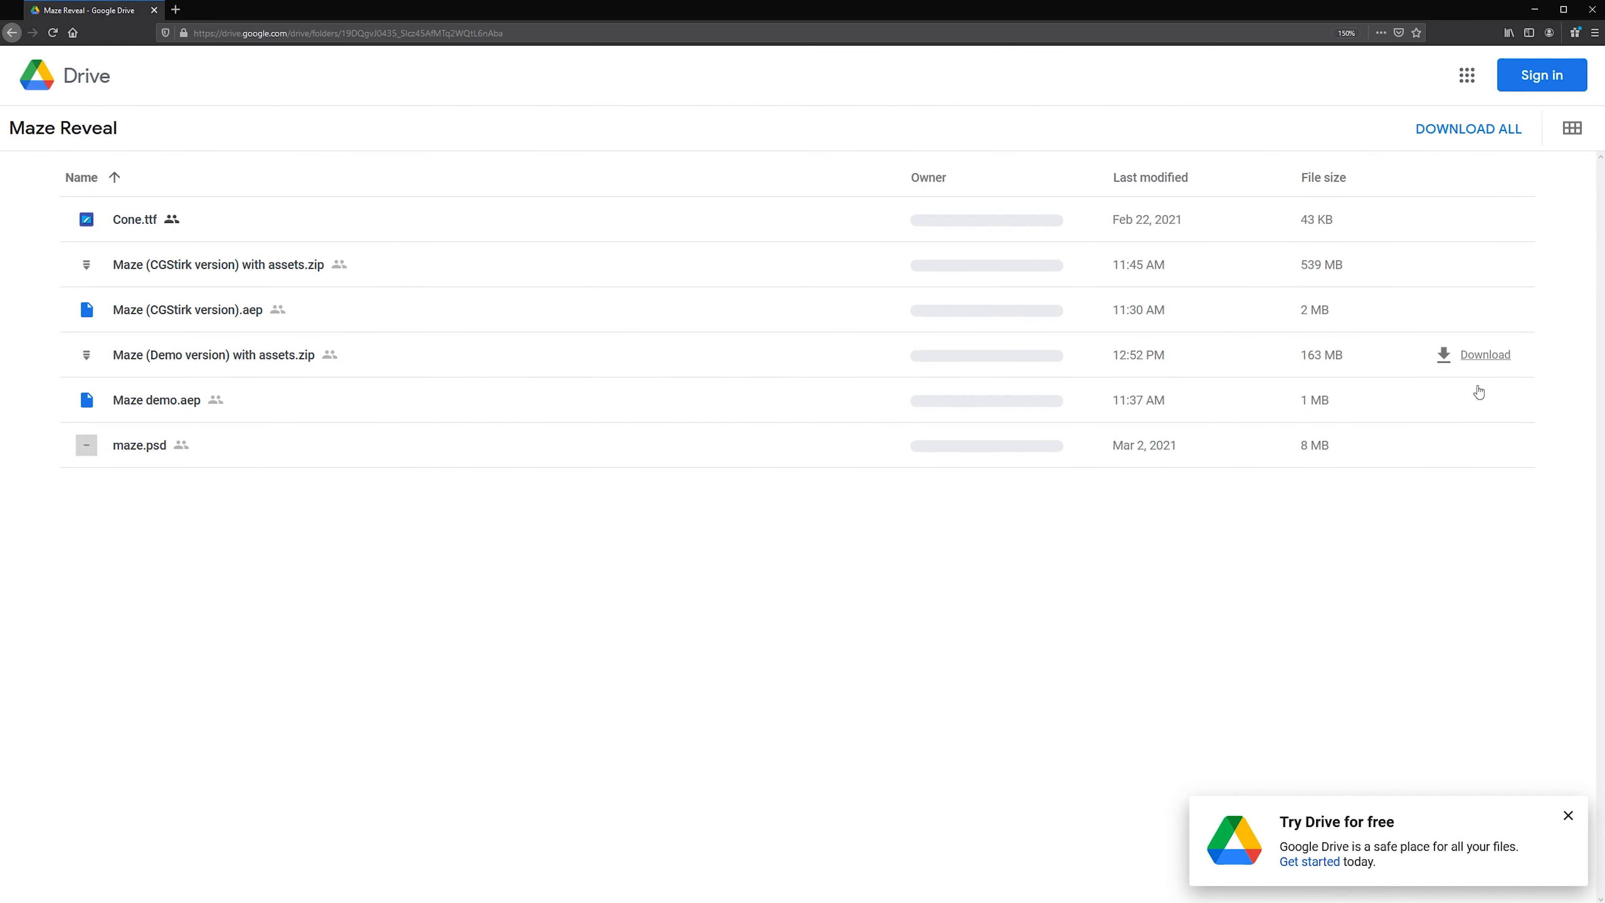
# - Search Google for "maze generator" and open the Discovery Education maze puzzle result
pyautogui.click(985, 428)
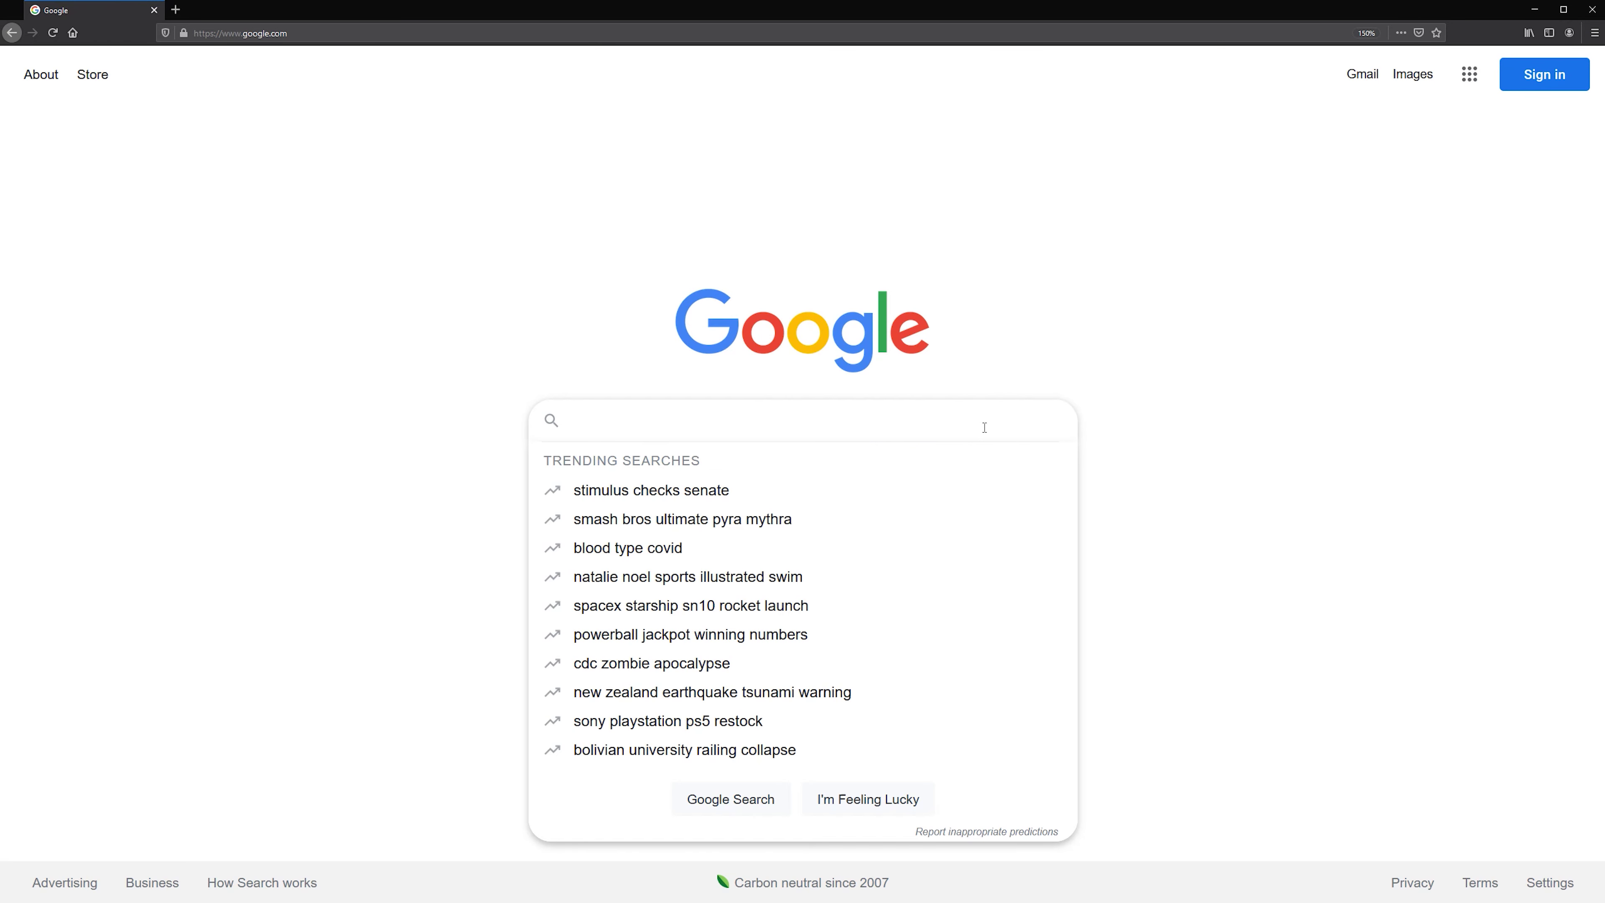
pyautogui.write('maze ')
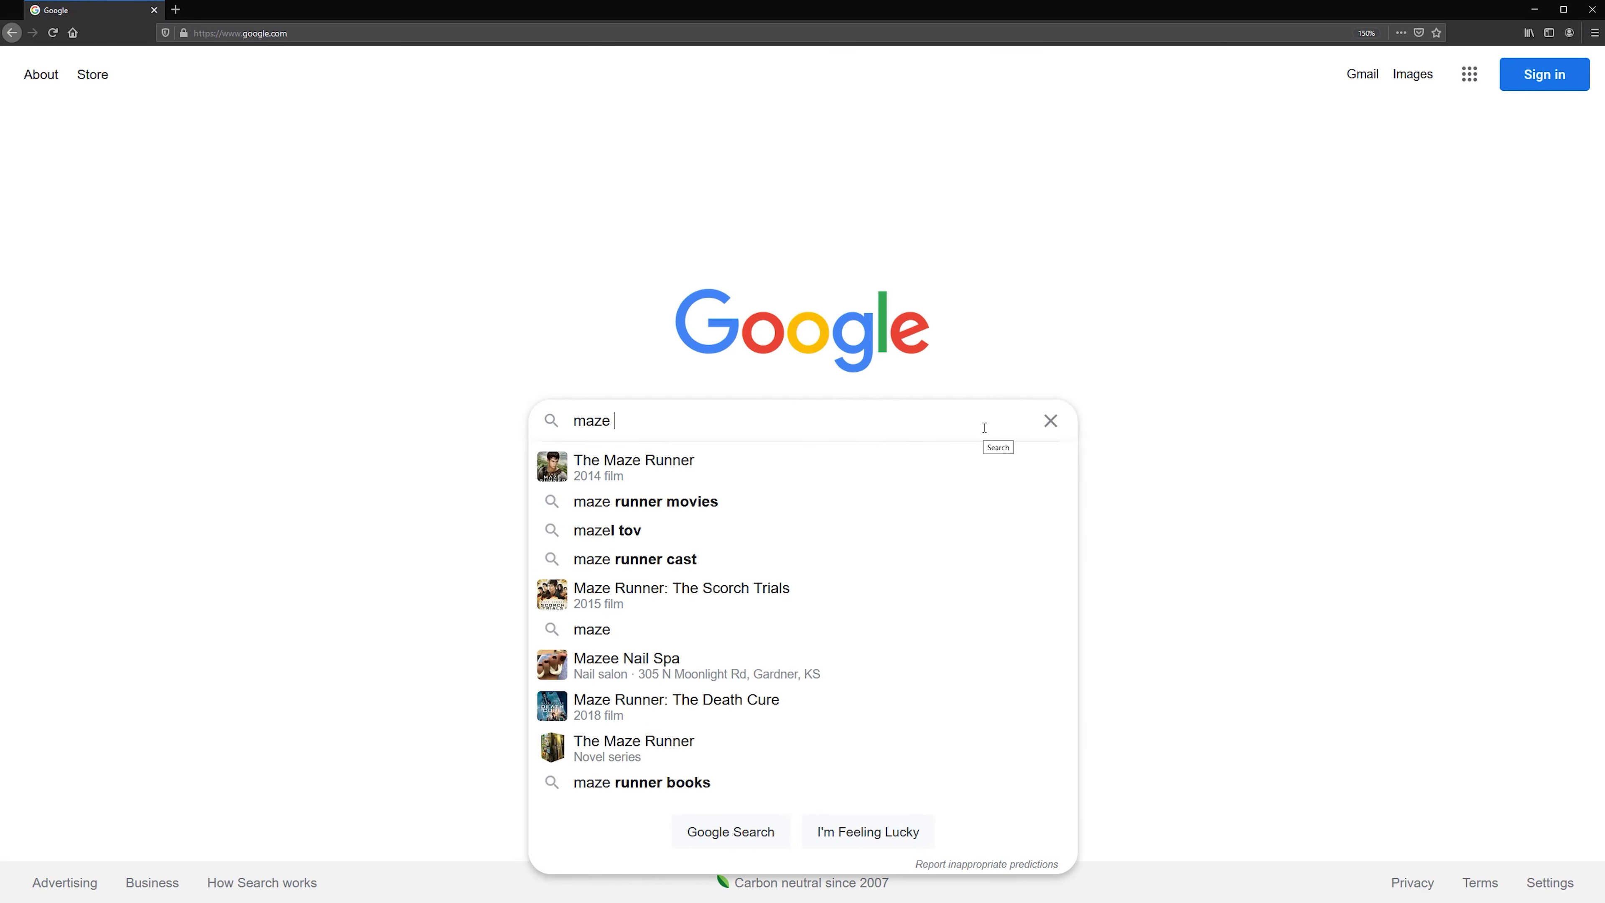
pyautogui.write('generator')
pyautogui.press('Return')
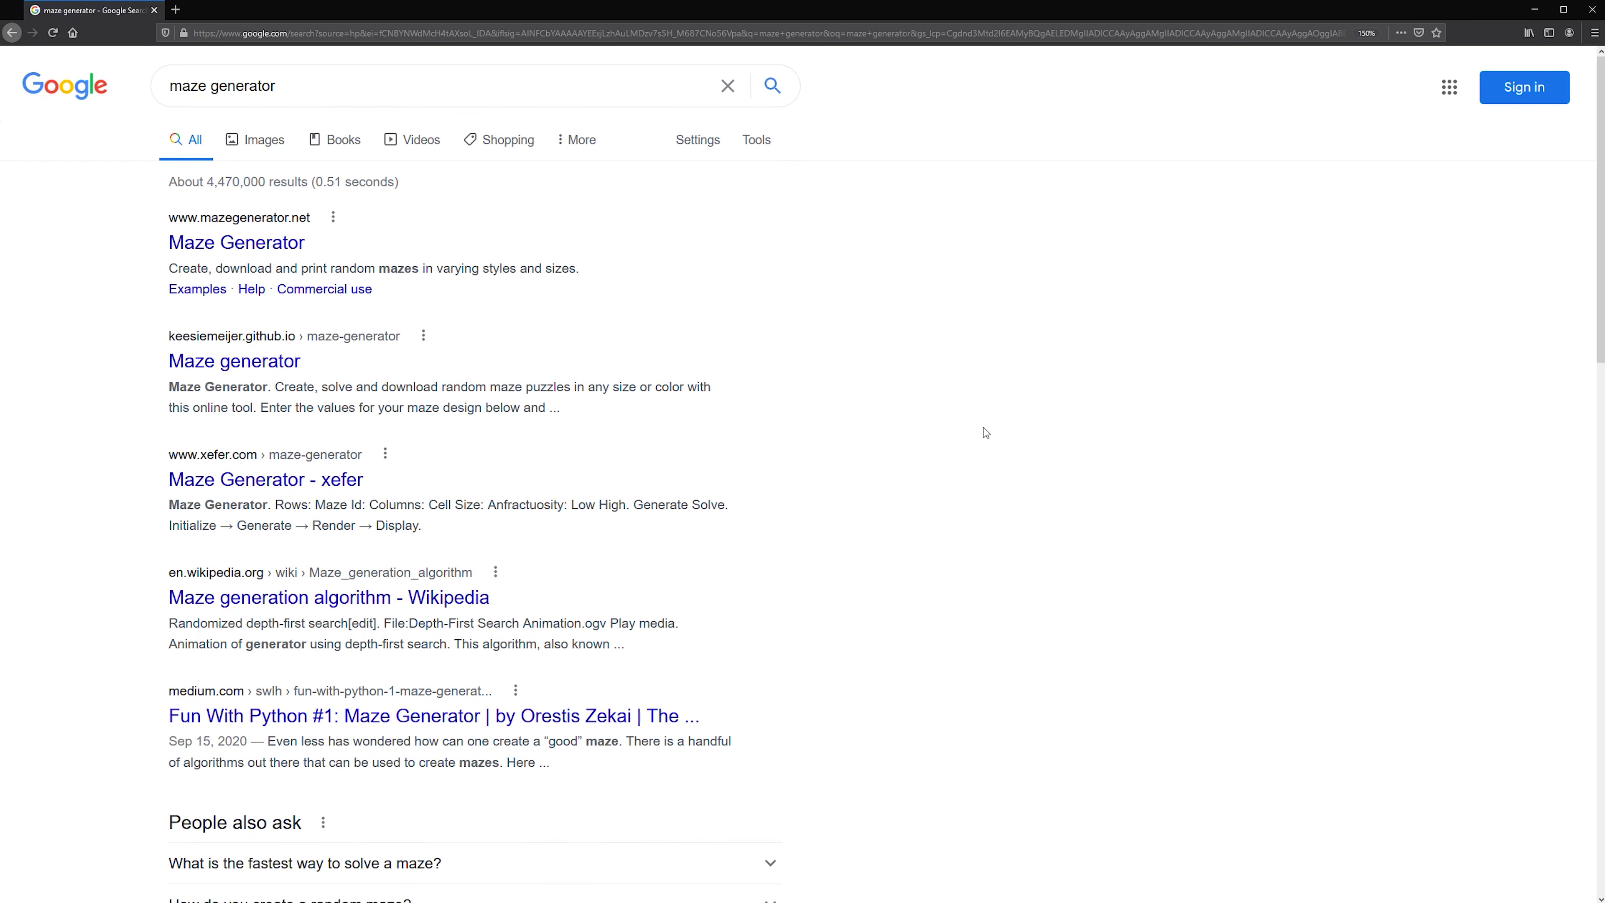
pyautogui.scroll(-10, 984, 432)
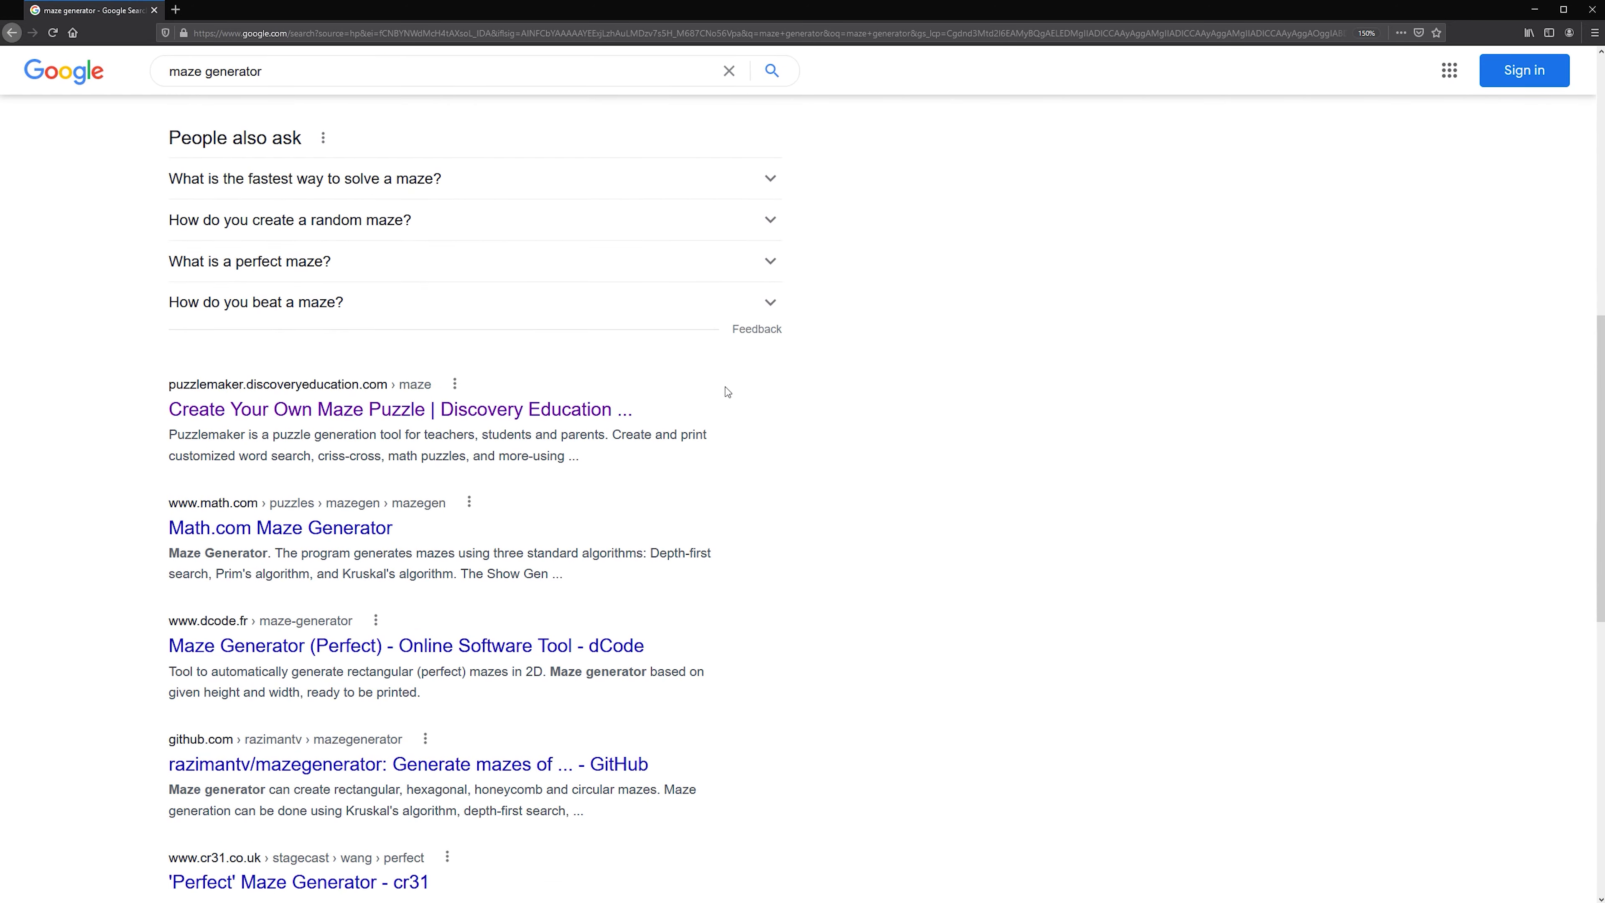
pyautogui.click(527, 411)
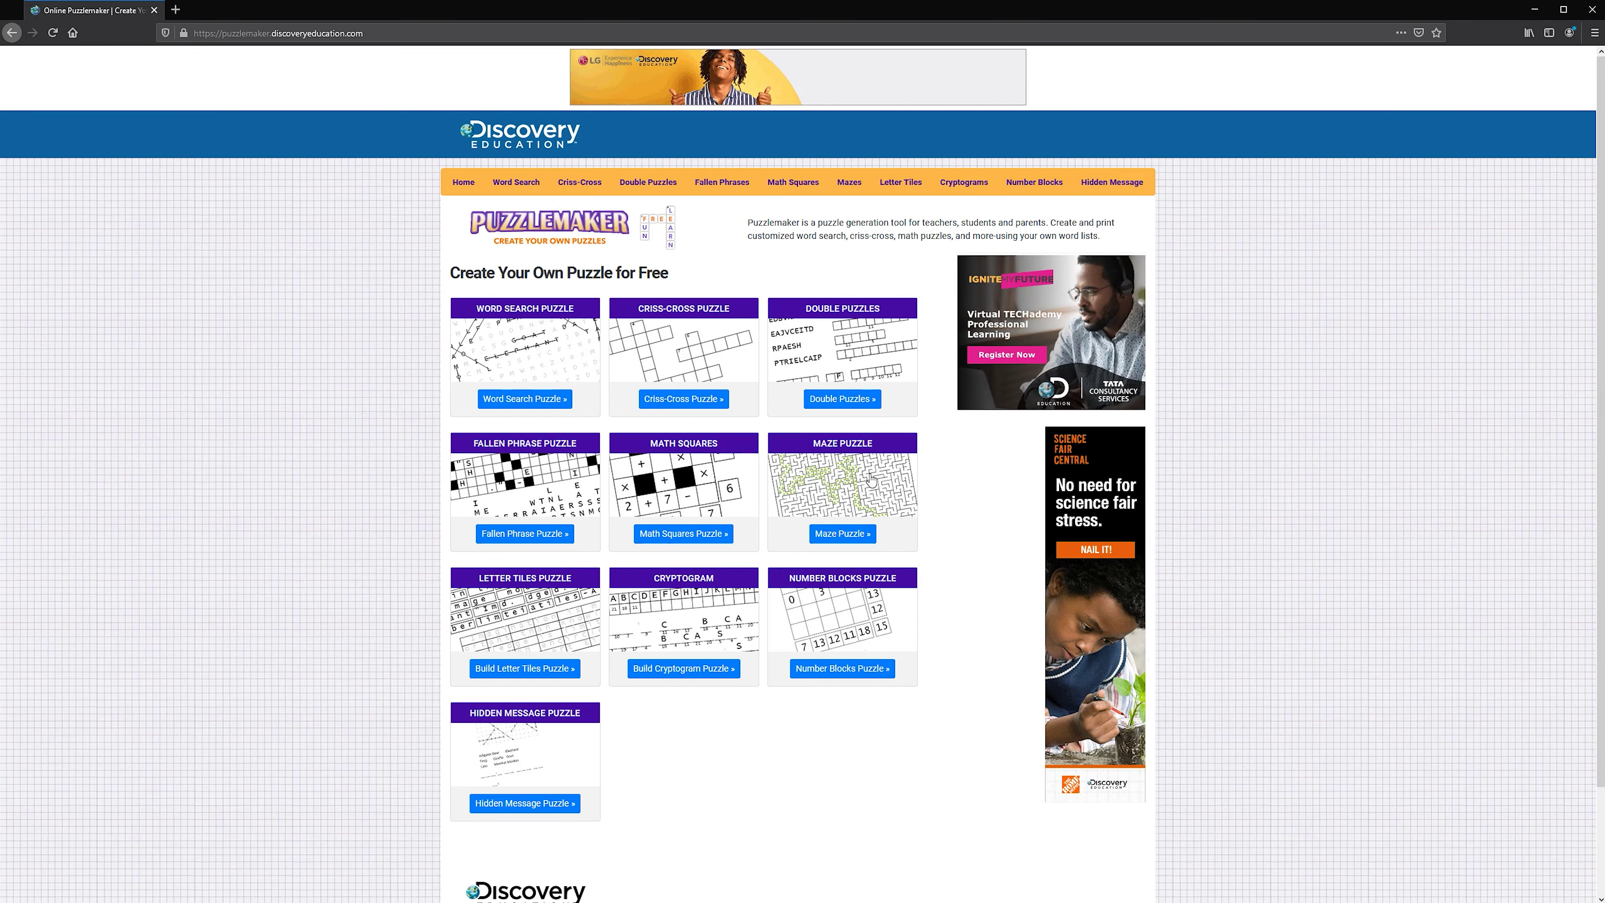
# - Open Puzzlemaker's maze puzzle form and create a puzzle with the preset shape, size and fill style
pyautogui.click(843, 534)
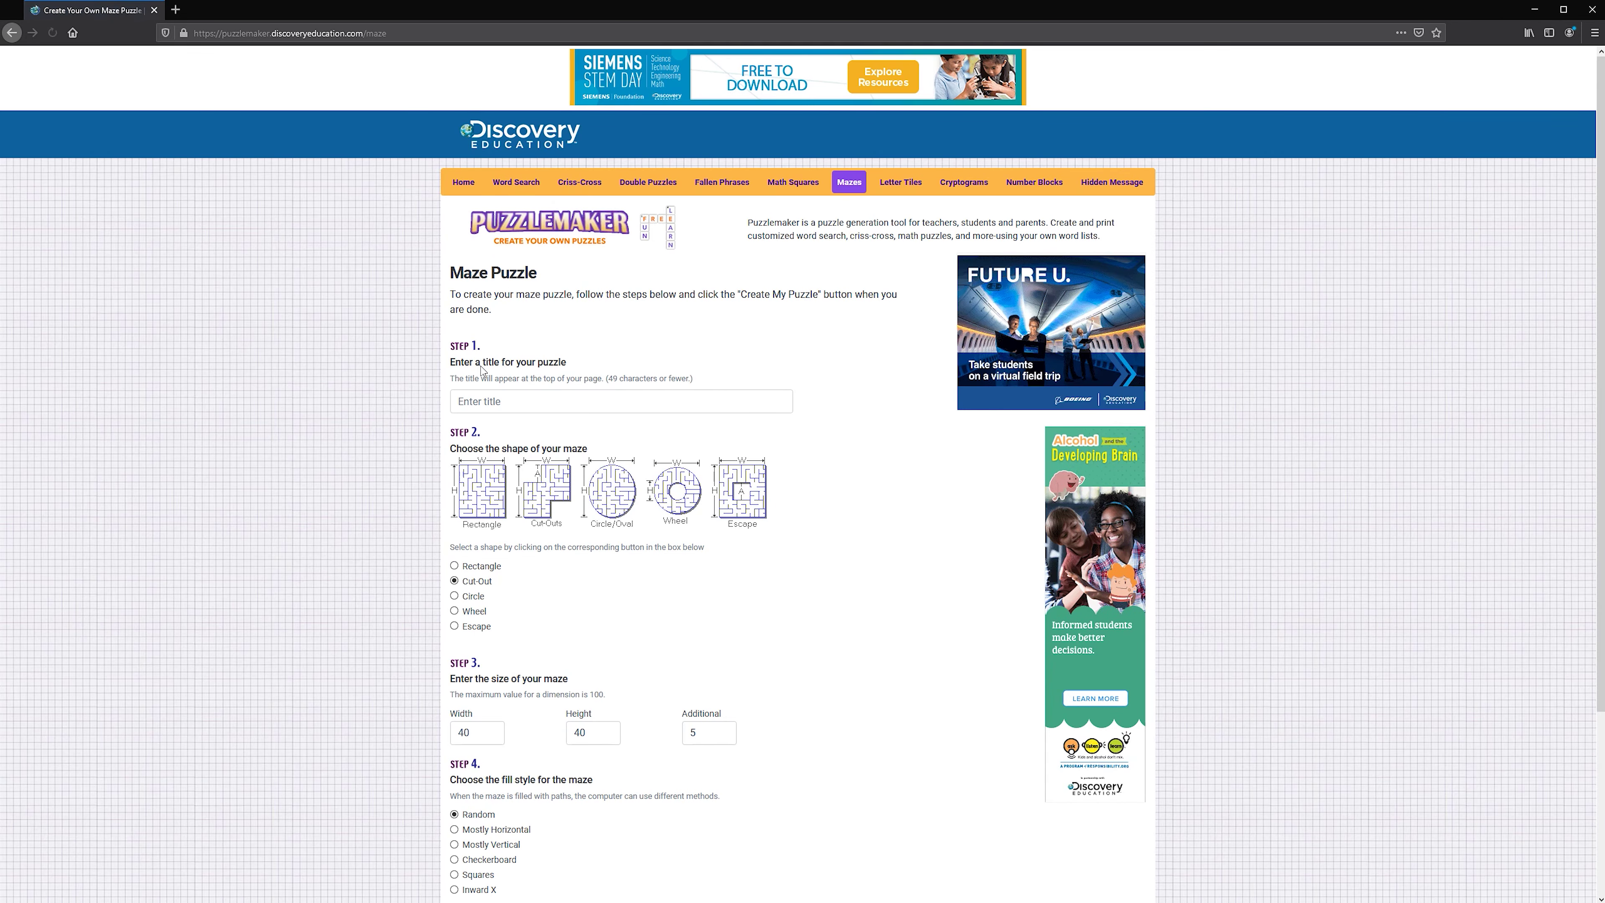
pyautogui.scroll(-2, 530, 273)
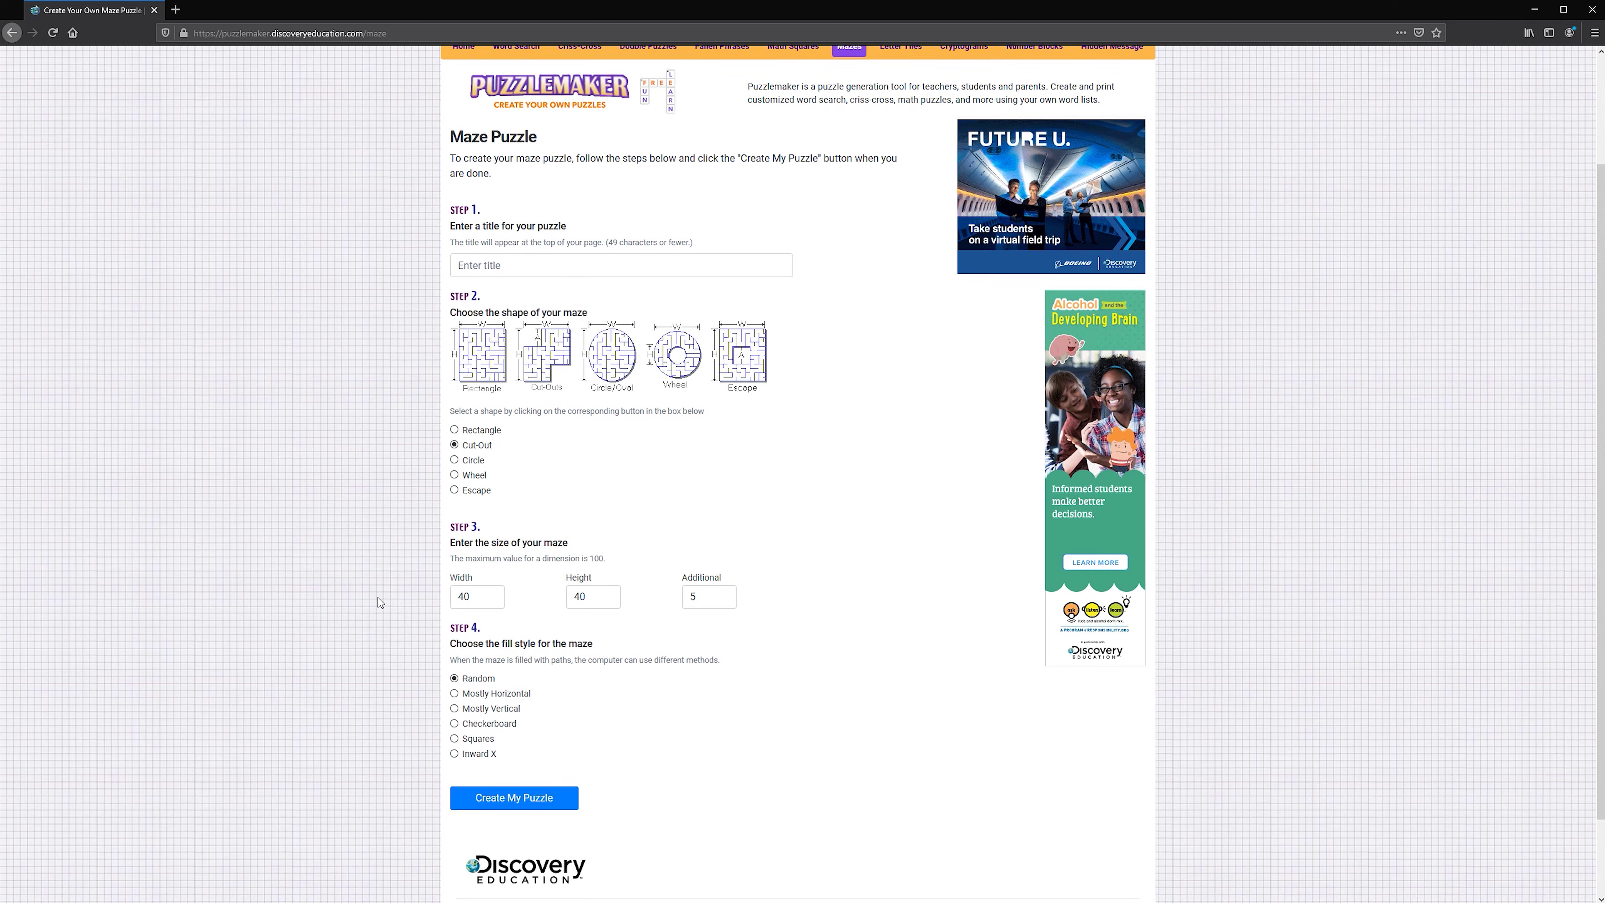
pyautogui.scroll(-1, 442, 480)
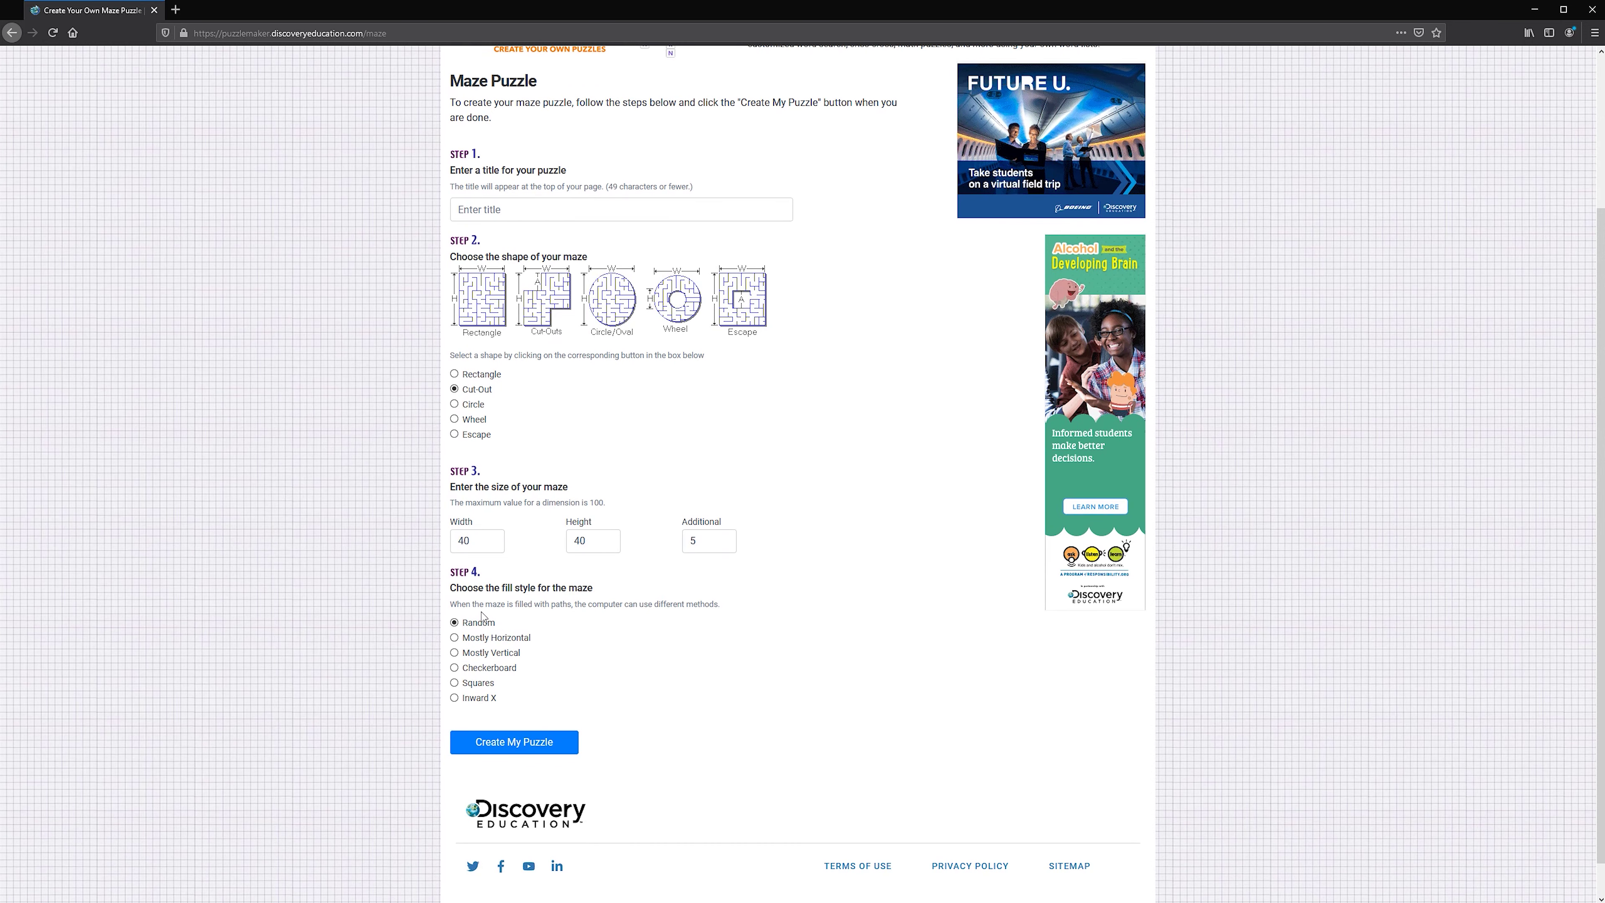
pyautogui.click(517, 741)
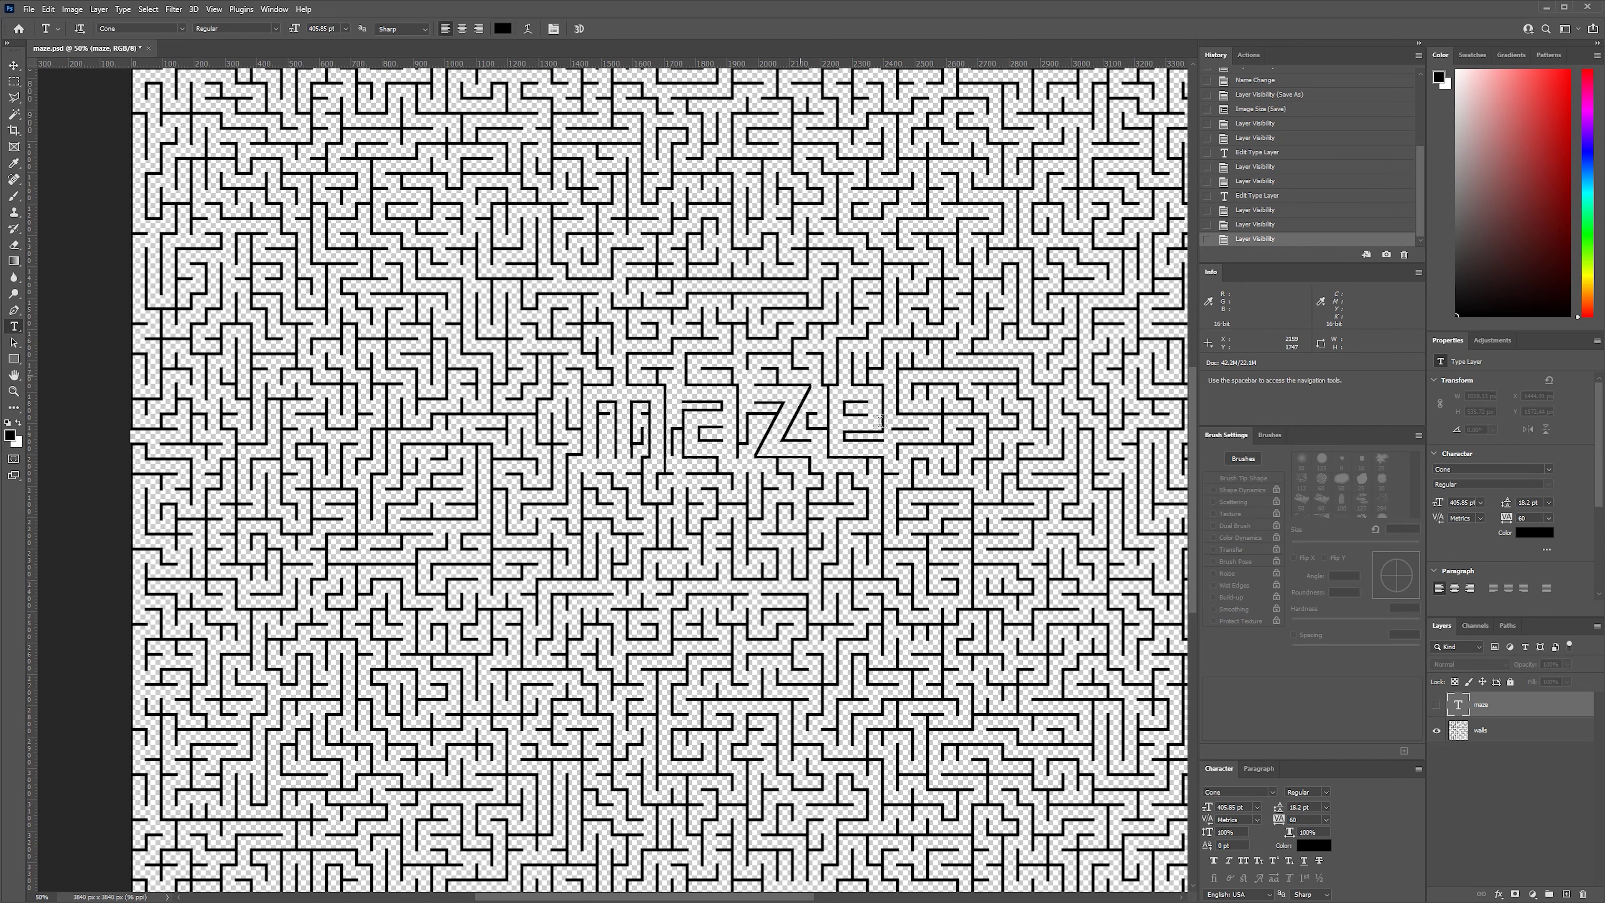
# - Examine the "maze" text layer over the maze walls in Photoshop by showing it and hiding it again
pyautogui.click(1437, 706)
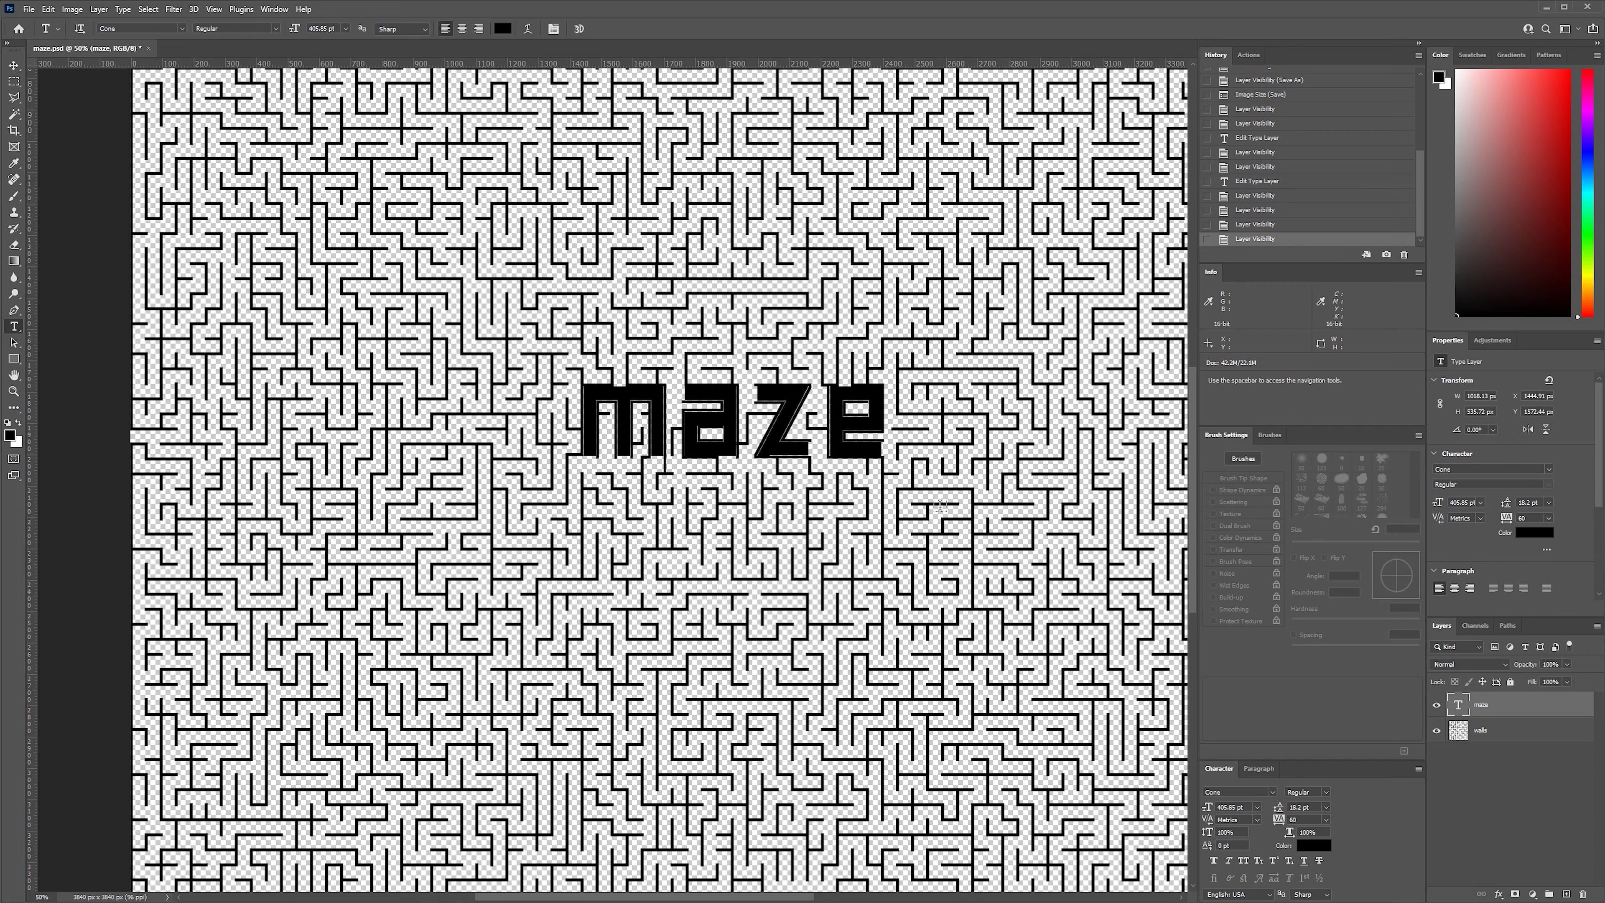
pyautogui.click(786, 414)
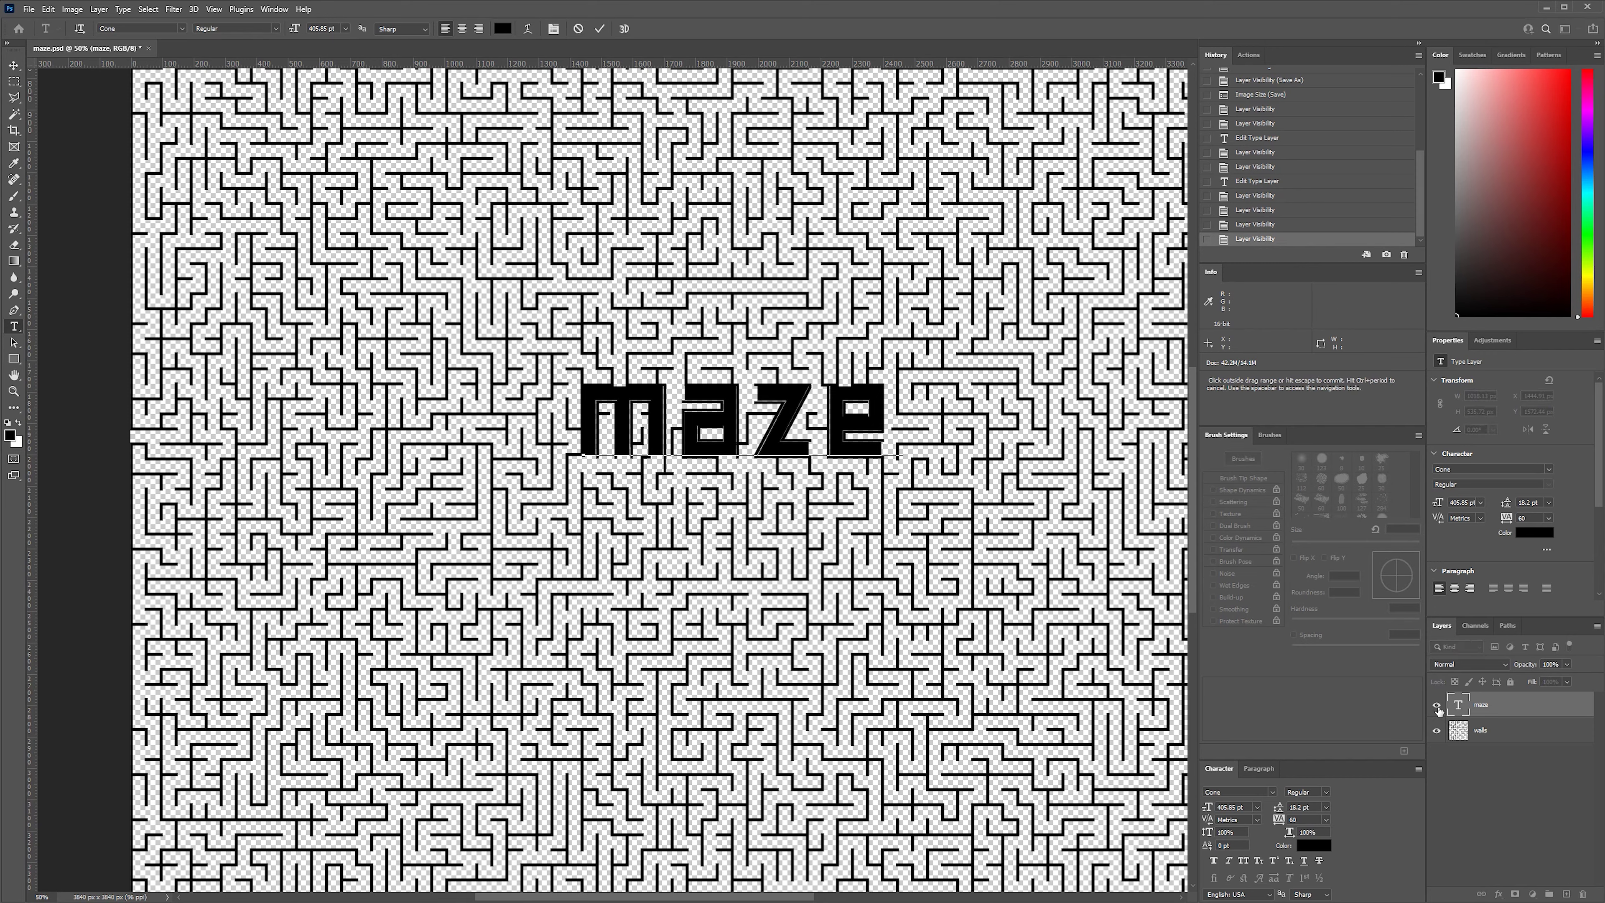
pyautogui.click(1437, 706)
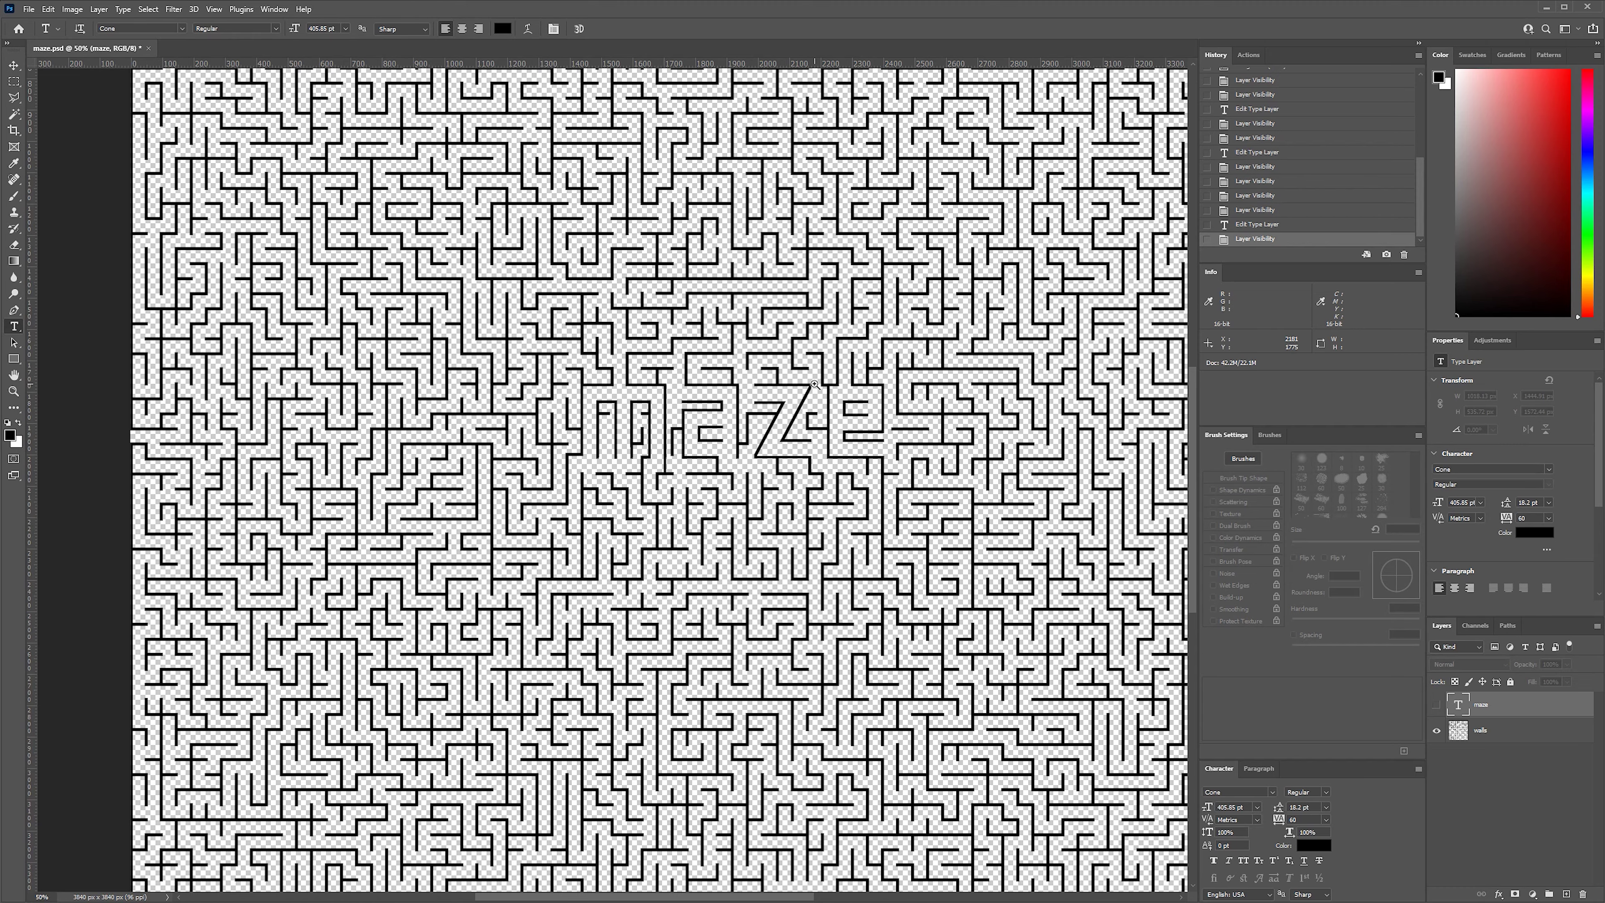
pyautogui.click(815, 384)
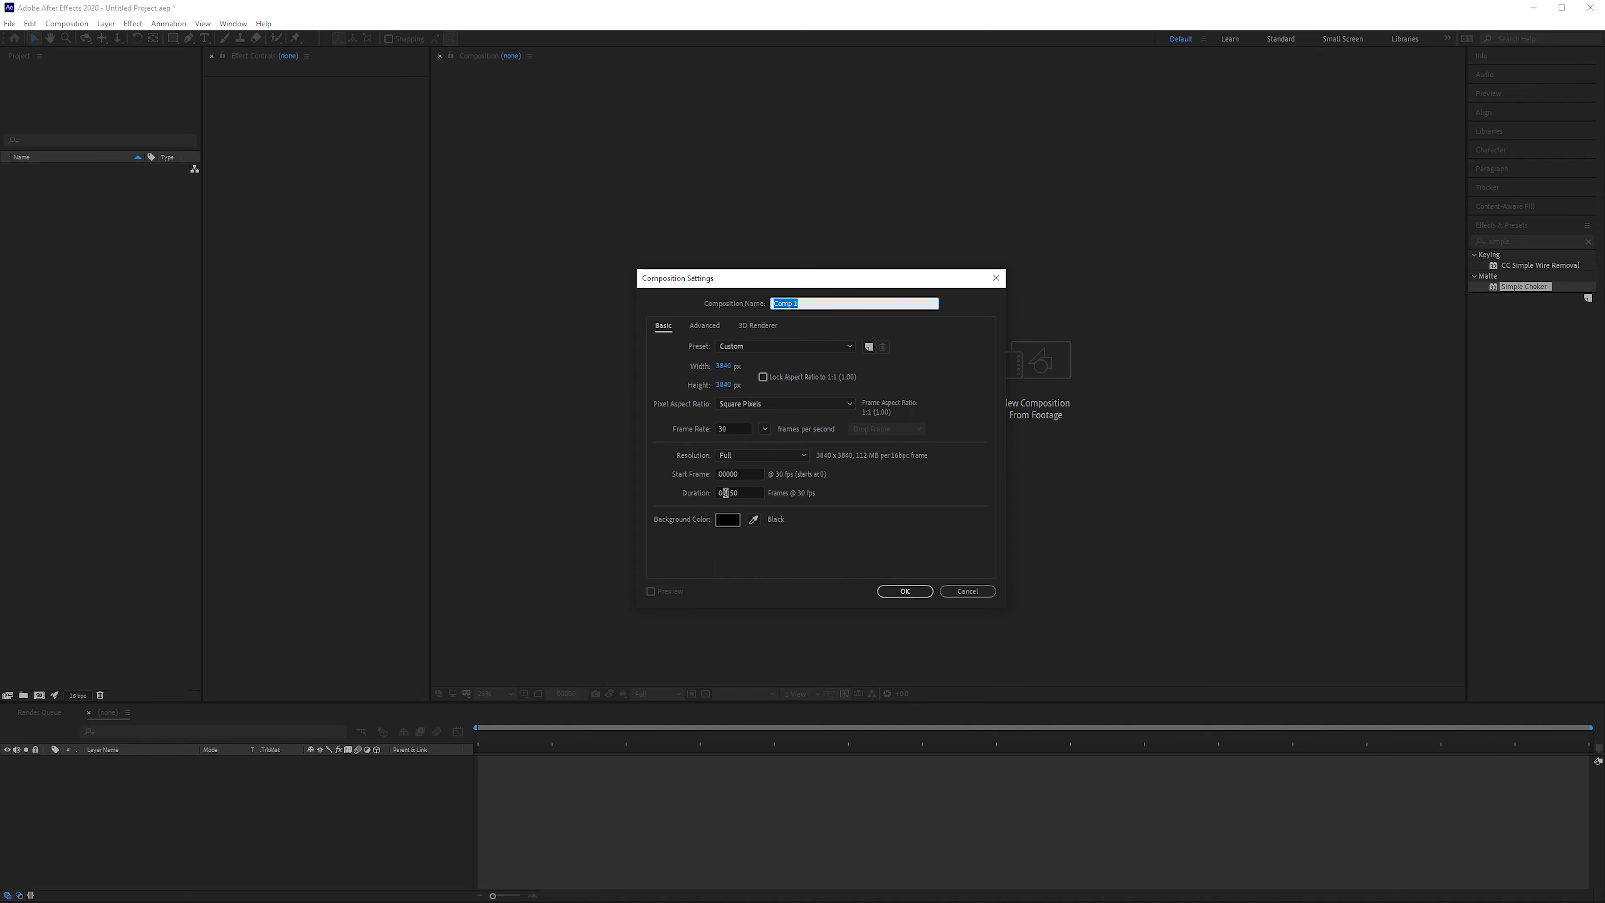
# - In After Effects, create a 3840 × 3840 px composition at 30 fps and add a black solid named BG
pyautogui.click(904, 591)
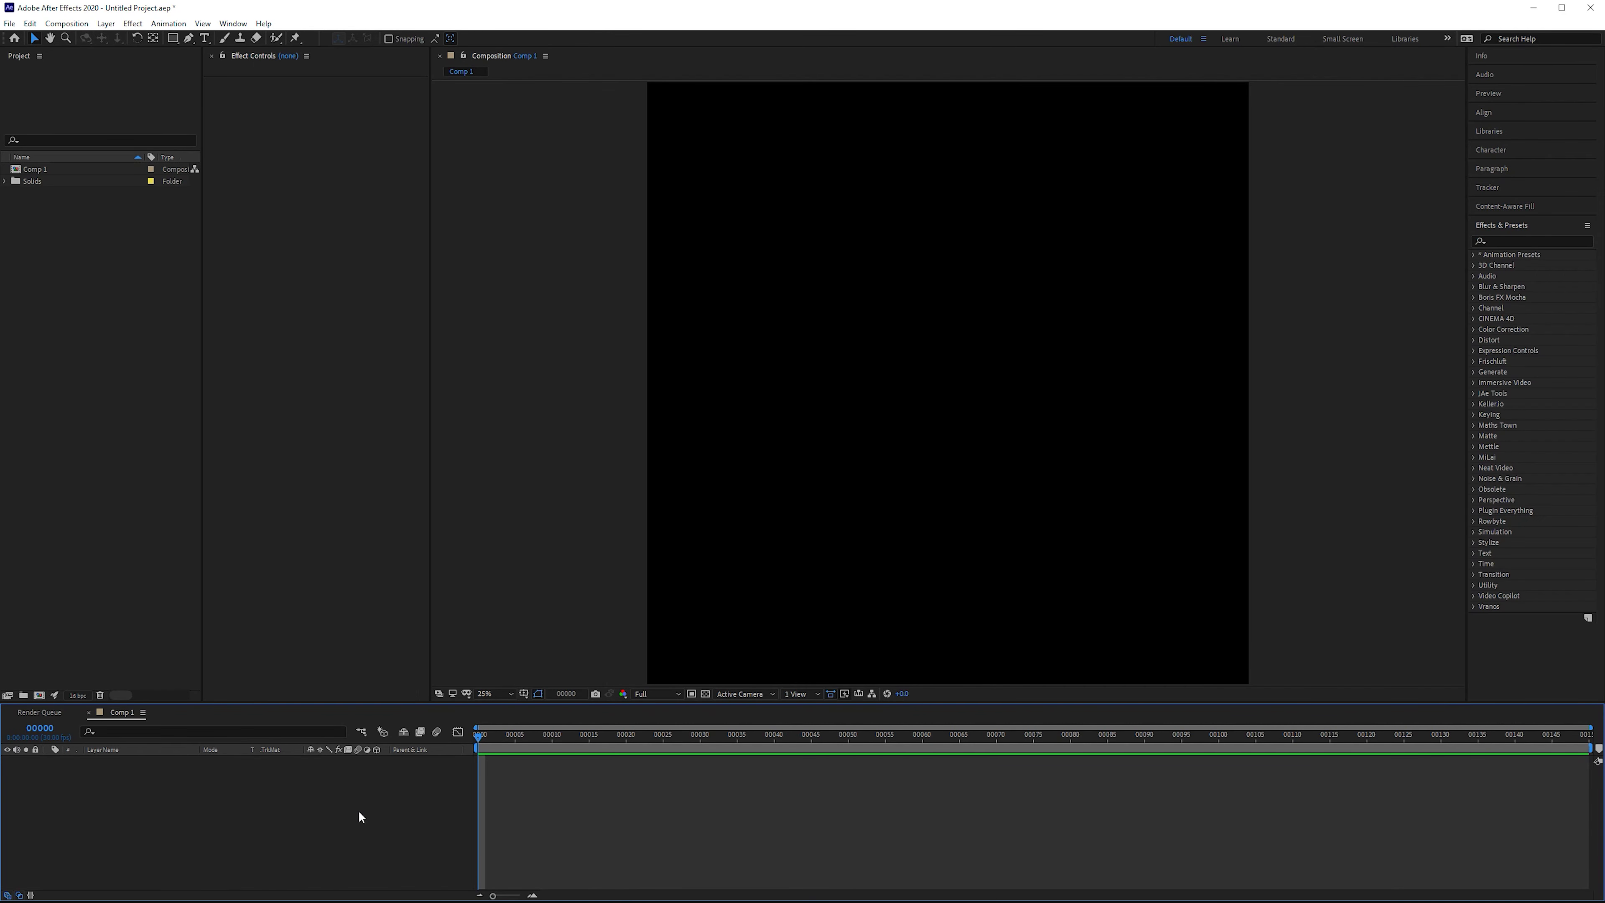
pyautogui.hotkey('ctrl', 'y')
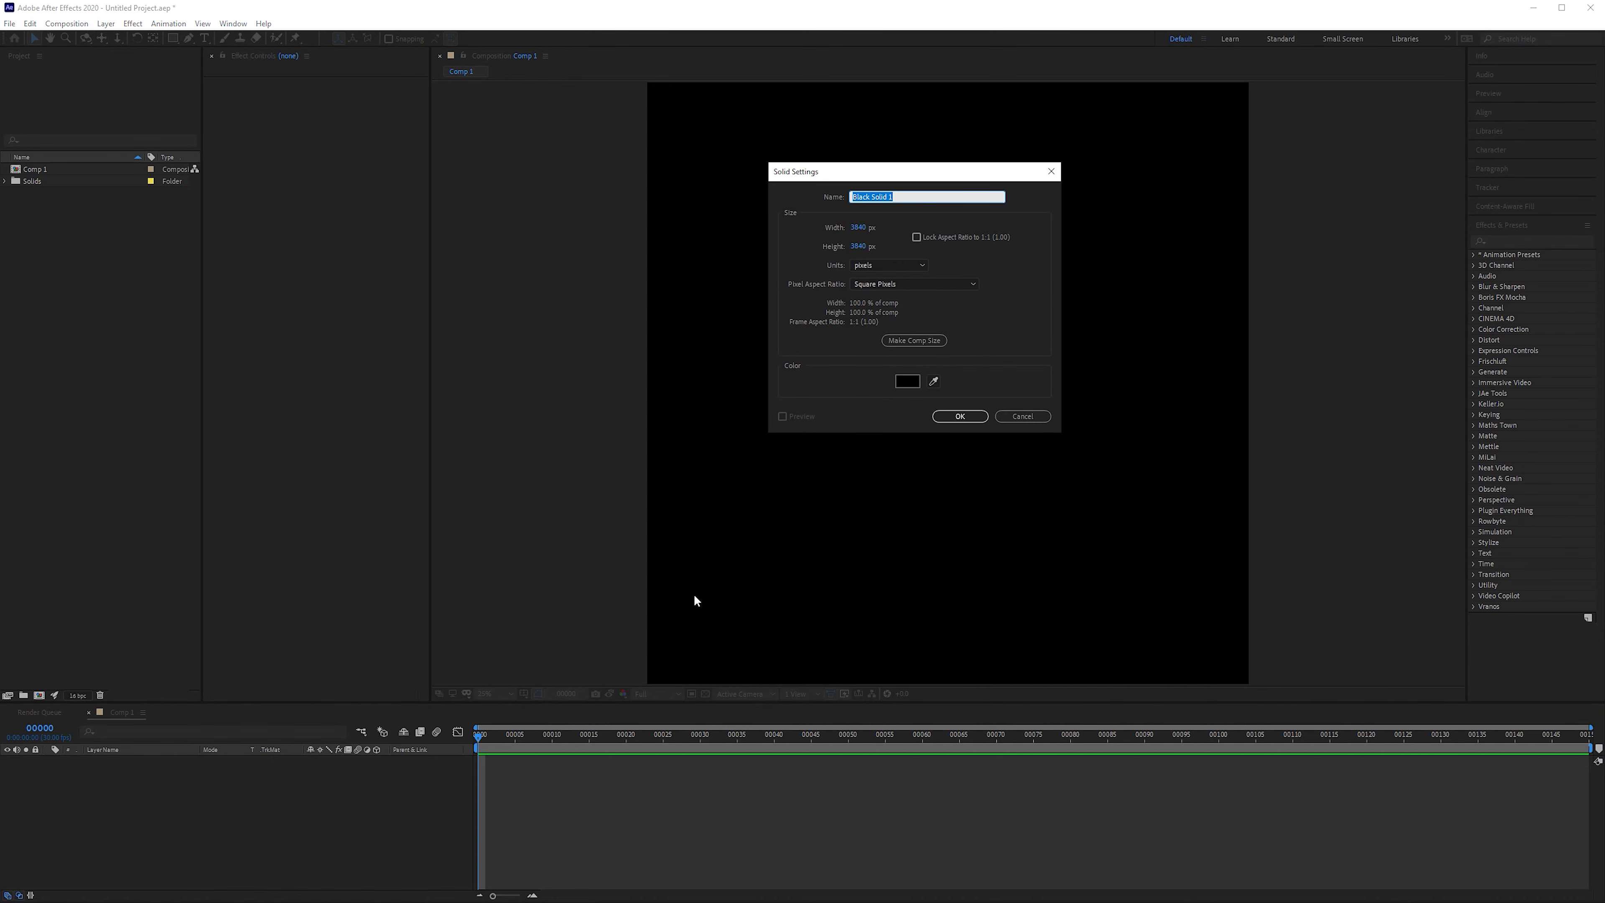
pyautogui.write('BG')
pyautogui.press('Return')
# - Apply Gradient Ramp to the BG layer as a Radial Ramp and set its start point's Y value to 1920
pyautogui.click(1578, 242)
pyautogui.write('gradient')
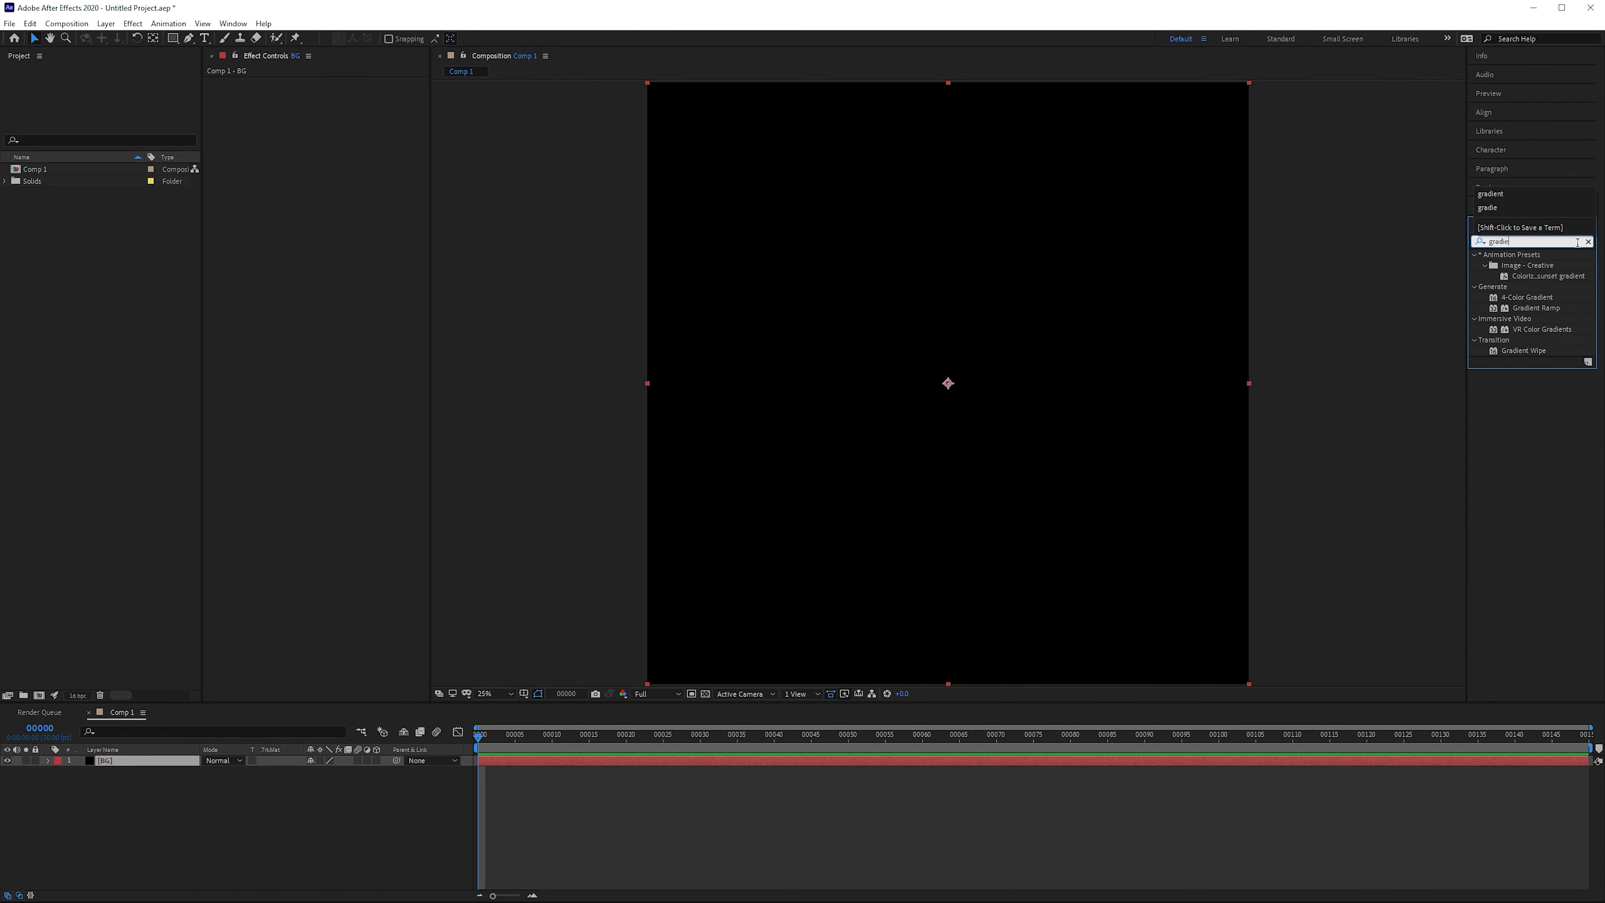
pyautogui.moveTo(1535, 308); pyautogui.dragTo(353, 240)
pyautogui.click(354, 138)
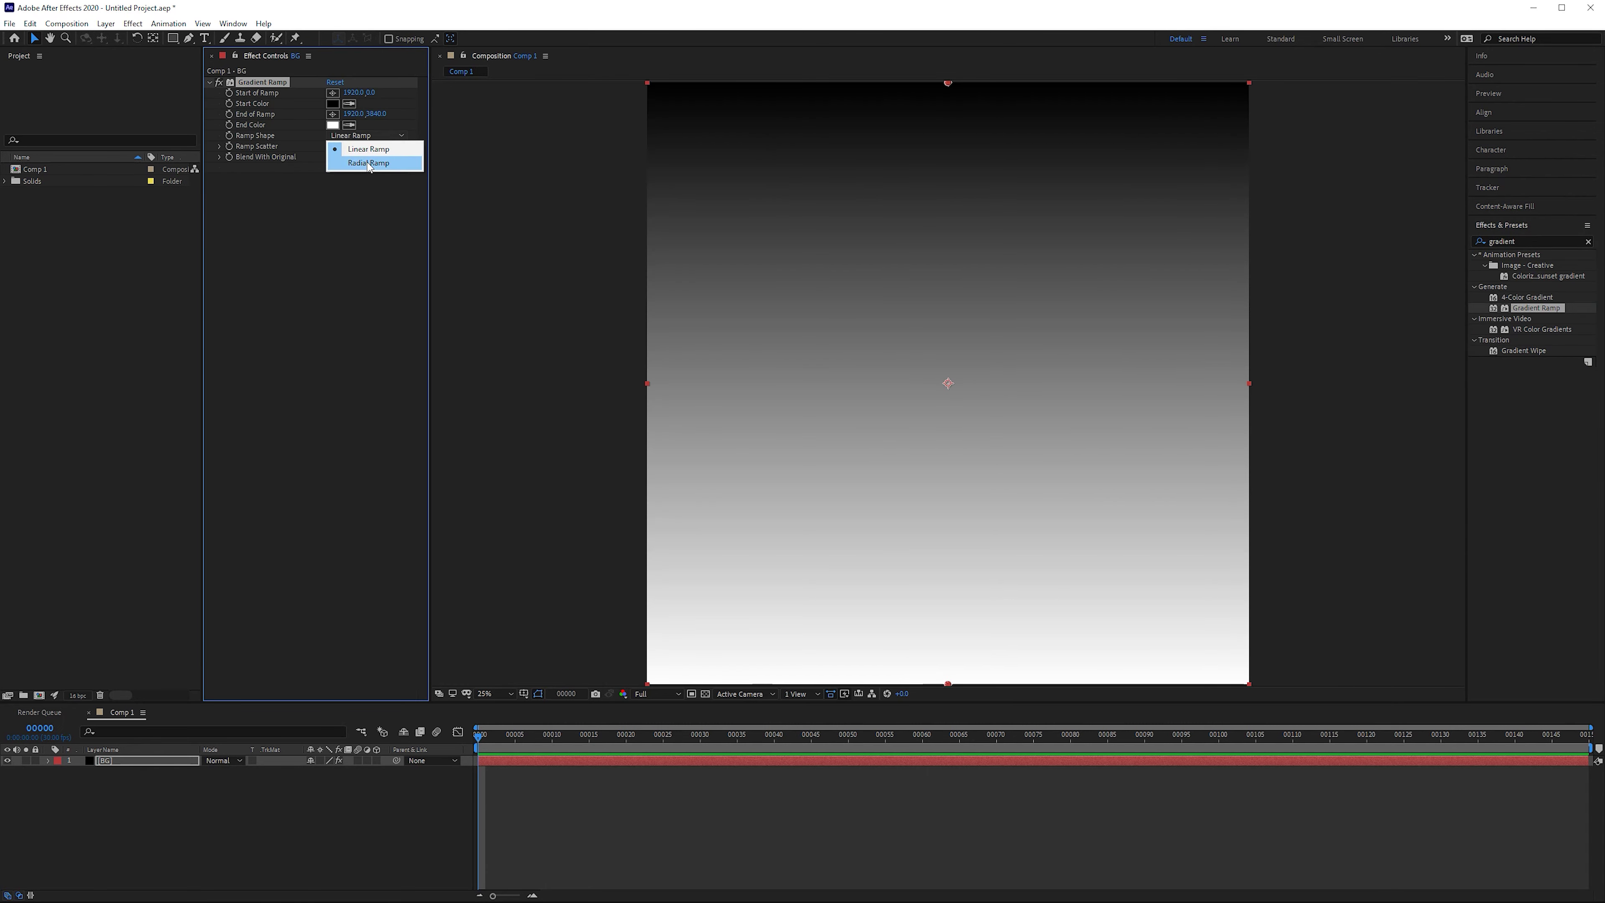
pyautogui.click(357, 157)
pyautogui.click(369, 93)
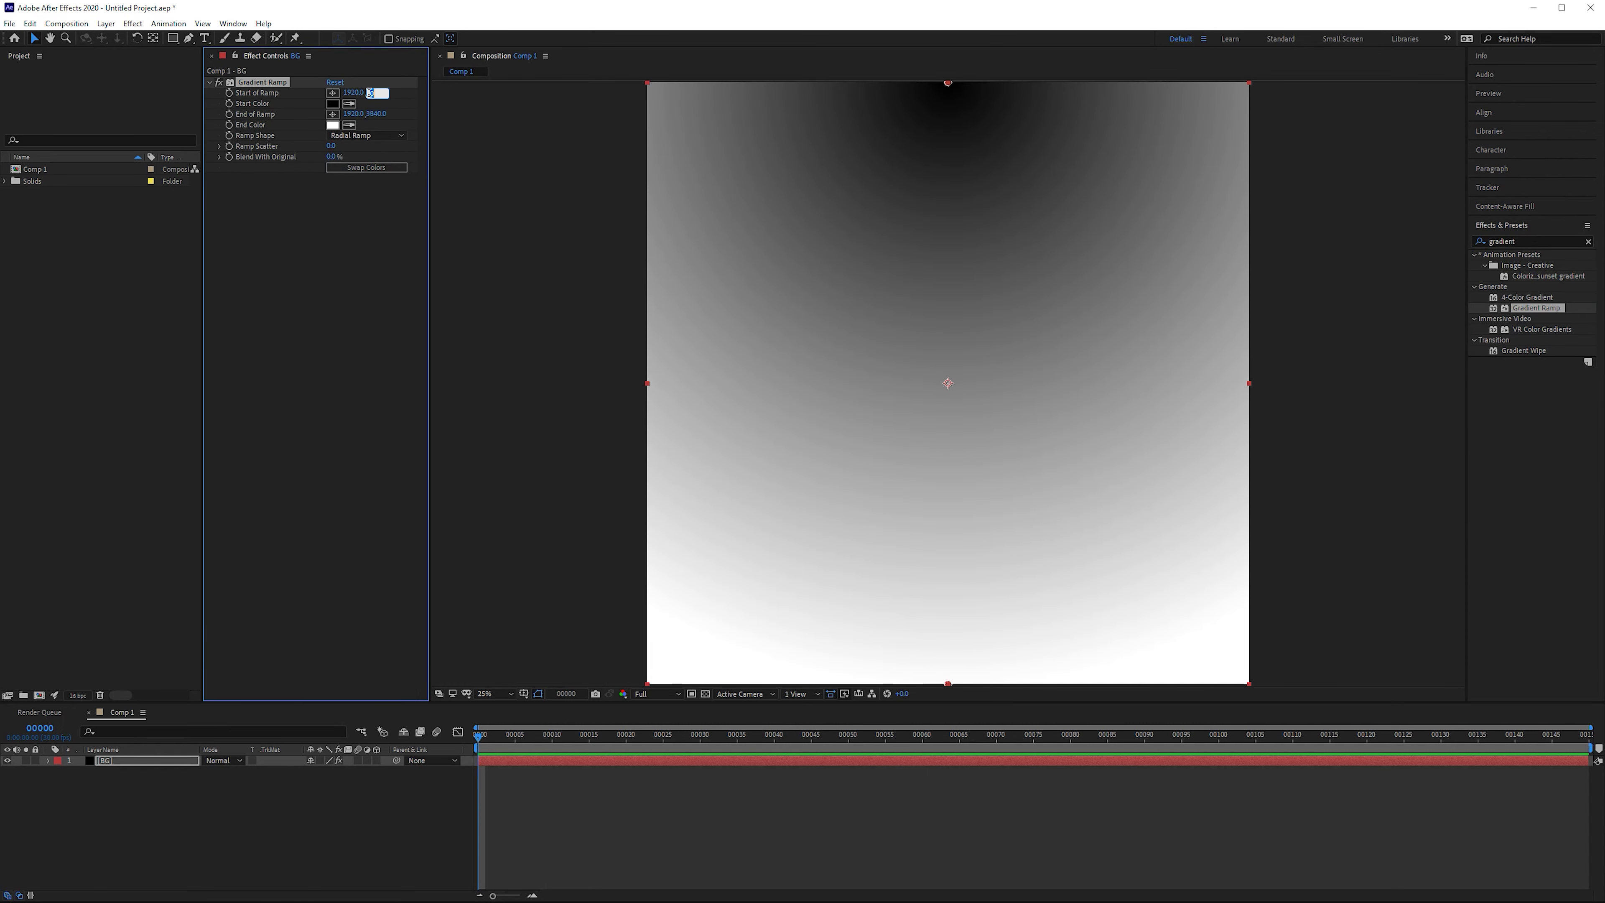
pyautogui.write('1920')
pyautogui.press('Return')
# - Set the gradient's start color to a muted dark blue and its end color to 1F2230
pyautogui.click(332, 103)
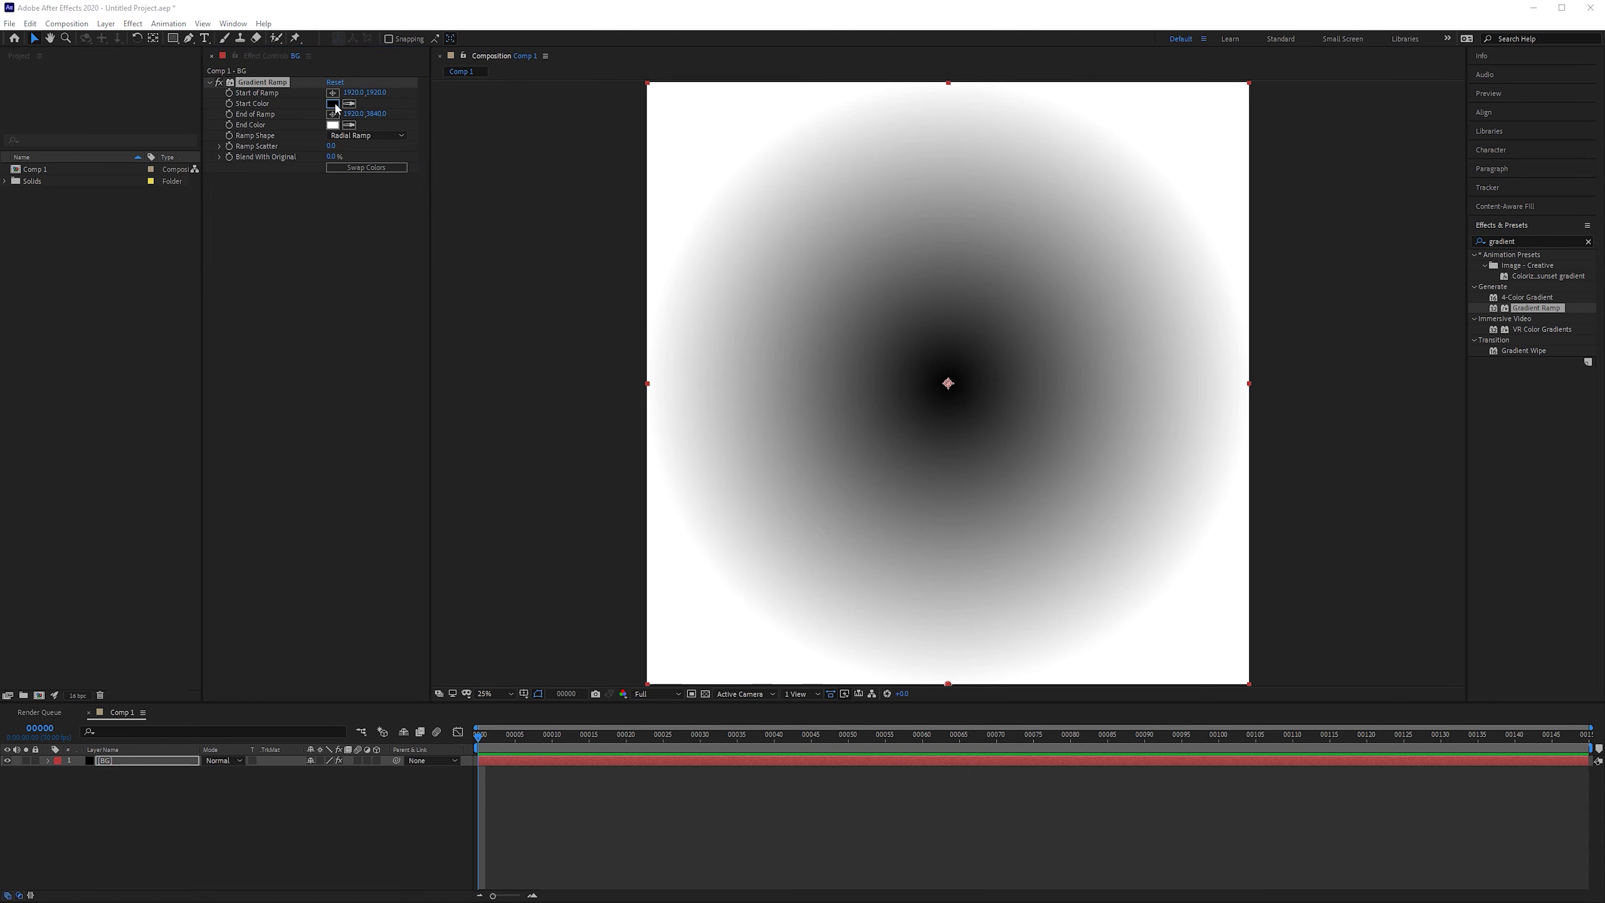
pyautogui.click(407, 188)
pyautogui.moveTo(277, 209); pyautogui.dragTo(280, 243)
pyautogui.click(501, 136)
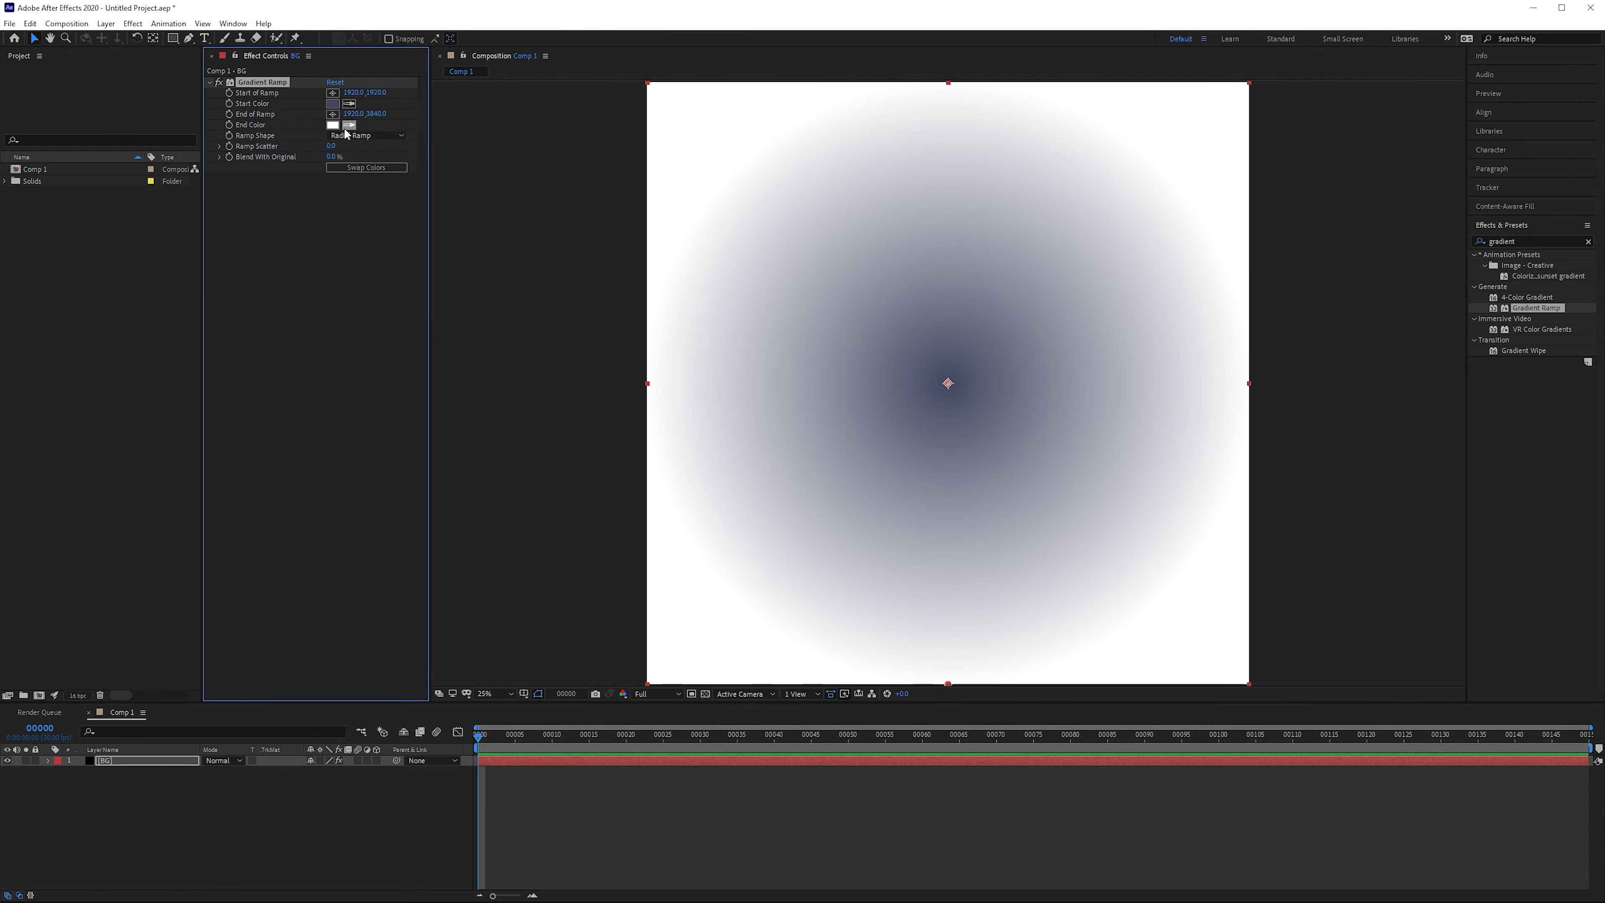
pyautogui.click(333, 125)
pyautogui.moveTo(302, 222); pyautogui.dragTo(283, 263)
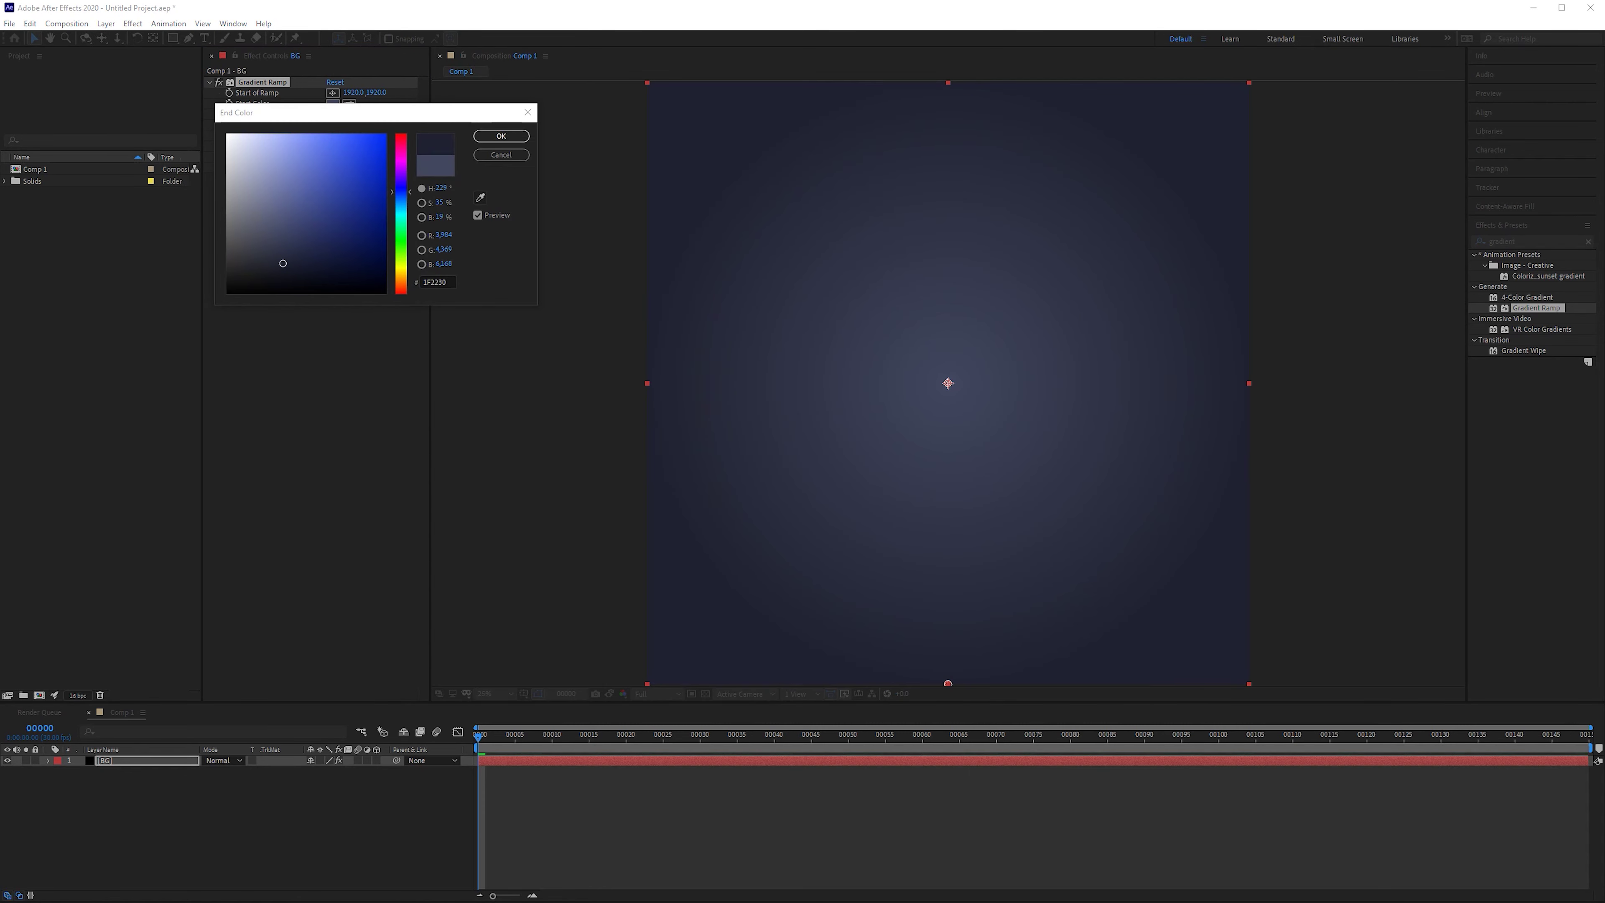
pyautogui.click(500, 135)
pyautogui.moveTo(57, 347); pyautogui.dragTo(129, 291)
pyautogui.moveTo(93, 179); pyautogui.dragTo(136, 765)
pyautogui.scroll(4, 1006, 436)
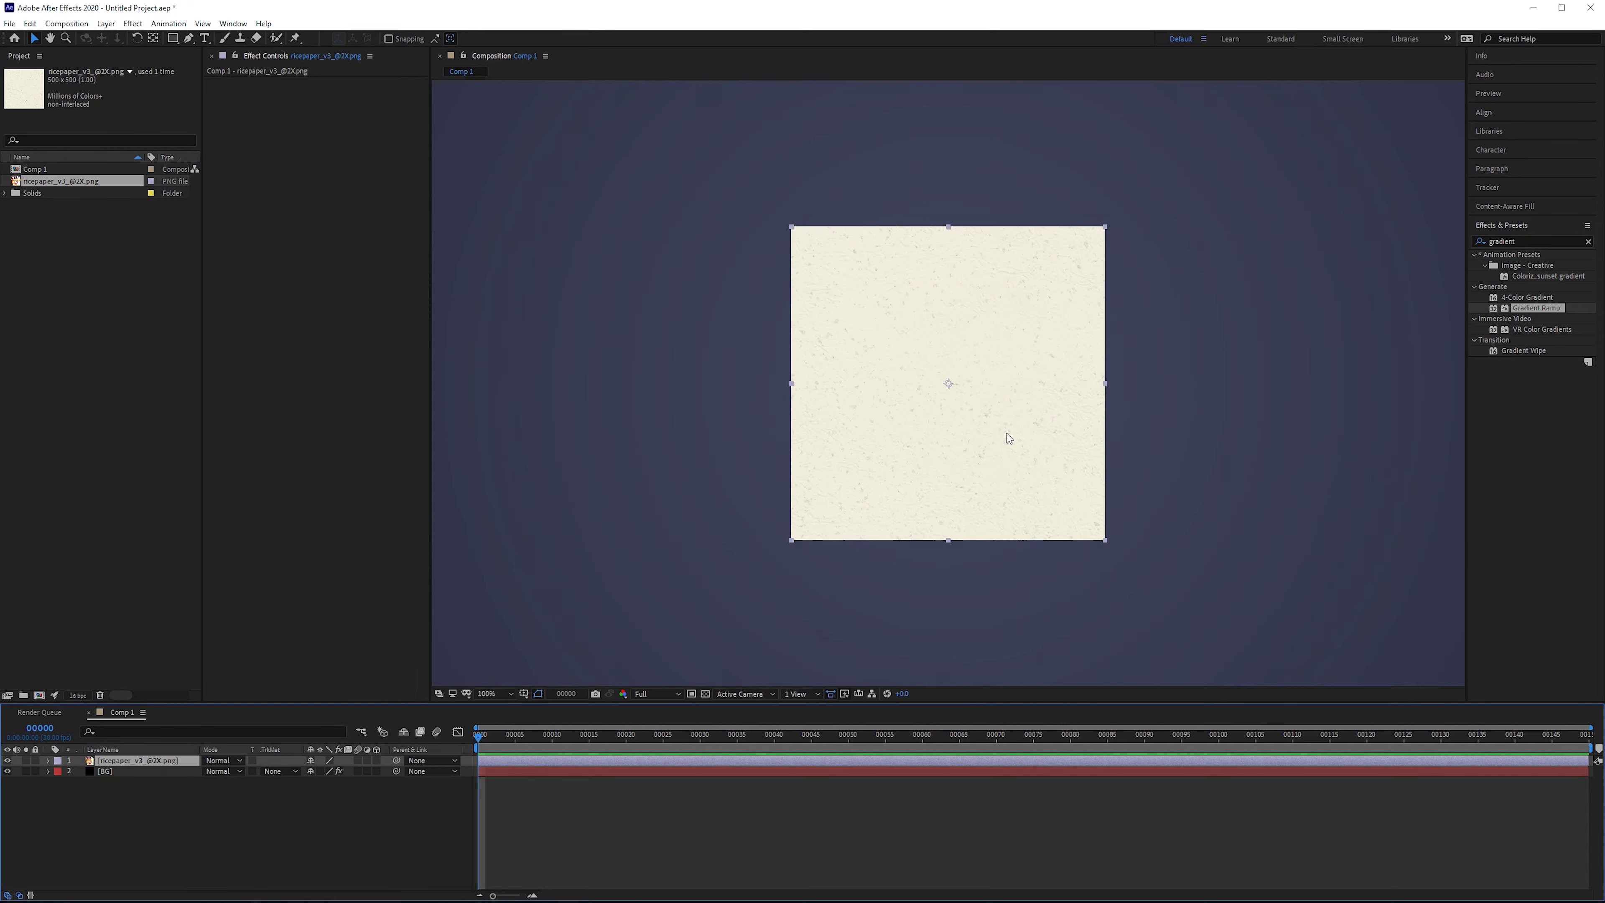
pyautogui.scroll(1, 1007, 437)
pyautogui.scroll(-1, 1013, 442)
# - Apply CC RepeTile to the rice paper layer and set Expand Right to 1750
pyautogui.doubleClick(1552, 241)
pyautogui.write('repet')
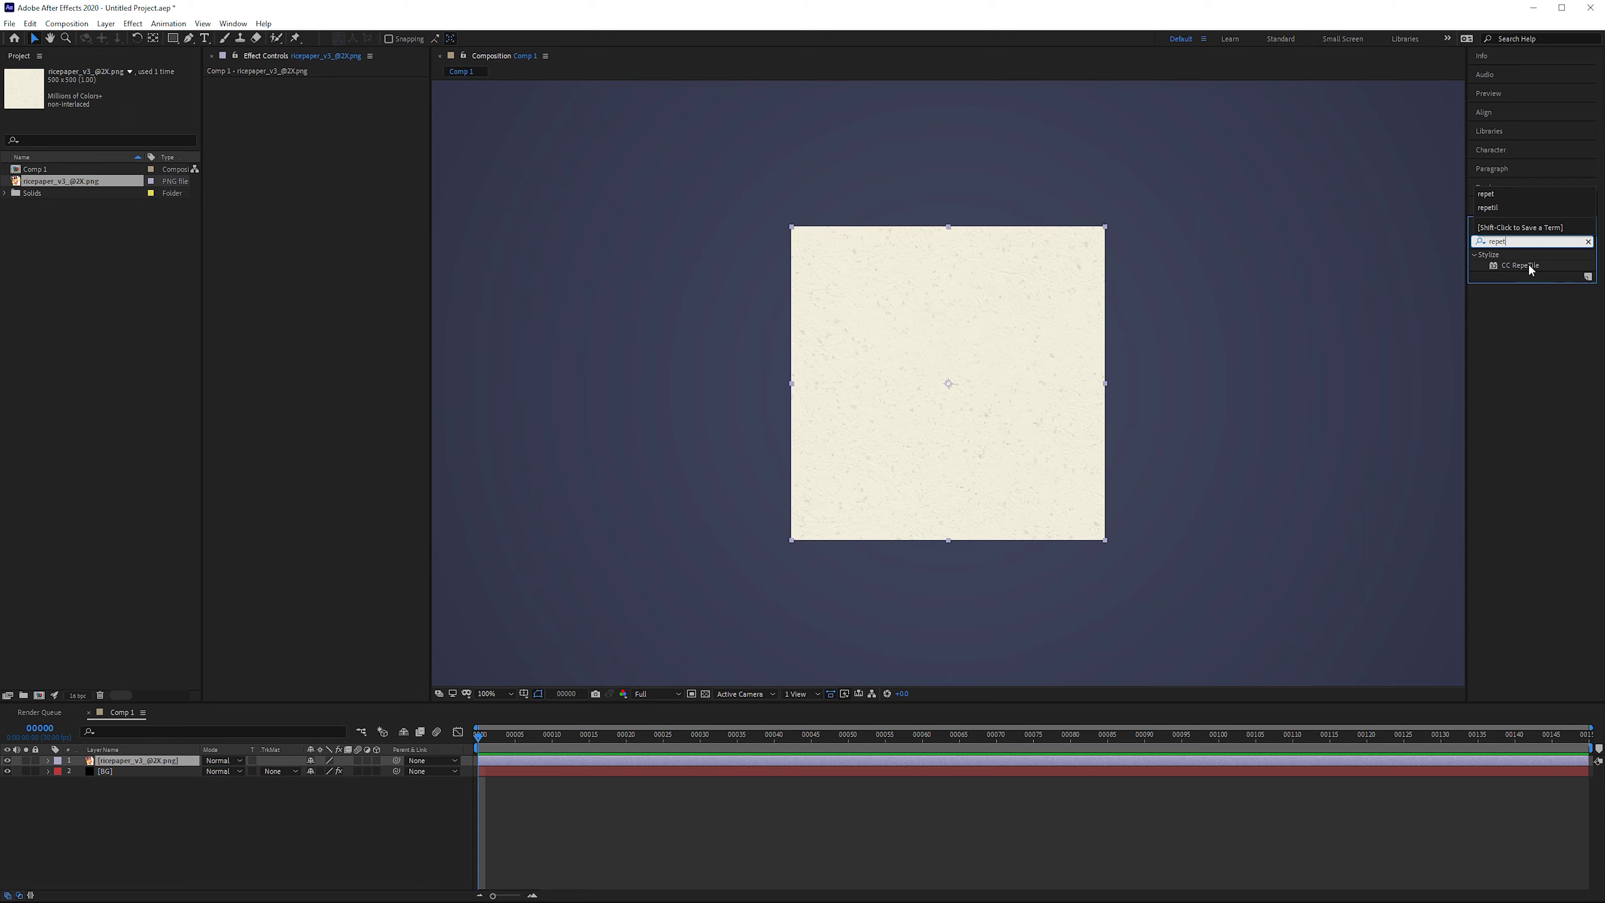
pyautogui.moveTo(1520, 265); pyautogui.dragTo(1480, 248)
pyautogui.press(',')
pyautogui.press(',')
pyautogui.moveTo(1207, 269); pyautogui.dragTo(1058, 255)
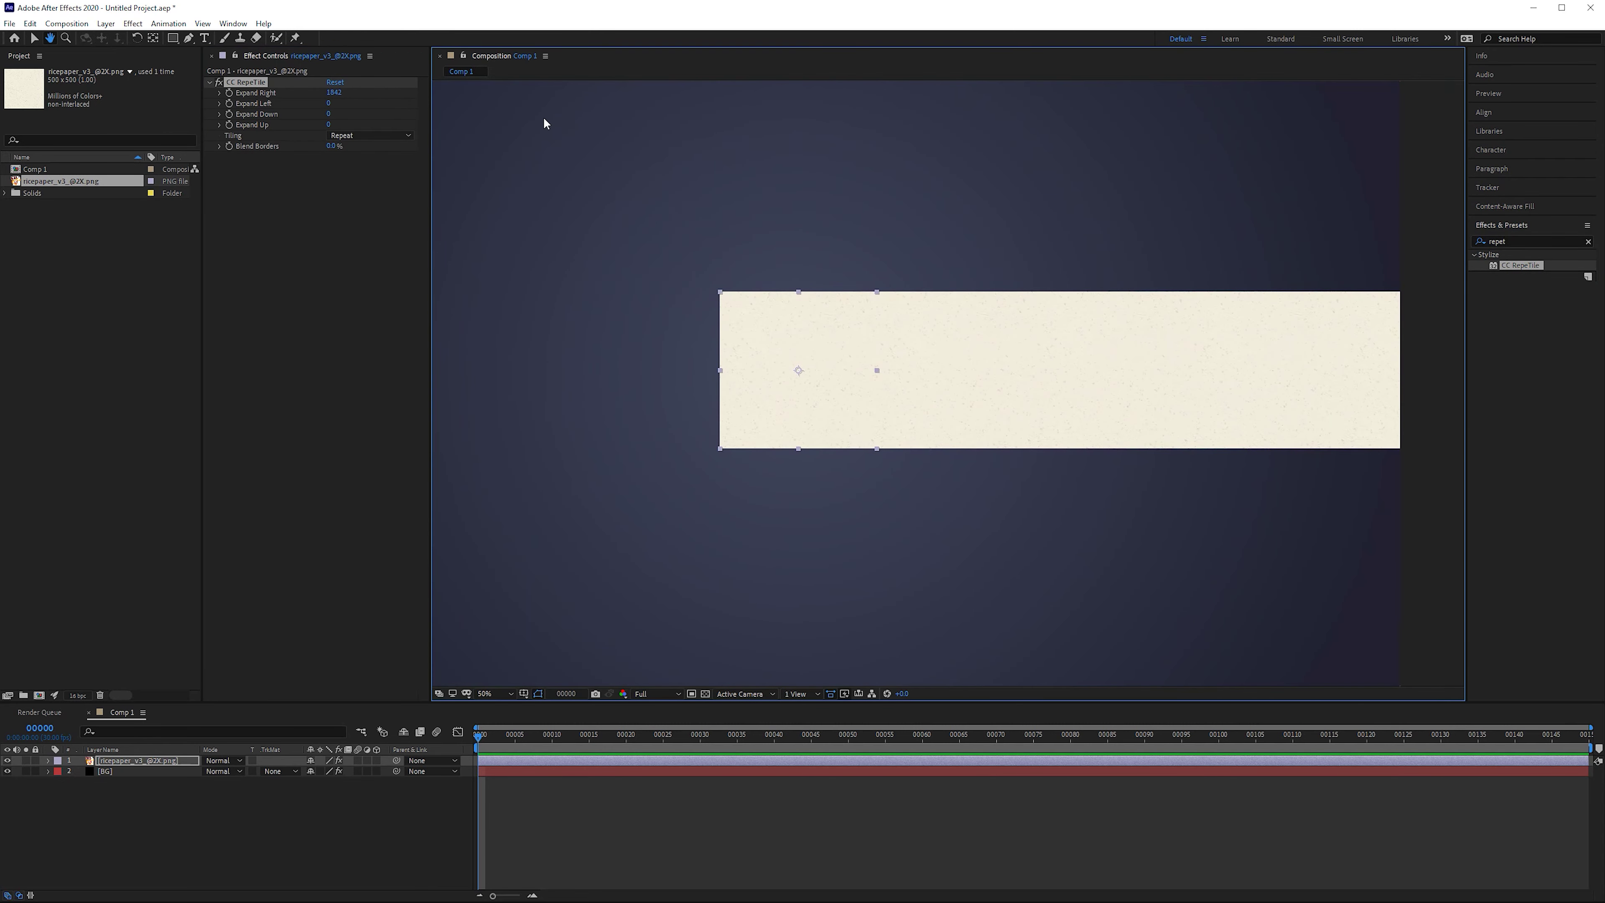
pyautogui.click(335, 93)
pyautogui.write('1750')
pyautogui.press('Return')
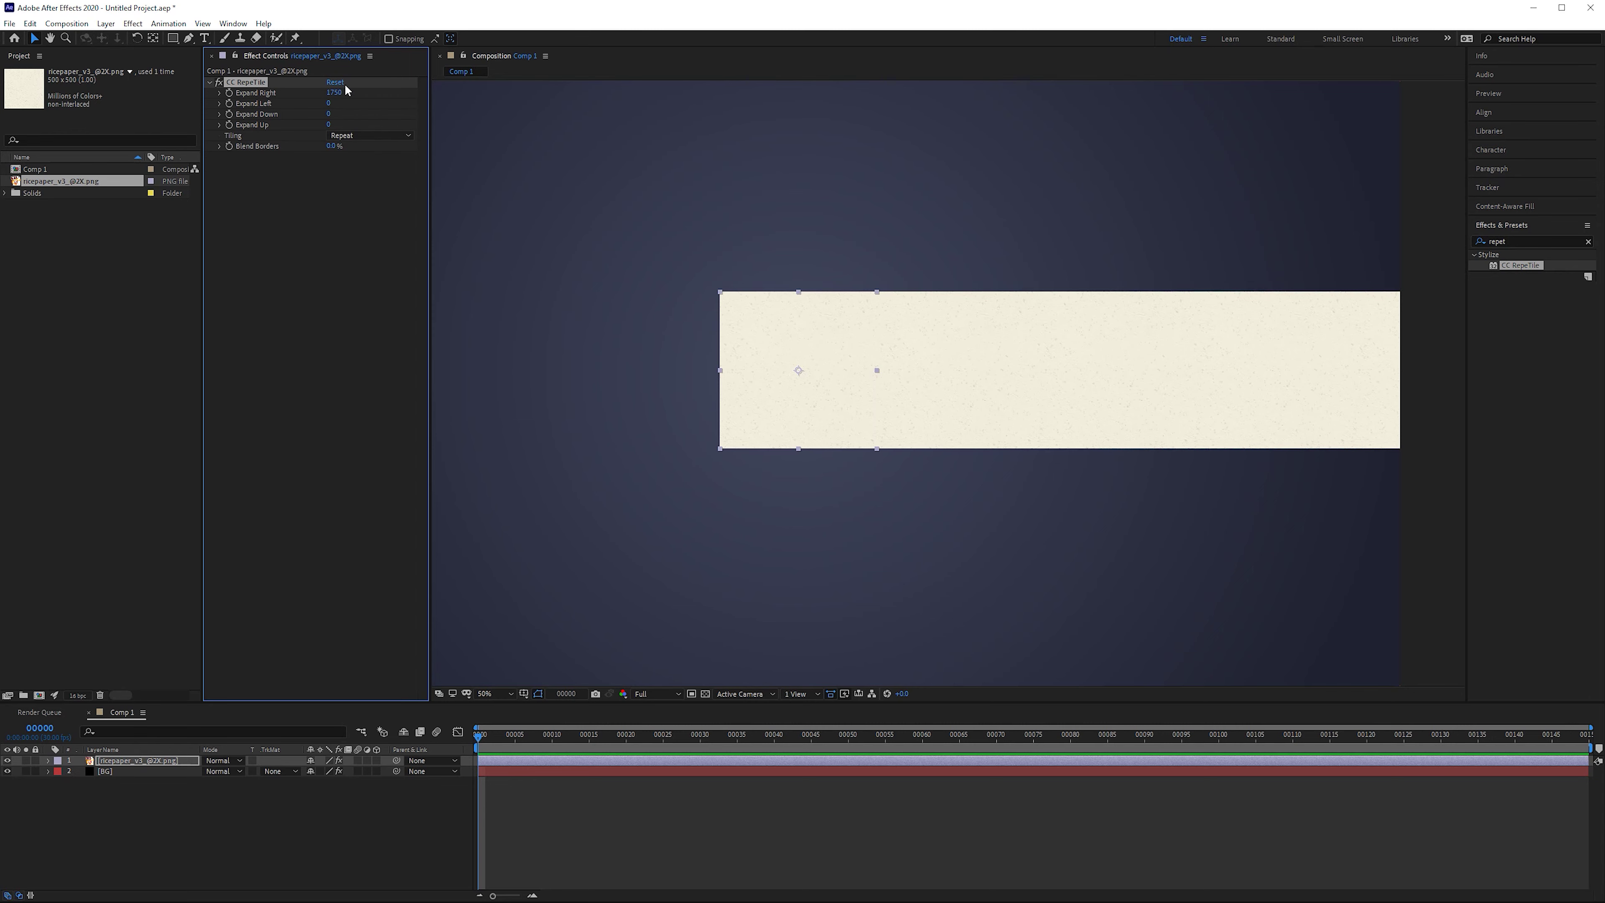
# - Set CC RepeTile's Expand Left, Expand Down and Expand Up to 1750 each
pyautogui.click(329, 103)
pyautogui.write('1750')
pyautogui.press('Tab')
pyautogui.write('1750')
pyautogui.press('Tab')
pyautogui.write('1750')
pyautogui.press('Return')
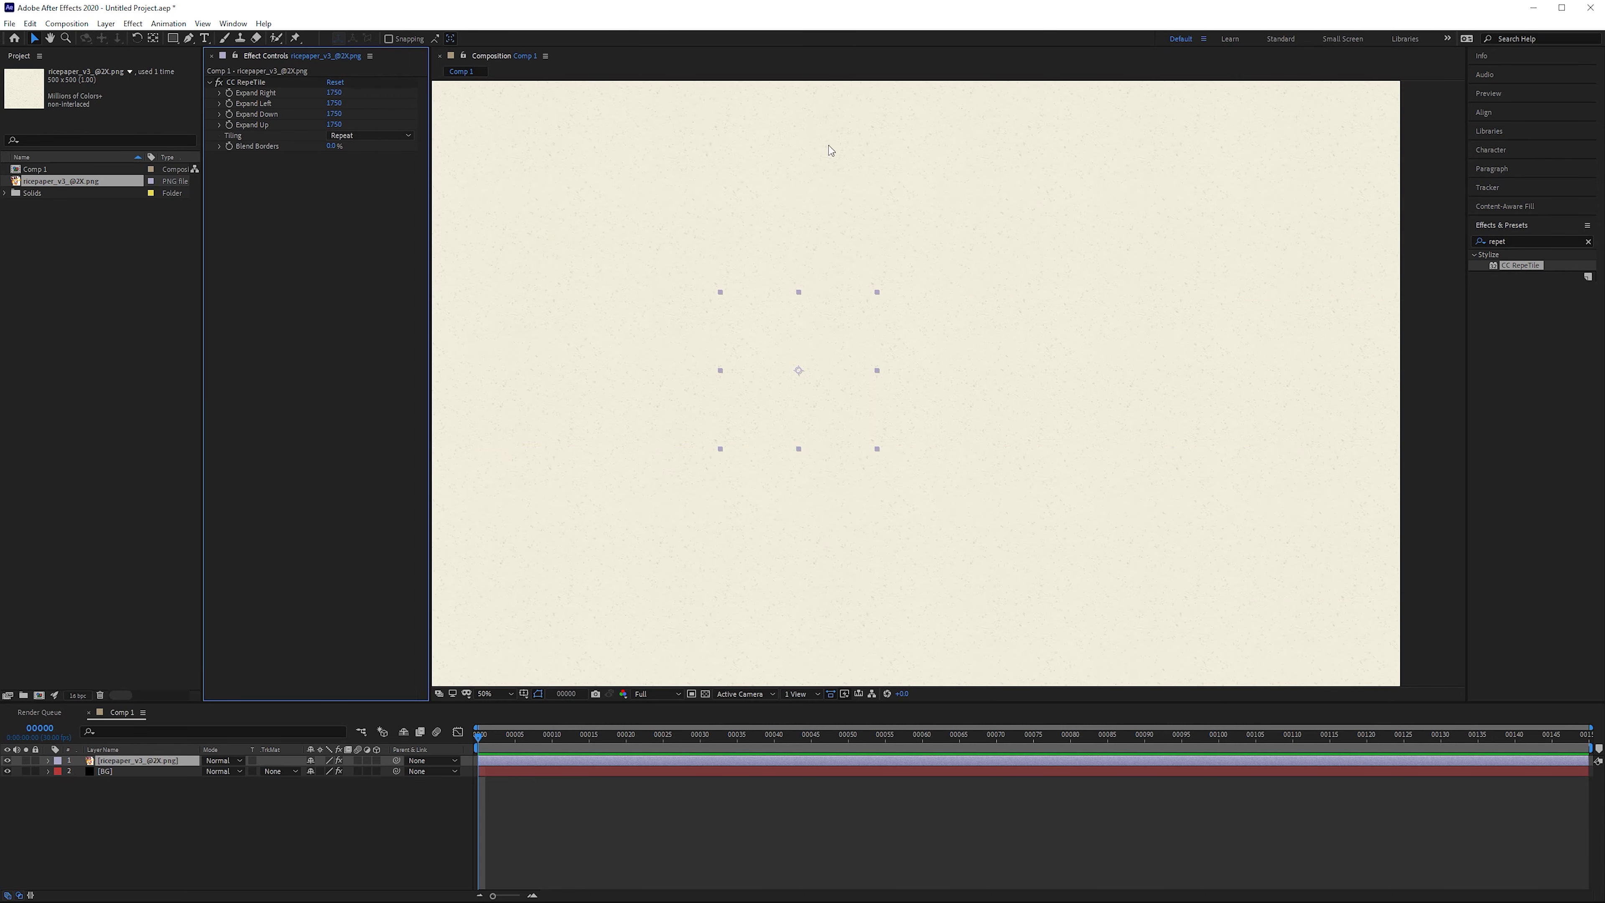
pyautogui.scroll(-1, 1018, 265)
pyautogui.scroll(1, 863, 411)
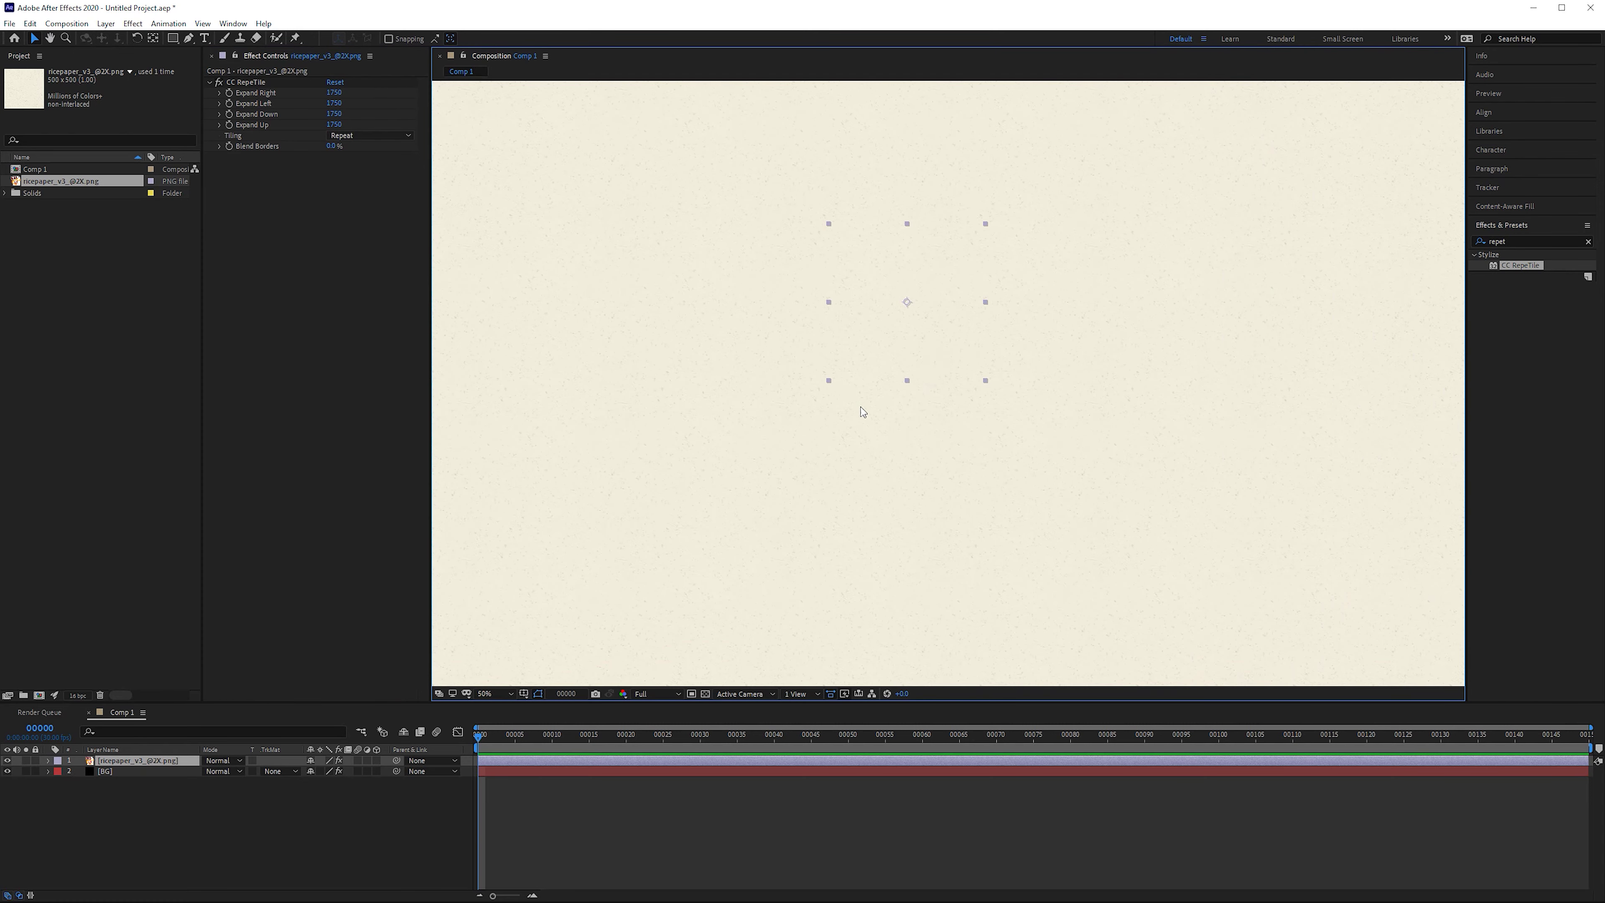
# - Set the rice paper layer's blending mode to Divide
pyautogui.click(225, 760)
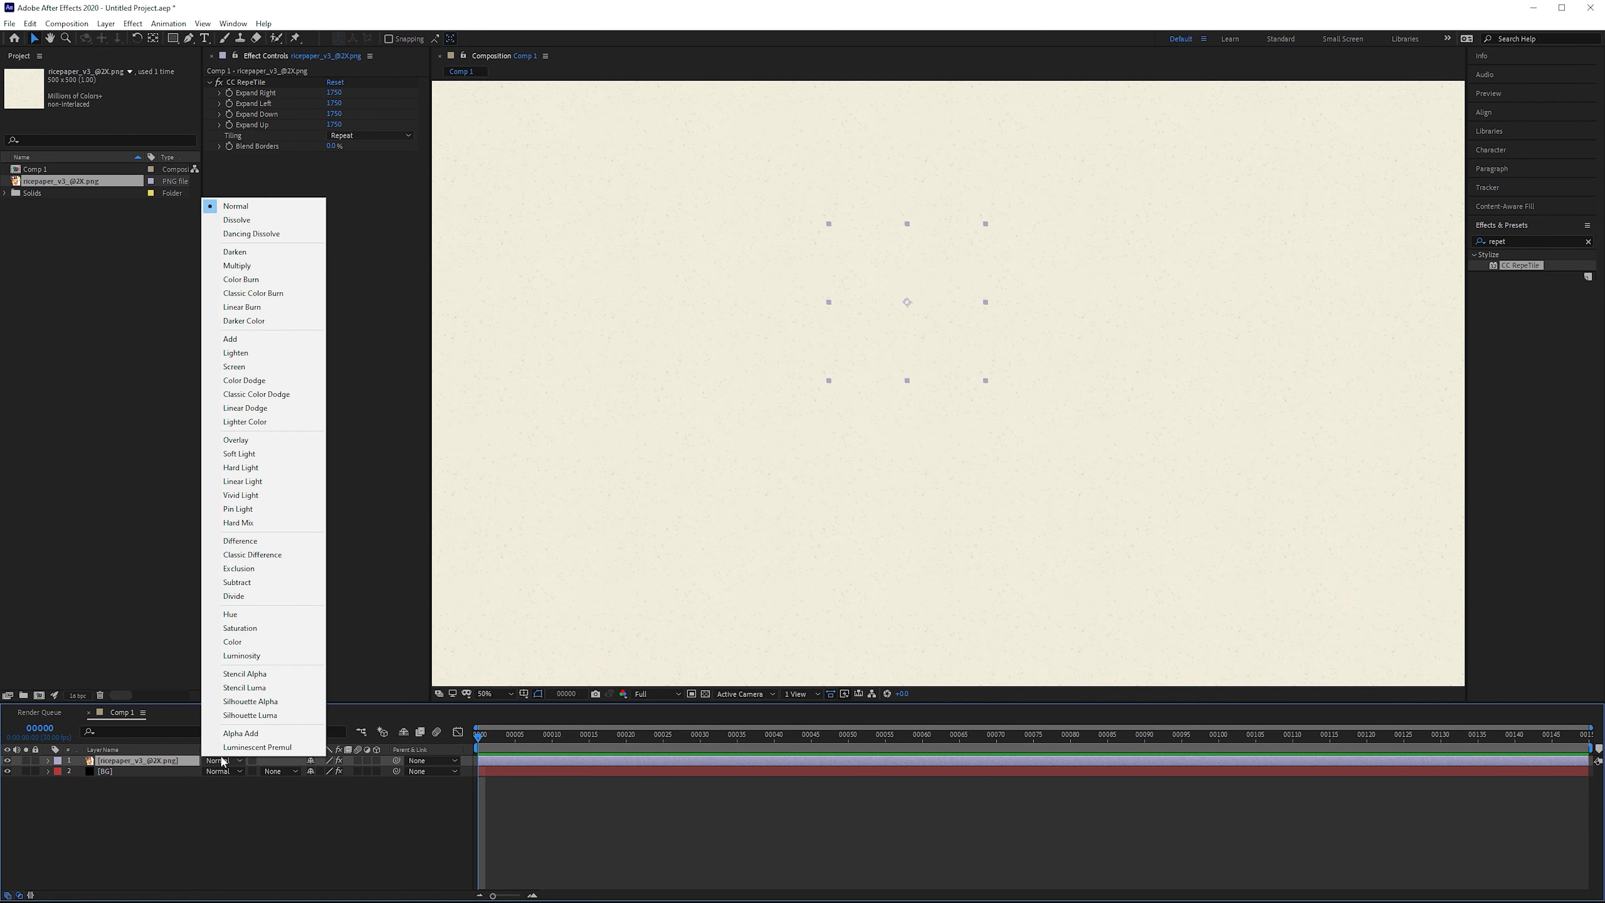
pyautogui.click(265, 596)
pyautogui.scroll(2, 791, 243)
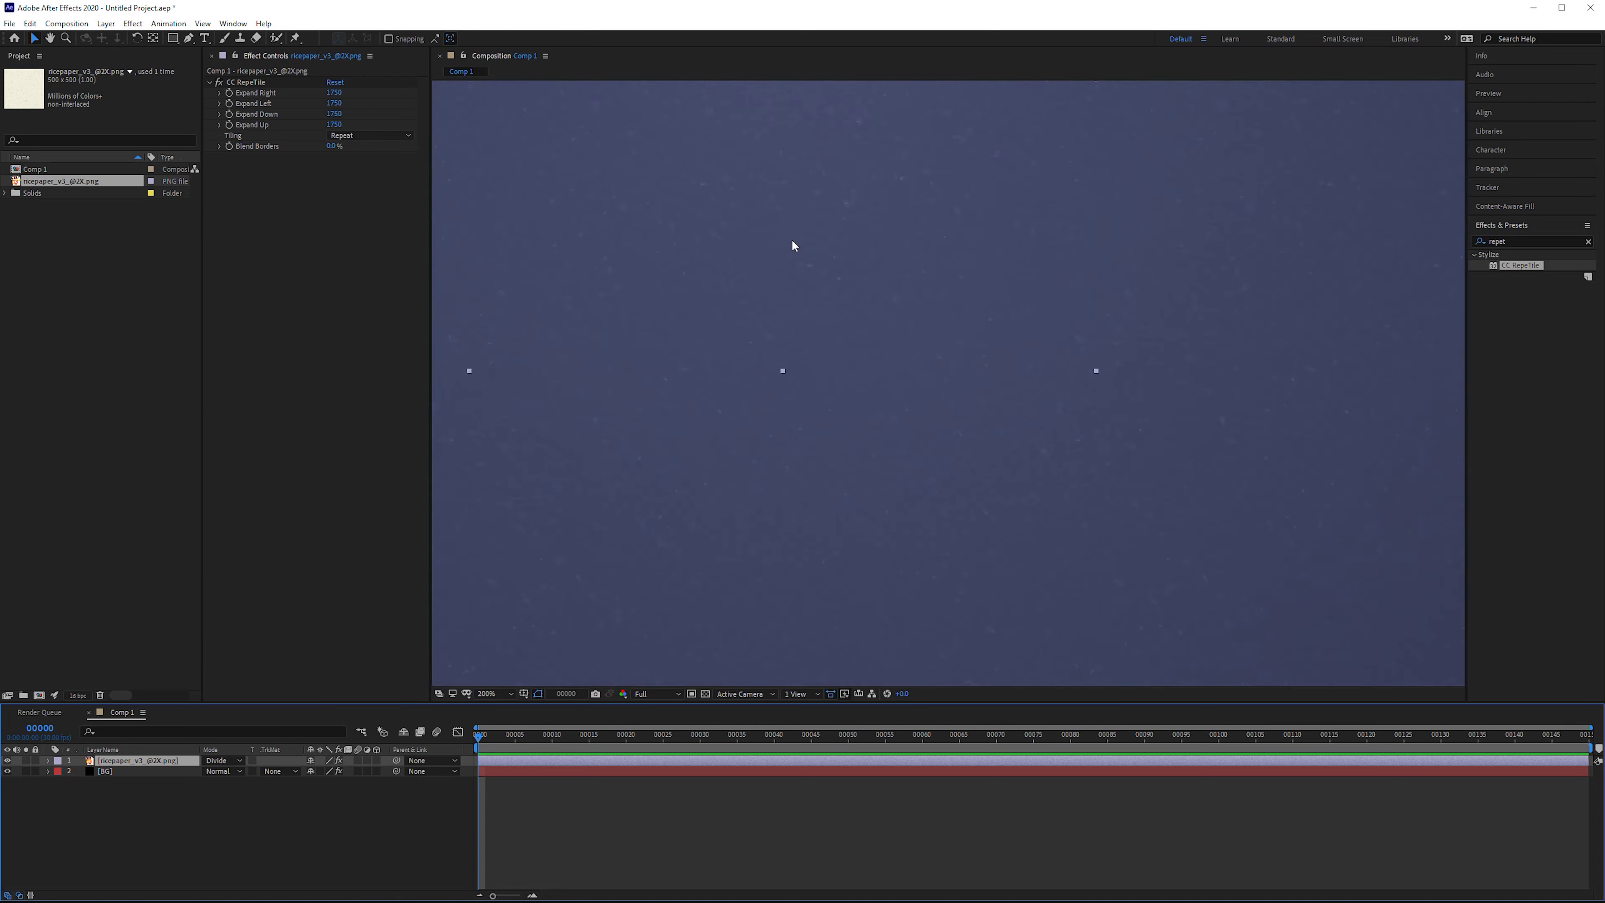
pyautogui.moveTo(935, 483); pyautogui.dragTo(968, 537)
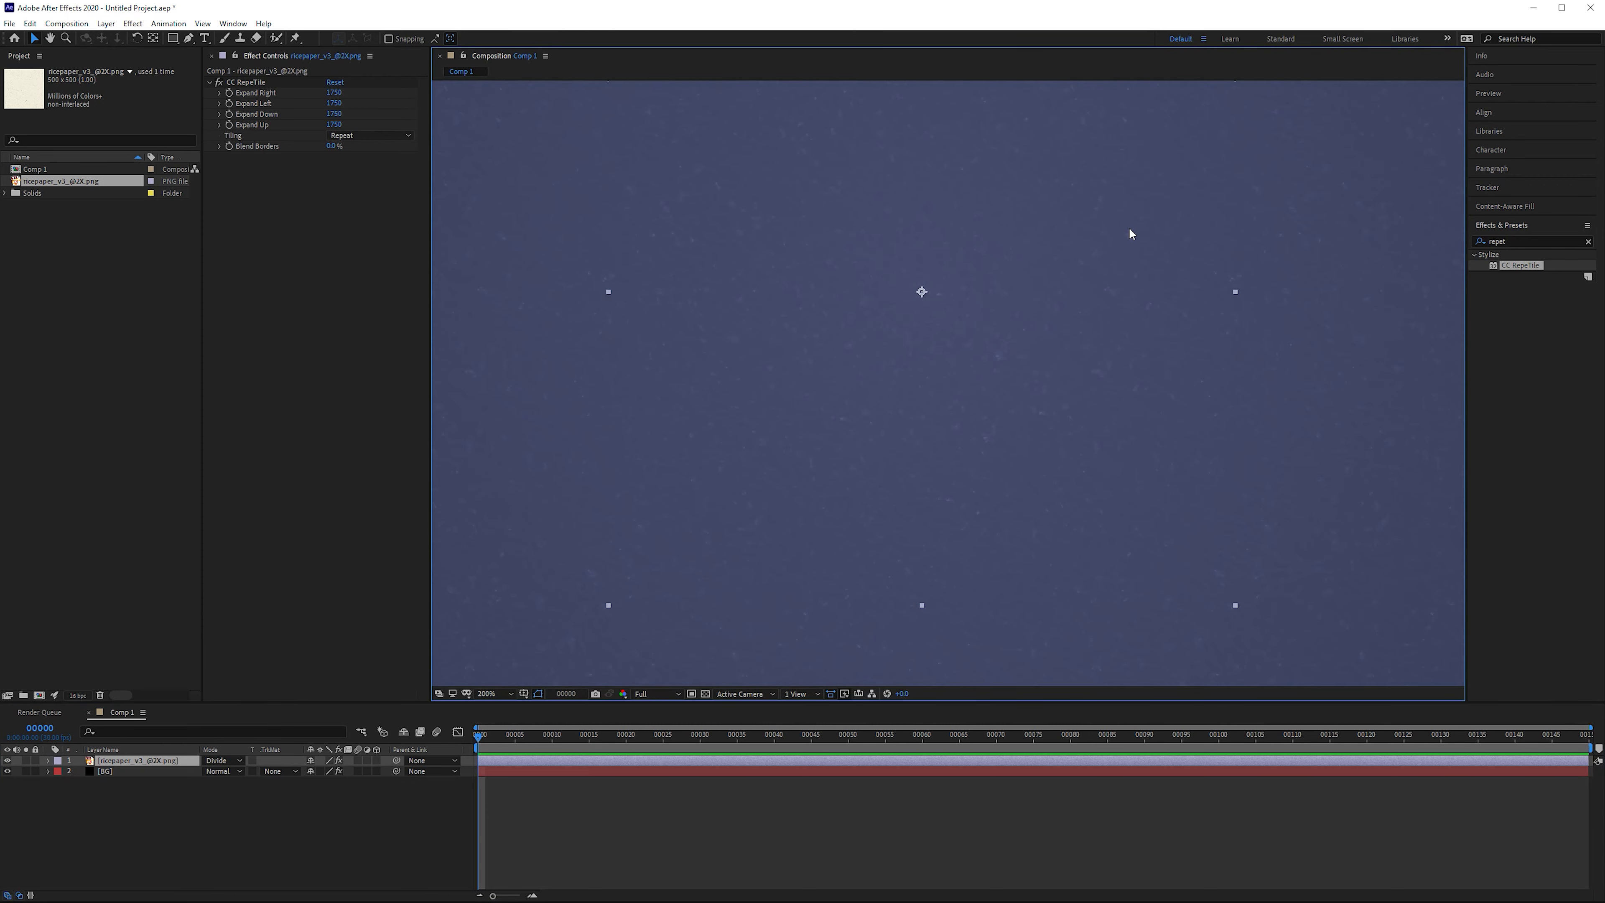
# - Apply Curves to the rice paper layer and bend the RGB curve downward to strengthen the paper texture
pyautogui.click(1530, 240)
pyautogui.write('curves')
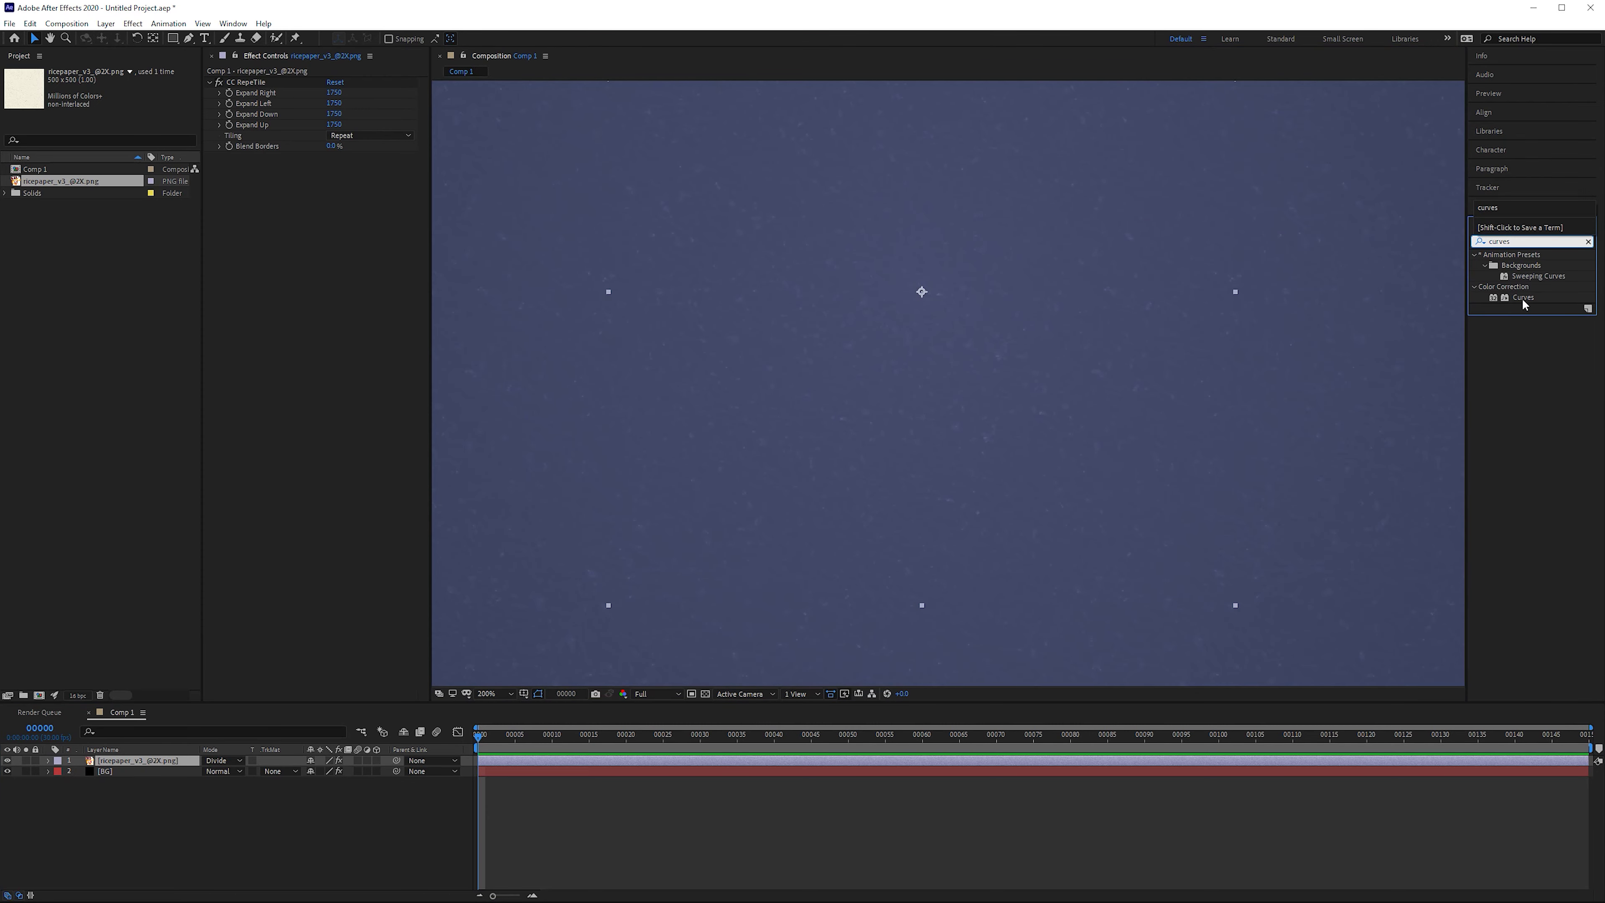
pyautogui.doubleClick(1523, 297)
pyautogui.moveTo(349, 253); pyautogui.dragTo(289, 337)
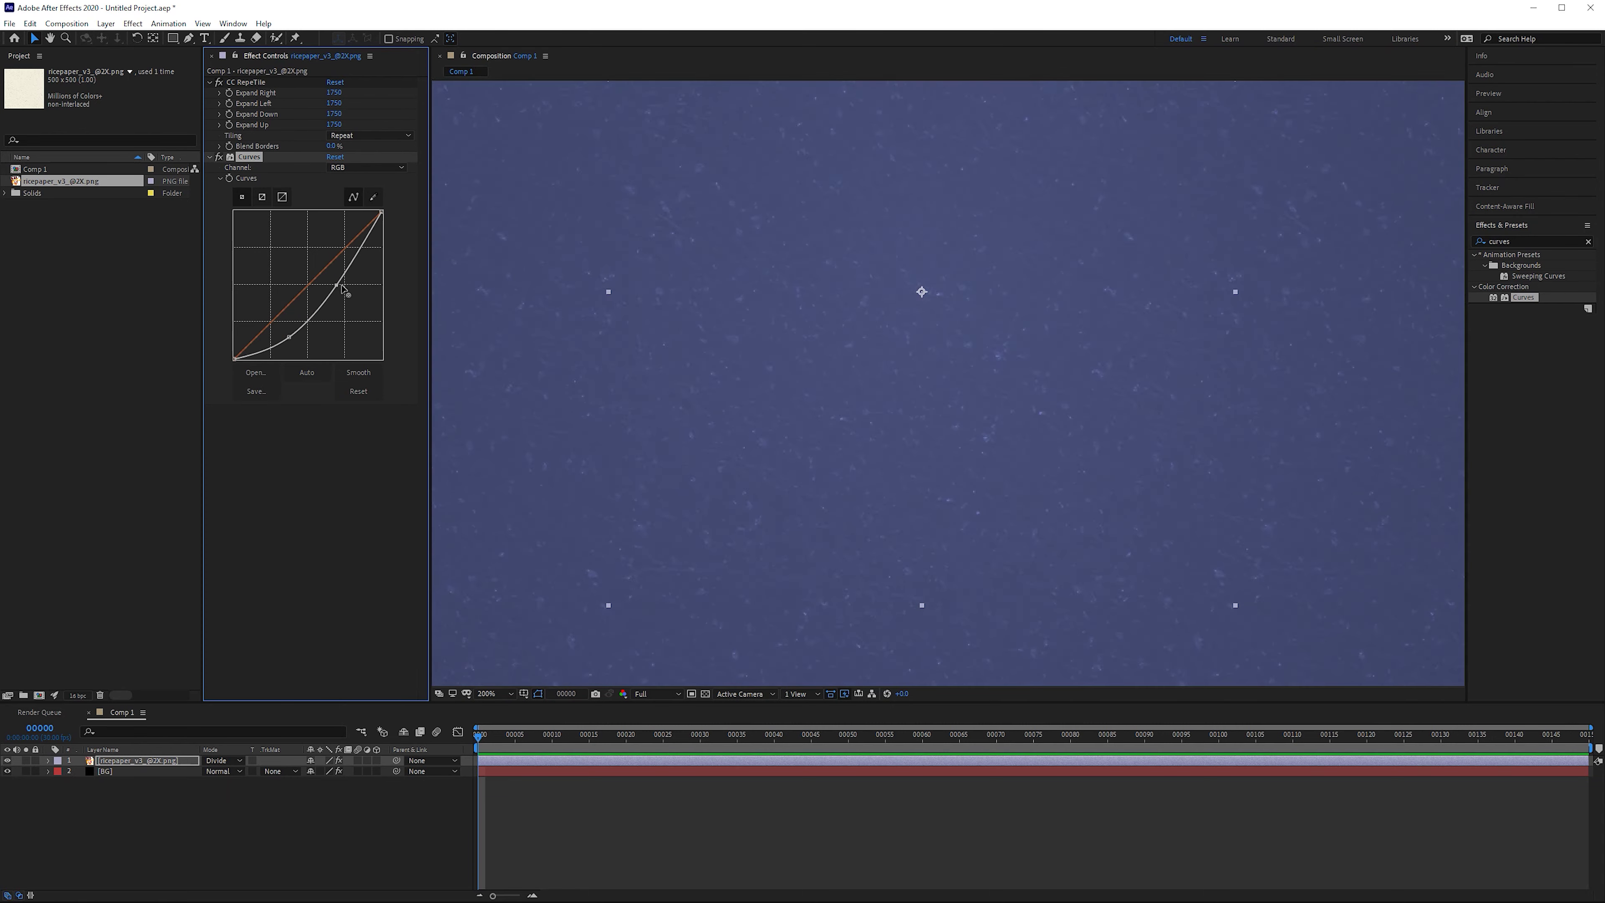
pyautogui.press(',')
# - Apply Hue/Saturation to the rice paper layer and set Master Saturation to -15
pyautogui.write('hue')
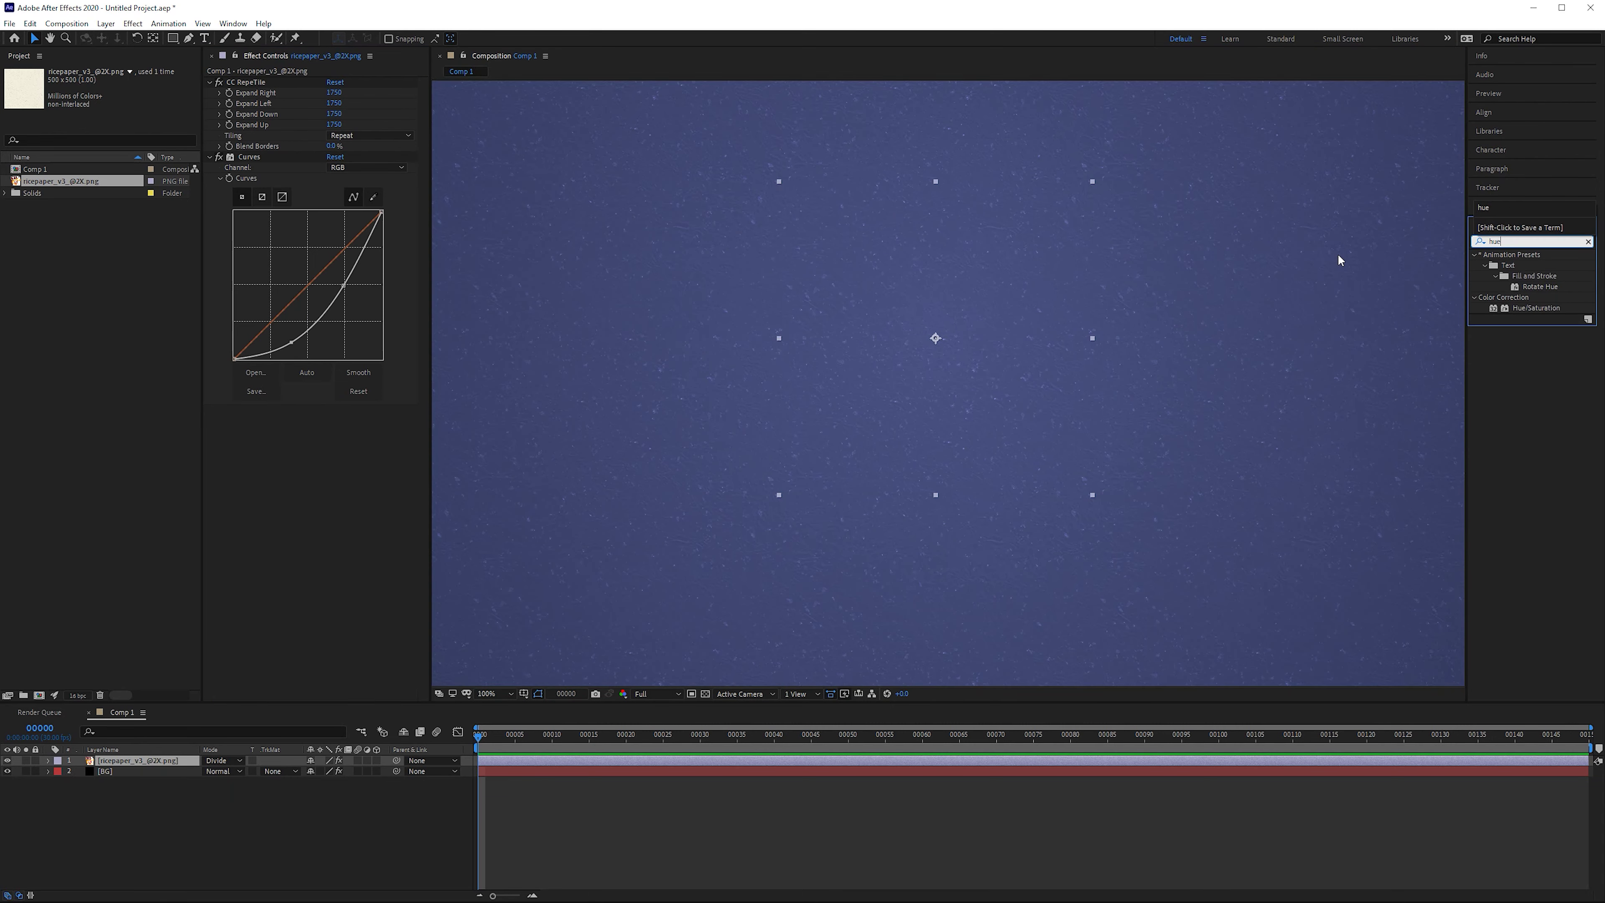
pyautogui.moveTo(1491, 309); pyautogui.dragTo(221, 487)
pyautogui.click(330, 508)
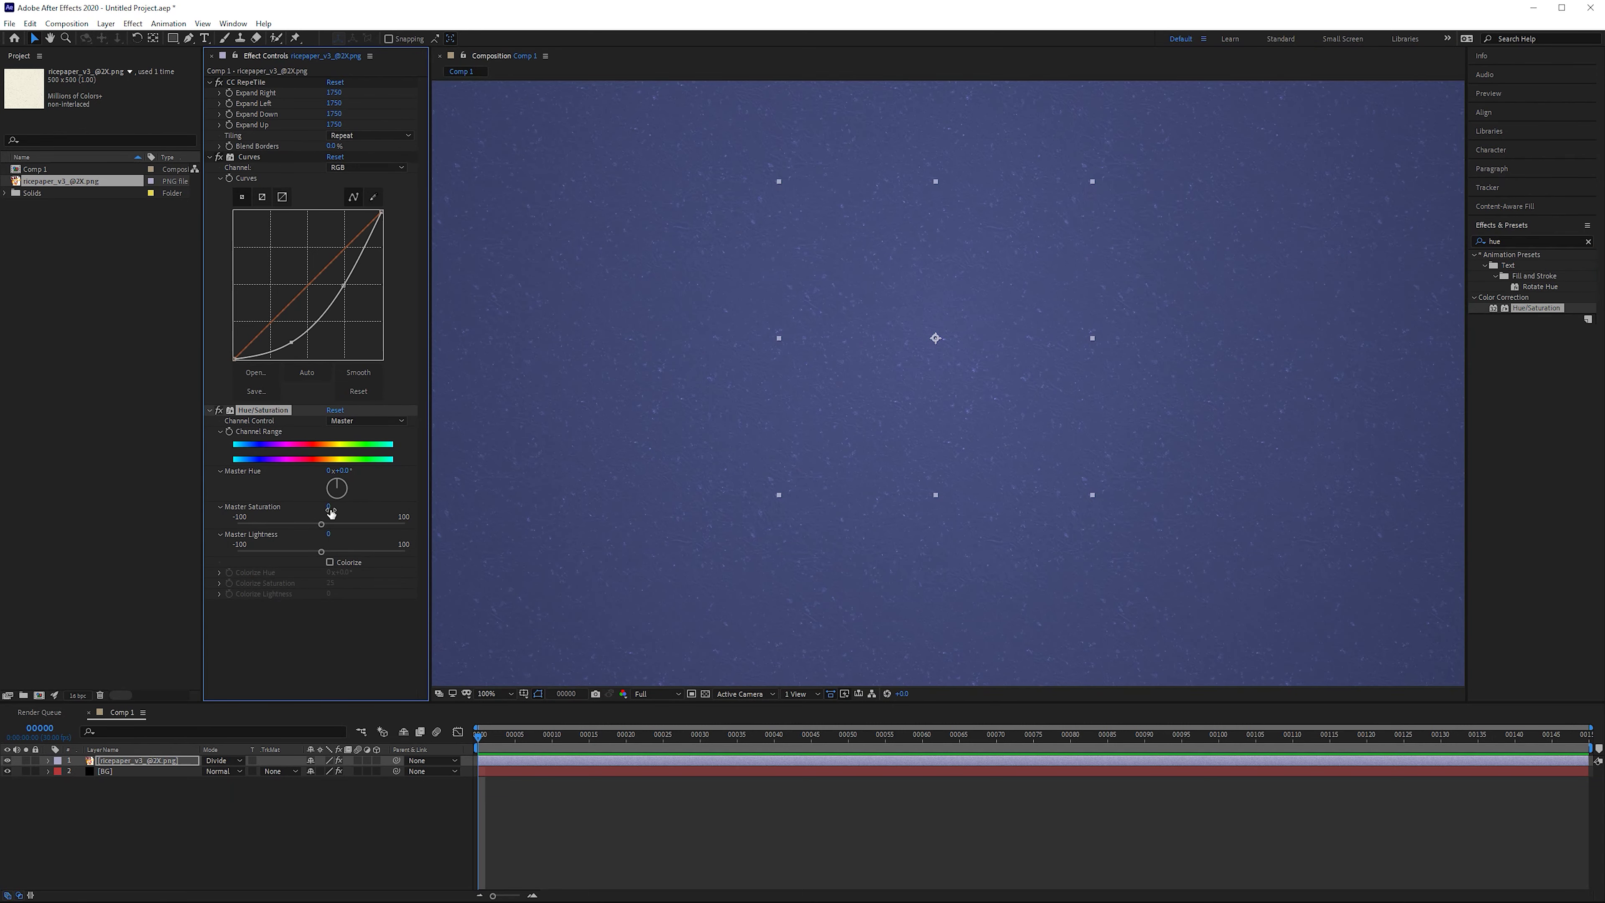
pyautogui.press('Return')
pyautogui.press(',')
# - Pre-compose the rice paper and BG layers together into a composition named BG
pyautogui.moveTo(234, 857); pyautogui.dragTo(135, 756)
pyautogui.hotkey('ctrl', 'shift', 'c')
pyautogui.write('BG')
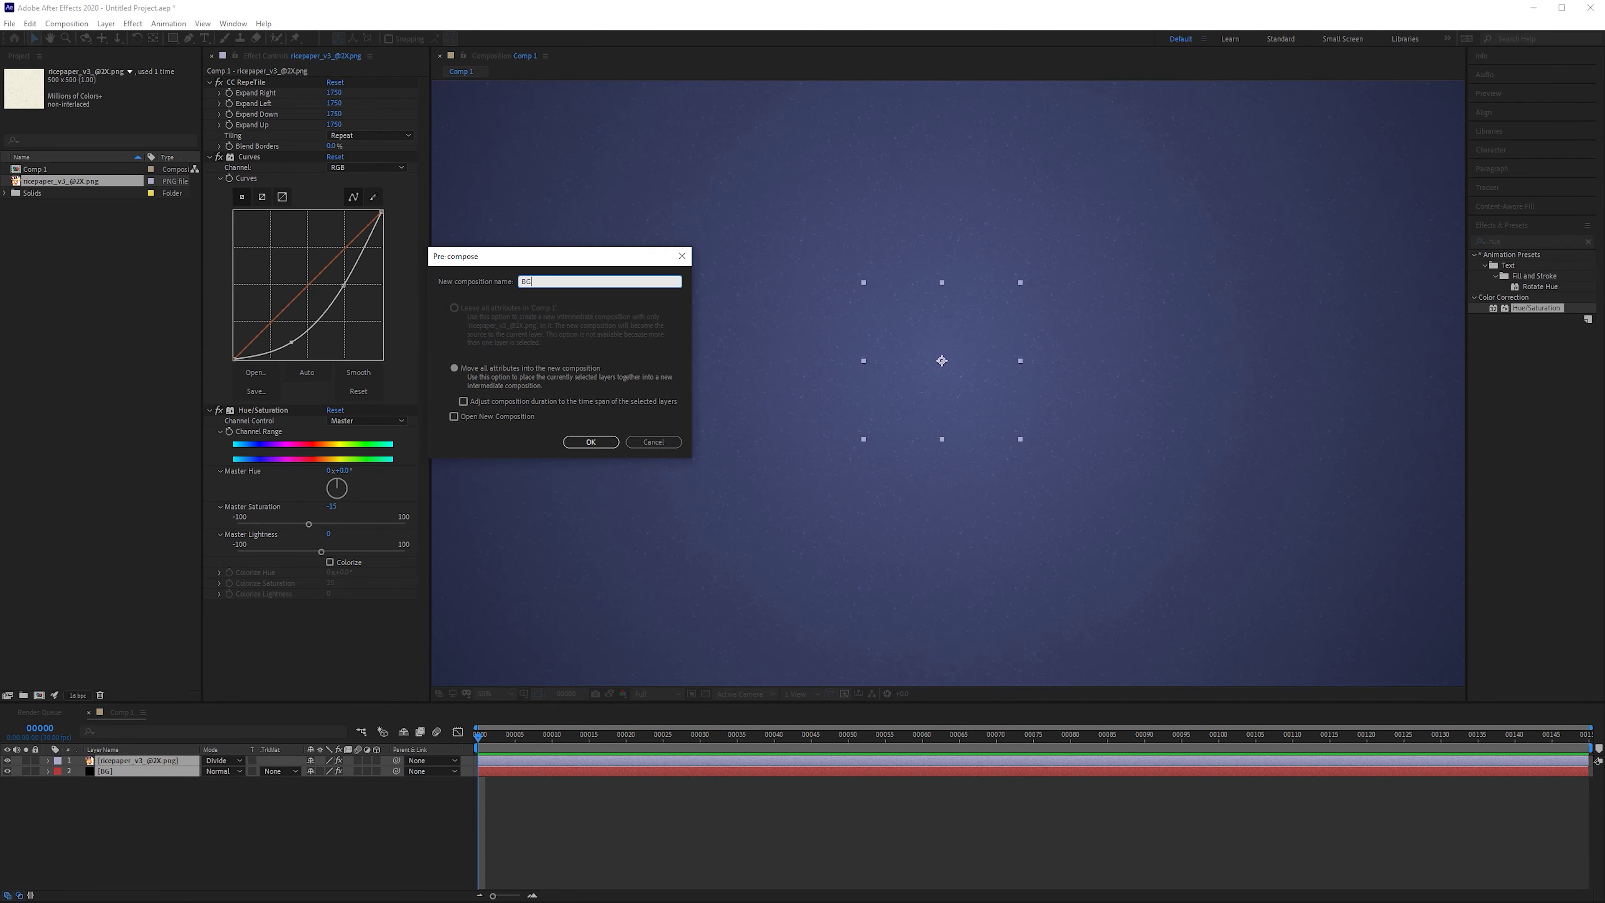
pyautogui.press('Return')
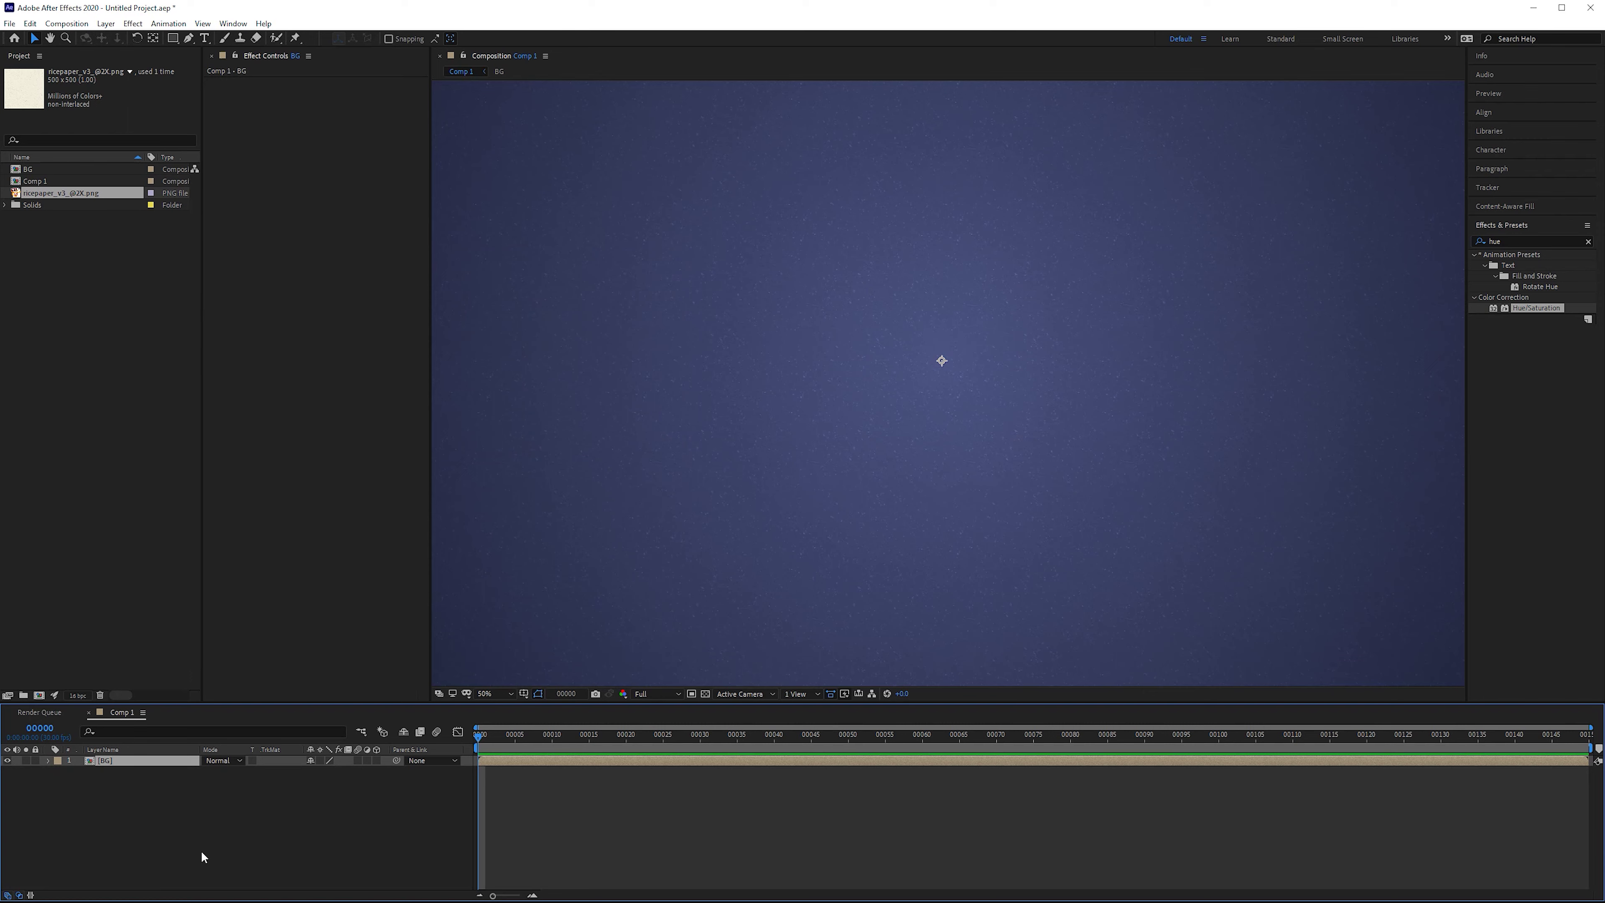
# - Import maze.psd as a Composition with Editable Layer Styles
pyautogui.moveTo(202, 857); pyautogui.dragTo(140, 223)
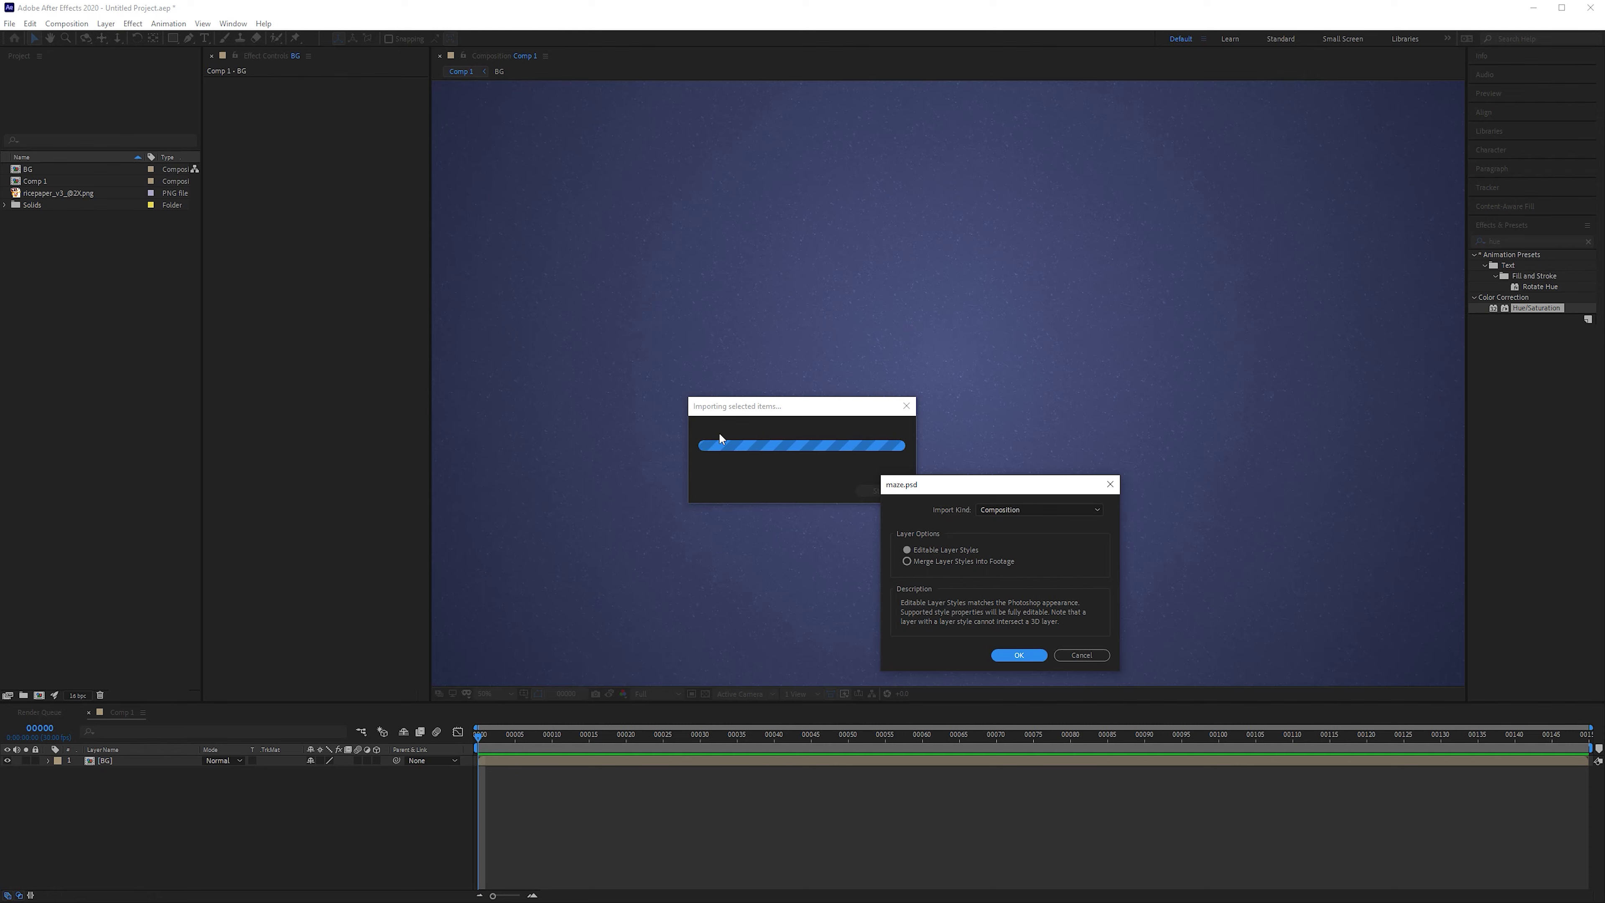
pyautogui.click(1018, 512)
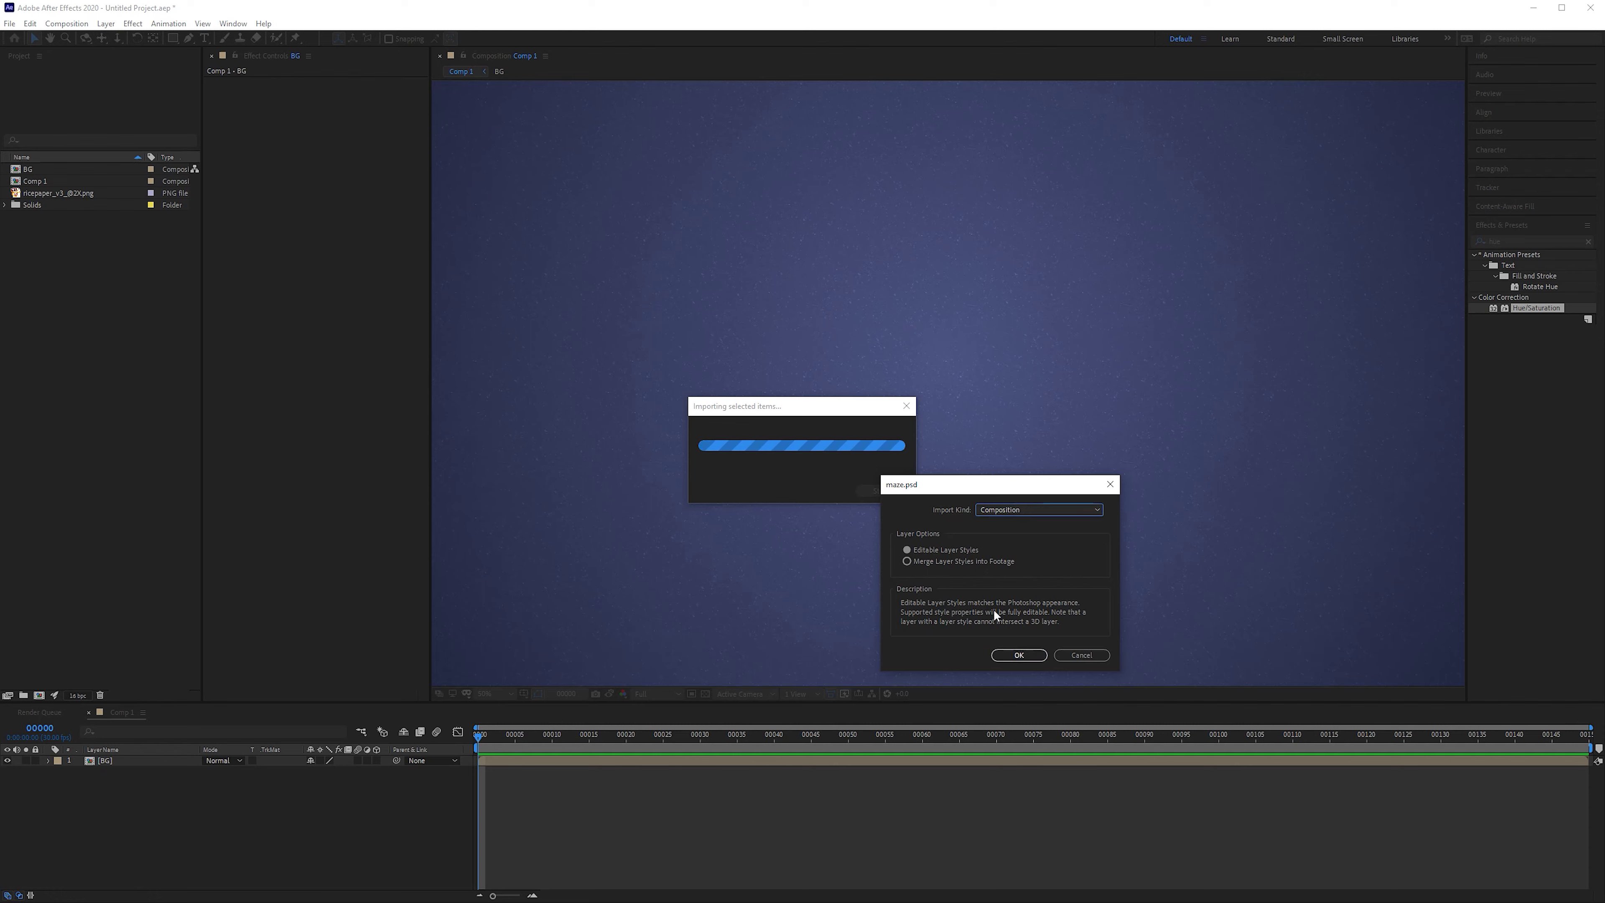
pyautogui.click(1018, 655)
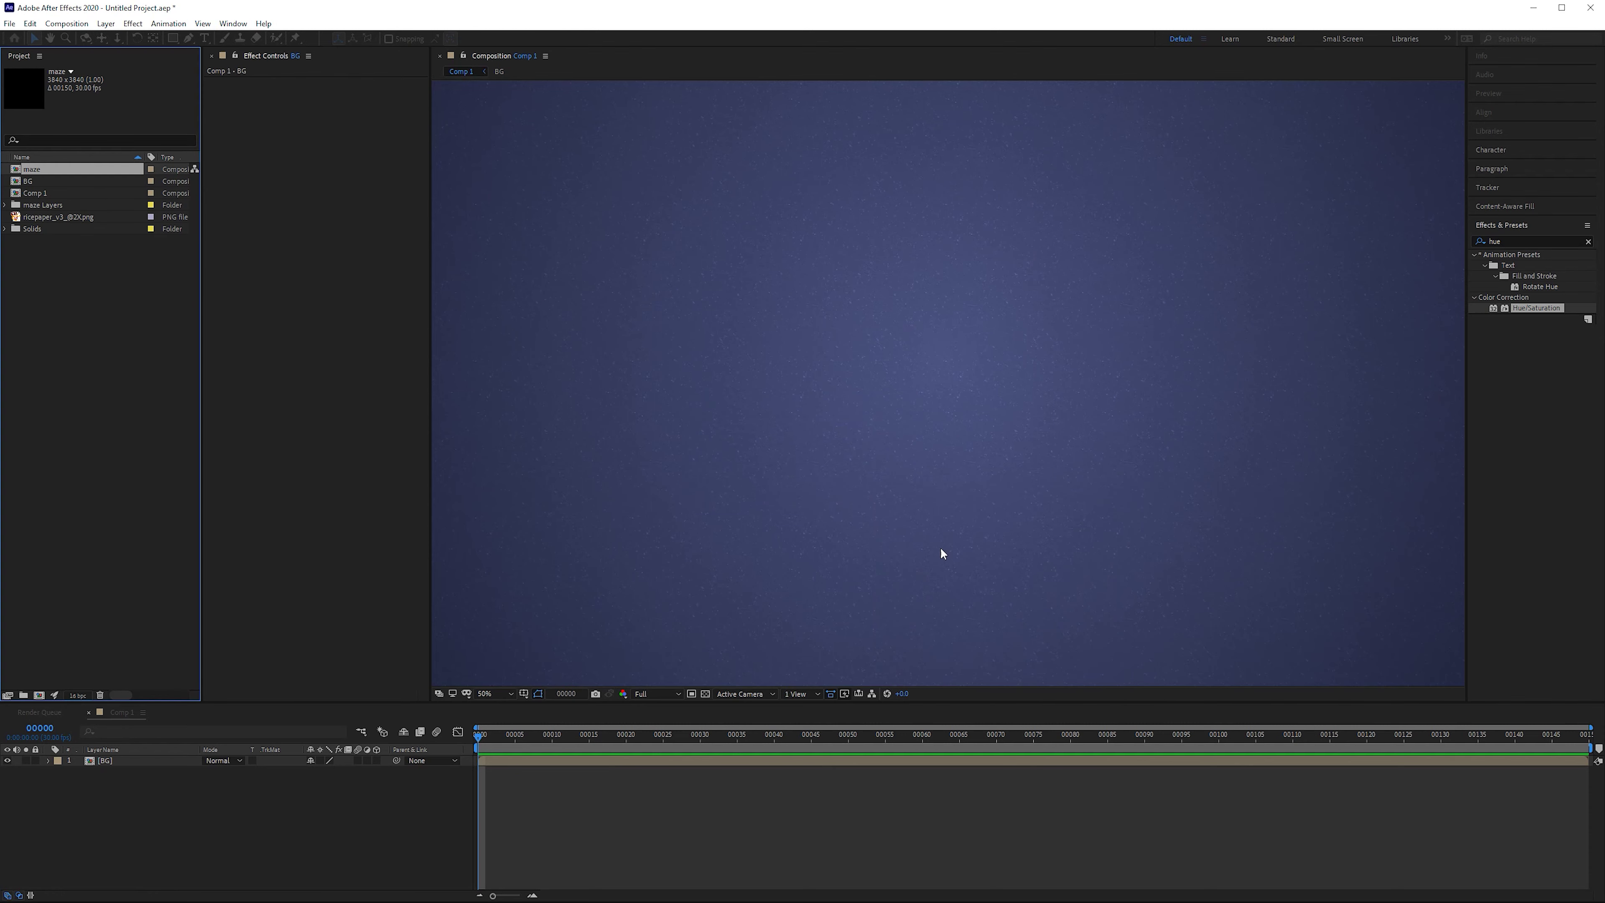
# - Preview the maze and walls layers of the imported maze.psd, and add walls/maze.psd above the BG layer in Comp 1
pyautogui.click(6, 205)
pyautogui.doubleClick(64, 218)
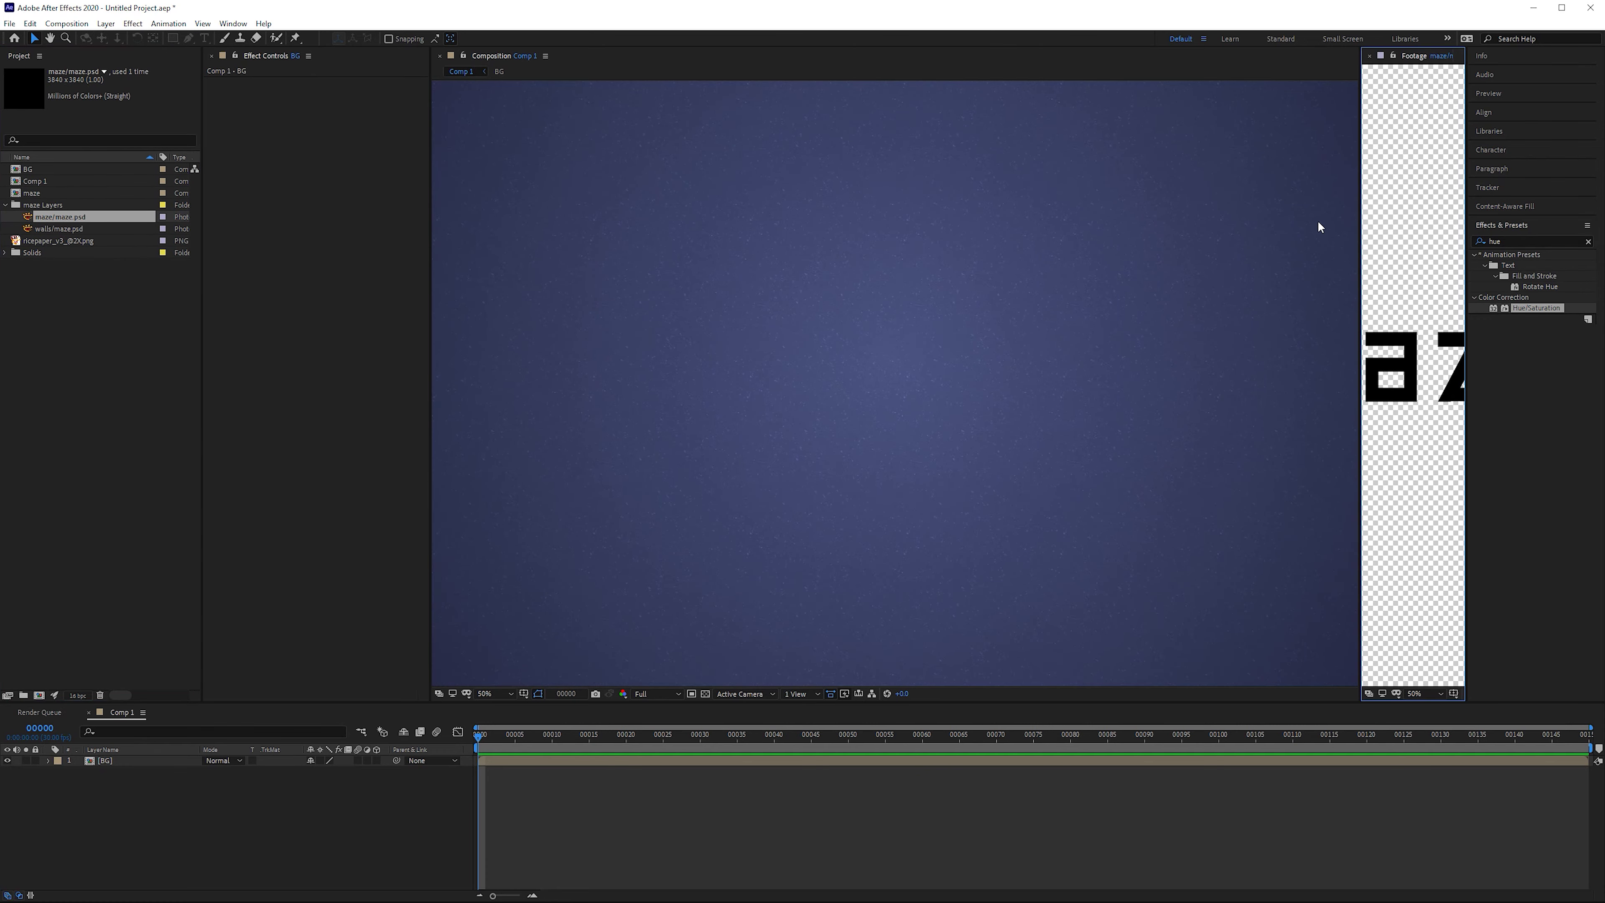
pyautogui.moveTo(1358, 199); pyautogui.dragTo(771, 221)
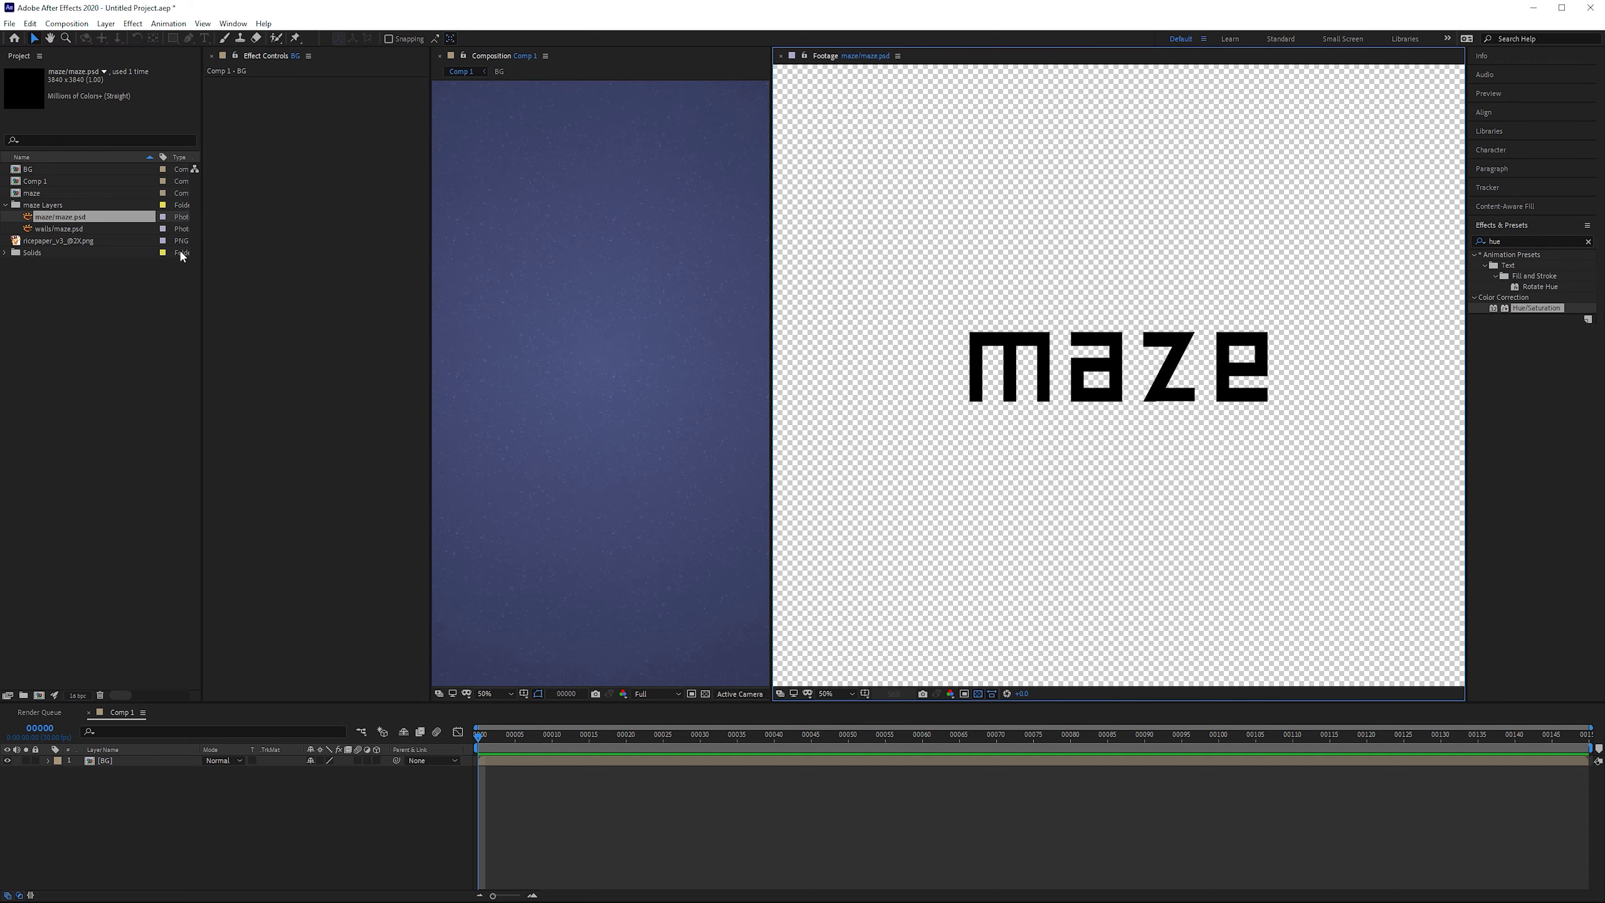
pyautogui.doubleClick(114, 229)
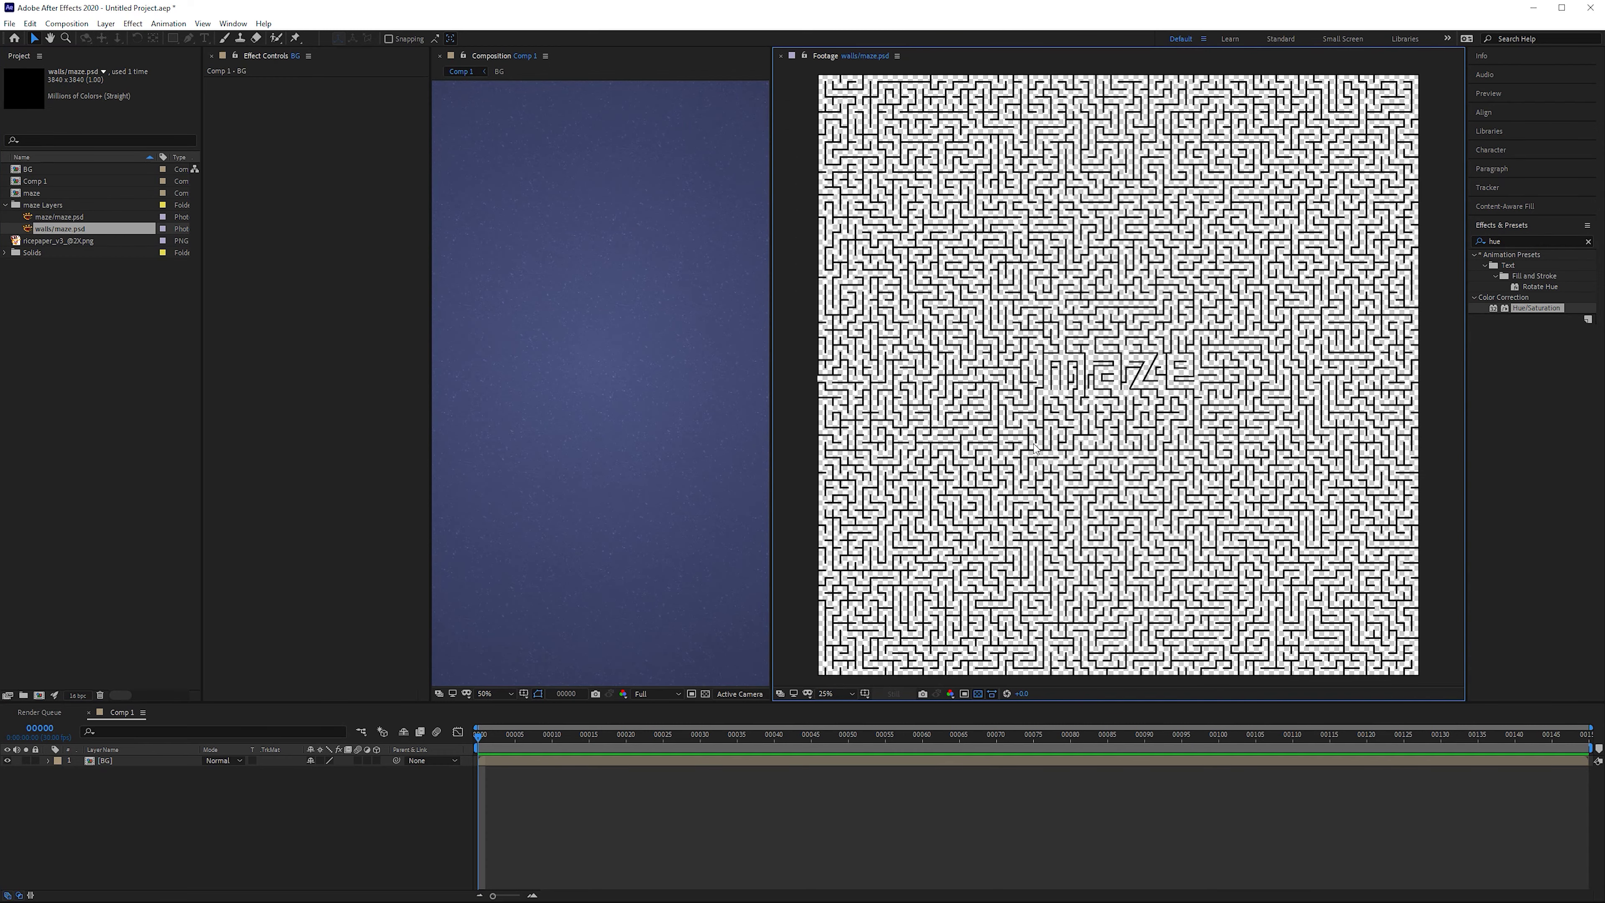
pyautogui.press('.')
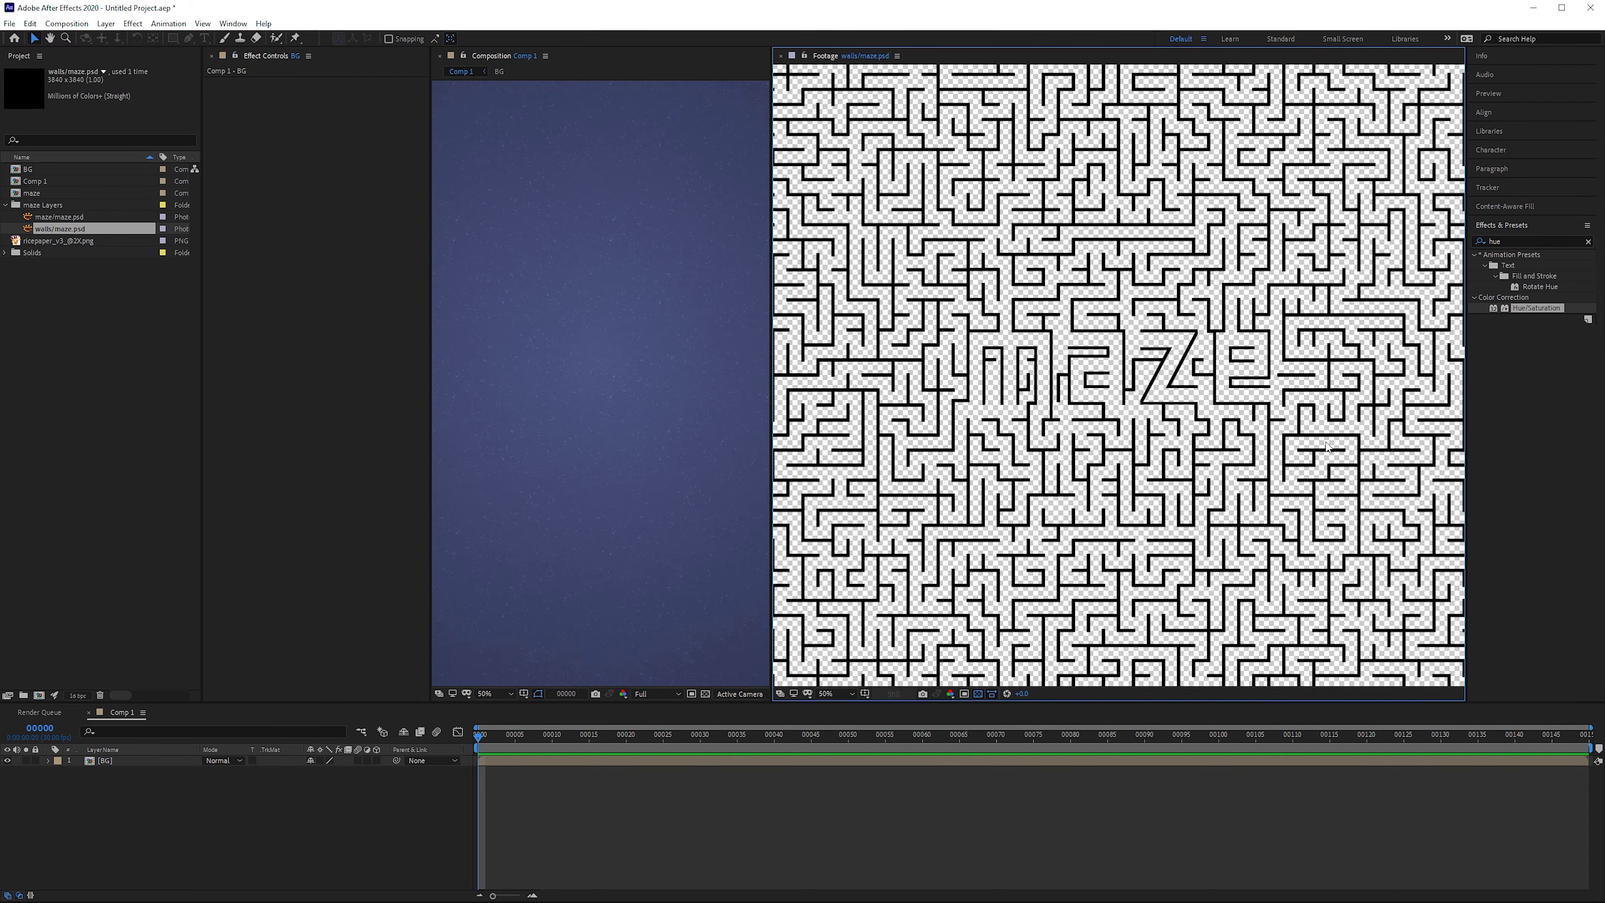
pyautogui.click(782, 56)
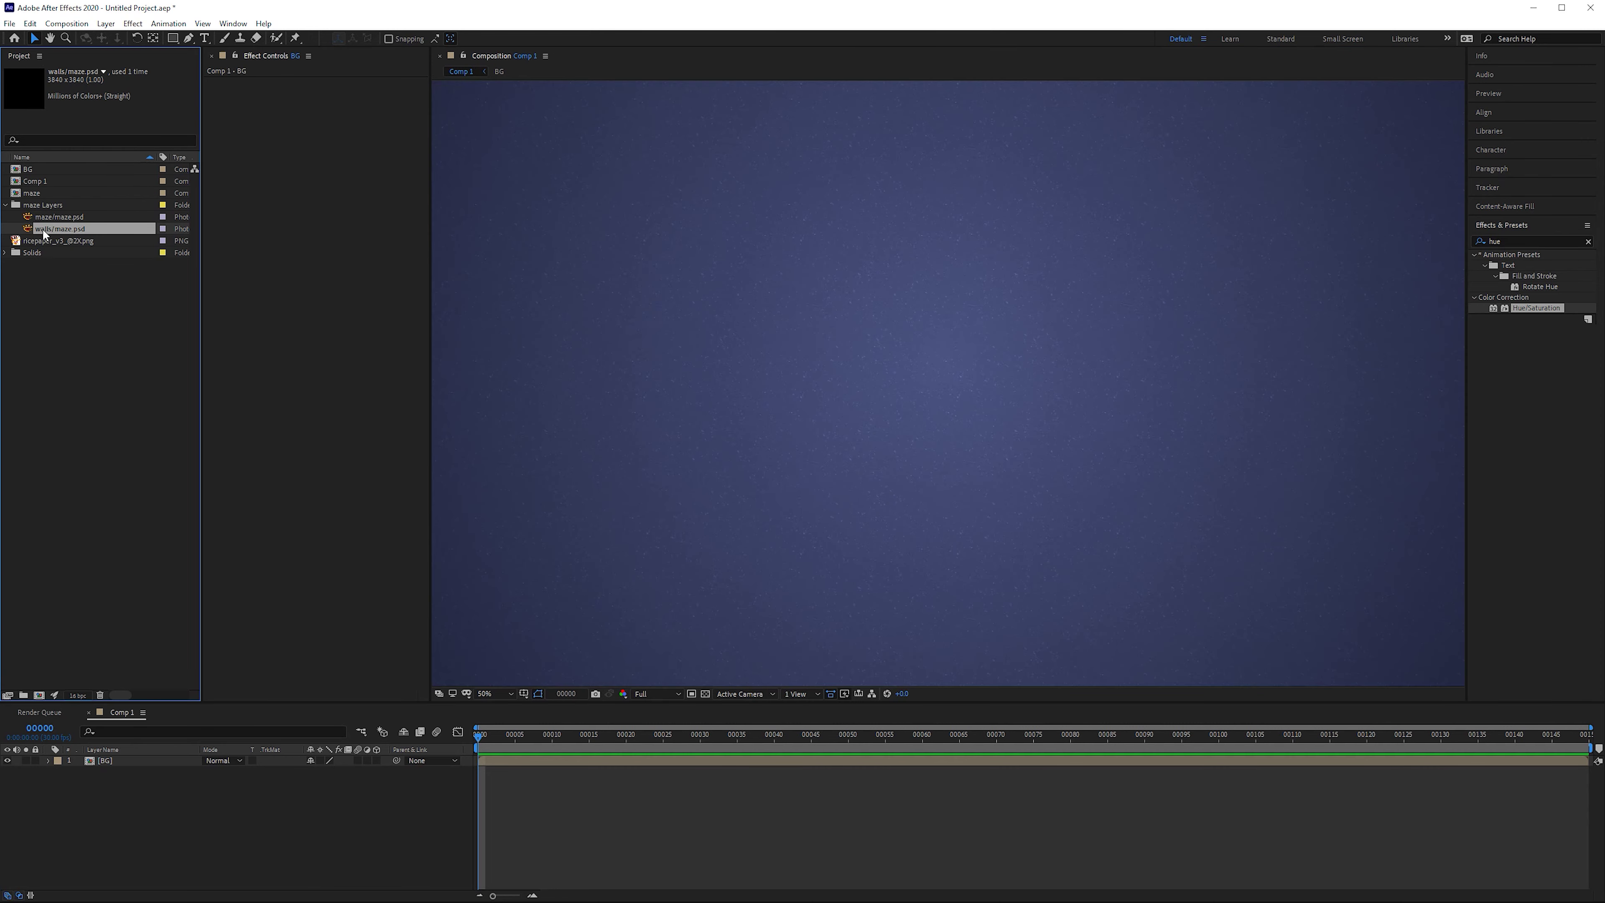
pyautogui.moveTo(44, 234); pyautogui.dragTo(129, 764)
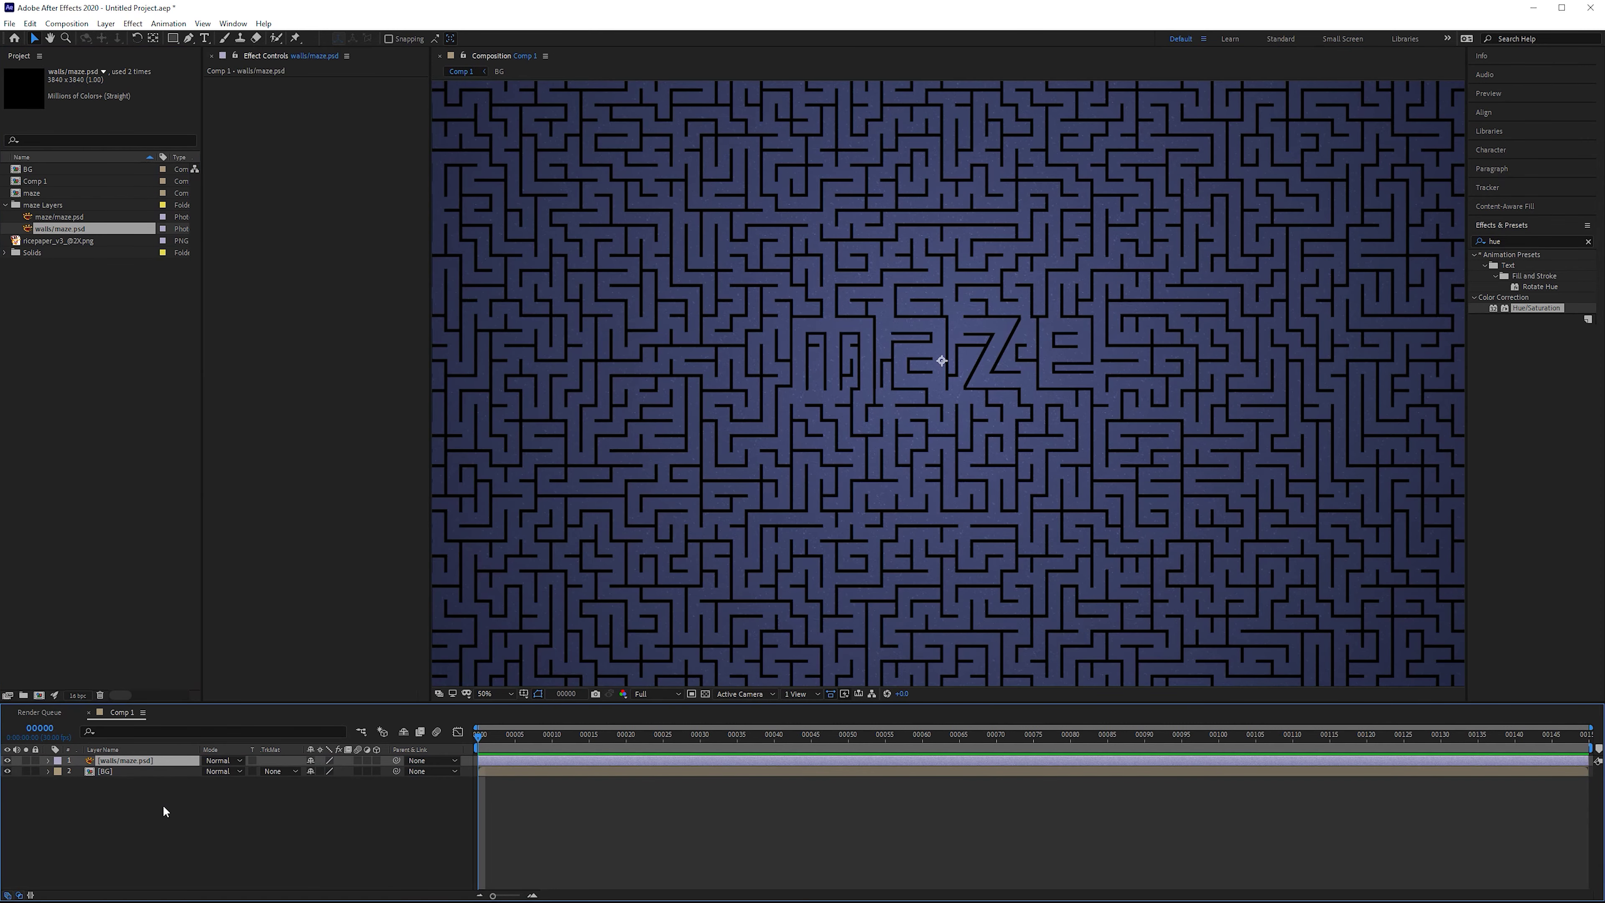
# - Create a white 3840 x 3840 px solid named BG
pyautogui.hotkey('ctrl', 'y')
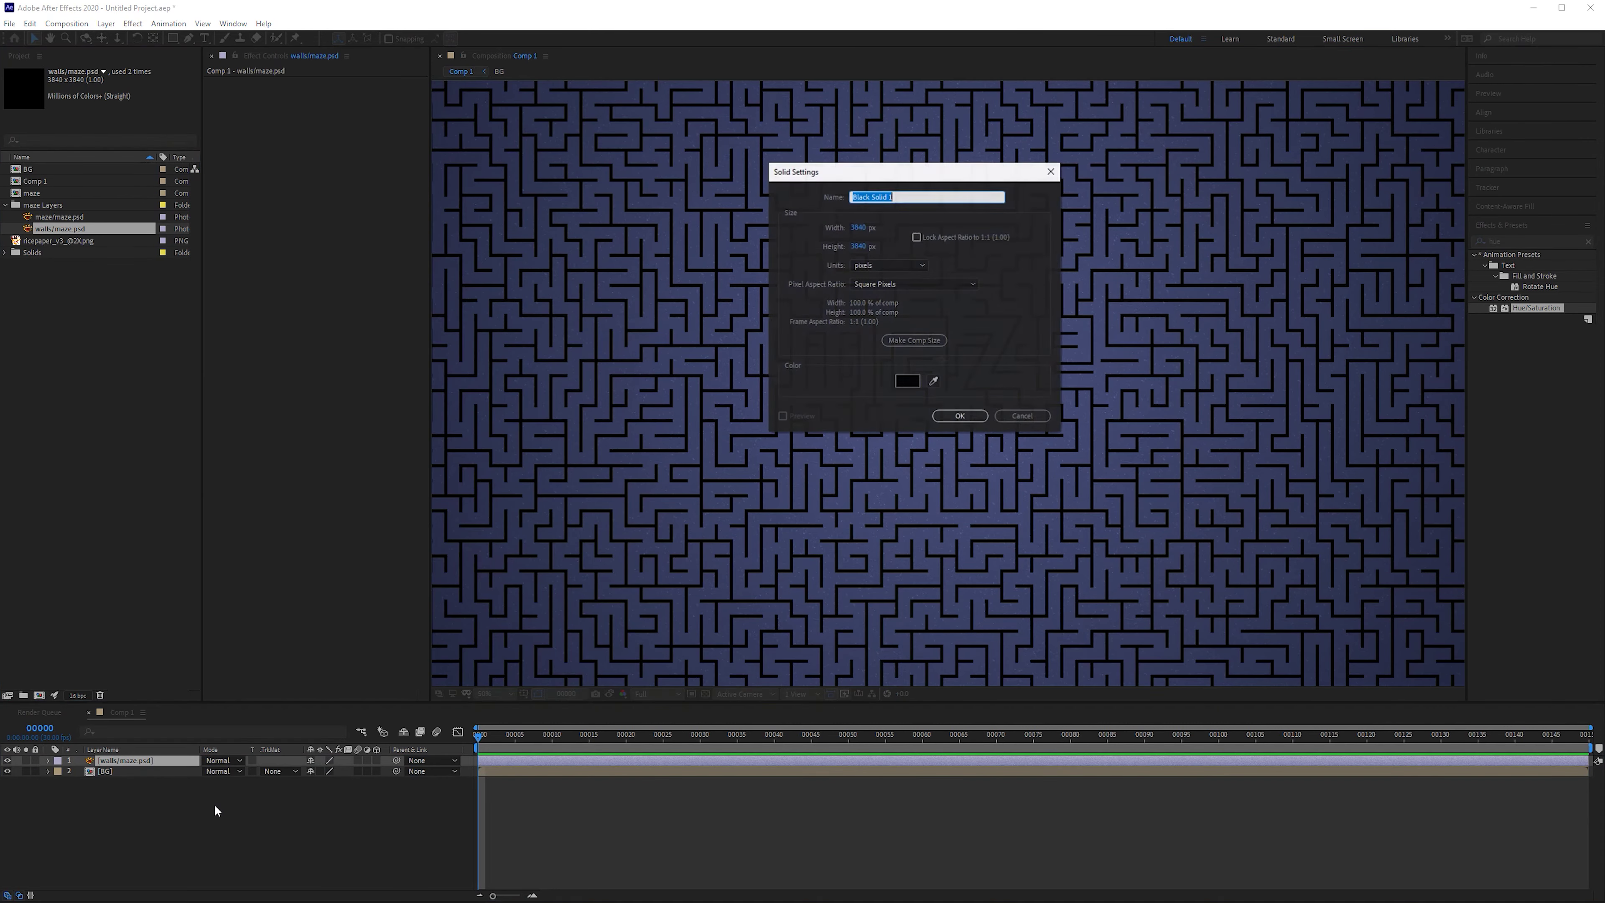
pyautogui.write('BG')
pyautogui.click(907, 381)
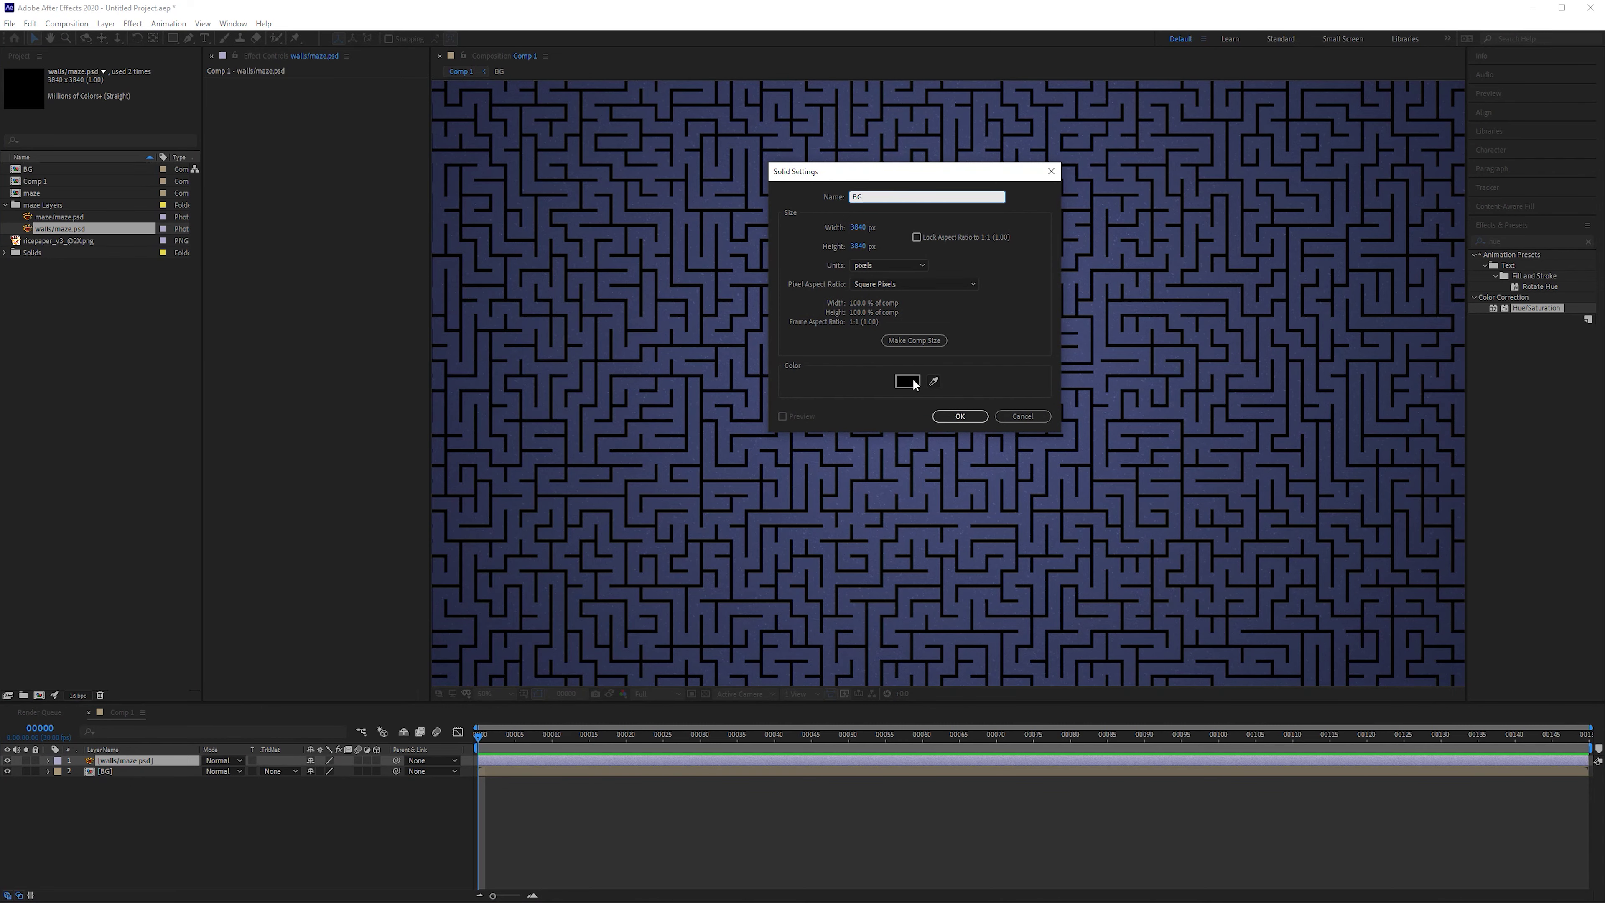
pyautogui.click(501, 136)
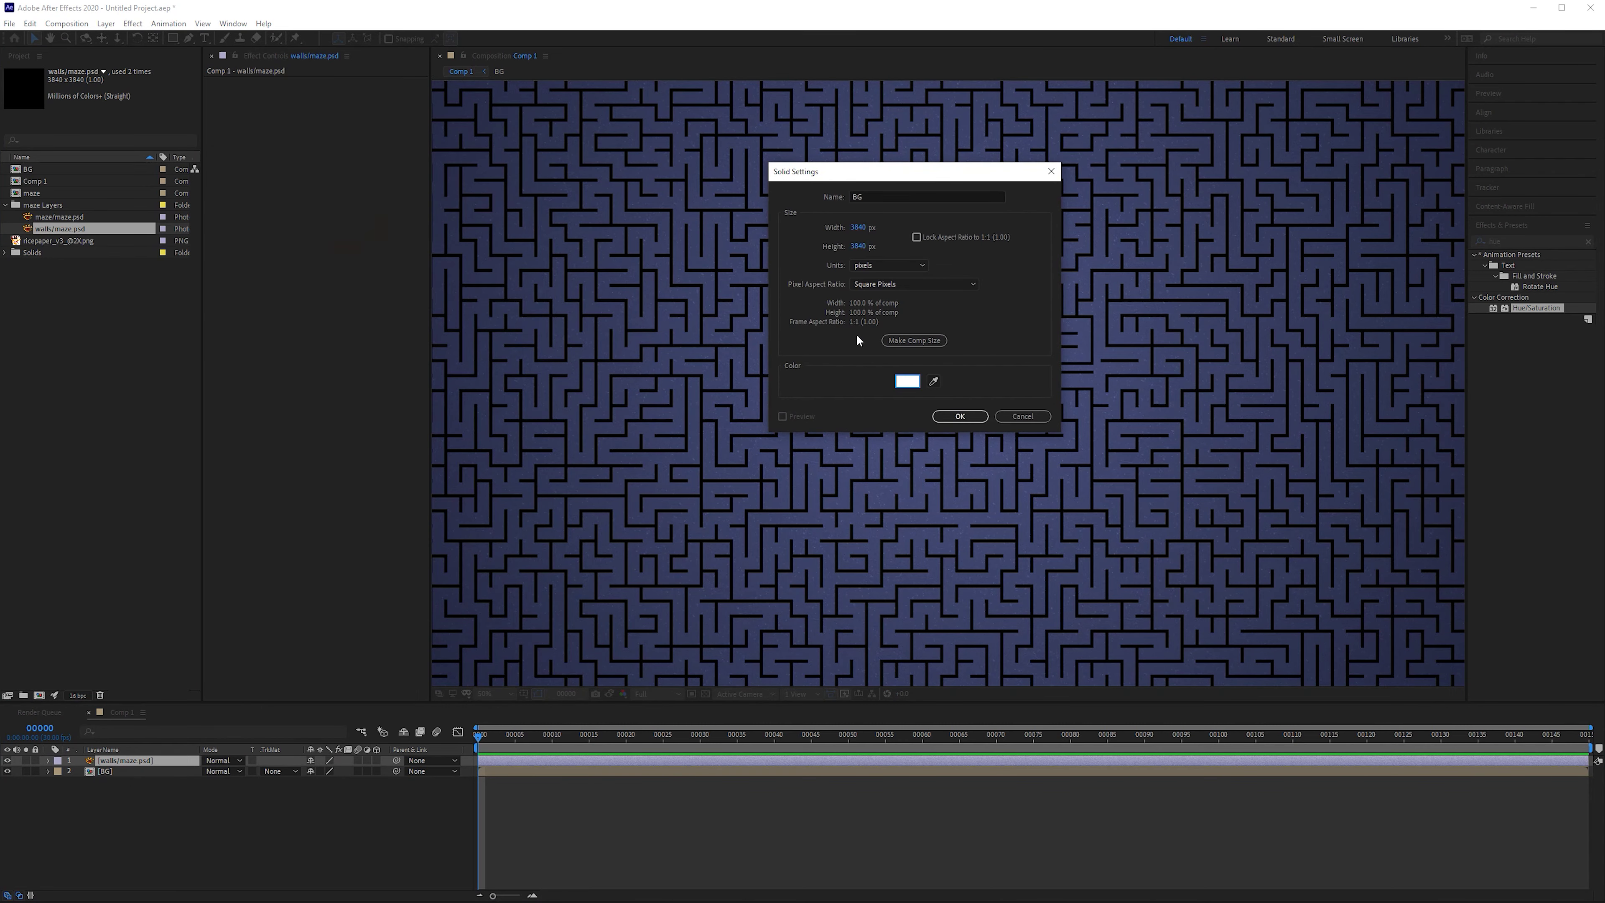
pyautogui.click(960, 416)
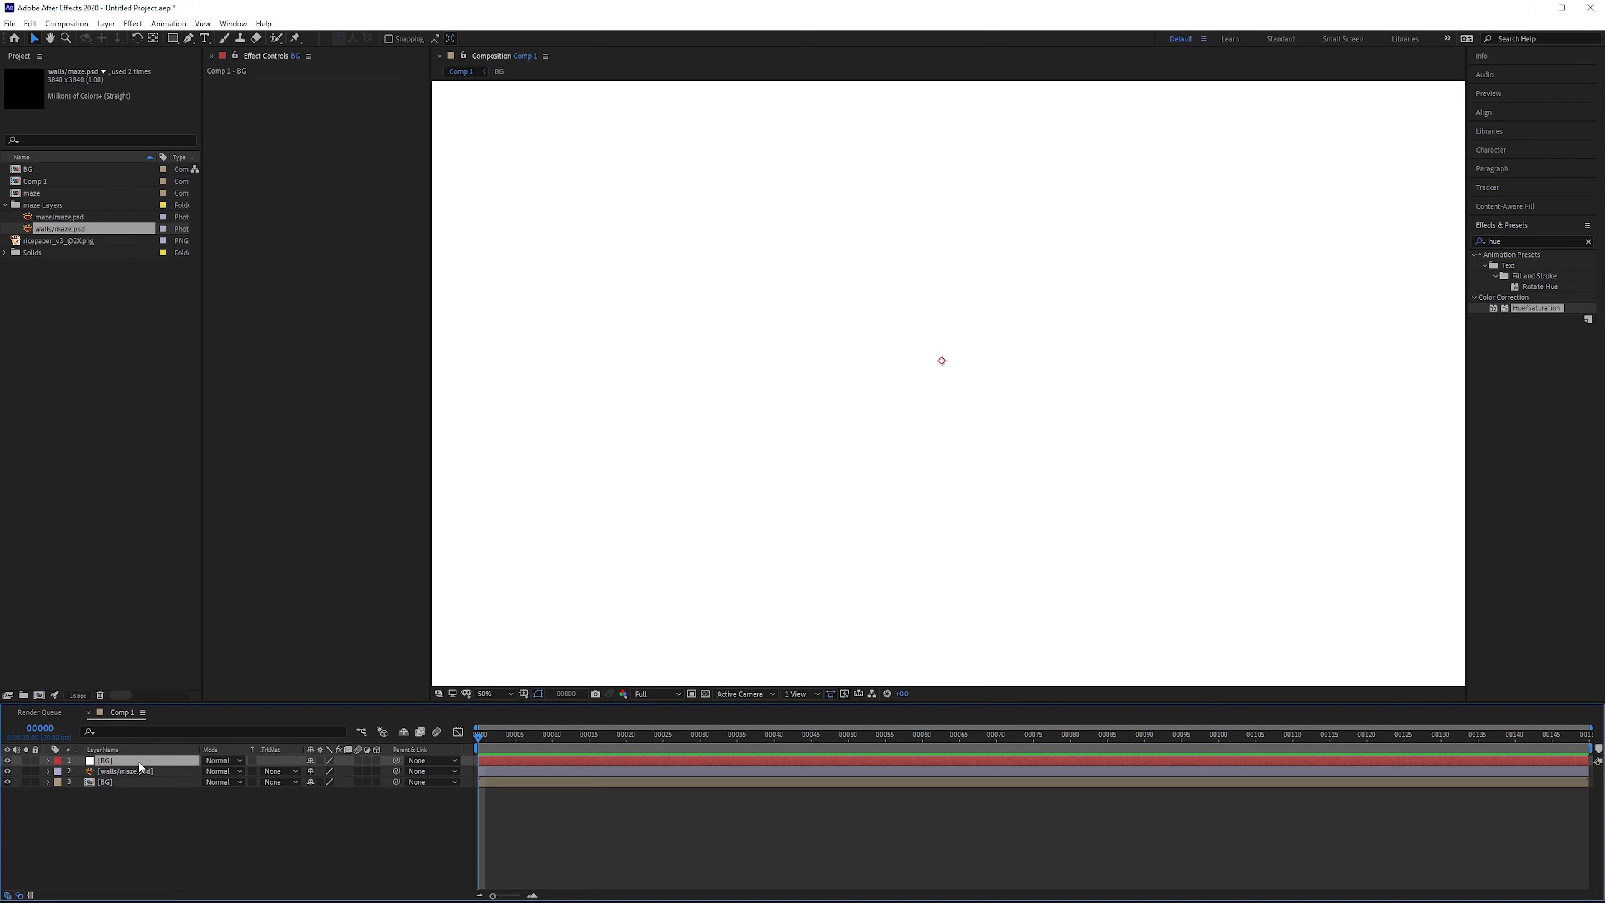
# - Place the white solid beneath the walls layer and pre-compose the two layers as Floor
pyautogui.moveTo(140, 767); pyautogui.dragTo(151, 772)
pyautogui.keyDown('shift'); pyautogui.click(146, 761); pyautogui.keyUp('shift')
pyautogui.hotkey('ctrl', 'shift', 'c')
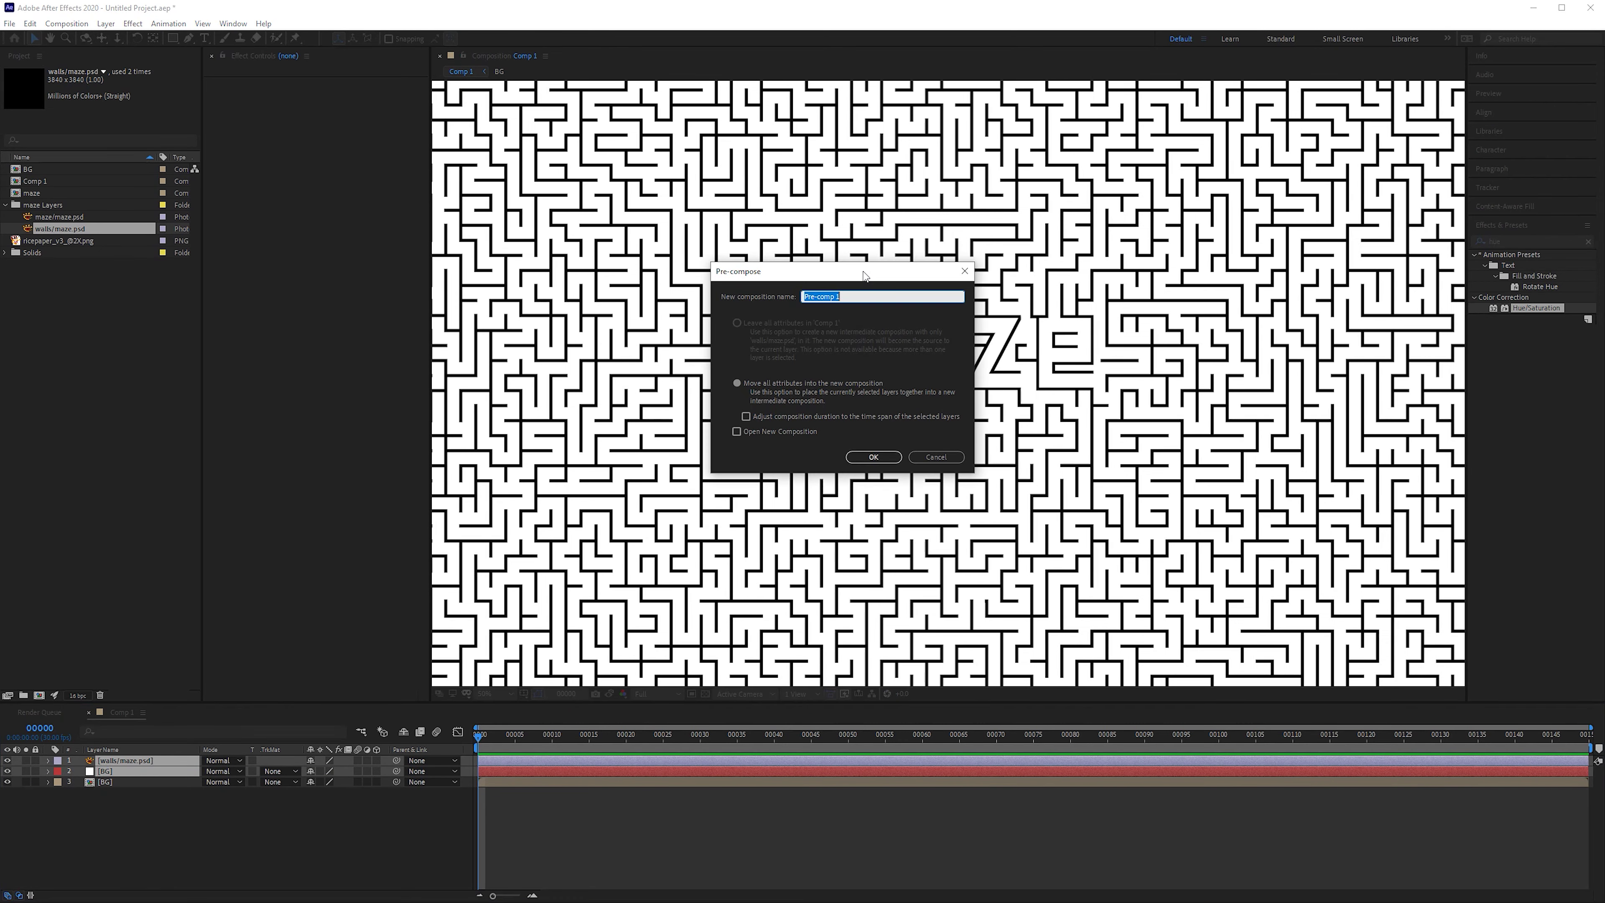
pyautogui.write('Floor')
pyautogui.press('Return')
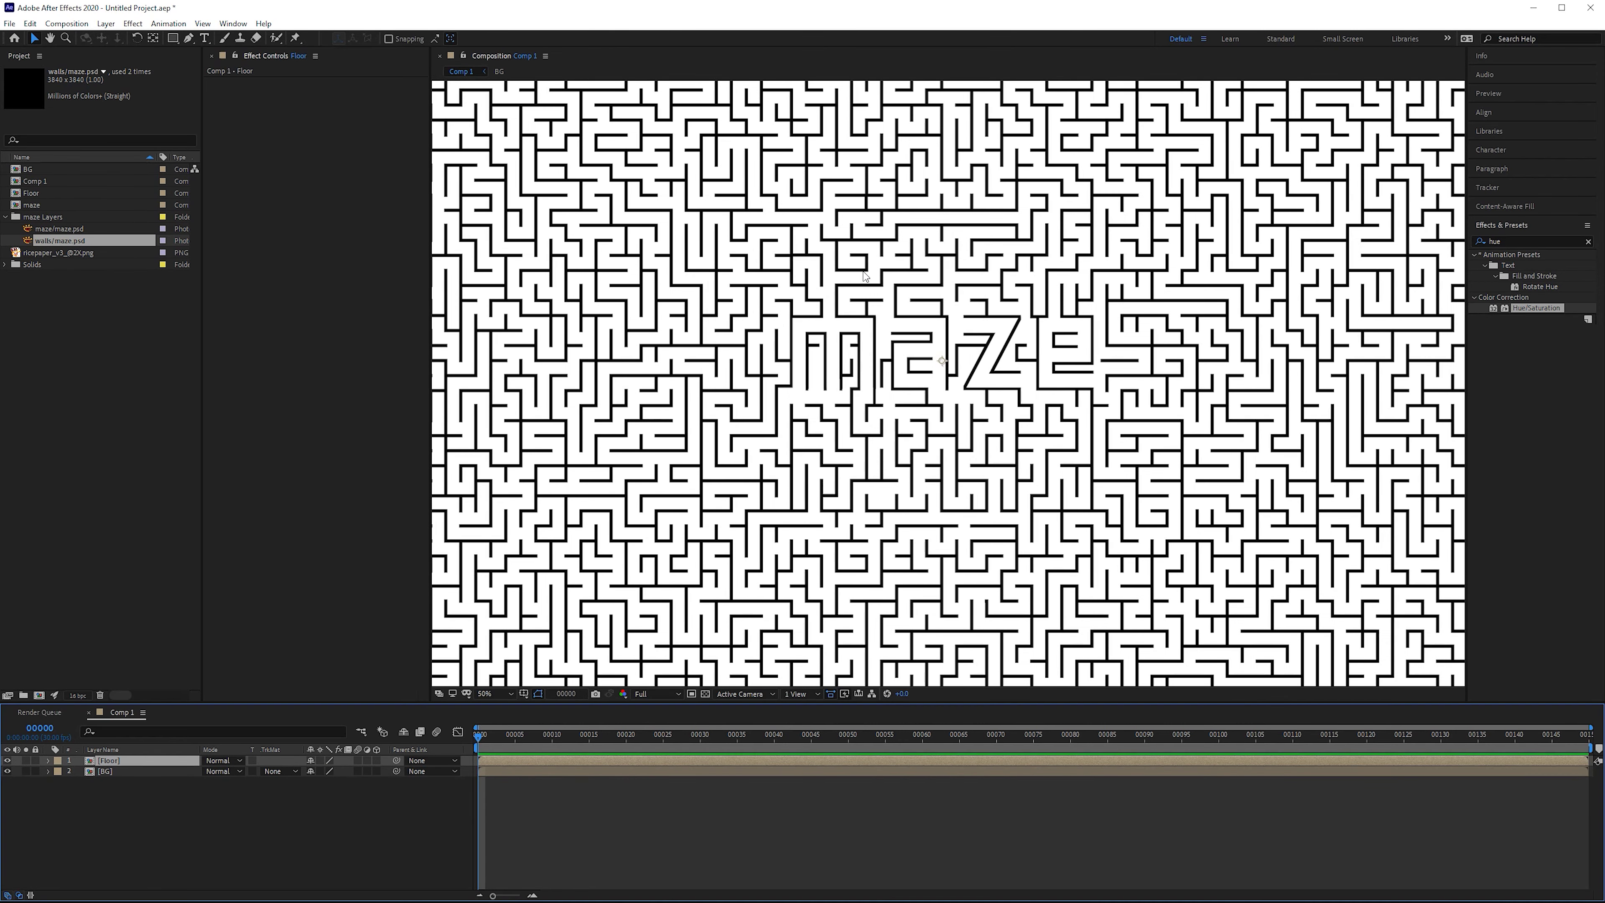
# - Apply Shift Channels to the Floor layer and set Take Alpha From to Luminance
pyautogui.click(1531, 241)
pyautogui.write('shift')
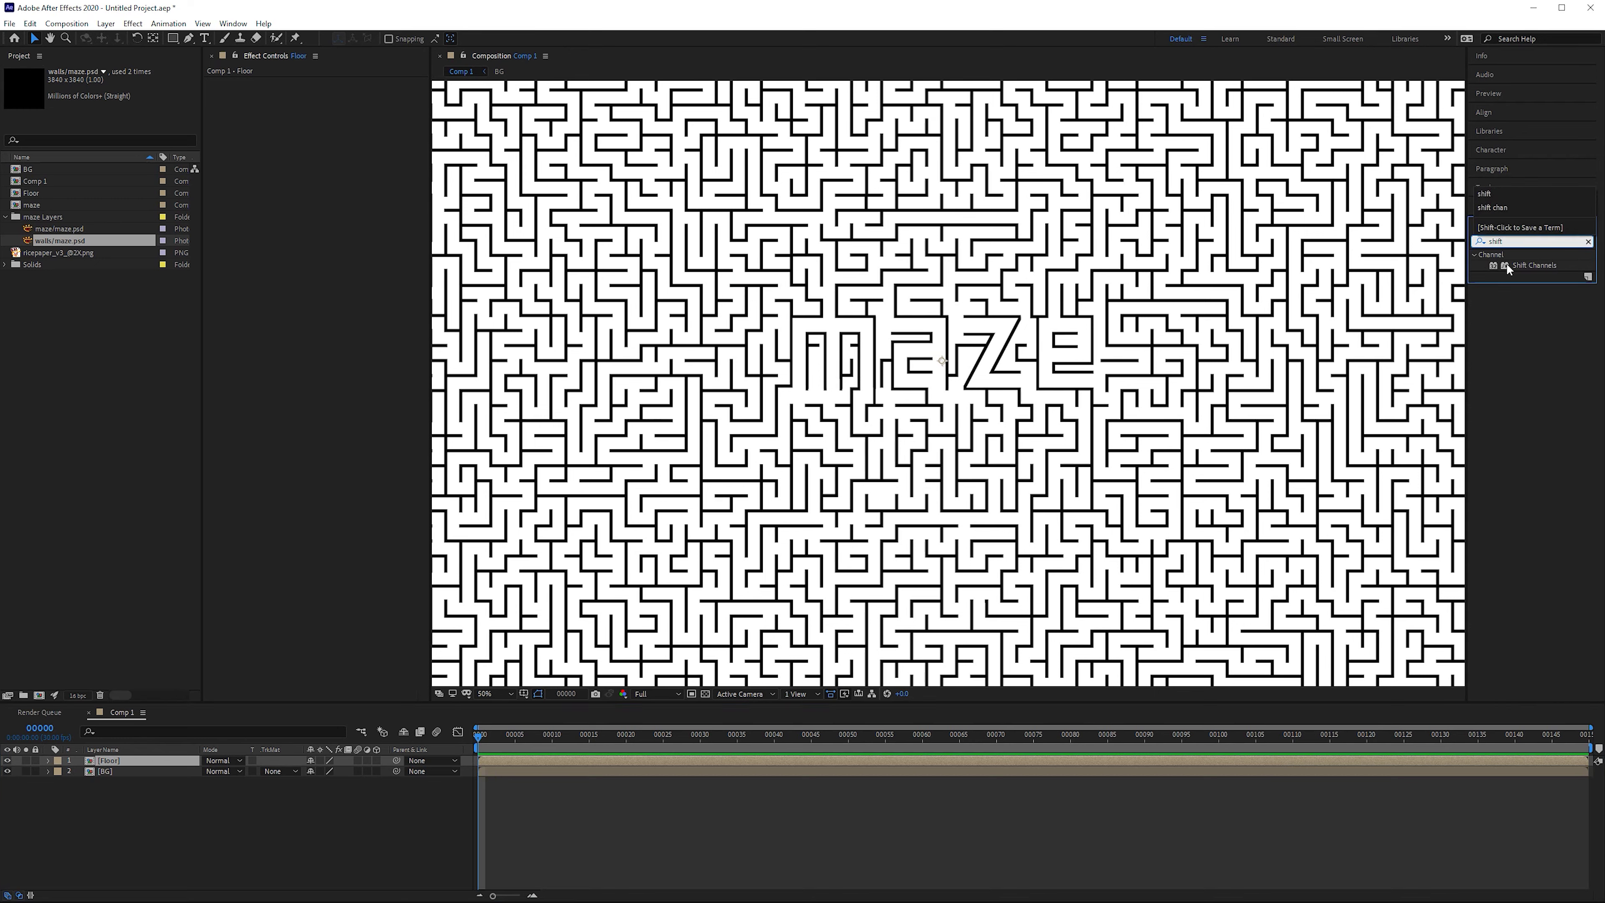
pyautogui.moveTo(1508, 268); pyautogui.dragTo(270, 97)
pyautogui.click(330, 95)
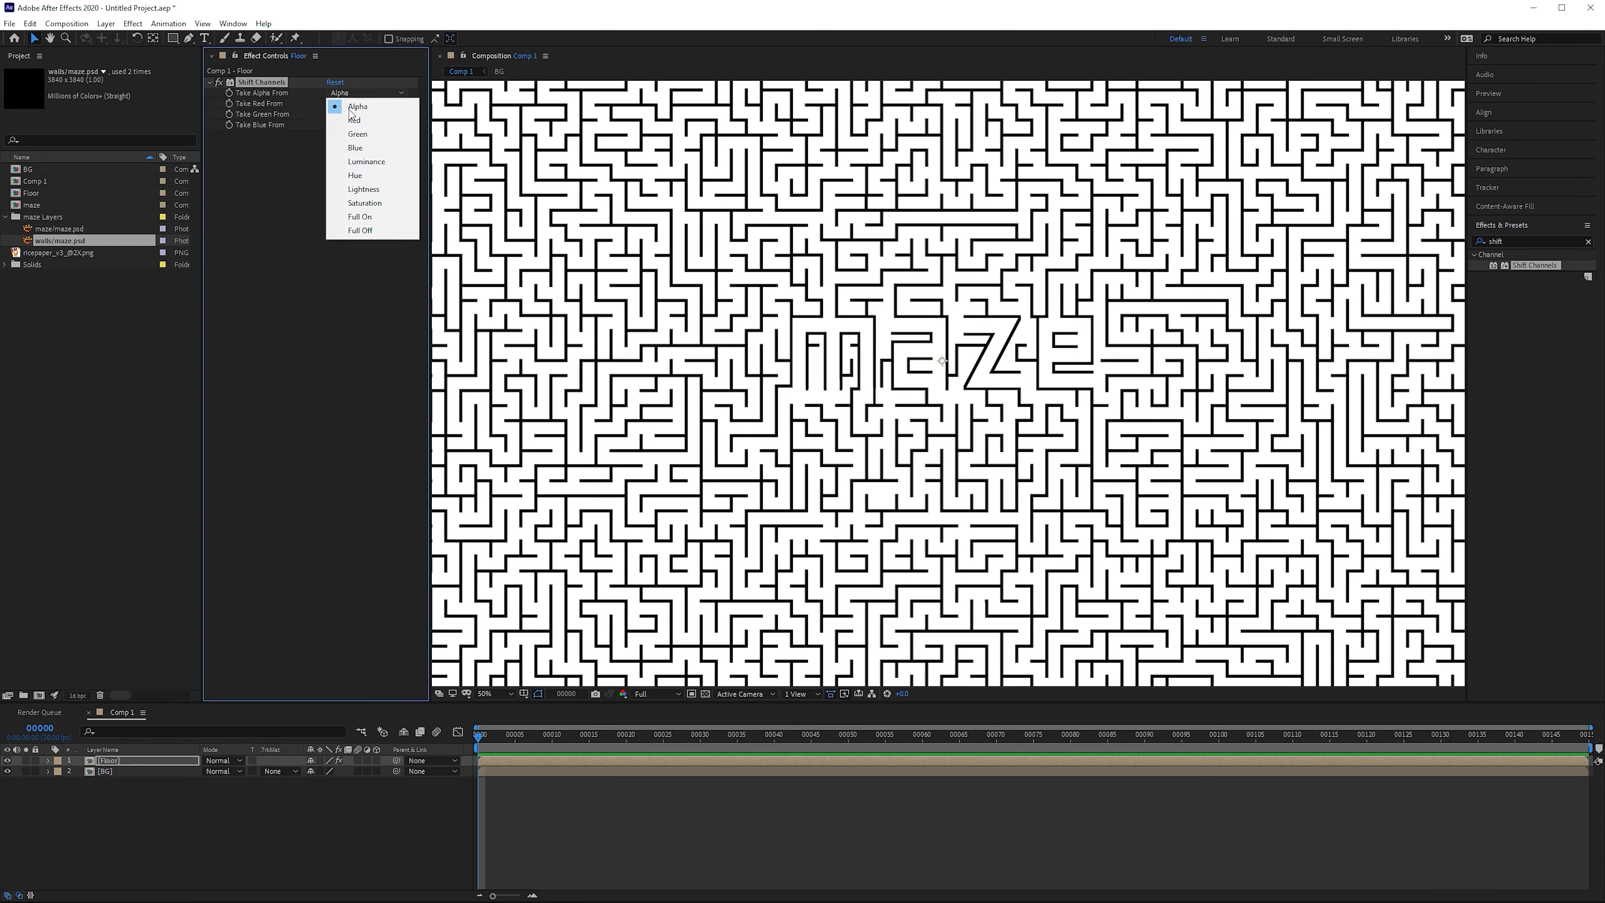
pyautogui.click(373, 162)
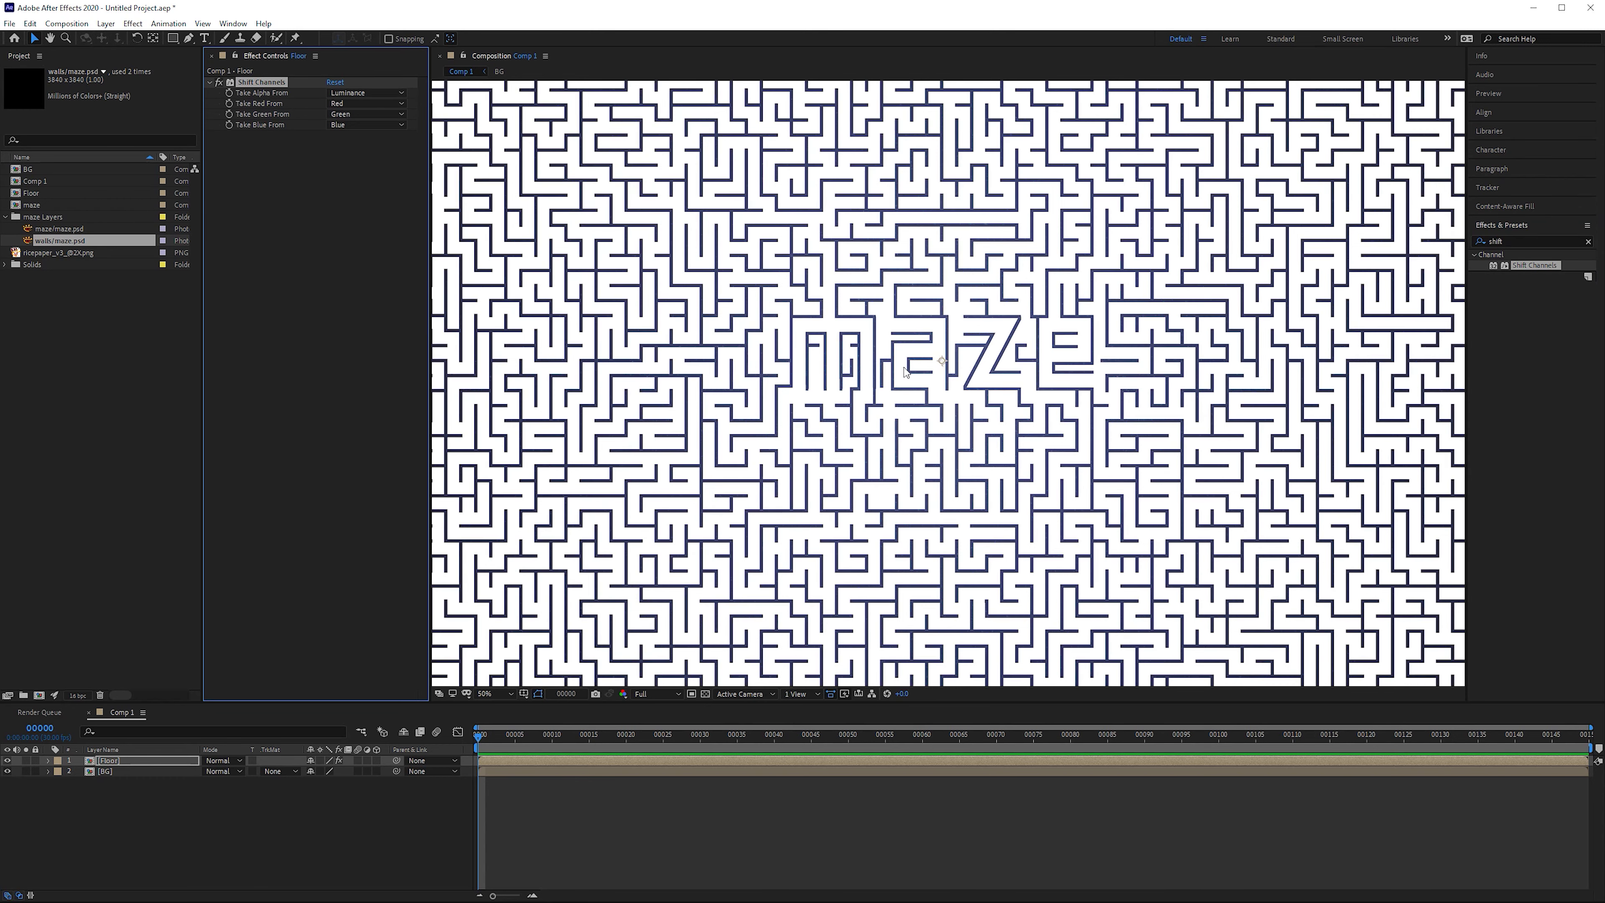
# - Solo the Floor layer and show the transparency grid to examine the cut-out maze walls
pyautogui.press('/')
pyautogui.click(25, 760)
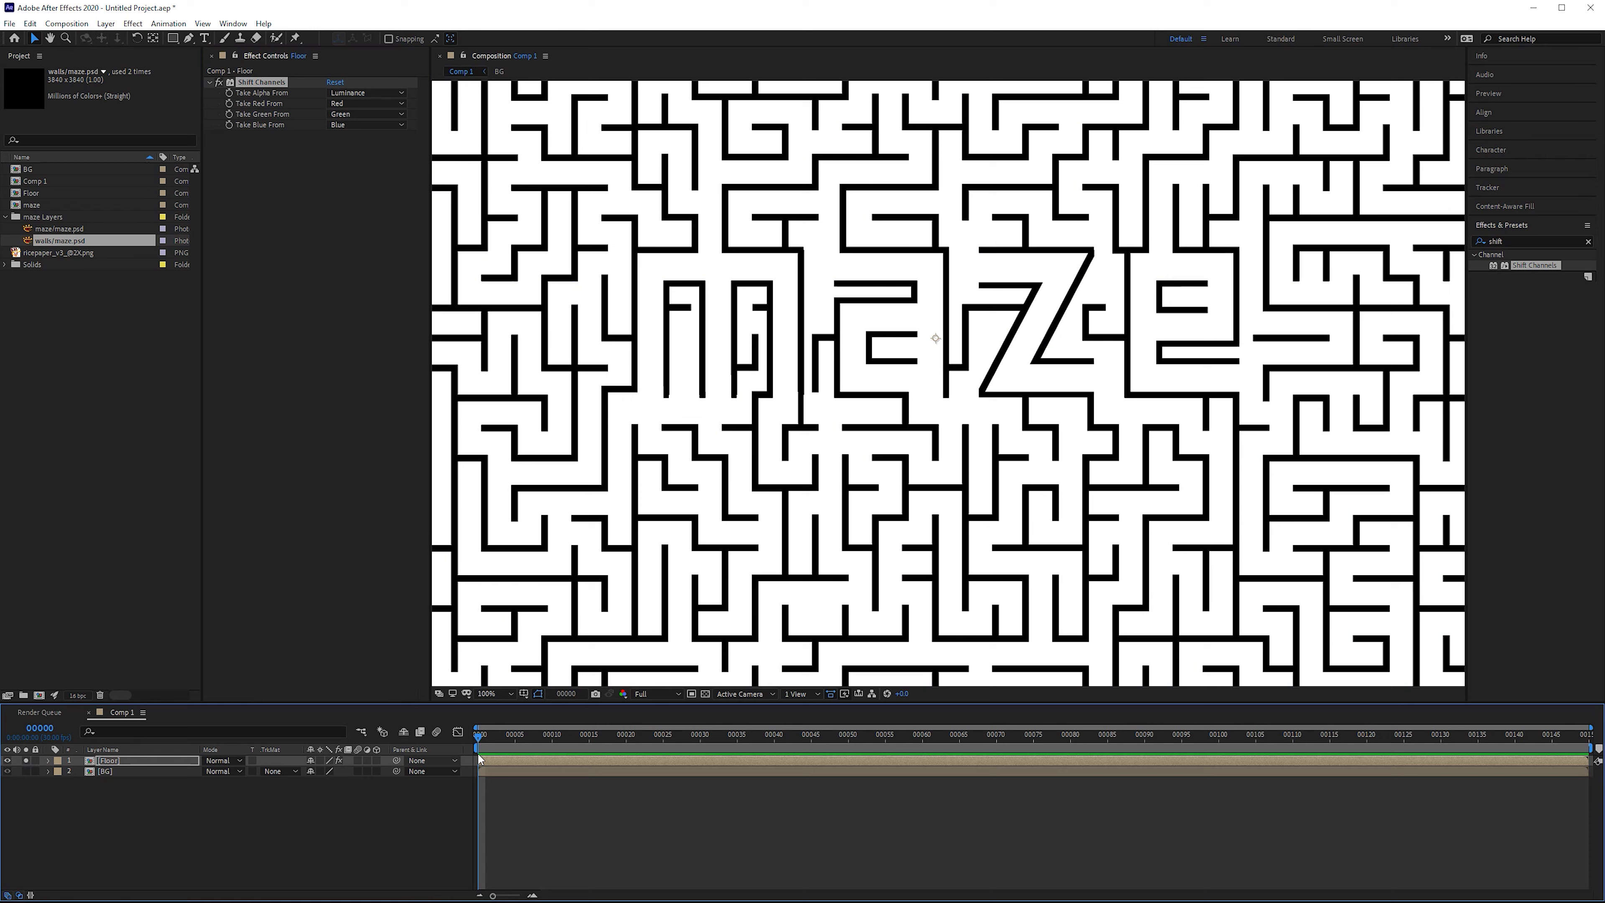
pyautogui.click(705, 694)
pyautogui.scroll(-3, 831, 423)
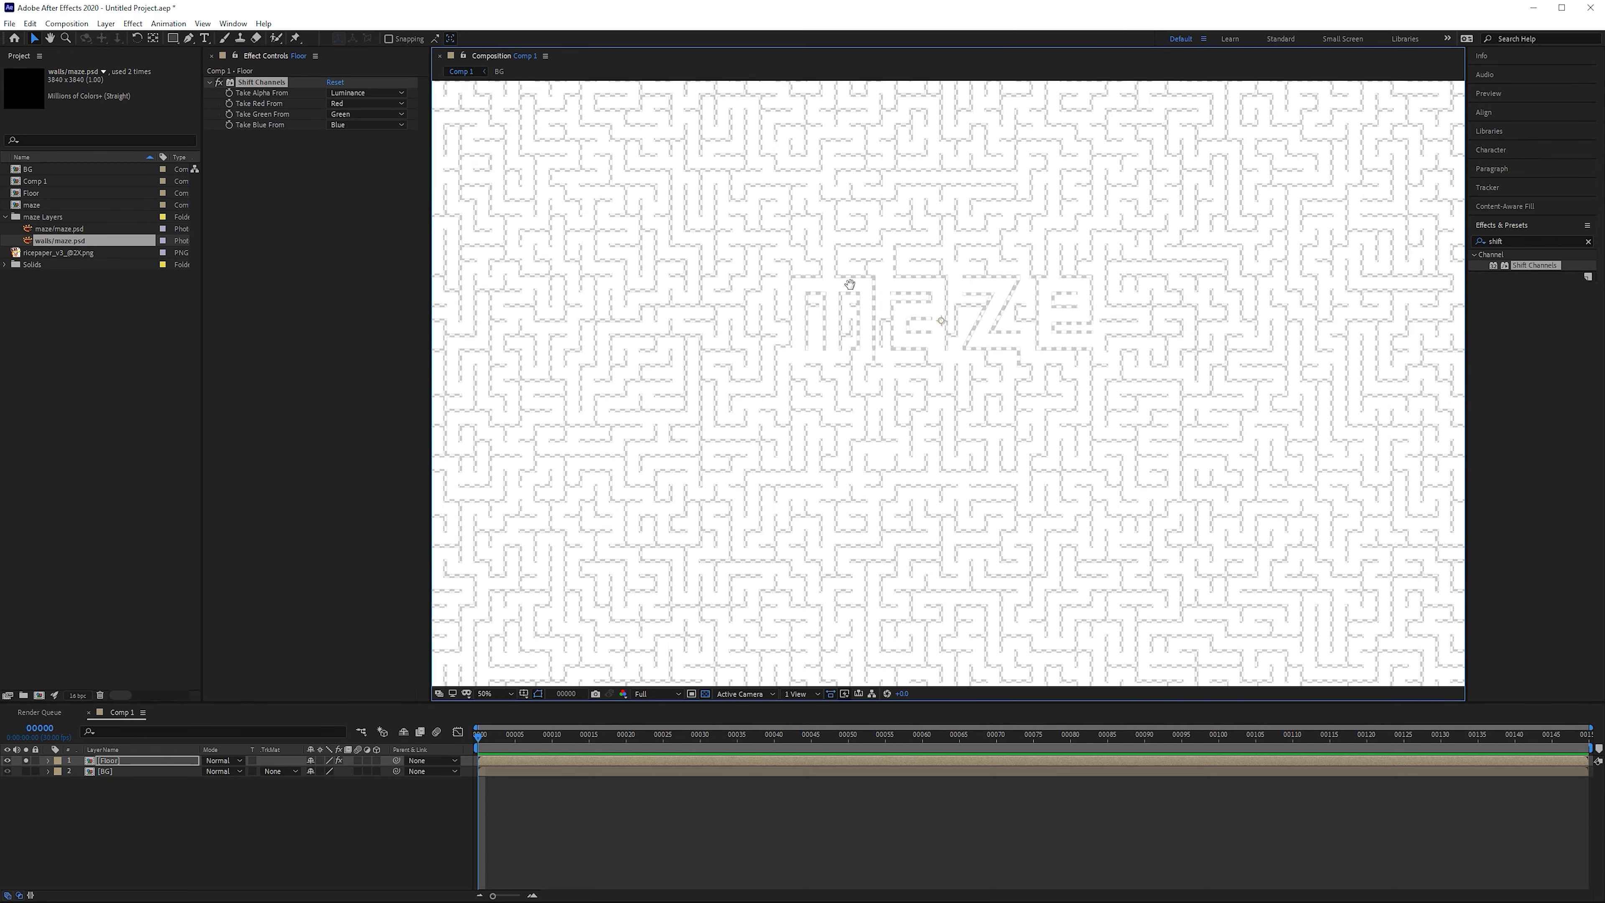
pyautogui.scroll(3, 834, 379)
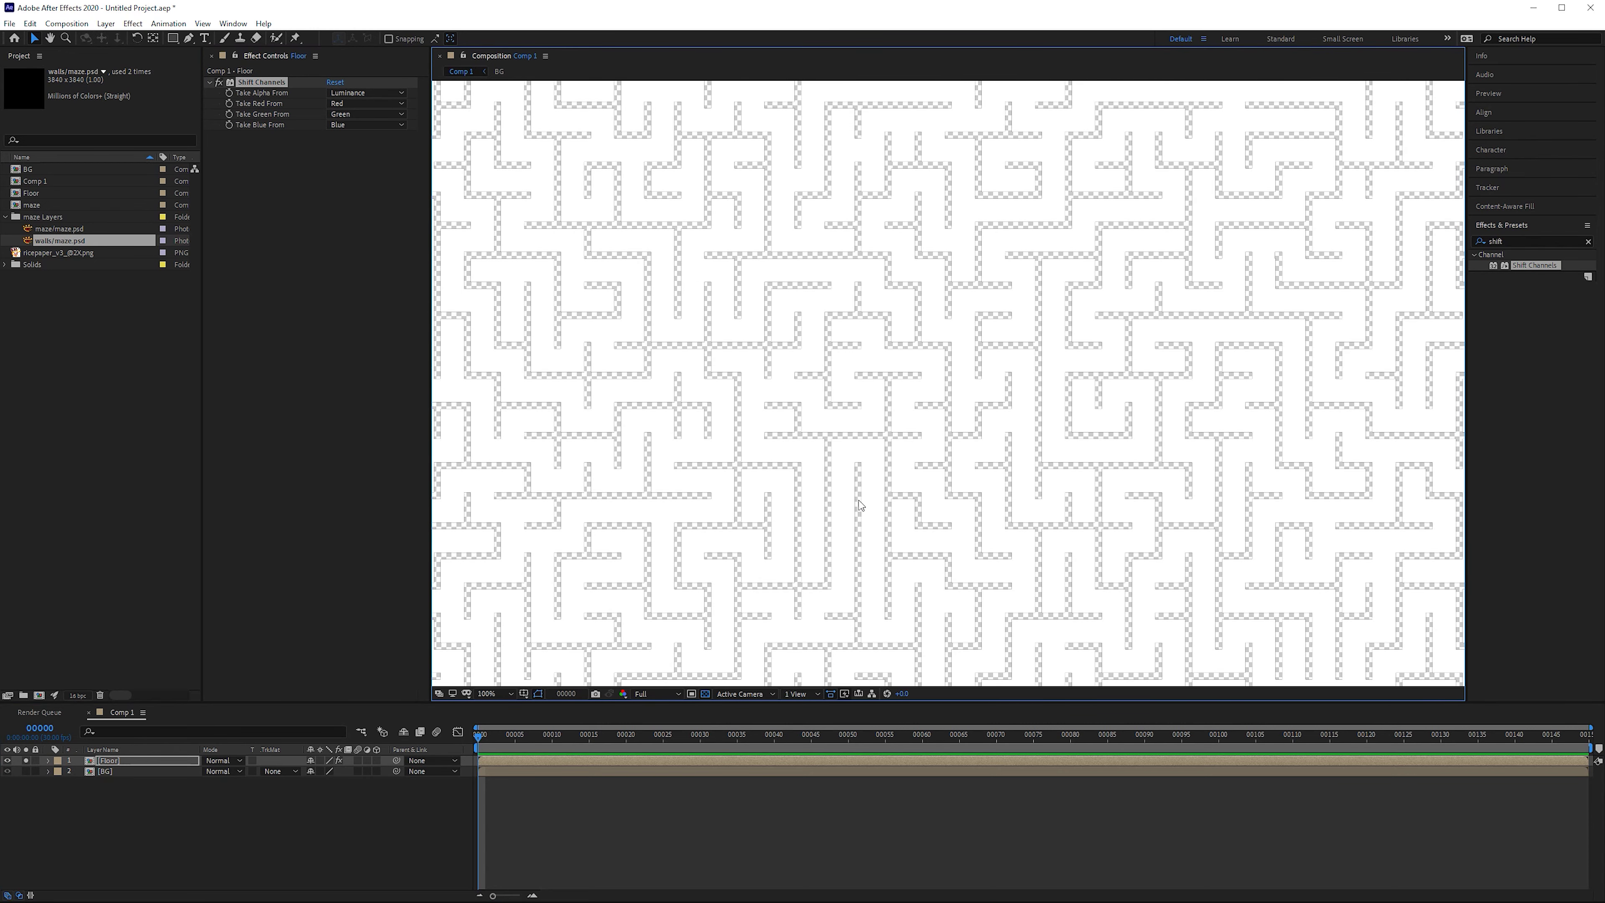
pyautogui.hotkey('shift', '/')
# - Apply AutoFill to the Floor layer, hide the transparency grid, and set Growth Source to Layer
pyautogui.click(1532, 241)
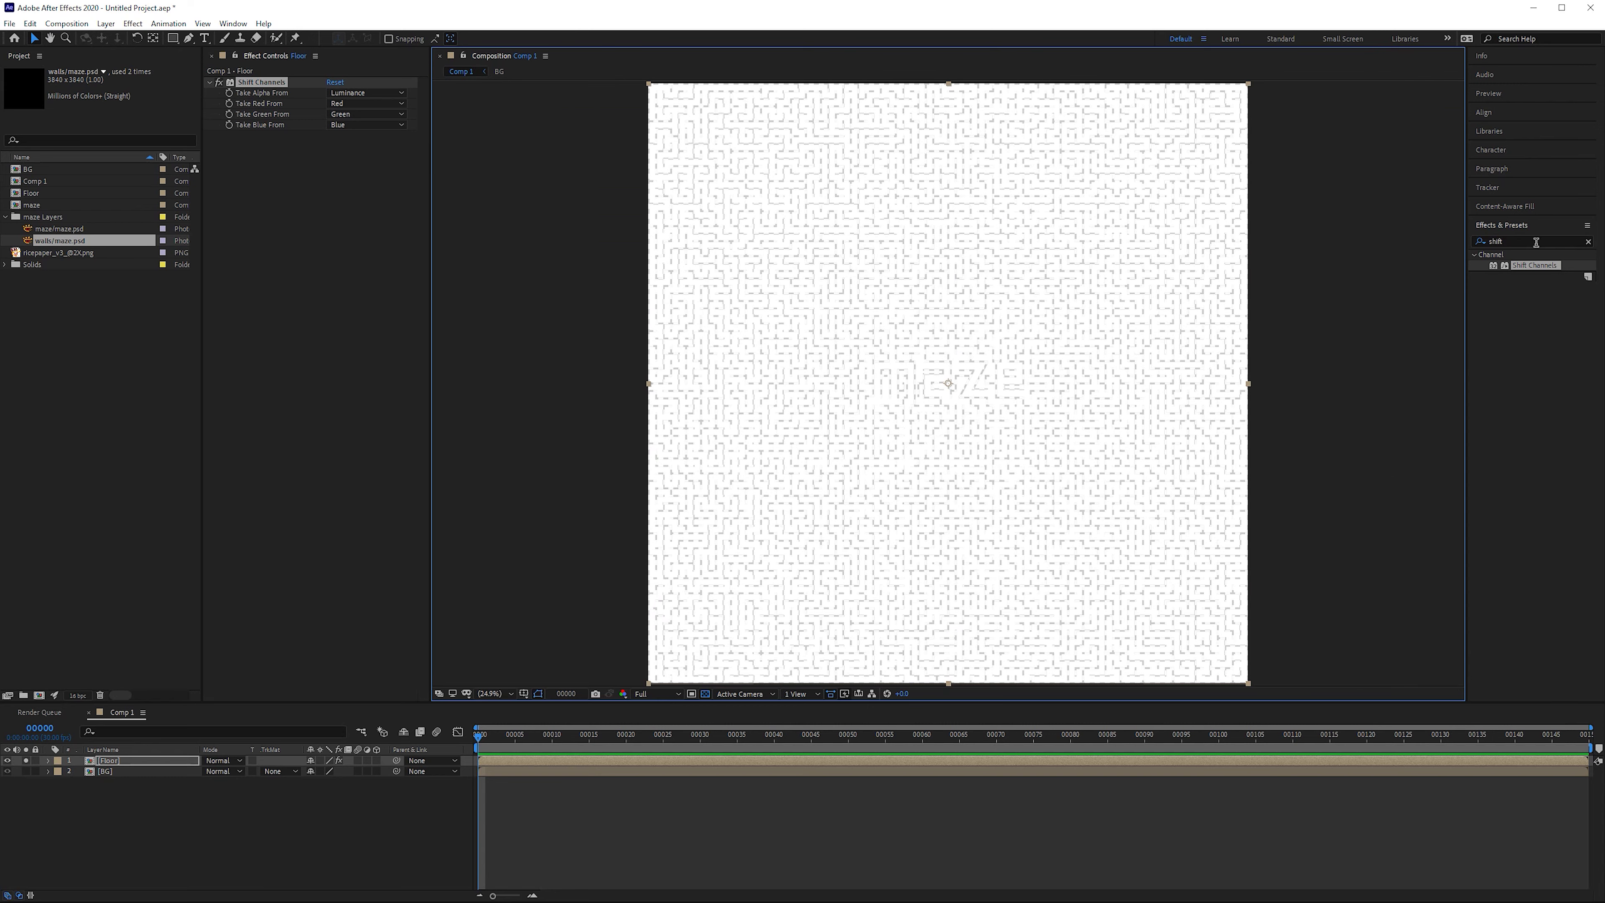
pyautogui.write('autofill')
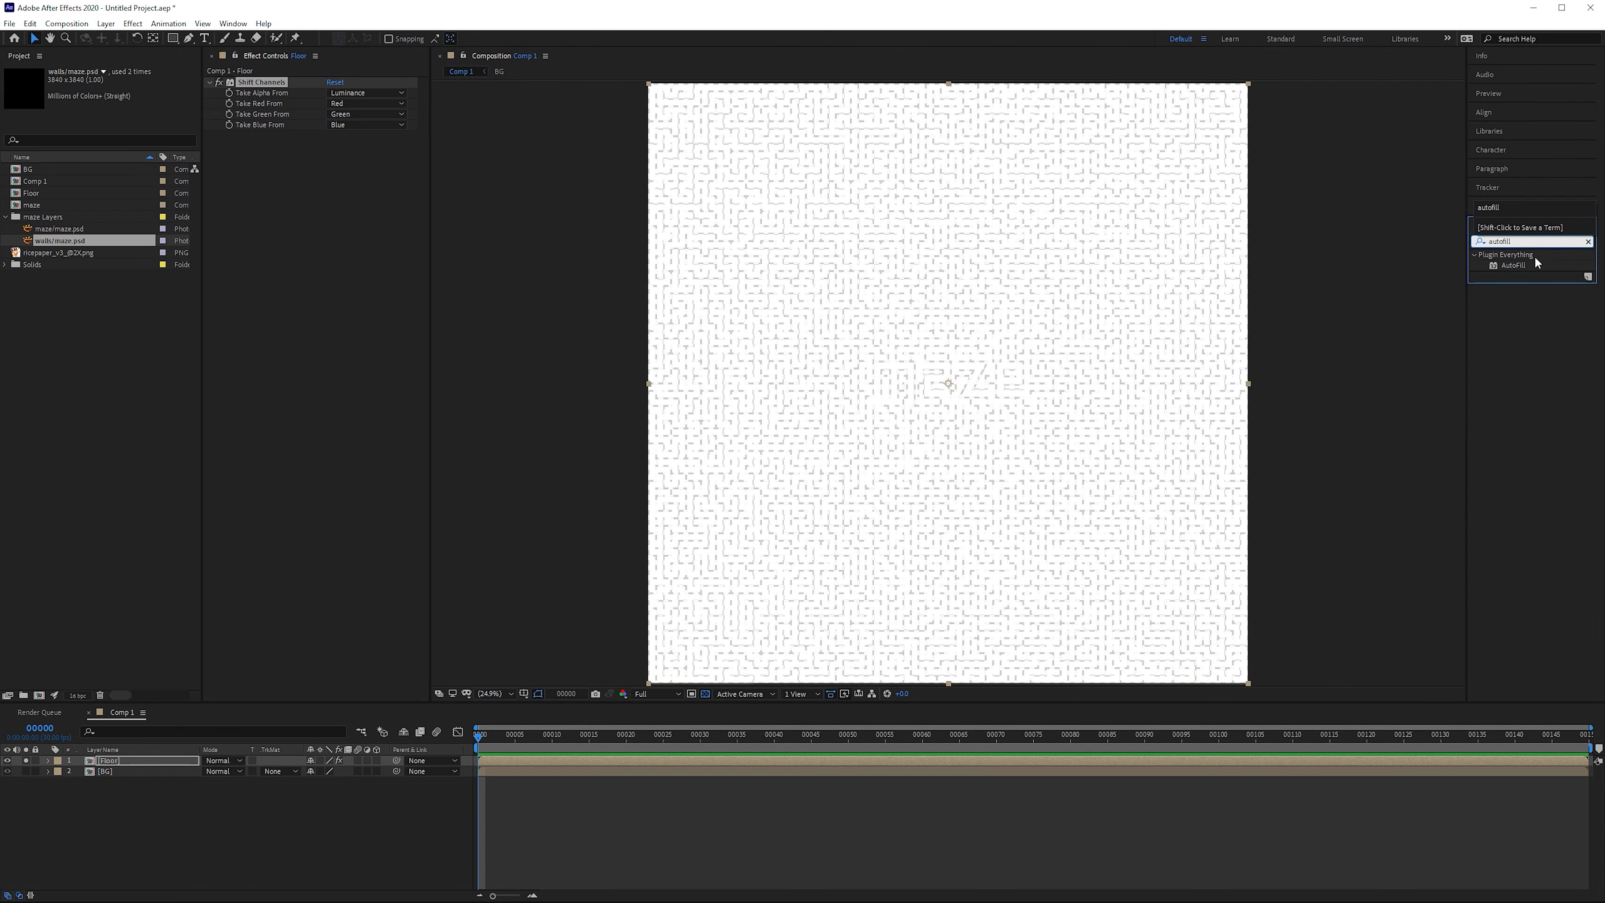
pyautogui.moveTo(1537, 262); pyautogui.dragTo(261, 186)
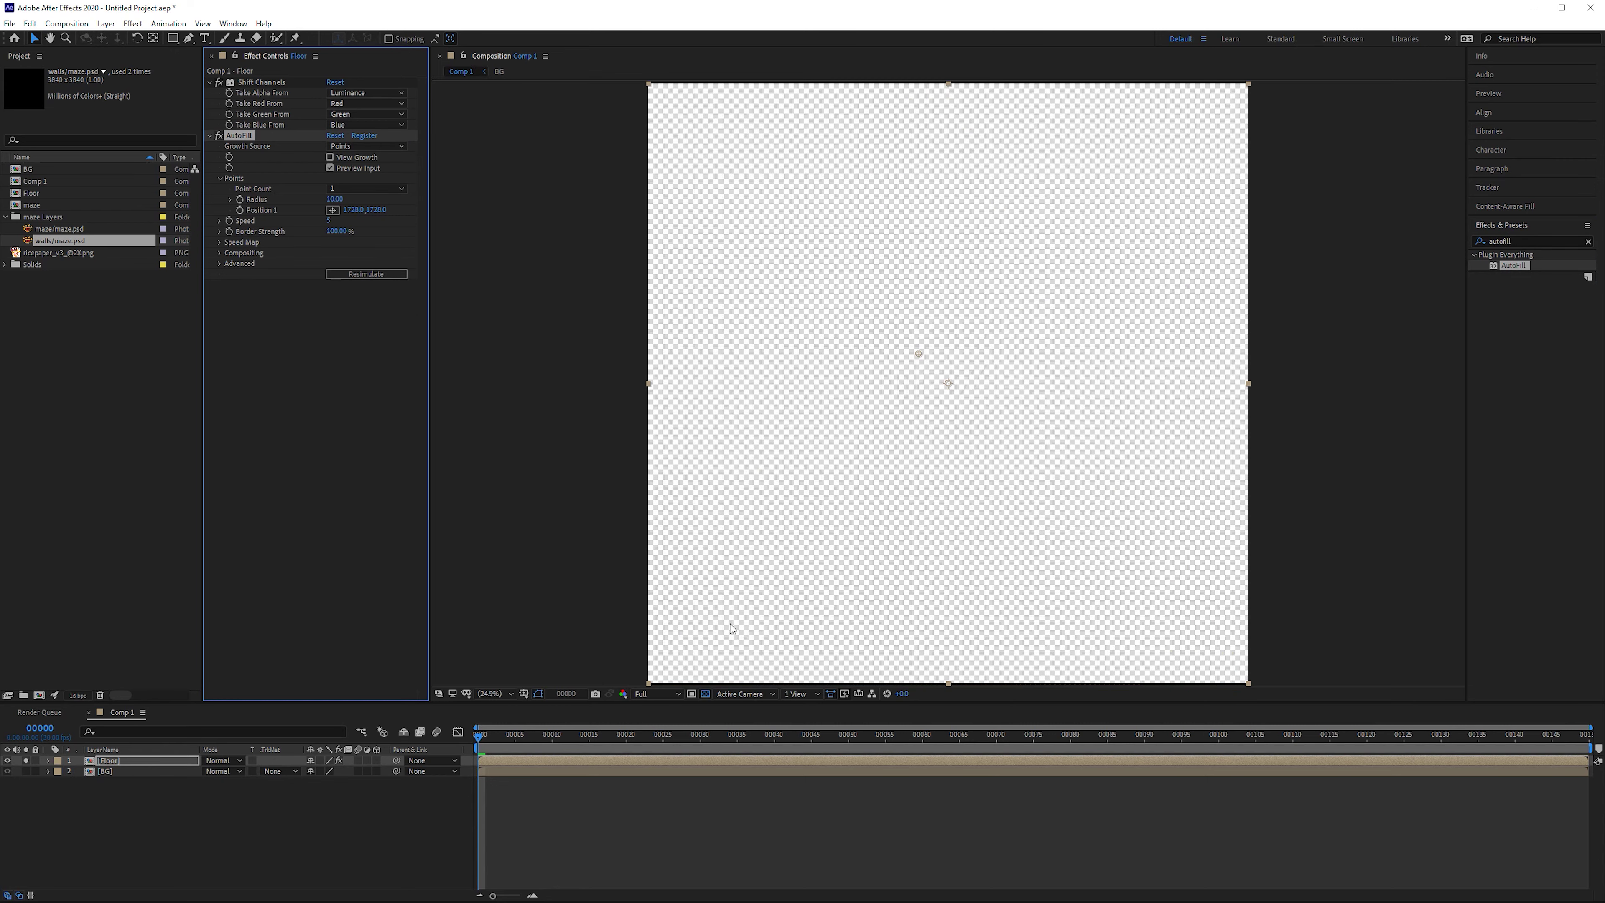
pyautogui.click(705, 693)
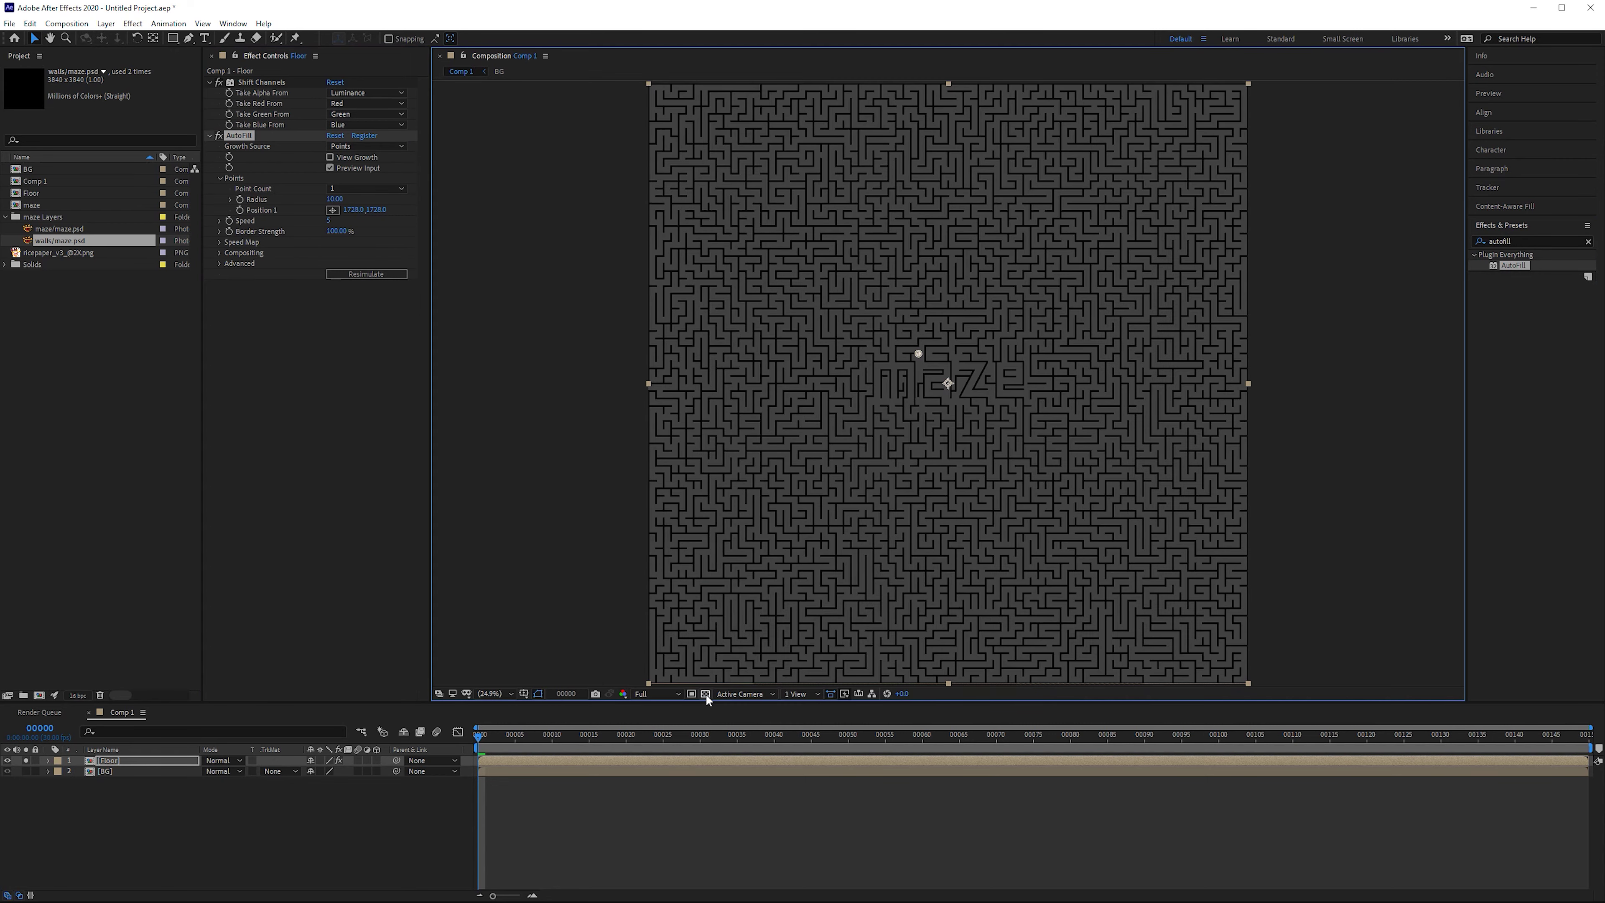
pyautogui.click(352, 147)
pyautogui.click(357, 181)
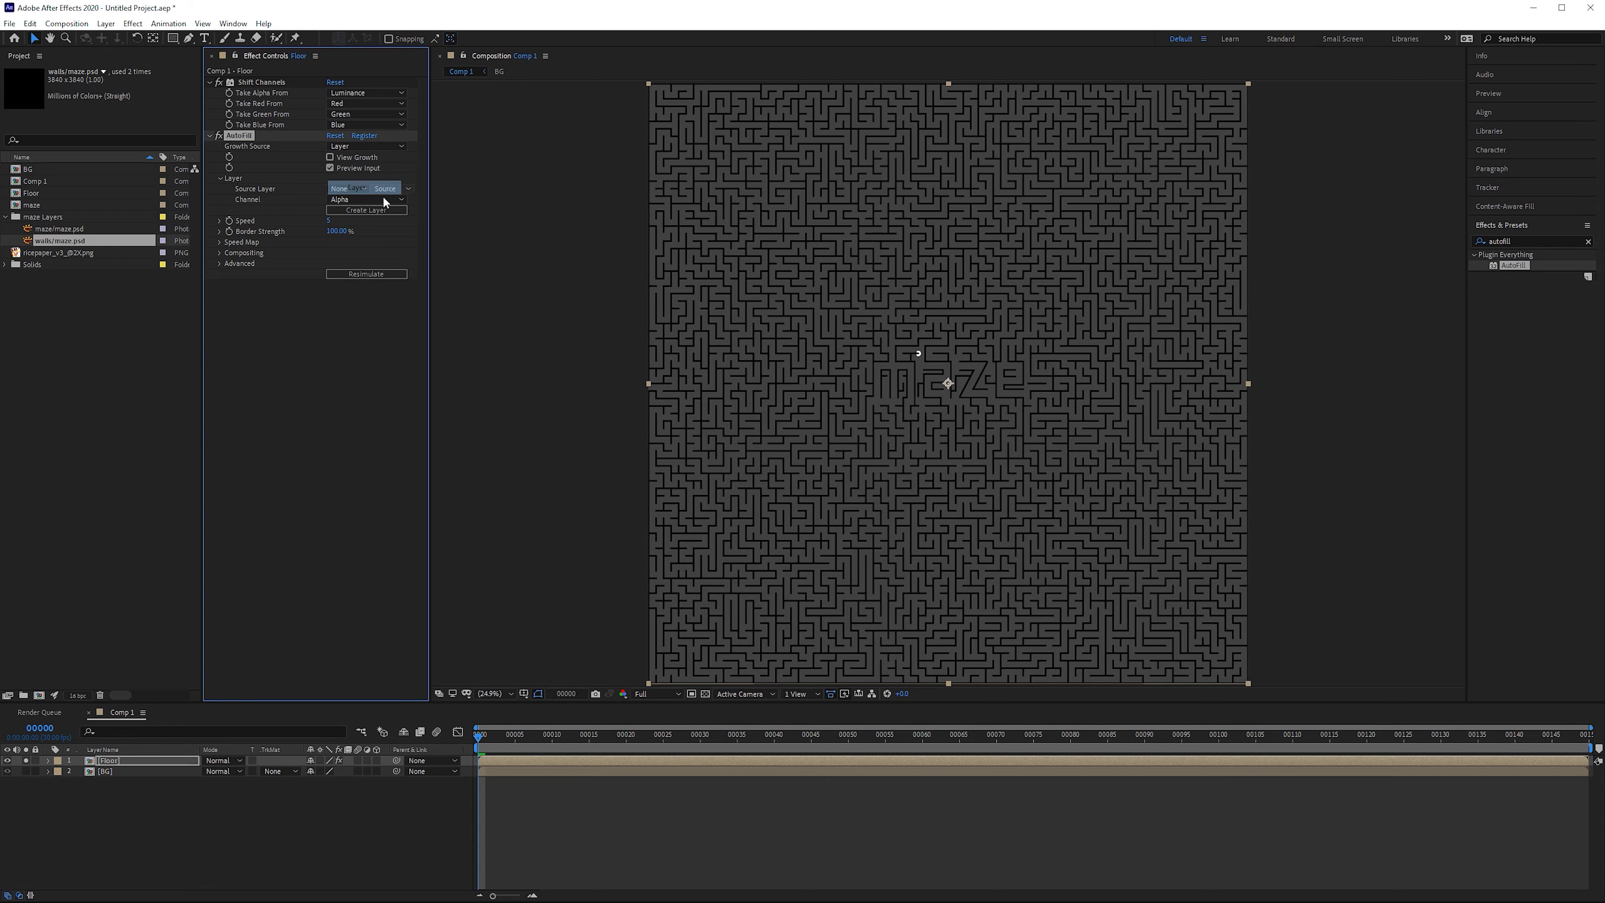
# - Create a white 3840 x 3840 px solid named Emitter
pyautogui.click(336, 876)
pyautogui.hotkey('ctrl', 'y')
pyautogui.write('Emitter')
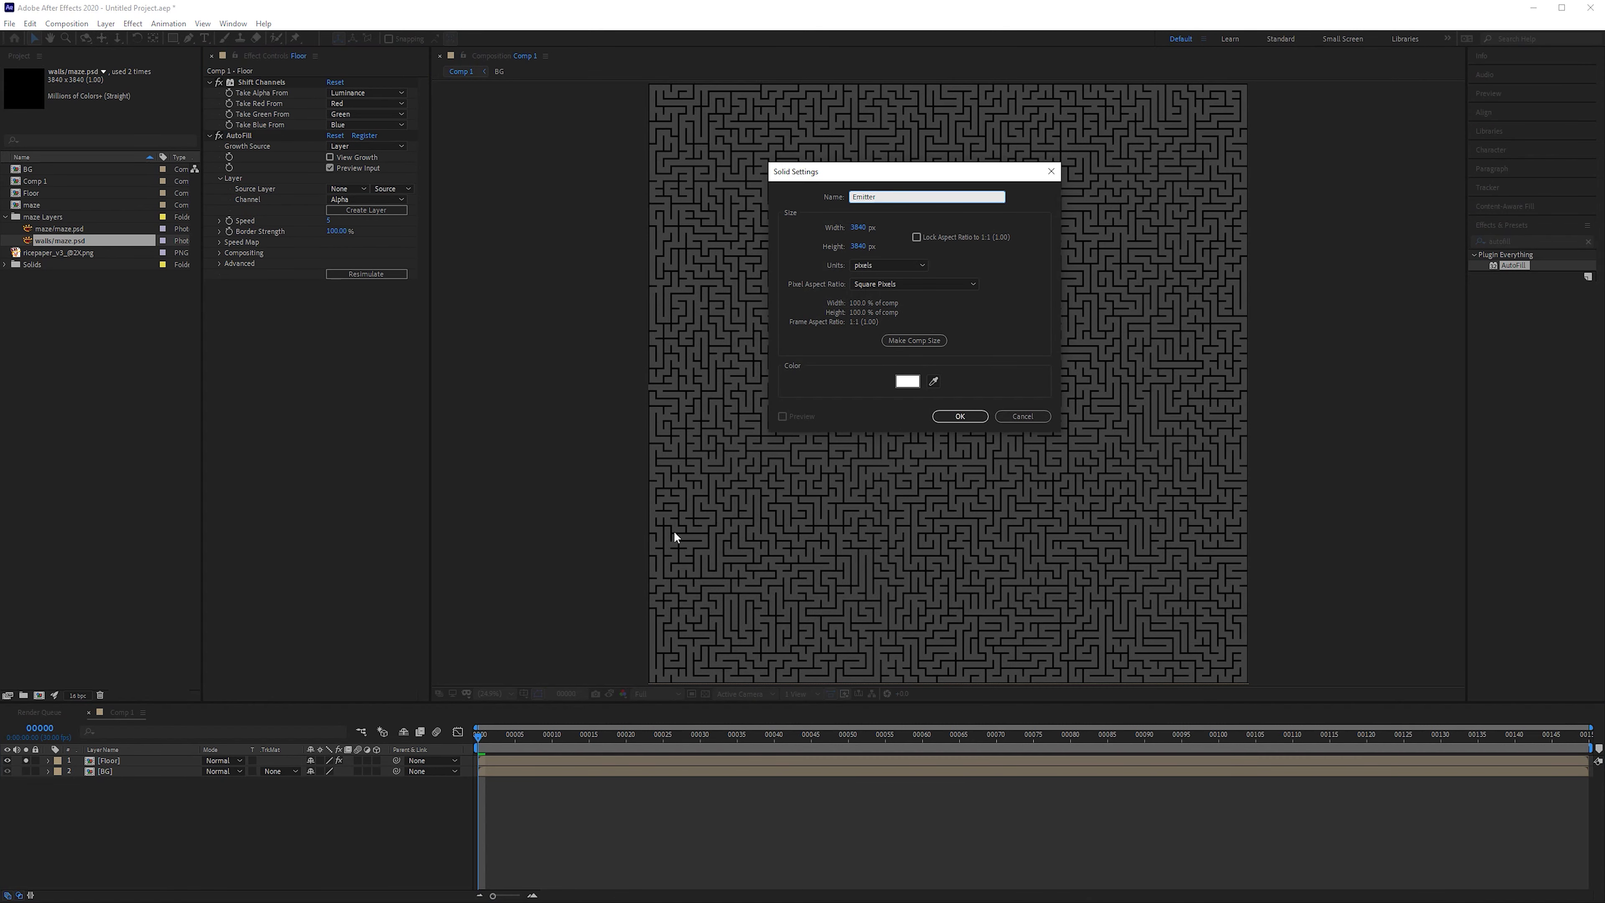
pyautogui.click(960, 416)
# - Draw a rectangular mask just inside the Emitter solid's edges and set it to Subtract, leaving a thin border frame
pyautogui.press('q')
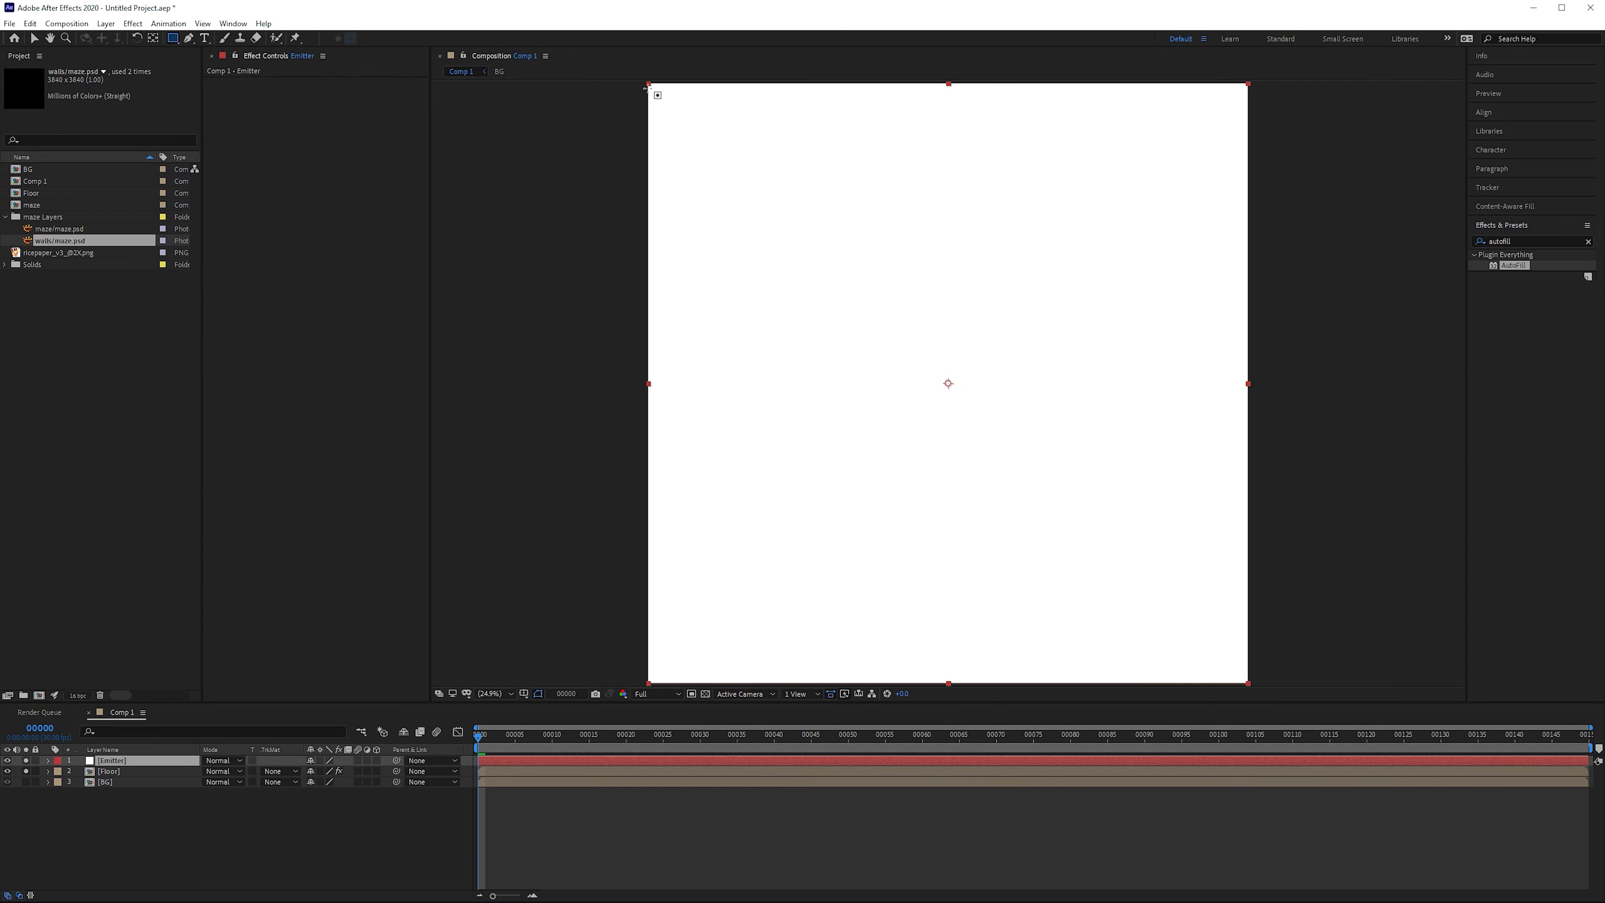
pyautogui.moveTo(655, 90); pyautogui.dragTo(801, 266)
pyautogui.moveTo(1202, 634); pyautogui.dragTo(1246, 682)
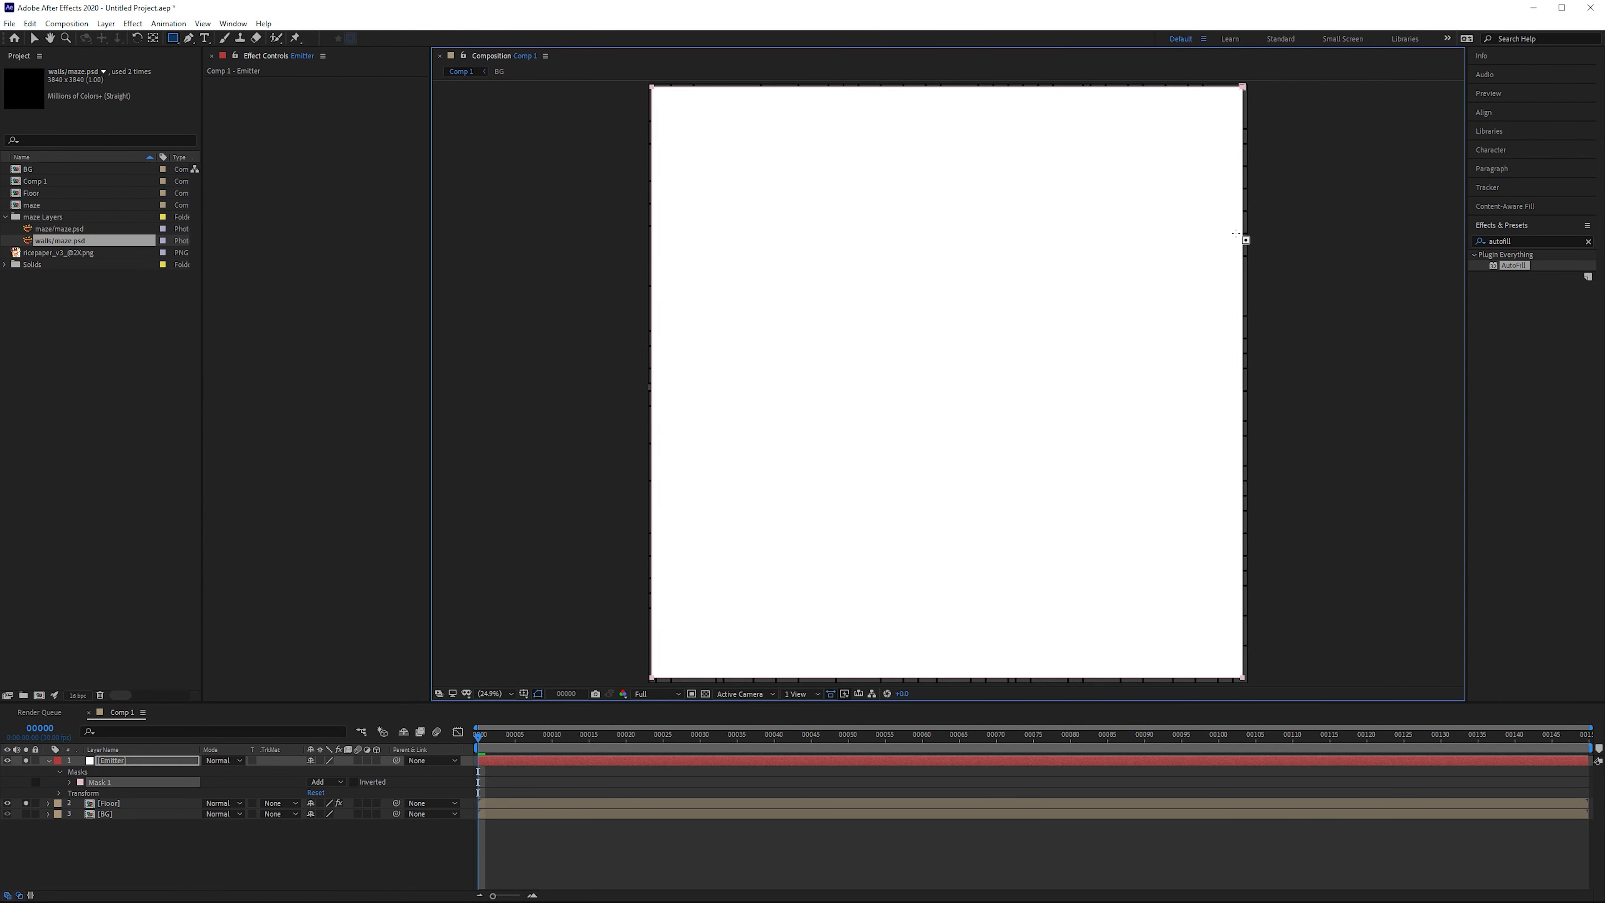
pyautogui.click(325, 782)
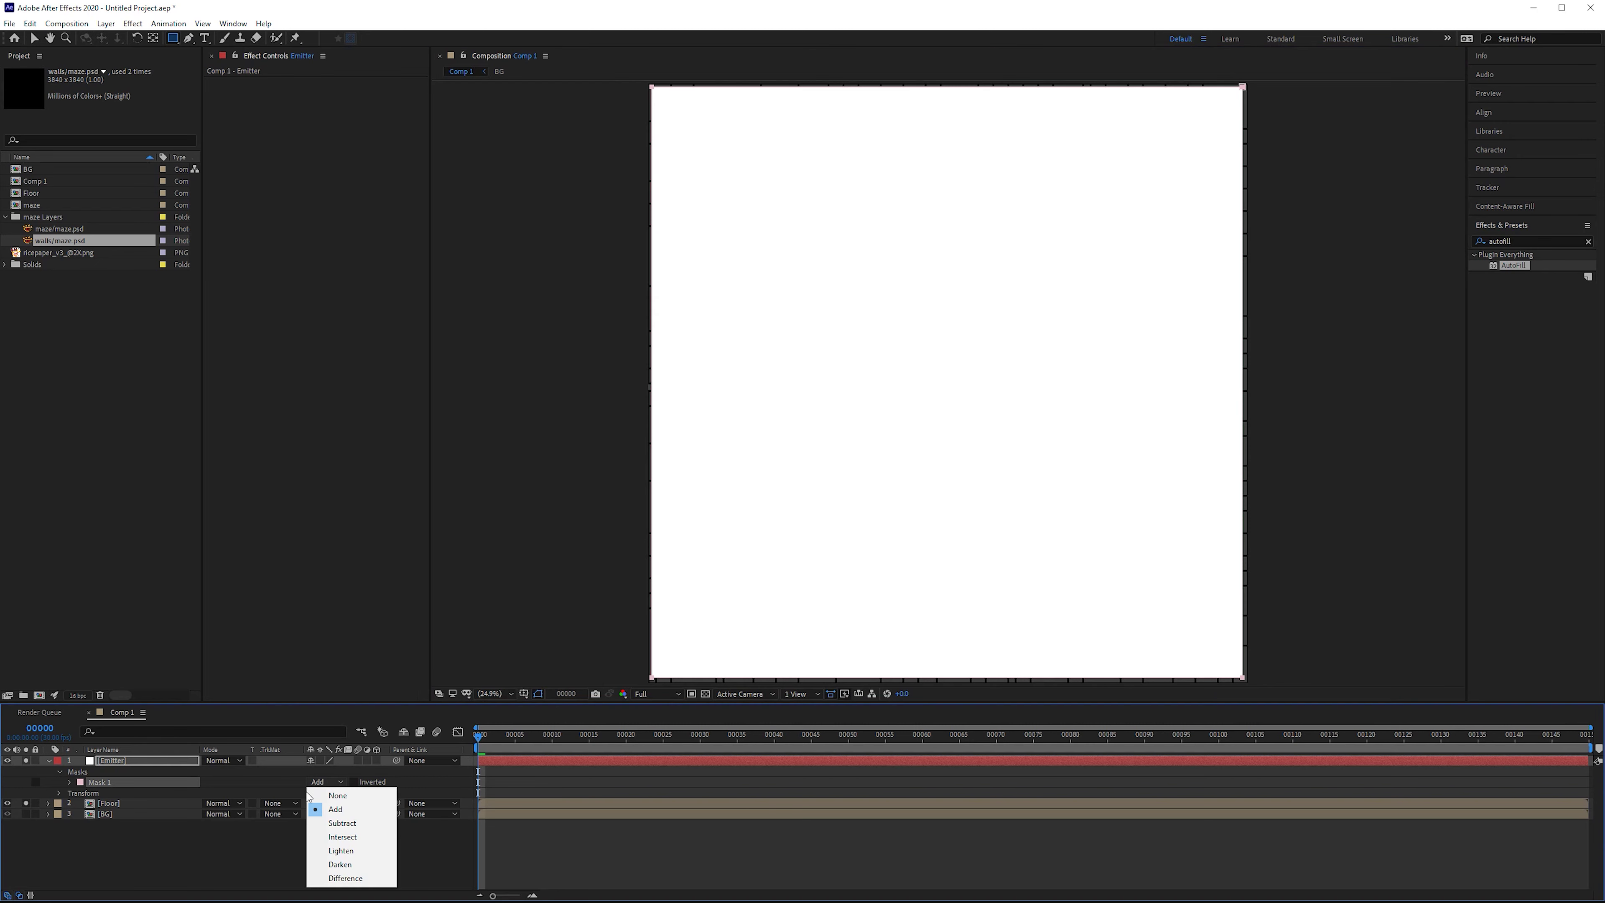
pyautogui.click(341, 823)
pyautogui.press('v')
pyautogui.press('space')
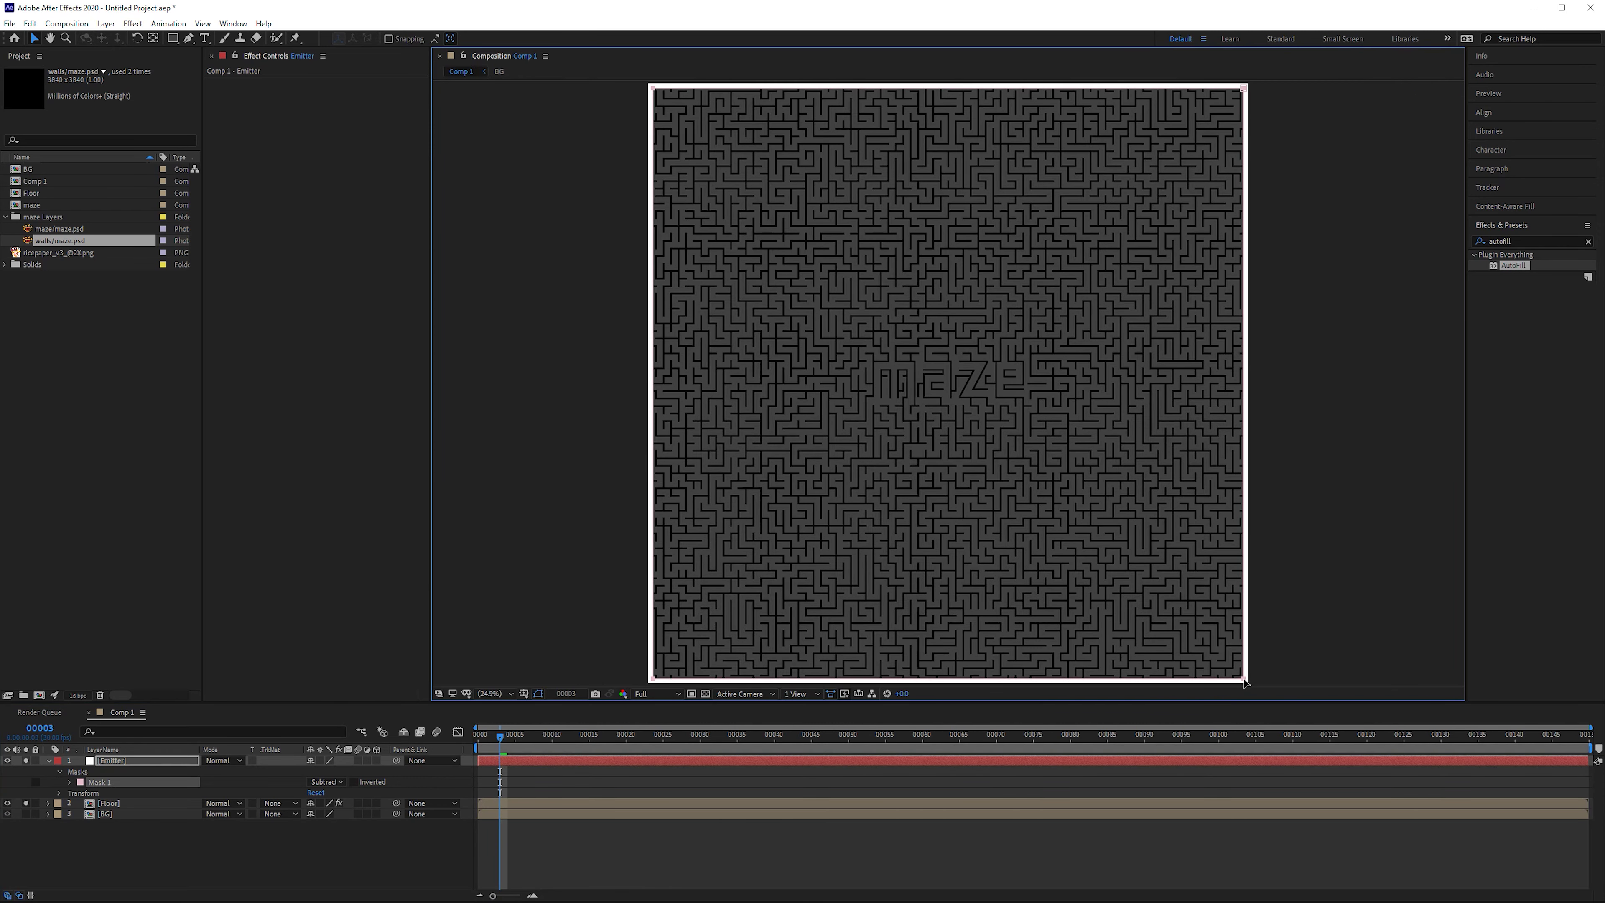
# - Turn off solo for the Emitter and Floor layers and hide the Emitter layer
pyautogui.click(33, 770)
pyautogui.click(7, 761)
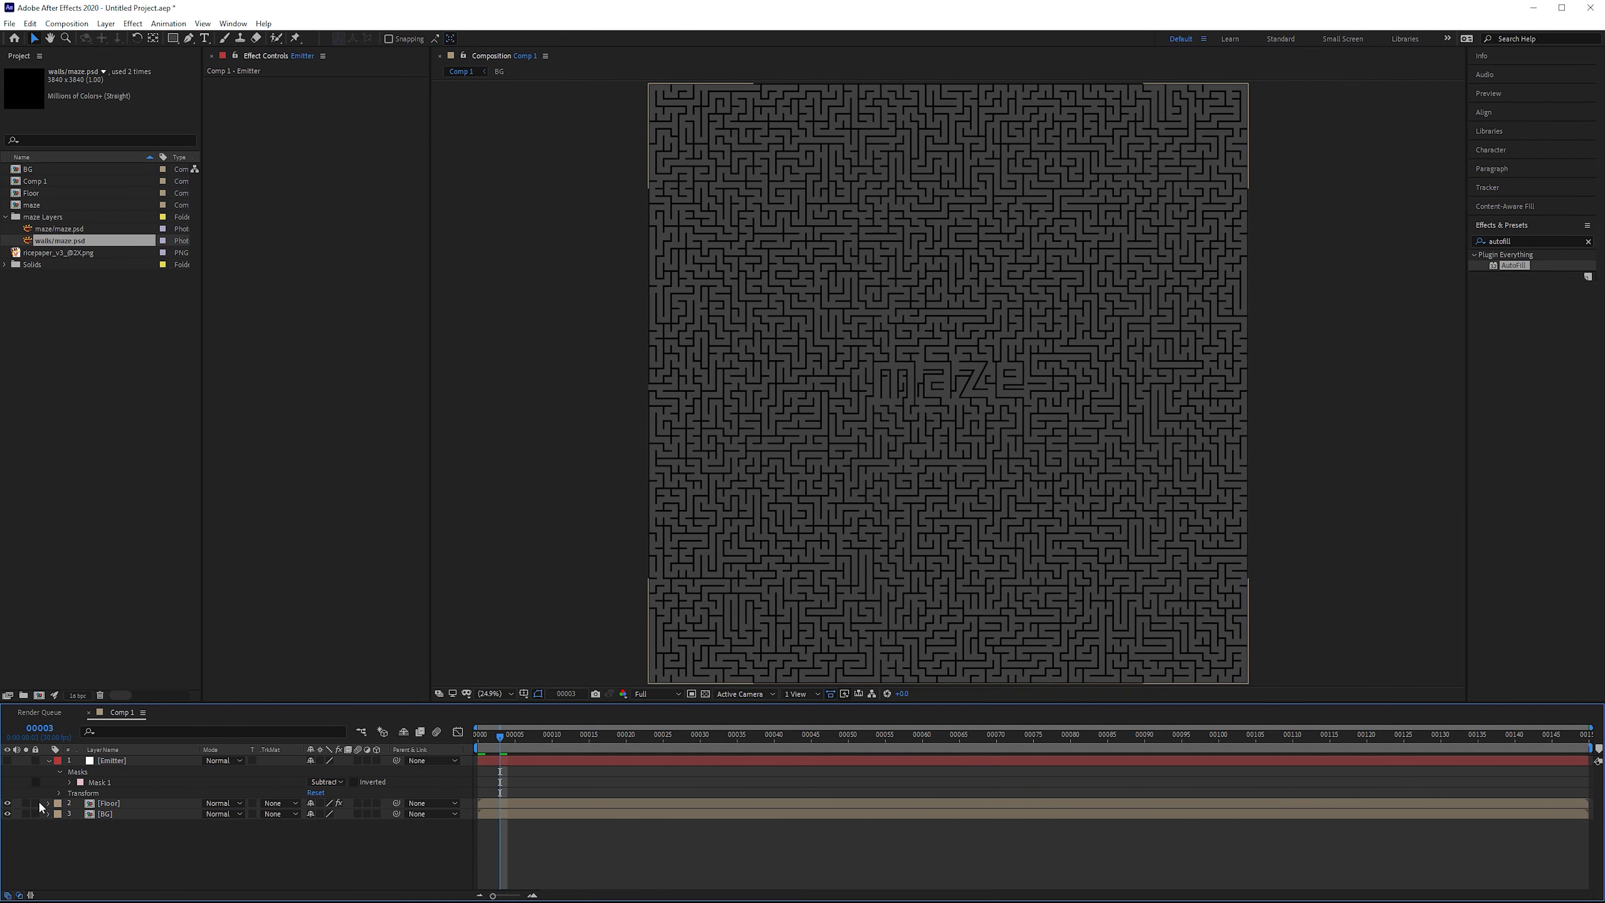
# - Set the Floor layer's AutoFill source to the Emitter layer with Effects & Masks, using the Luma channel
pyautogui.click(120, 803)
pyautogui.click(348, 192)
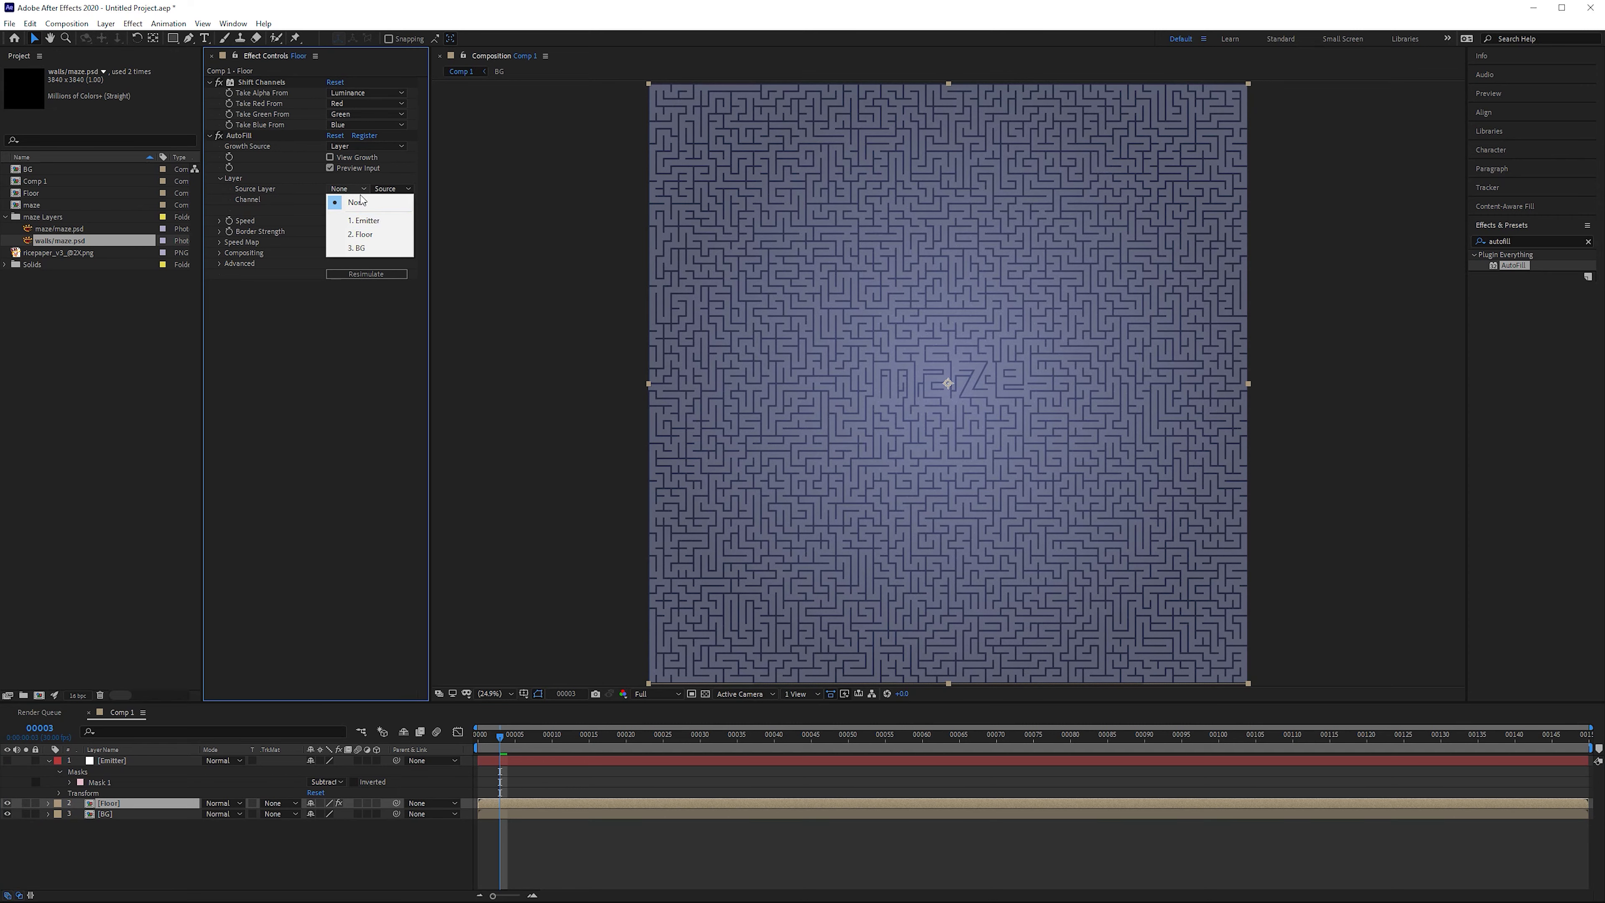
pyautogui.click(358, 221)
pyautogui.click(391, 188)
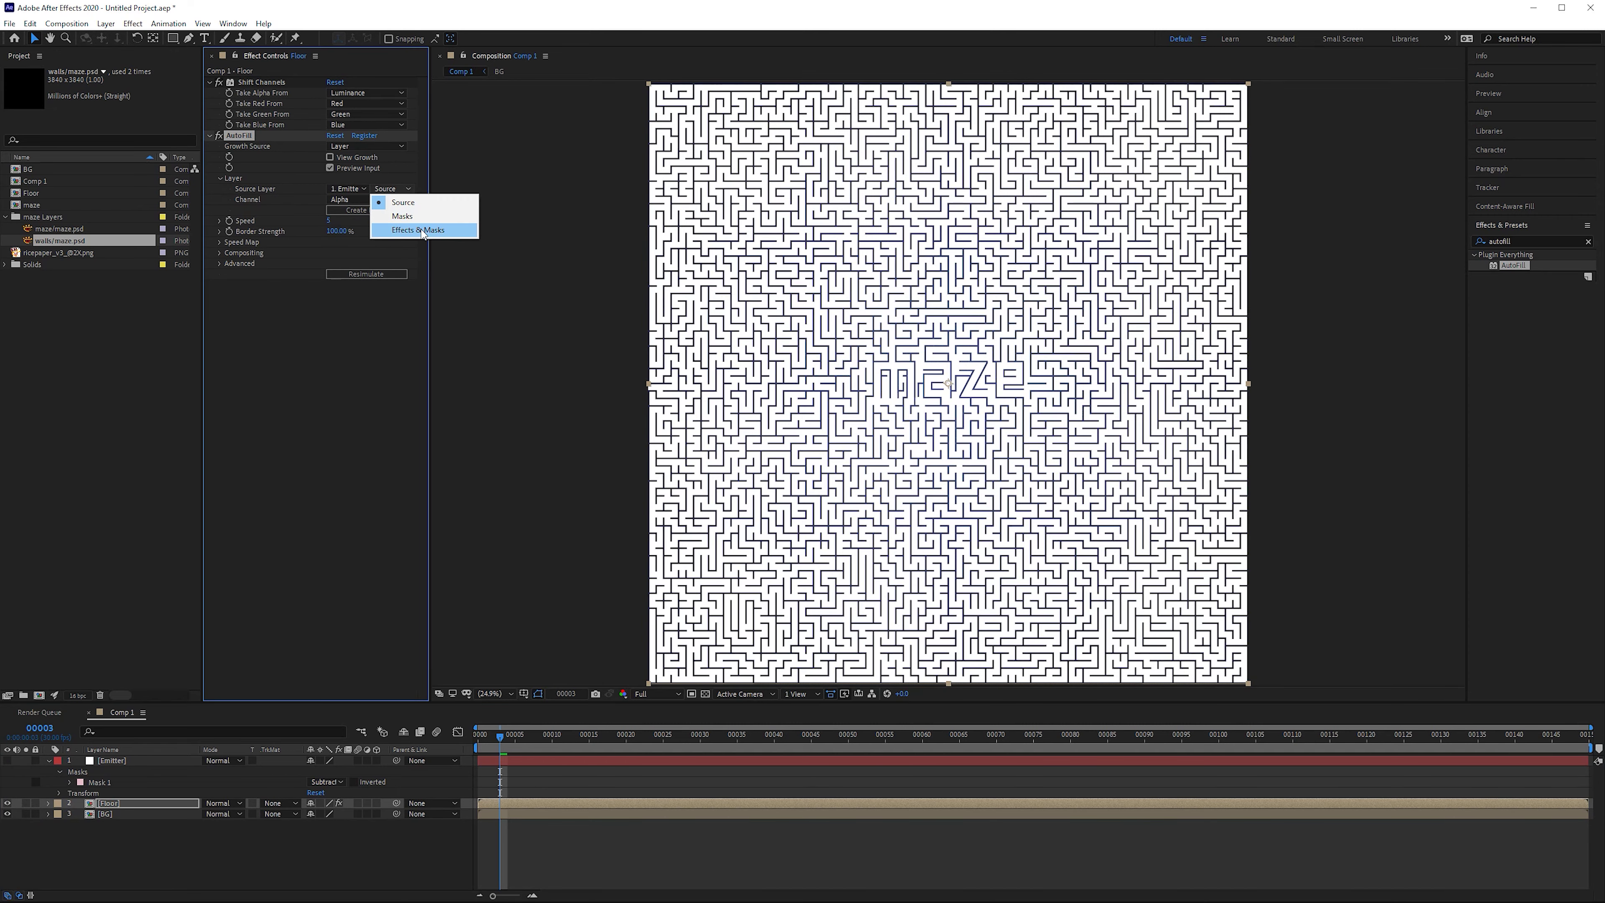
pyautogui.click(419, 228)
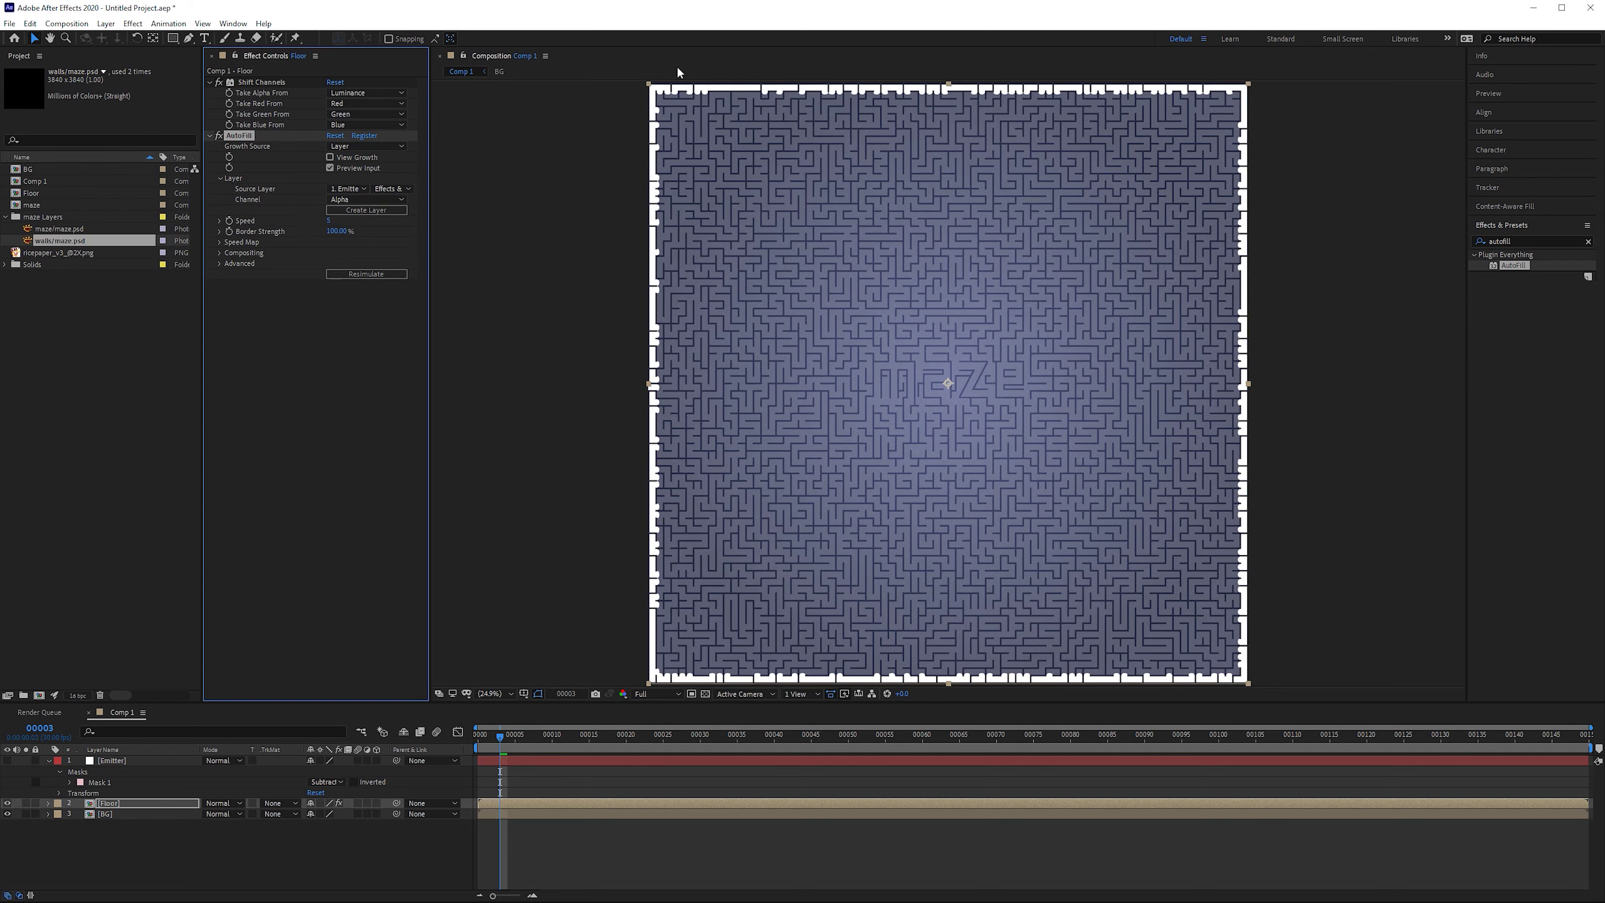
pyautogui.click(368, 199)
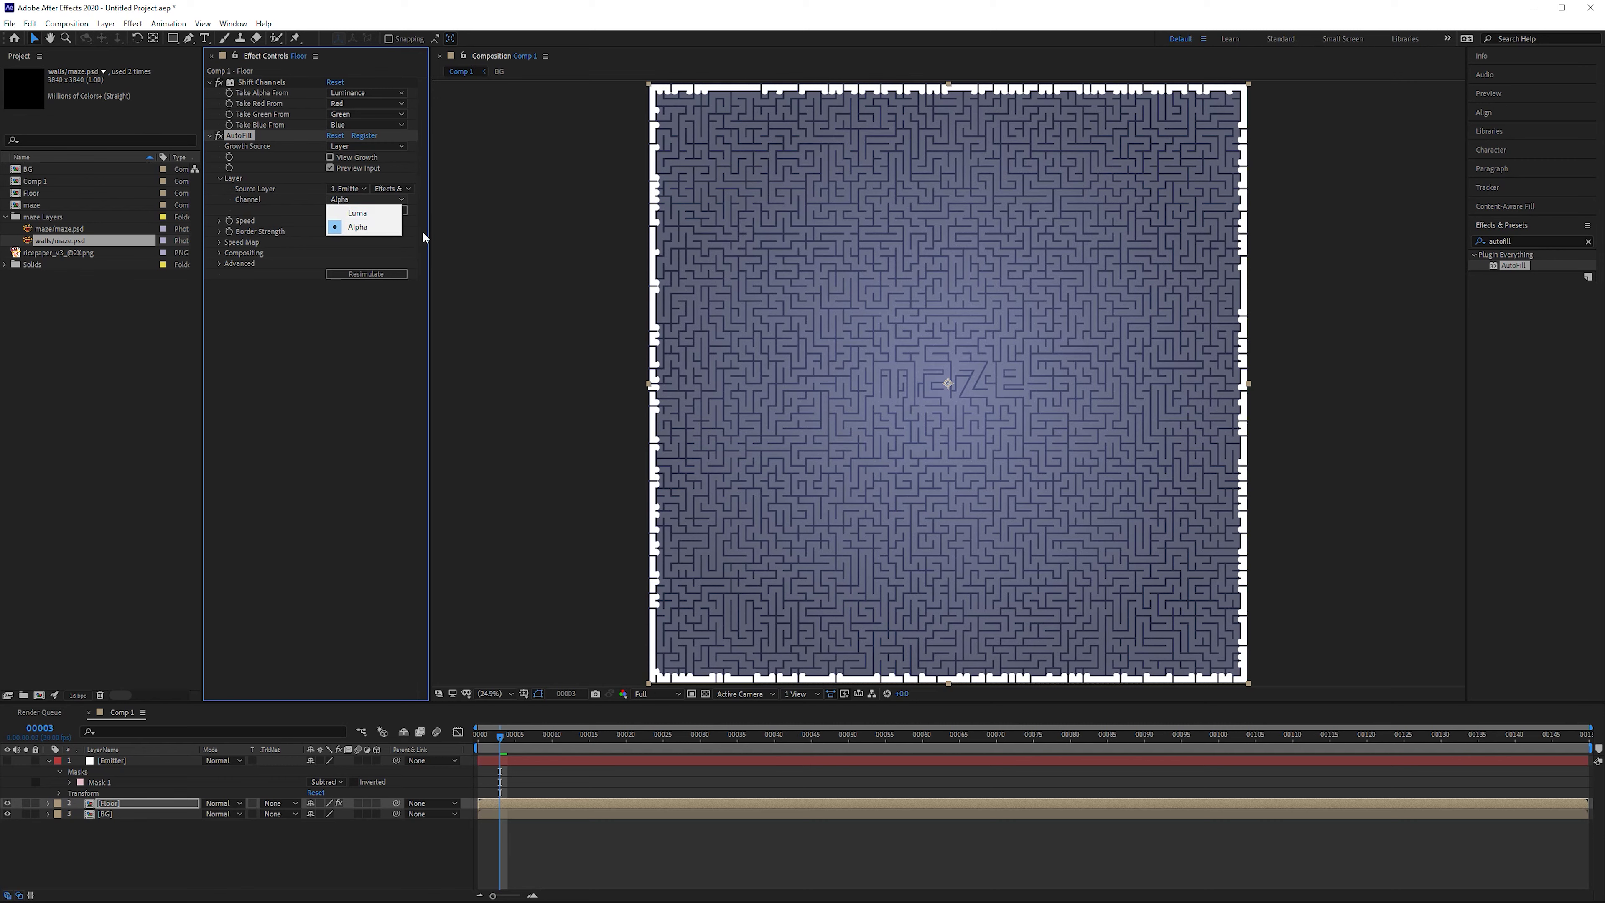
pyautogui.click(385, 214)
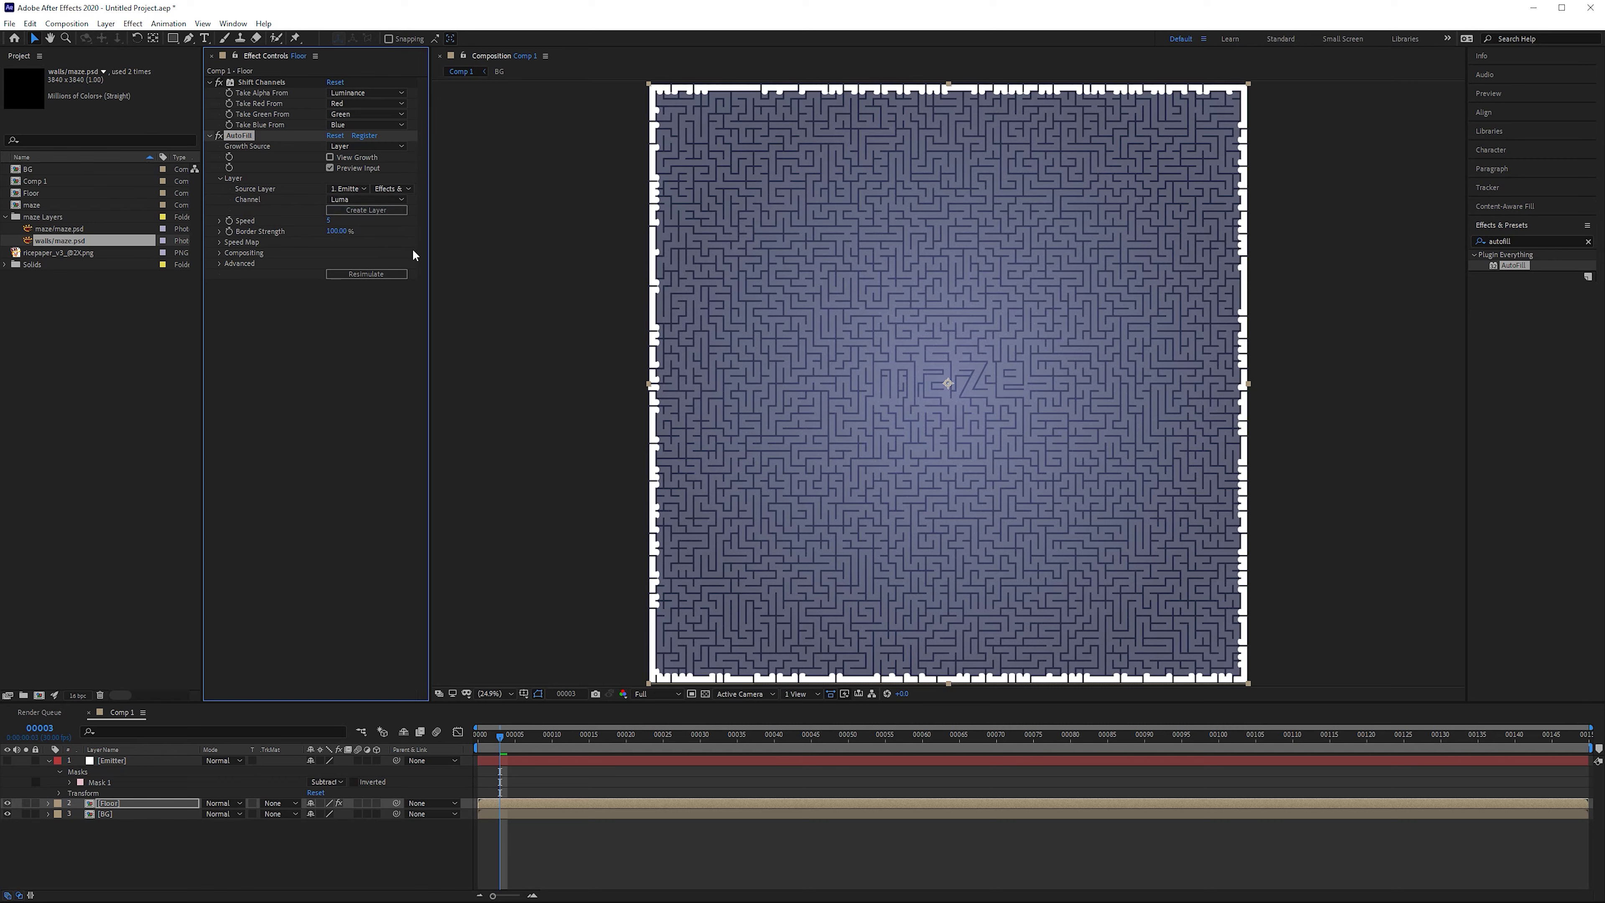
# - Set AutoFill's Speed to 30, preview the maze growth from the first frame, and move to frame 16
pyautogui.click(329, 221)
pyautogui.write('30')
pyautogui.click(370, 410)
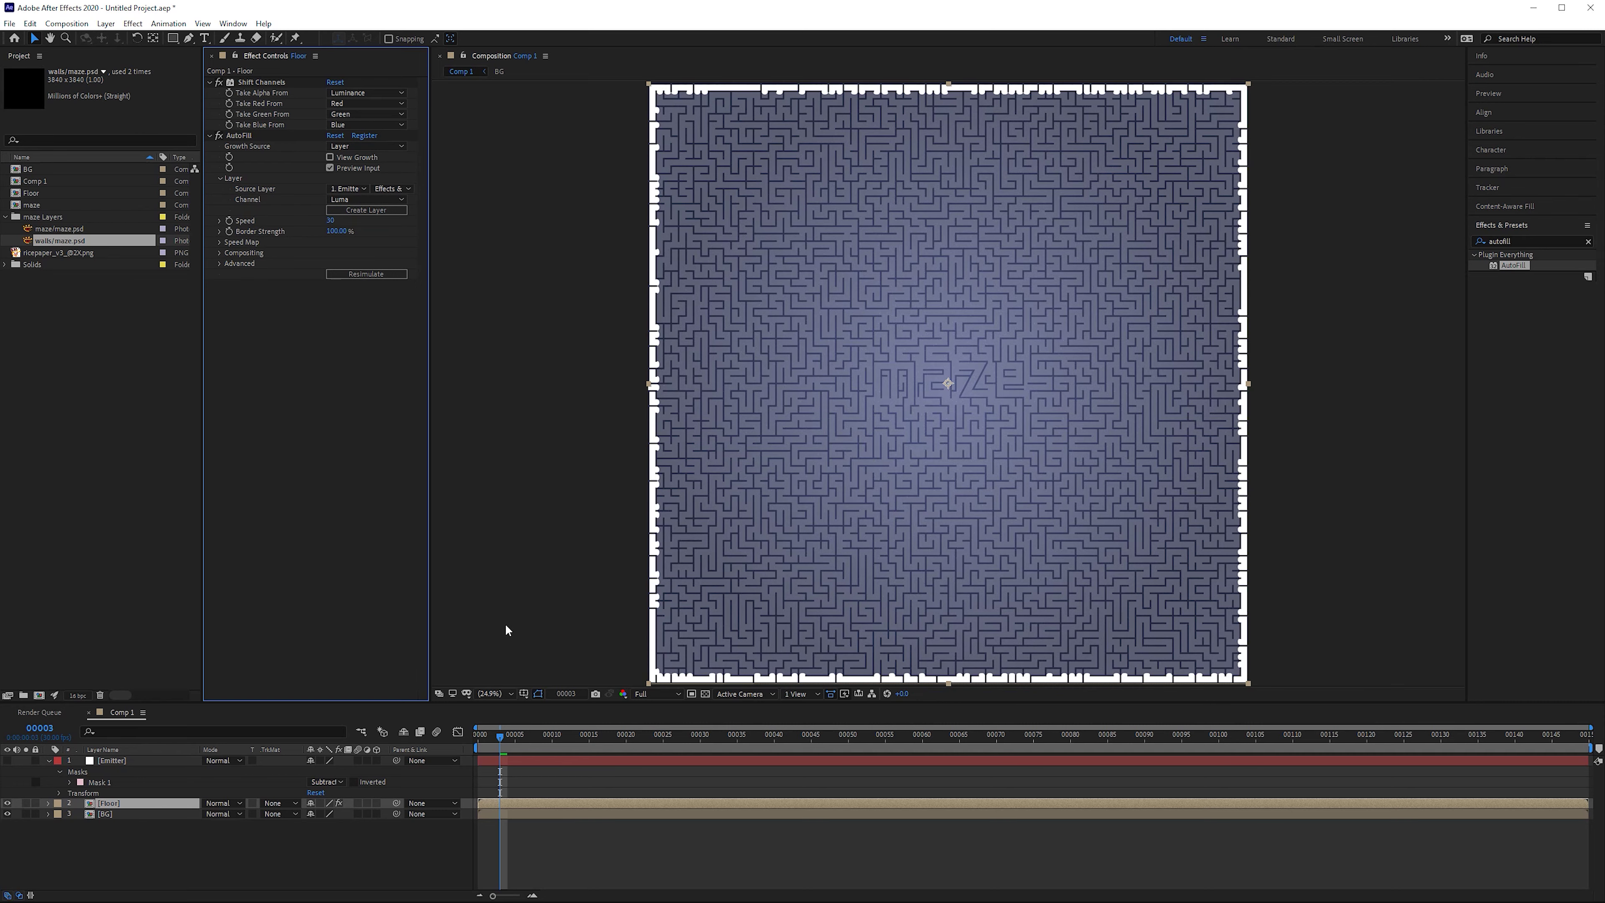
pyautogui.press('Home')
pyautogui.press('space')
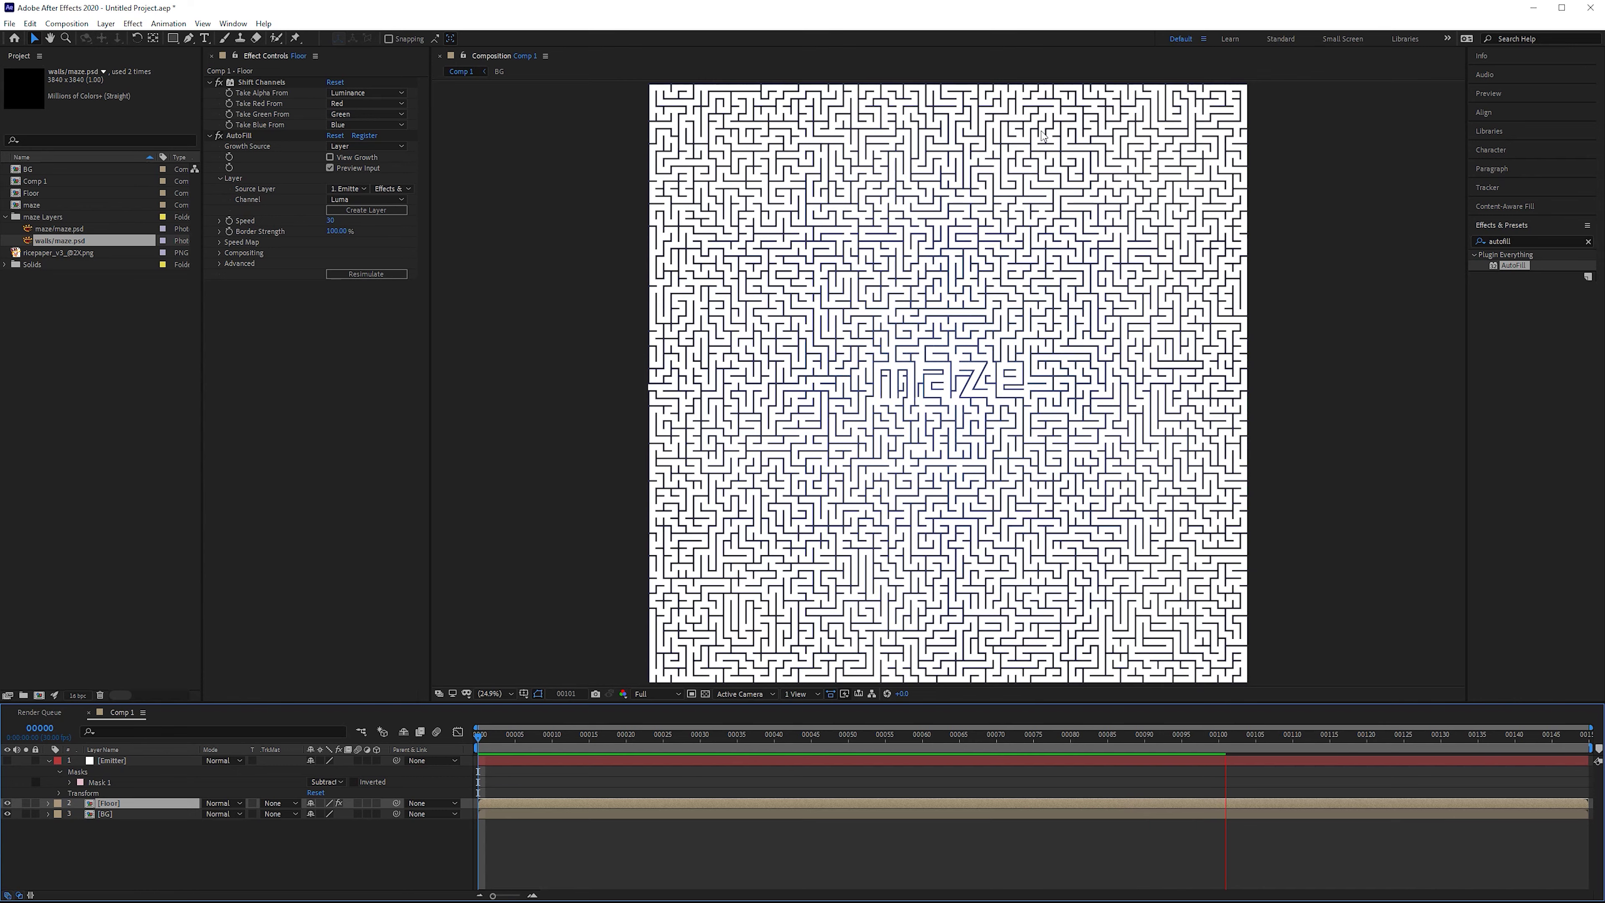
pyautogui.moveTo(1036, 734); pyautogui.dragTo(596, 735)
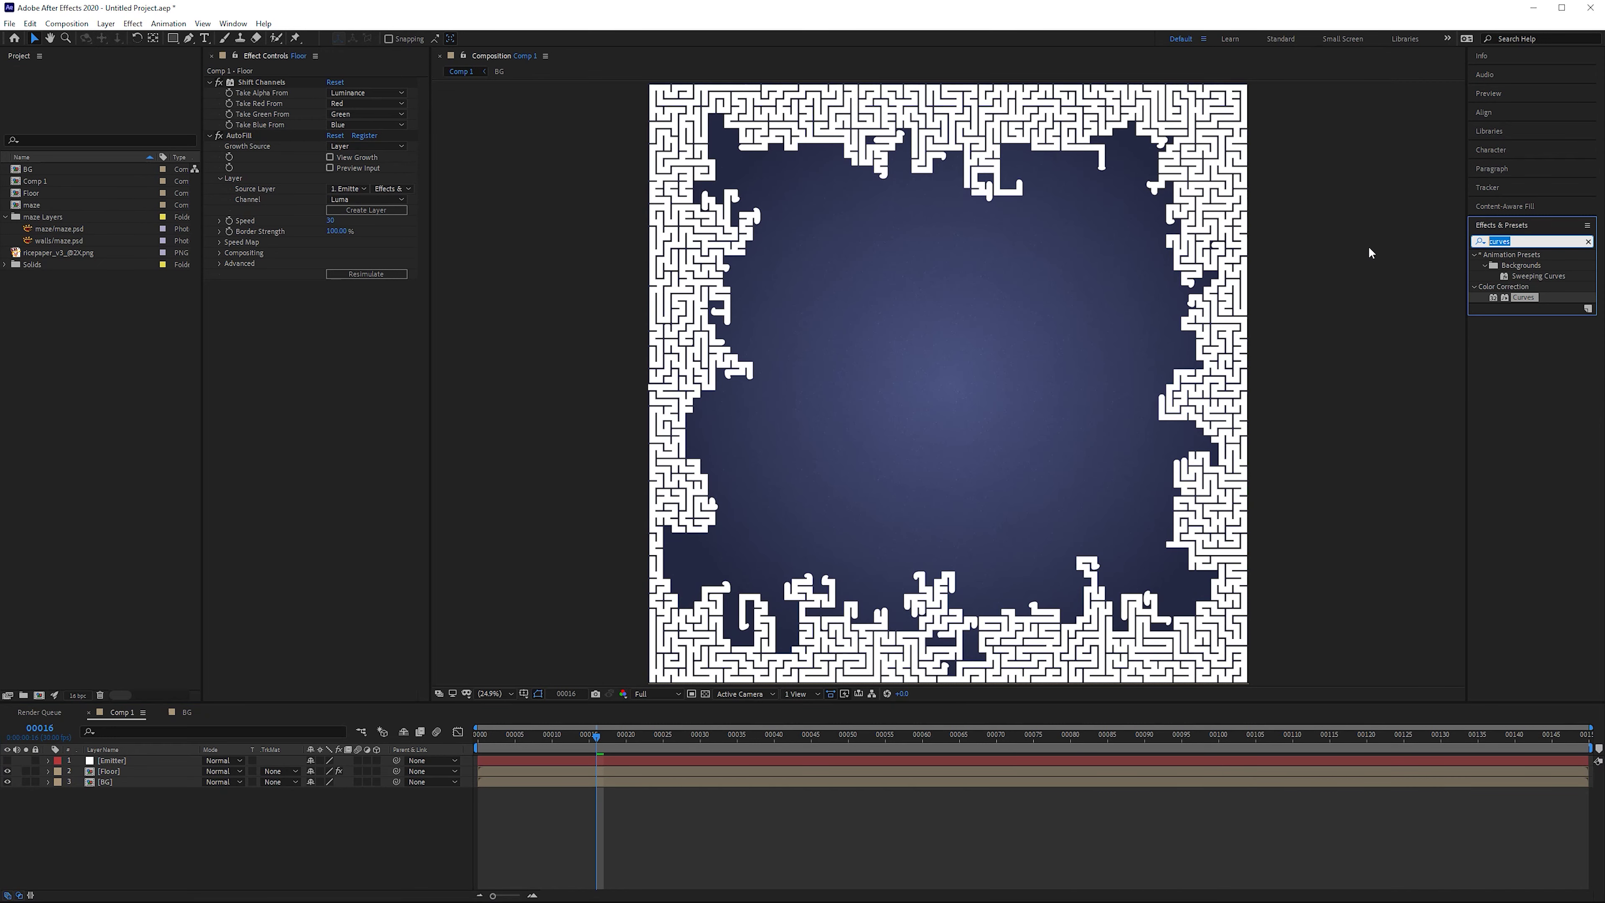
# - Apply Simple Choker to the Floor layer below AutoFill and set Choke Matte to -2.00
pyautogui.write('simple')
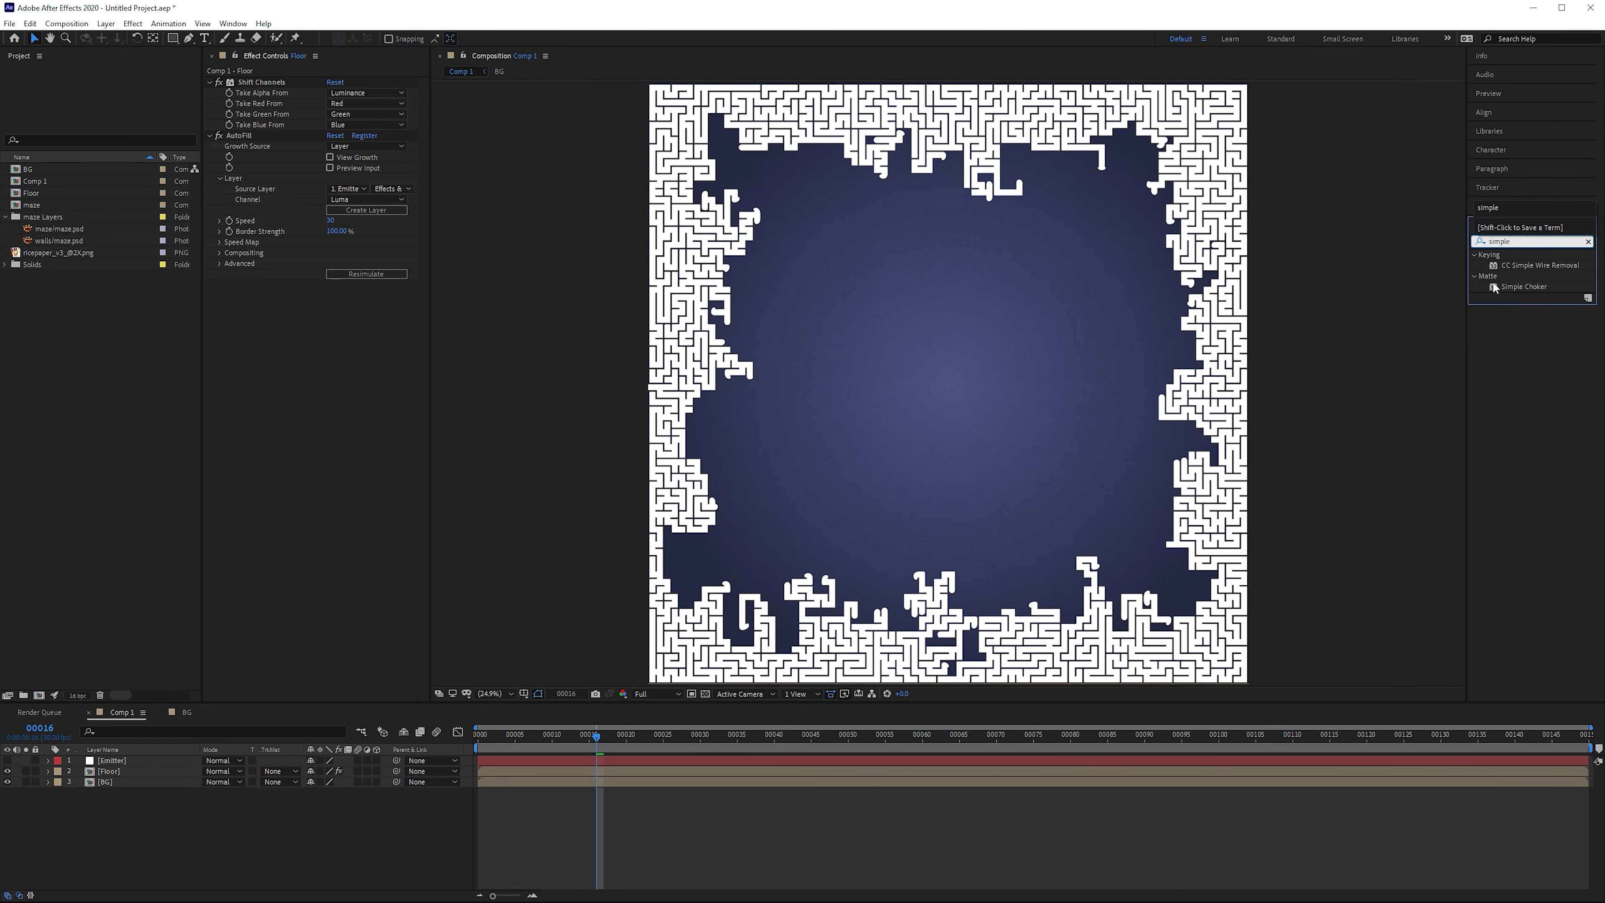
pyautogui.moveTo(1493, 287); pyautogui.dragTo(278, 310)
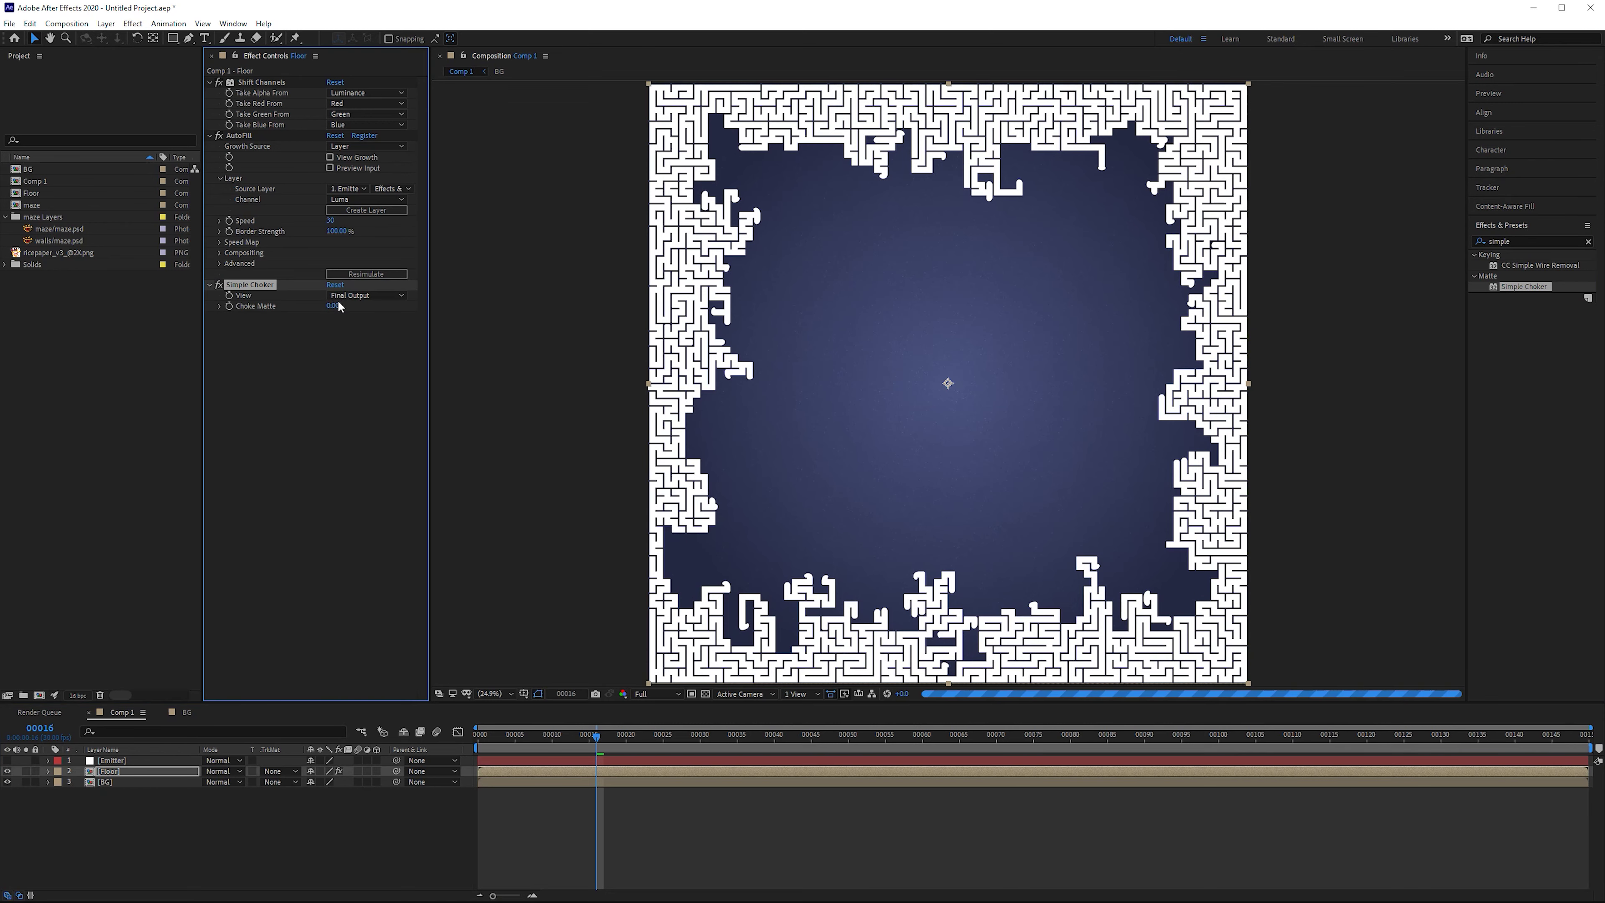
pyautogui.click(339, 305)
pyautogui.press('Return')
# - Compare the maze floor's edges up close with the Simple Choker effect on and off
pyautogui.scroll(6, 986, 346)
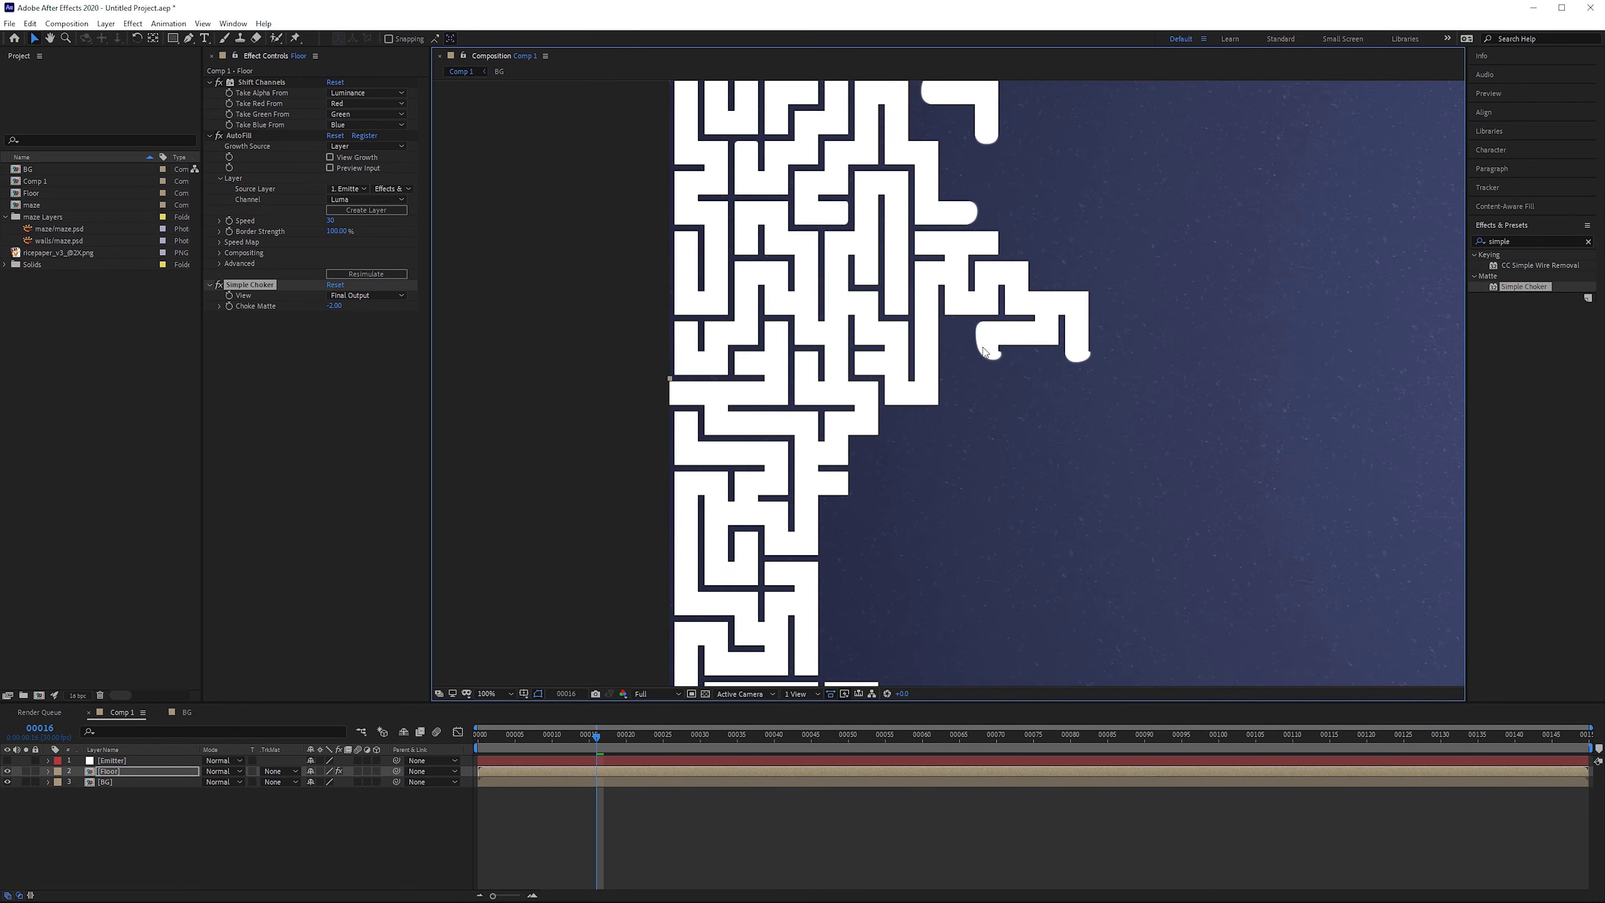
pyautogui.scroll(2, 1043, 269)
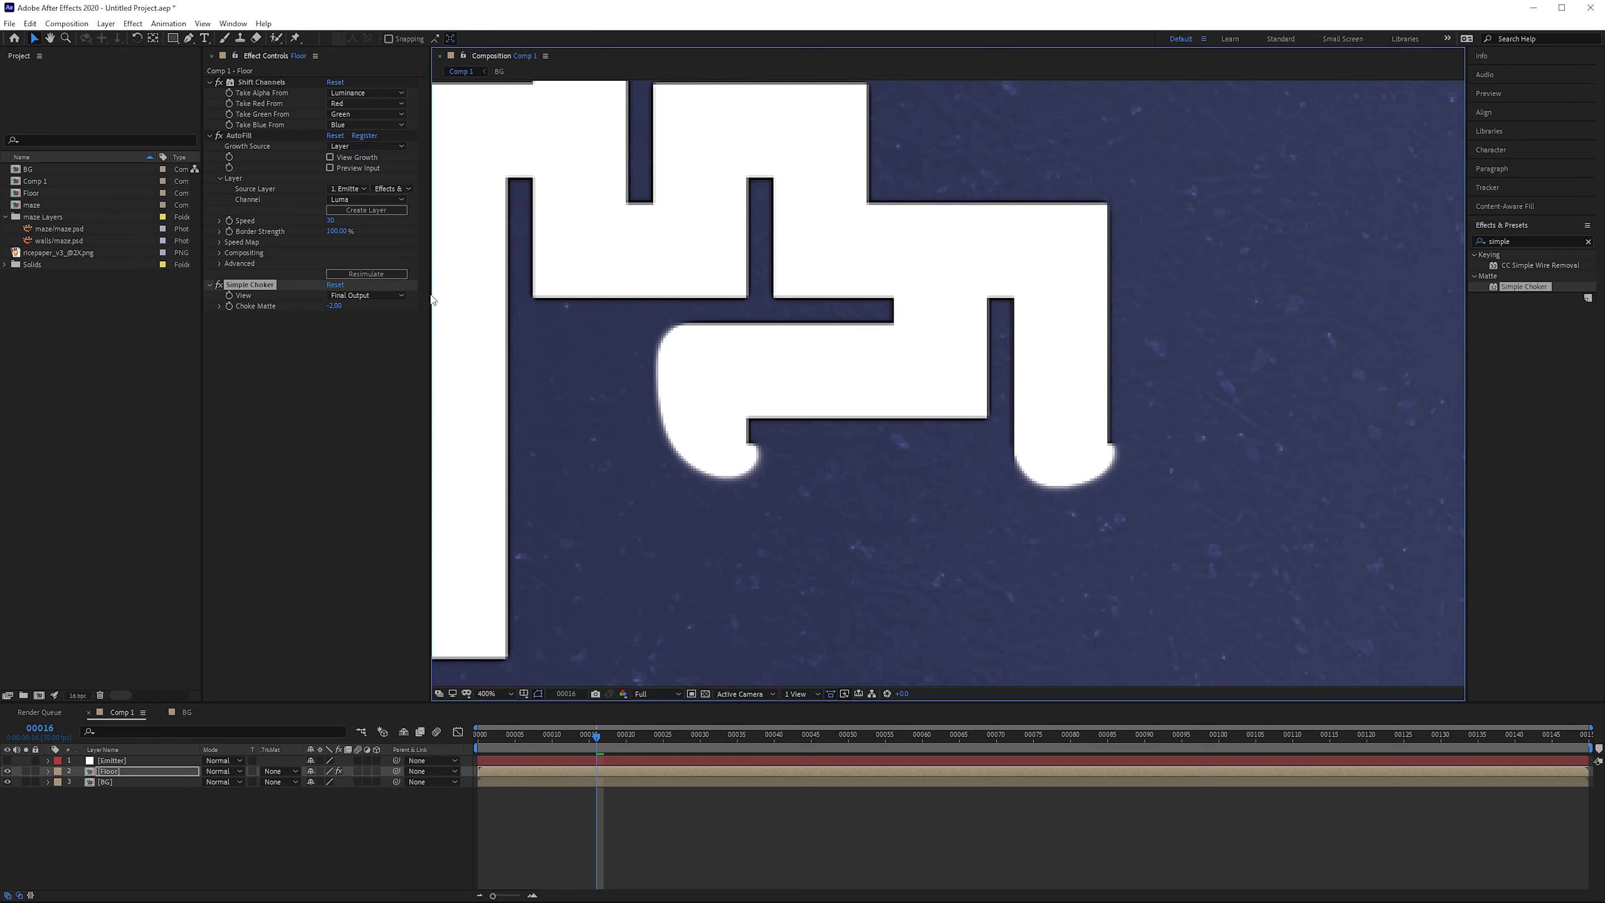
pyautogui.click(219, 286)
pyautogui.click(218, 285)
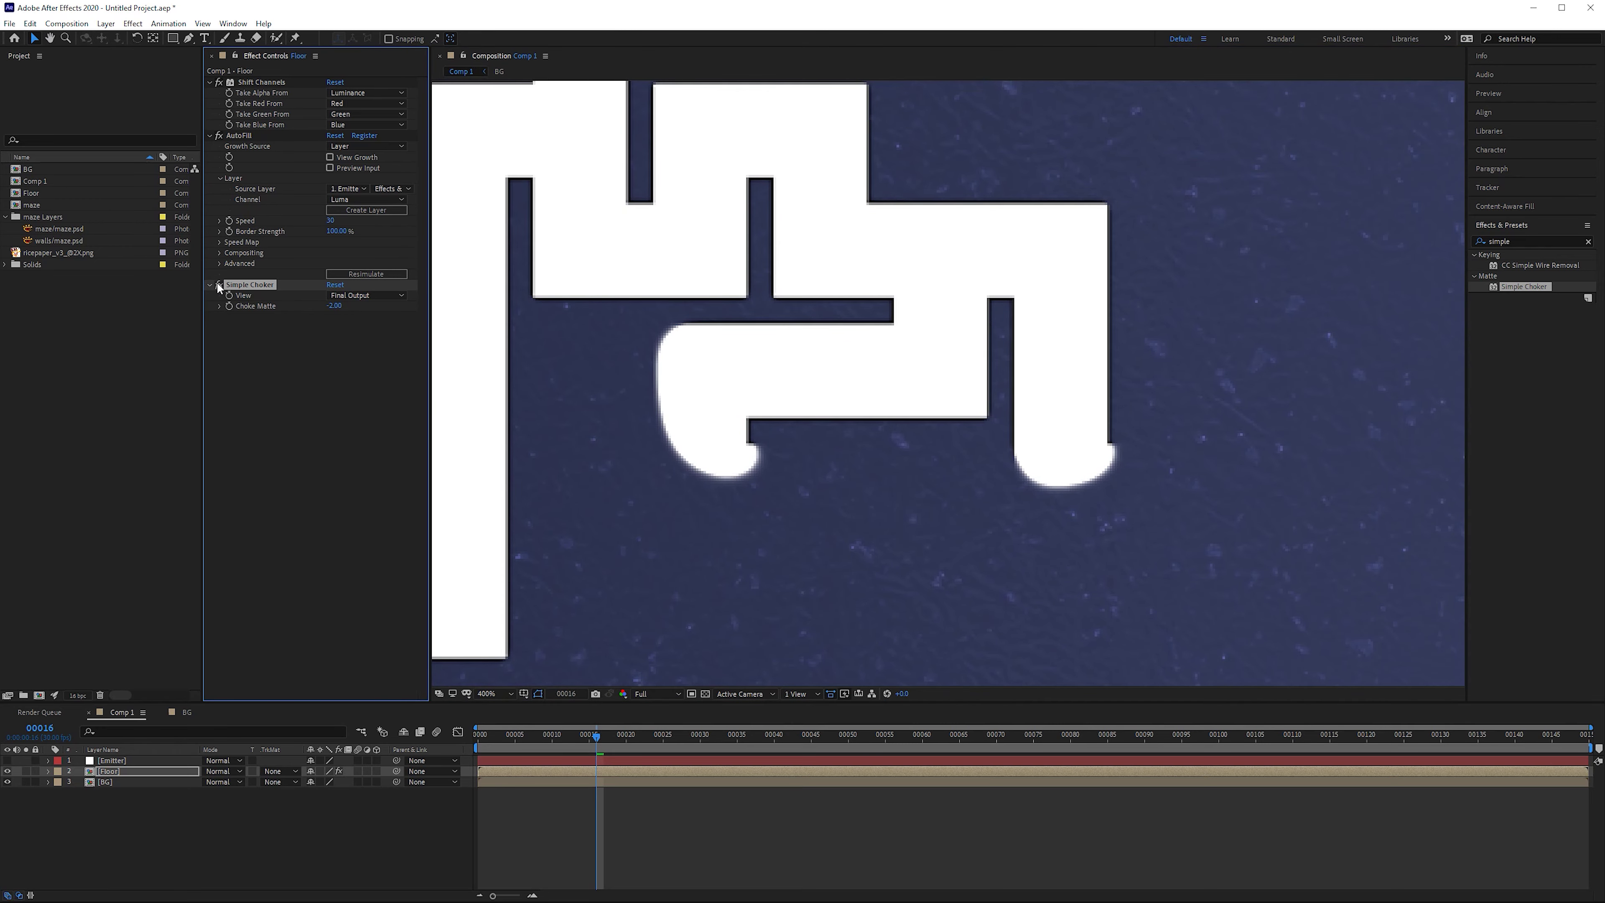
pyautogui.click(218, 285)
pyautogui.click(219, 285)
pyautogui.click(218, 284)
pyautogui.click(218, 284)
pyautogui.click(218, 285)
pyautogui.click(218, 285)
pyautogui.click(218, 285)
pyautogui.click(219, 285)
pyautogui.hotkey('shift', '/')
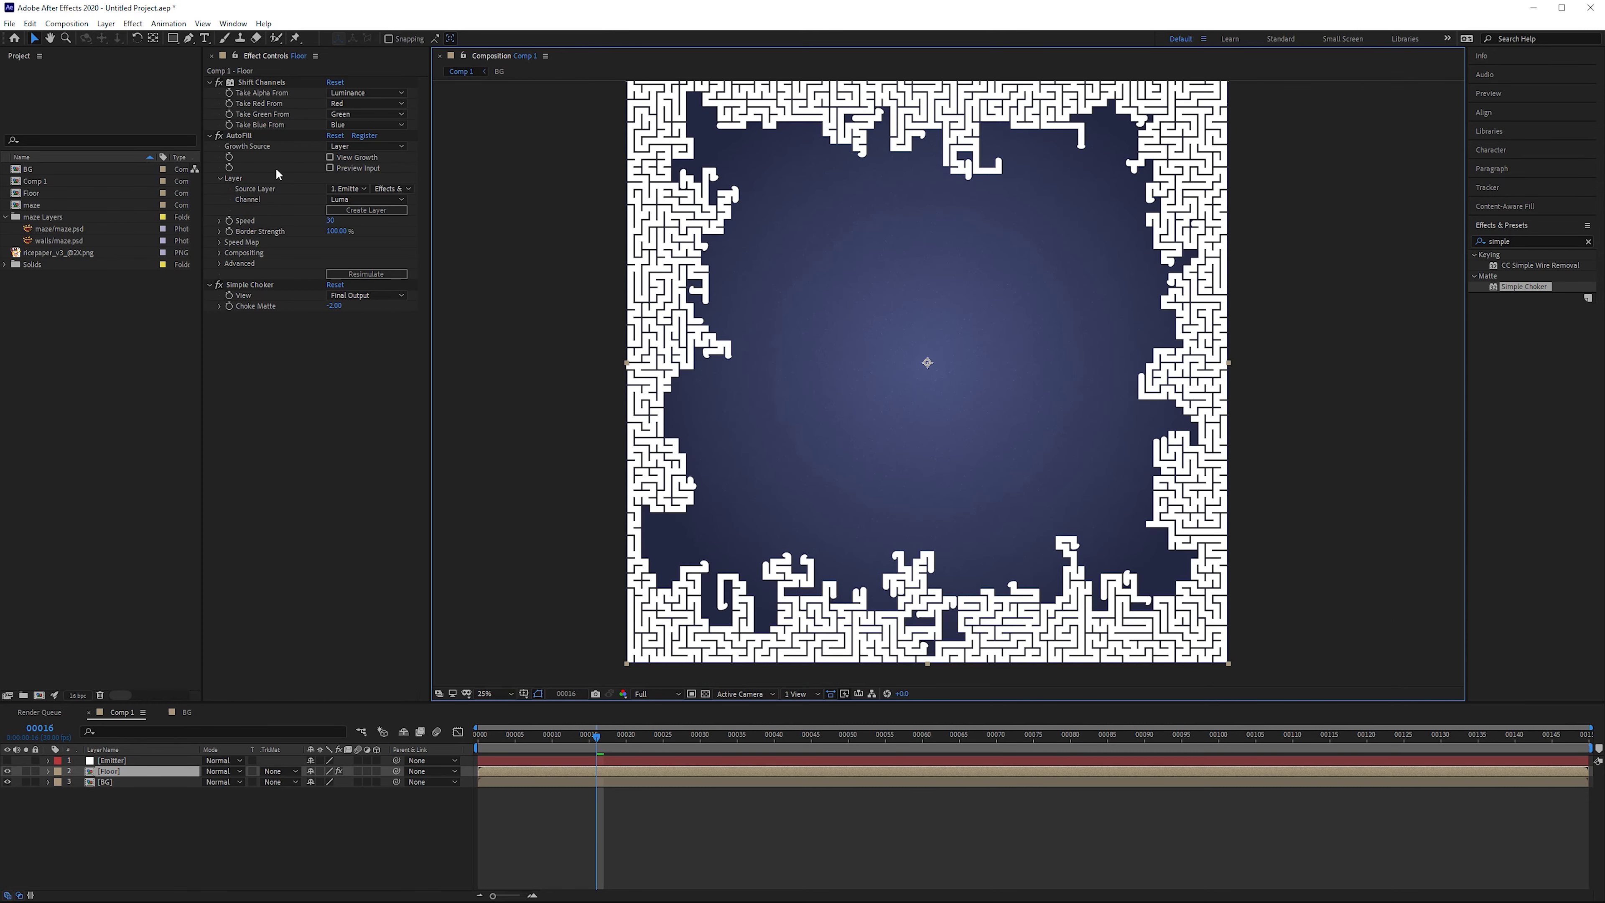
# - Pre-compose the Floor layer as "Floor with AutoFill", moving all attributes into the new composition
pyautogui.click(133, 773)
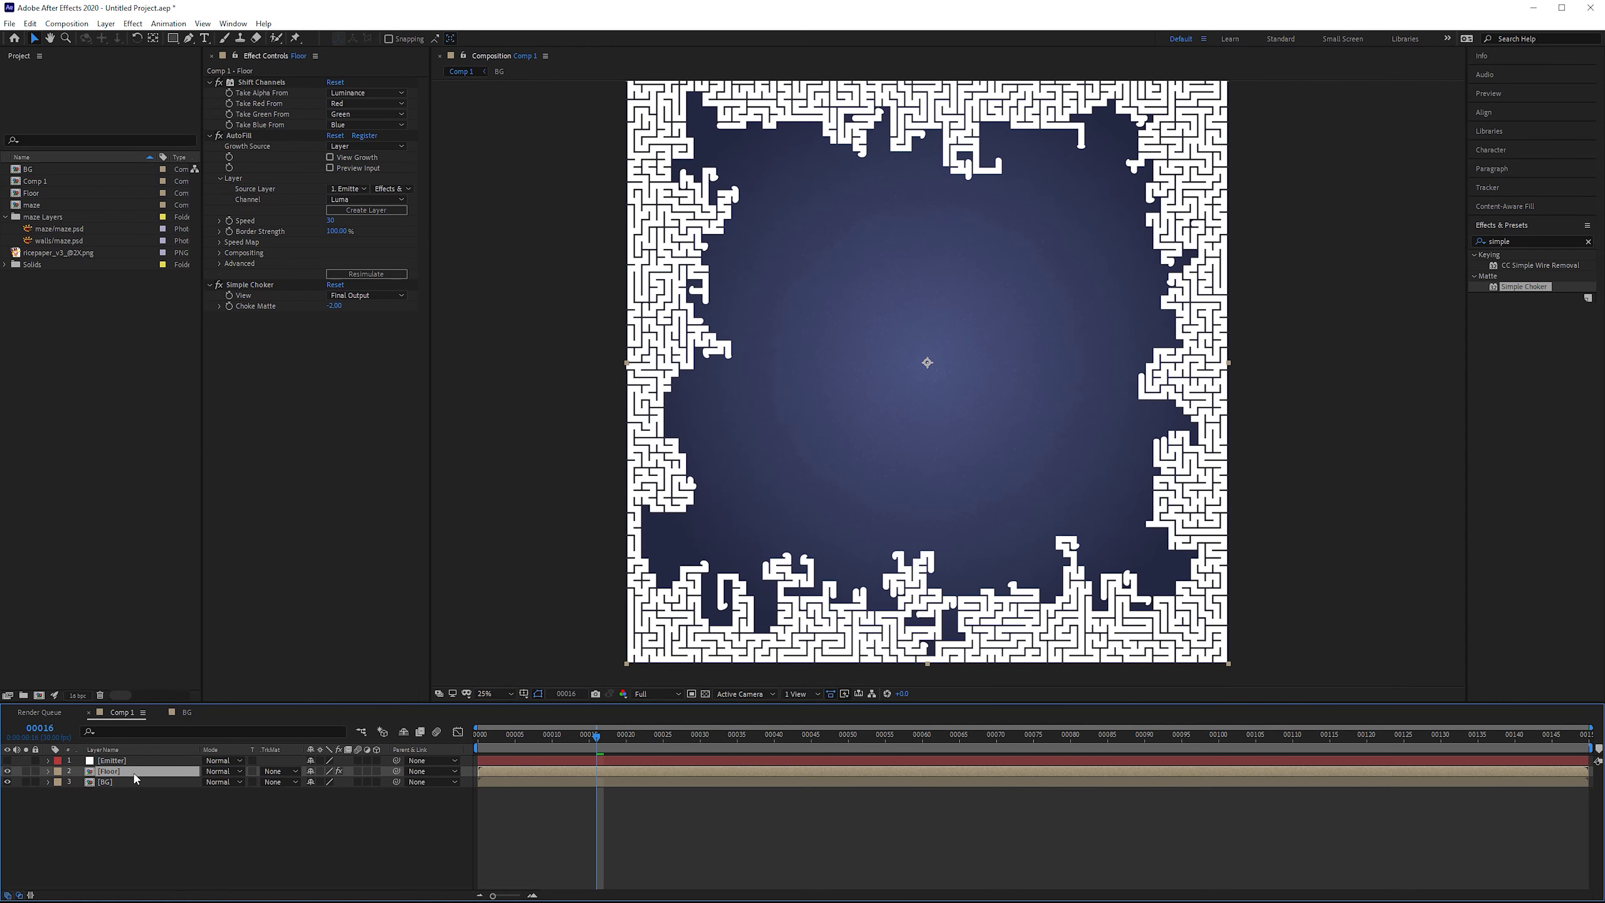
pyautogui.hotkey('ctrl', 'shift', 'c')
pyautogui.write('Floor with AutoFill')
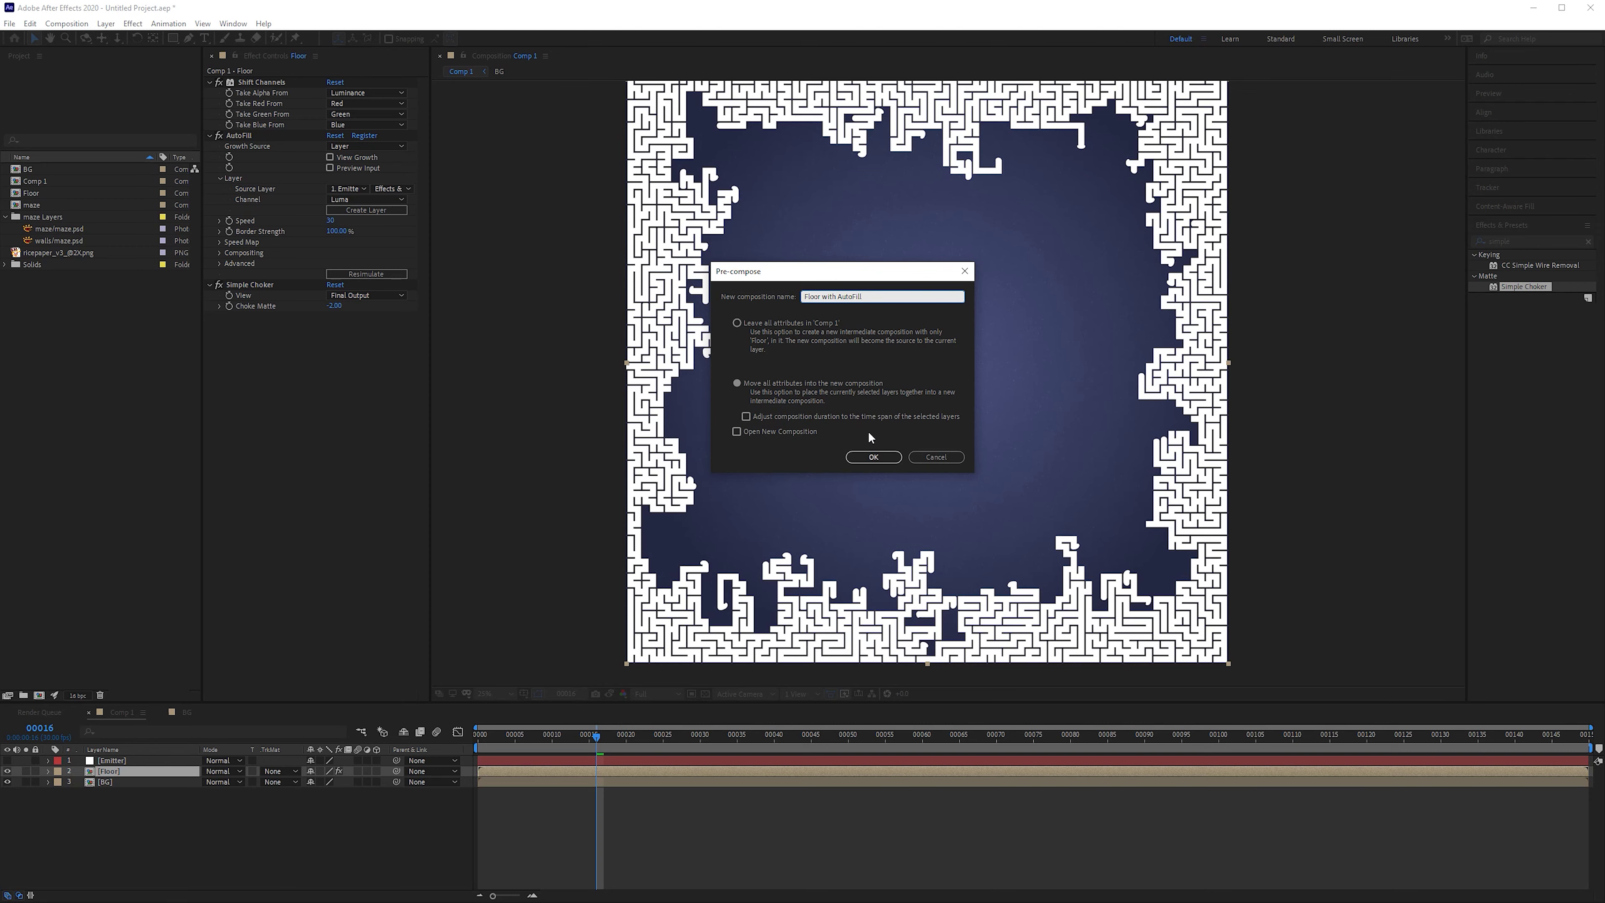
pyautogui.click(873, 457)
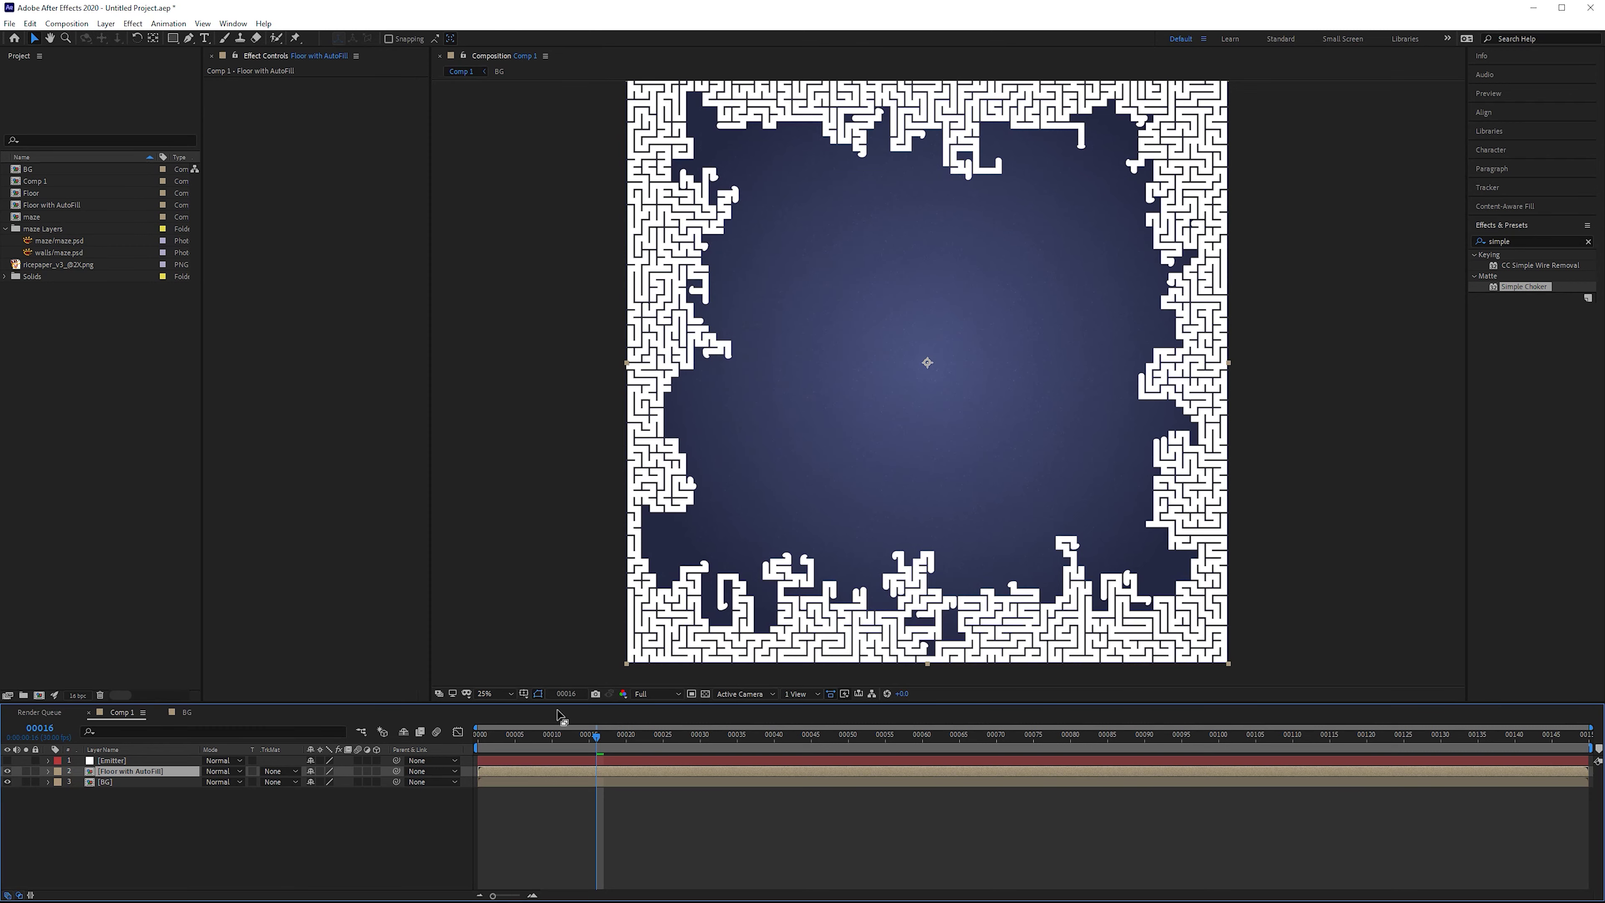
# - Add the Floor with AutoFill composition to the render queue and set its output to a PNG Sequence with RGB + Alpha channels
pyautogui.doubleClick(144, 770)
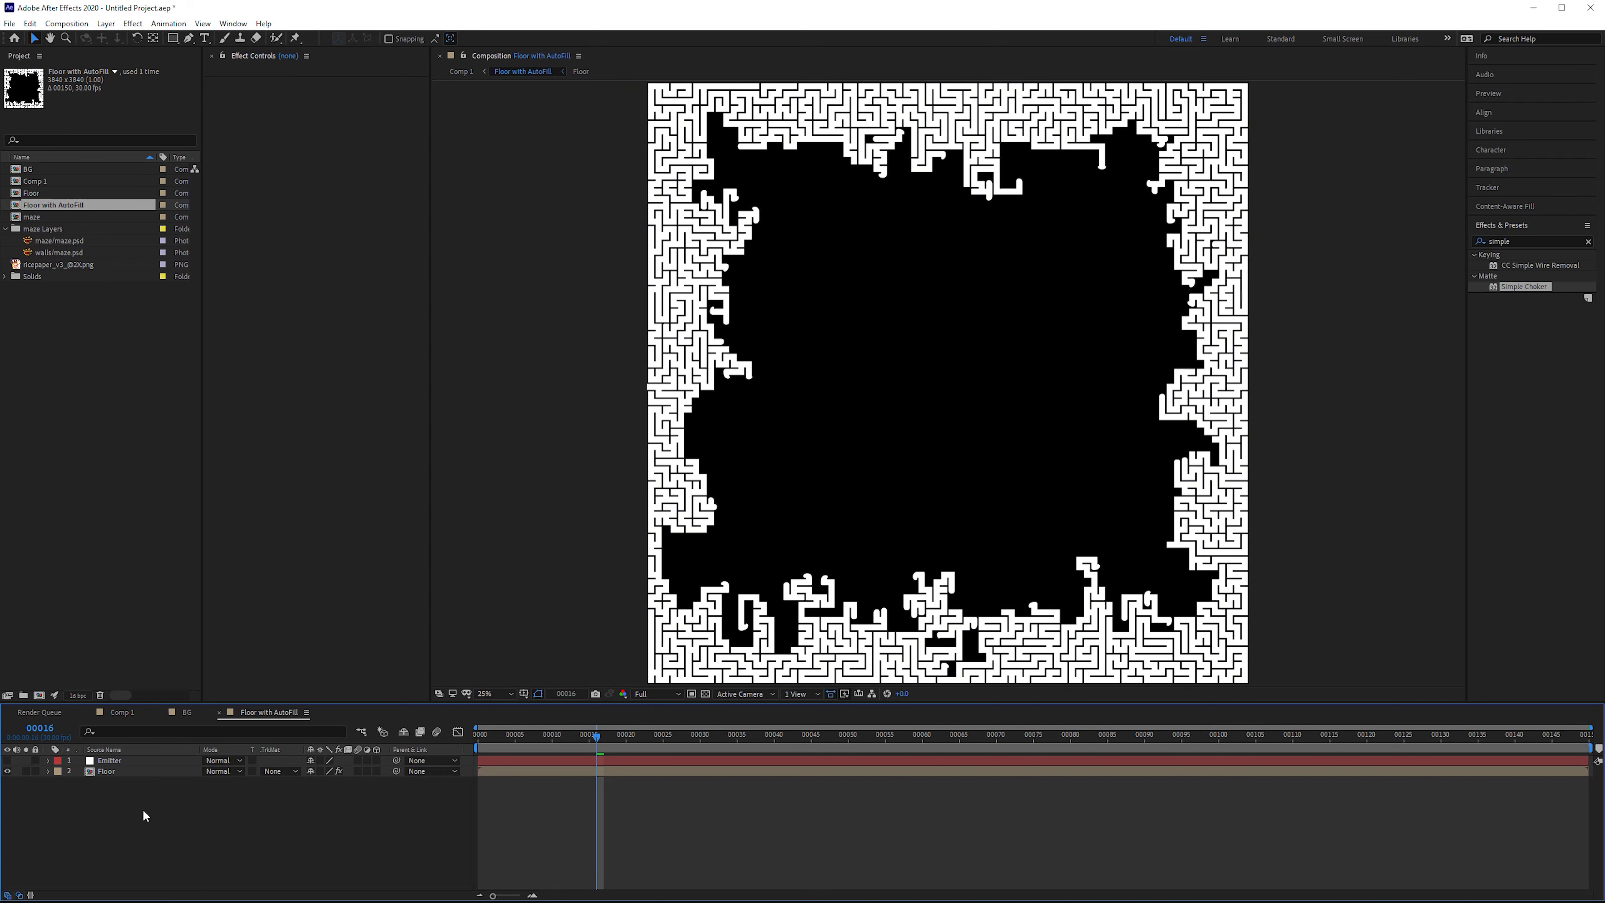
pyautogui.hotkey('ctrl', 'm')
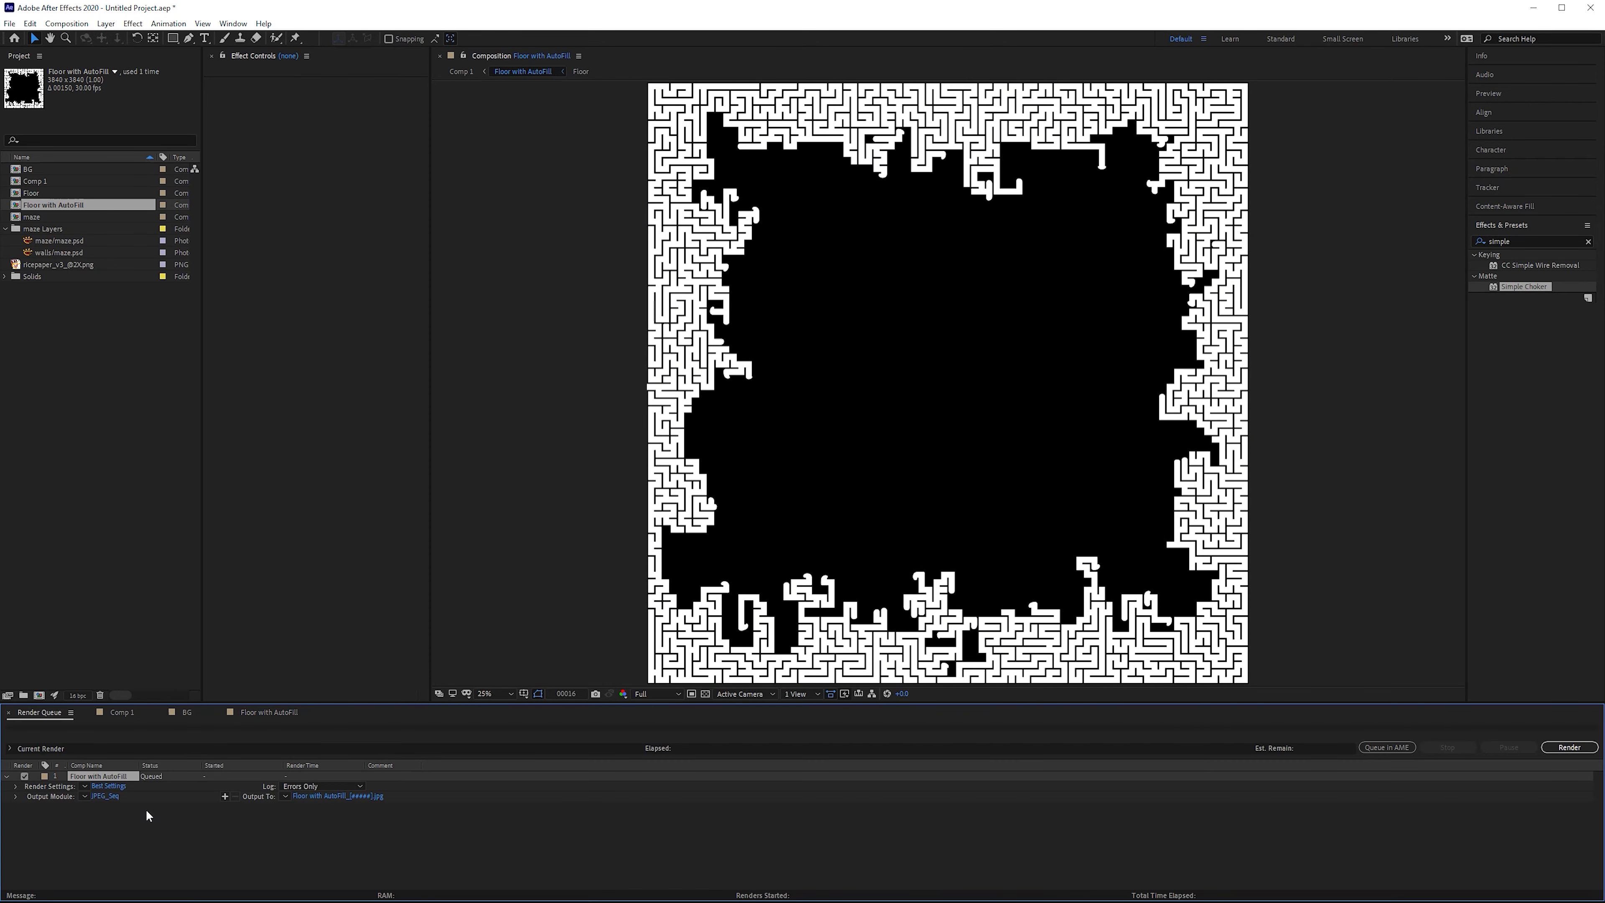
pyautogui.click(105, 795)
pyautogui.click(272, 132)
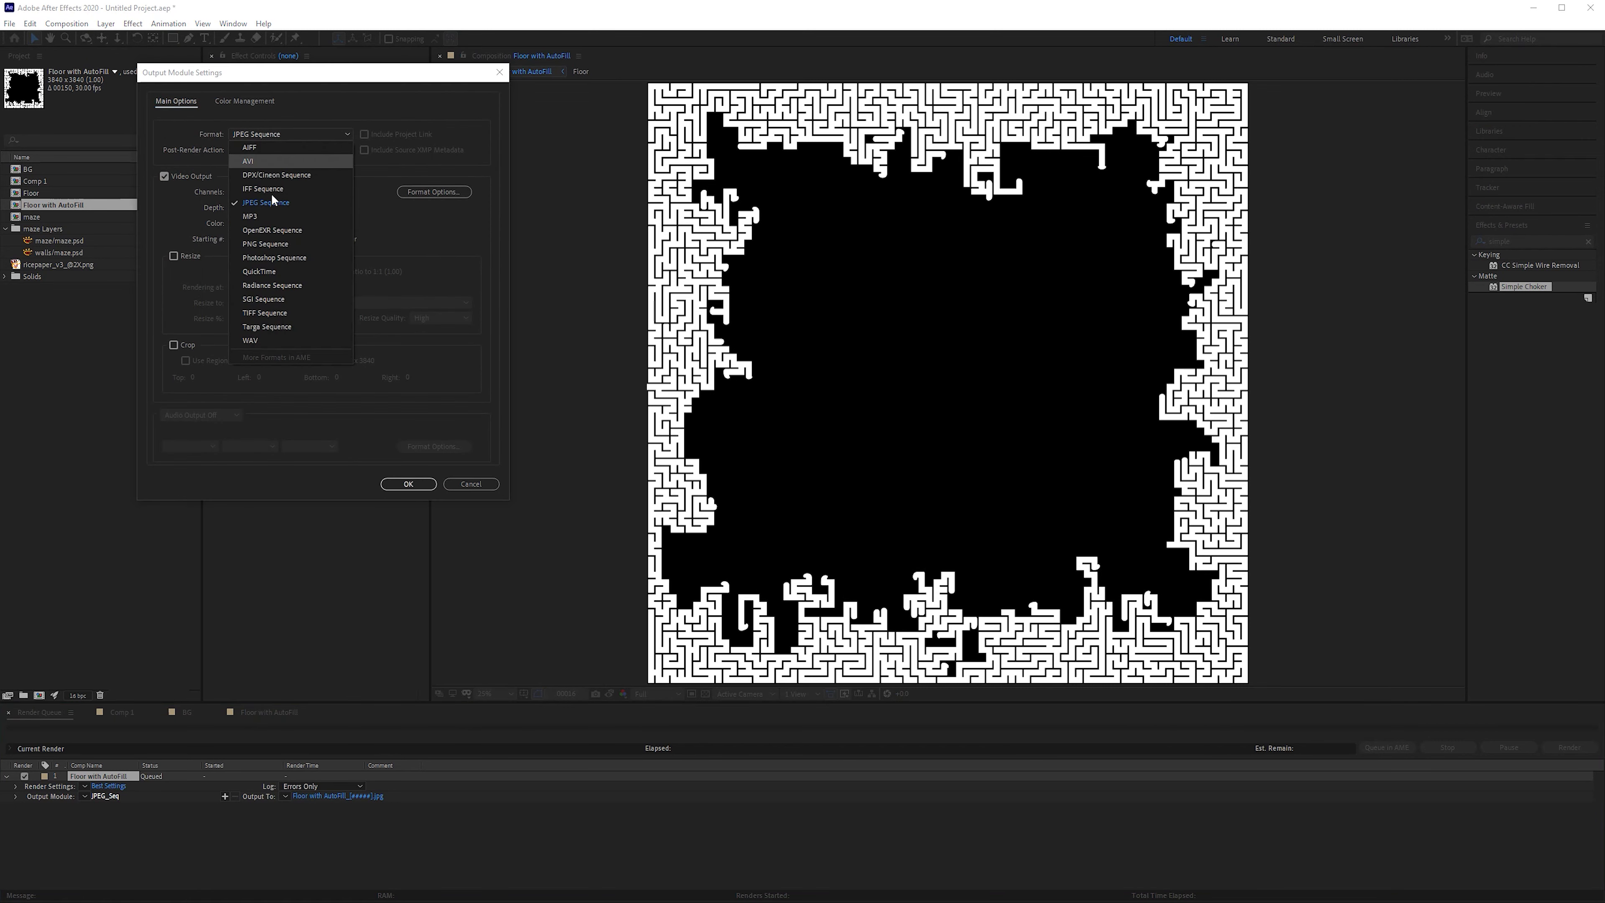
pyautogui.click(286, 247)
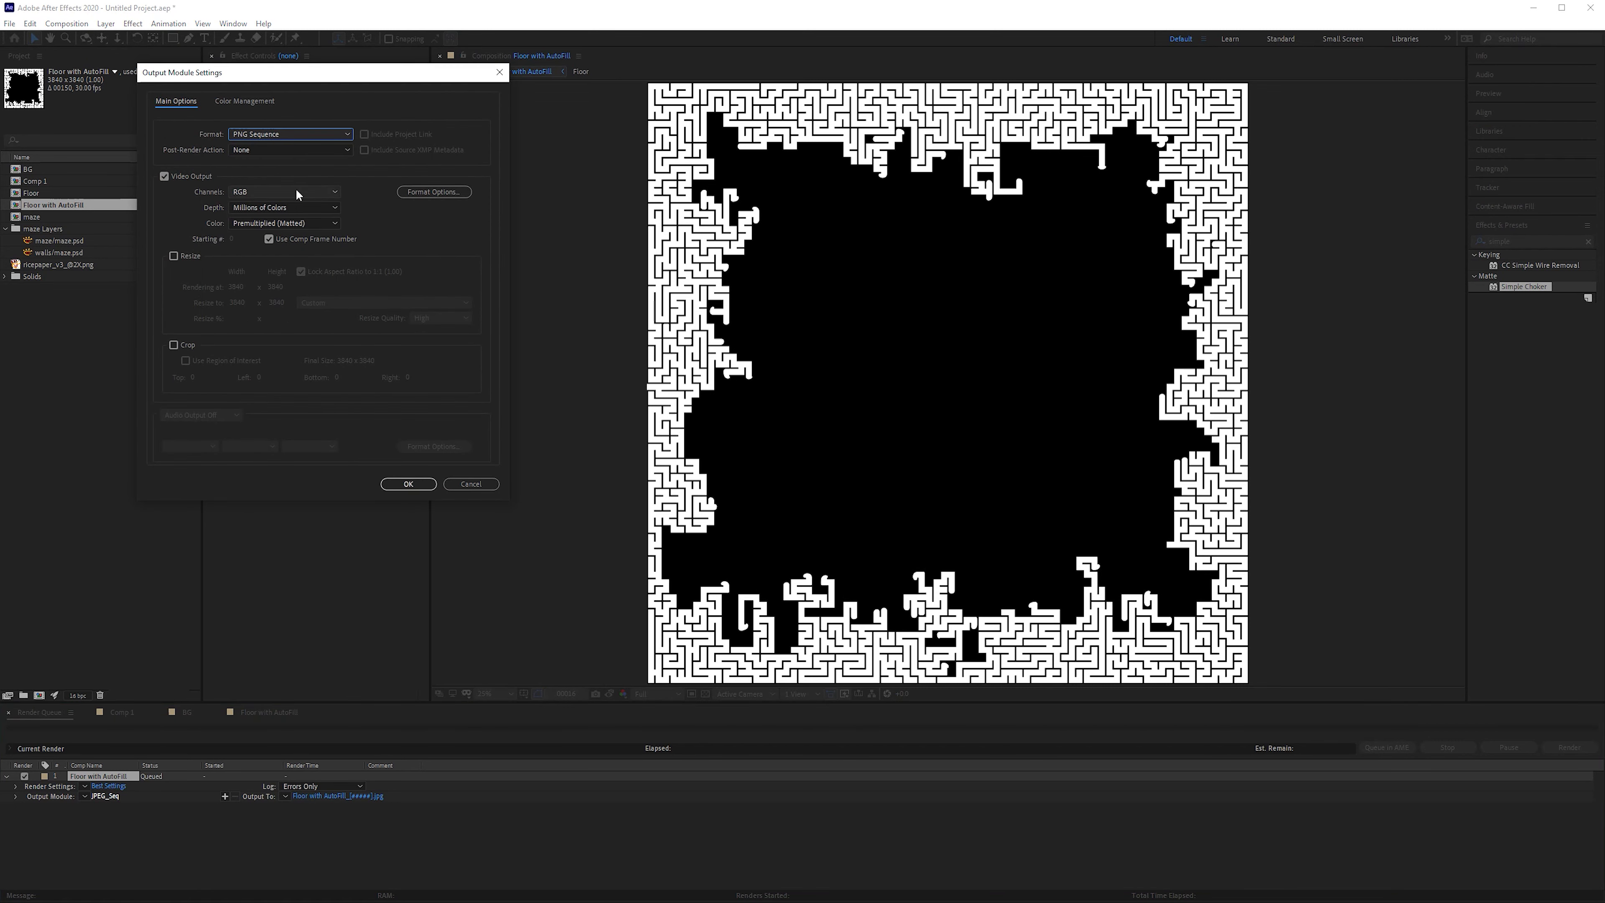
pyautogui.click(272, 193)
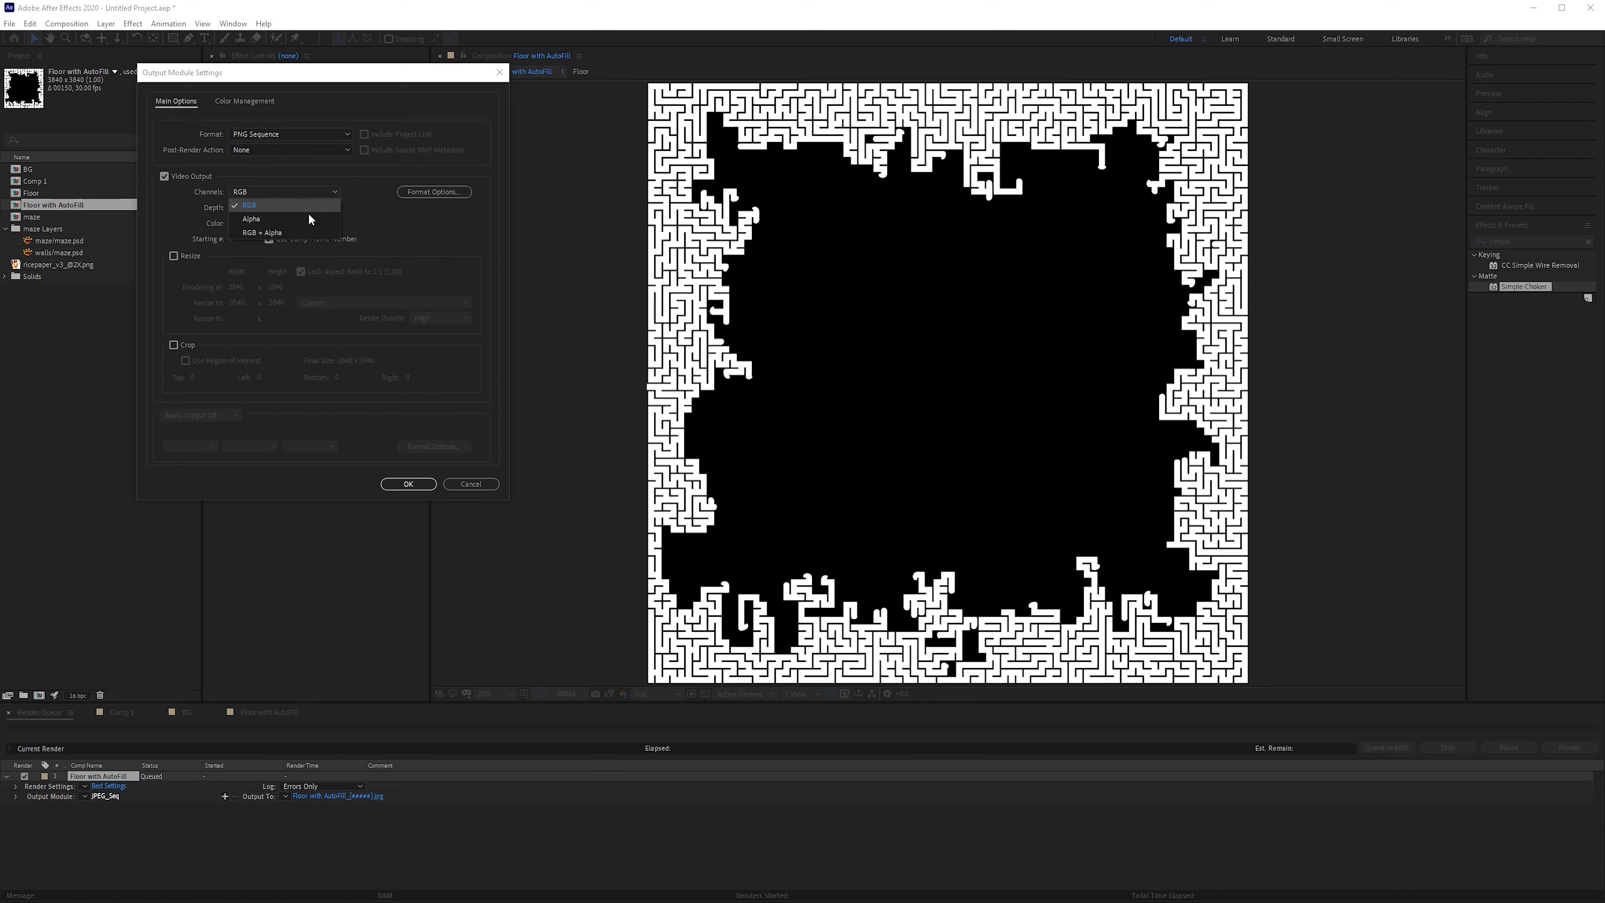
pyautogui.click(283, 234)
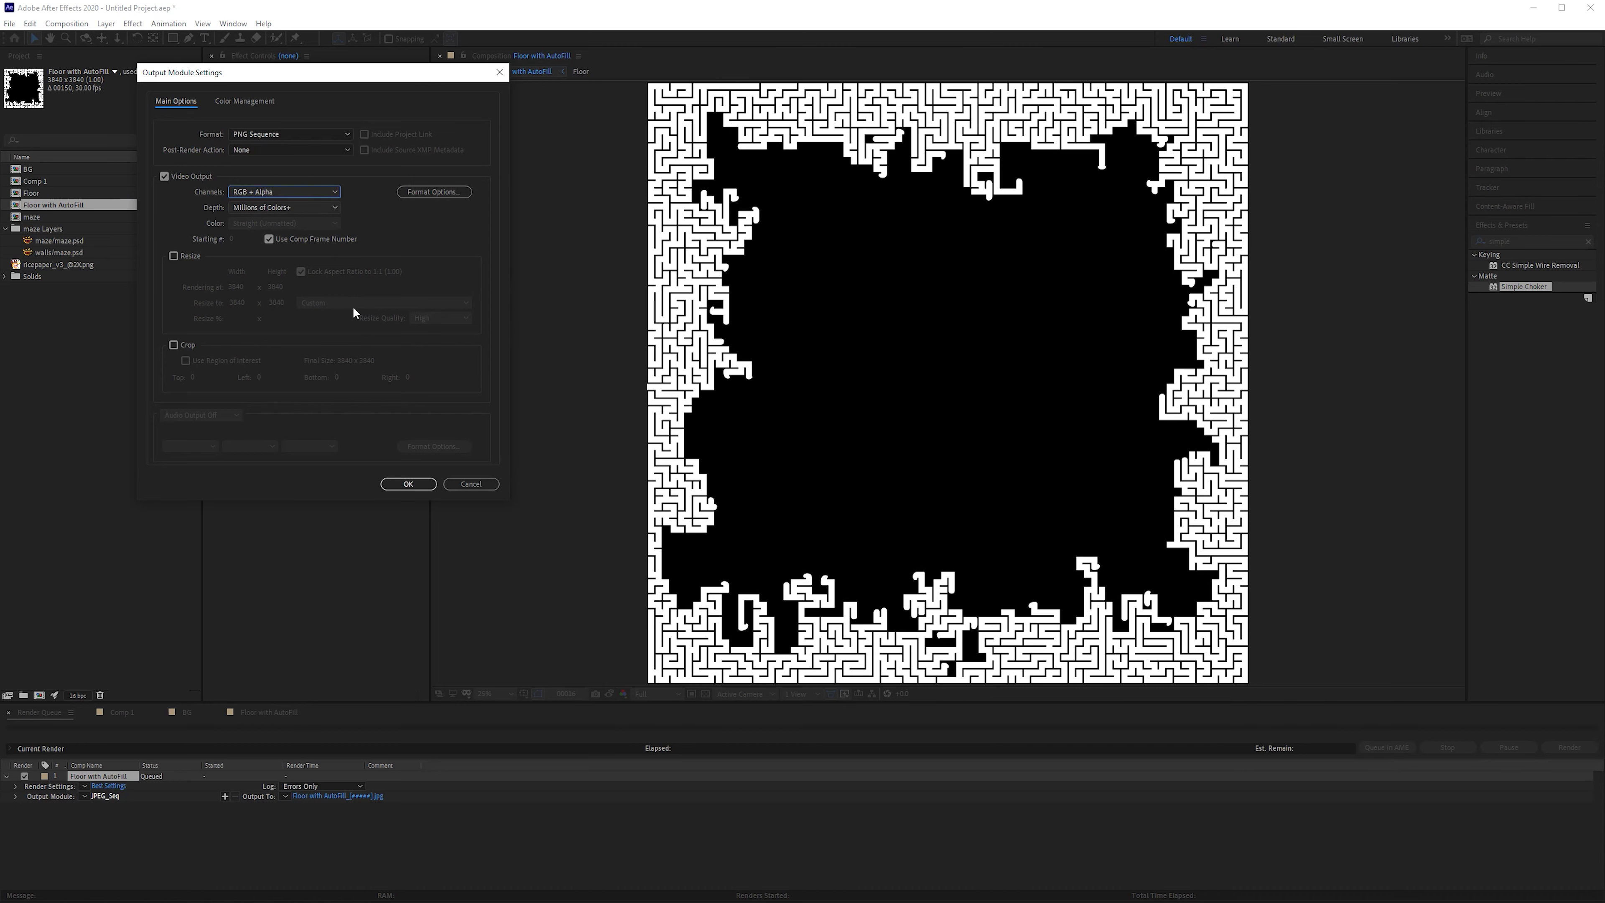
pyautogui.click(399, 487)
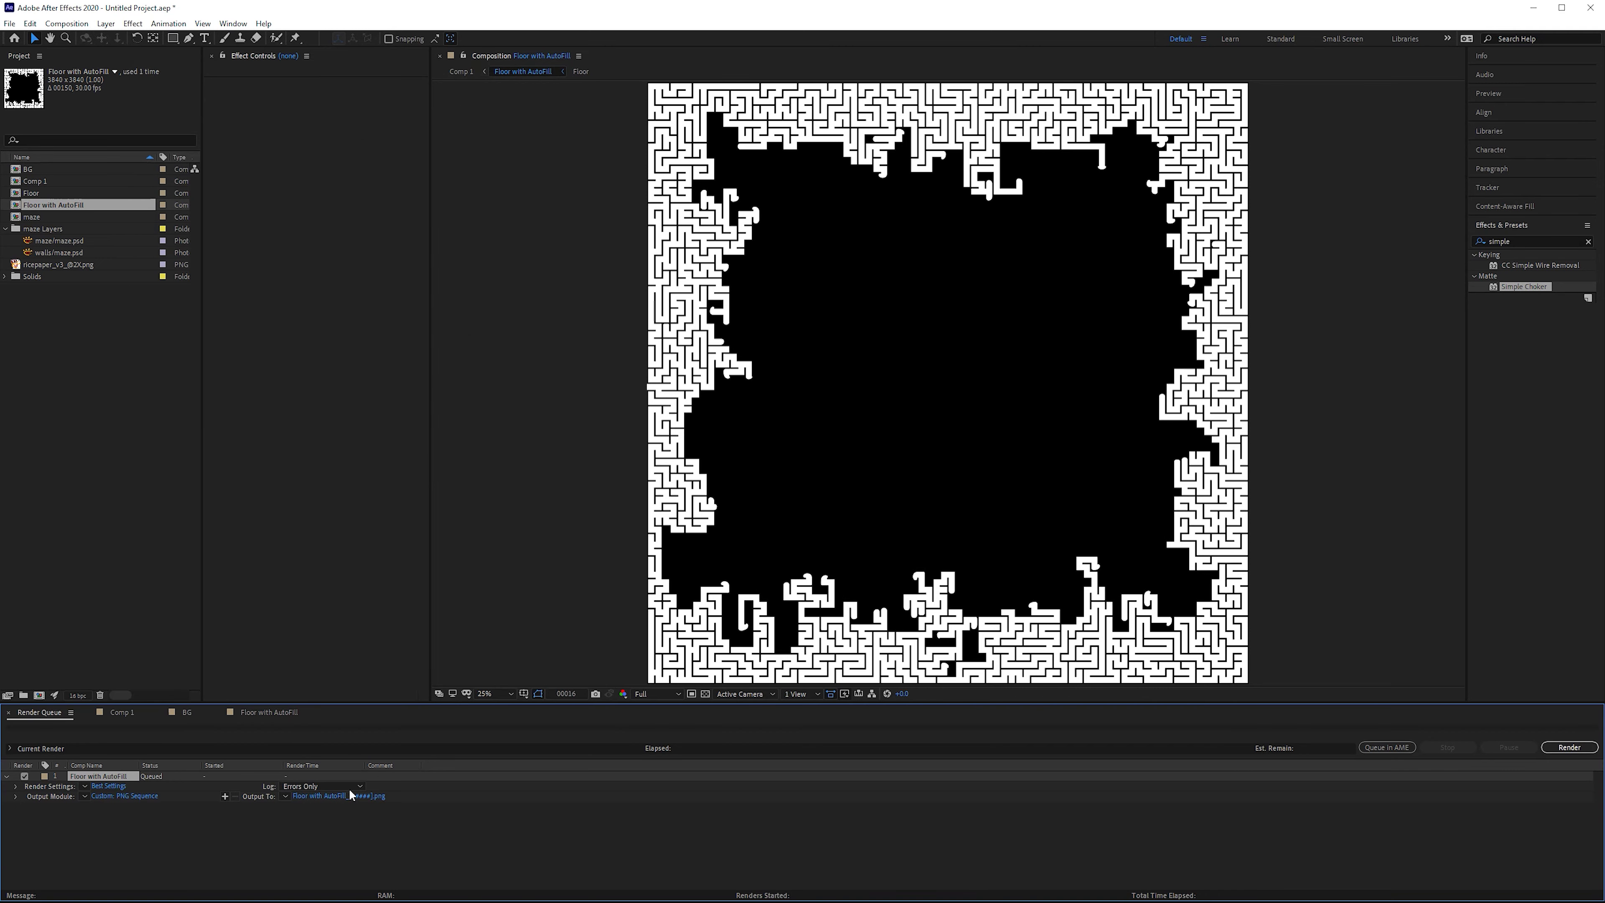
# - Save the render output into a new folder named autofill and render the PNG sequence
pyautogui.click(346, 797)
pyautogui.click(90, 84)
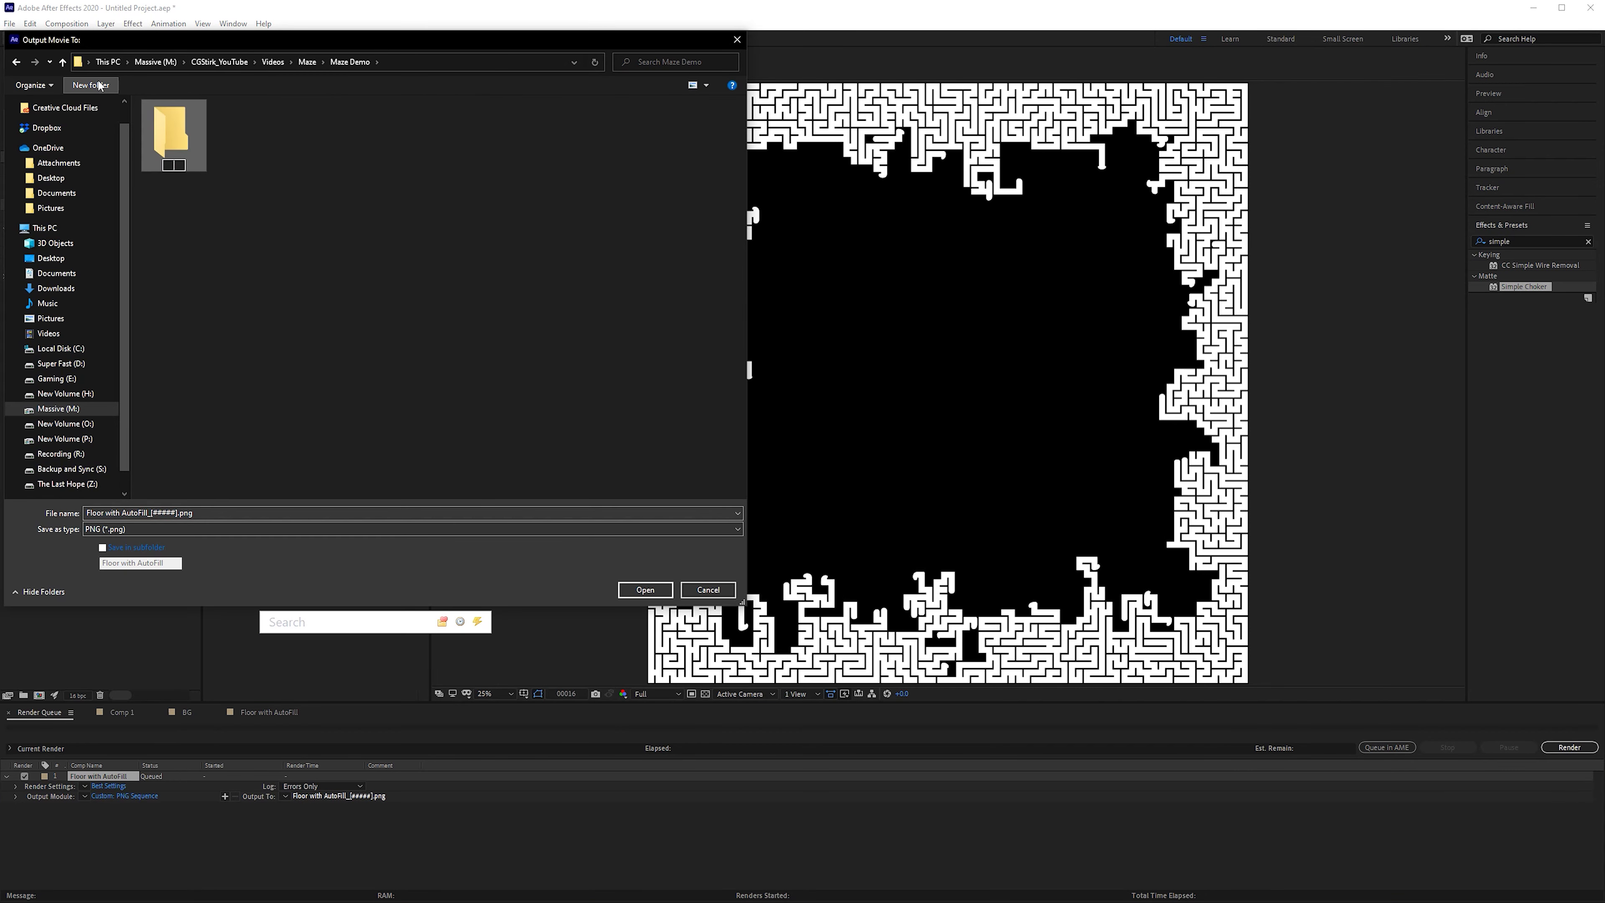
pyautogui.write('autofill')
pyautogui.press('Return')
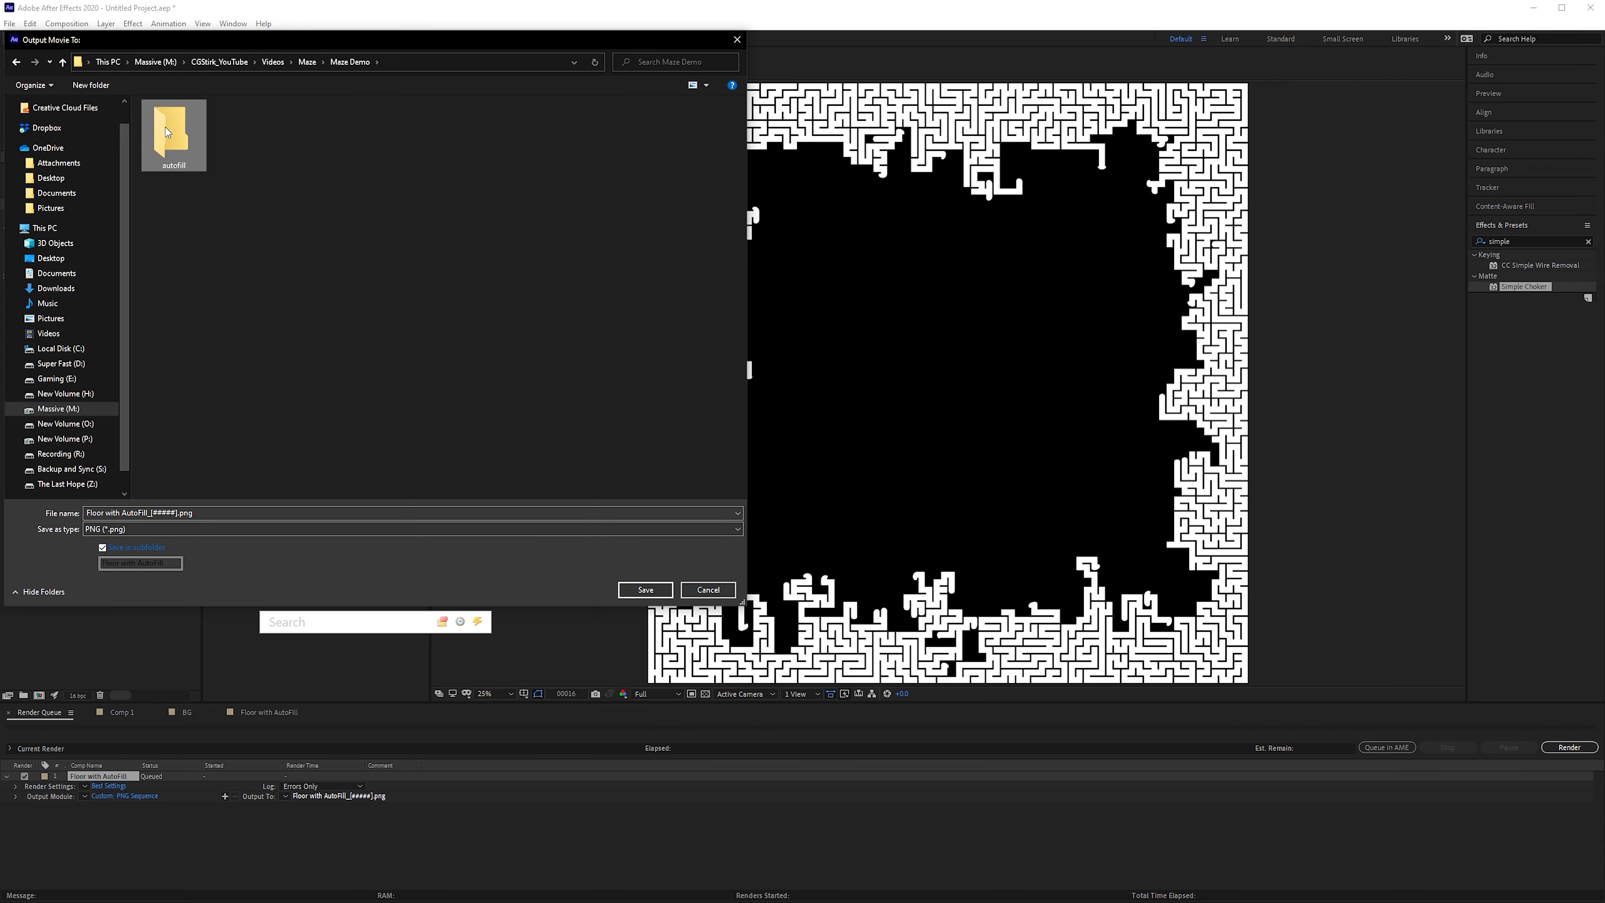
pyautogui.doubleClick(168, 131)
pyautogui.click(645, 590)
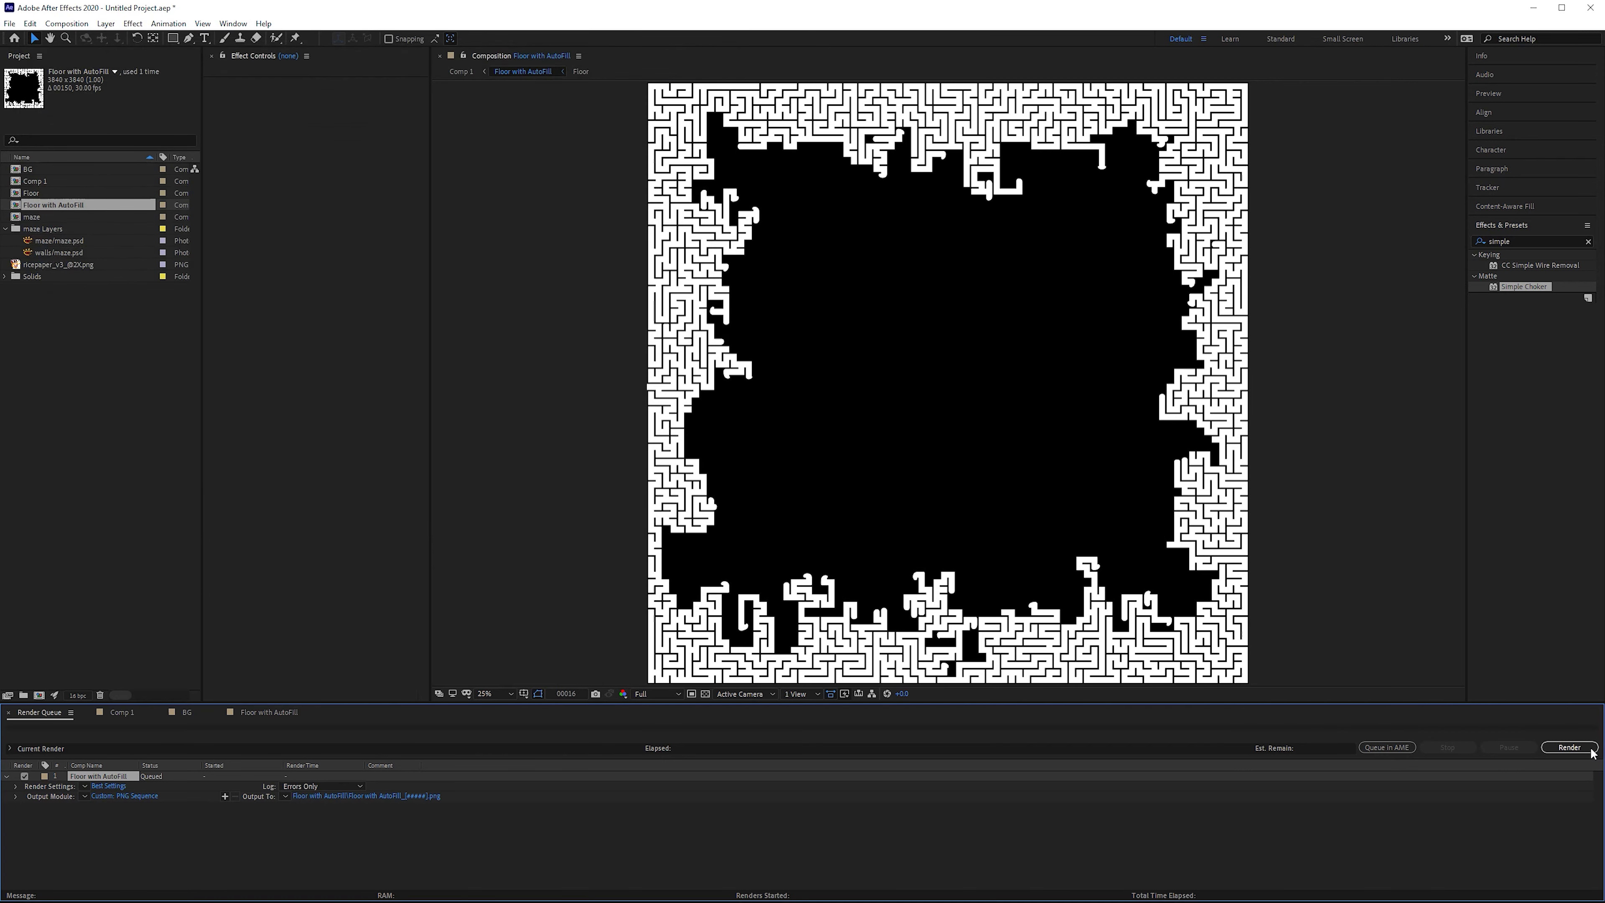
pyautogui.click(1569, 747)
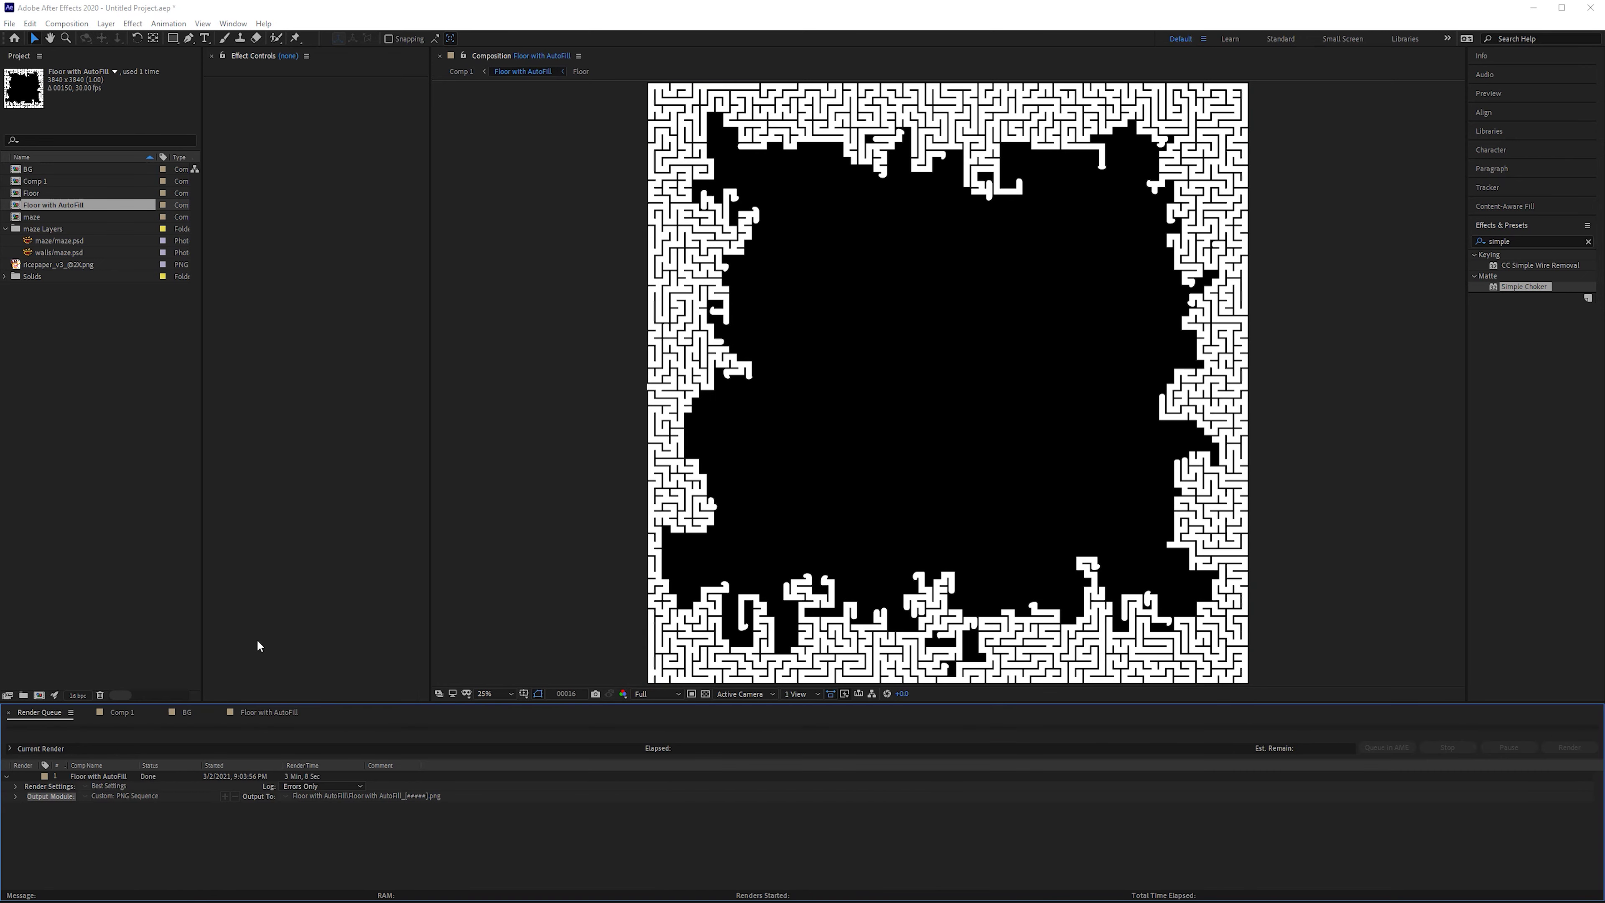
# - Import the rendered Floor with AutoFill PNG sequence from the autofill folder into the project
pyautogui.click(269, 712)
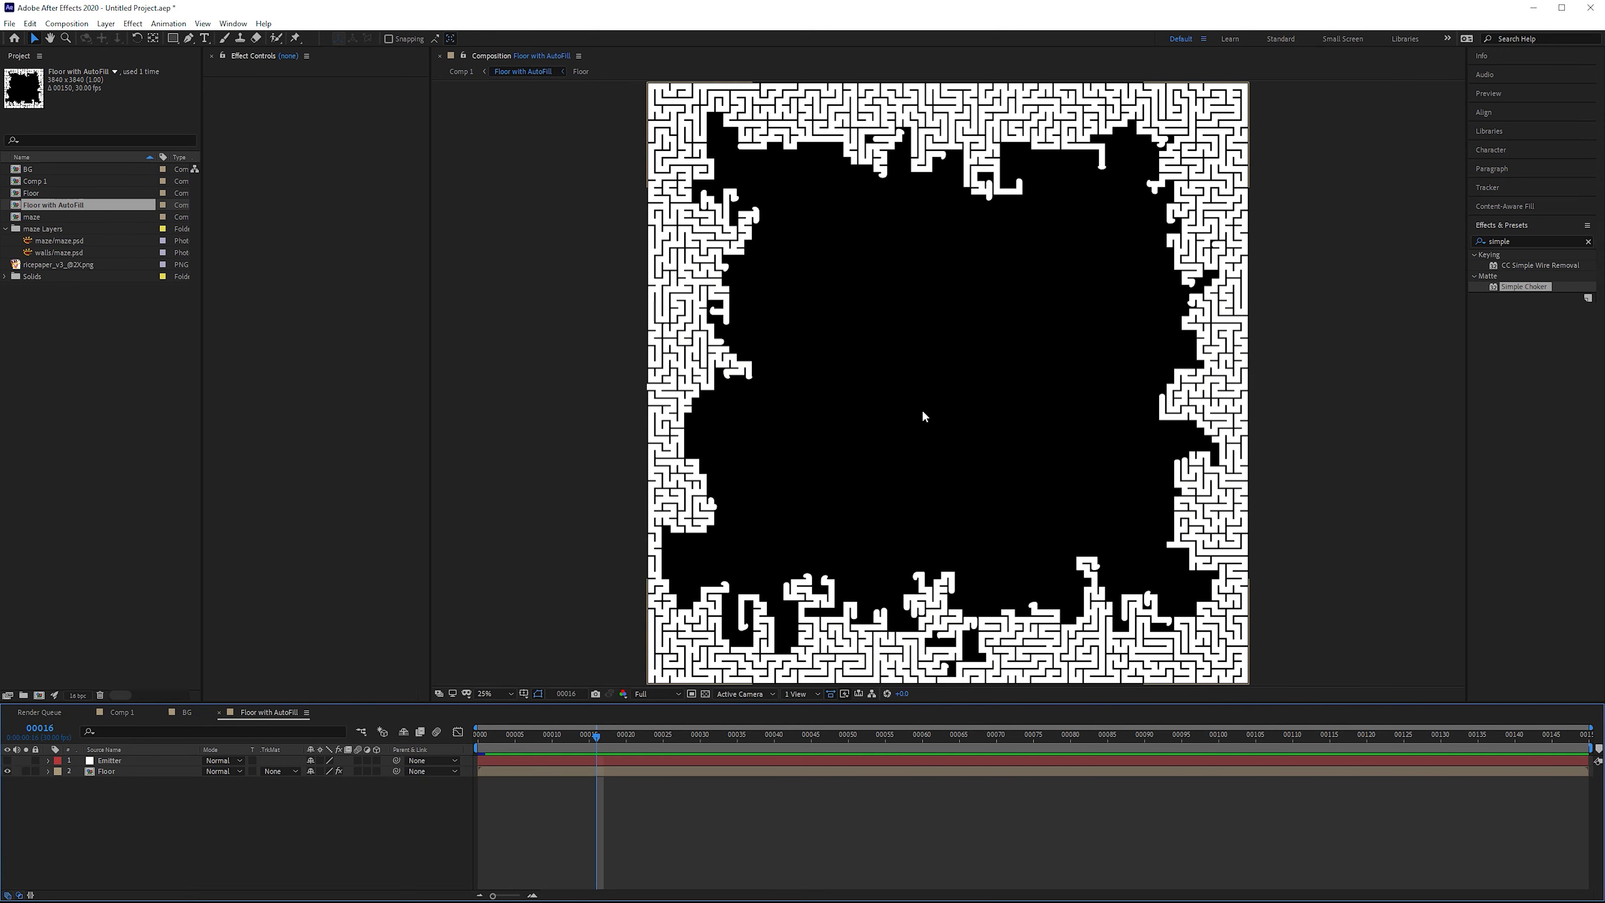
pyautogui.doubleClick(140, 330)
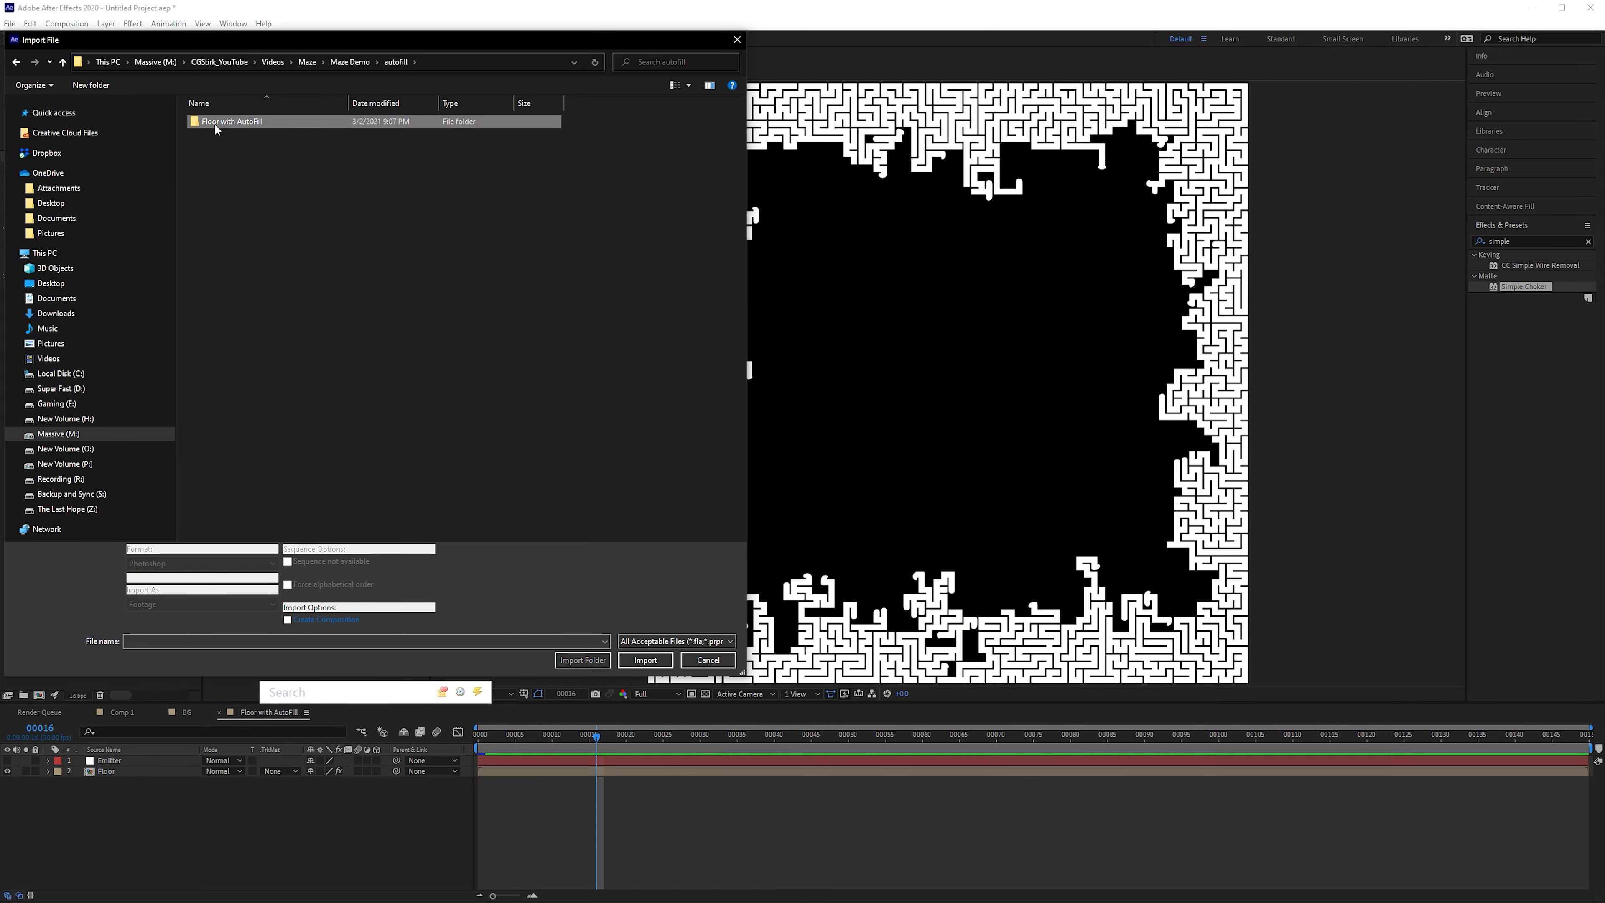
pyautogui.doubleClick(215, 122)
pyautogui.doubleClick(216, 118)
# - Interpret the imported PNG sequence at a frame rate of 30 frames per second
pyautogui.rightClick(94, 221)
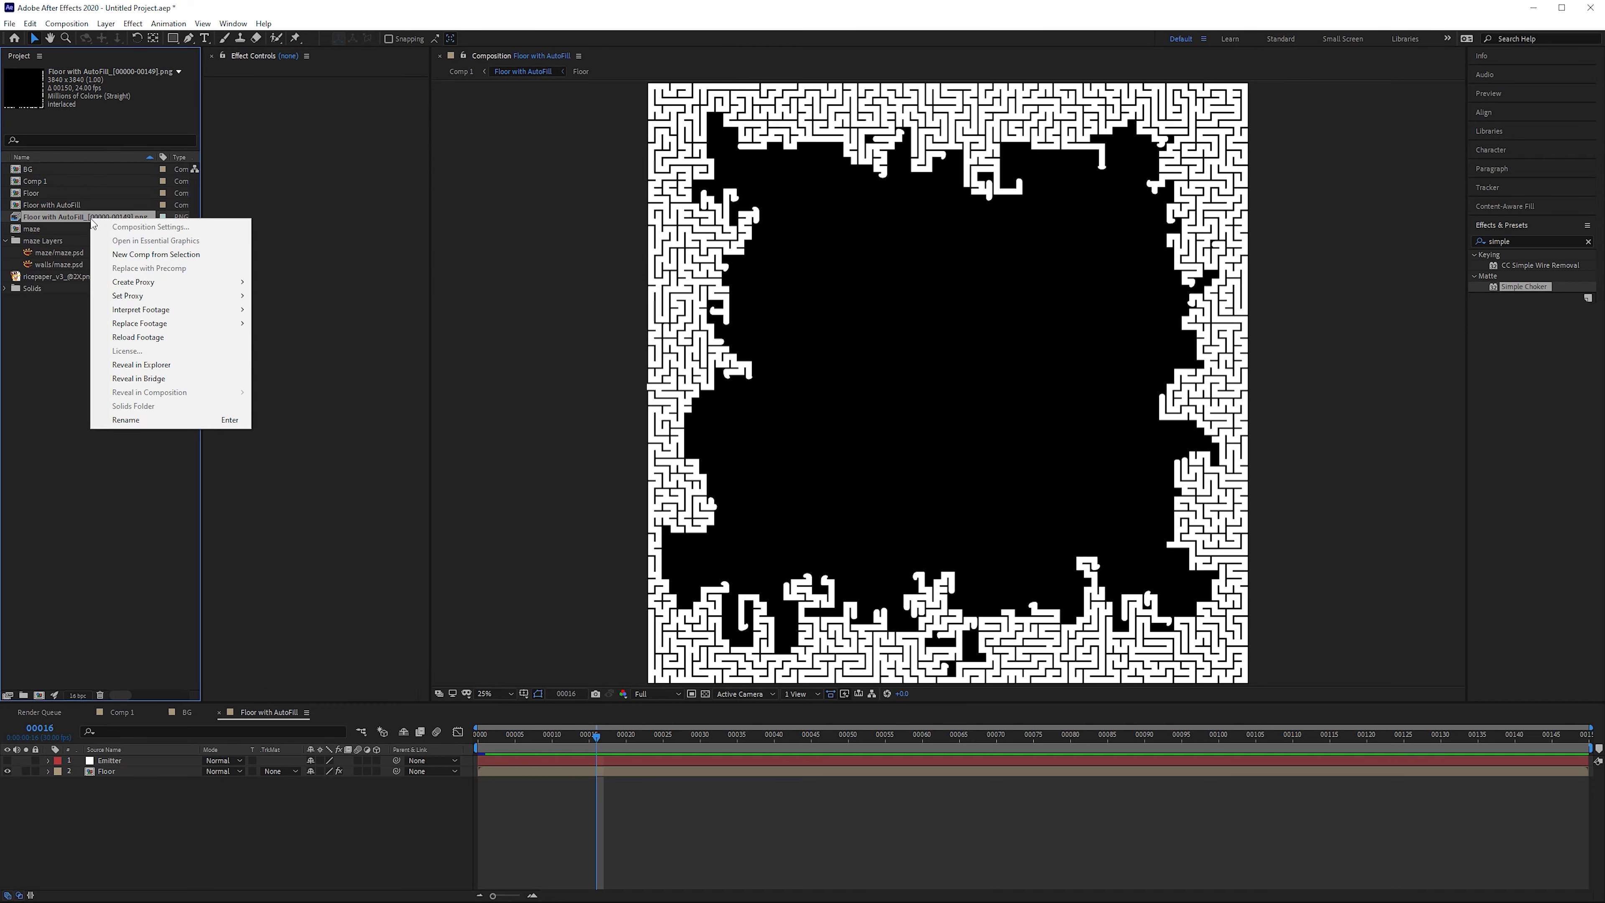
pyautogui.moveTo(166, 311)
pyautogui.click(284, 309)
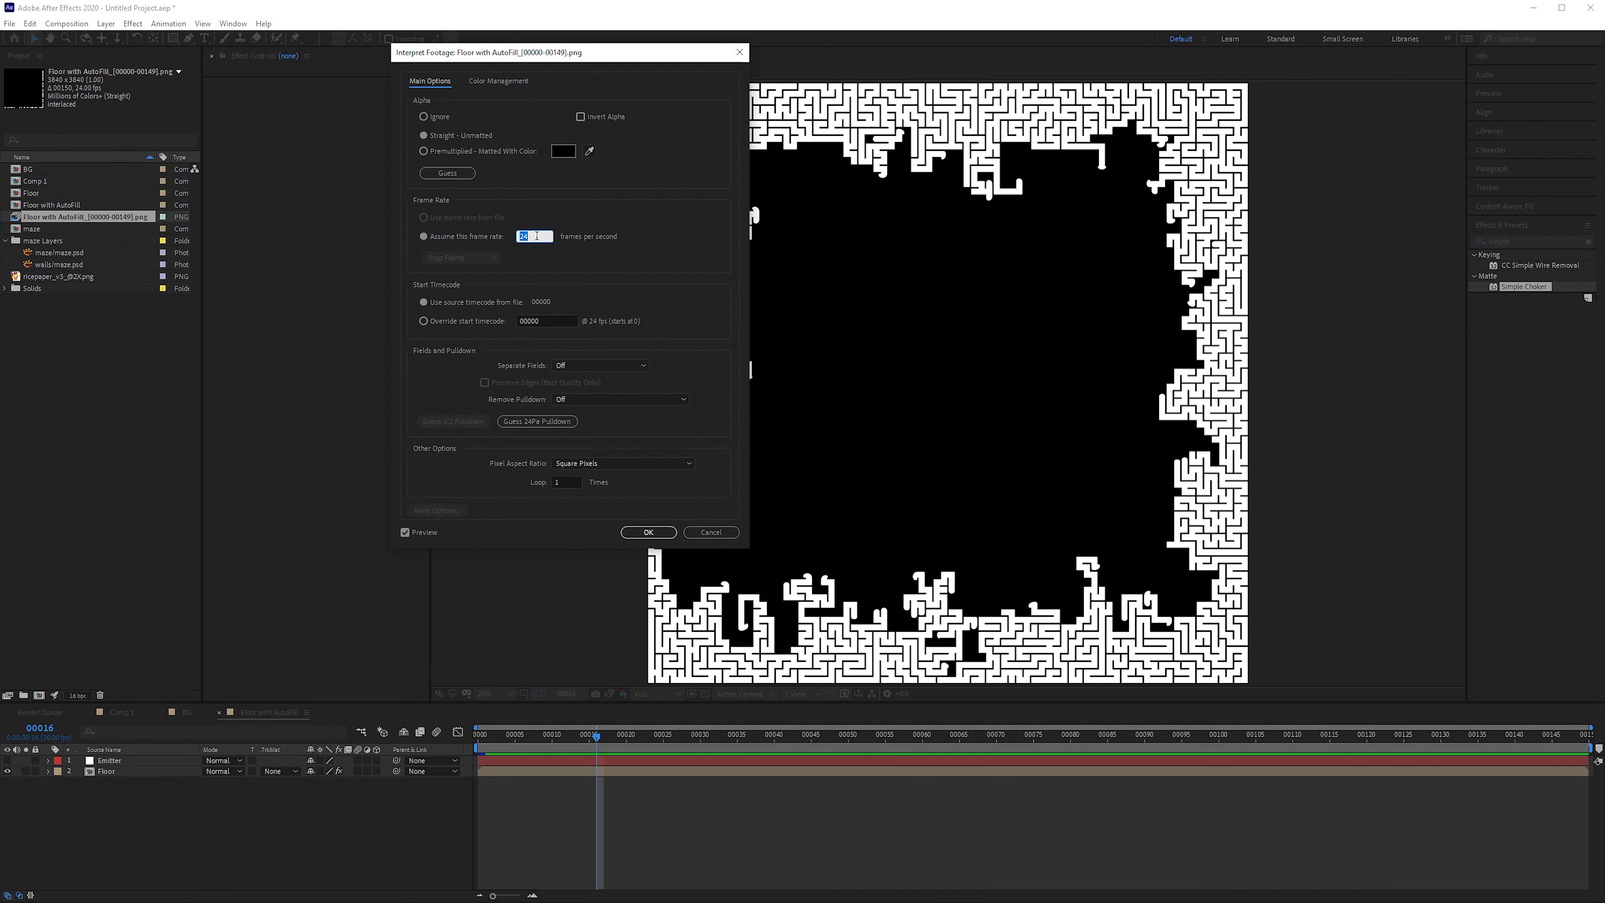
pyautogui.press('Tab')
pyautogui.click(662, 534)
# - Add the PNG sequence as the top layer of the Floor with AutoFill composition, hide its Floor layer, and return to Comp 1
pyautogui.moveTo(106, 219); pyautogui.dragTo(130, 762)
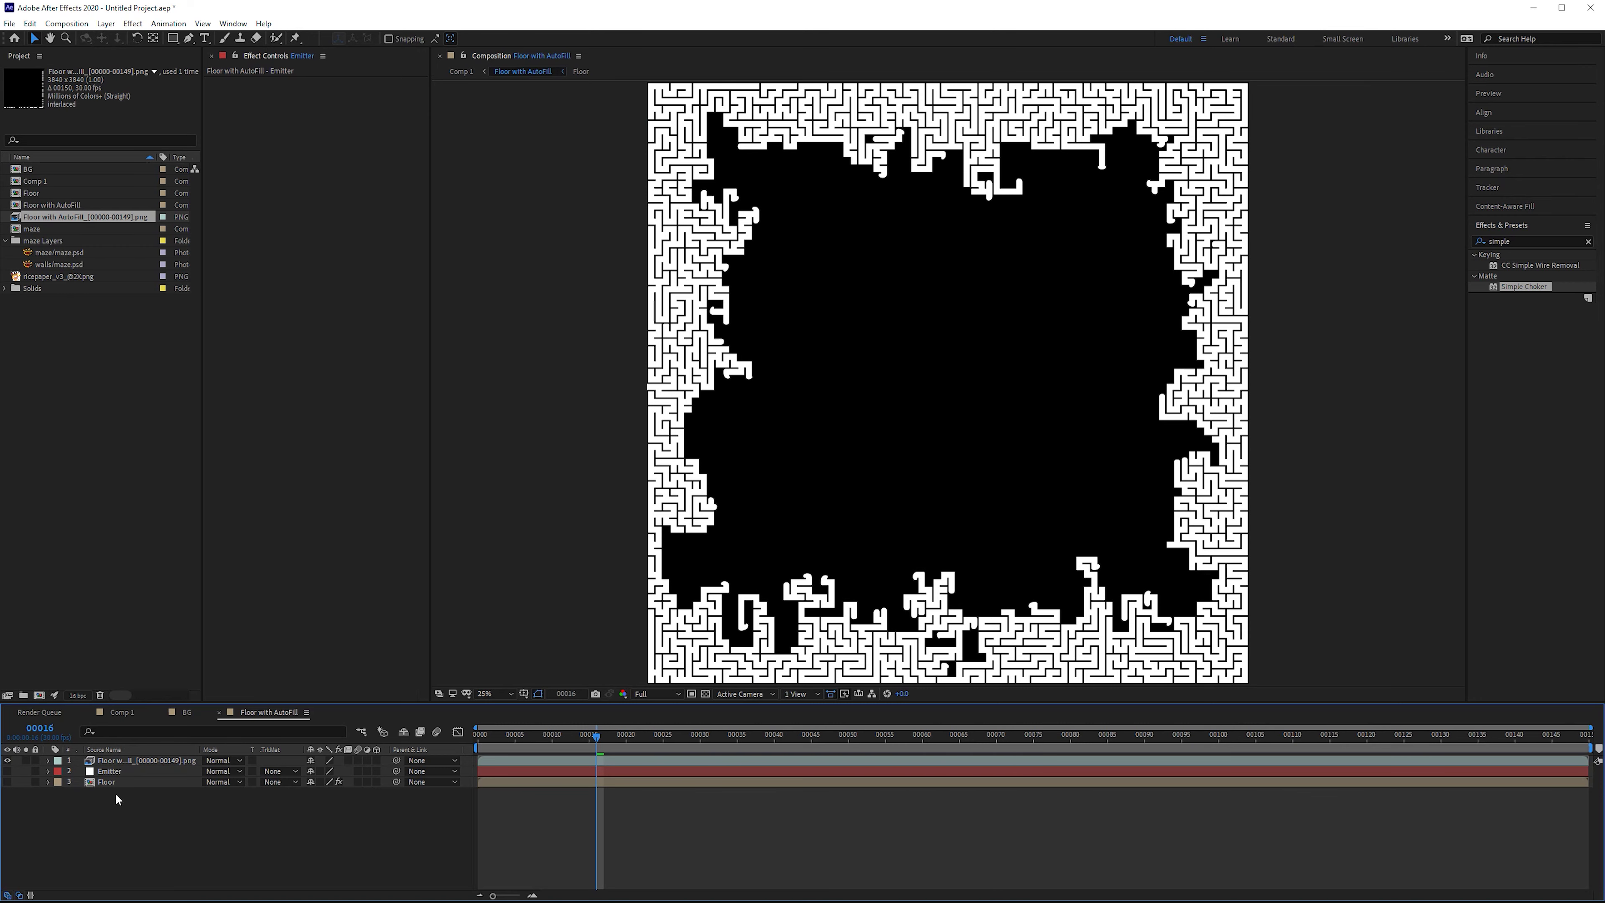
pyautogui.click(124, 714)
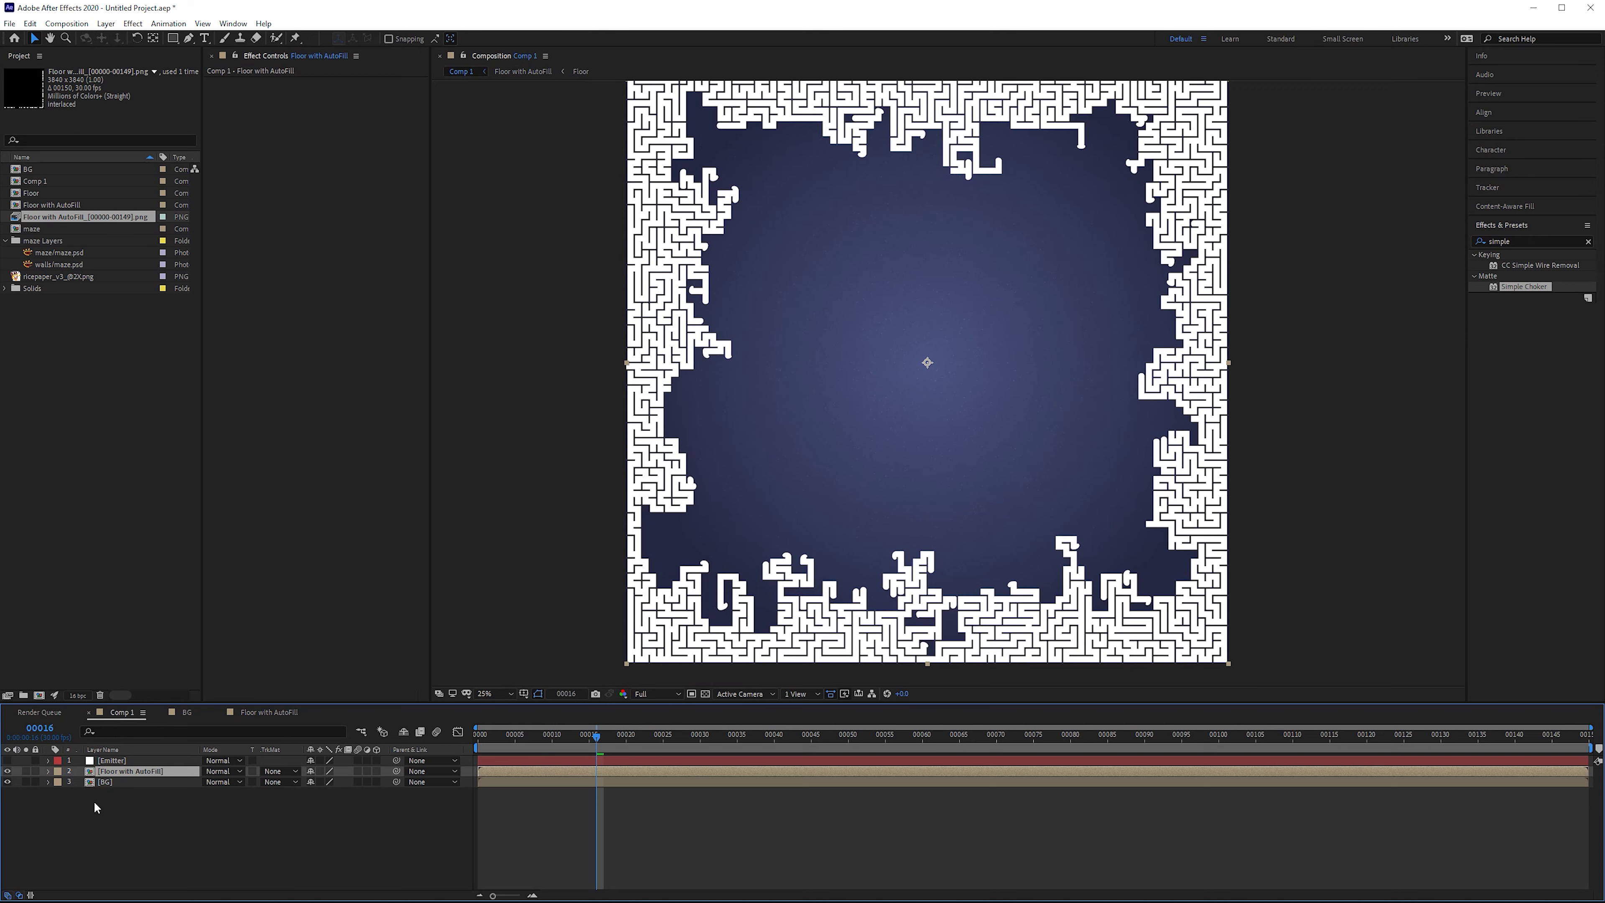
pyautogui.press('.')
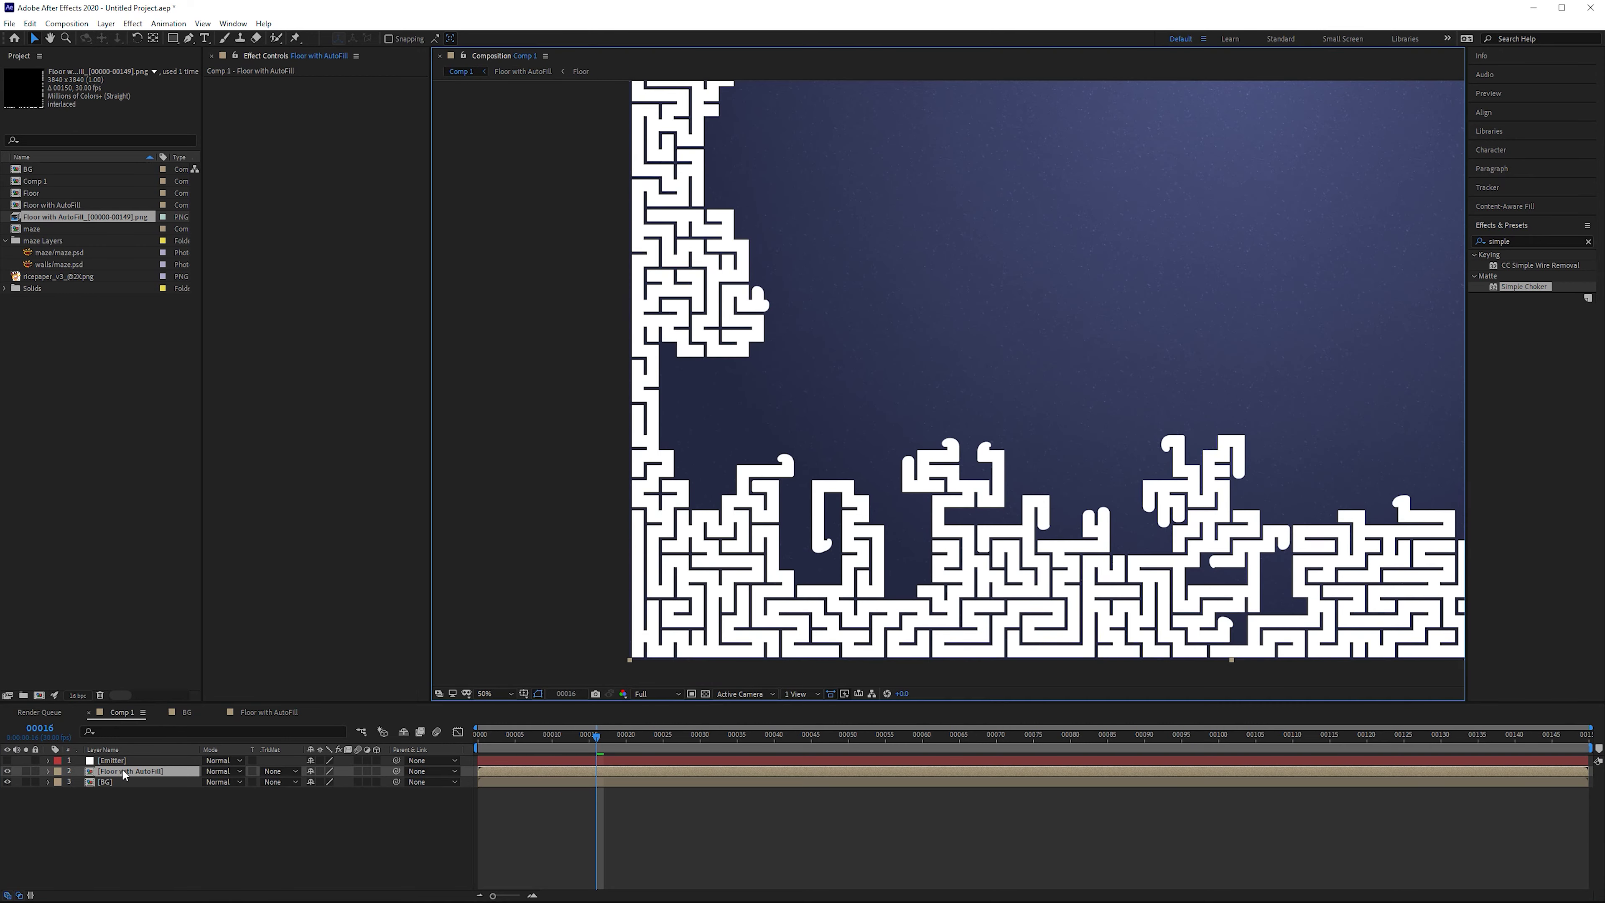
# - Hide the Floor with AutoFill layer, then duplicate the BG layer and name the copy Floor color
pyautogui.click(8, 771)
pyautogui.click(134, 781)
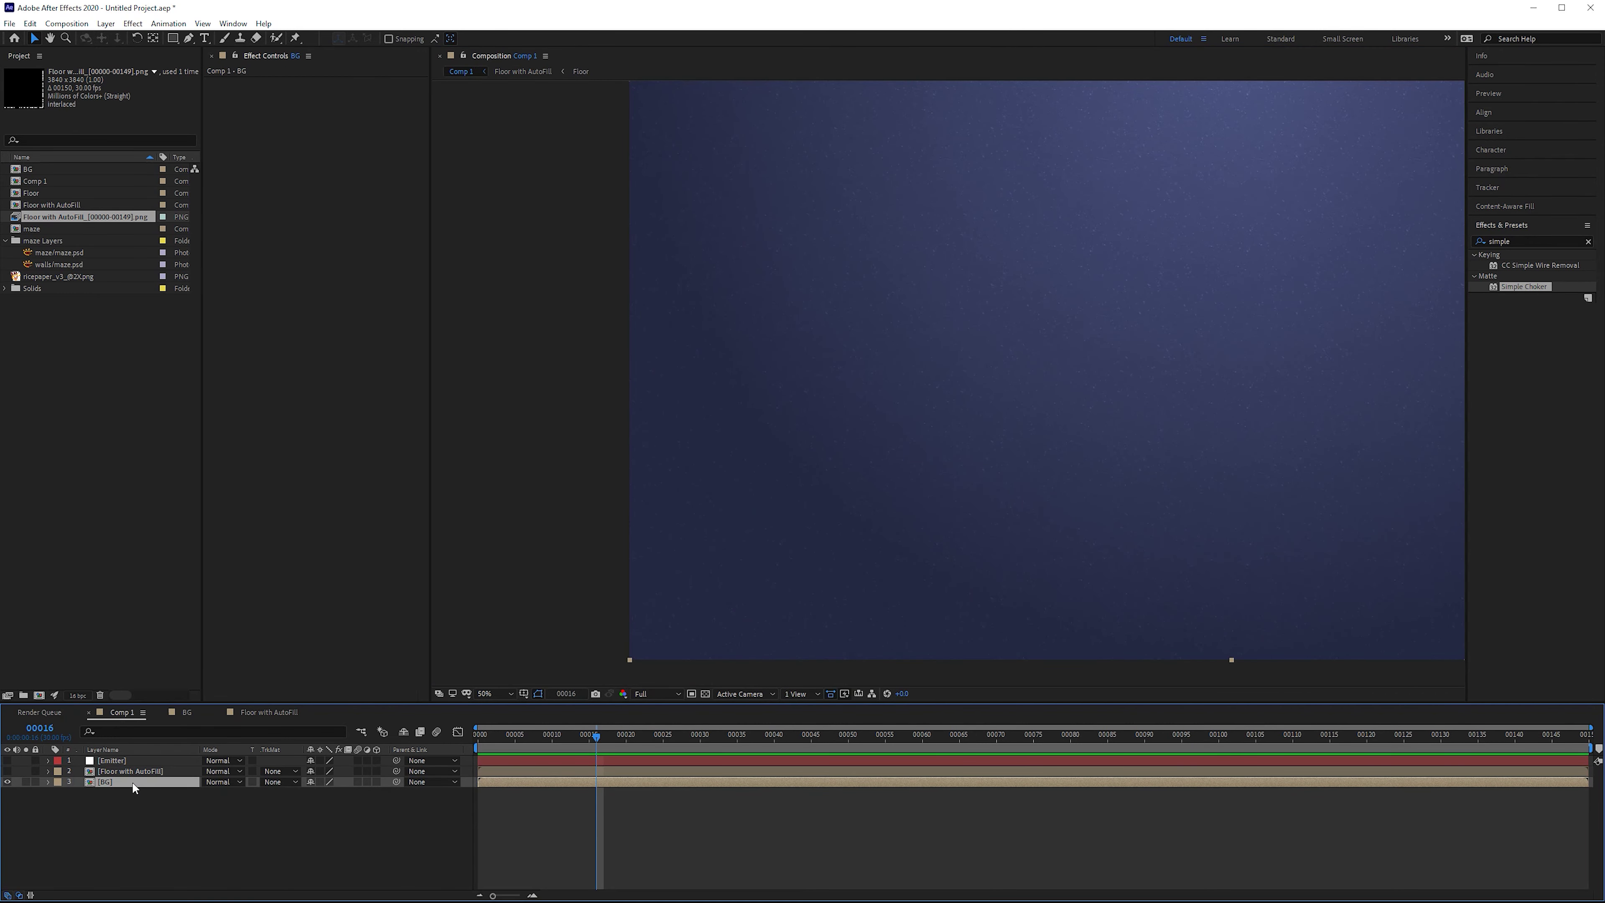
pyautogui.hotkey('ctrl', 'd')
pyautogui.press('Return')
pyautogui.write('Floor color')
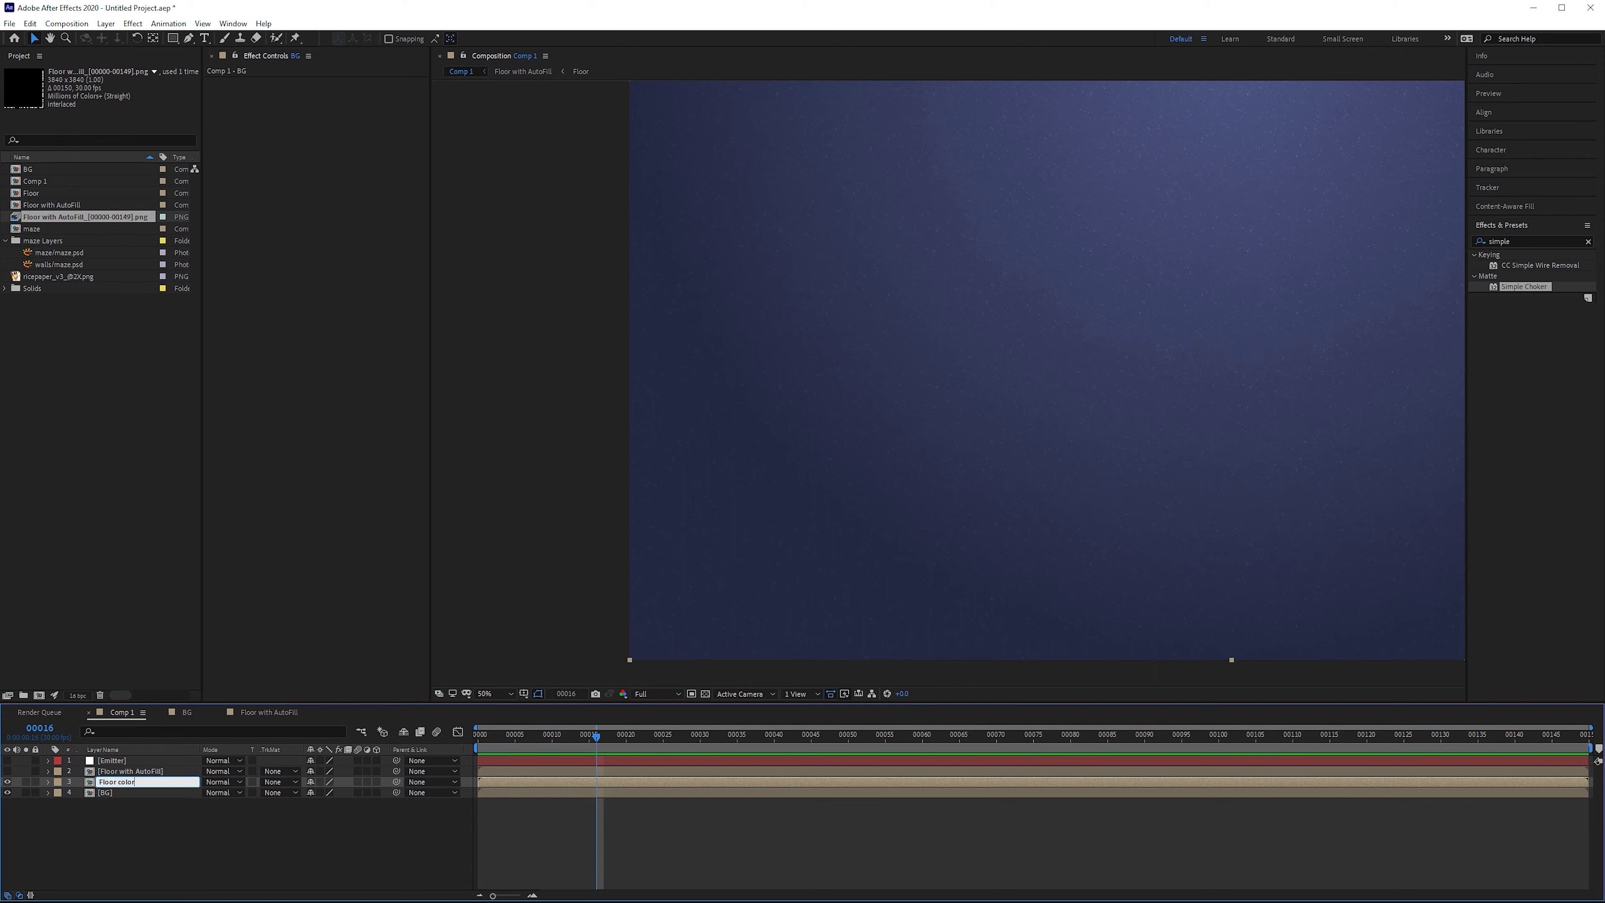
pyautogui.press('Return')
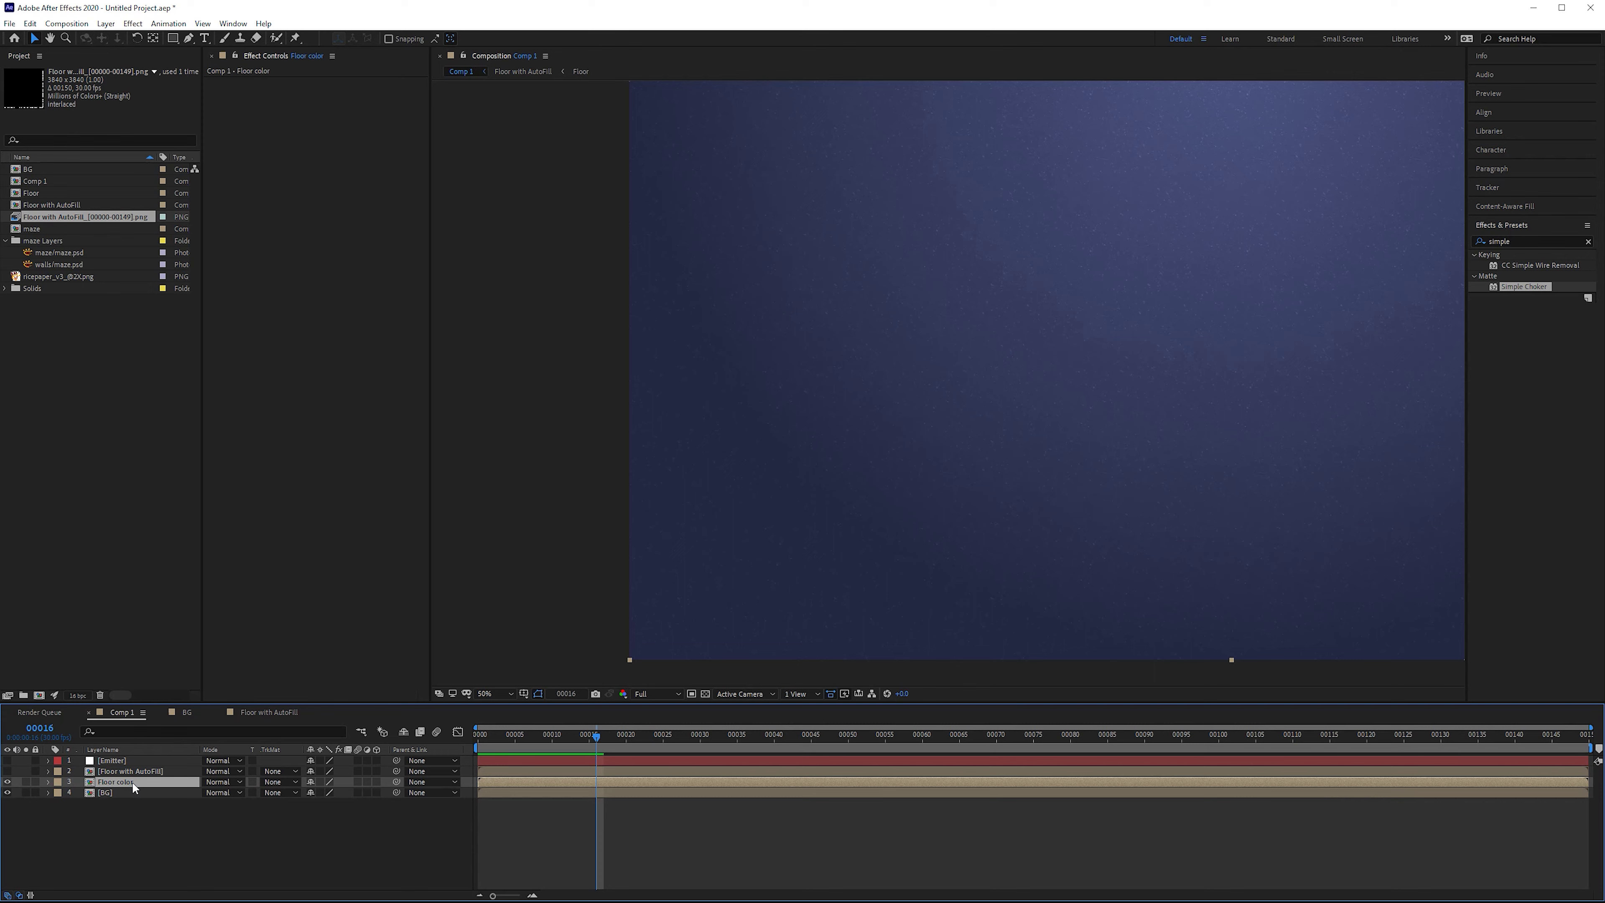
# - Apply the Curves effect to the Floor color layer and pull the RGB curve's midpoint slightly down to darken it
pyautogui.doubleClick(1527, 240)
pyautogui.write('curves')
pyautogui.moveTo(1524, 298); pyautogui.dragTo(314, 218)
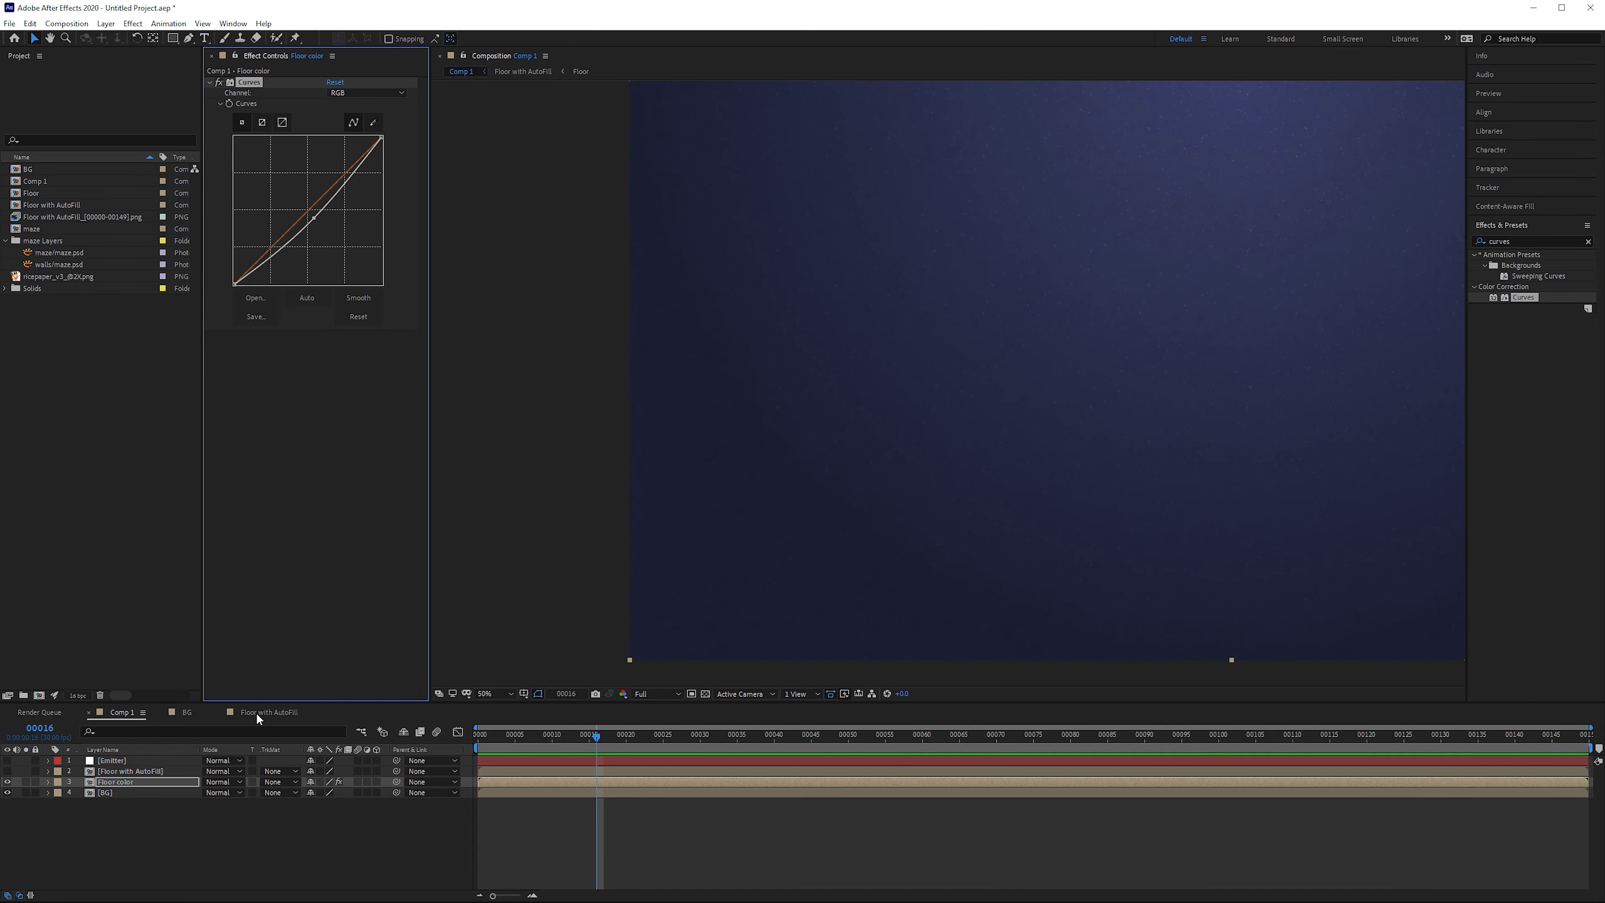
# - Set the Floor color layer's track matte to Alpha Matte using Floor with AutoFill, and inspect the growing floor at frame 25
pyautogui.click(280, 782)
pyautogui.click(323, 815)
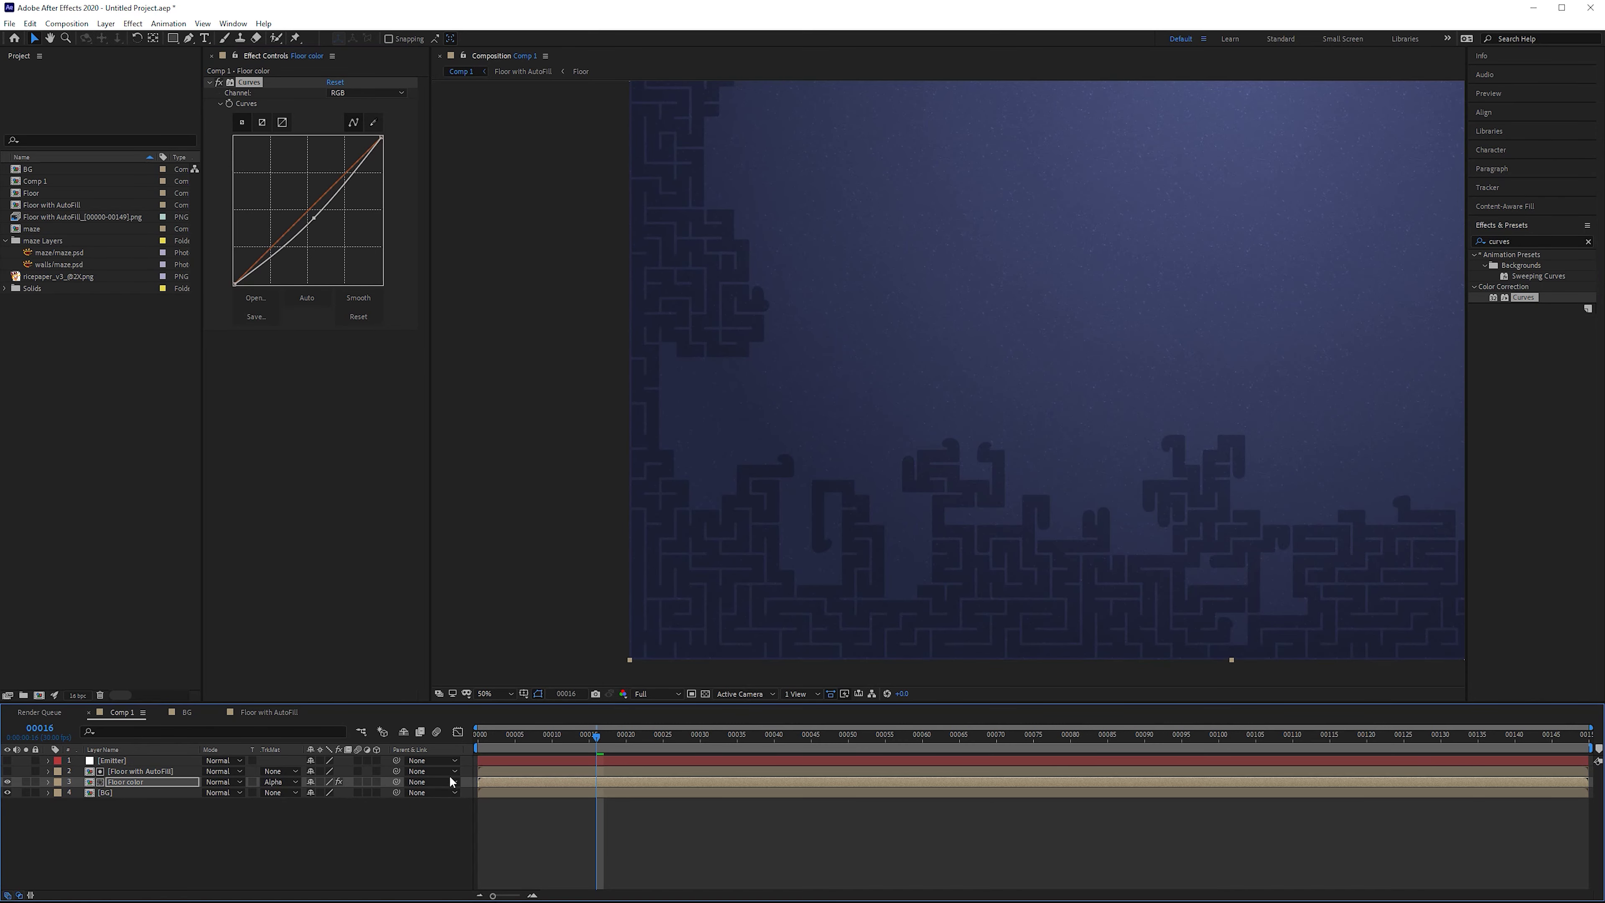
pyautogui.moveTo(823, 362); pyautogui.dragTo(741, 431)
pyautogui.moveTo(602, 743); pyautogui.dragTo(663, 739)
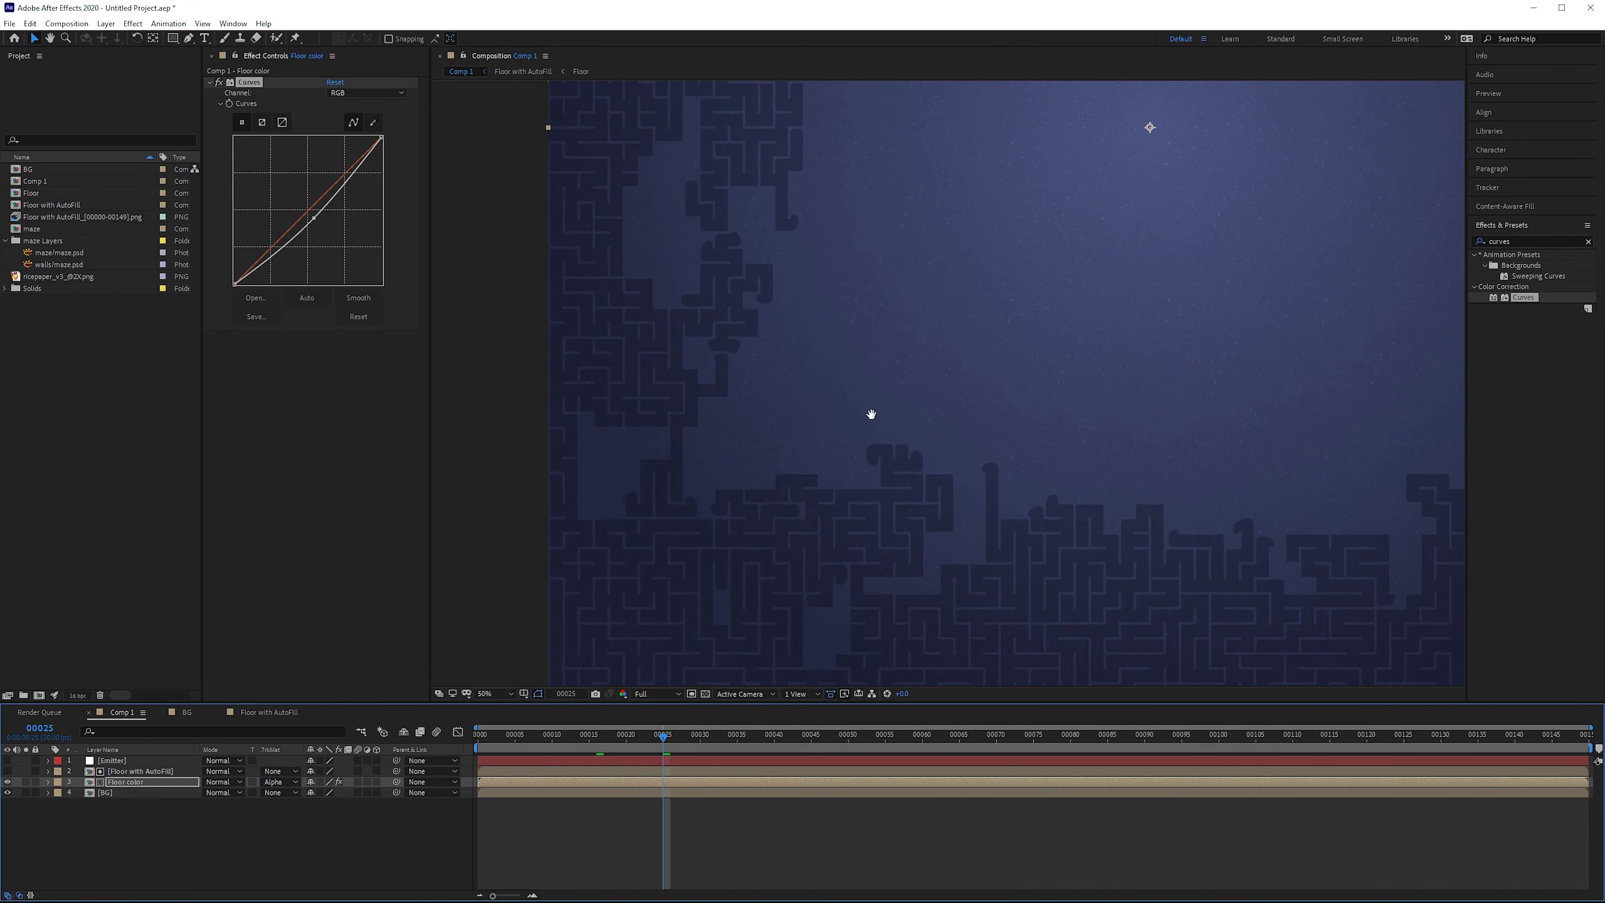
pyautogui.scroll(4, 861, 341)
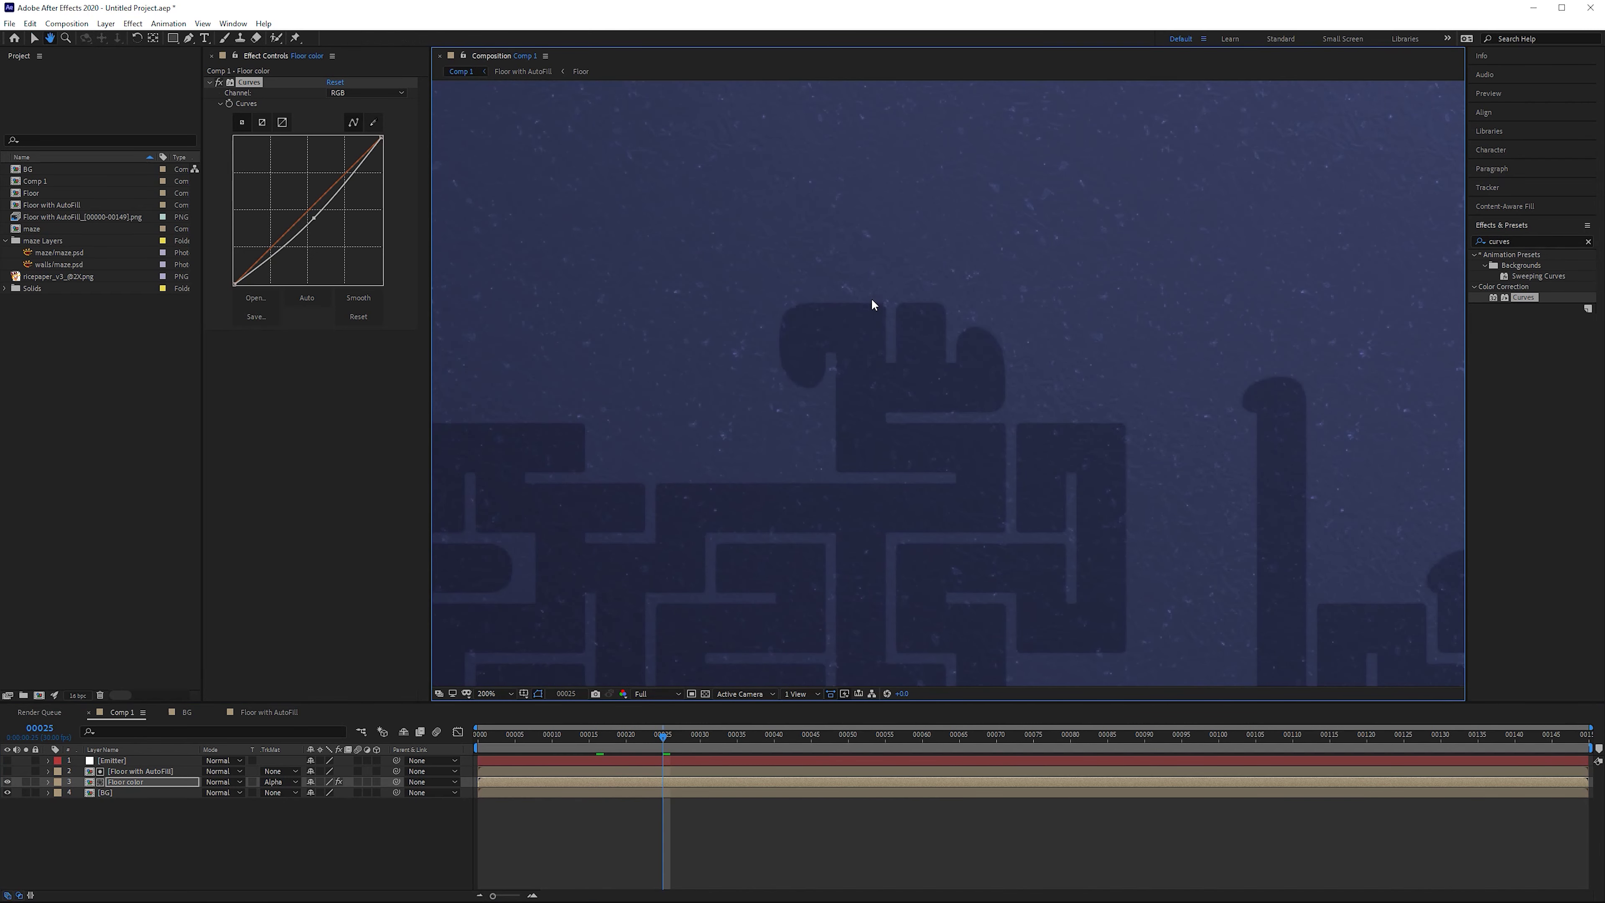
pyautogui.press('v')
pyautogui.moveTo(794, 383); pyautogui.dragTo(857, 366)
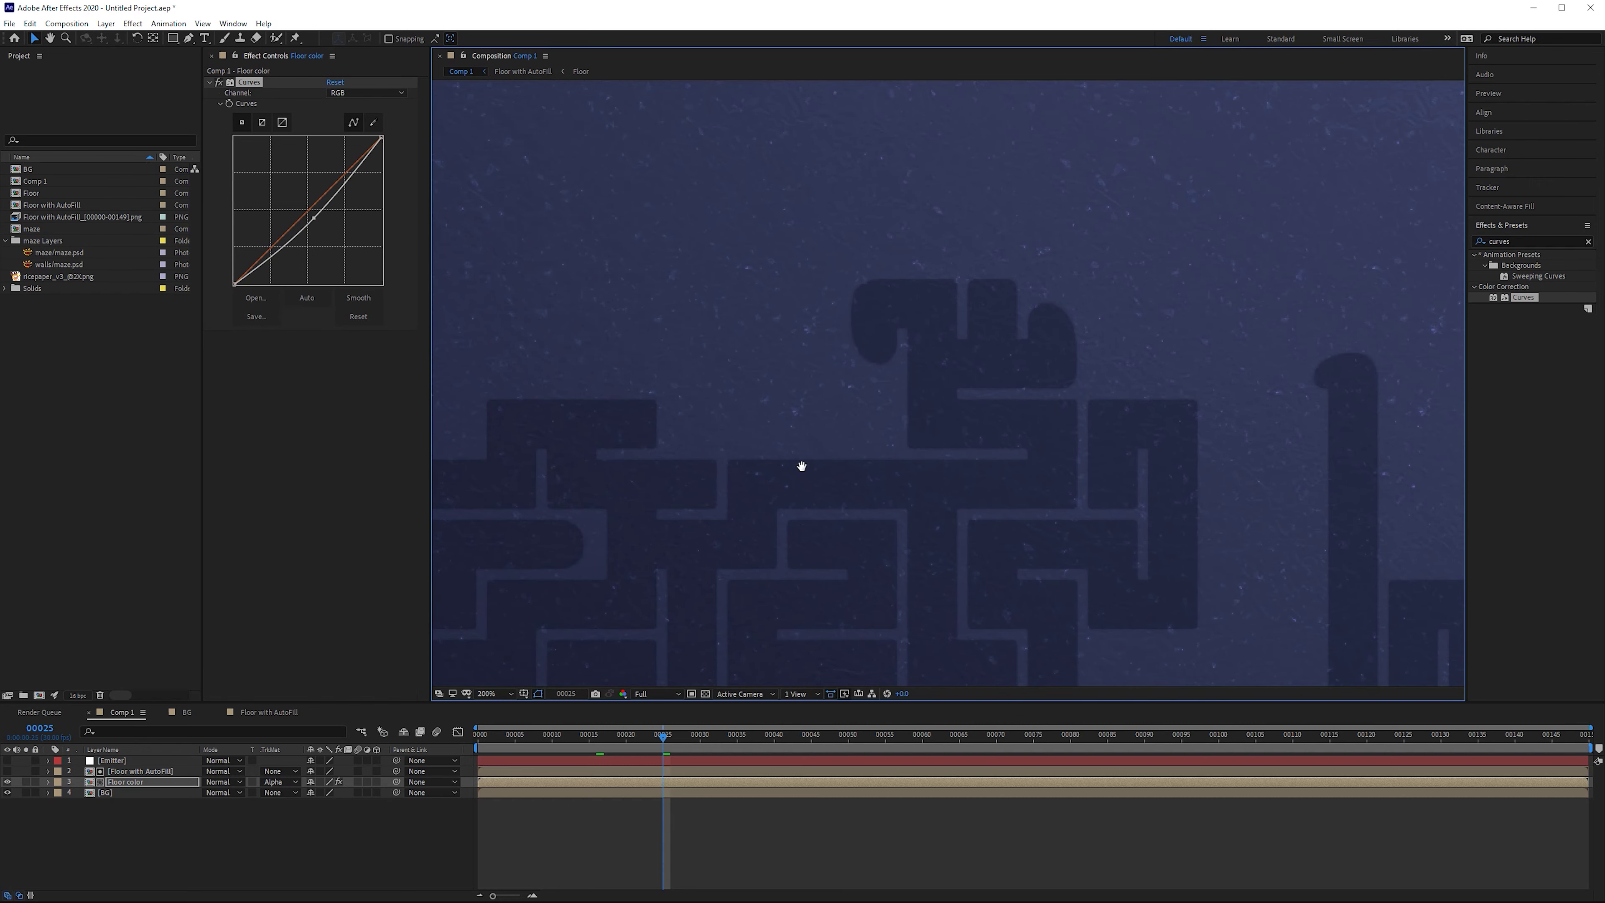
pyautogui.hscroll(-2, 772, 387)
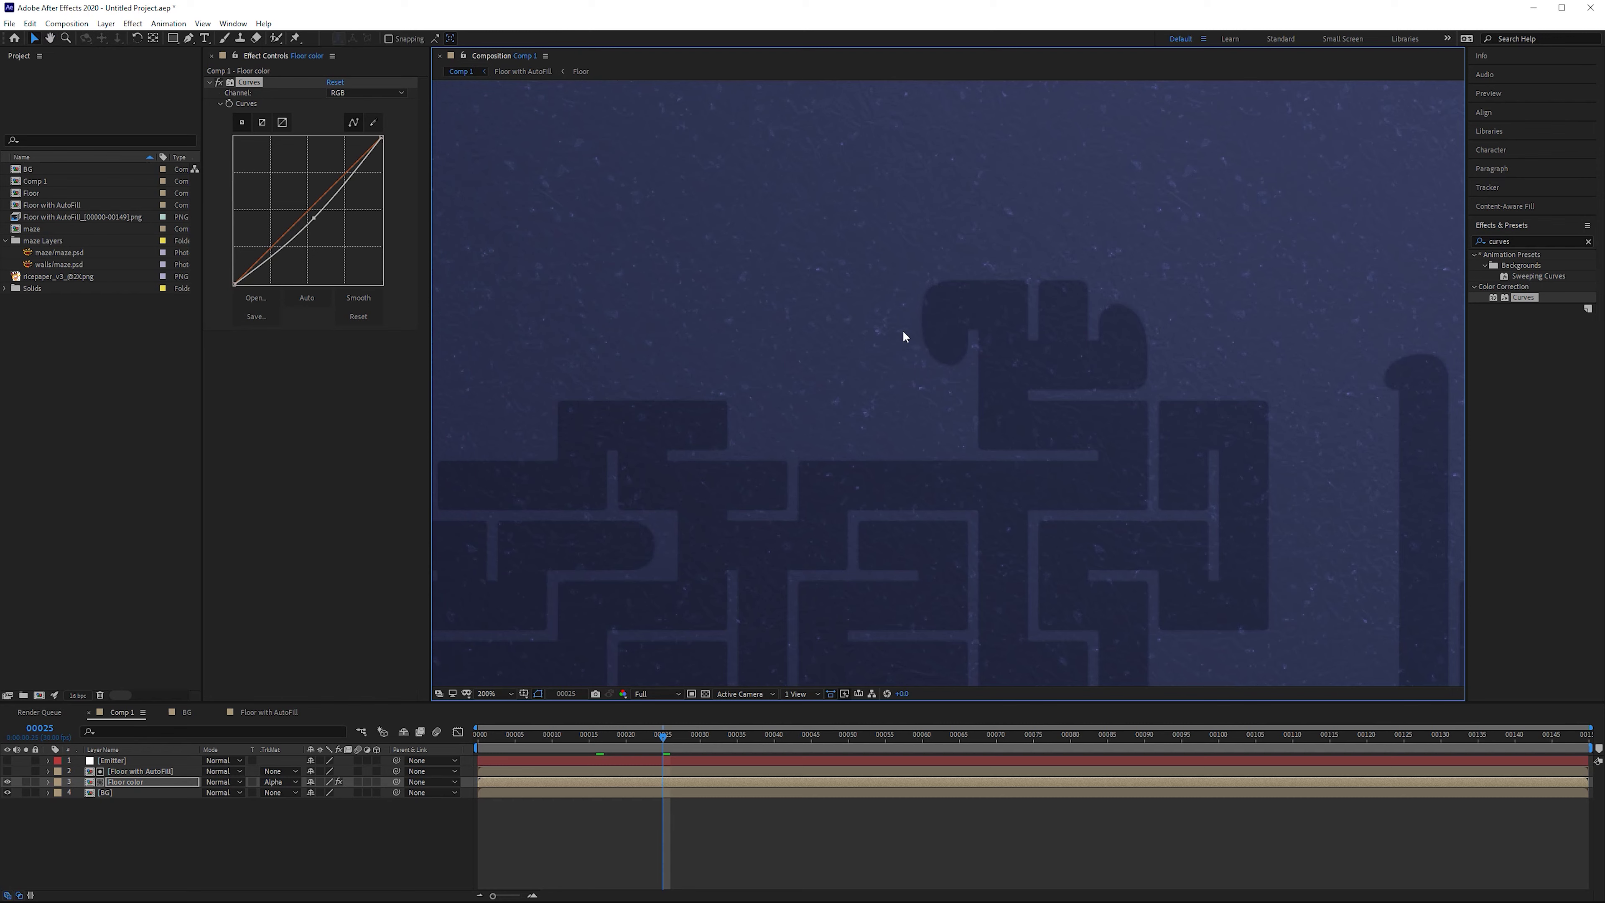
# - Duplicate the Floor color and Floor with AutoFill pair and shift the upper copies about one frame later
pyautogui.click(148, 781)
pyautogui.keyDown('shift'); pyautogui.click(141, 772); pyautogui.keyUp('shift')
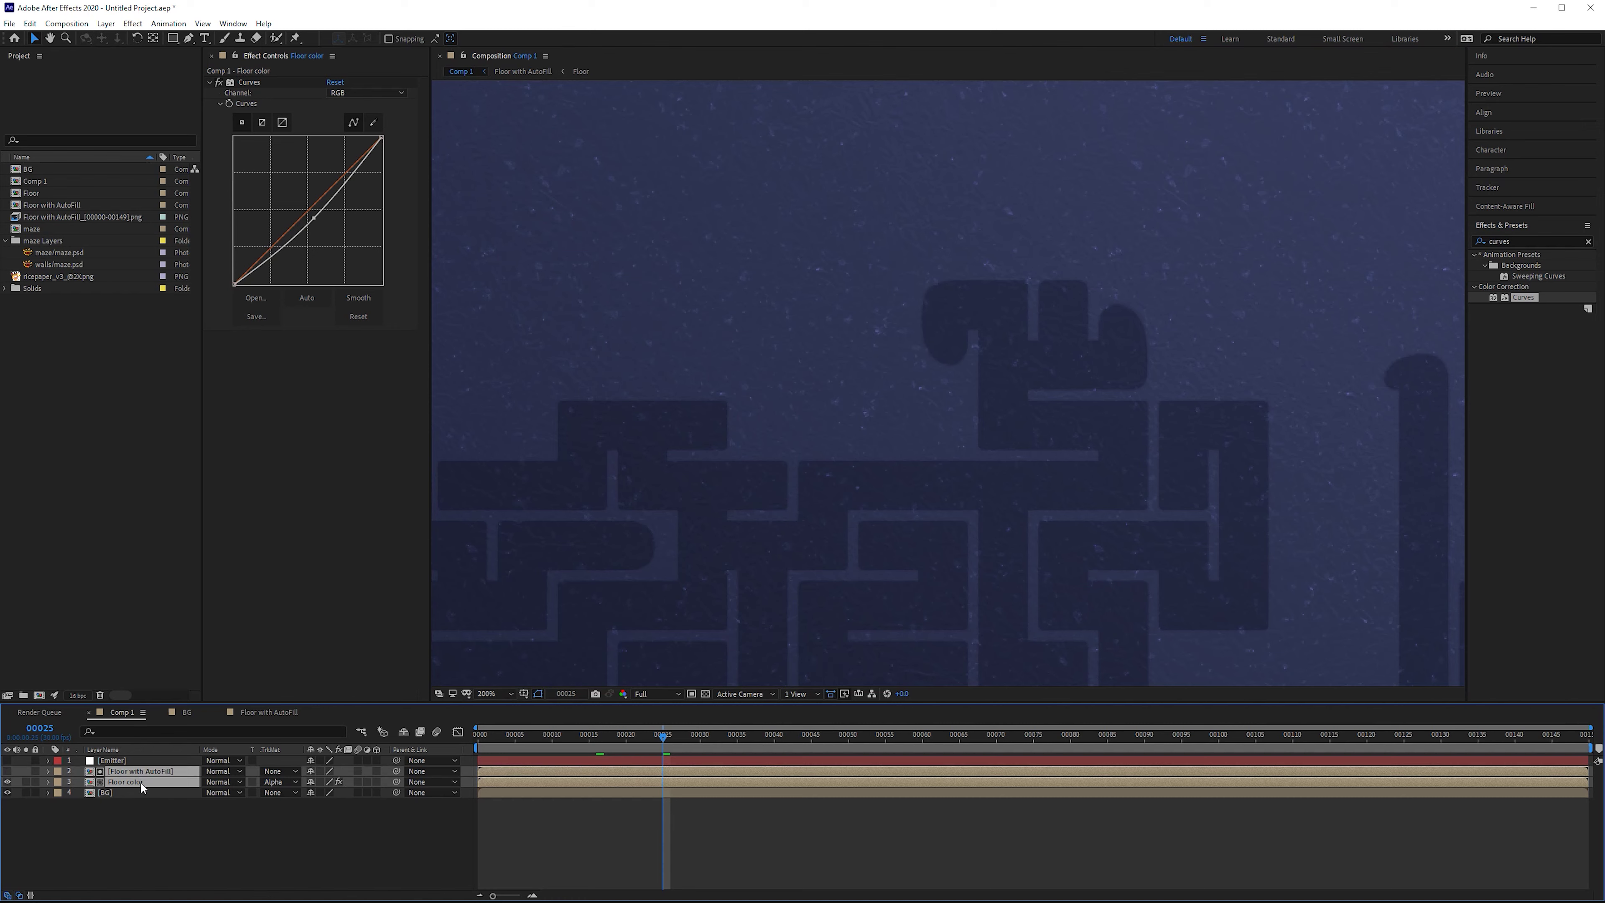
pyautogui.hotkey('ctrl', 'd')
pyautogui.click(177, 850)
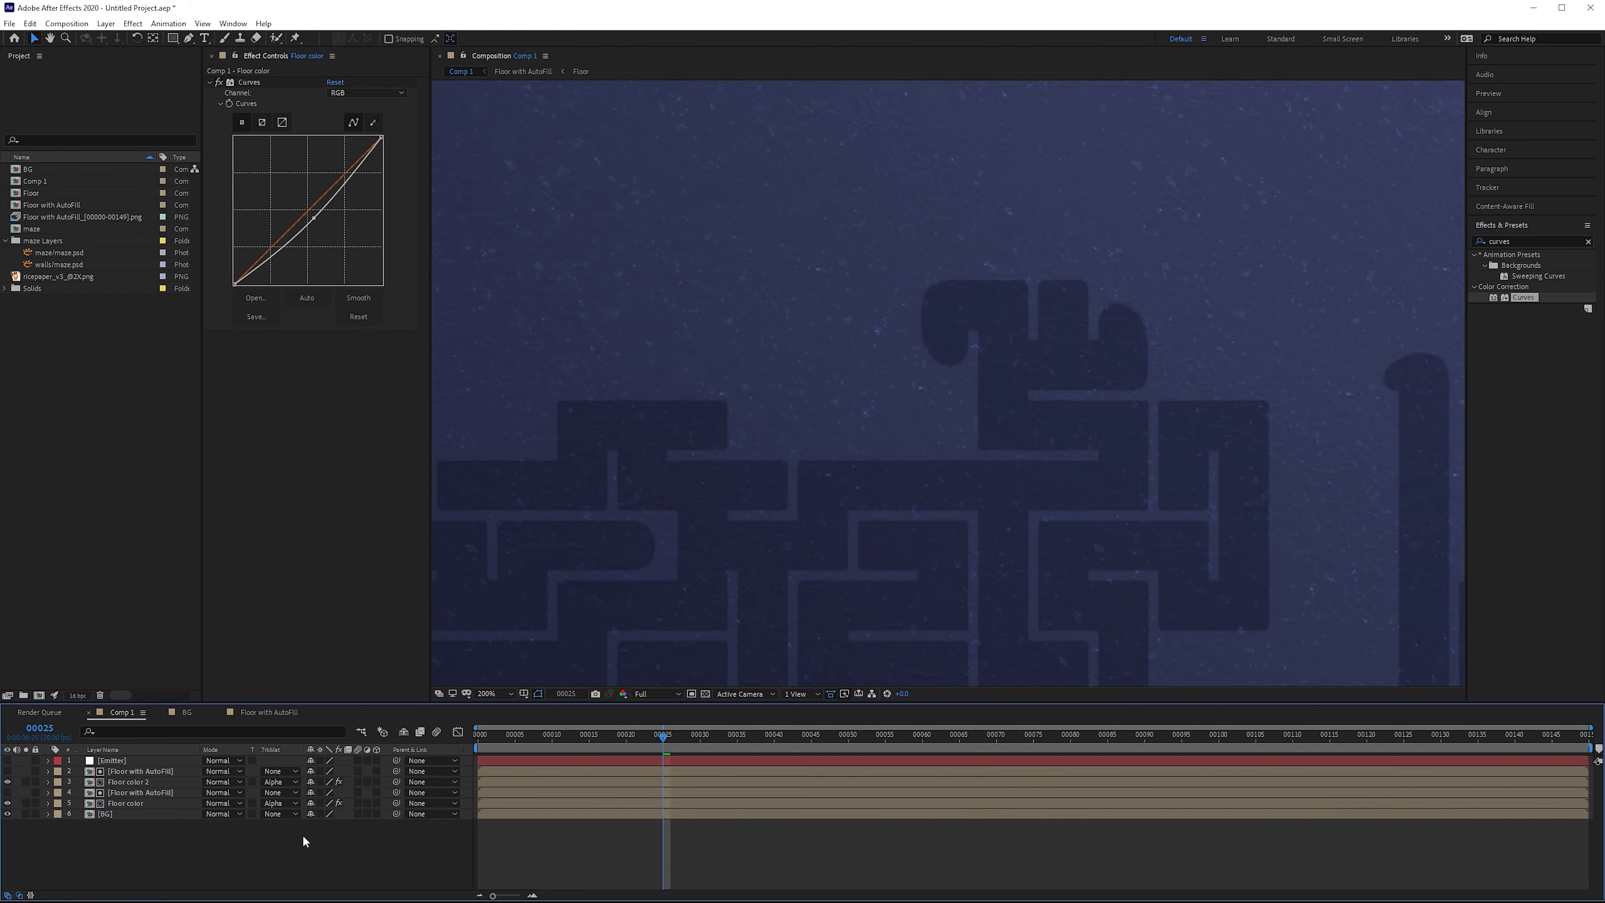
pyautogui.click(169, 781)
pyautogui.keyDown('shift'); pyautogui.click(170, 773); pyautogui.keyUp('shift')
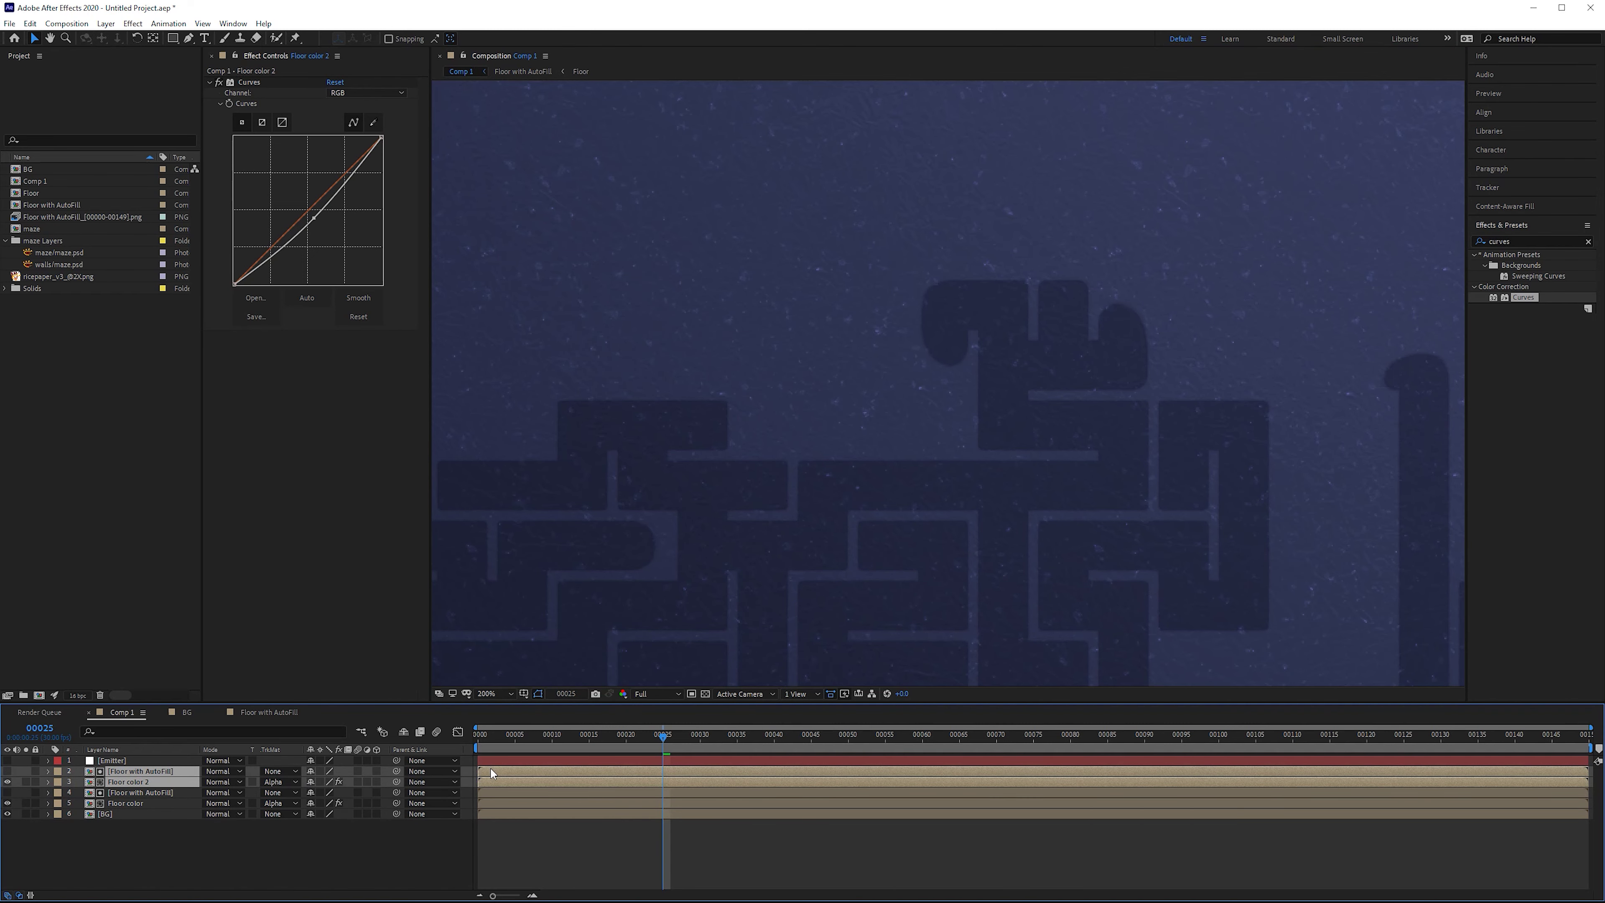
pyautogui.moveTo(490, 766); pyautogui.dragTo(495, 769)
# - Apply the CC Ball Action effect to the original Floor color layer below Curves
pyautogui.click(120, 802)
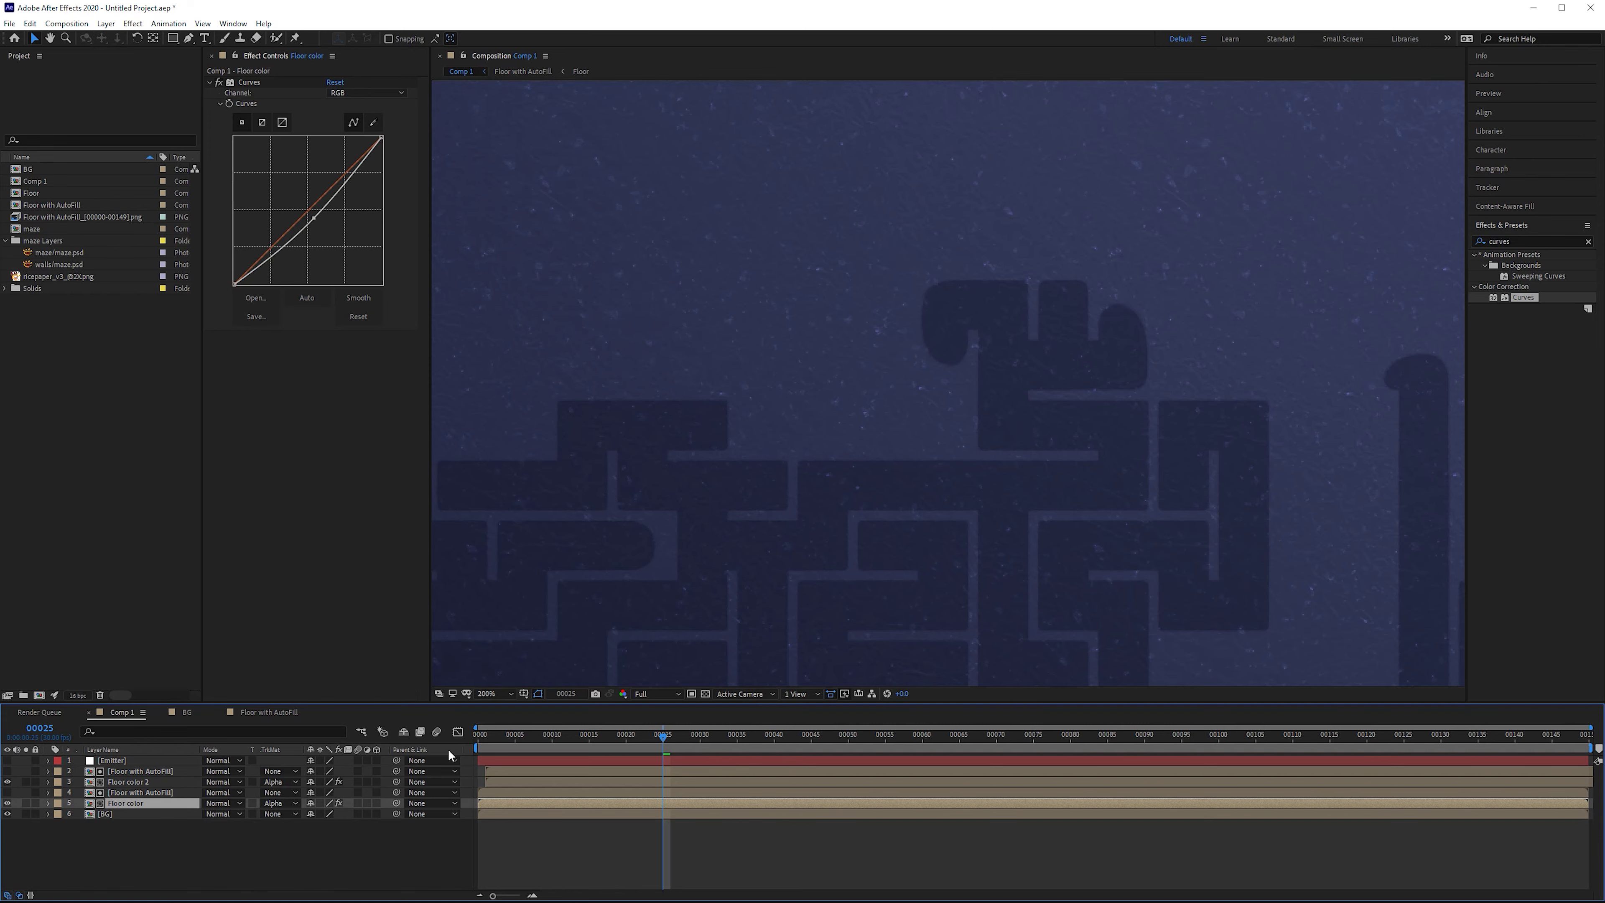
pyautogui.press('BackSpace')
pyautogui.press('BackSpace')
pyautogui.press('BackSpace')
pyautogui.press('BackSpace')
pyautogui.press('BackSpace')
pyautogui.press('BackSpace')
pyautogui.write('cc ball')
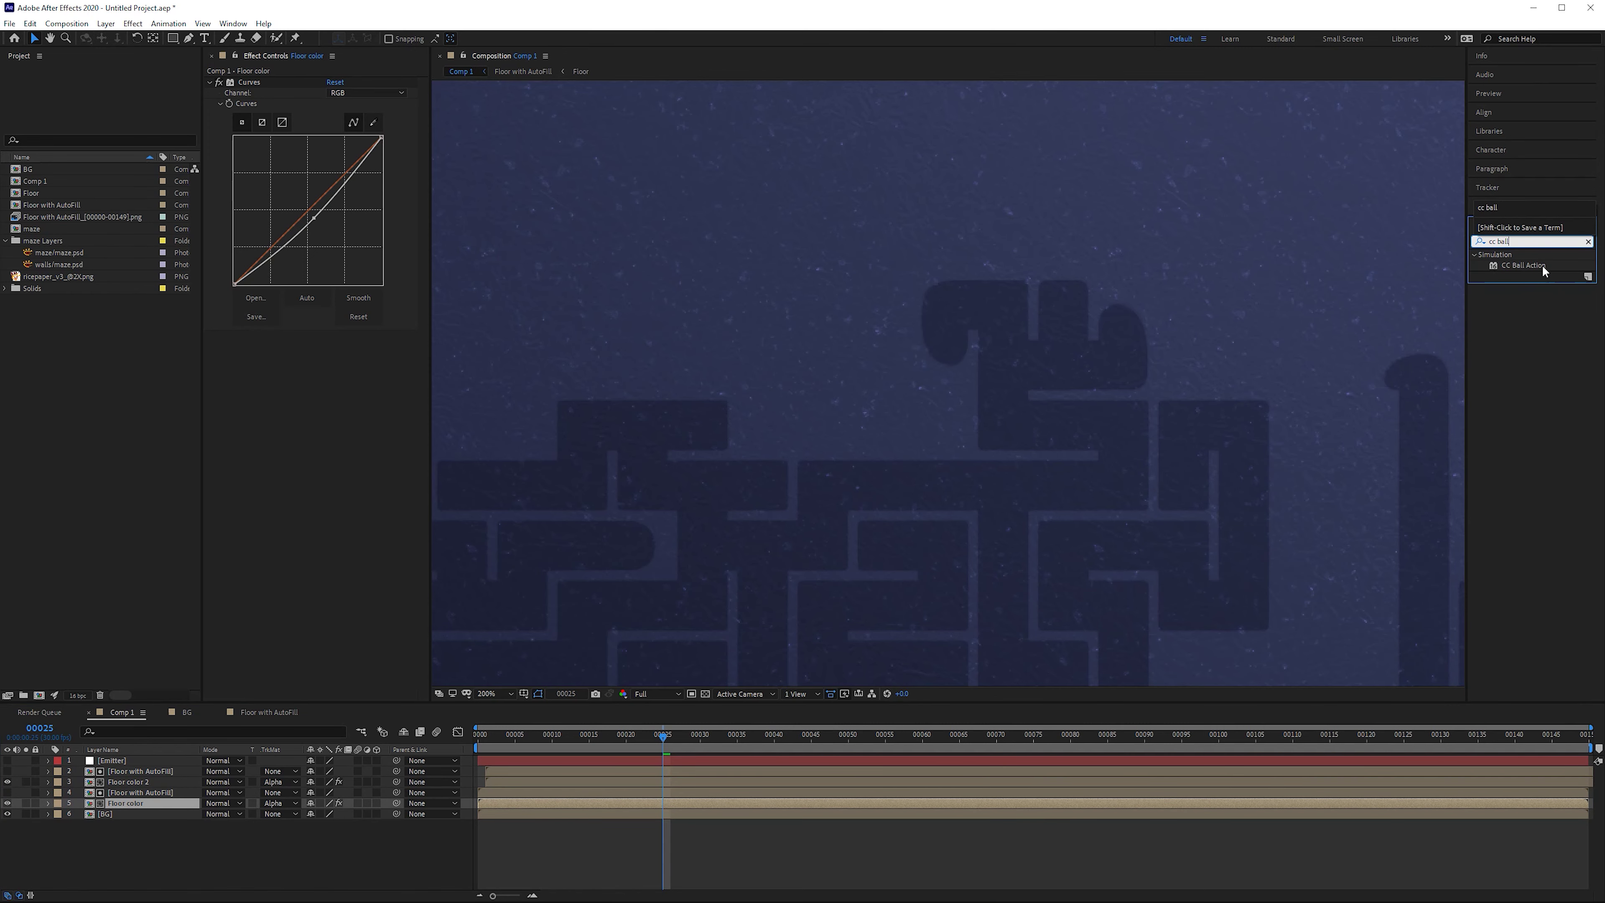
pyautogui.moveTo(1542, 265); pyautogui.dragTo(365, 376)
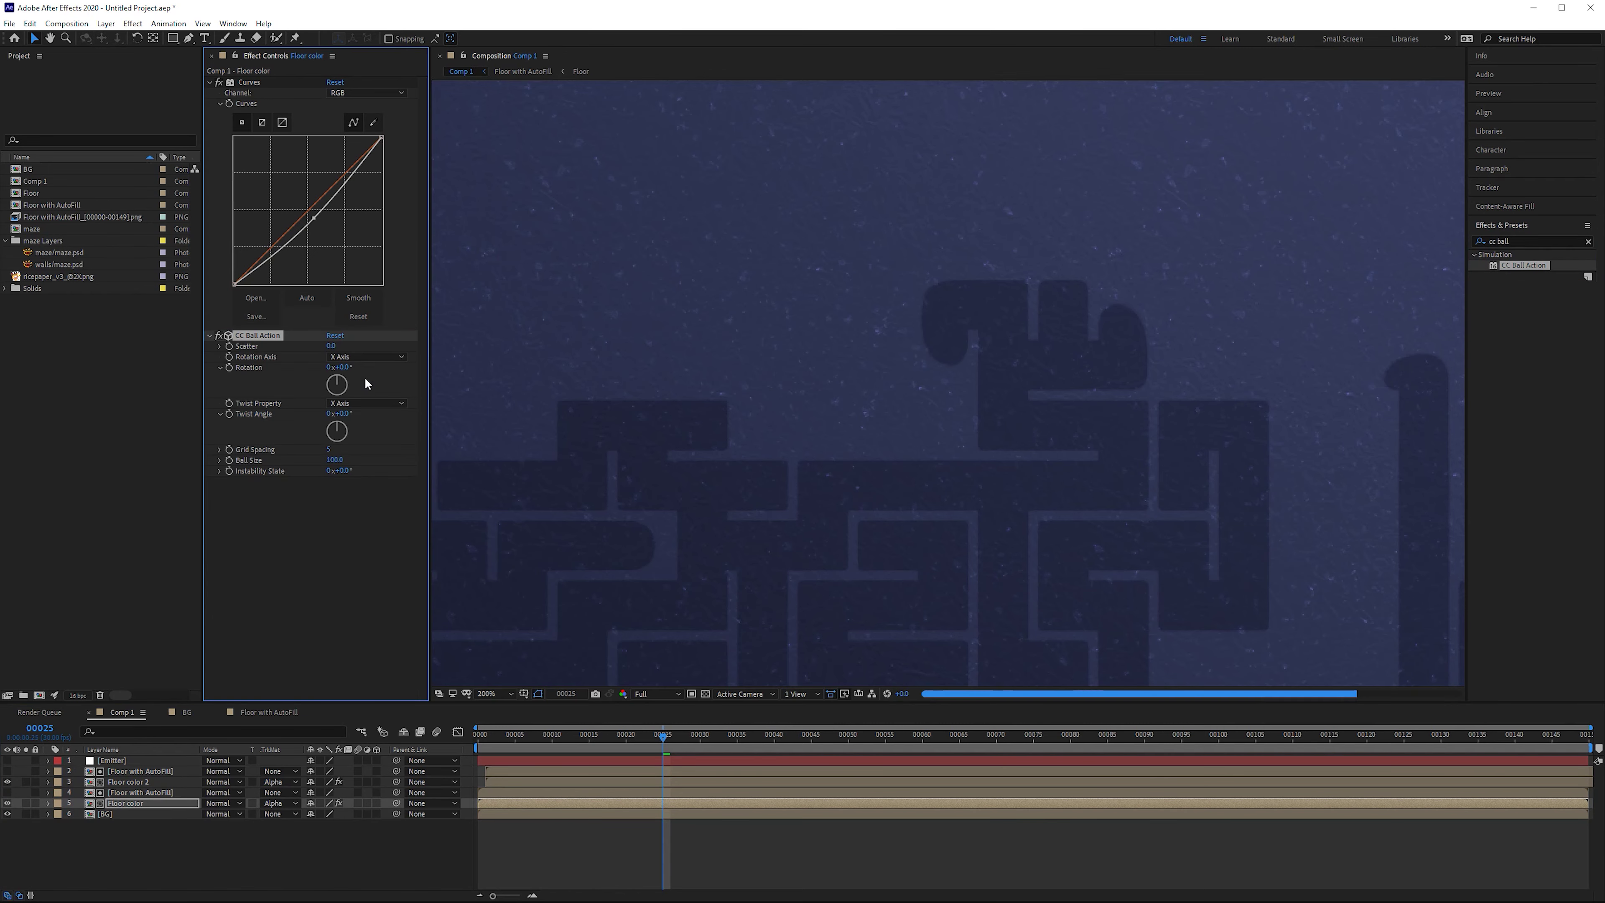
pyautogui.scroll(2, 764, 380)
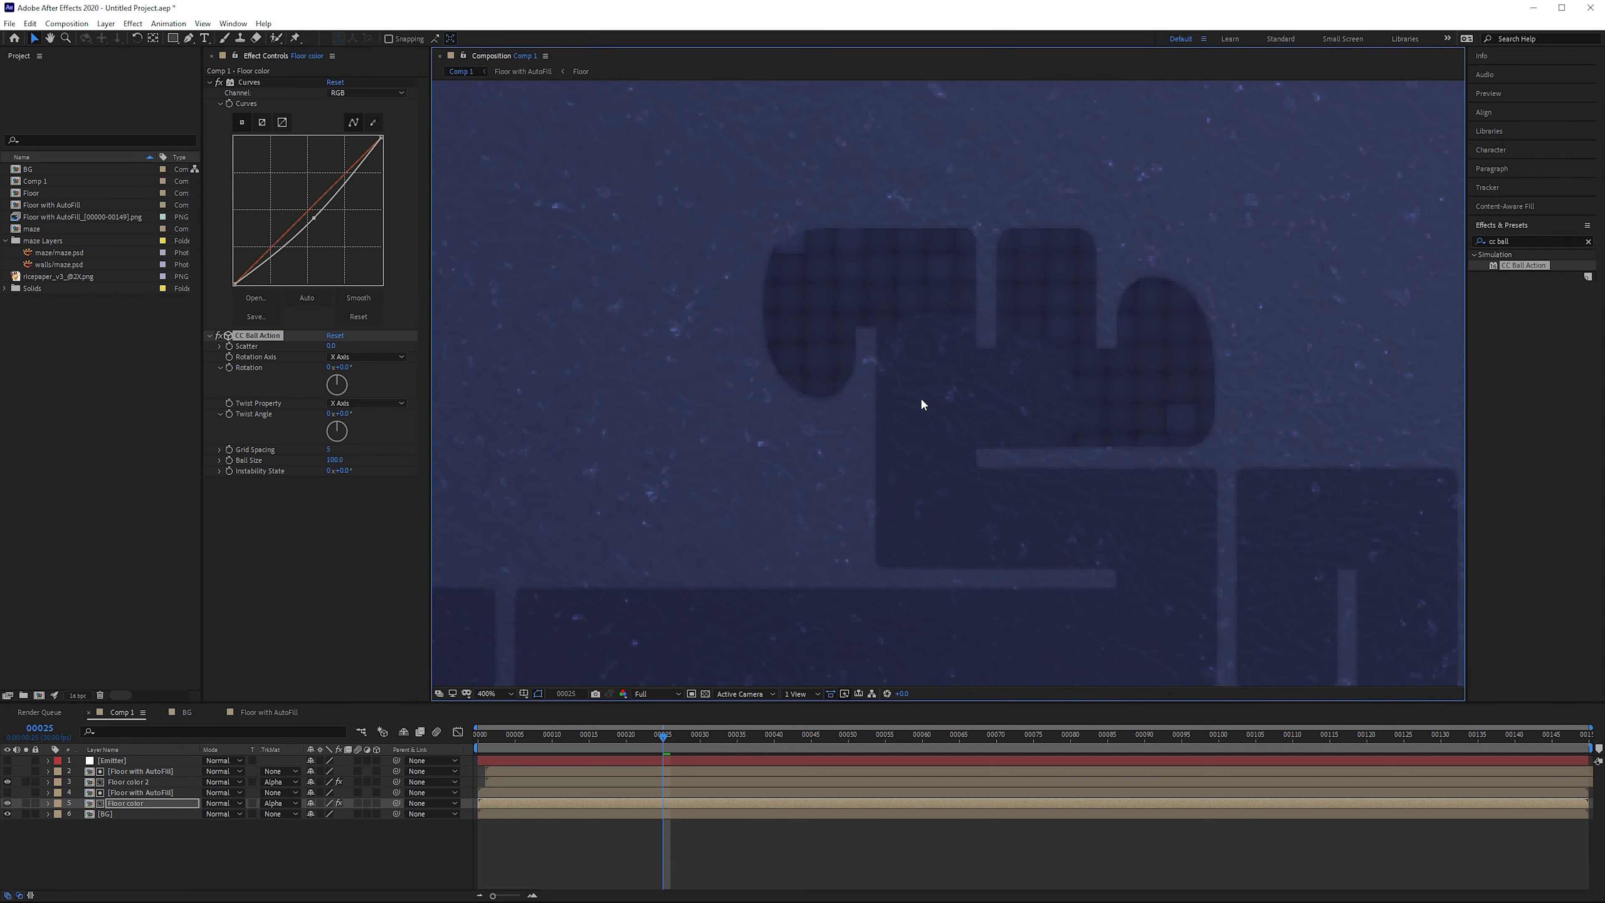
# - Set CC Ball Action's Scatter to 1, Grid Spacing to 1 and Ball Size to 60
pyautogui.click(334, 344)
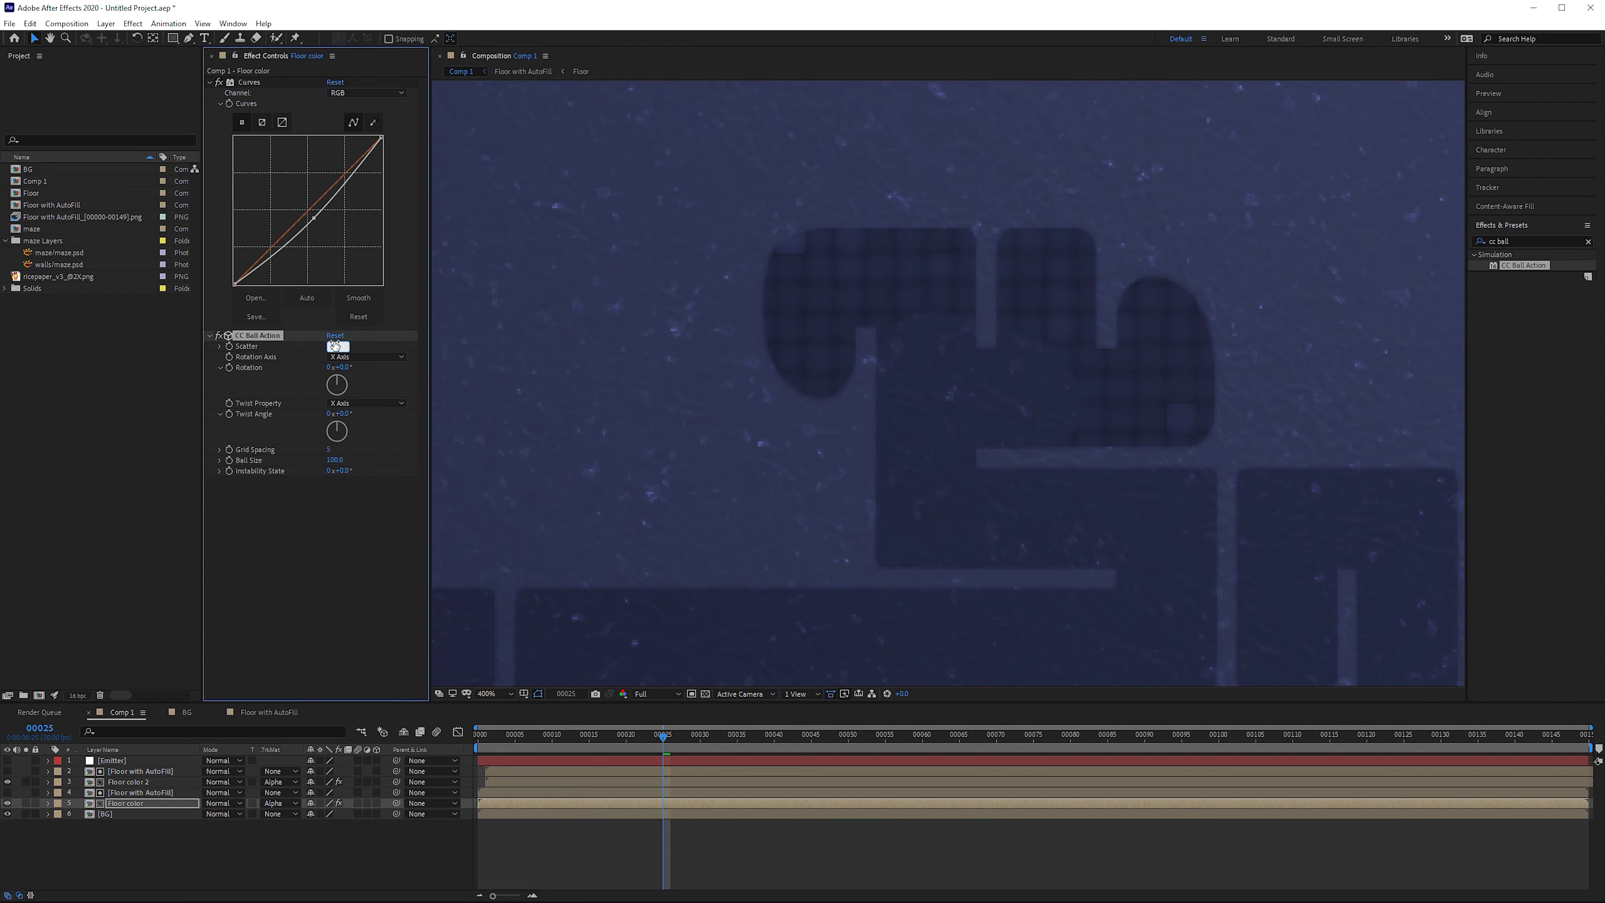
pyautogui.click(333, 450)
pyautogui.write('1')
pyautogui.click(339, 460)
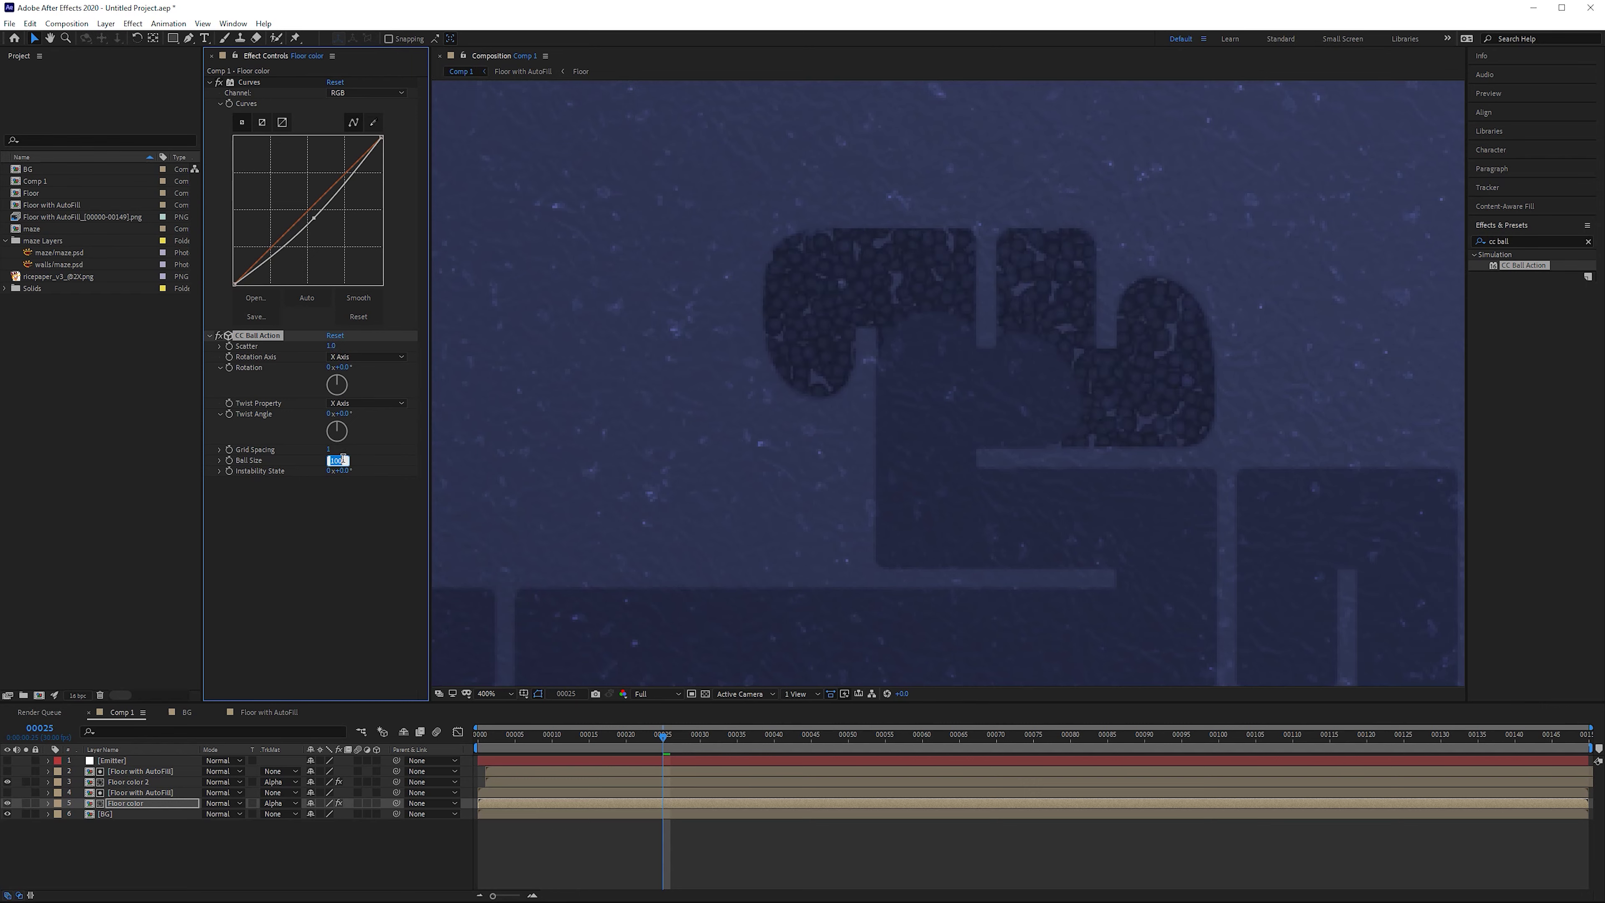
pyautogui.write('60')
pyautogui.press('Return')
# - Add a Fill effect to the original Floor color layer, sample its color from the dark floor, and compare with it toggled
pyautogui.hotkey('ctrl', '5')
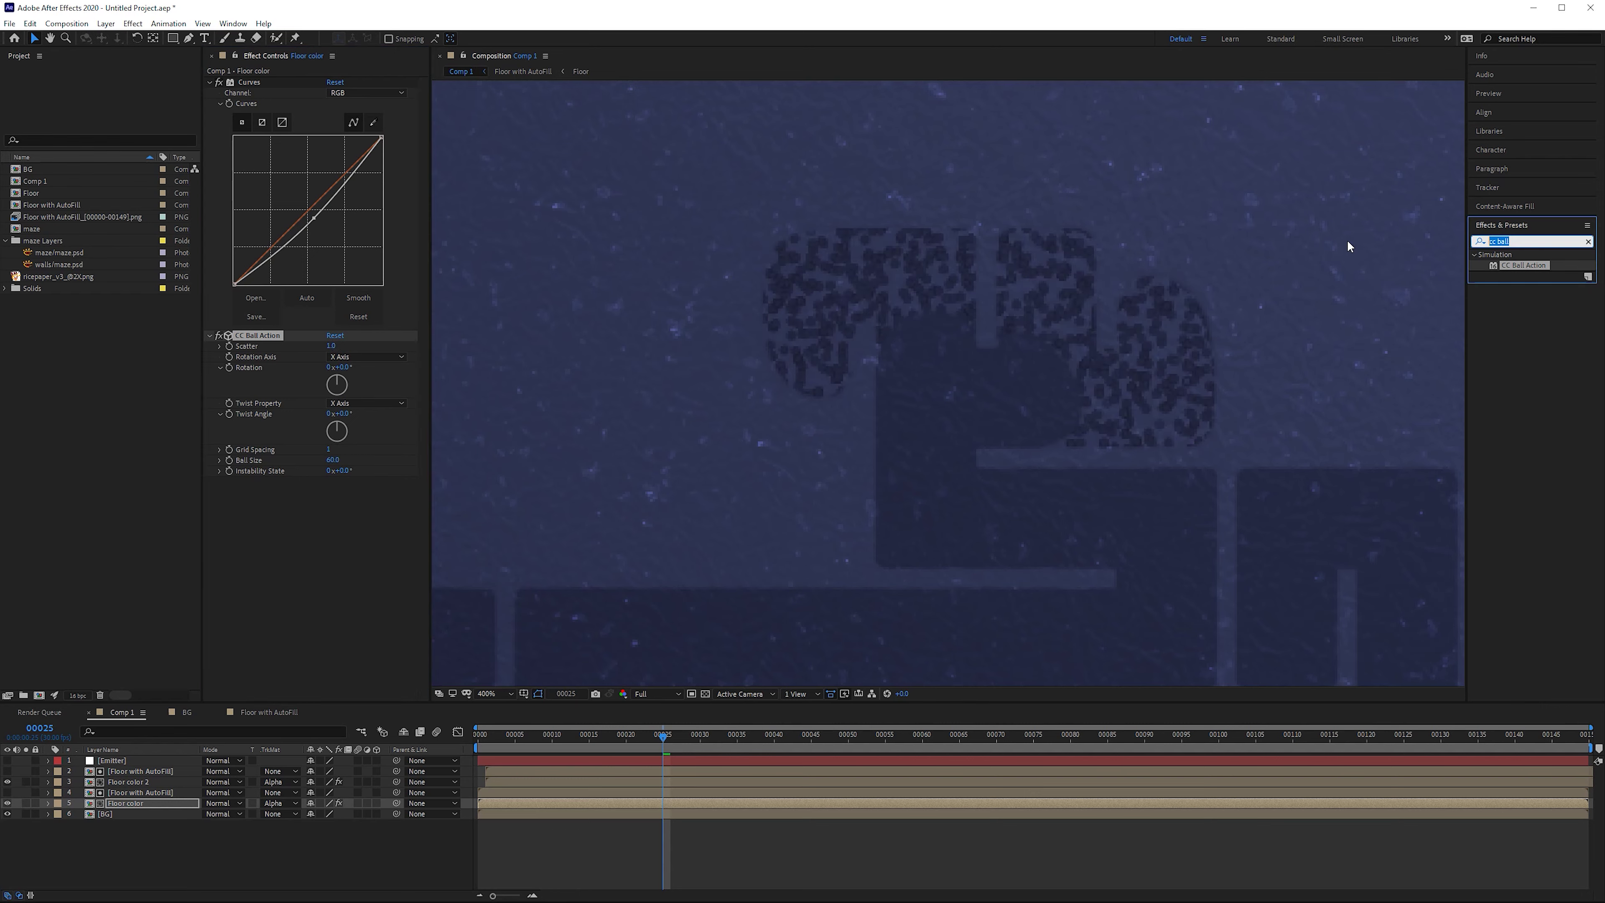
pyautogui.write('fill')
pyautogui.moveTo(1519, 318); pyautogui.dragTo(351, 556)
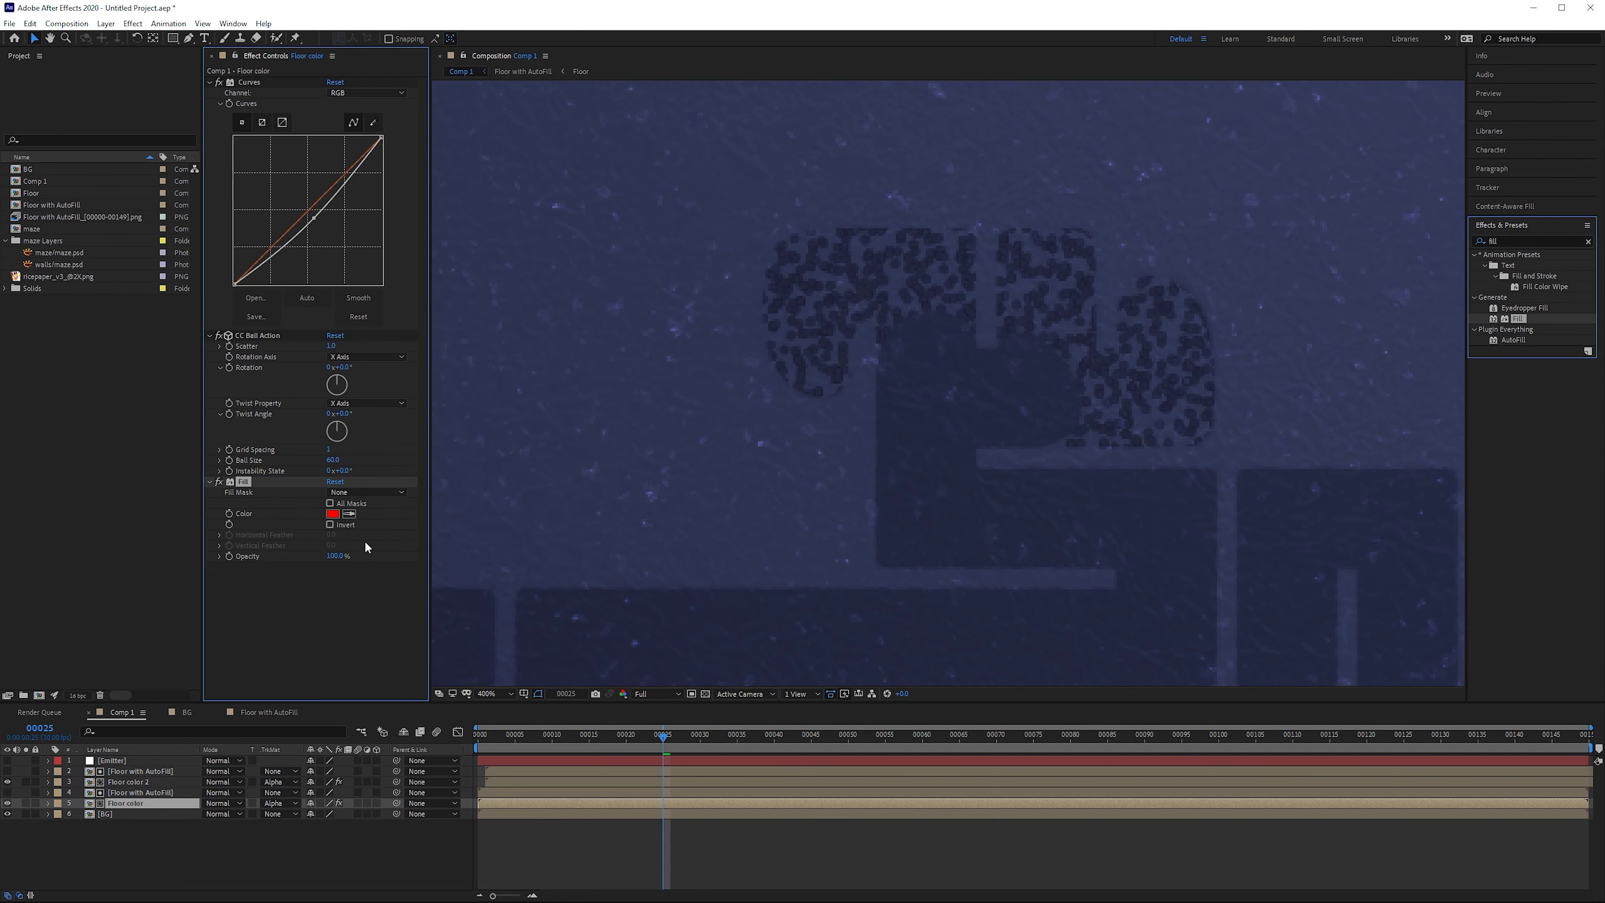
pyautogui.click(349, 514)
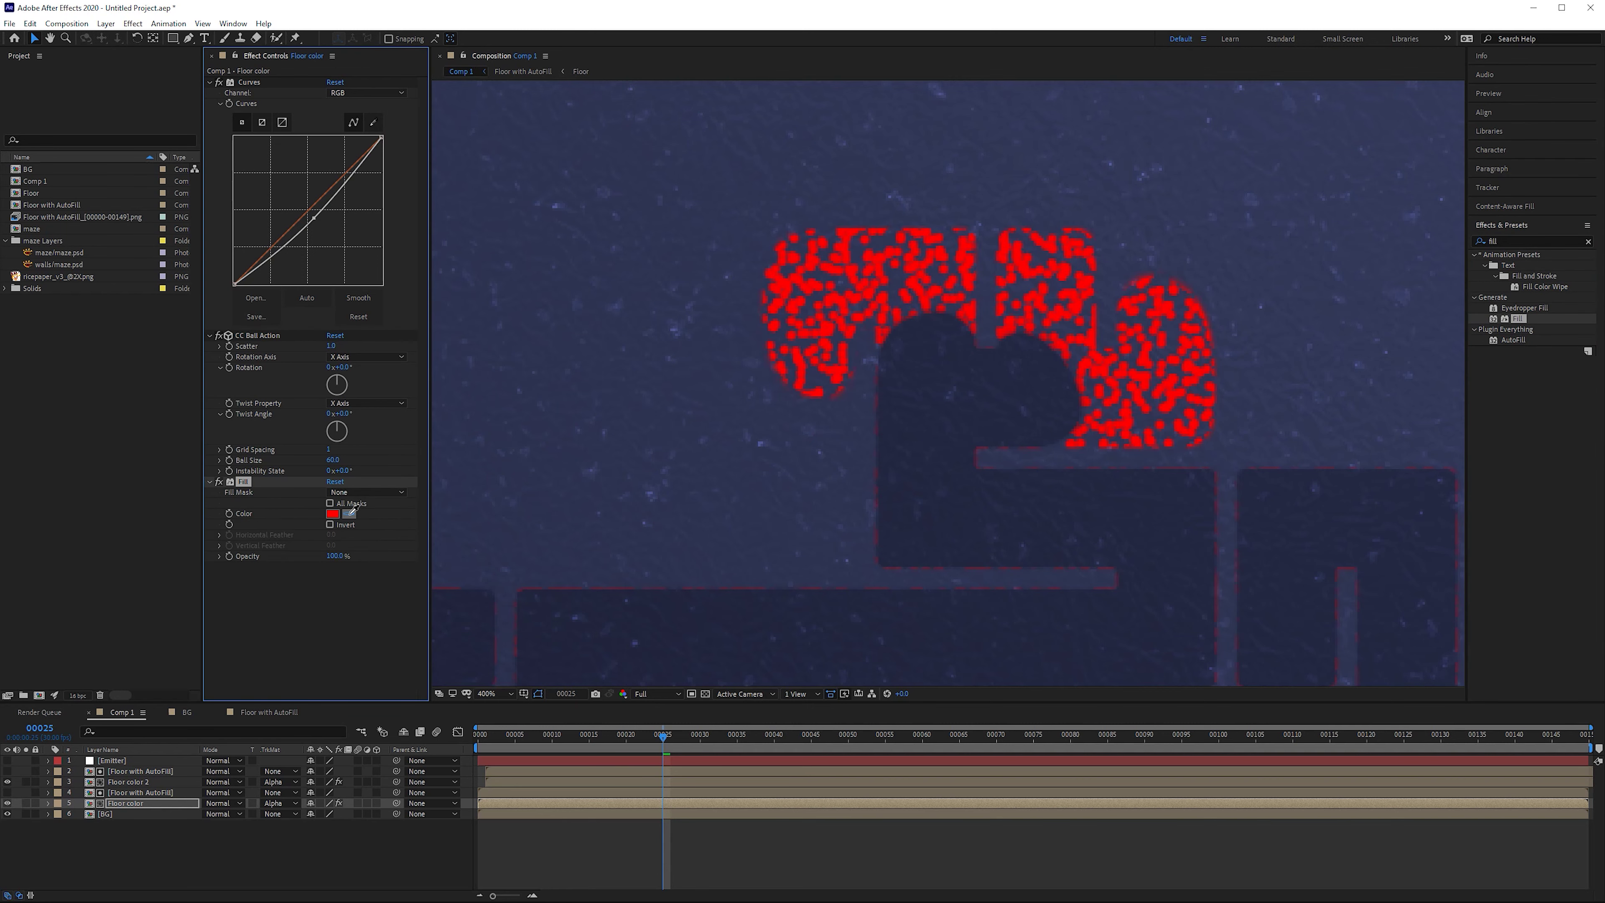
pyautogui.click(923, 355)
pyautogui.scroll(1, 754, 299)
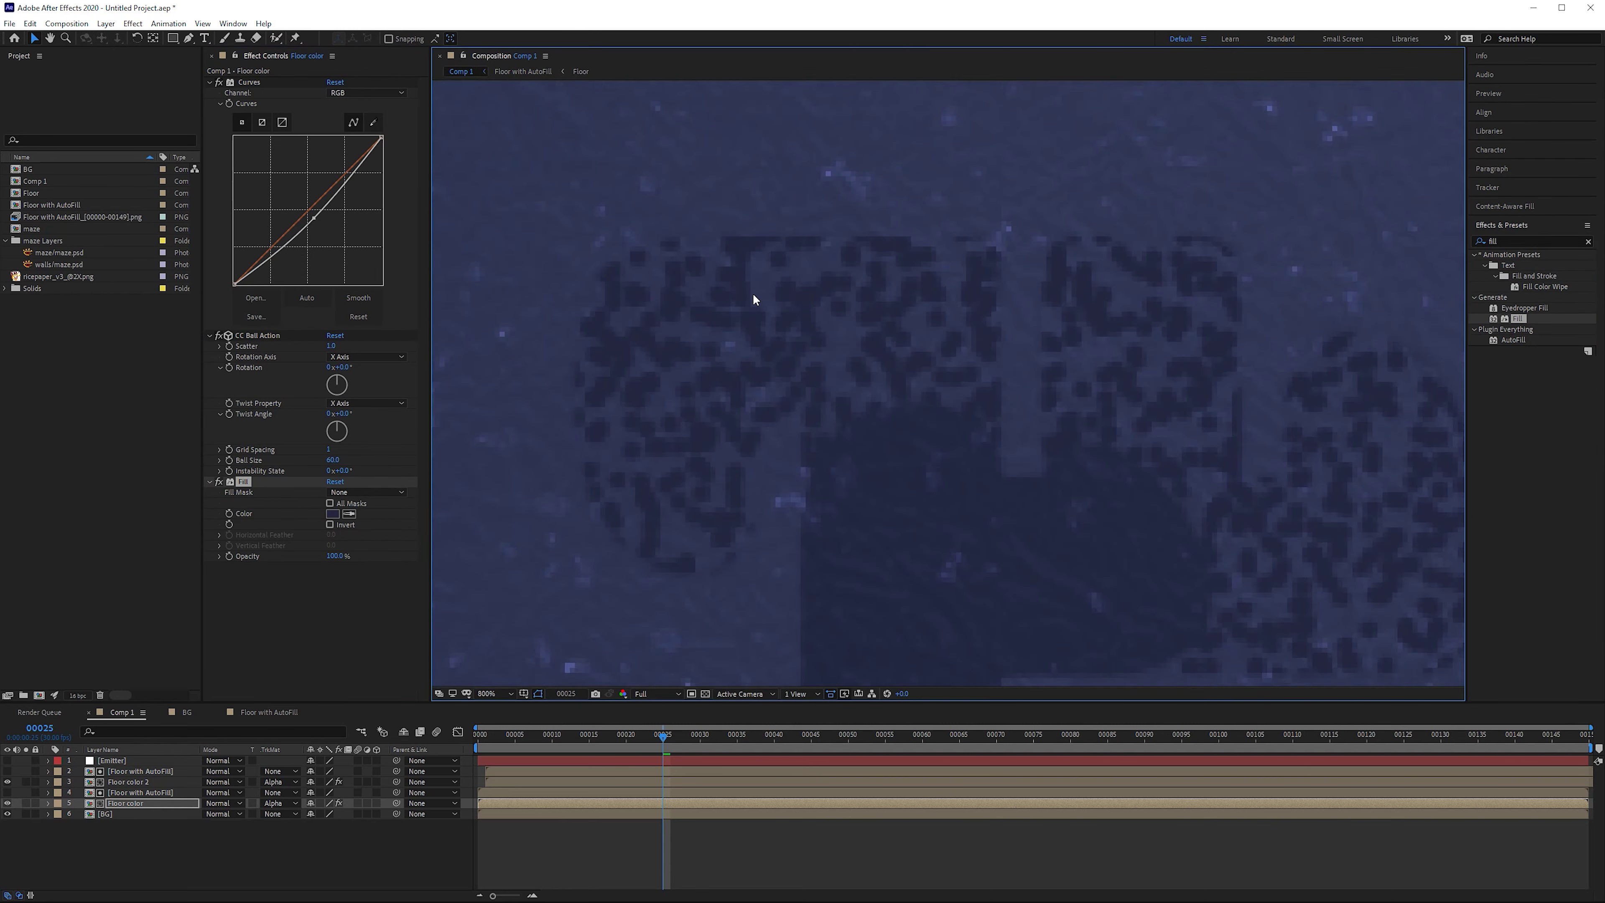
pyautogui.click(218, 482)
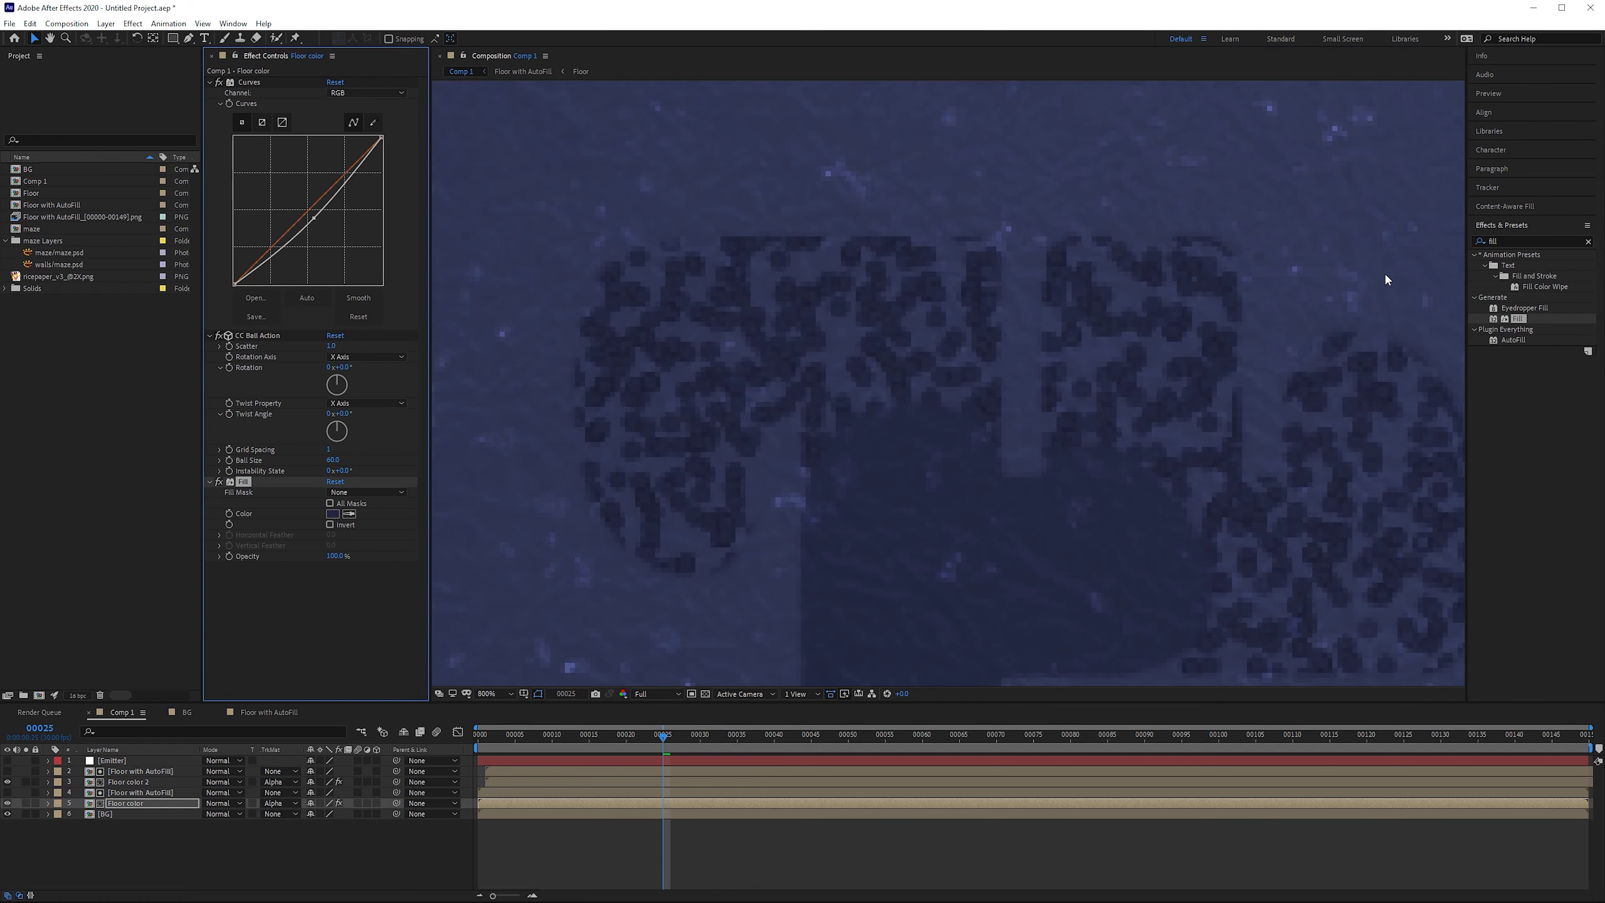
# - Add CC Vector Blur to the original Floor color layer with an Amount of 20 and inspect the growing edges
pyautogui.click(1515, 242)
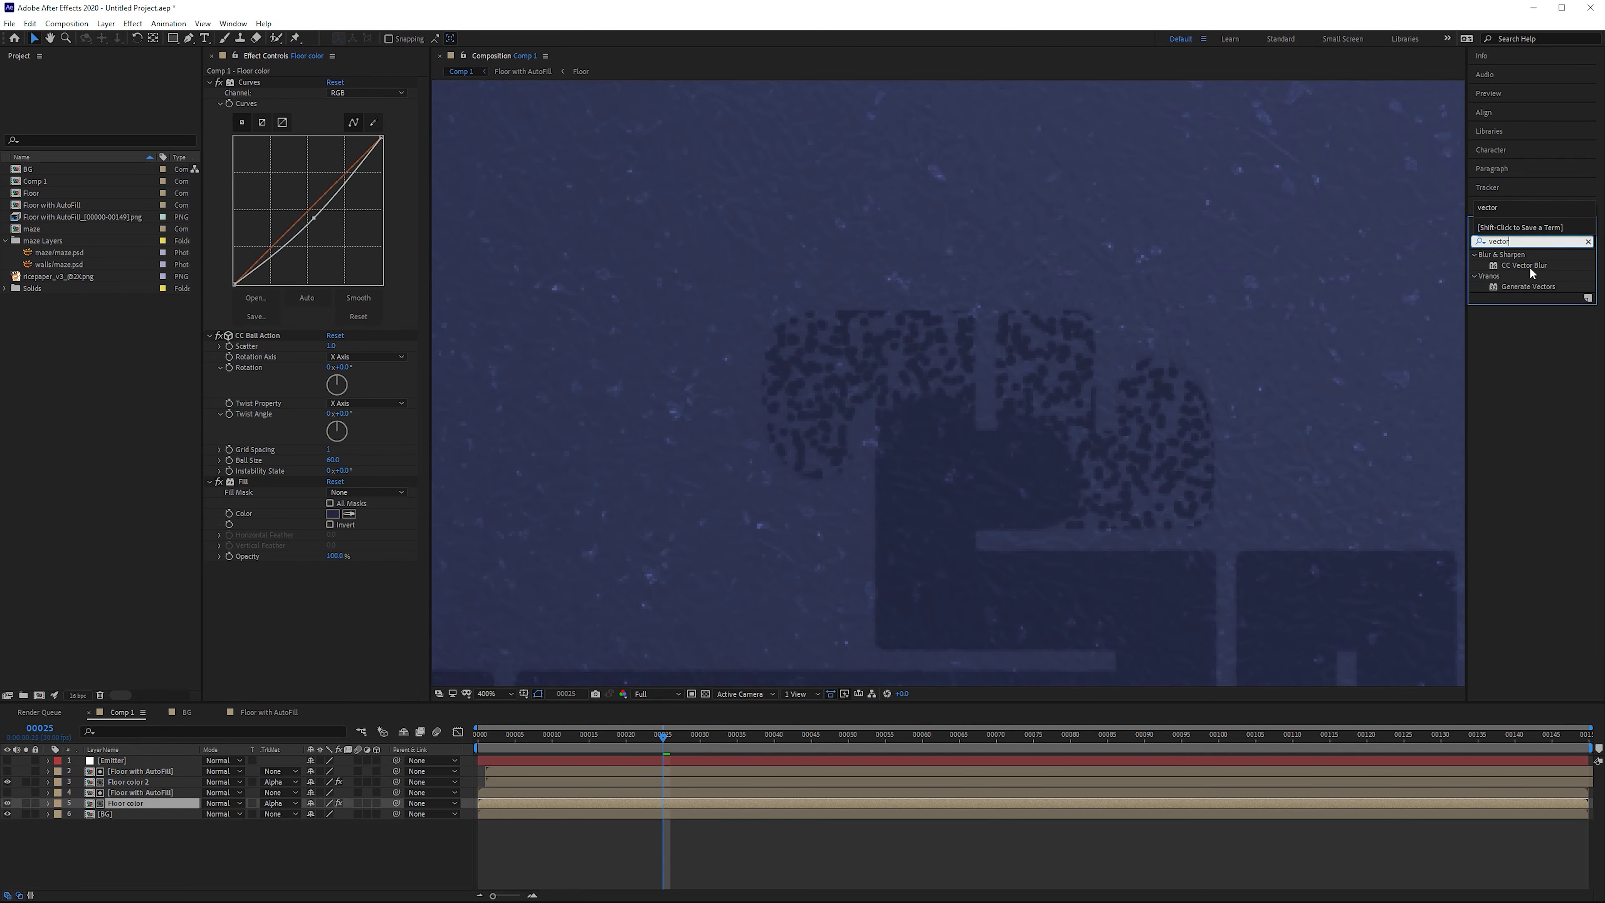
pyautogui.moveTo(1530, 273); pyautogui.dragTo(305, 616)
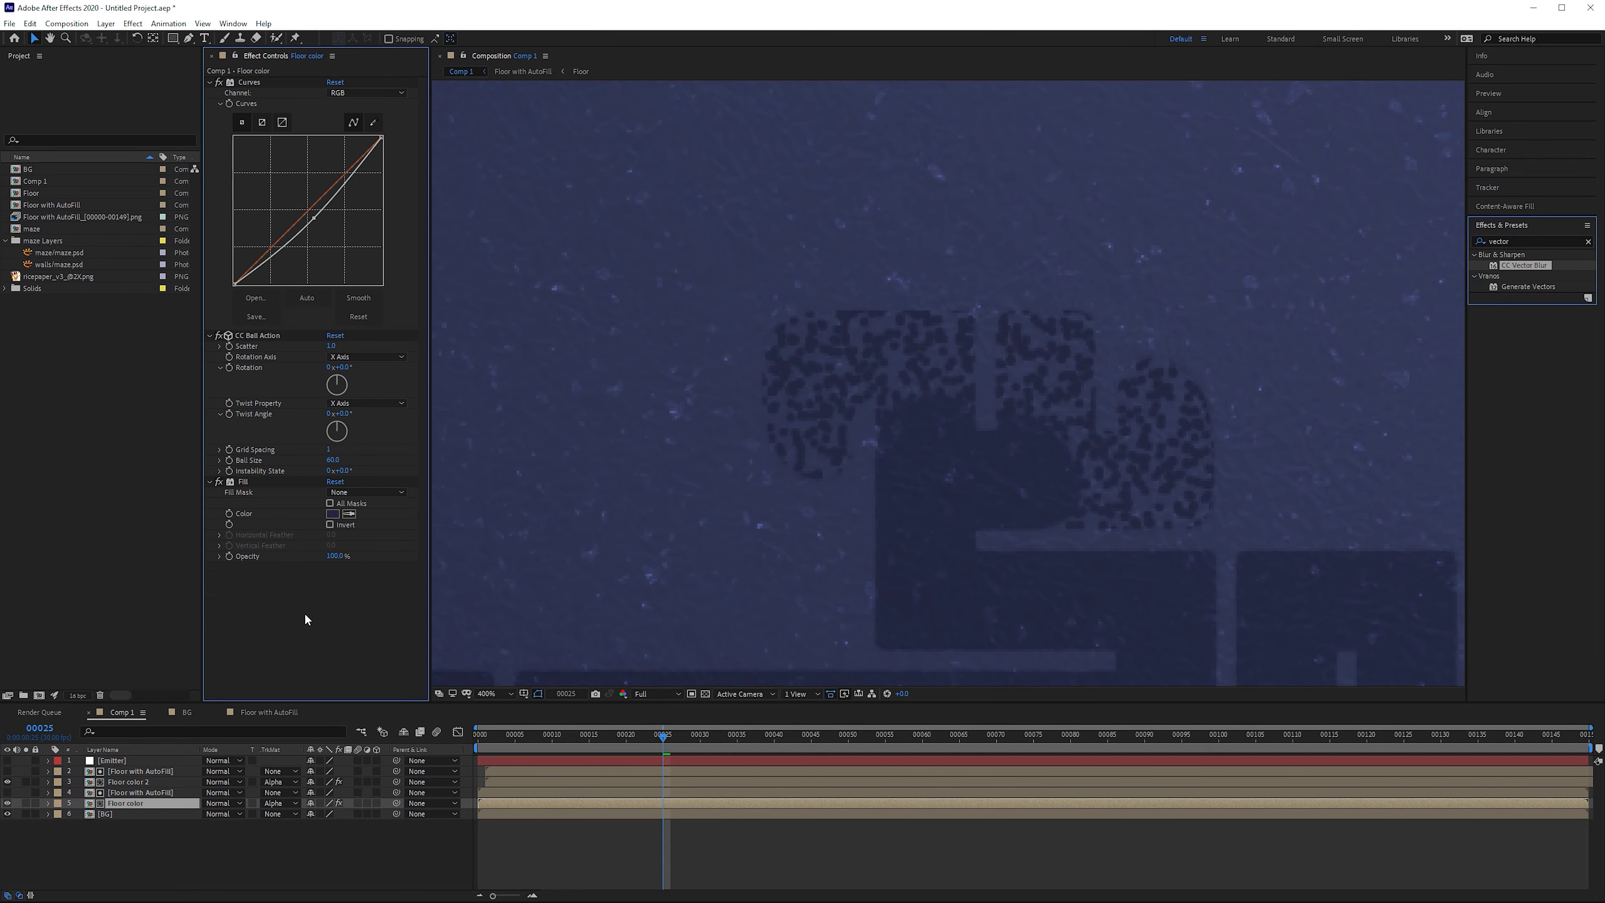
pyautogui.click(331, 588)
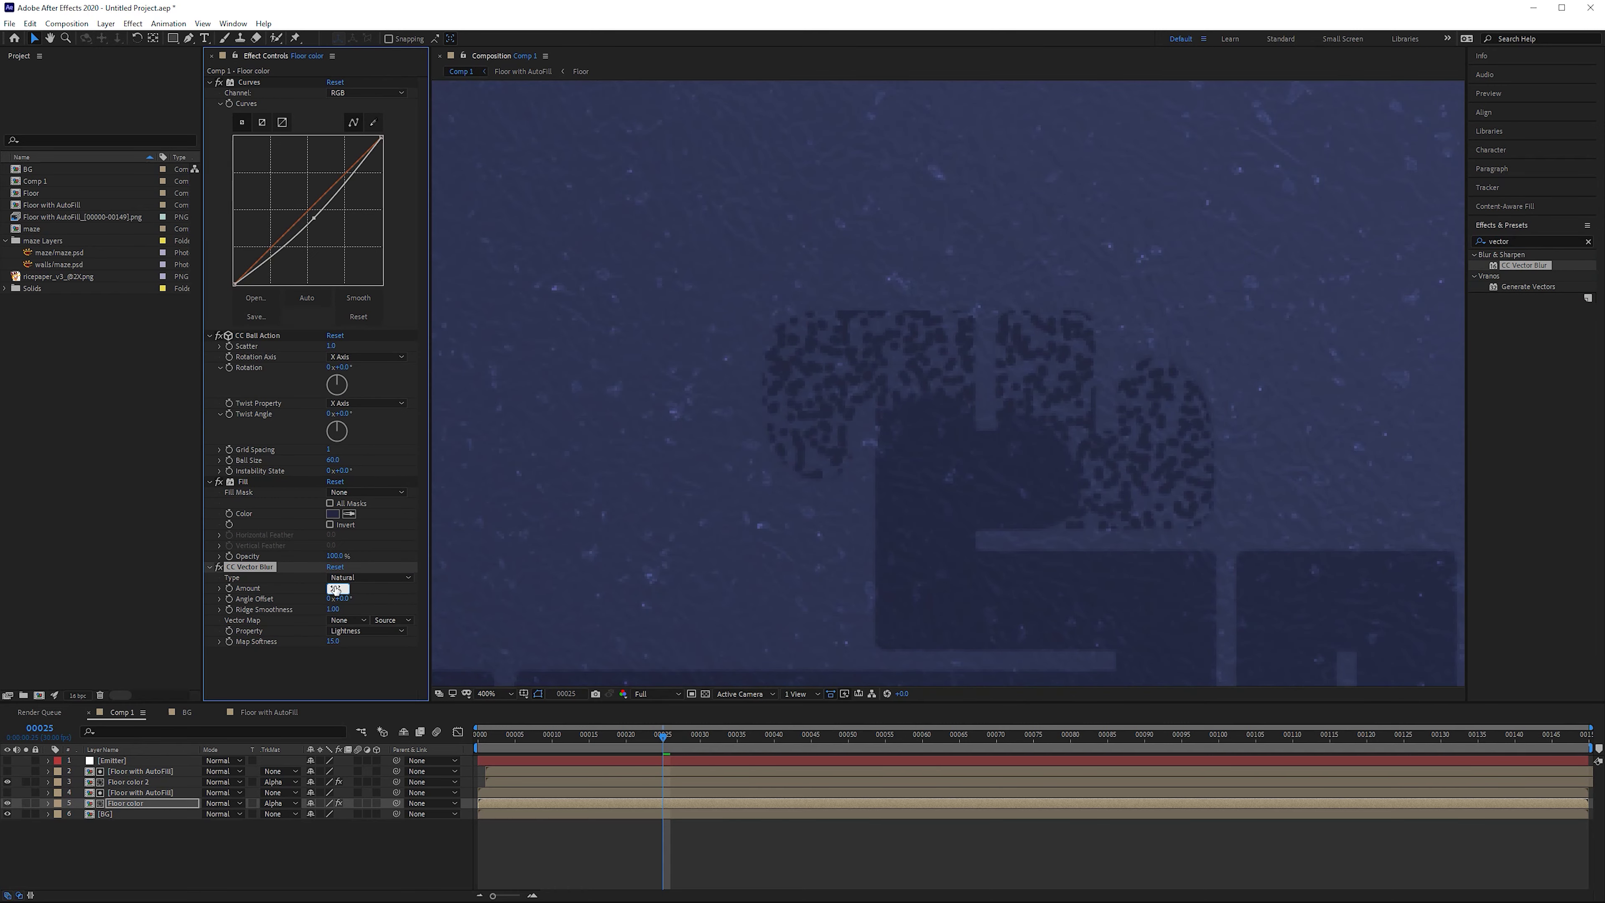
pyautogui.write('20')
pyautogui.press('Return')
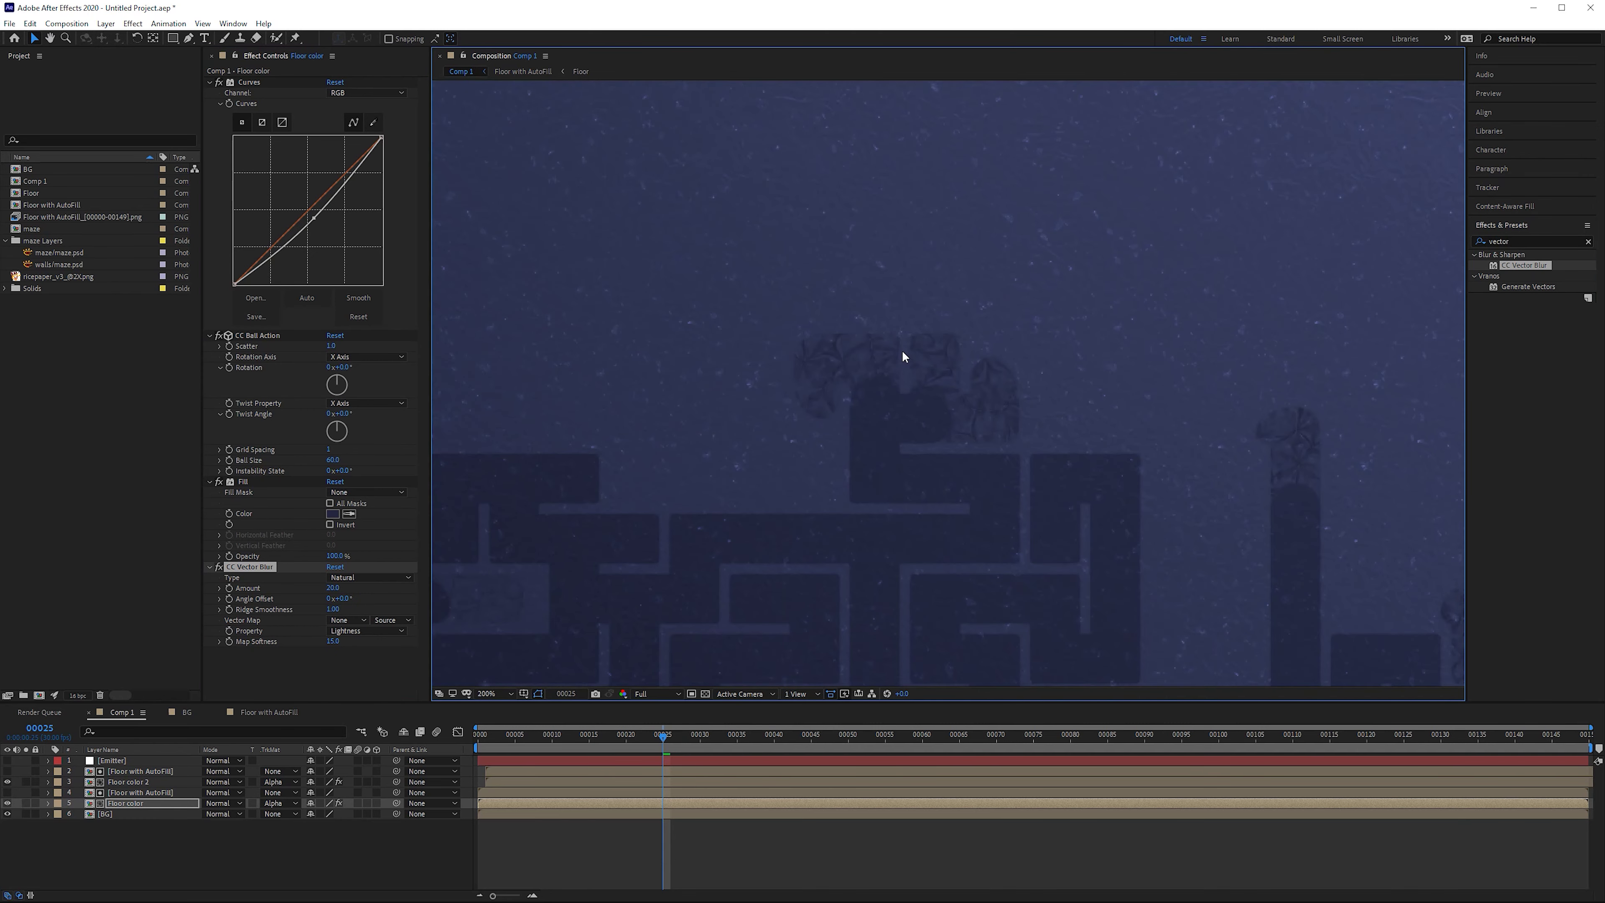
pyautogui.scroll(1, 900, 290)
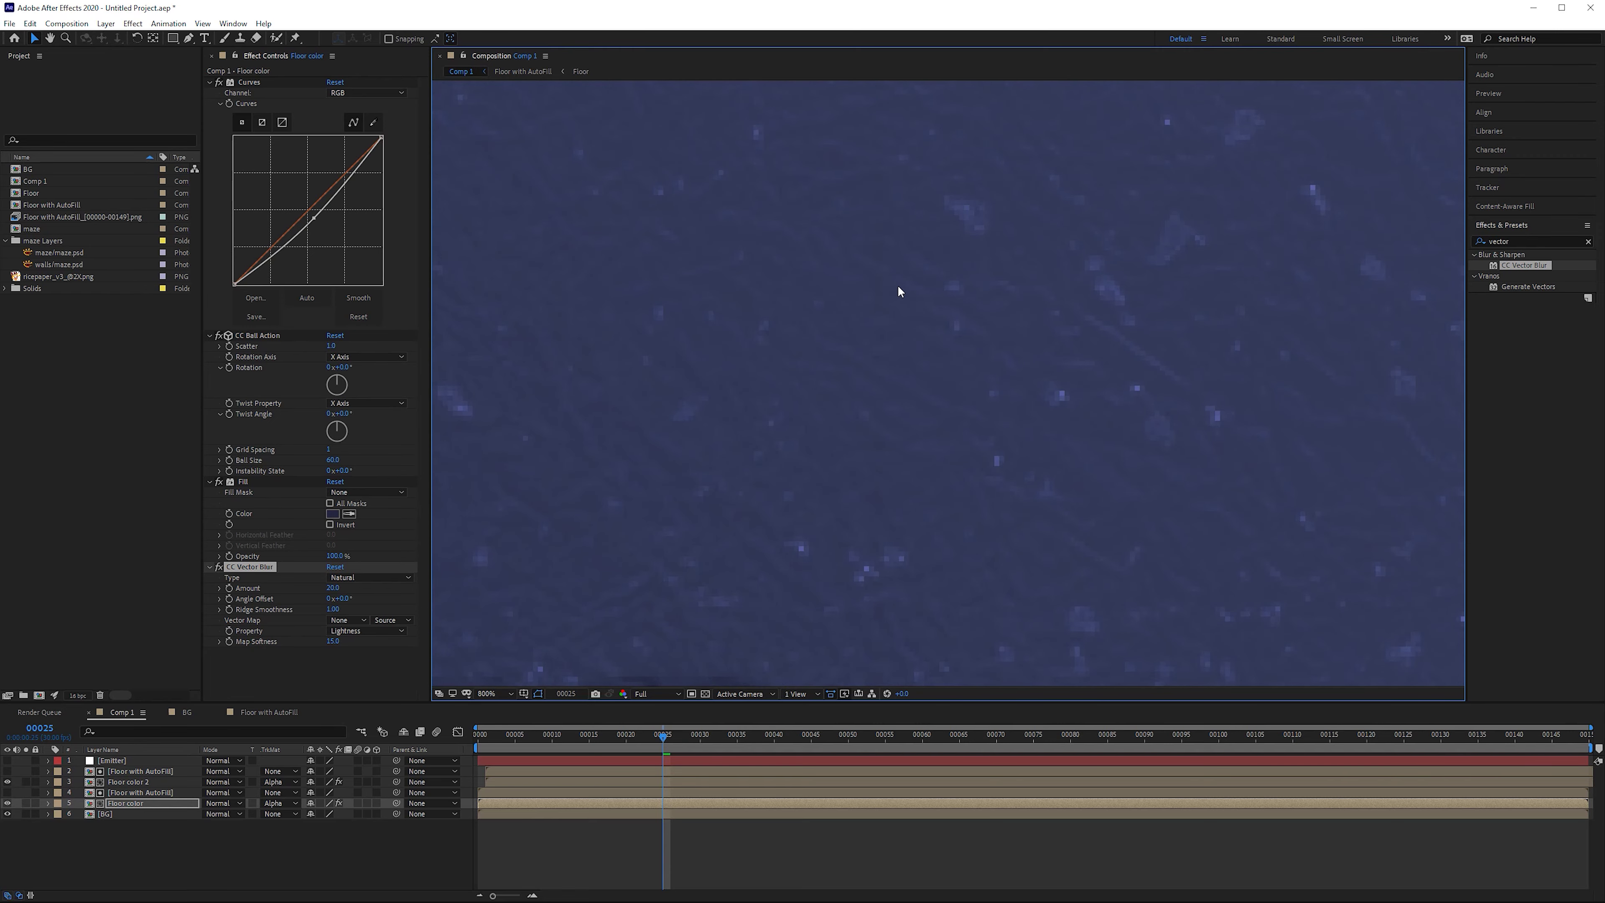
pyautogui.scroll(-2, 918, 304)
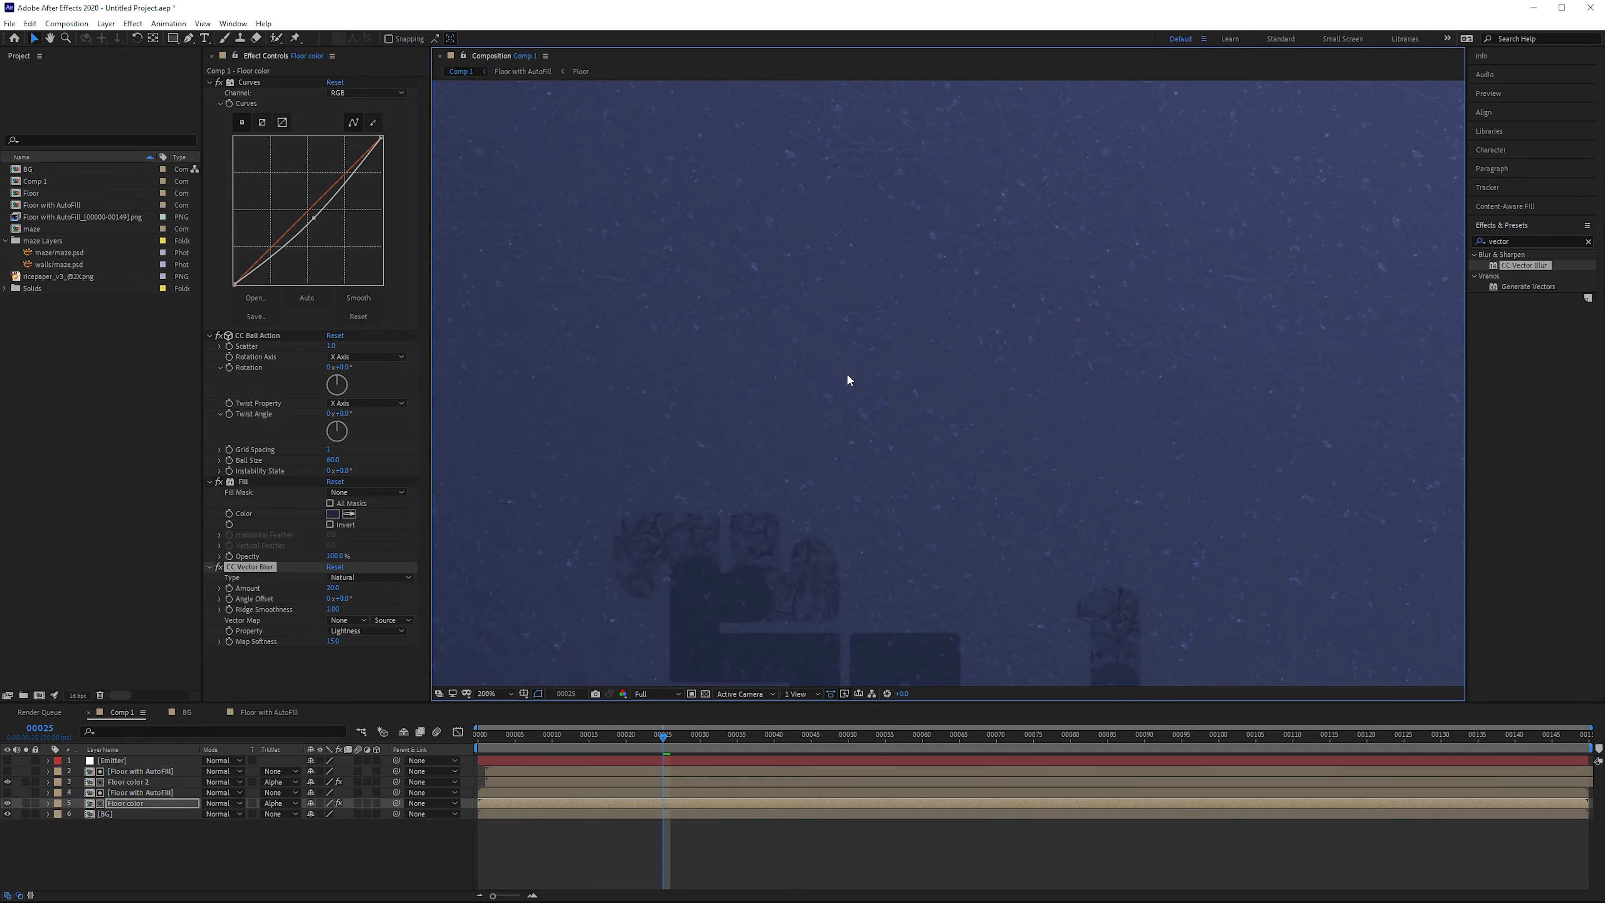
pyautogui.scroll(-1, 727, 298)
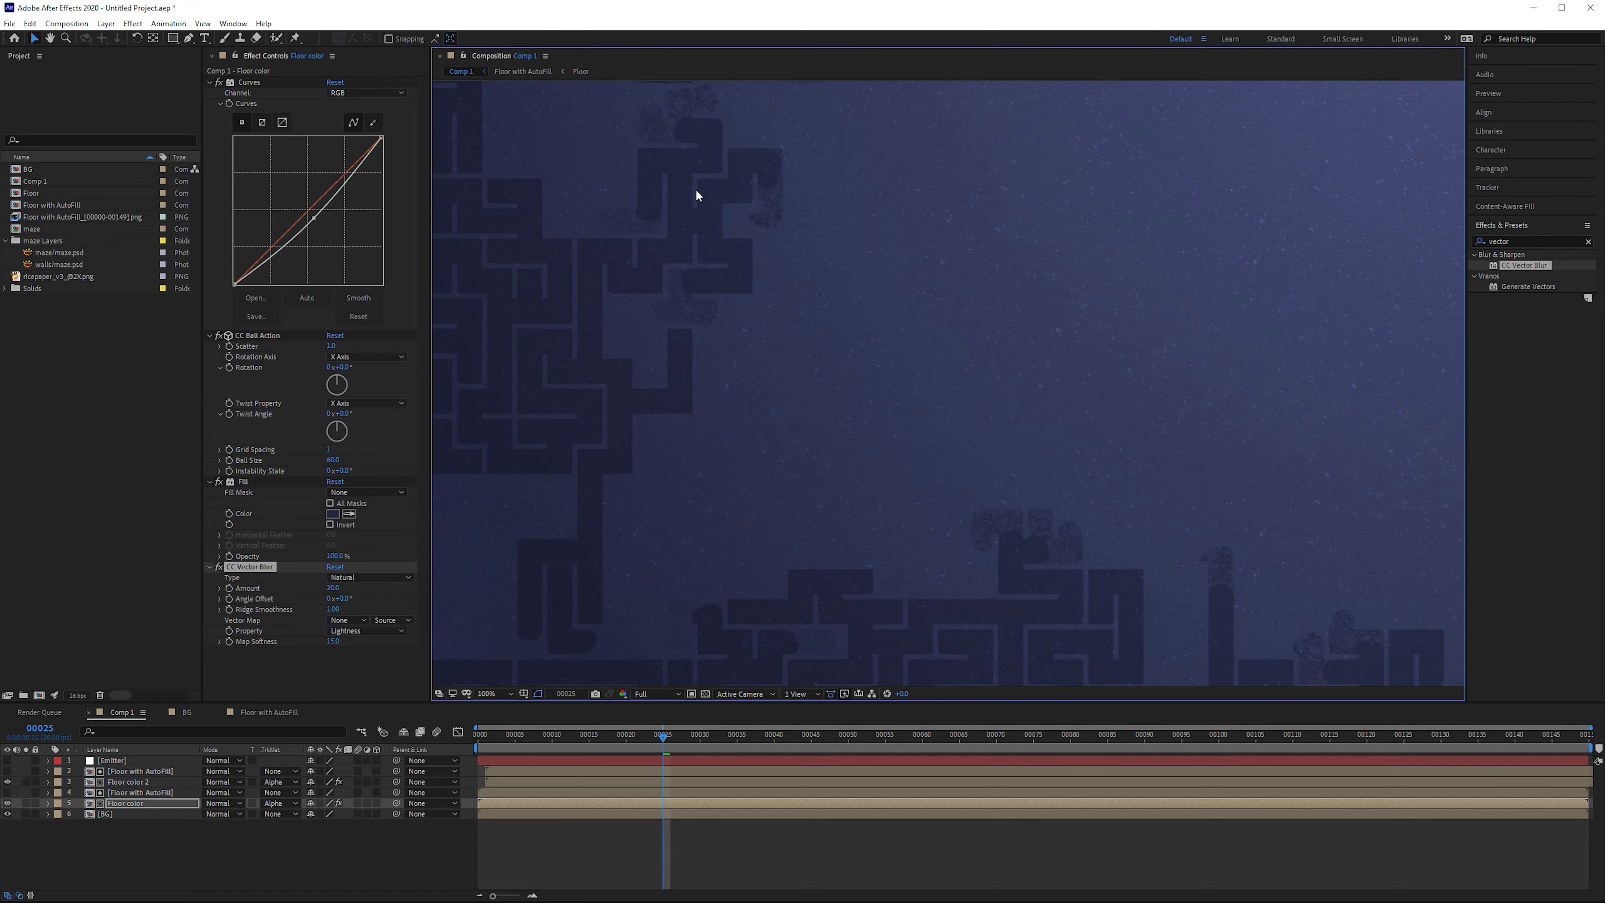
pyautogui.scroll(-2, 927, 365)
pyautogui.scroll(2, 792, 258)
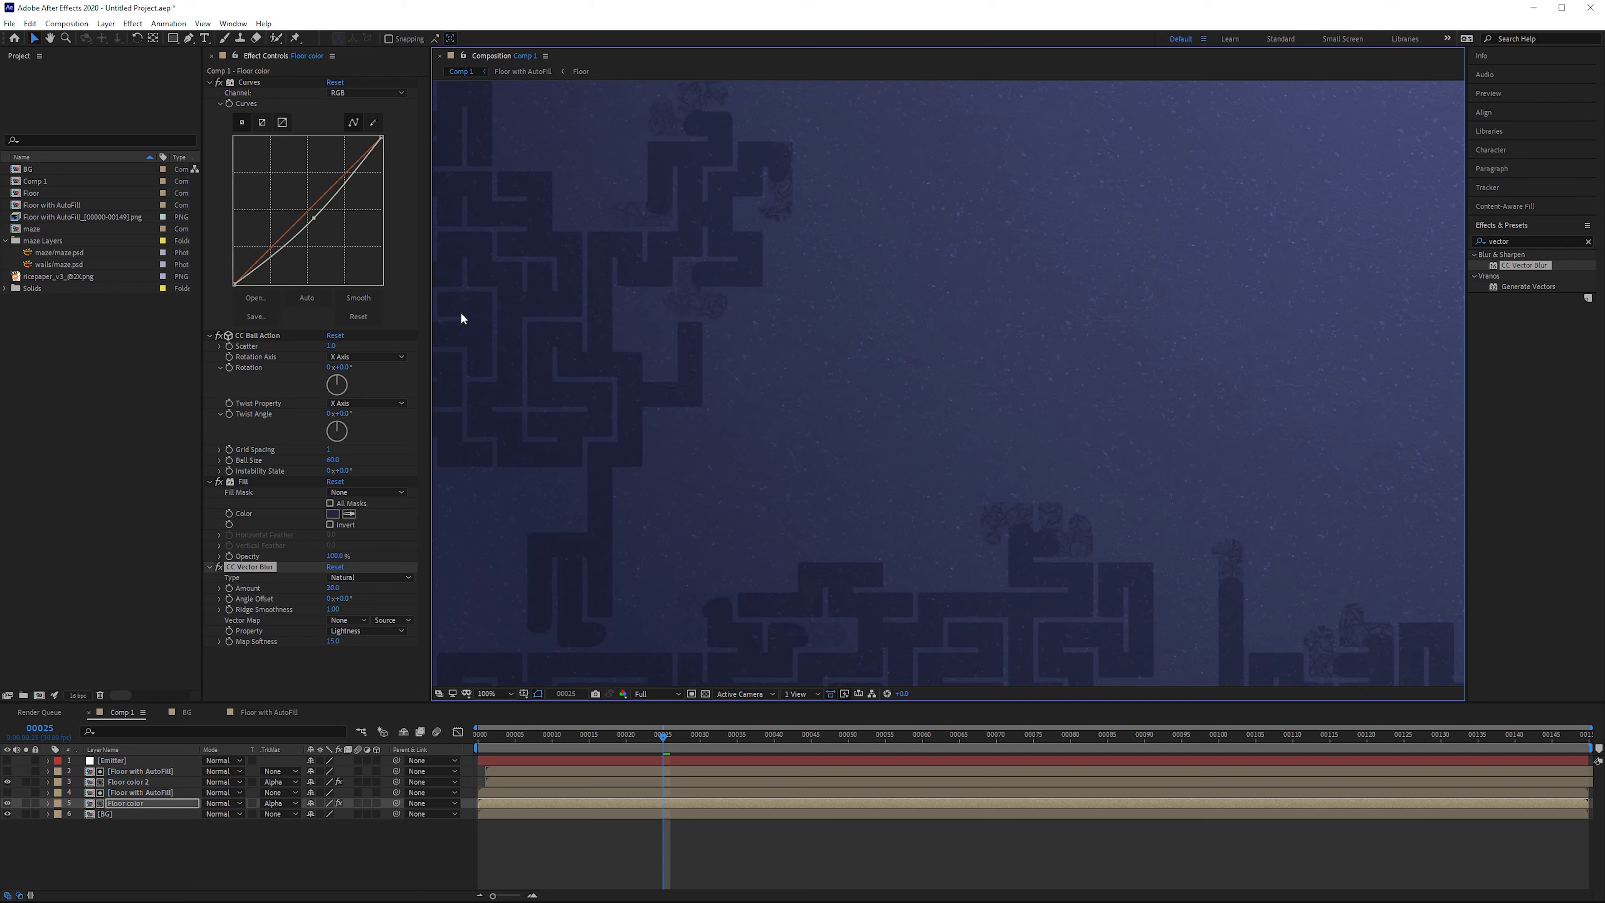
# - Add walls/maze.psd to Comp 1 directly below the Emitter layer and name it Walls depth
pyautogui.moveTo(59, 264); pyautogui.dragTo(132, 772)
pyautogui.press('Return')
pyautogui.write('W')
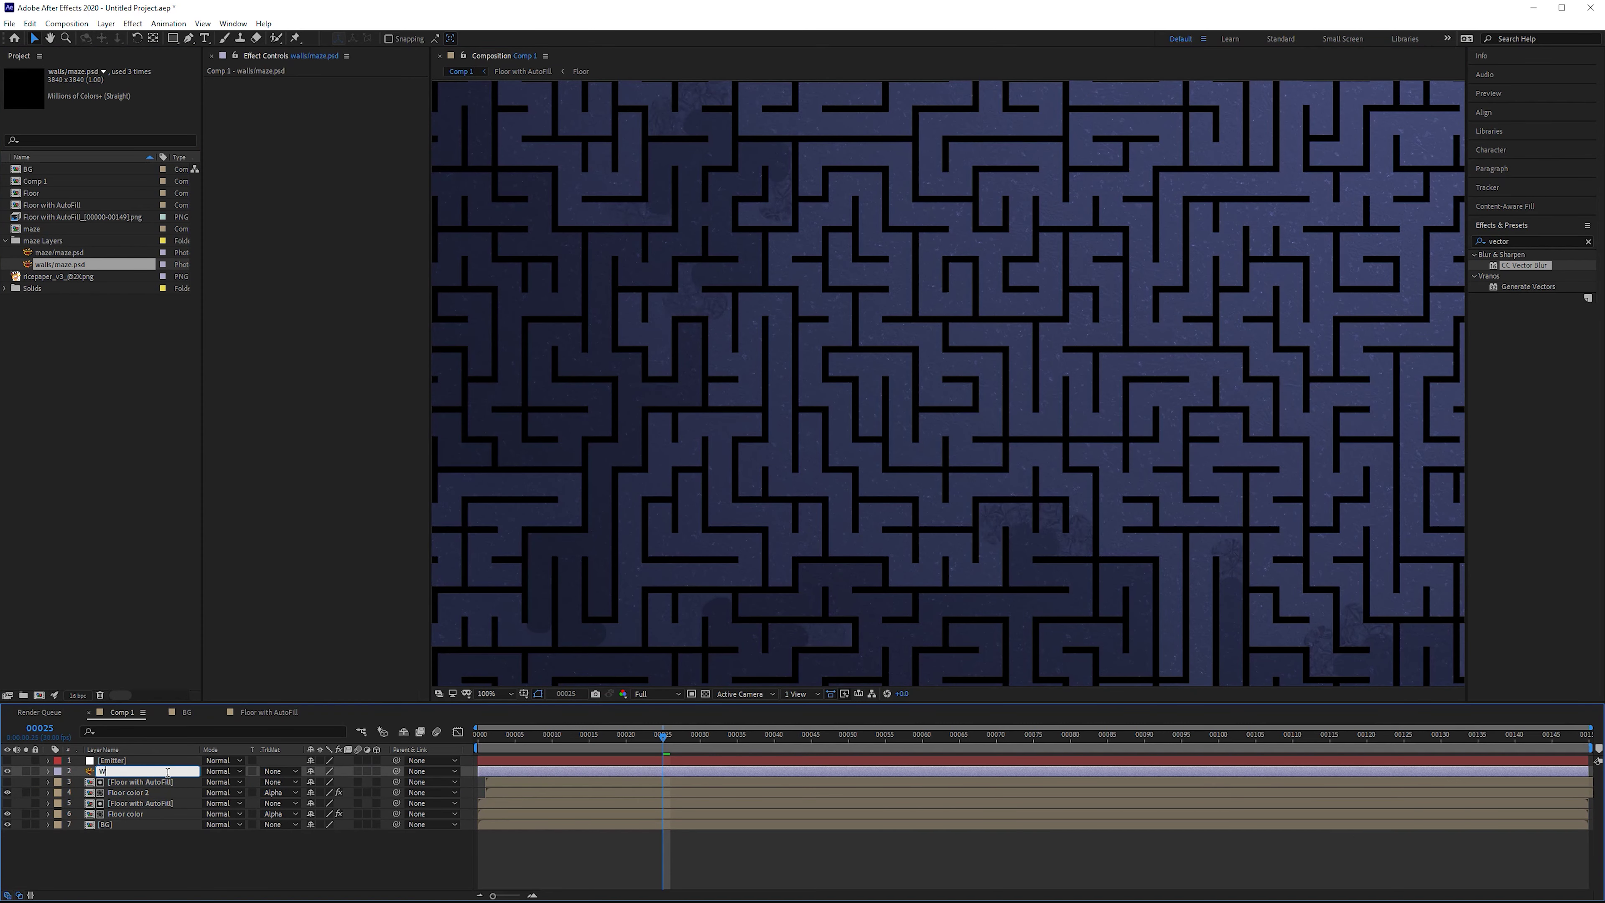
pyautogui.write('alls depth')
# - Duplicate the upper Floor with AutoFill layer, place the copy directly above Walls depth, and set it as that layer's Alpha Matte
pyautogui.click(129, 782)
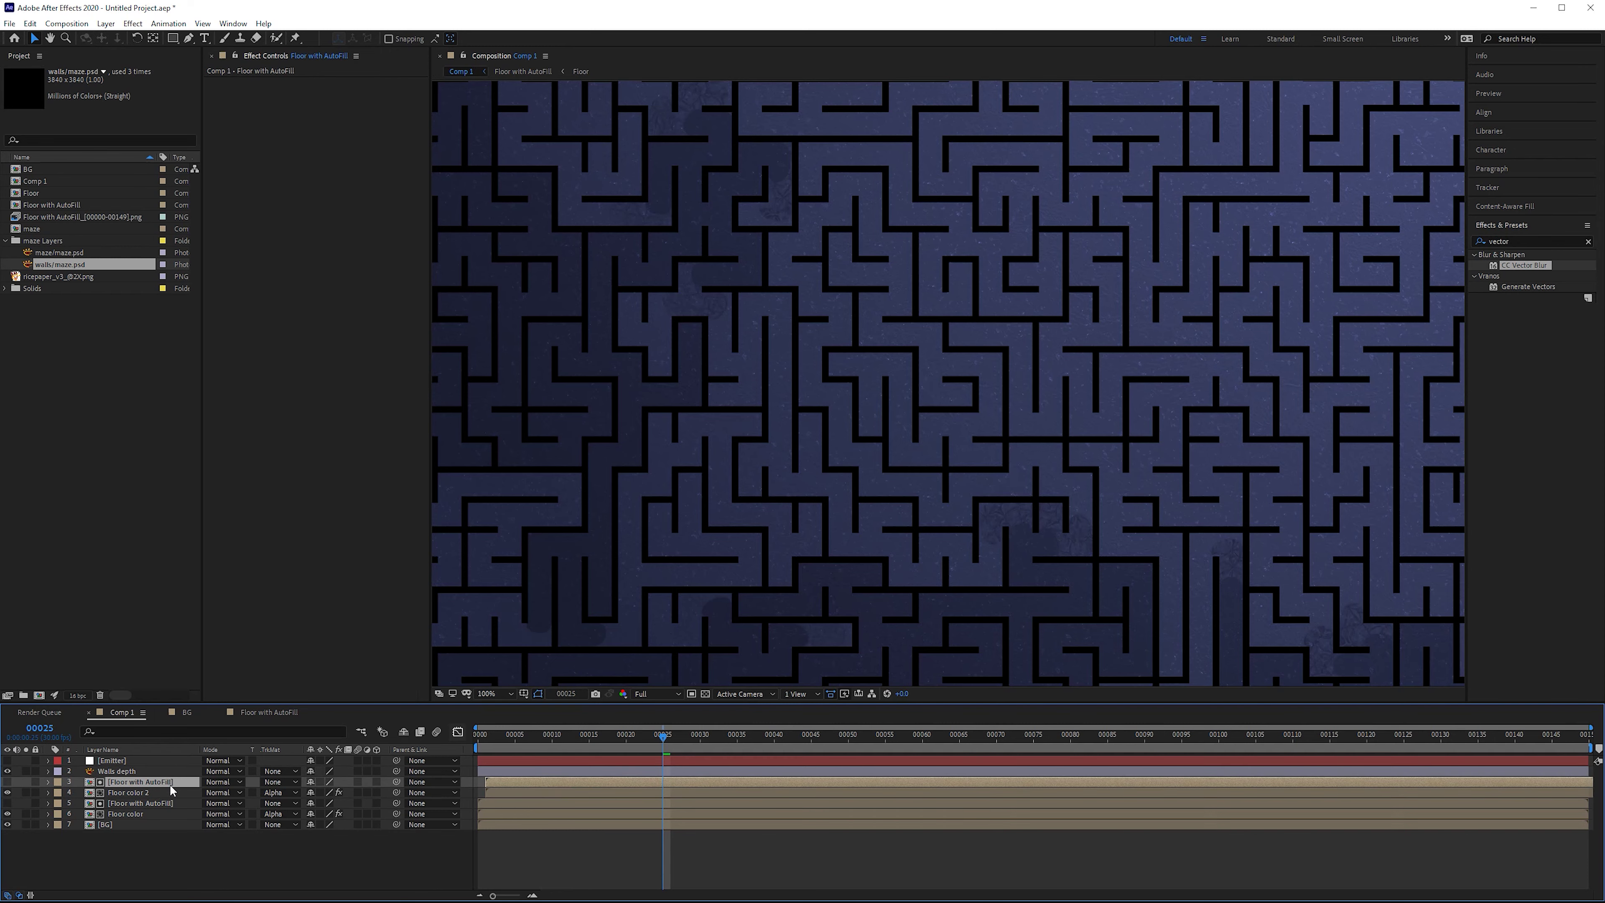
pyautogui.hotkey('ctrl', 'd')
pyautogui.hotkey('ctrl', ']')
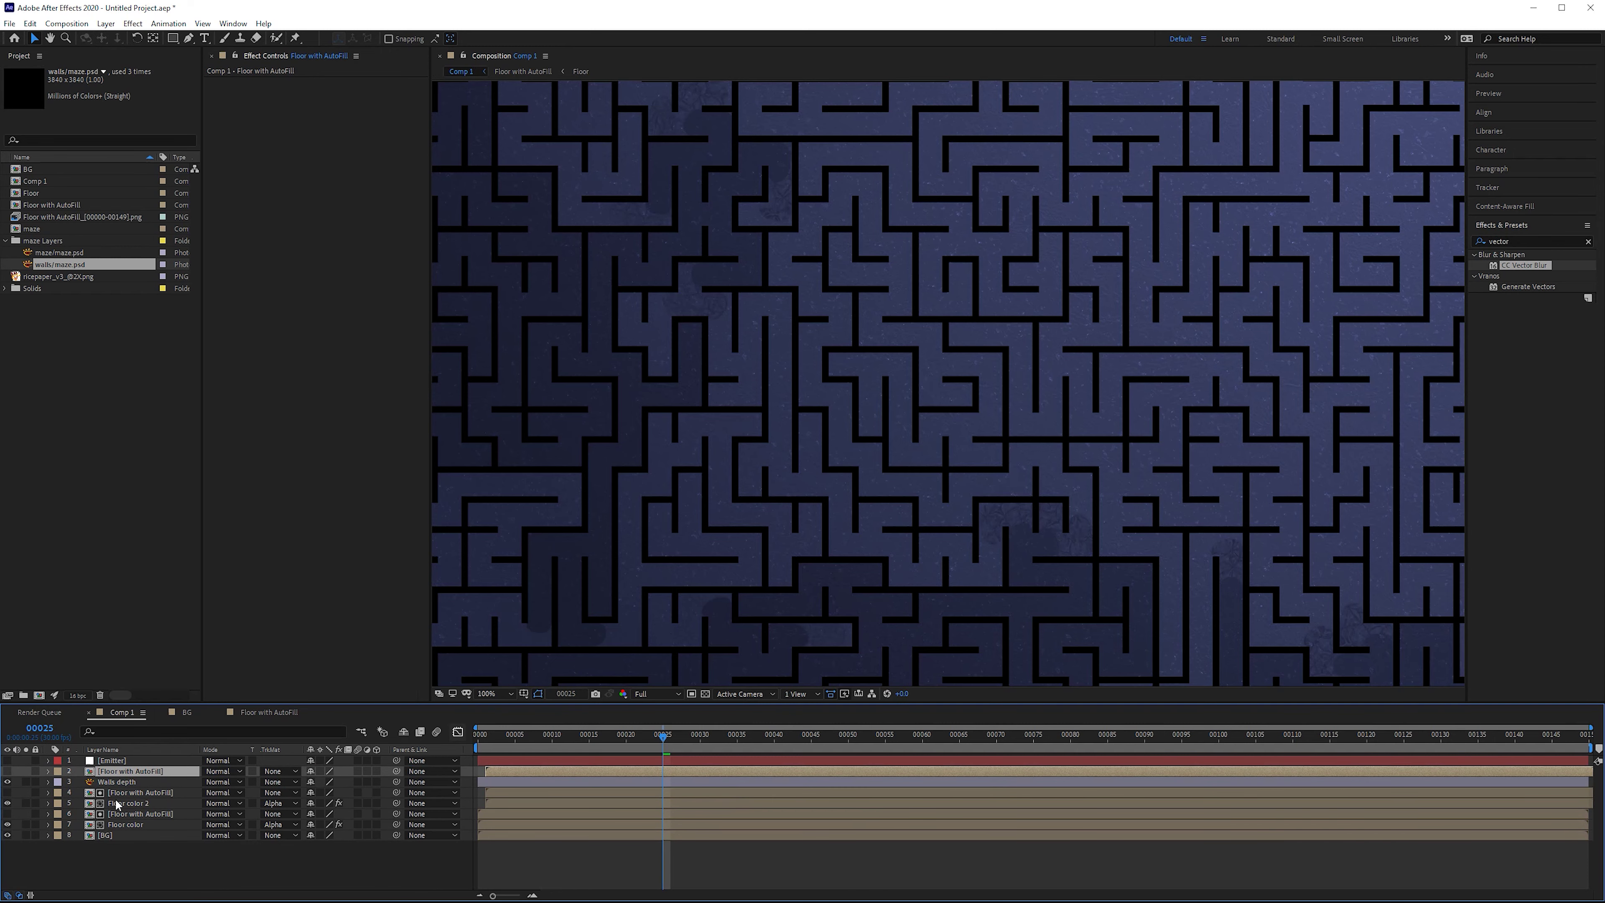
pyautogui.click(120, 780)
pyautogui.click(276, 782)
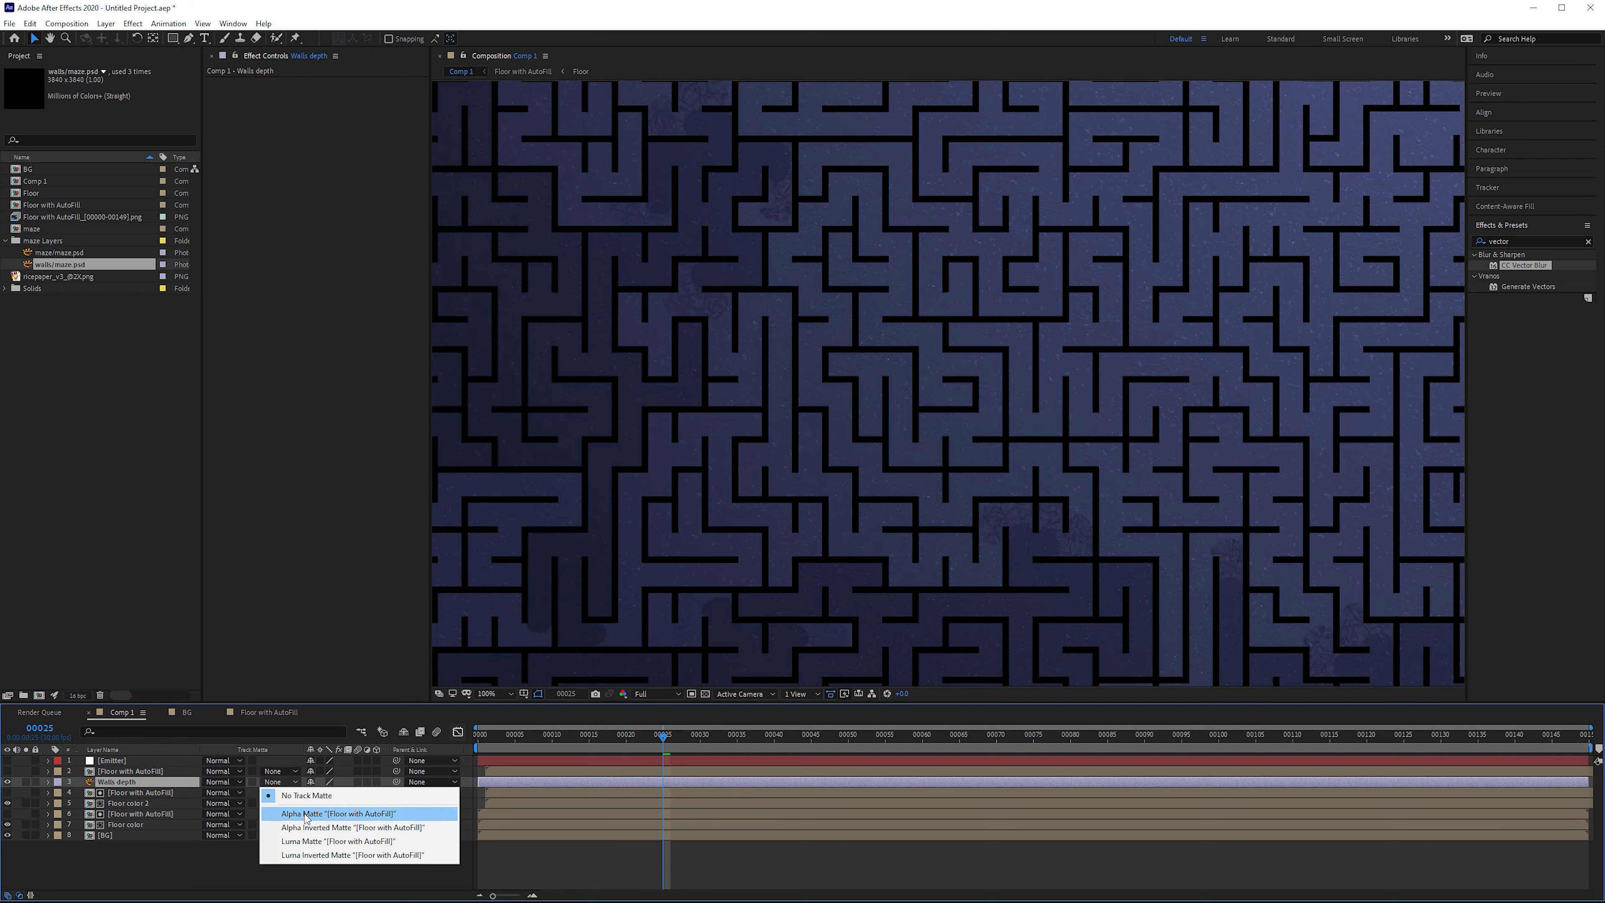
pyautogui.click(306, 814)
# - Add the CC Radial Fast Blur effect to the Walls depth layer and inspect the wall shading up close
pyautogui.click(1529, 241)
pyautogui.write('cc radial')
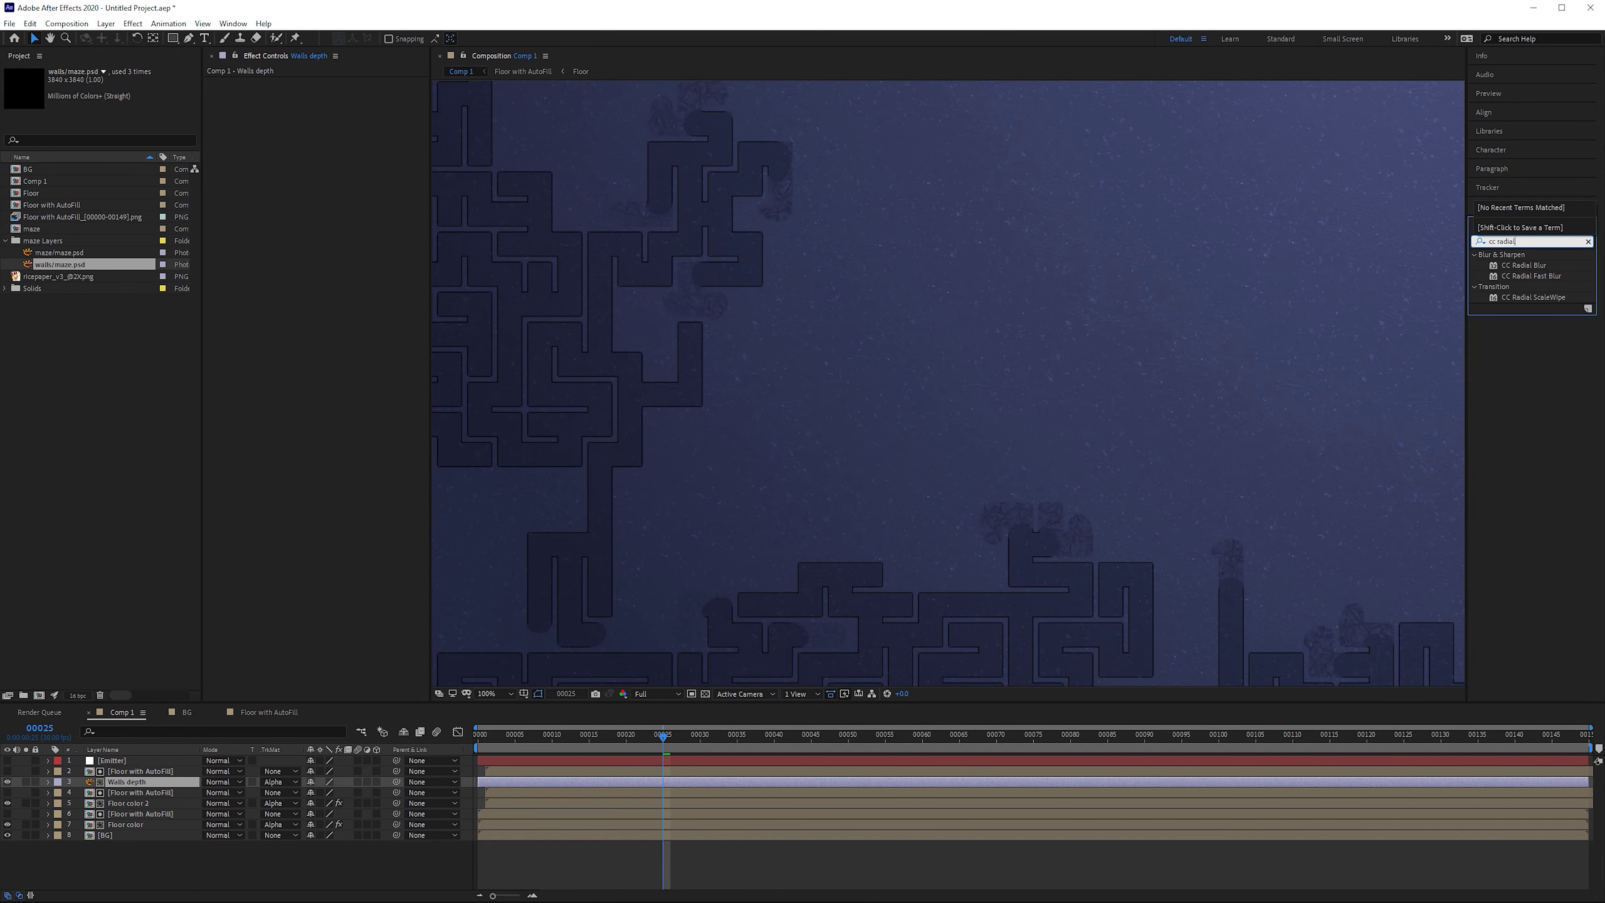
pyautogui.moveTo(1531, 275); pyautogui.dragTo(290, 242)
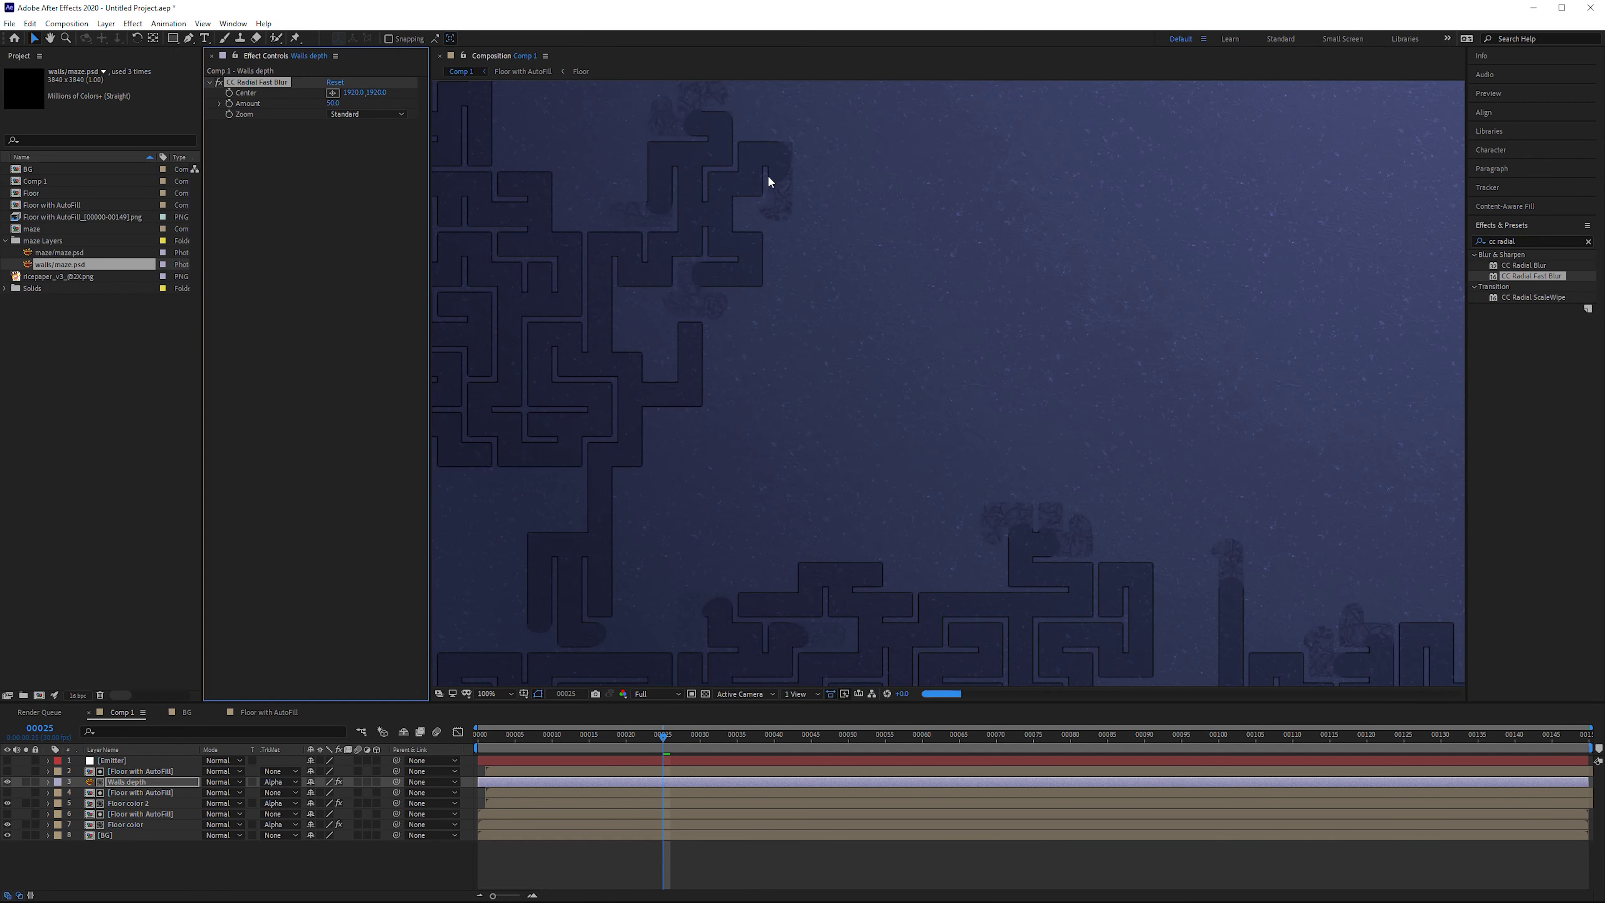
pyautogui.scroll(2, 880, 297)
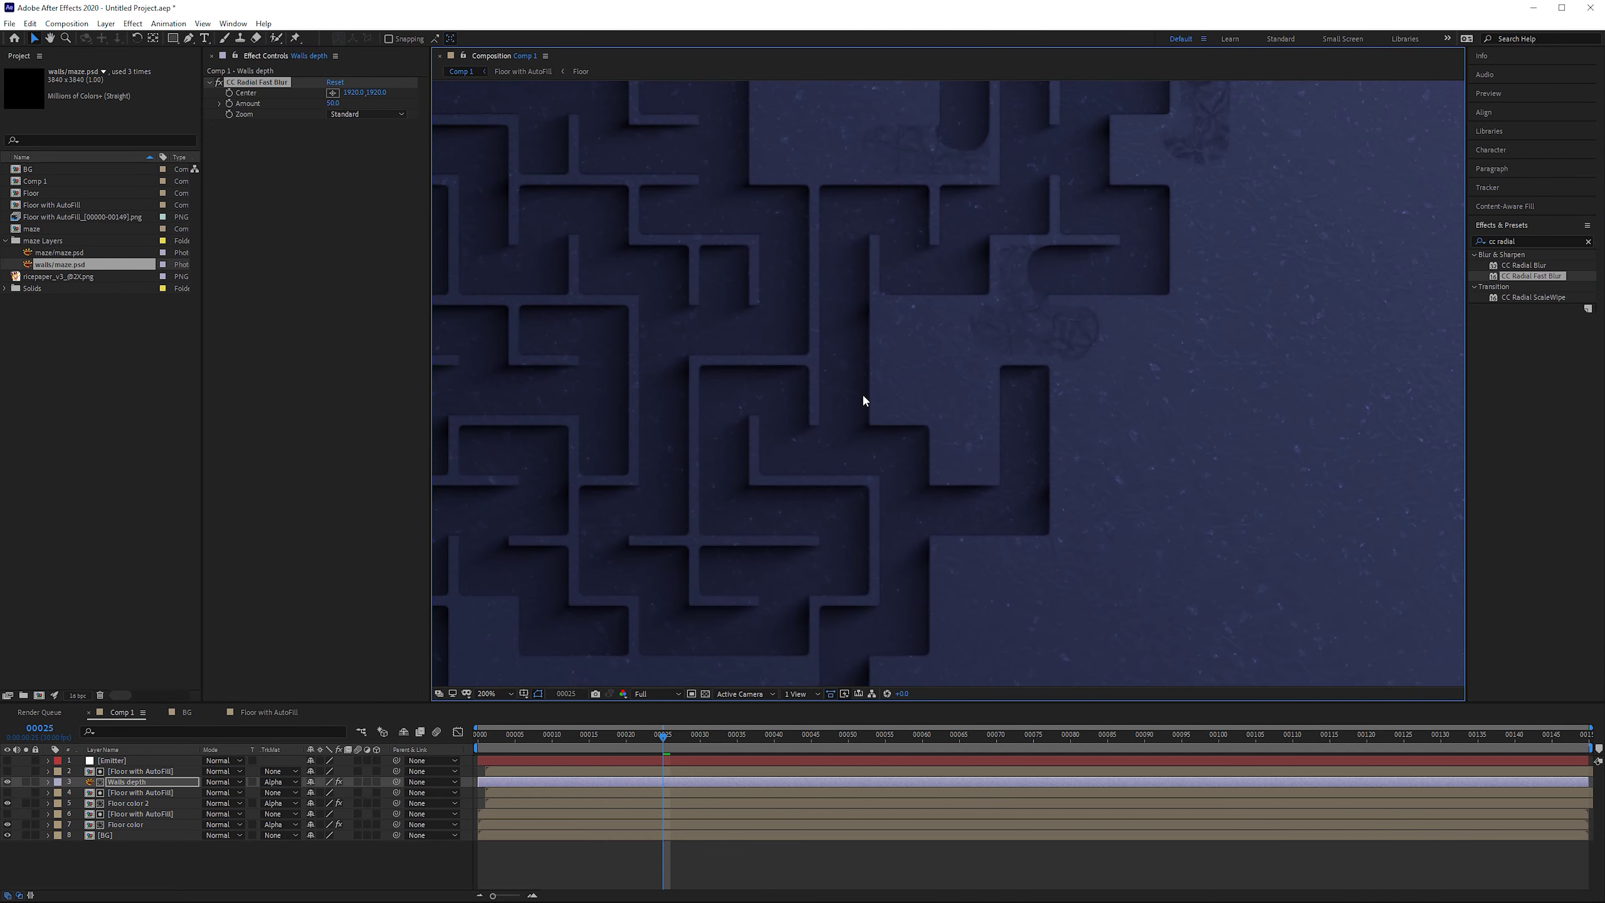
pyautogui.scroll(-2, 863, 394)
pyautogui.scroll(2, 817, 352)
pyautogui.scroll(-4, 842, 212)
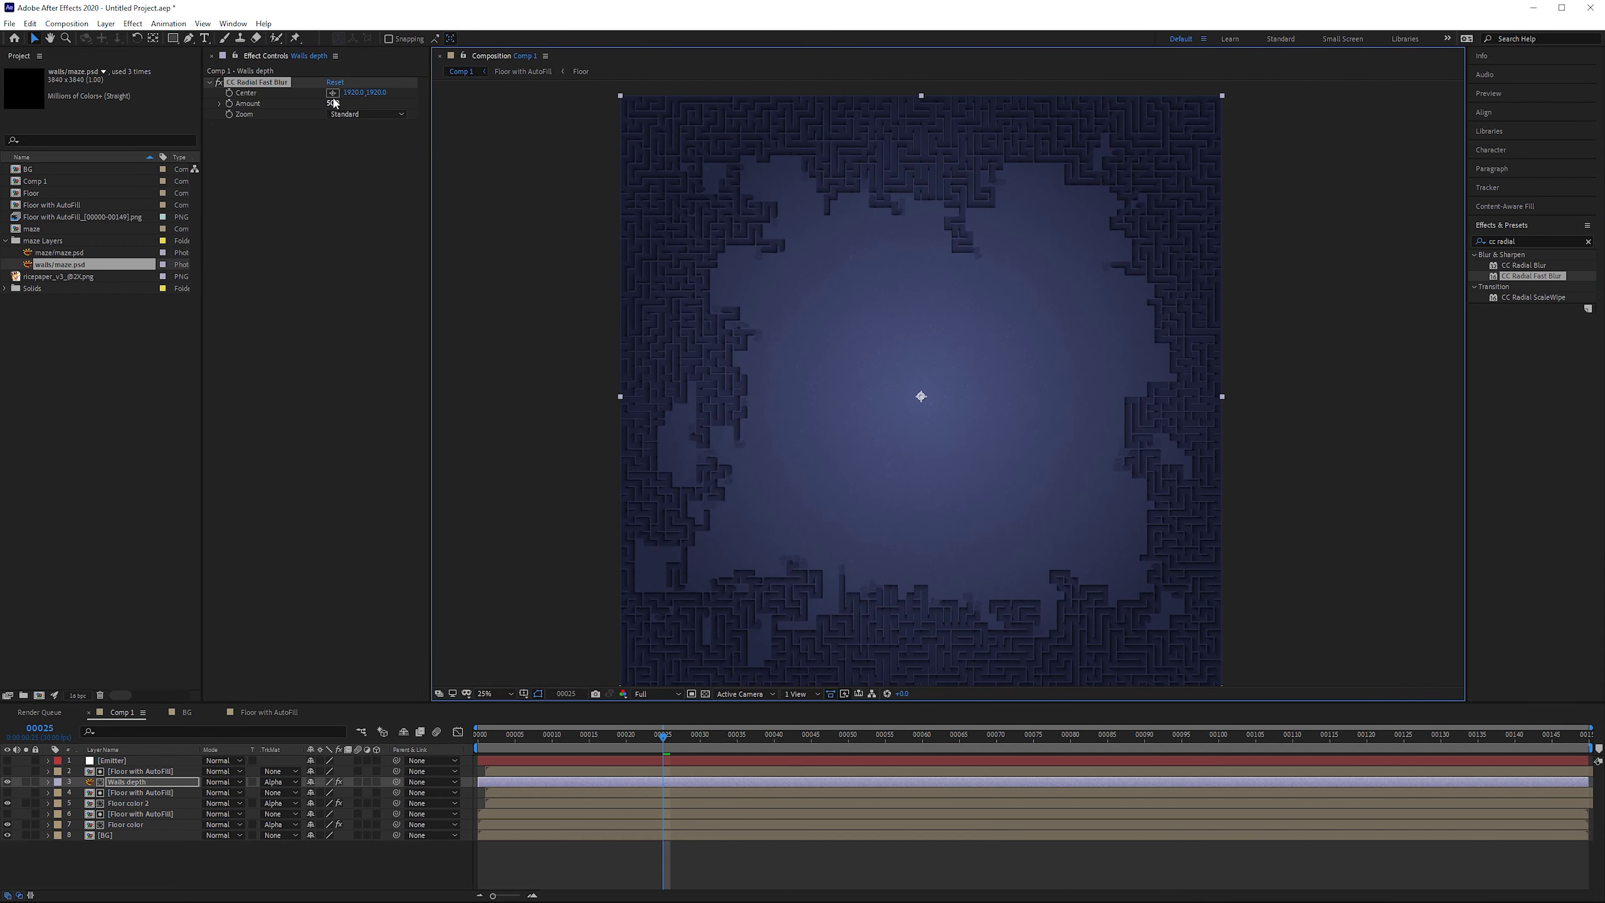
# - Move the CC Radial Fast Blur Center just outside the composition's upper-right corner and check the shadow direction on the walls
pyautogui.click(332, 93)
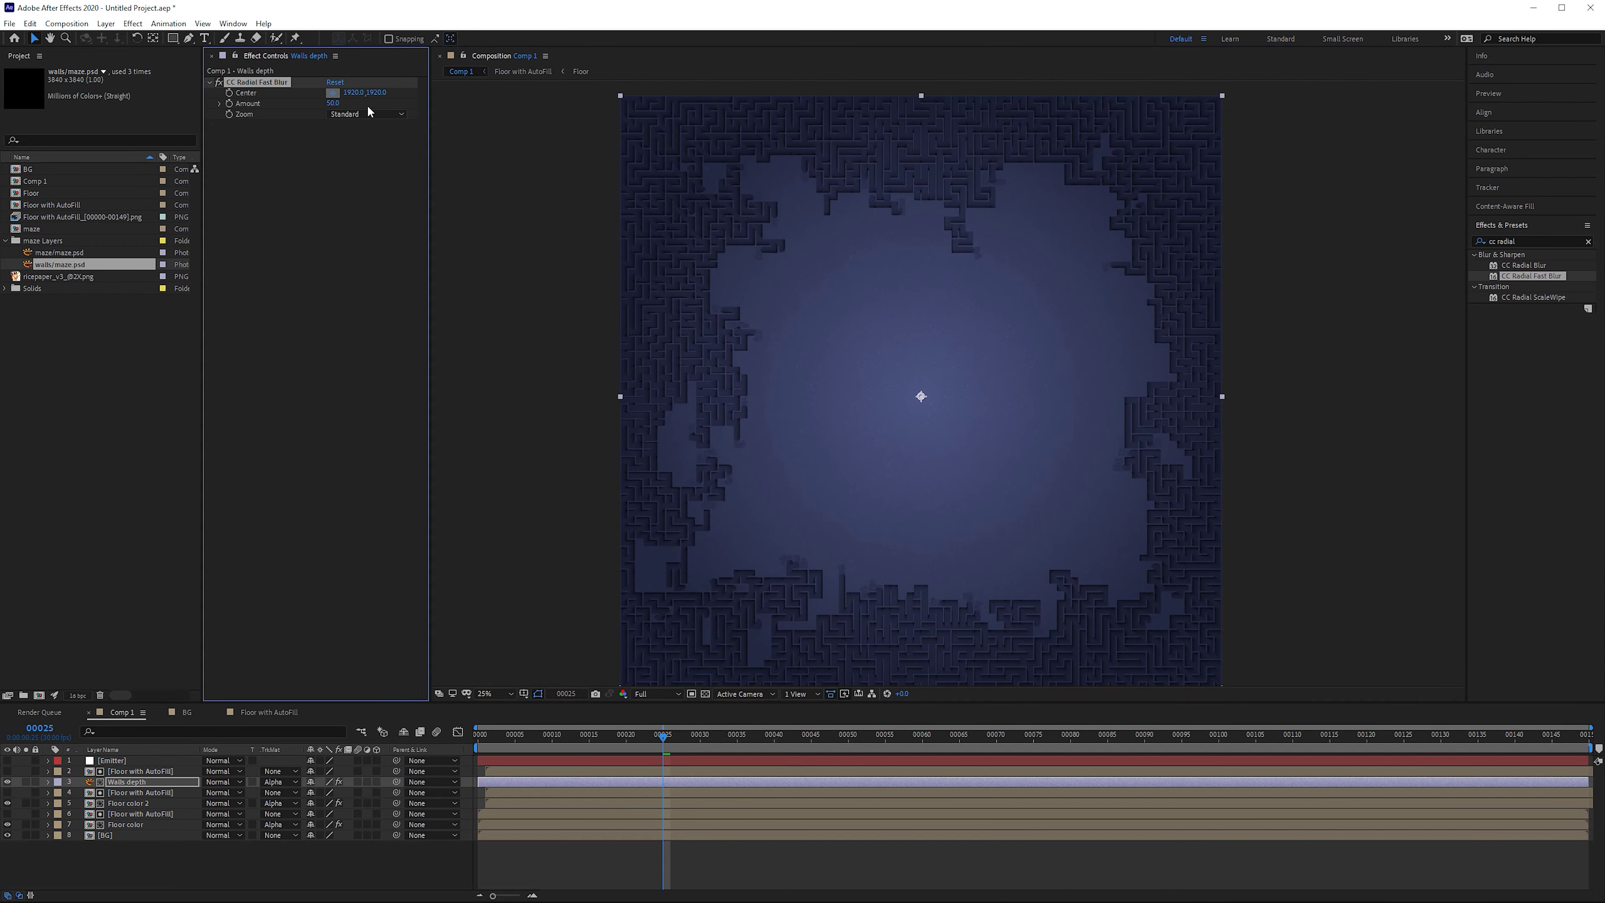
pyautogui.click(1150, 166)
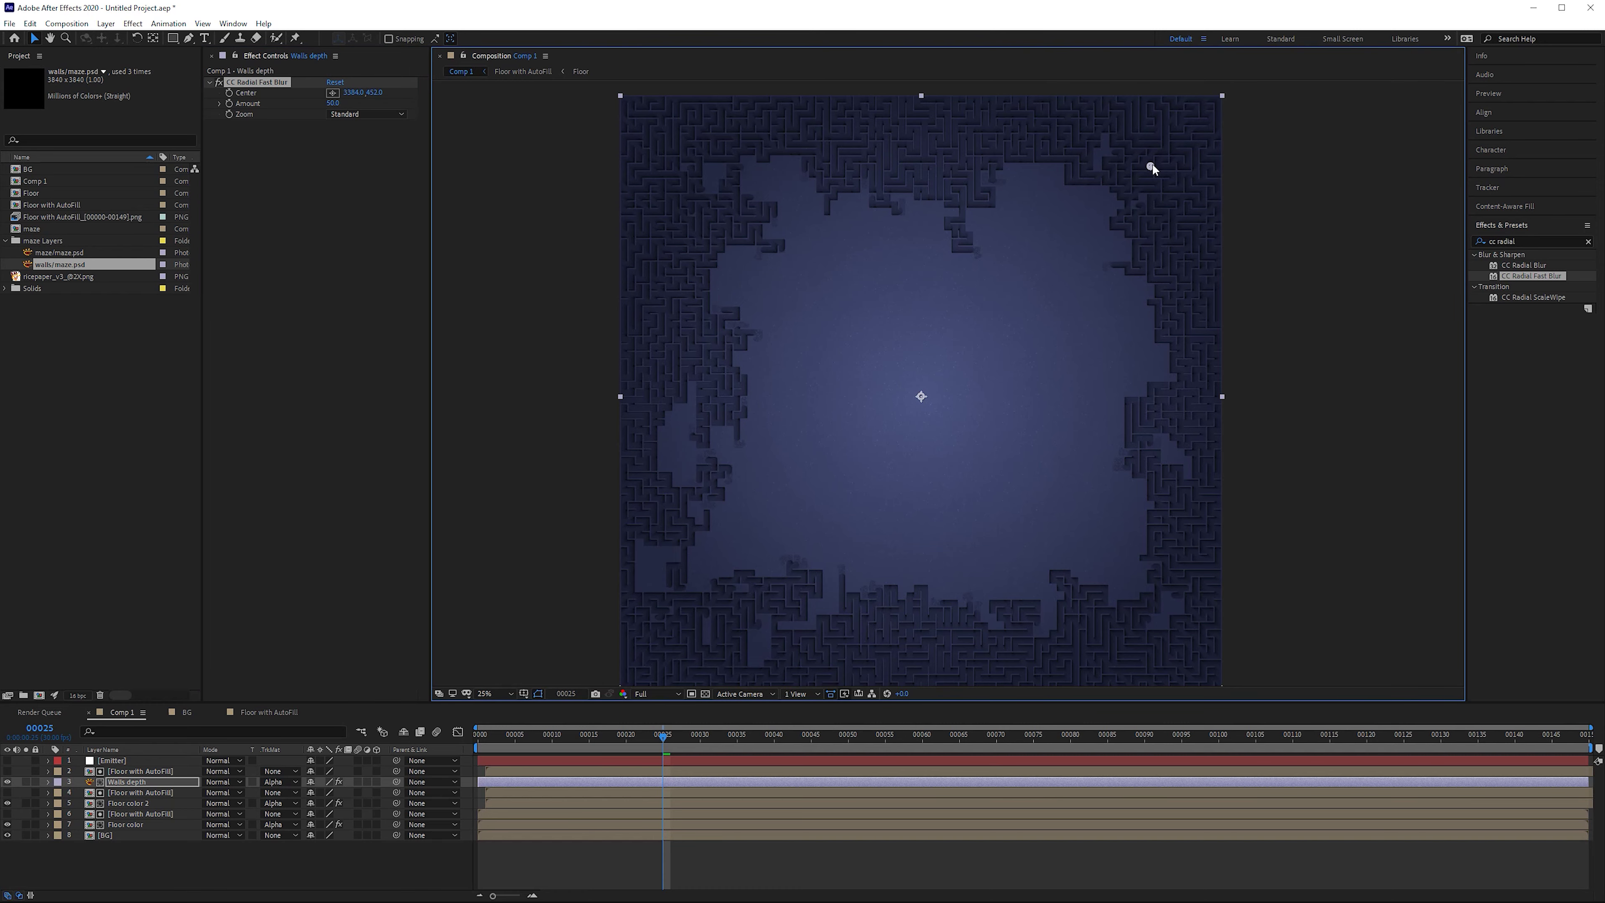
pyautogui.moveTo(1149, 165); pyautogui.dragTo(1245, 84)
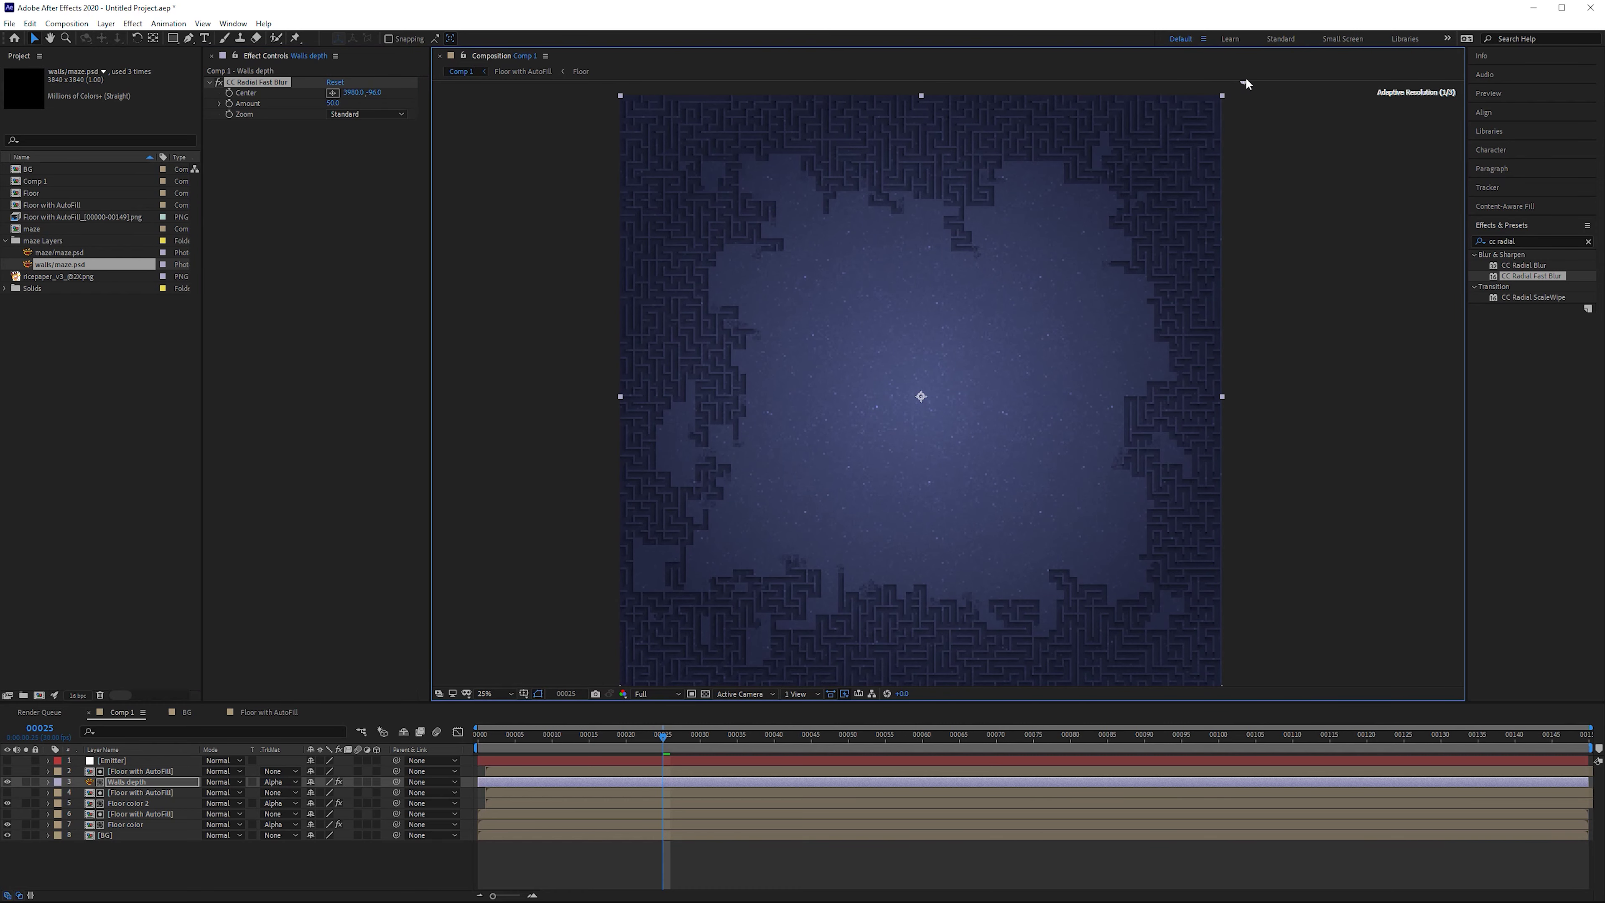
pyautogui.press('space')
pyautogui.moveTo(611, 502); pyautogui.dragTo(795, 349)
pyautogui.scroll(6, 795, 349)
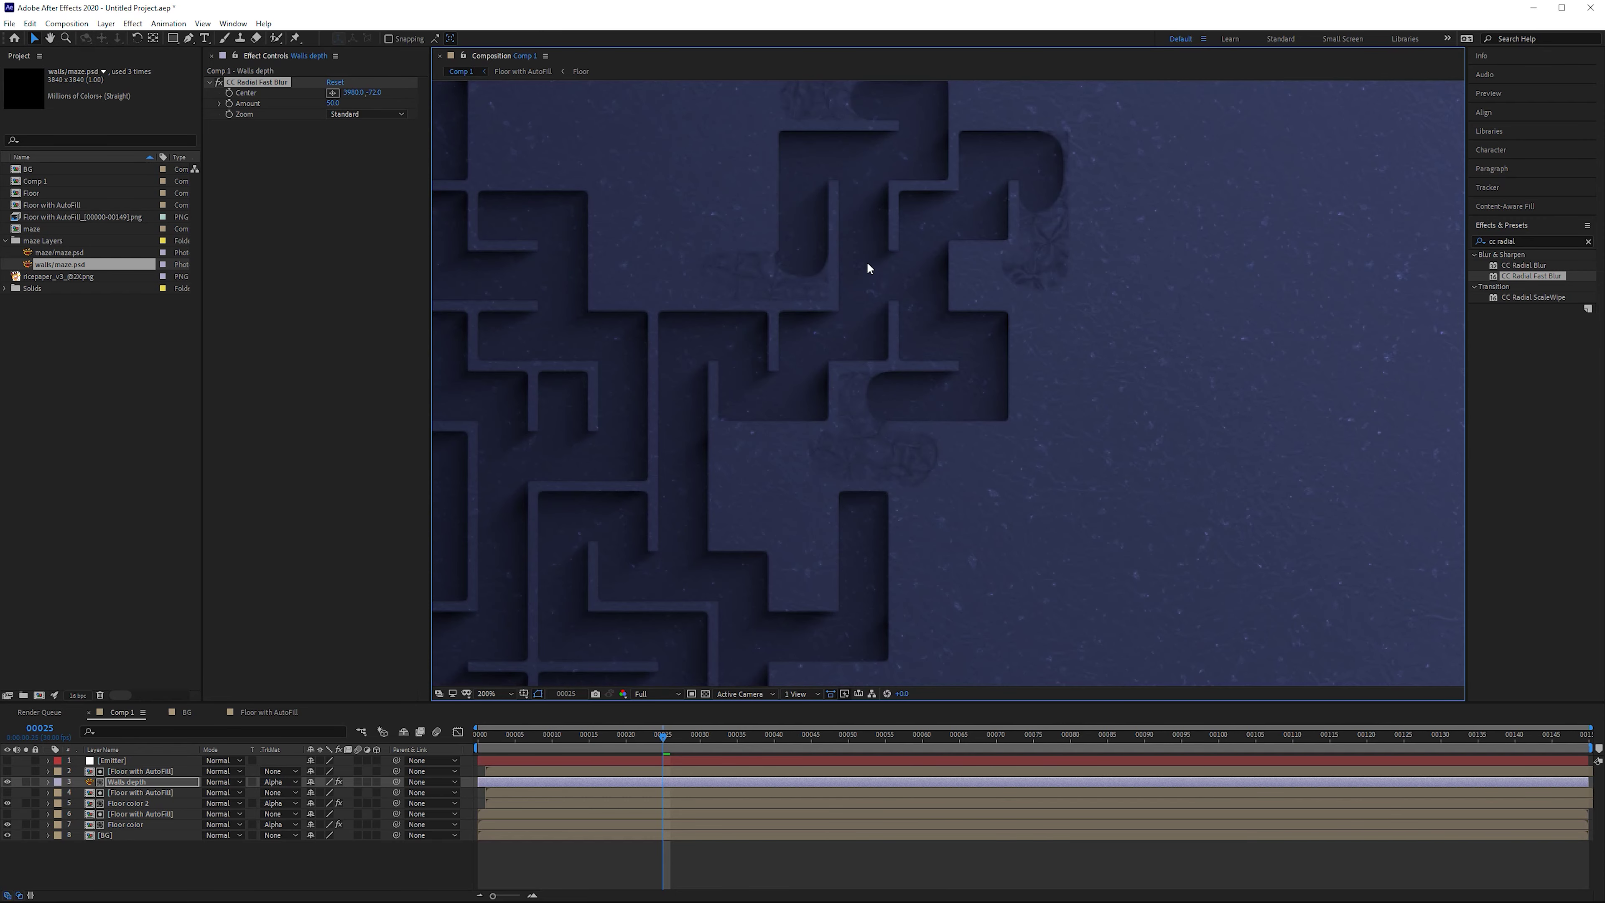
# - Lower the CC Radial Fast Blur Amount on Walls depth to shorten the wall shadows
pyautogui.moveTo(333, 103)
pyautogui.mouseDown()
pyautogui.moveTo(298, 105)
pyautogui.moveTo(346, 104)
pyautogui.moveTo(317, 116)
pyautogui.mouseUp()
pyautogui.click(333, 103)
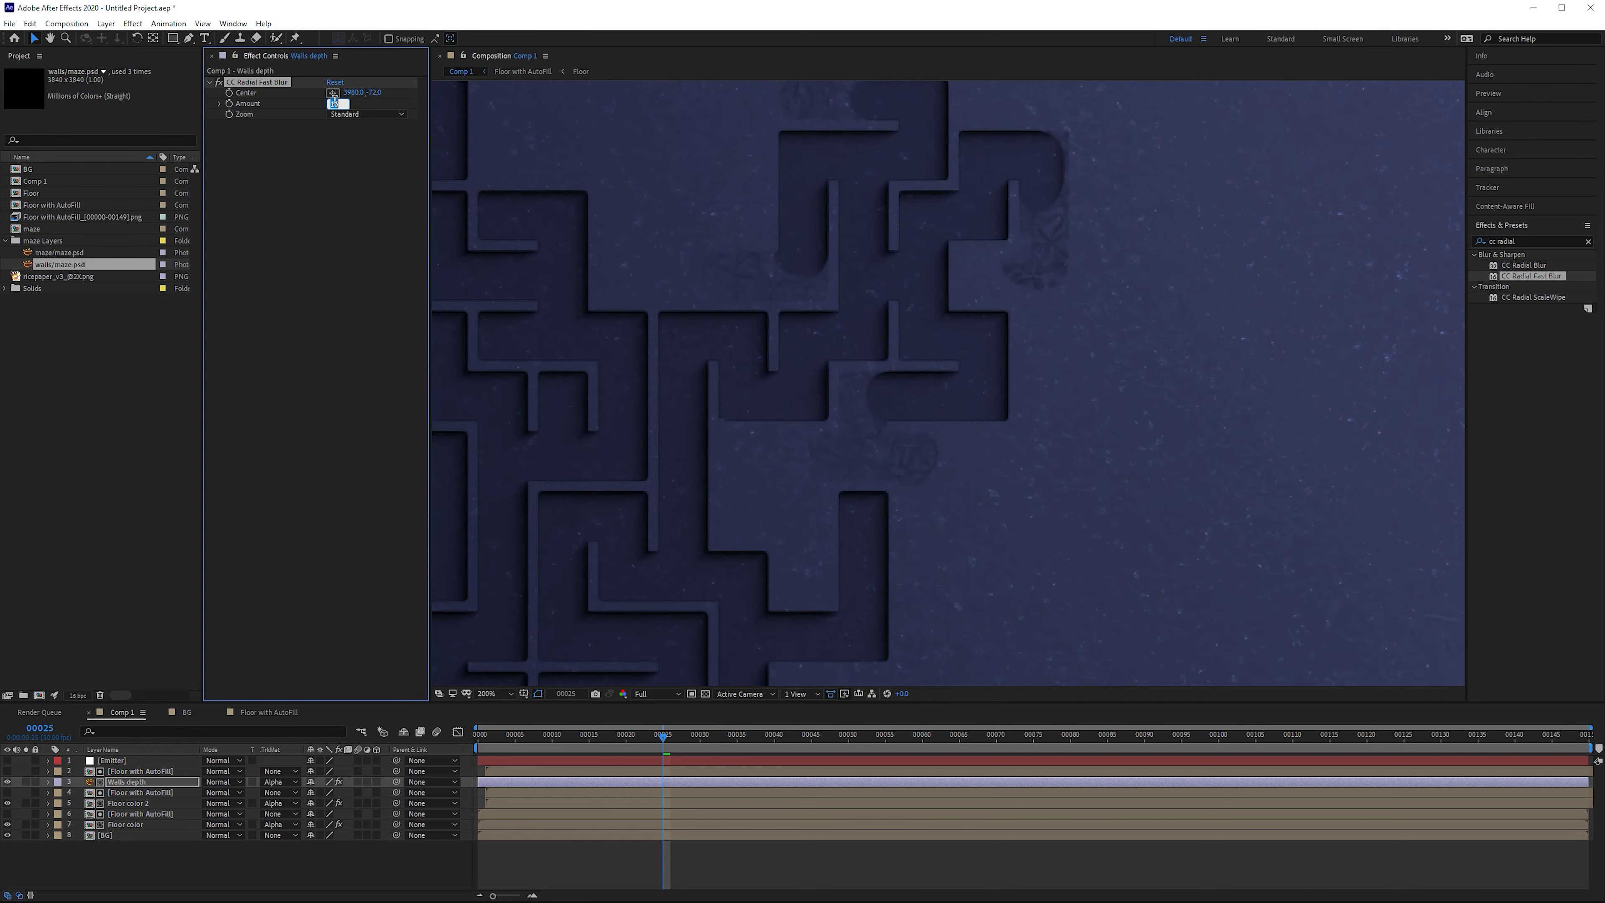
pyautogui.press('Return')
# - Examine the maze growth and wall depth at several frames between 33 and 67, especially around the maze lettering
pyautogui.scroll(-5, 885, 376)
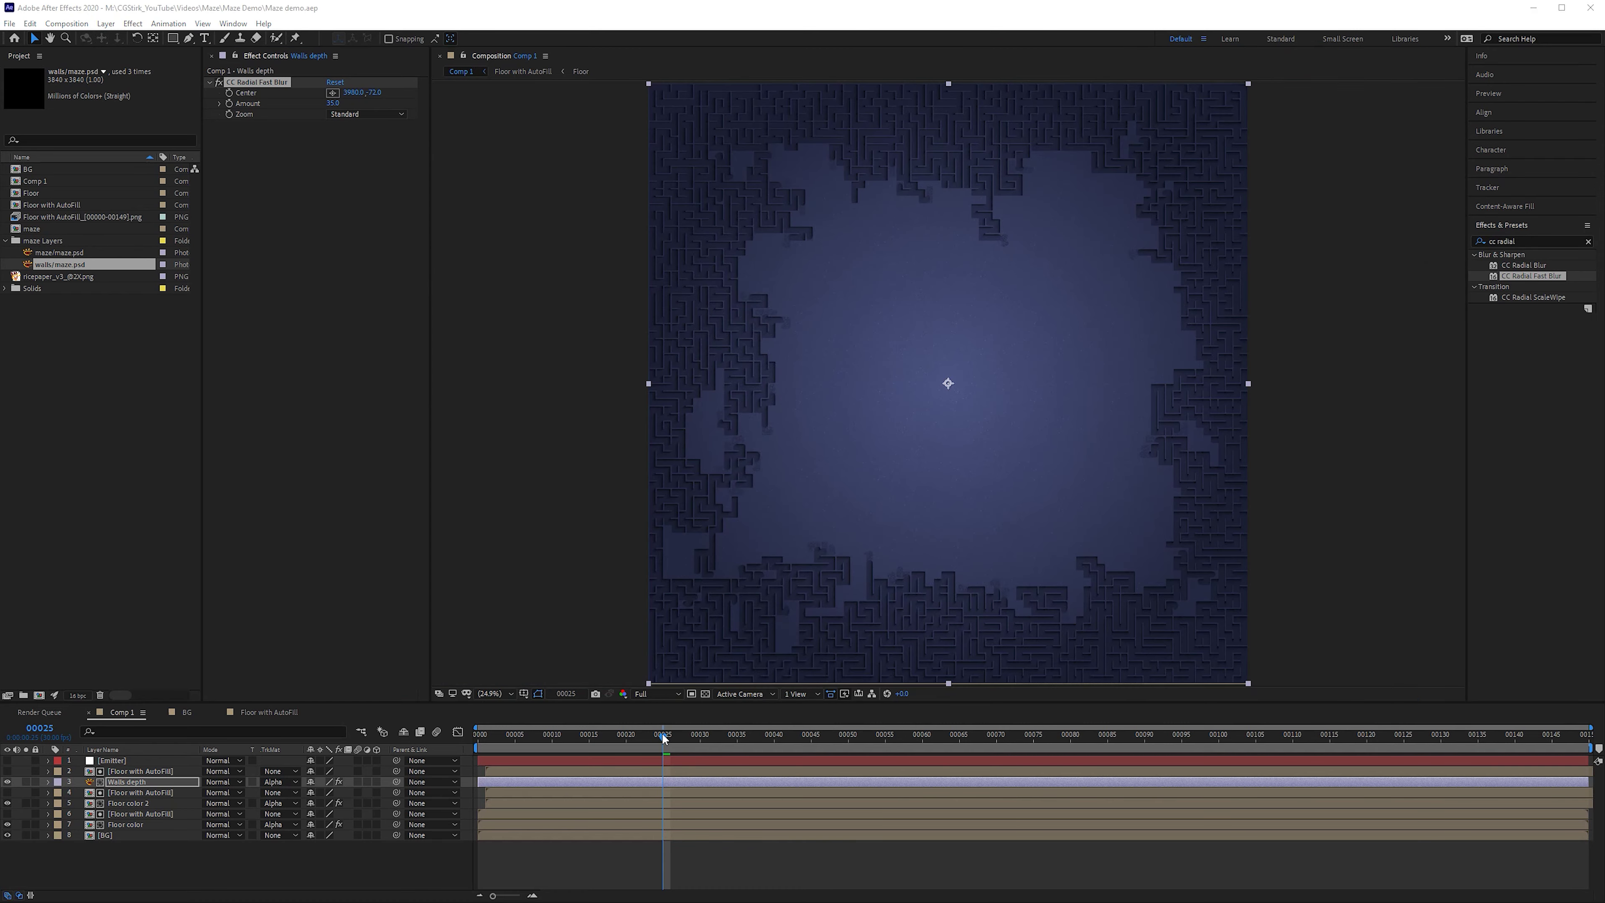
pyautogui.click(725, 737)
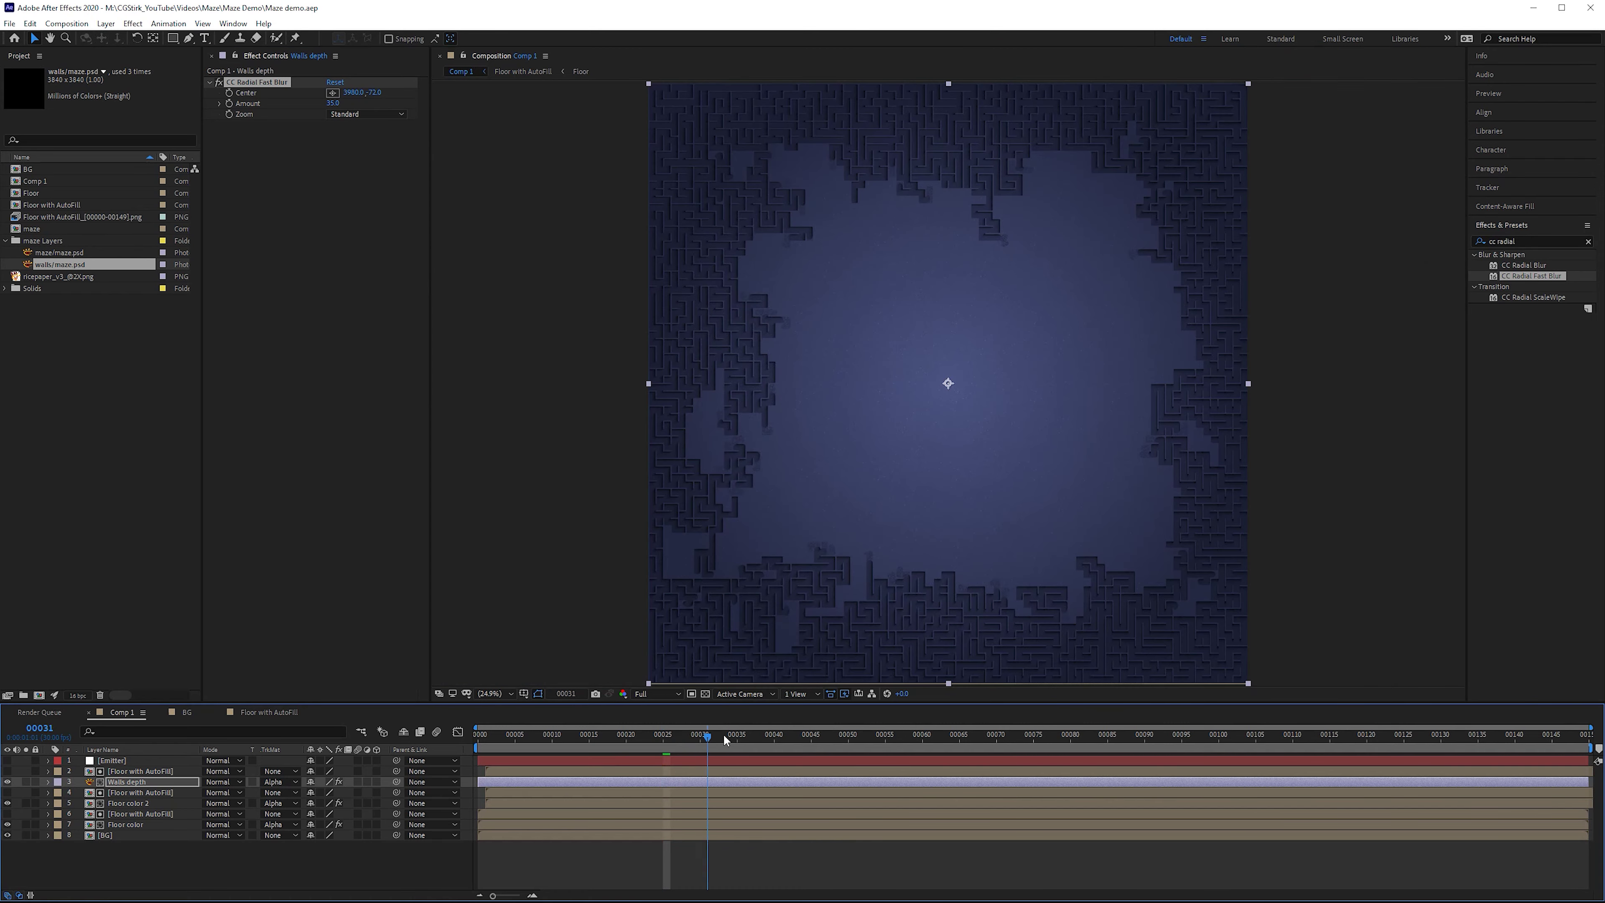
pyautogui.click(724, 738)
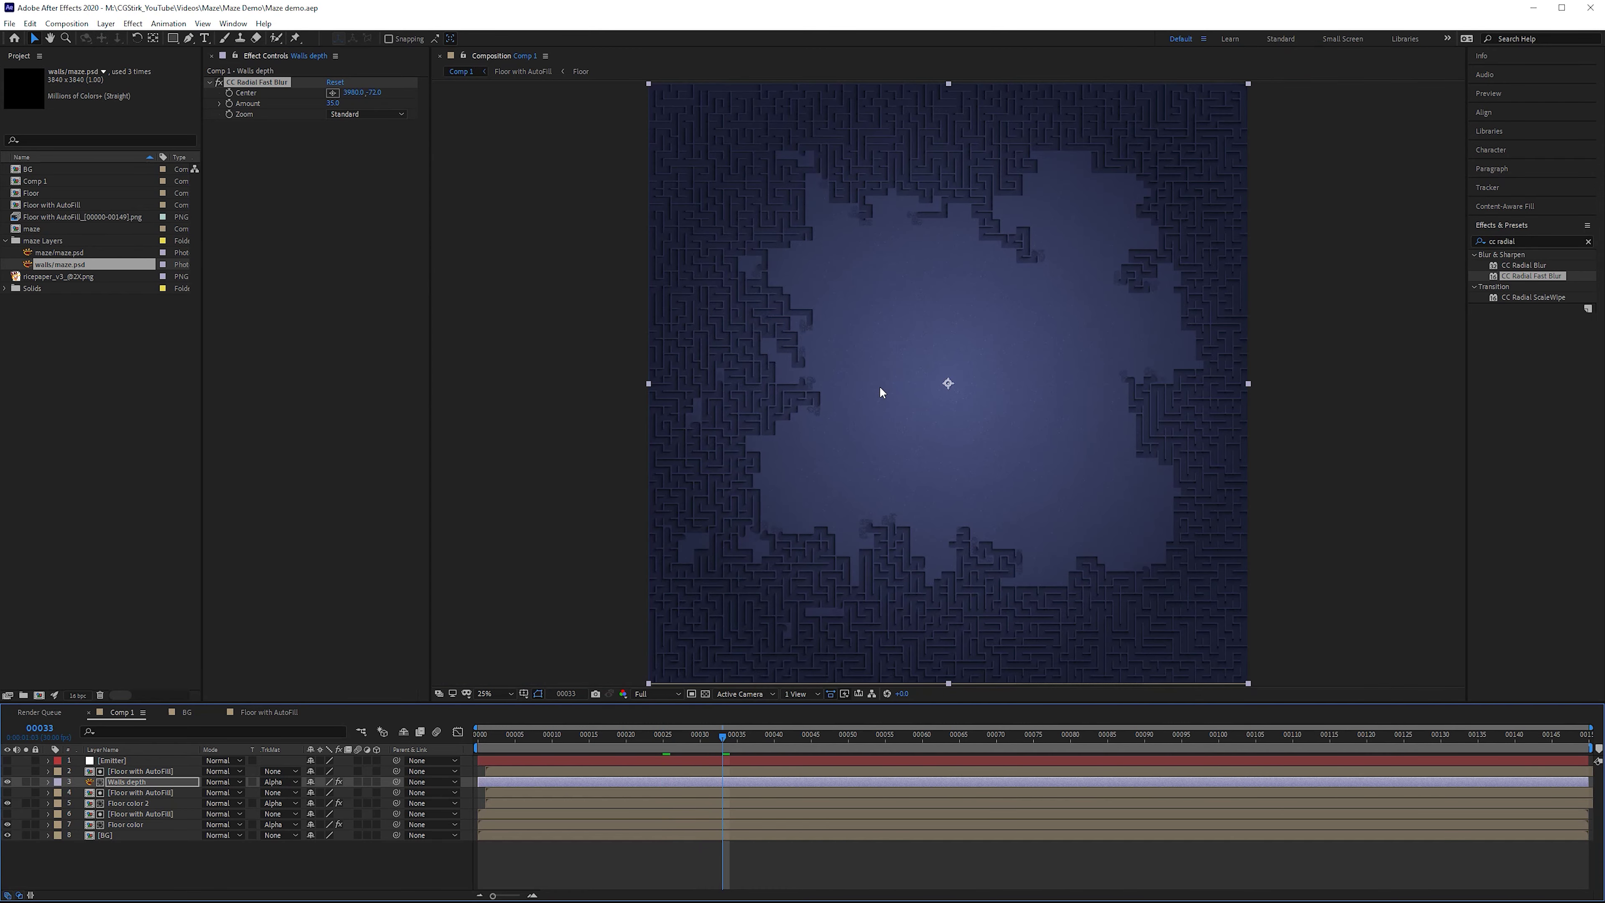
pyautogui.scroll(2, 891, 386)
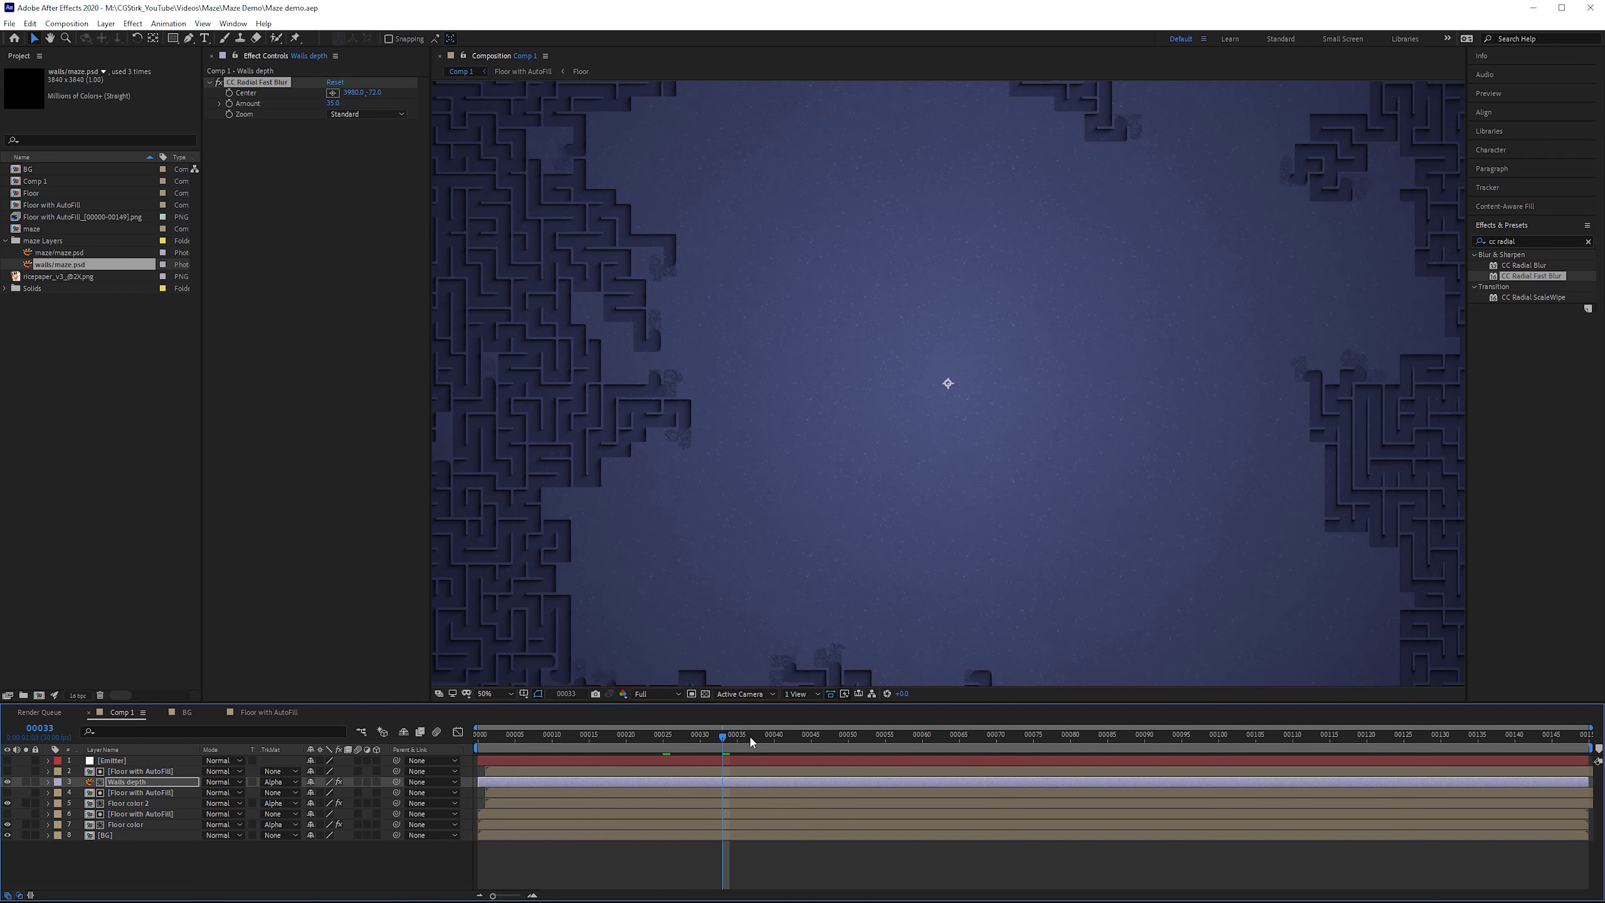
pyautogui.moveTo(750, 741); pyautogui.dragTo(907, 747)
pyautogui.scroll(2, 996, 505)
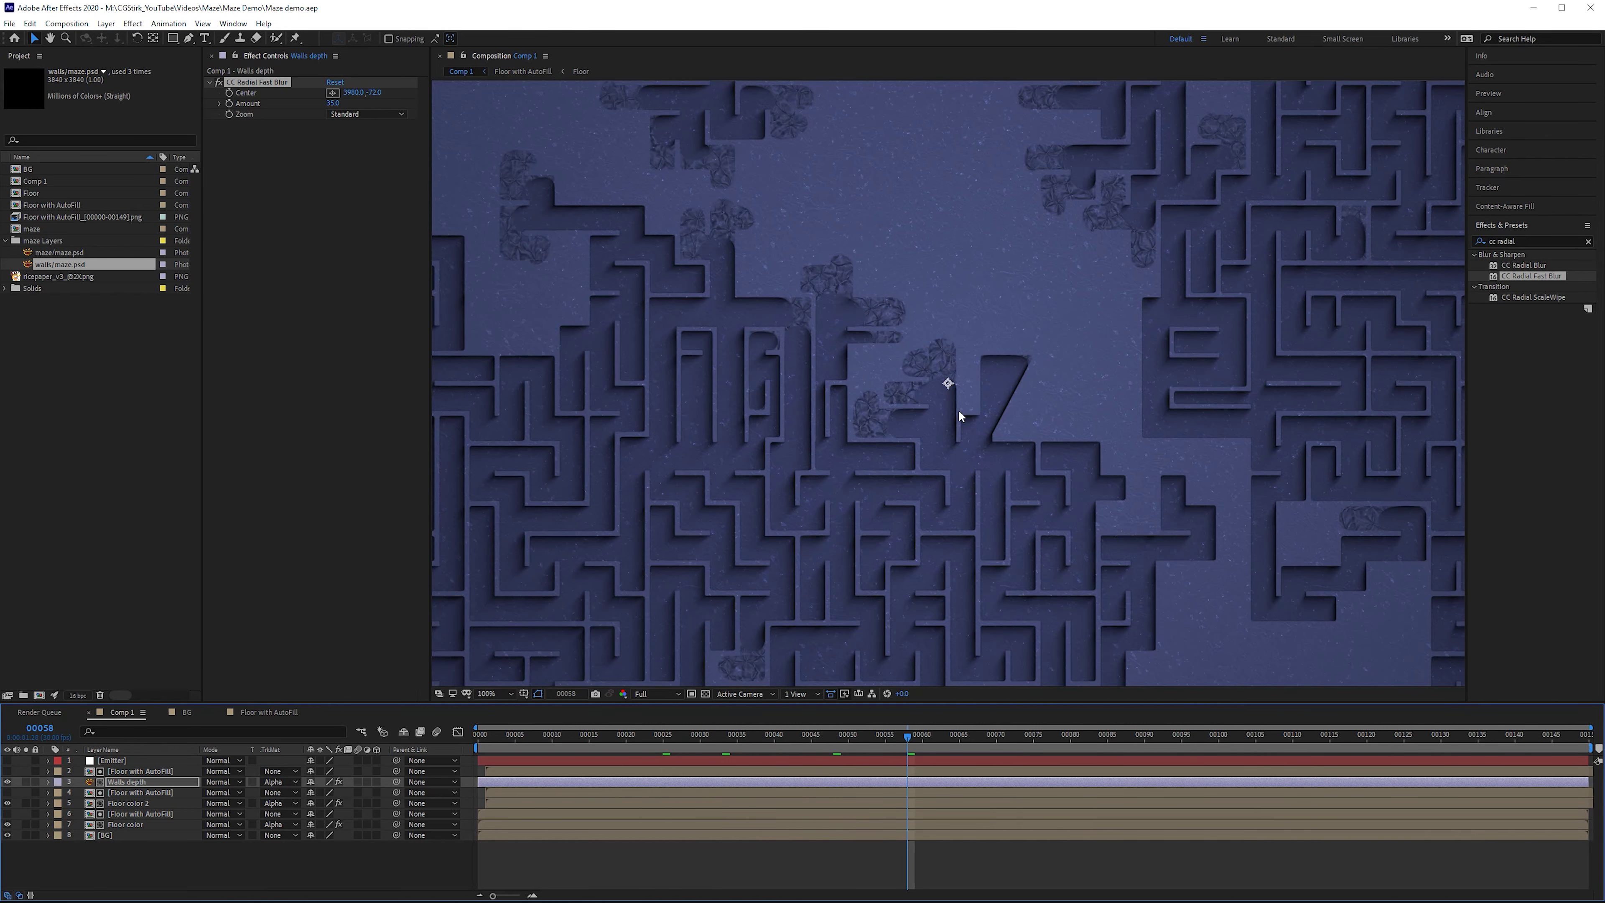
pyautogui.scroll(-2, 957, 409)
pyautogui.scroll(2, 958, 411)
pyautogui.moveTo(924, 740); pyautogui.dragTo(937, 736)
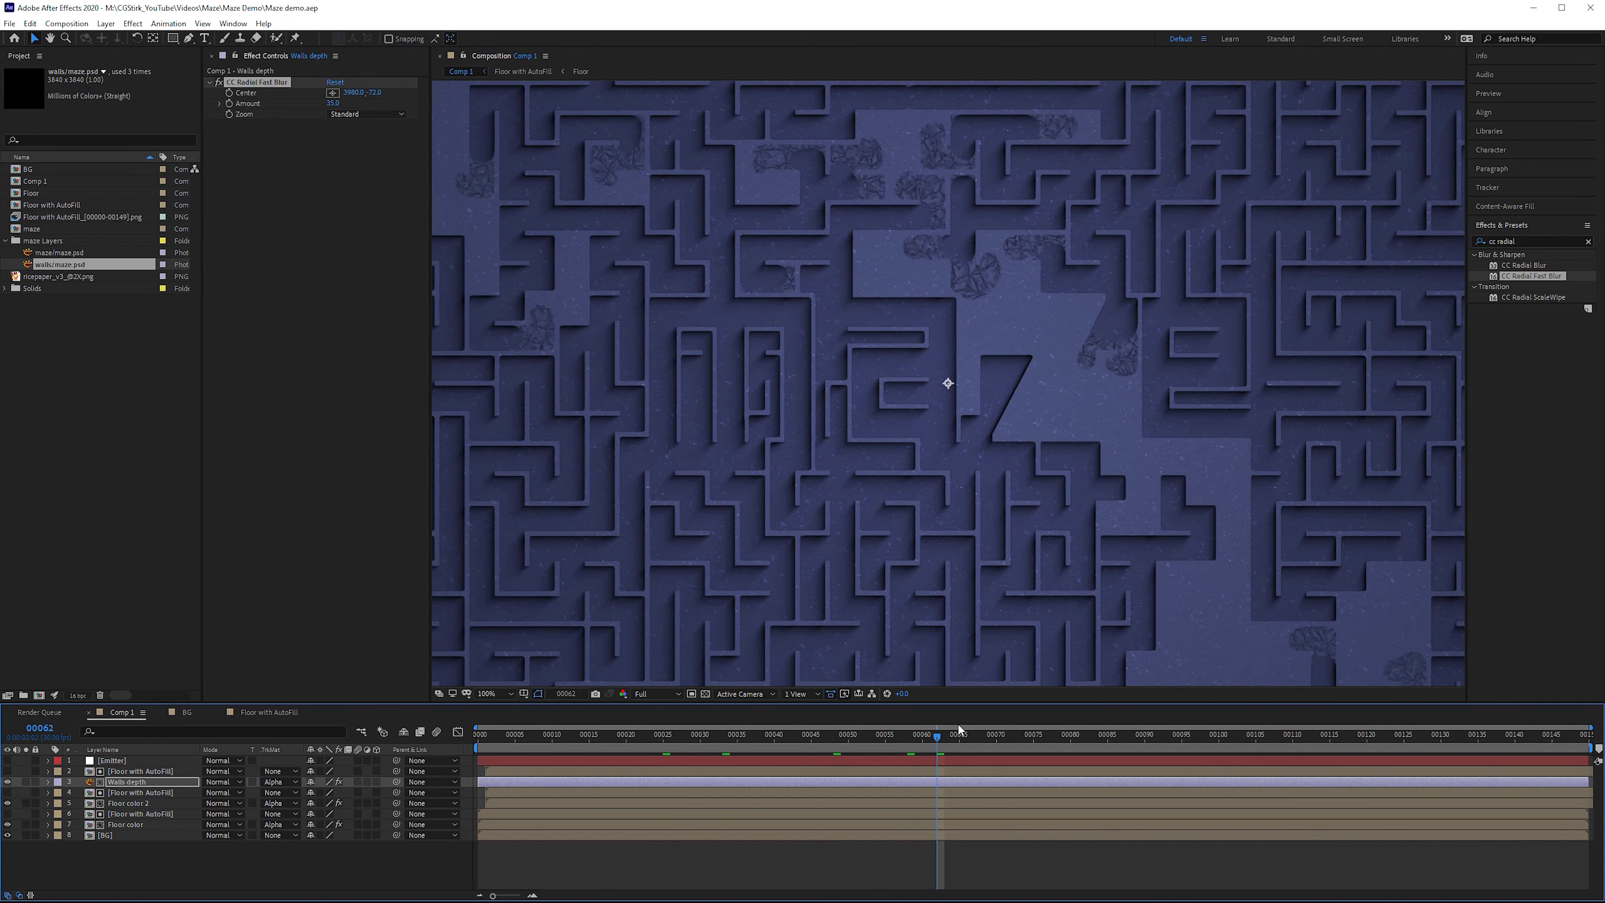
pyautogui.click(975, 736)
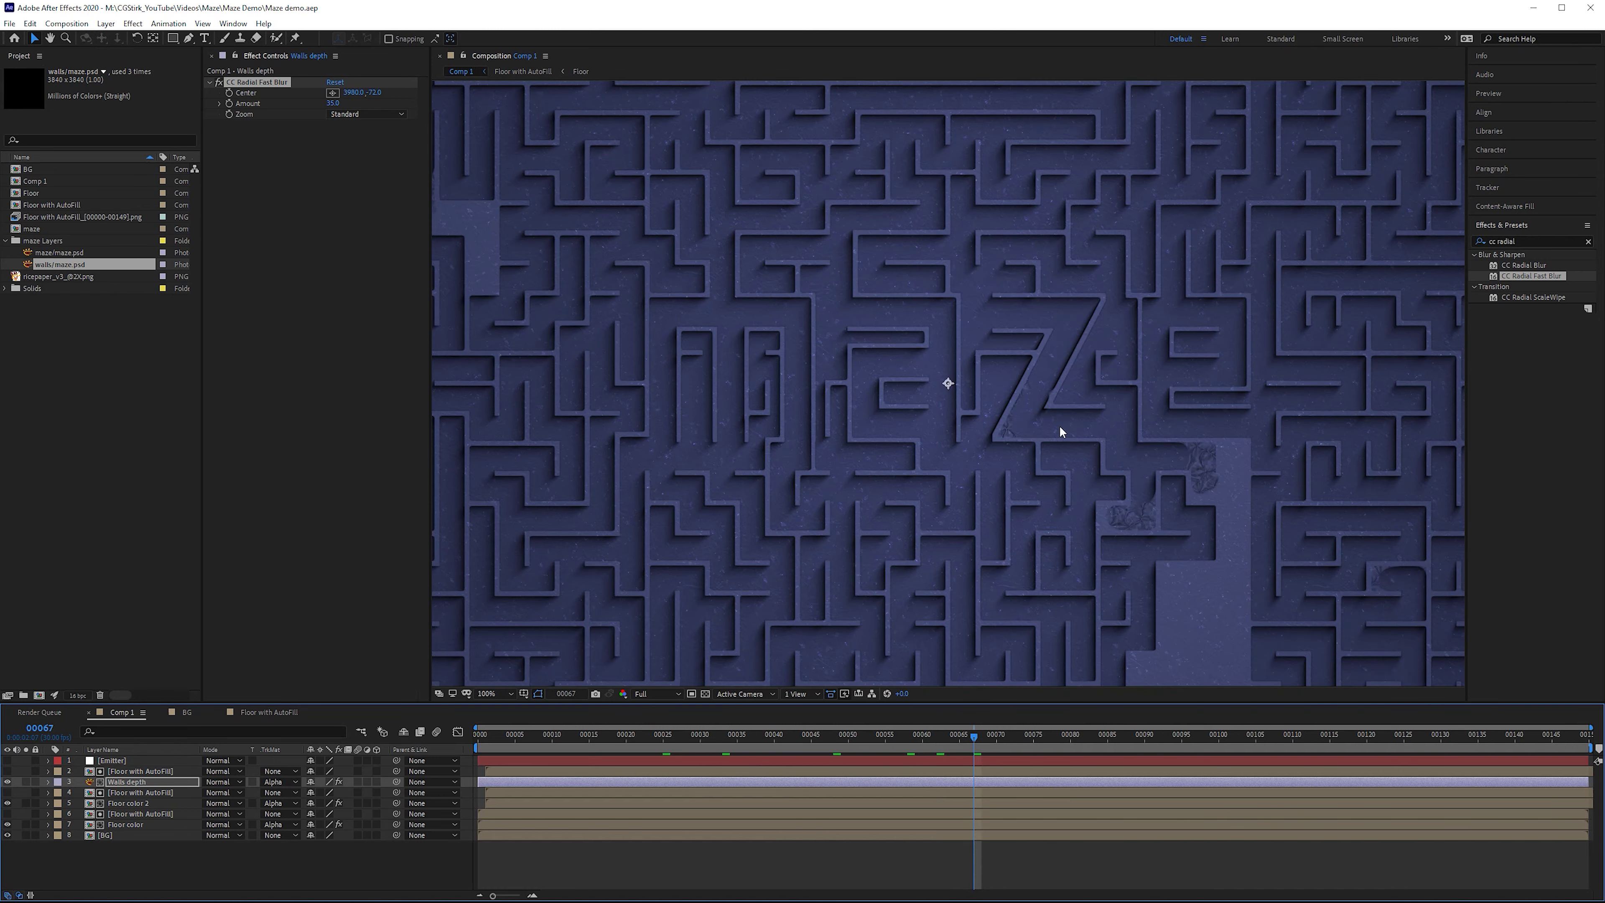
pyautogui.moveTo(1074, 436); pyautogui.dragTo(1089, 410)
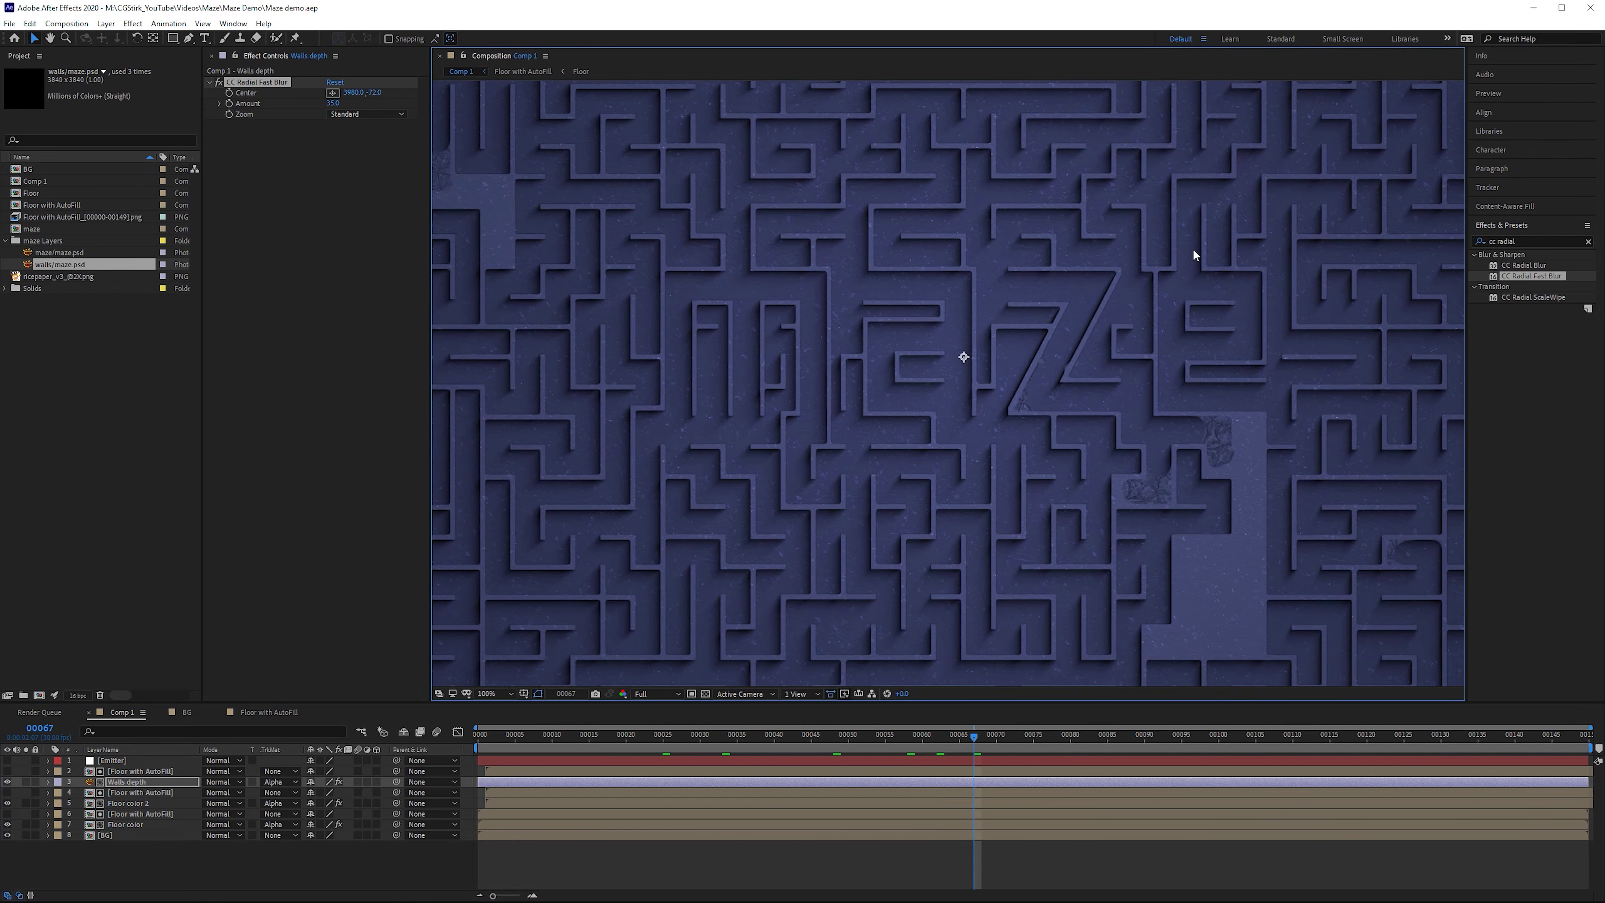
pyautogui.moveTo(912, 737); pyautogui.dragTo(857, 743)
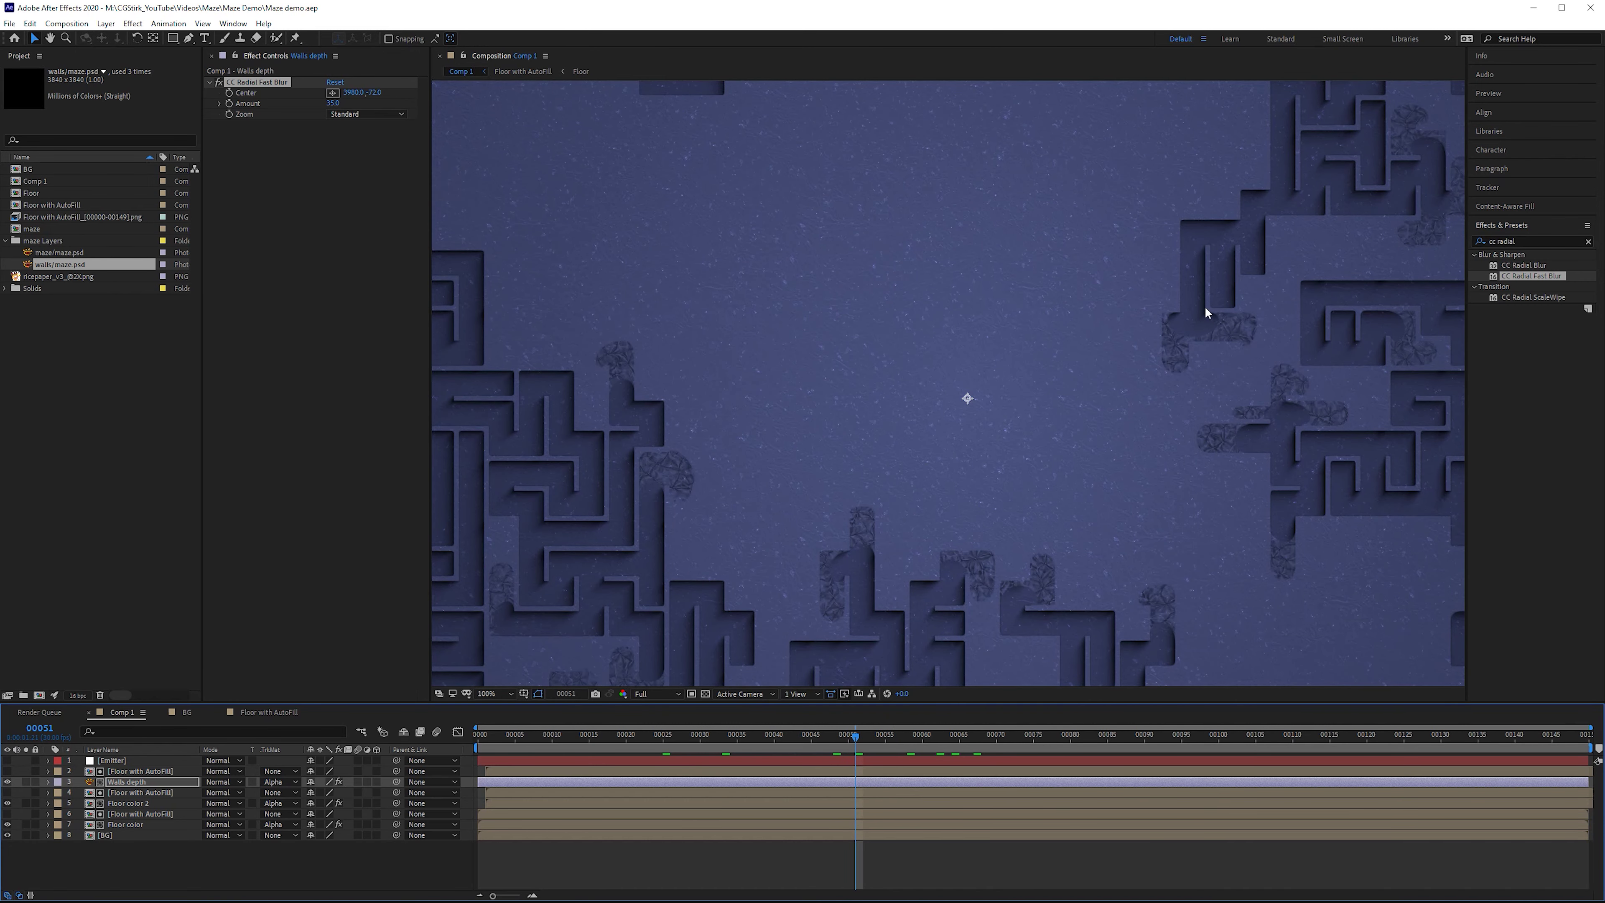
pyautogui.moveTo(855, 737); pyautogui.dragTo(877, 737)
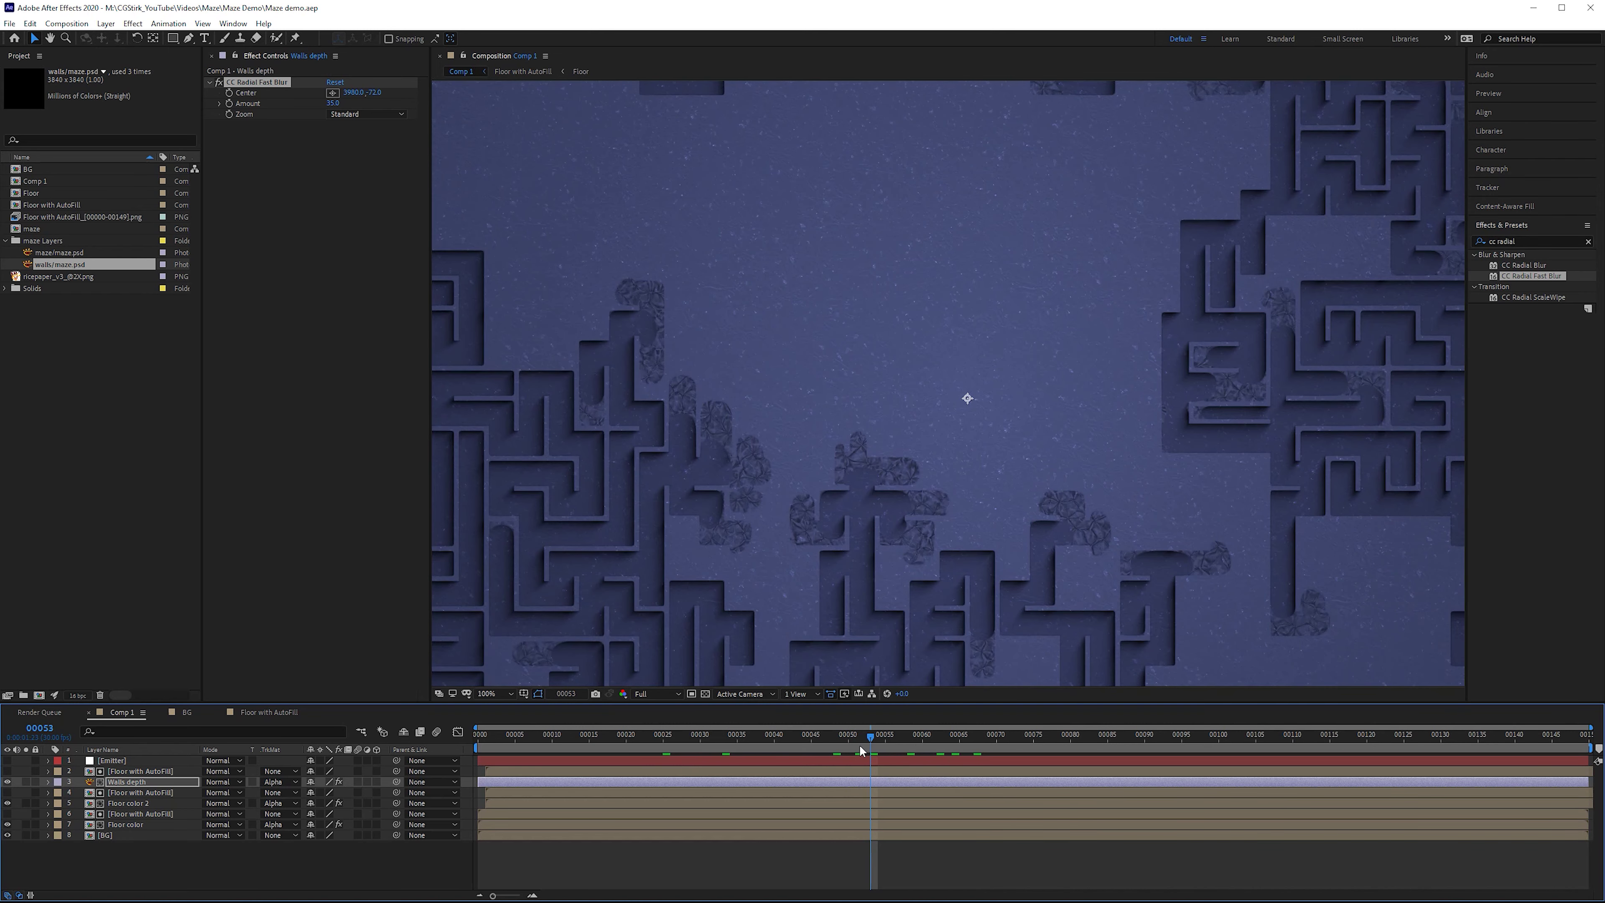
# - Add maze/maze.psd to Comp 1 directly below Emitter, apply AutoFill to it, and set the Point Count to 4
pyautogui.moveTo(60, 253); pyautogui.dragTo(145, 766)
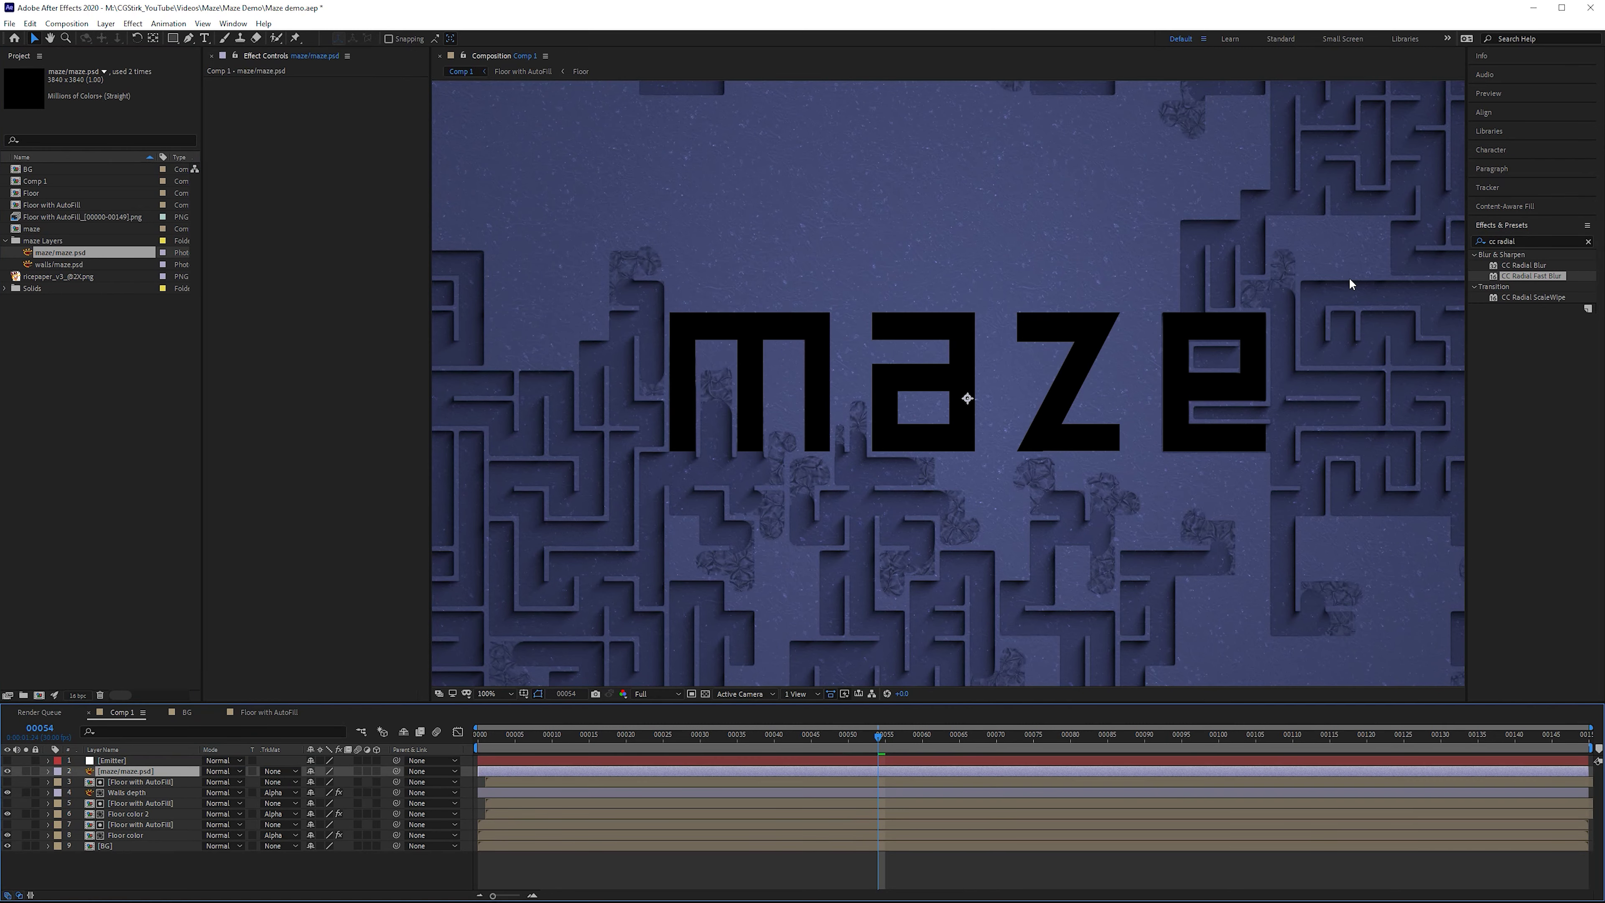
pyautogui.hotkey('ctrl', 'a')
pyautogui.write('autofill')
pyautogui.moveTo(1513, 265); pyautogui.dragTo(340, 145)
pyautogui.click(354, 135)
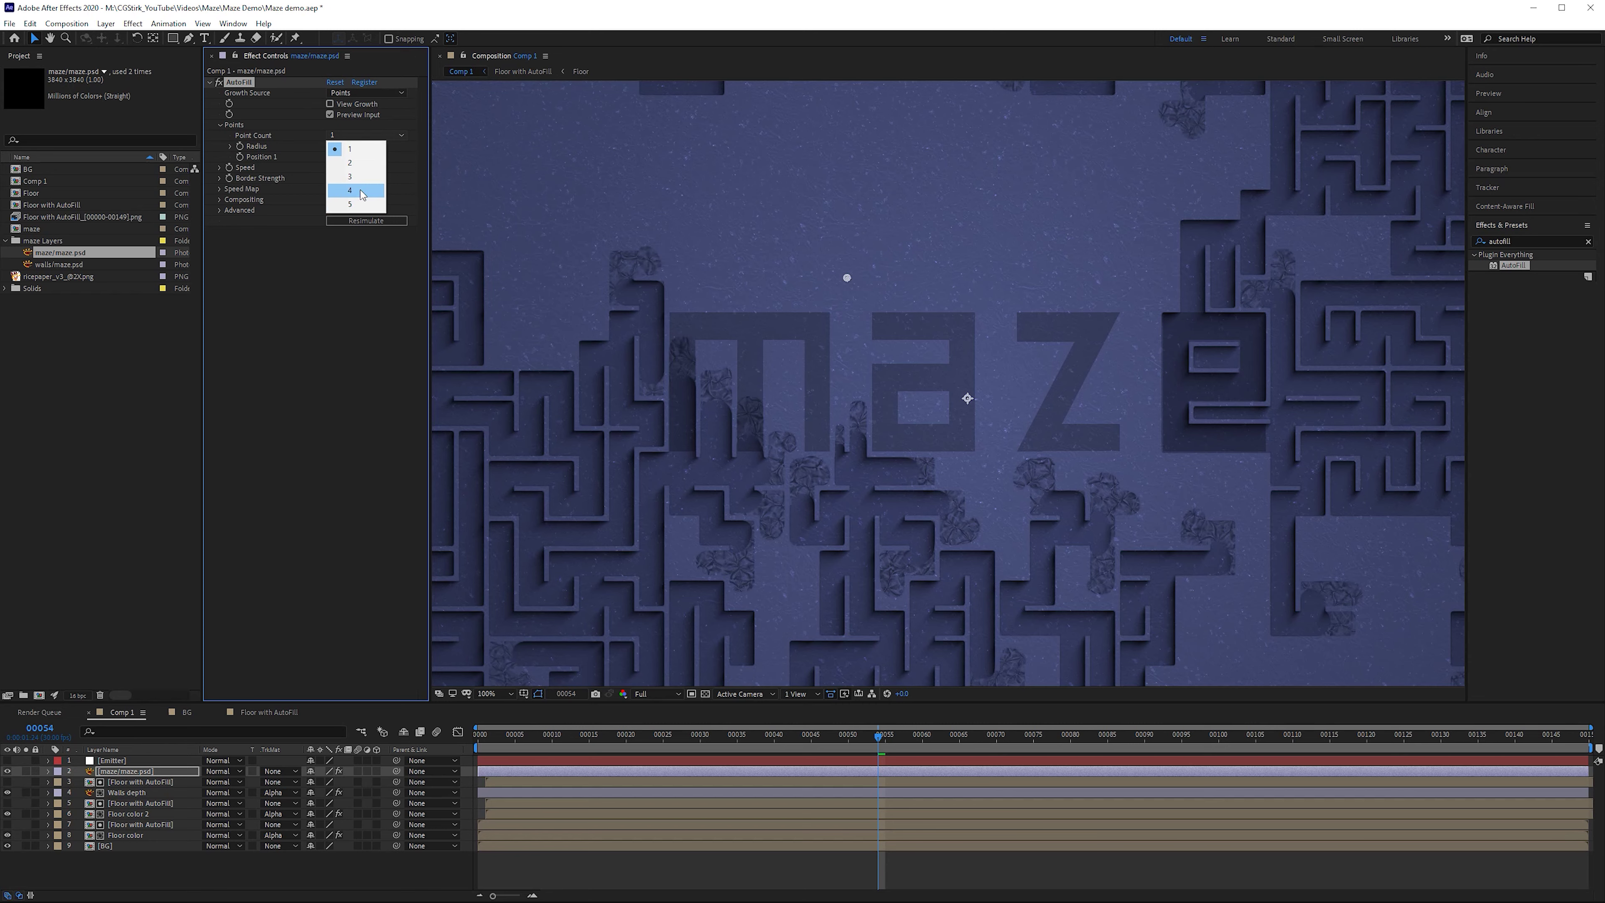
pyautogui.click(347, 193)
# - Keyframe AutoFill Position 1 just below the m's left leg at frame 51 and inside the leg at frame 52
pyautogui.moveTo(878, 735)
pyautogui.mouseDown()
pyautogui.moveTo(852, 737)
pyautogui.moveTo(870, 738)
pyautogui.mouseUp()
pyautogui.click(333, 157)
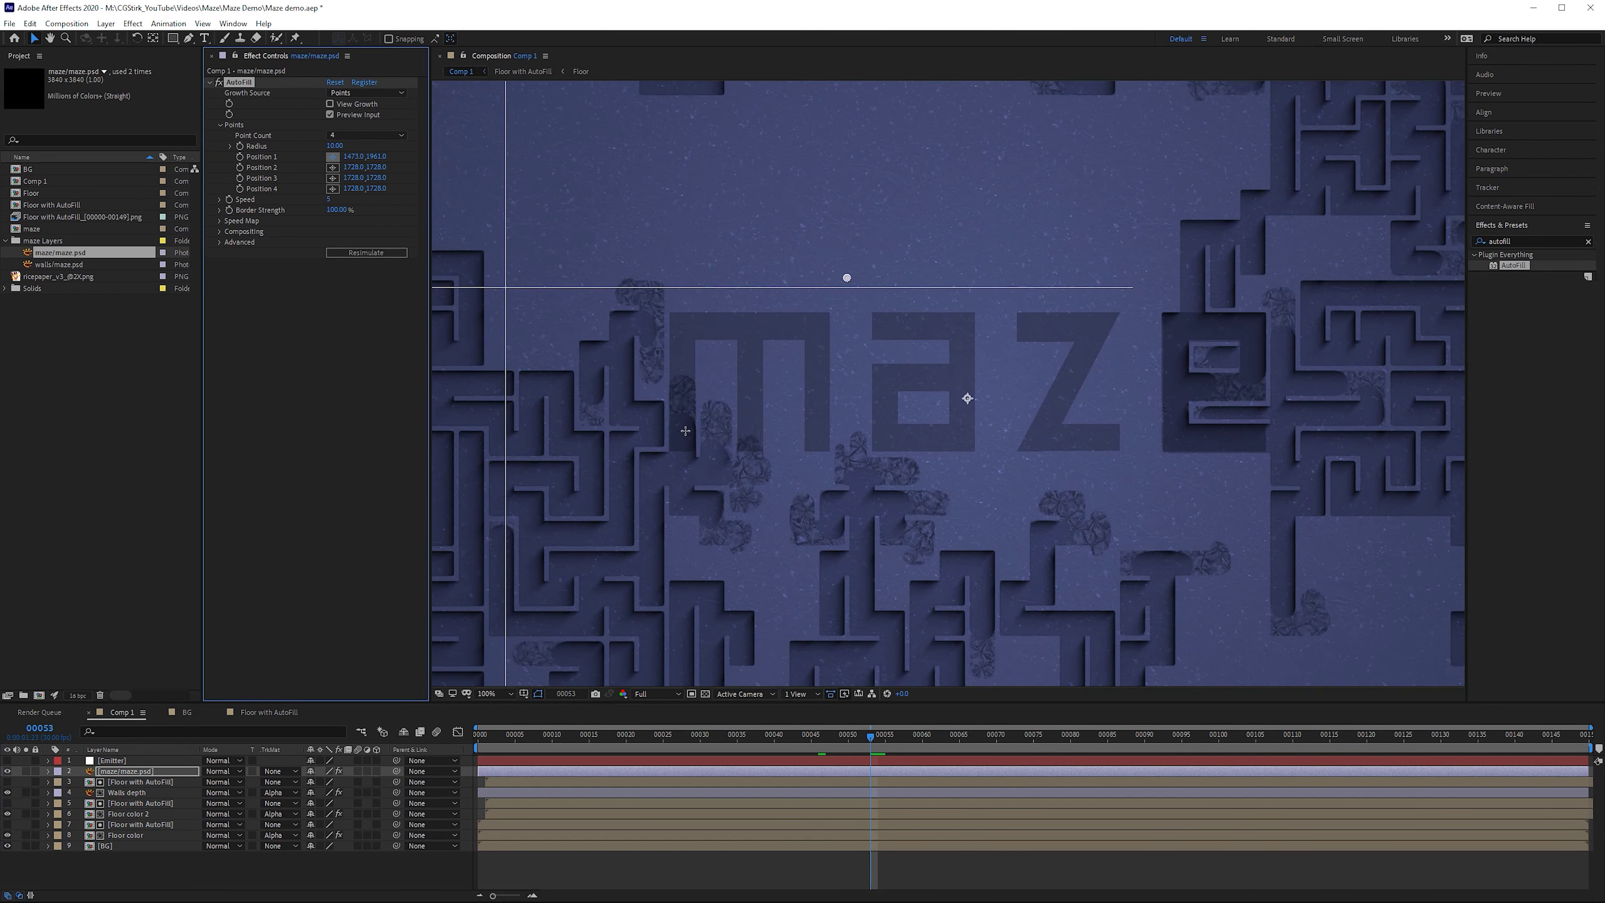
pyautogui.click(679, 470)
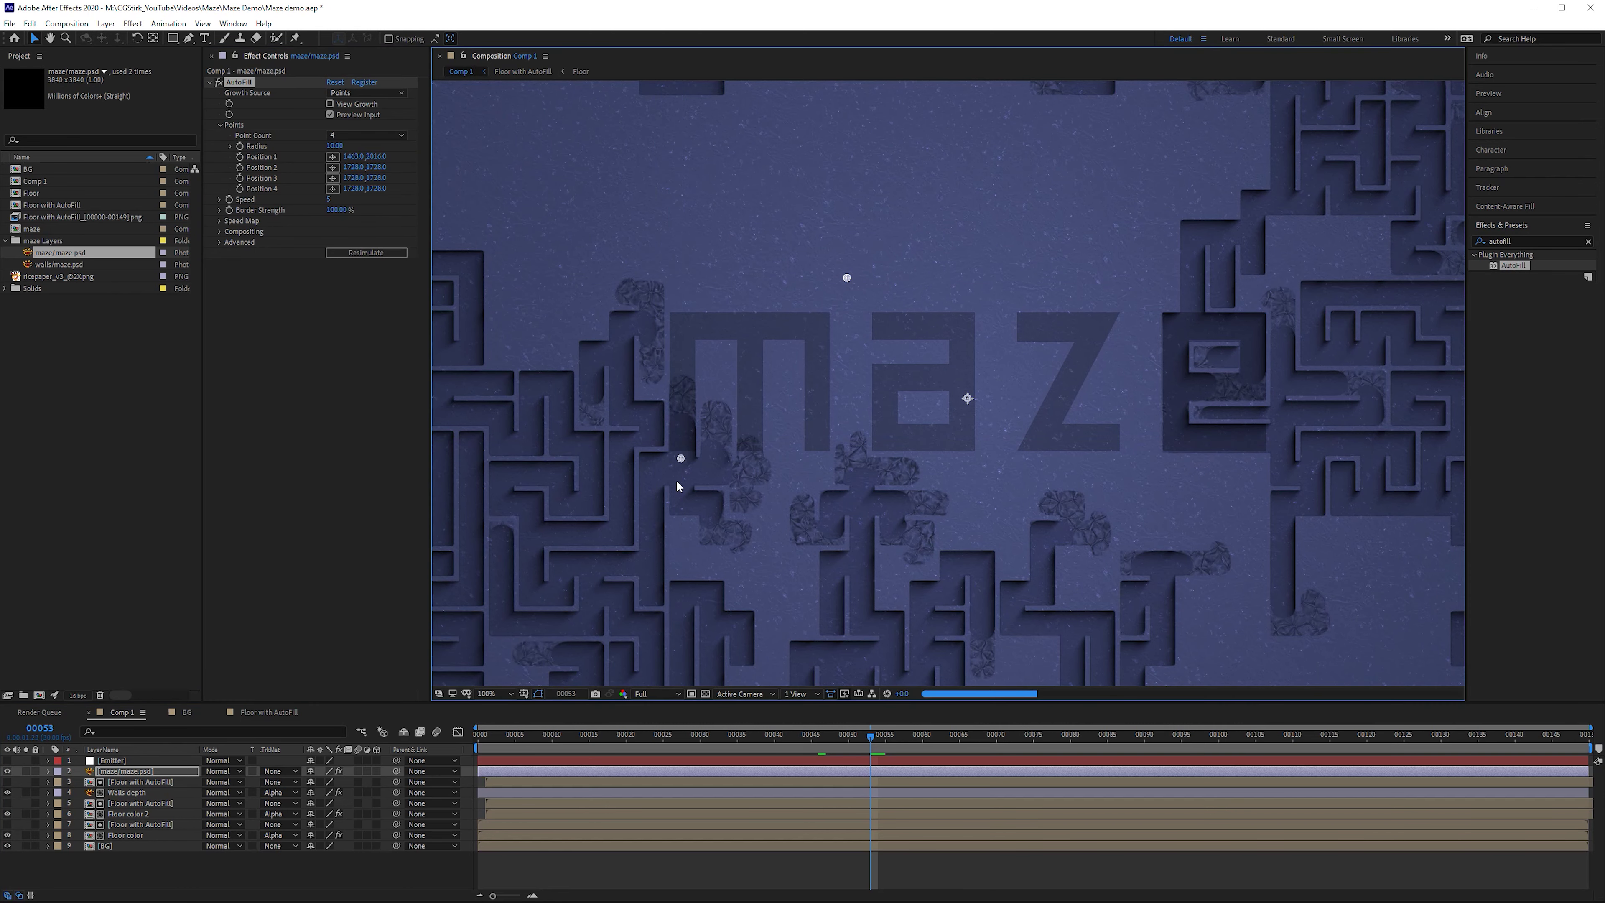
pyautogui.scroll(2, 675, 437)
pyautogui.click(849, 738)
pyautogui.click(855, 737)
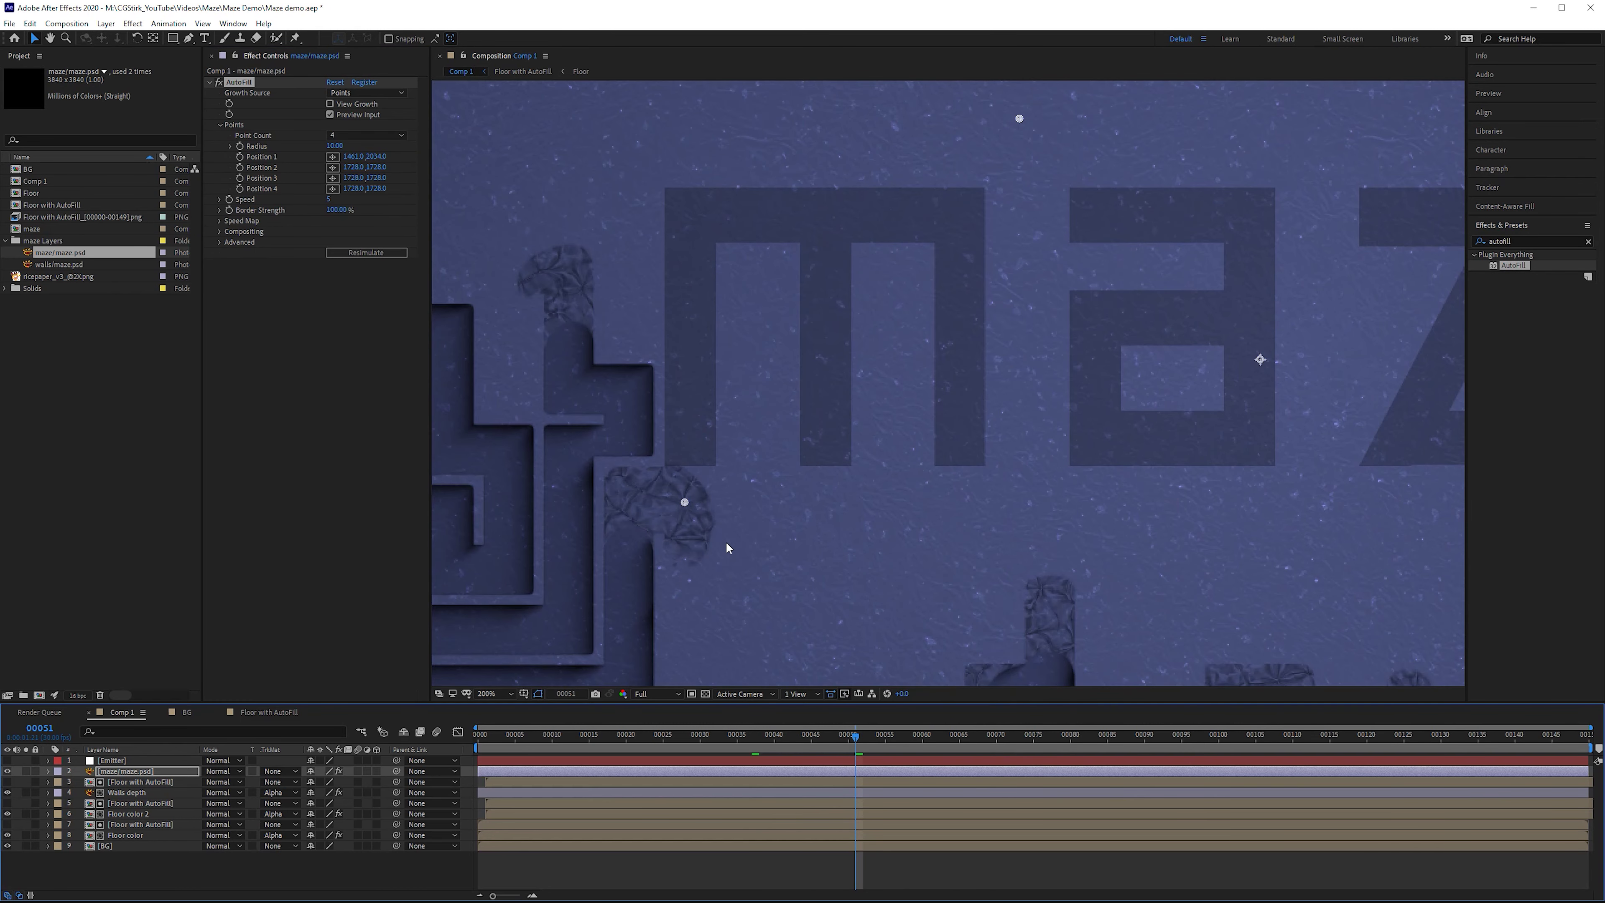
pyautogui.click(380, 281)
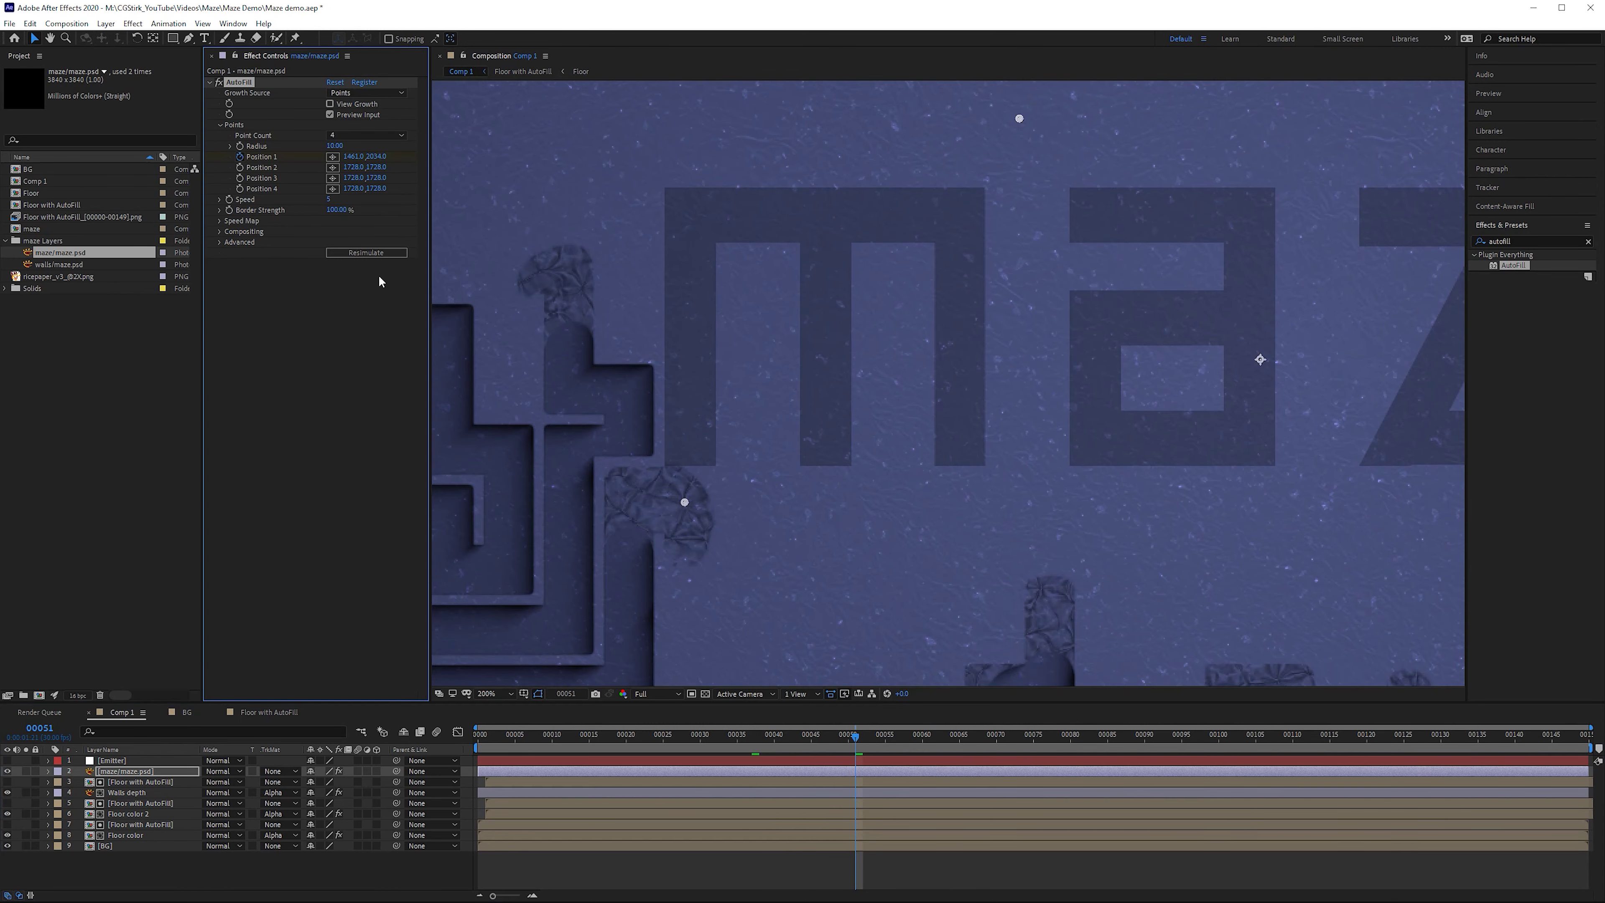
pyautogui.press('pagedown')
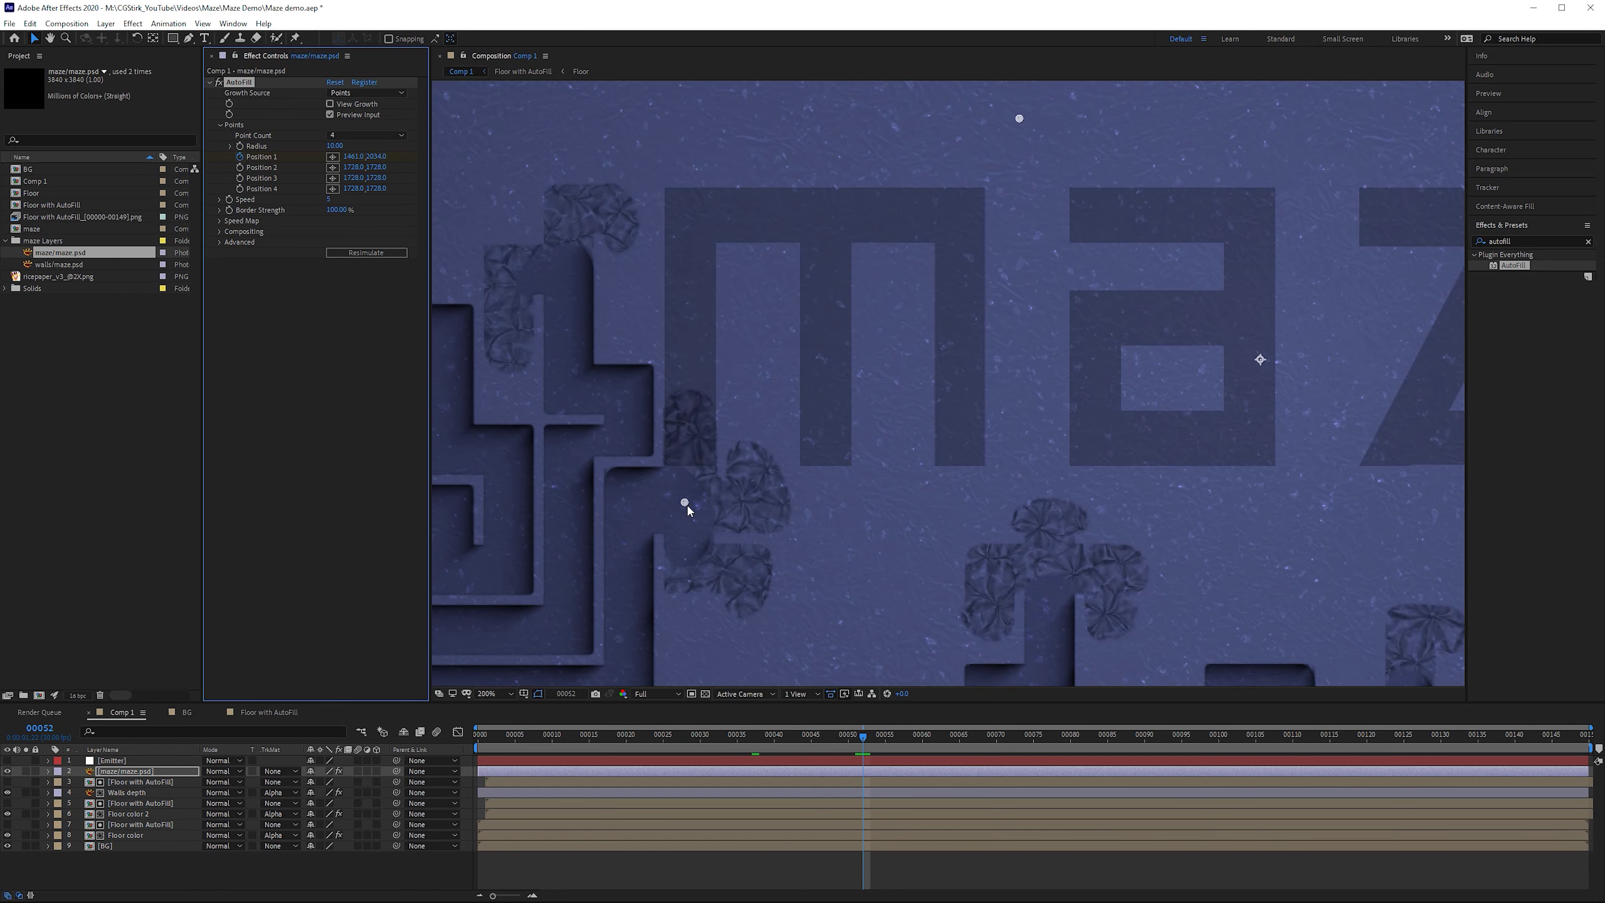
pyautogui.moveTo(686, 504); pyautogui.dragTo(687, 455)
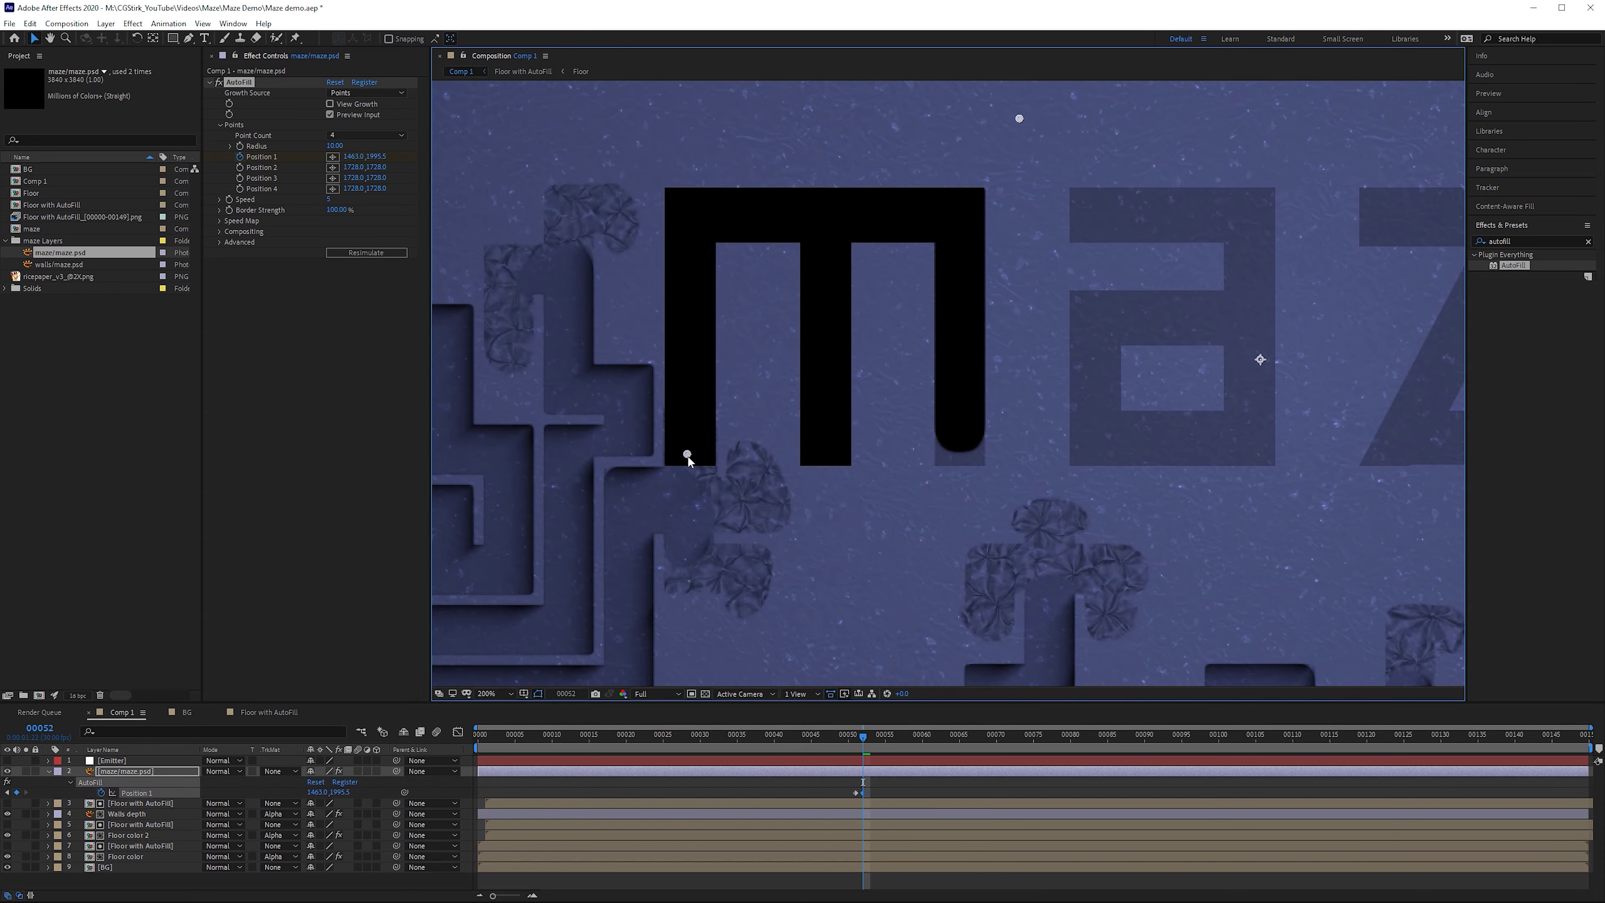
# - Keyframe AutoFill Position 2 just below the letter a at frame 56 and inside its lower edge at frame 57
pyautogui.moveTo(750, 387); pyautogui.dragTo(518, 403)
pyautogui.moveTo(863, 738); pyautogui.dragTo(895, 741)
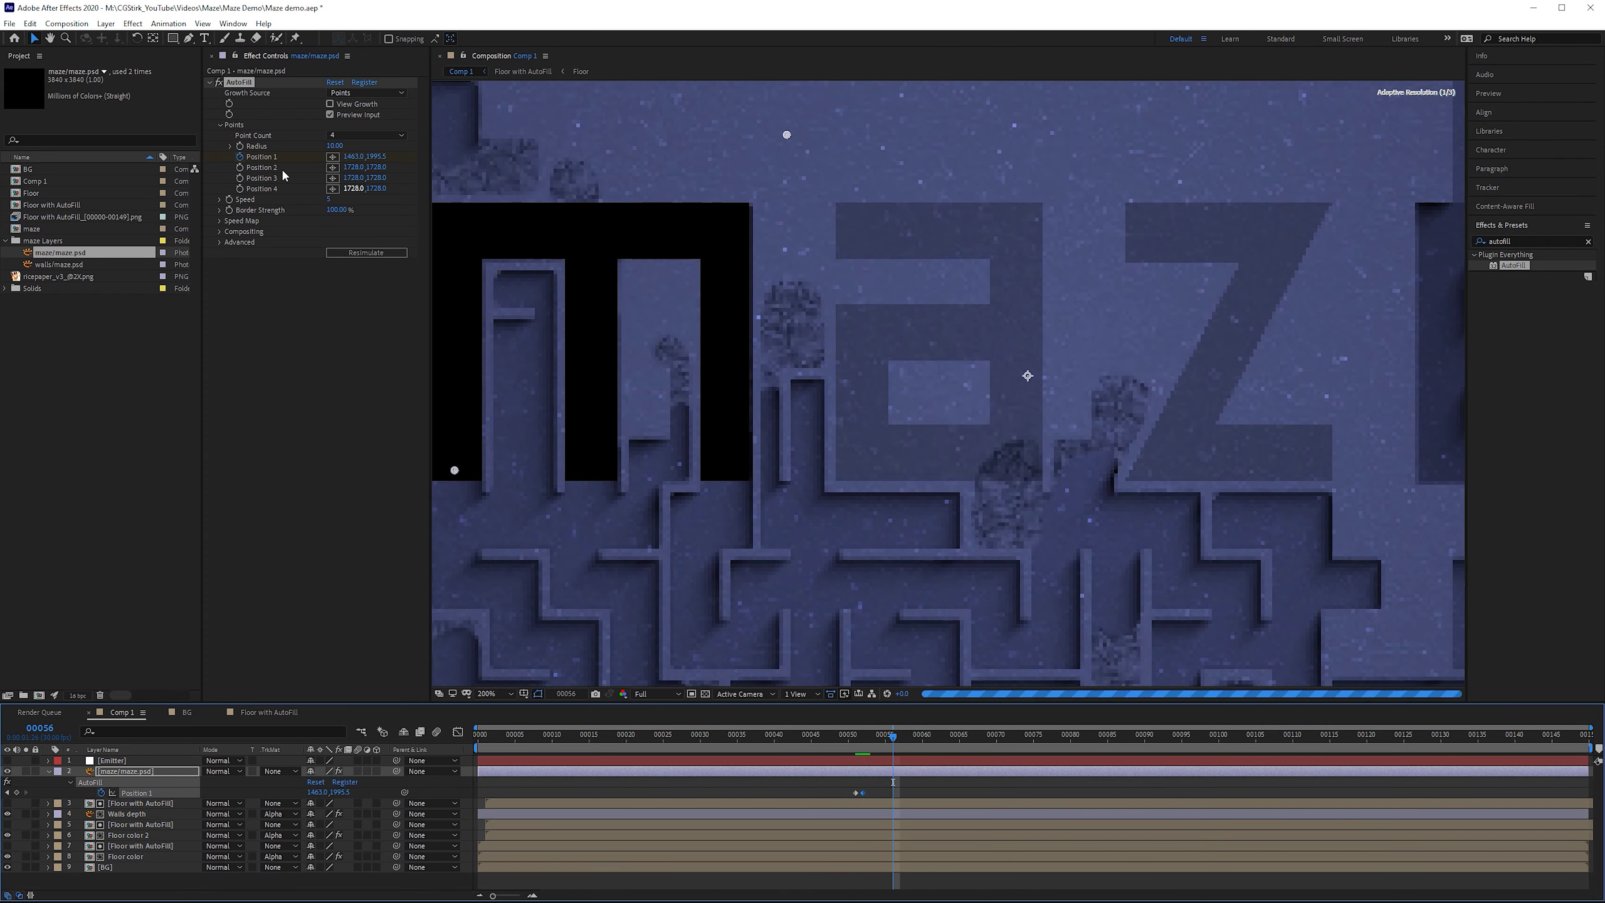
pyautogui.click(239, 167)
pyautogui.press('pagedown')
pyautogui.moveTo(786, 135); pyautogui.dragTo(1005, 470)
pyautogui.moveTo(1004, 470); pyautogui.dragTo(755, 549)
# - Keyframe AutoFill Position 3 just outside the z's upper-left end at frame 63 and move it toward the letter at frame 64
pyautogui.moveTo(903, 741); pyautogui.dragTo(946, 741)
pyautogui.click(332, 178)
pyautogui.click(849, 312)
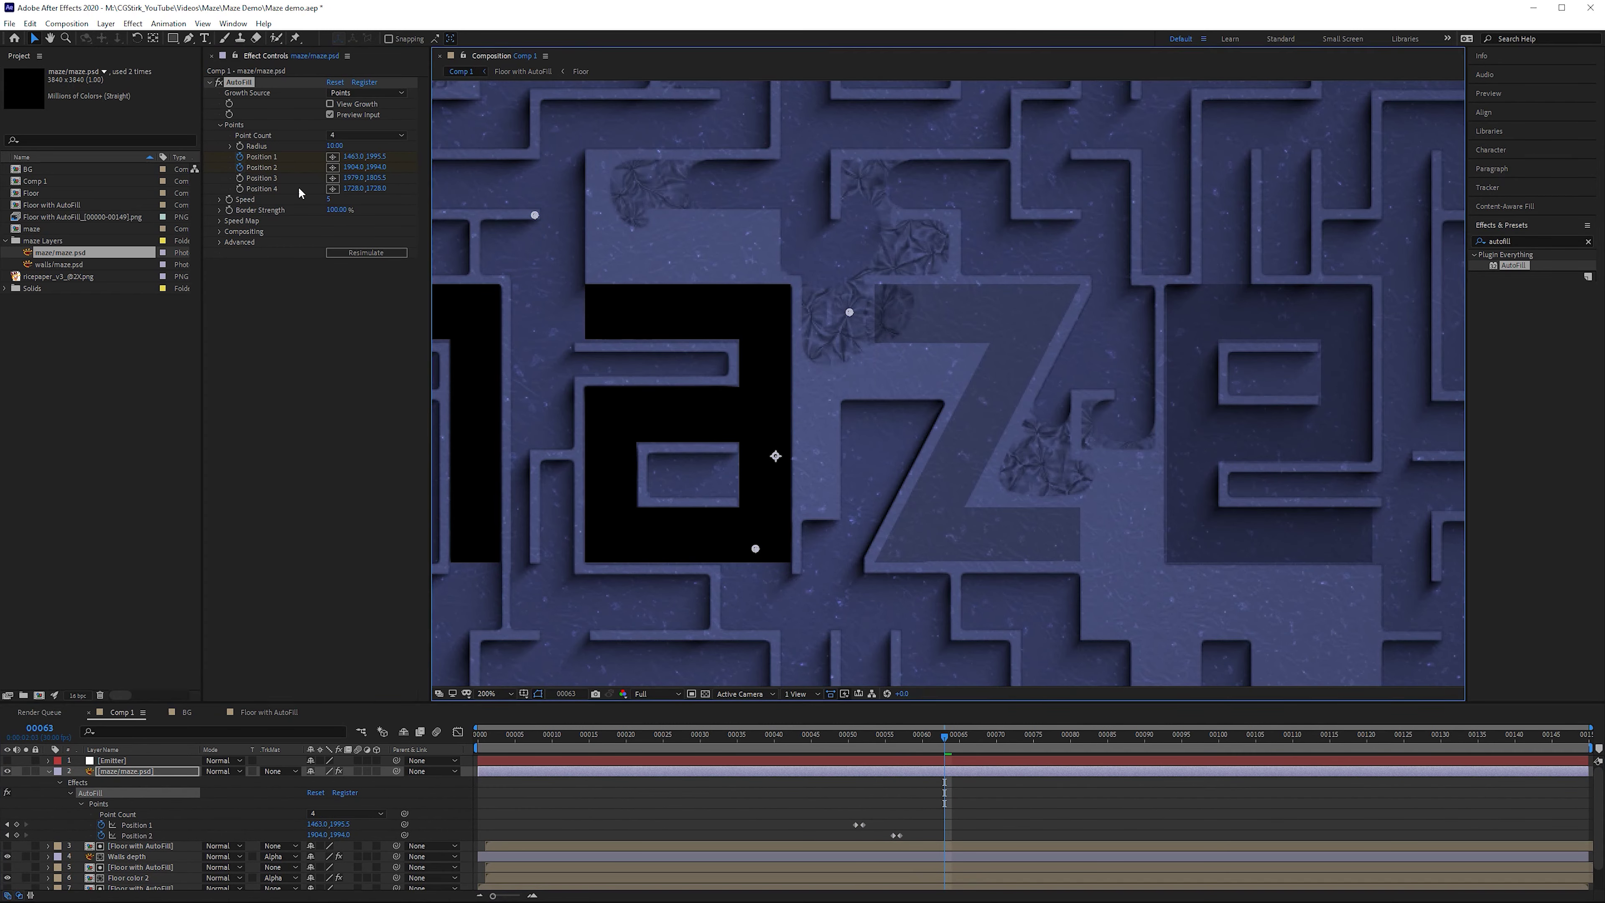
pyautogui.click(239, 178)
pyautogui.press('pagedown')
pyautogui.moveTo(849, 312); pyautogui.dragTo(868, 315)
# - Keyframe AutoFill Position 4 just above the letter e at frame 50 and inside its upper edge at frame 51
pyautogui.moveTo(953, 737); pyautogui.dragTo(848, 740)
pyautogui.click(333, 189)
pyautogui.click(1225, 290)
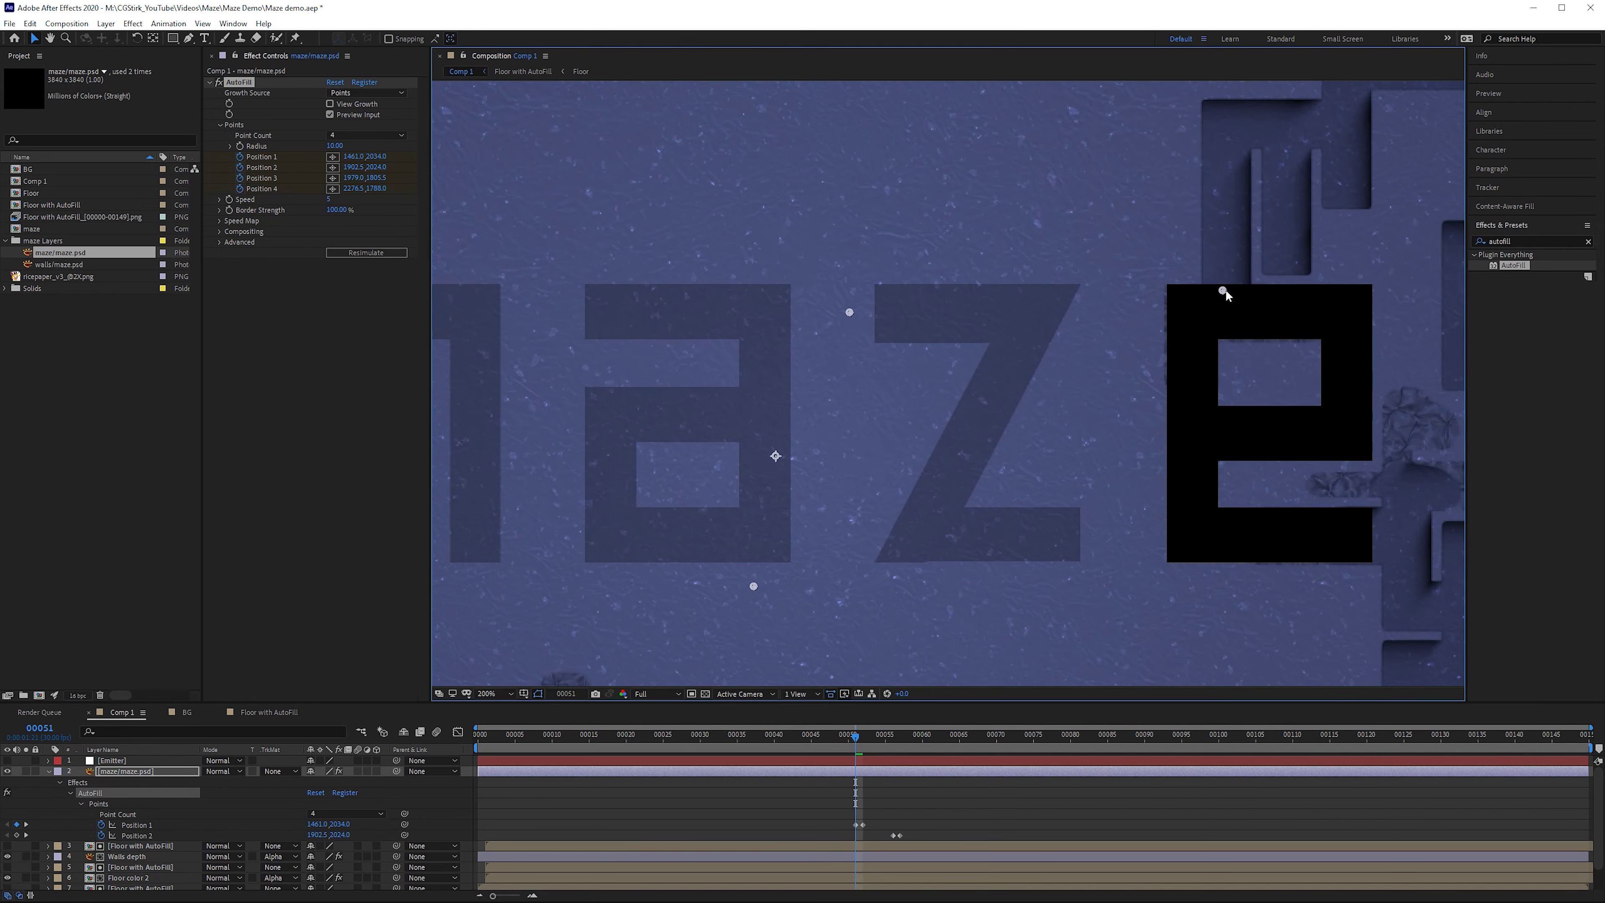
pyautogui.click(239, 188)
pyautogui.press('pagedown')
pyautogui.press(',')
pyautogui.moveTo(984, 432); pyautogui.dragTo(989, 431)
pyautogui.press('pageup')
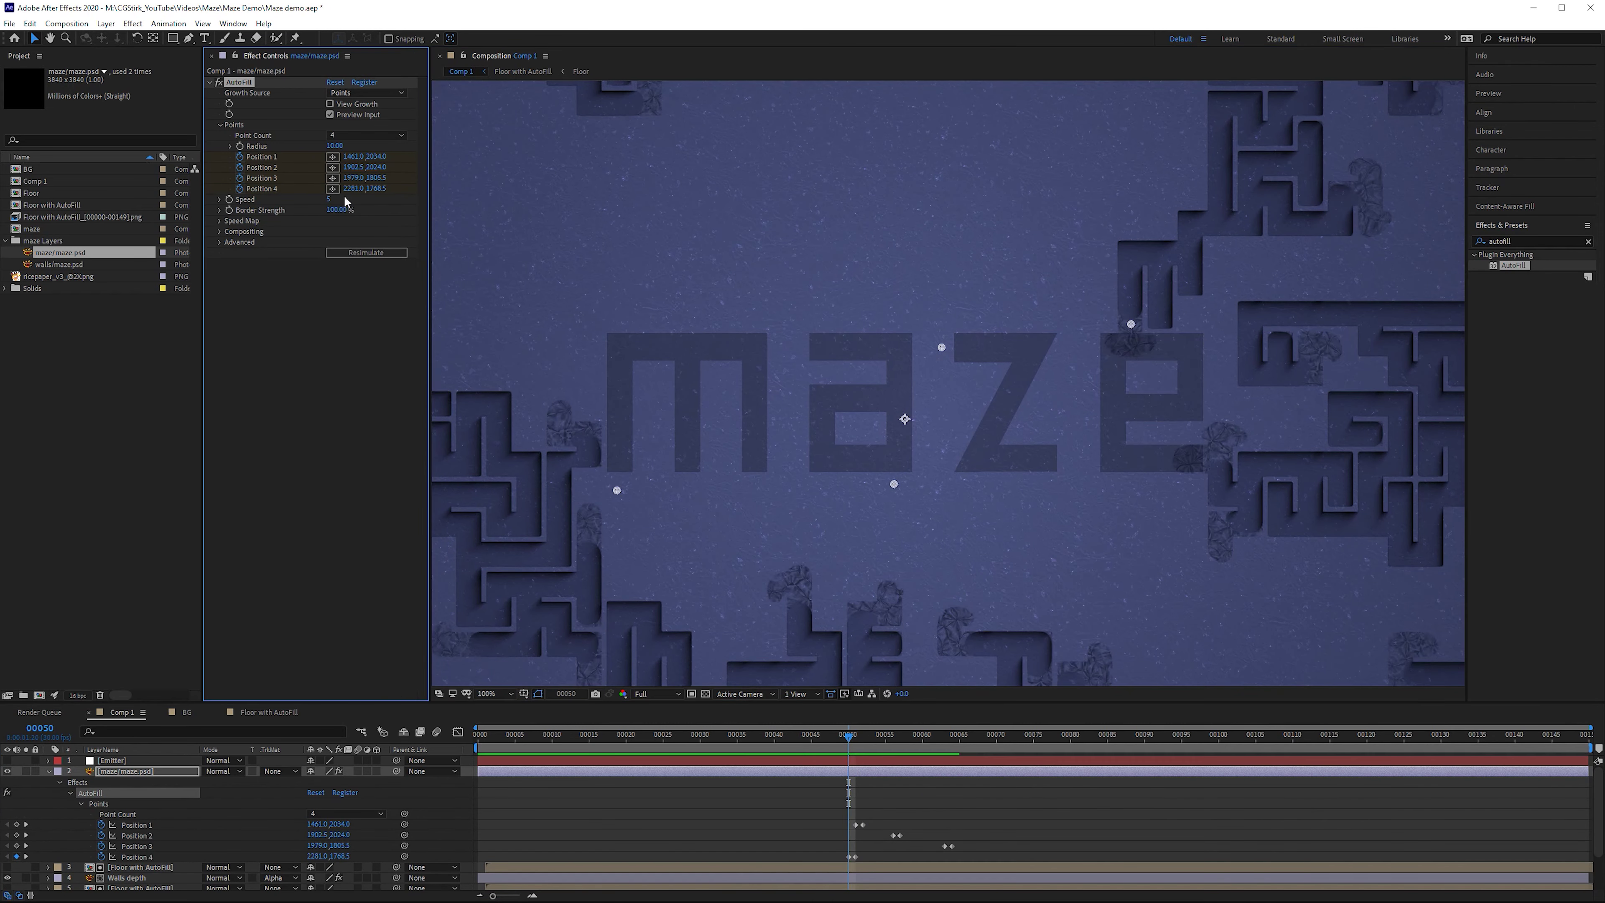
# - Set the AutoFill Speed on the maze/maze.psd layer to 10
pyautogui.click(330, 199)
pyautogui.write('10')
pyautogui.press('Return')
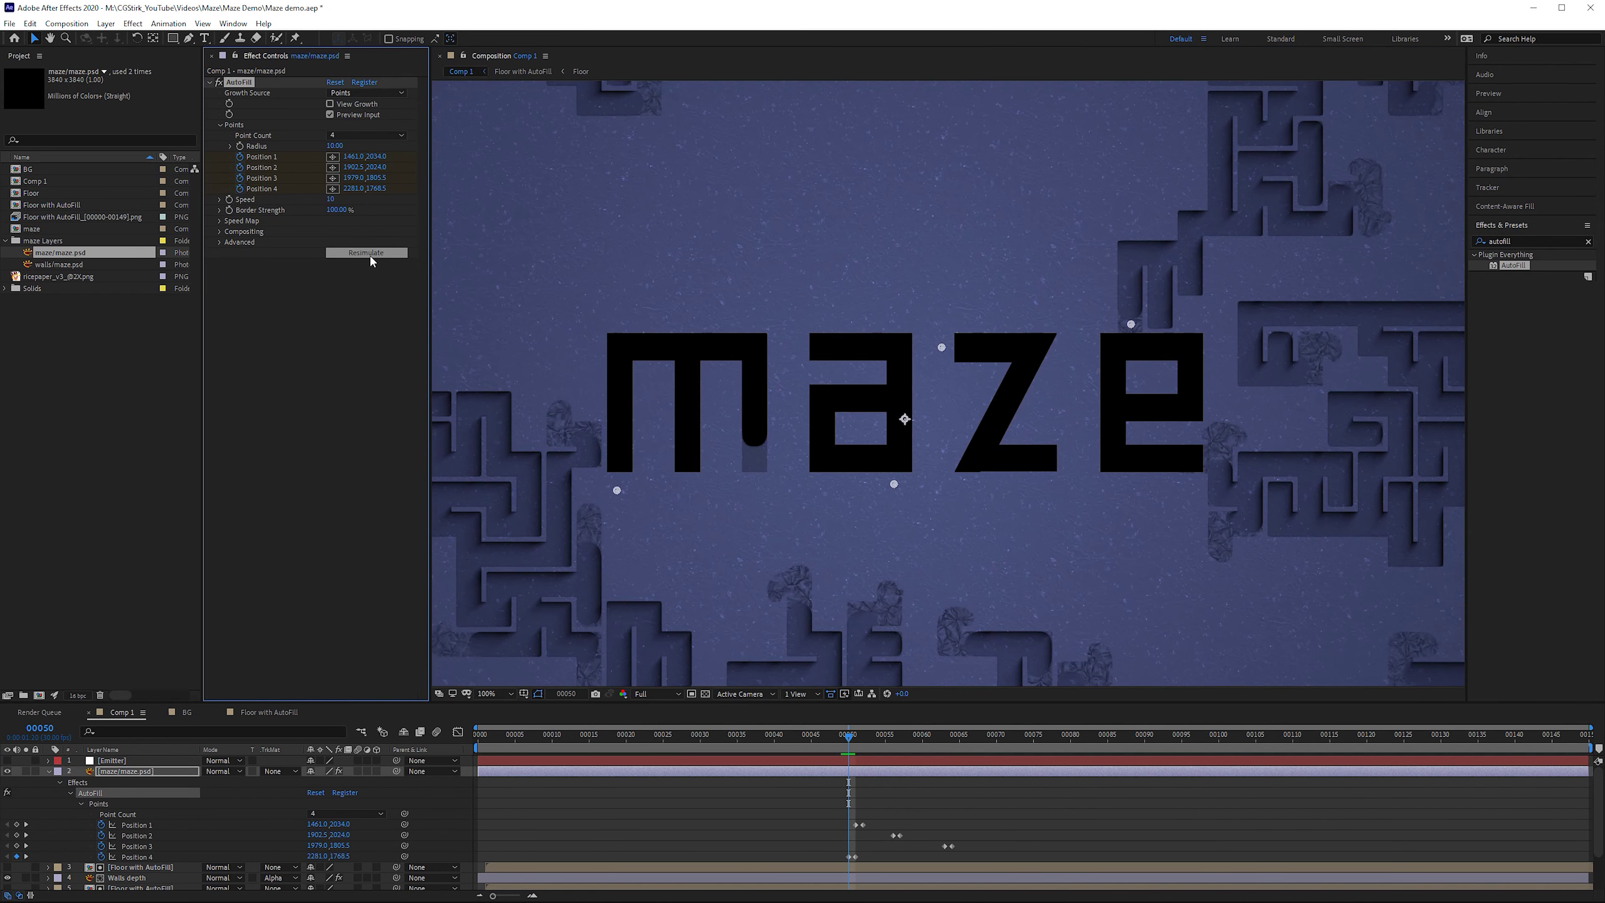
# - Resimulate AutoFill on the maze/maze.psd layer, preview the lettering reveal, and return to frame 57
pyautogui.click(366, 253)
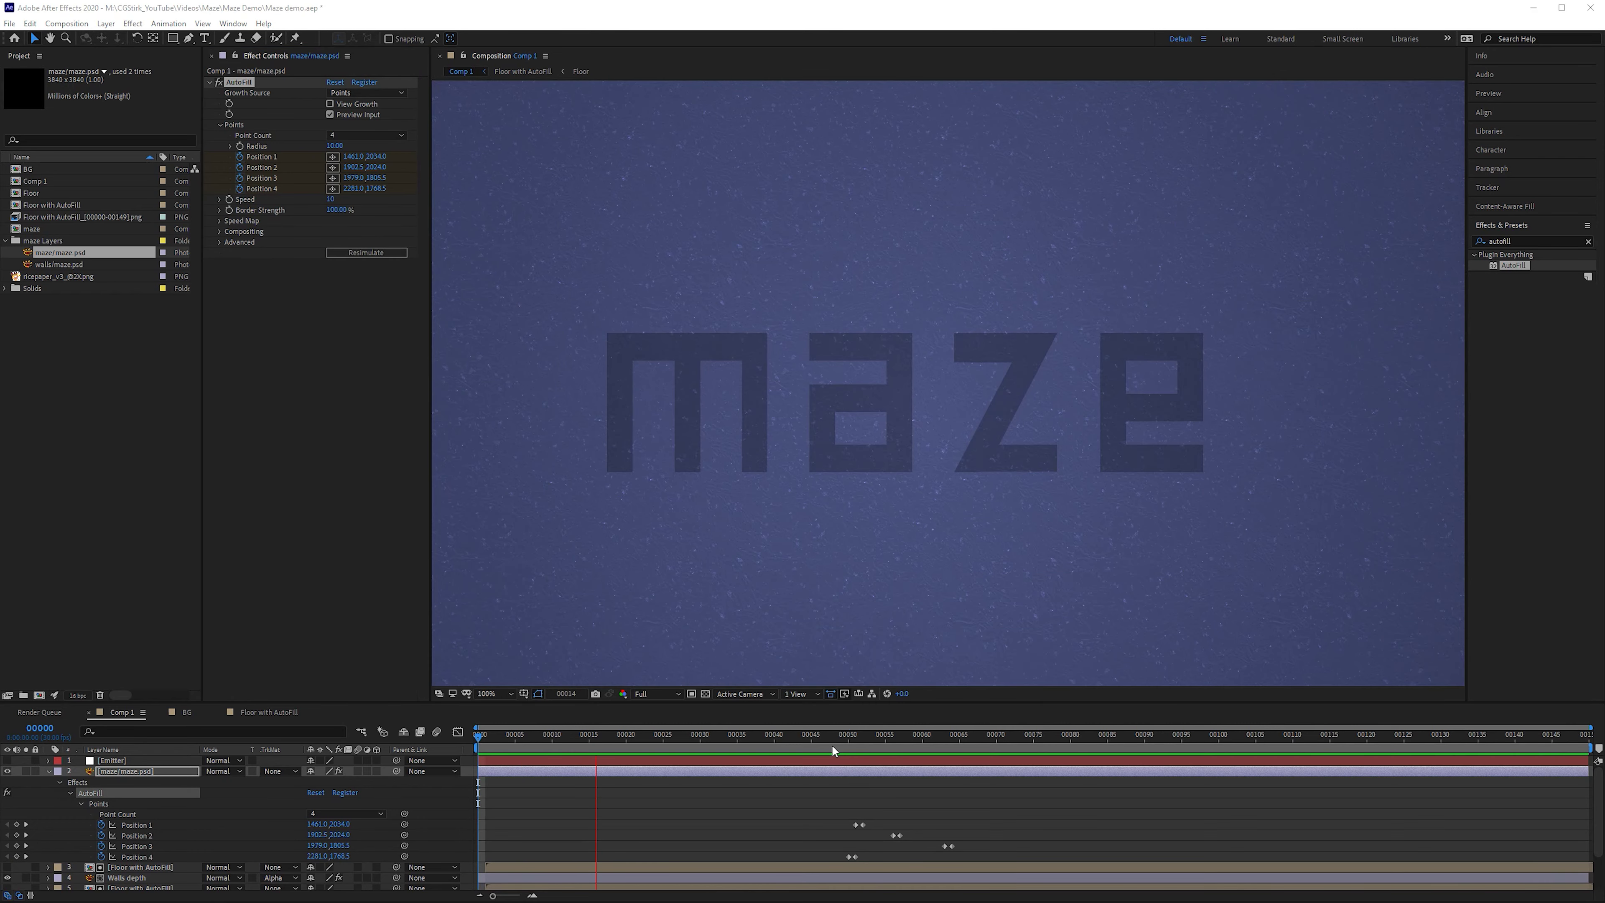
pyautogui.press('space')
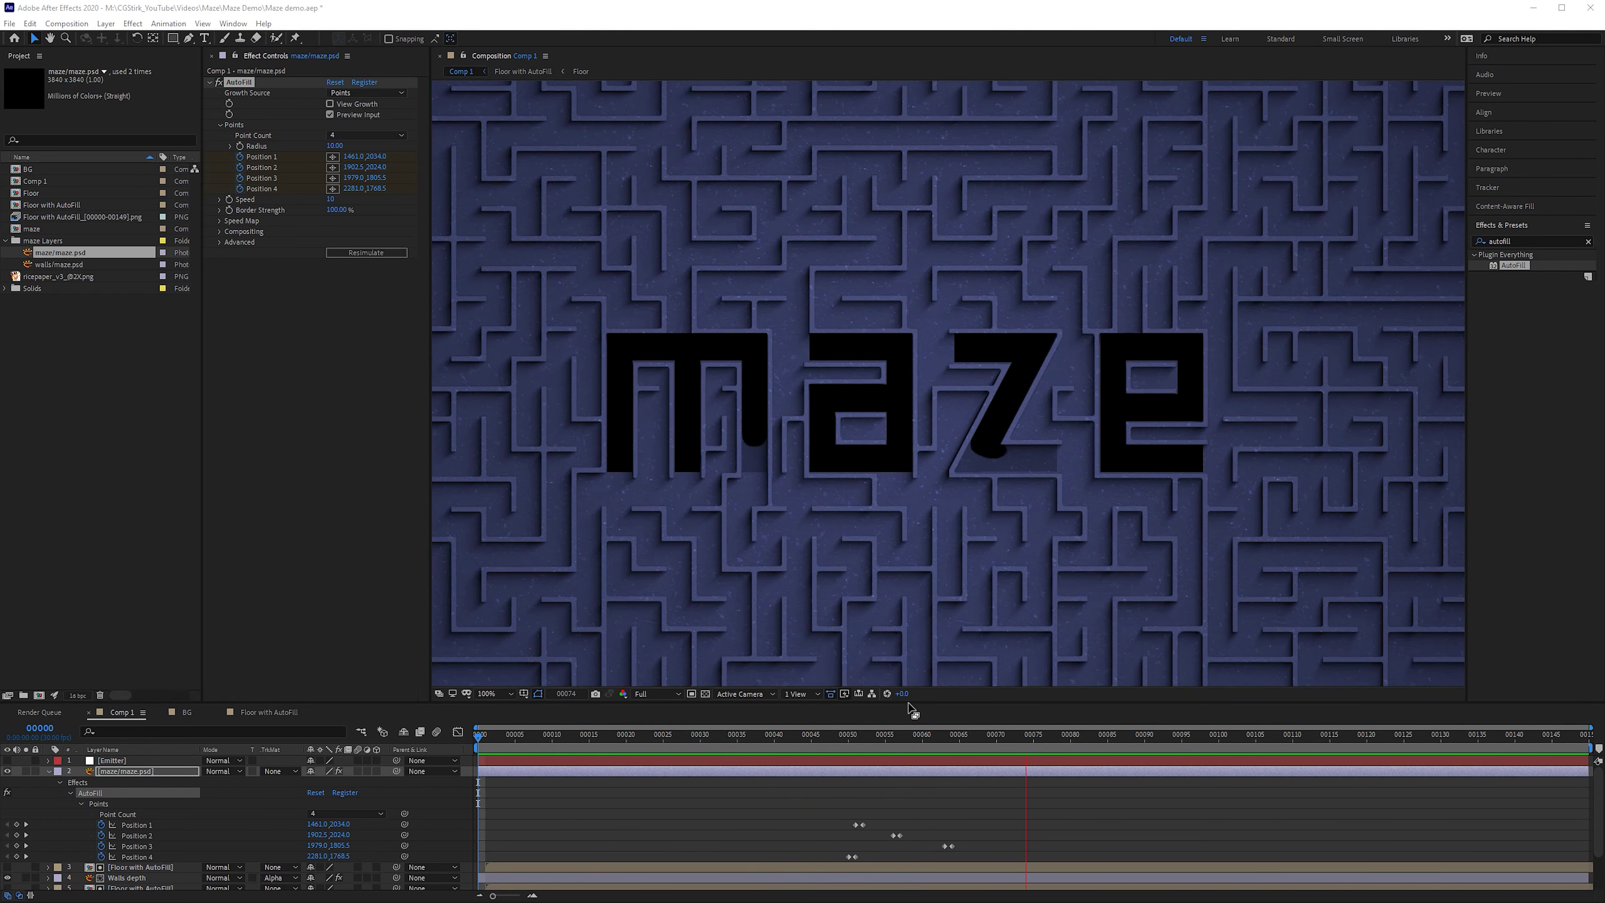
pyautogui.moveTo(938, 737); pyautogui.dragTo(900, 739)
# - Pre-compose the maze/maze.psd layer as "Maze text", moving all attributes into the new composition
pyautogui.click(115, 772)
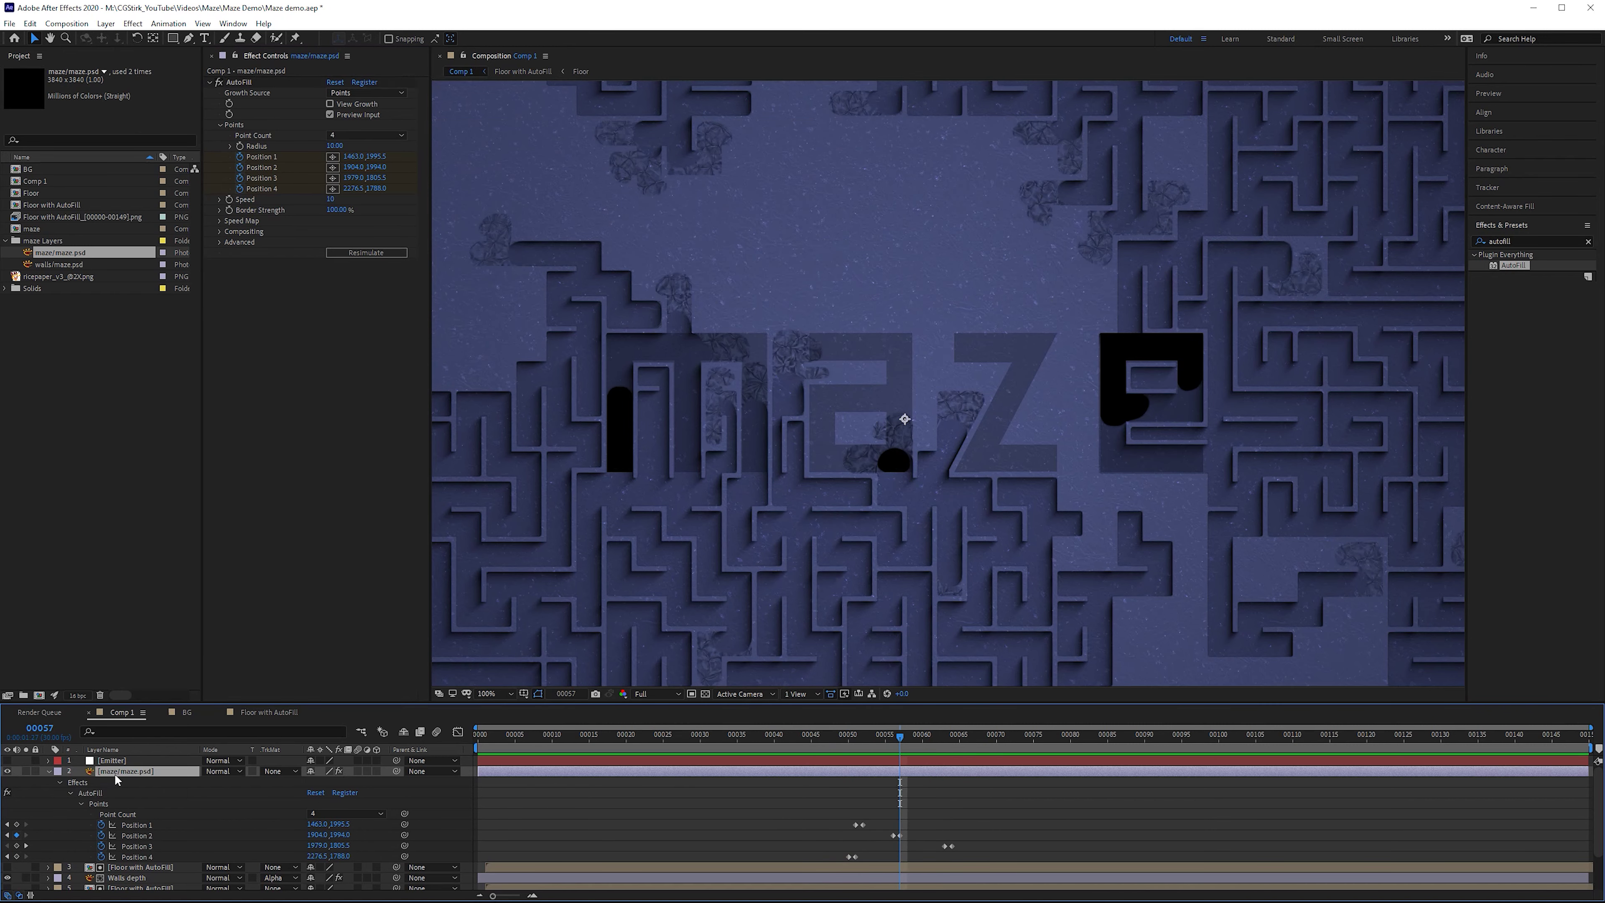
pyautogui.hotkey('ctrl', 'shift', 'c')
pyautogui.write('Maze text')
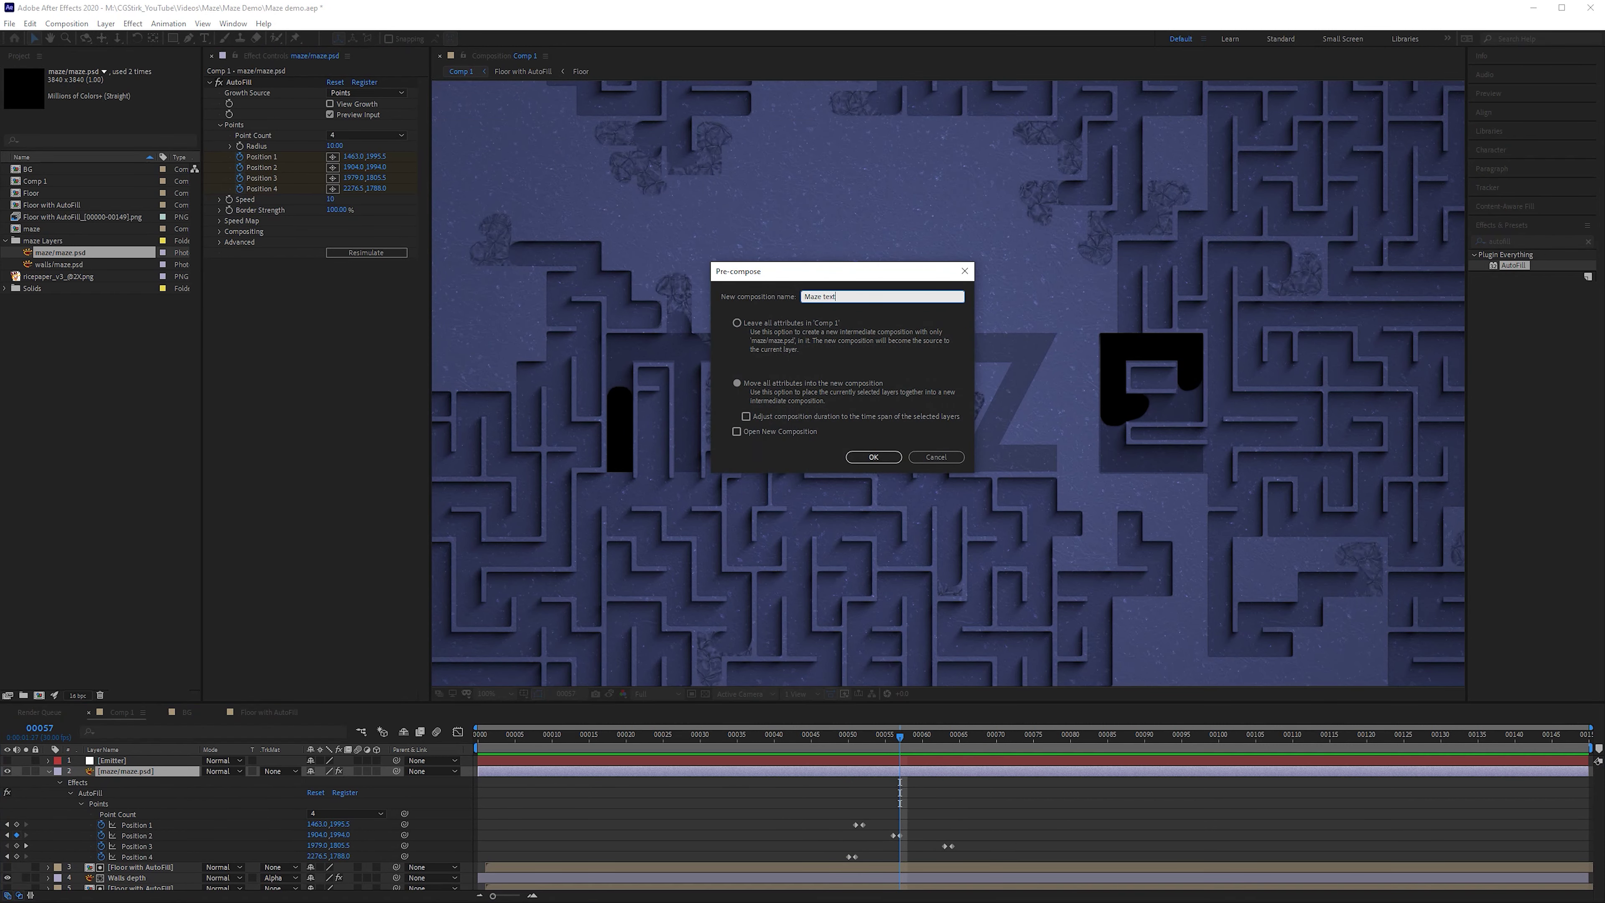
pyautogui.click(873, 457)
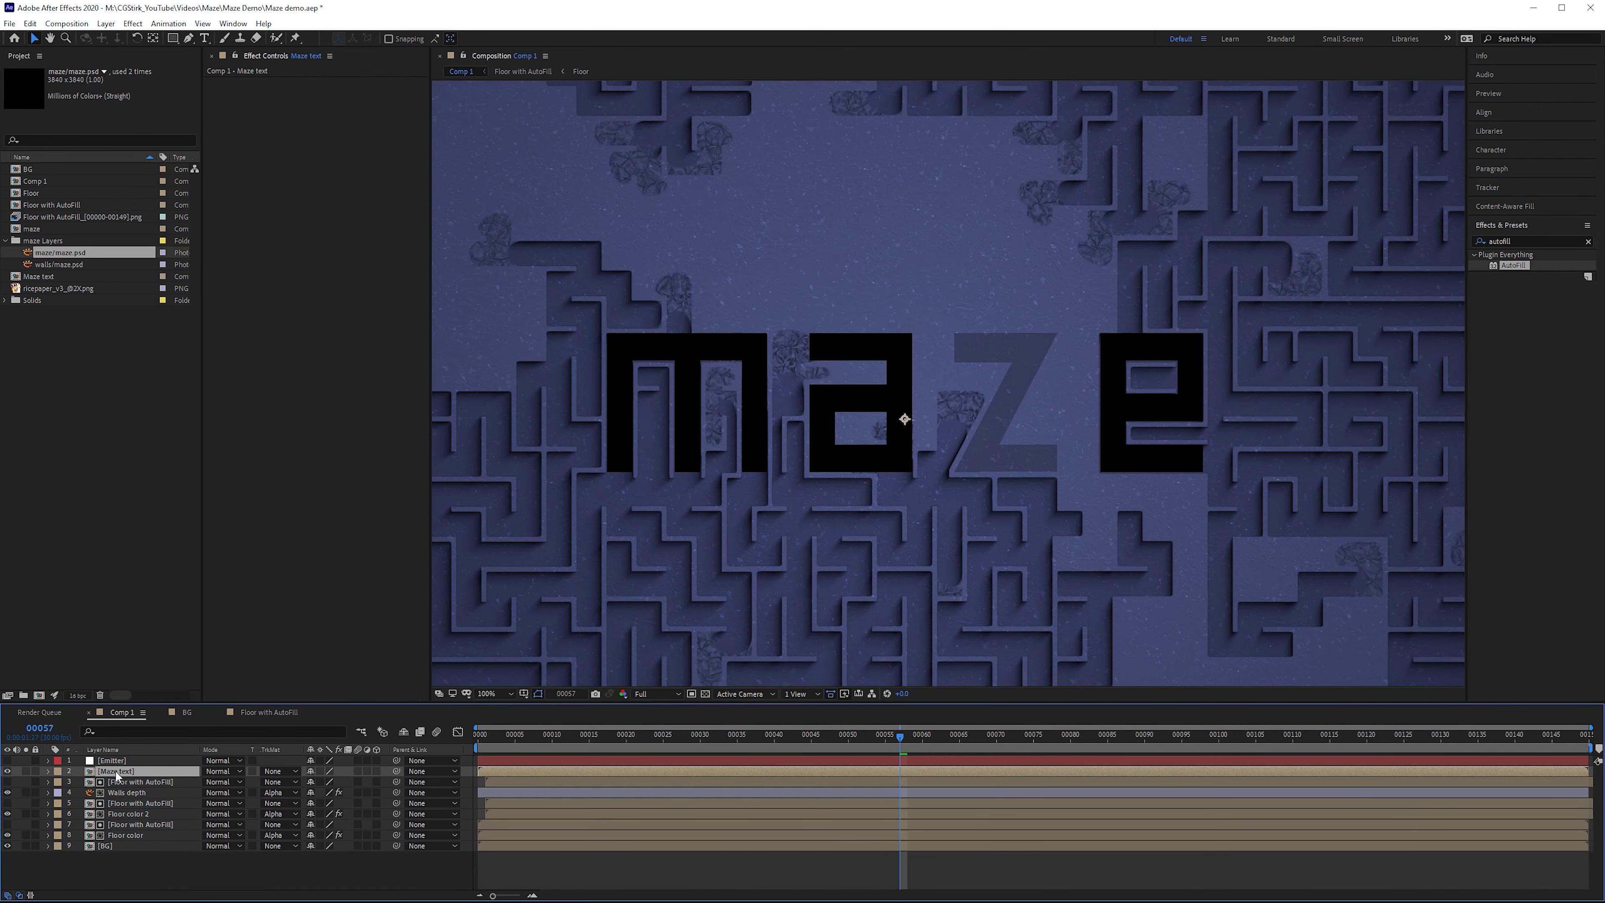
# - Open the Maze text composition, play it, and enable Color Fill in AutoFill's compositing options
pyautogui.doubleClick(116, 772)
pyautogui.press('space')
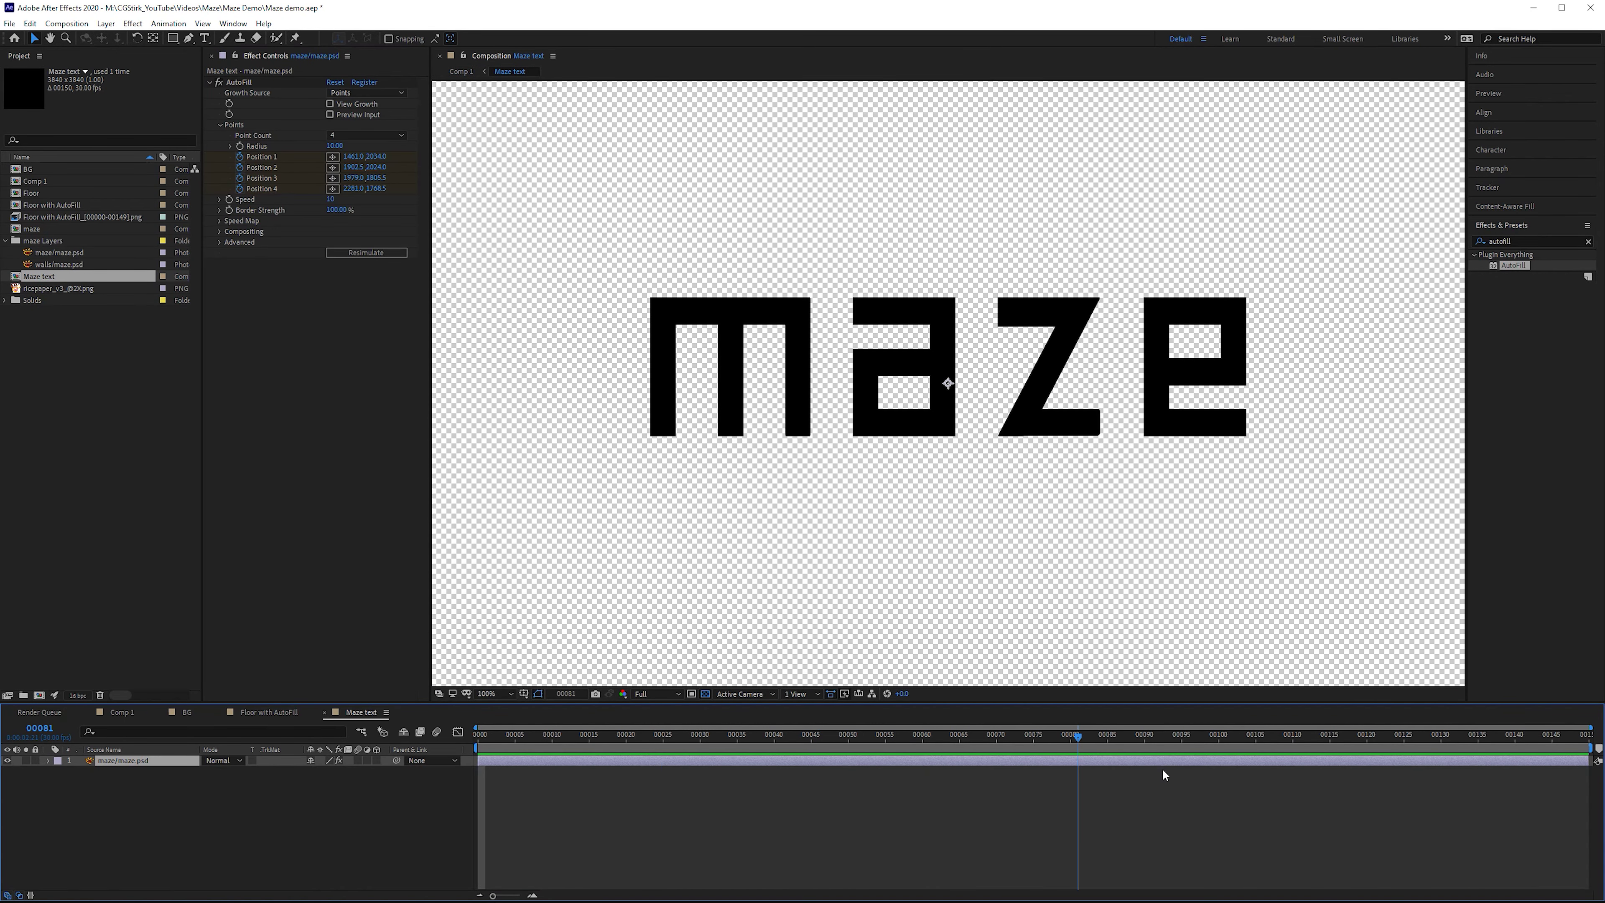
pyautogui.press('space')
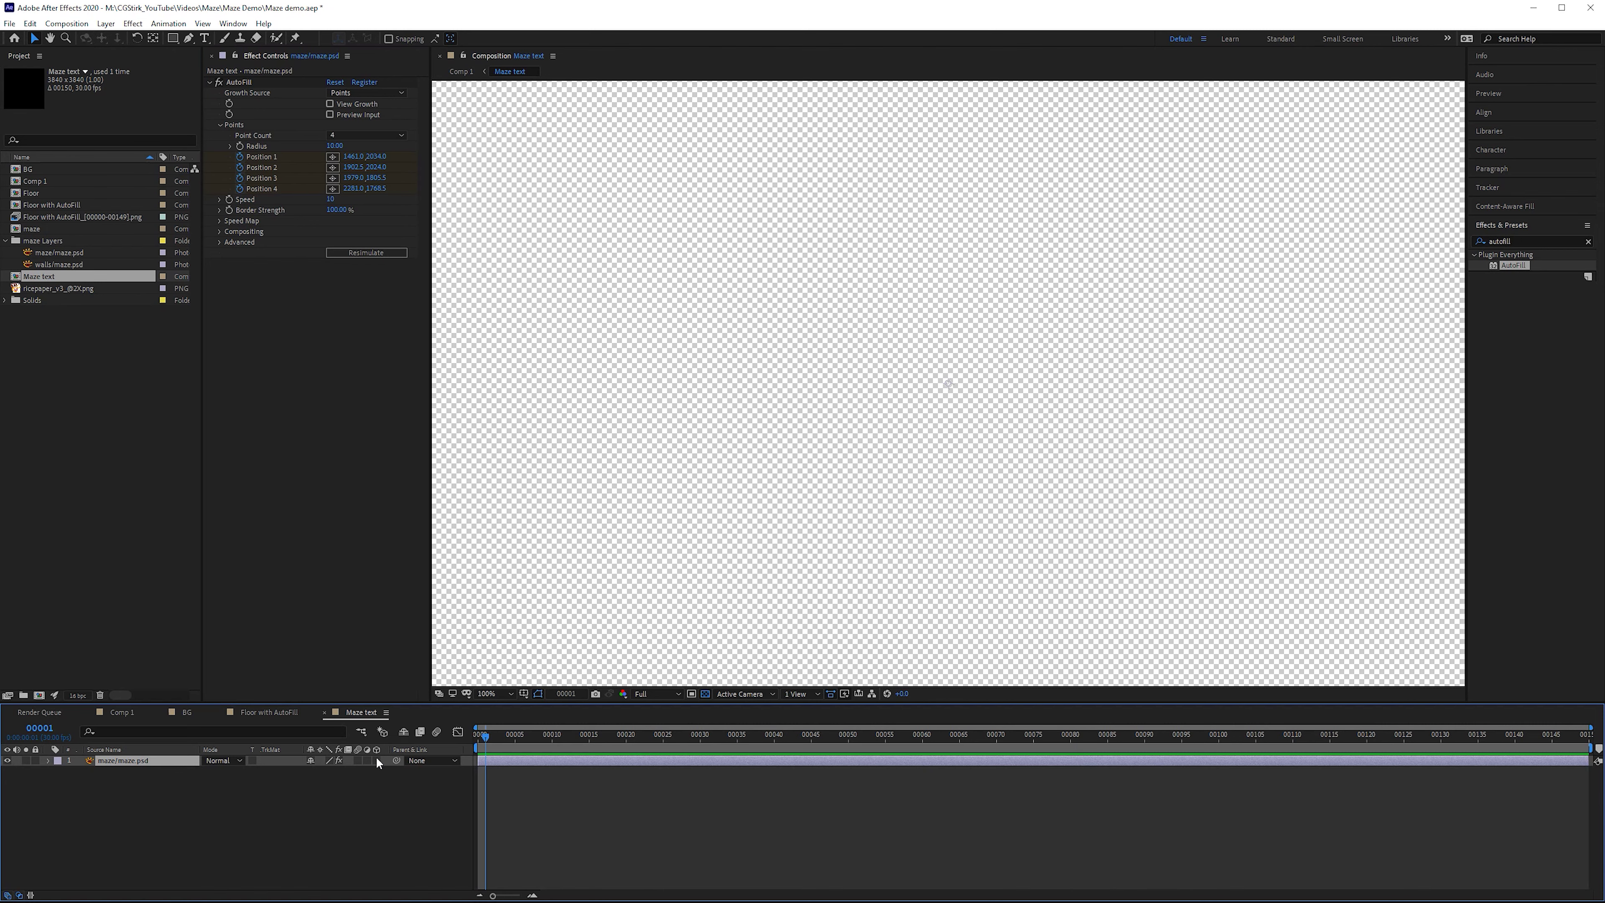
pyautogui.click(219, 232)
pyautogui.click(351, 265)
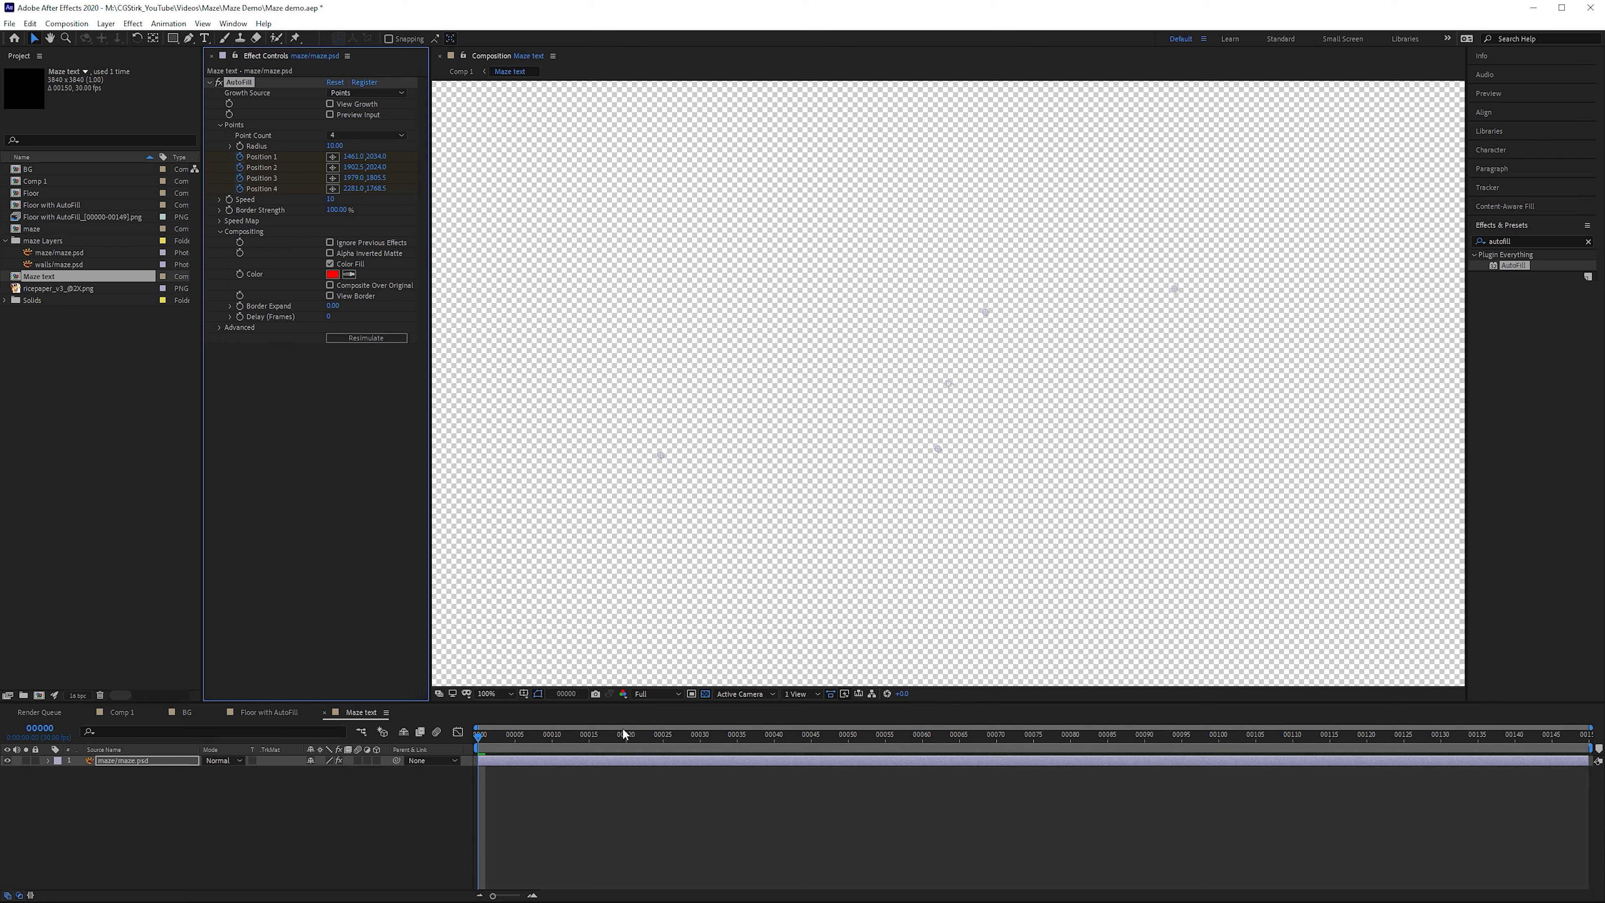
pyautogui.moveTo(623, 734); pyautogui.dragTo(1026, 735)
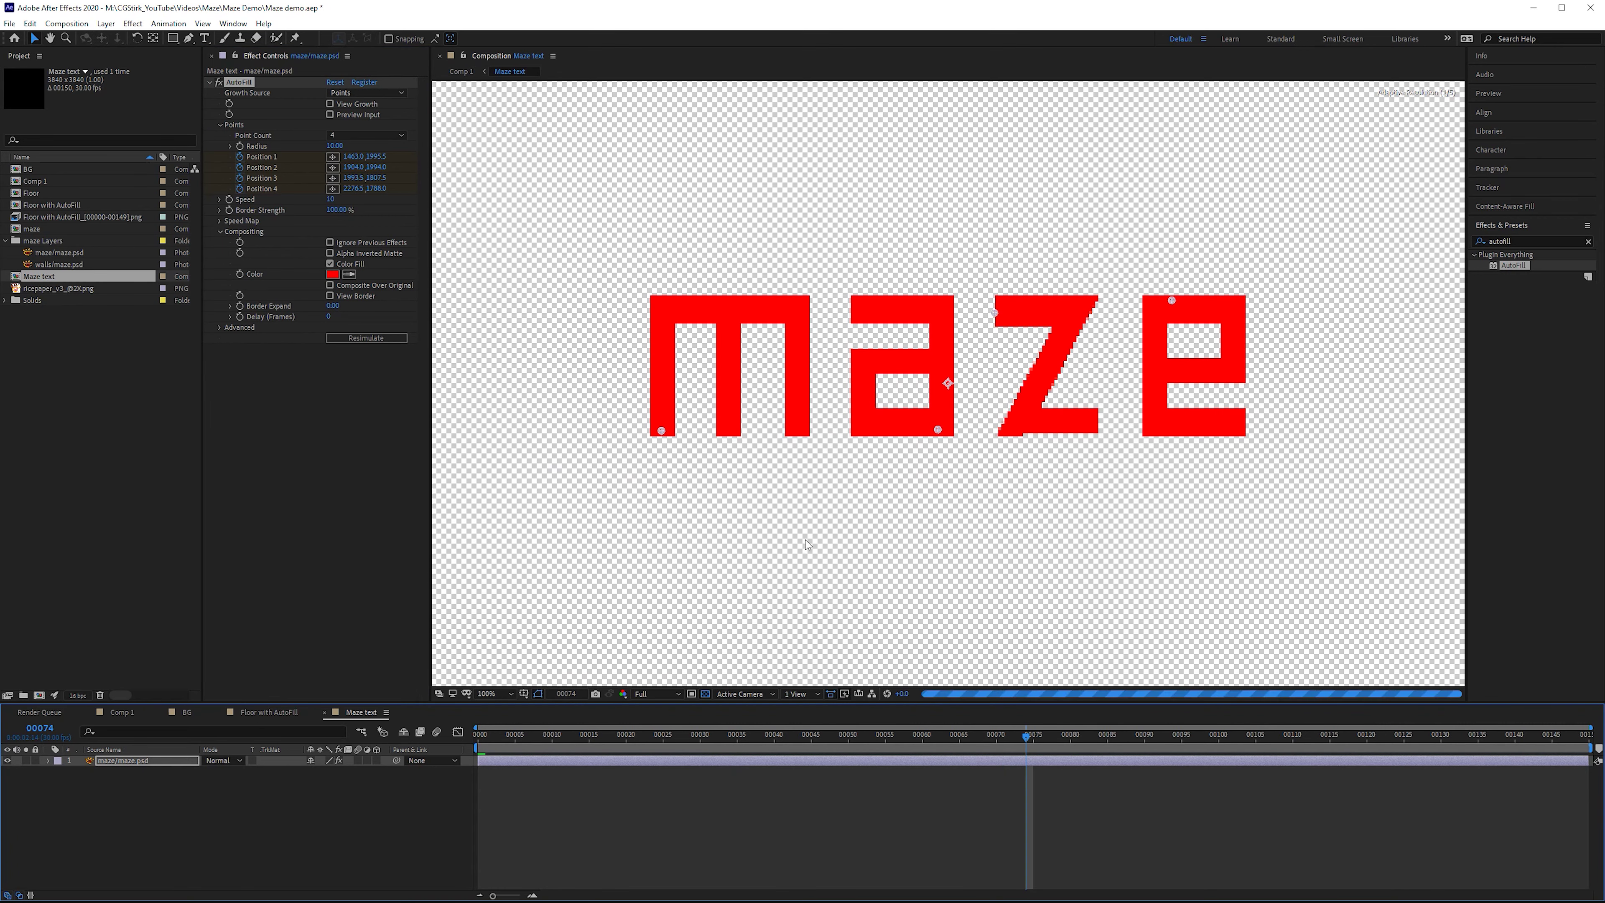
# - Set the AutoFill fill color to white (FFFFFF) and turn off the transparency grid
pyautogui.click(332, 274)
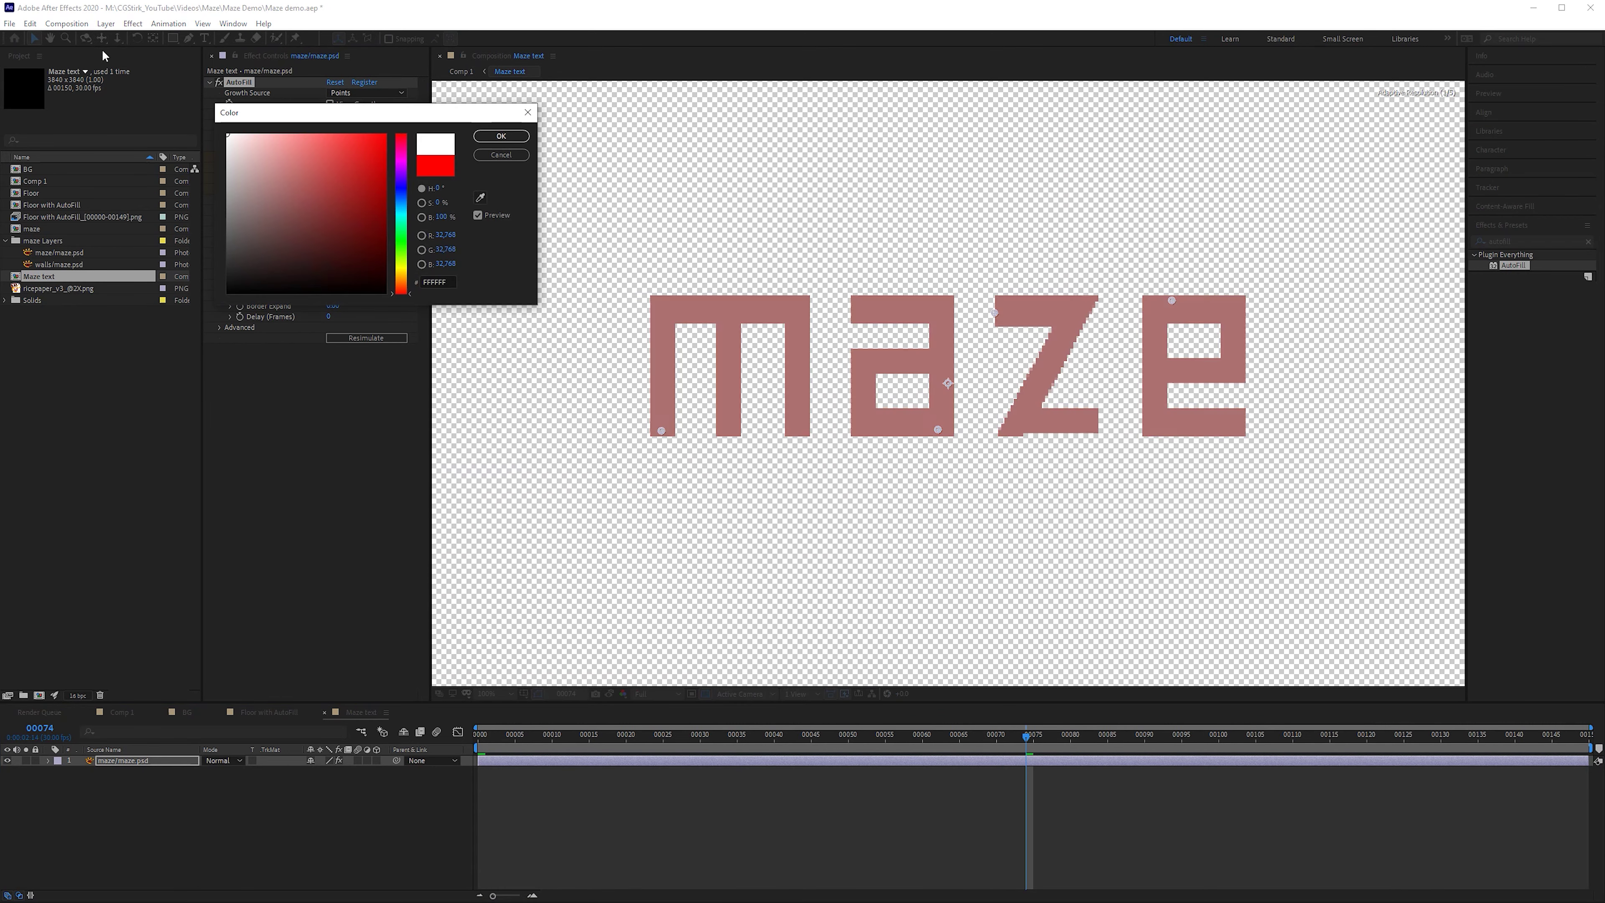
pyautogui.click(501, 136)
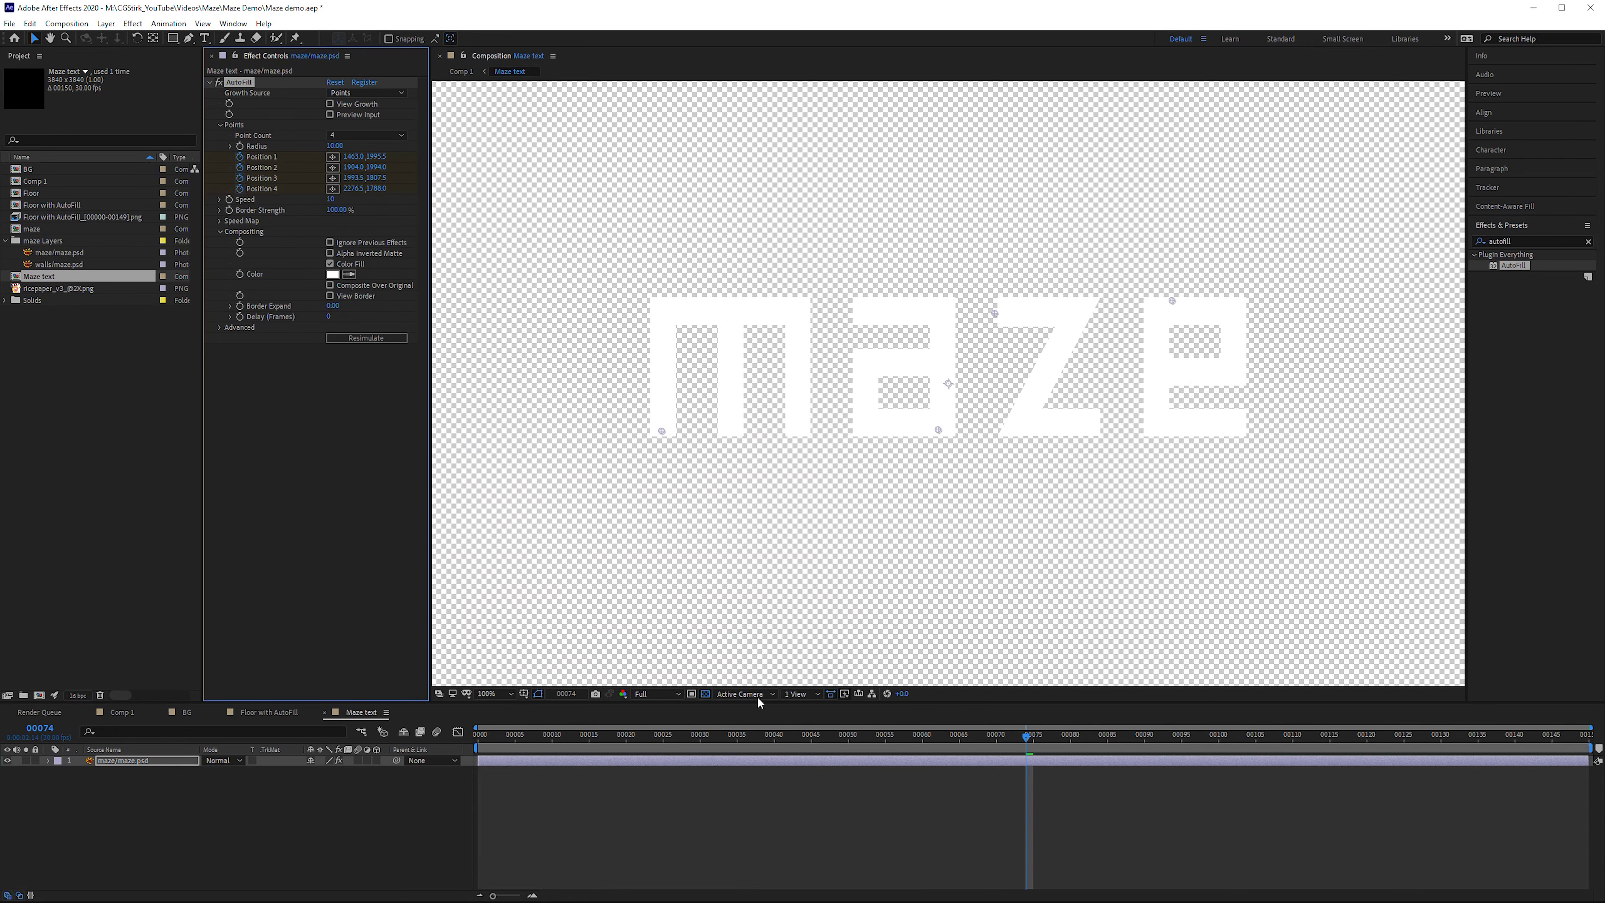
pyautogui.click(705, 694)
pyautogui.click(316, 810)
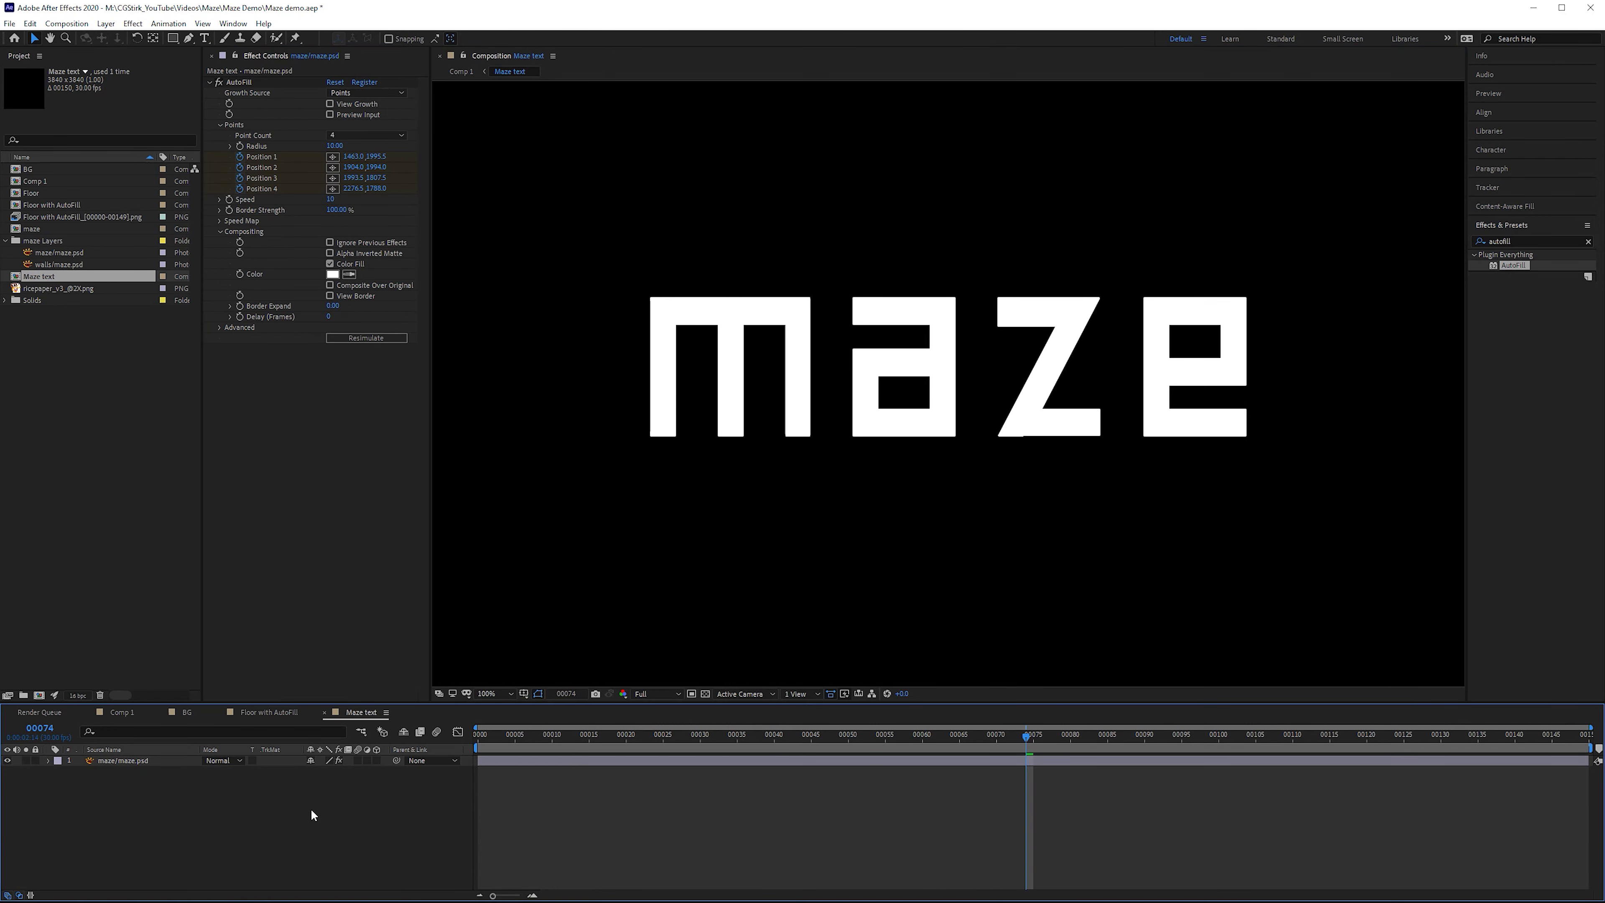
# - Render the Maze text composition as a PNG Sequence with RGB + Alpha channels
pyautogui.hotkey('ctrl', 'm')
pyautogui.click(106, 828)
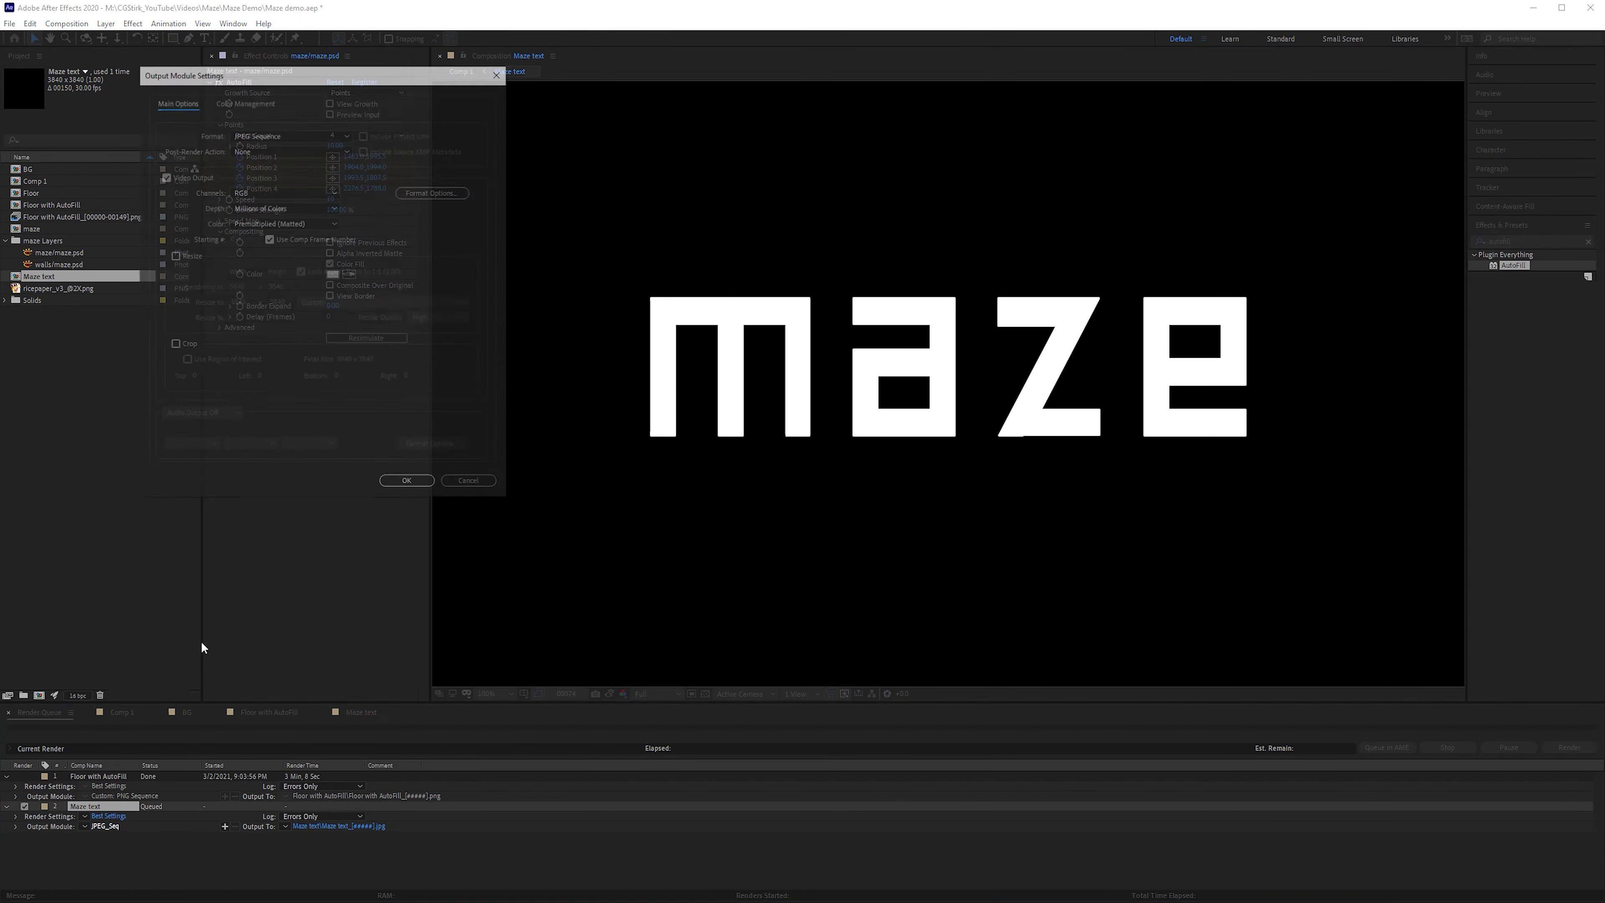
pyautogui.click(271, 134)
pyautogui.click(295, 245)
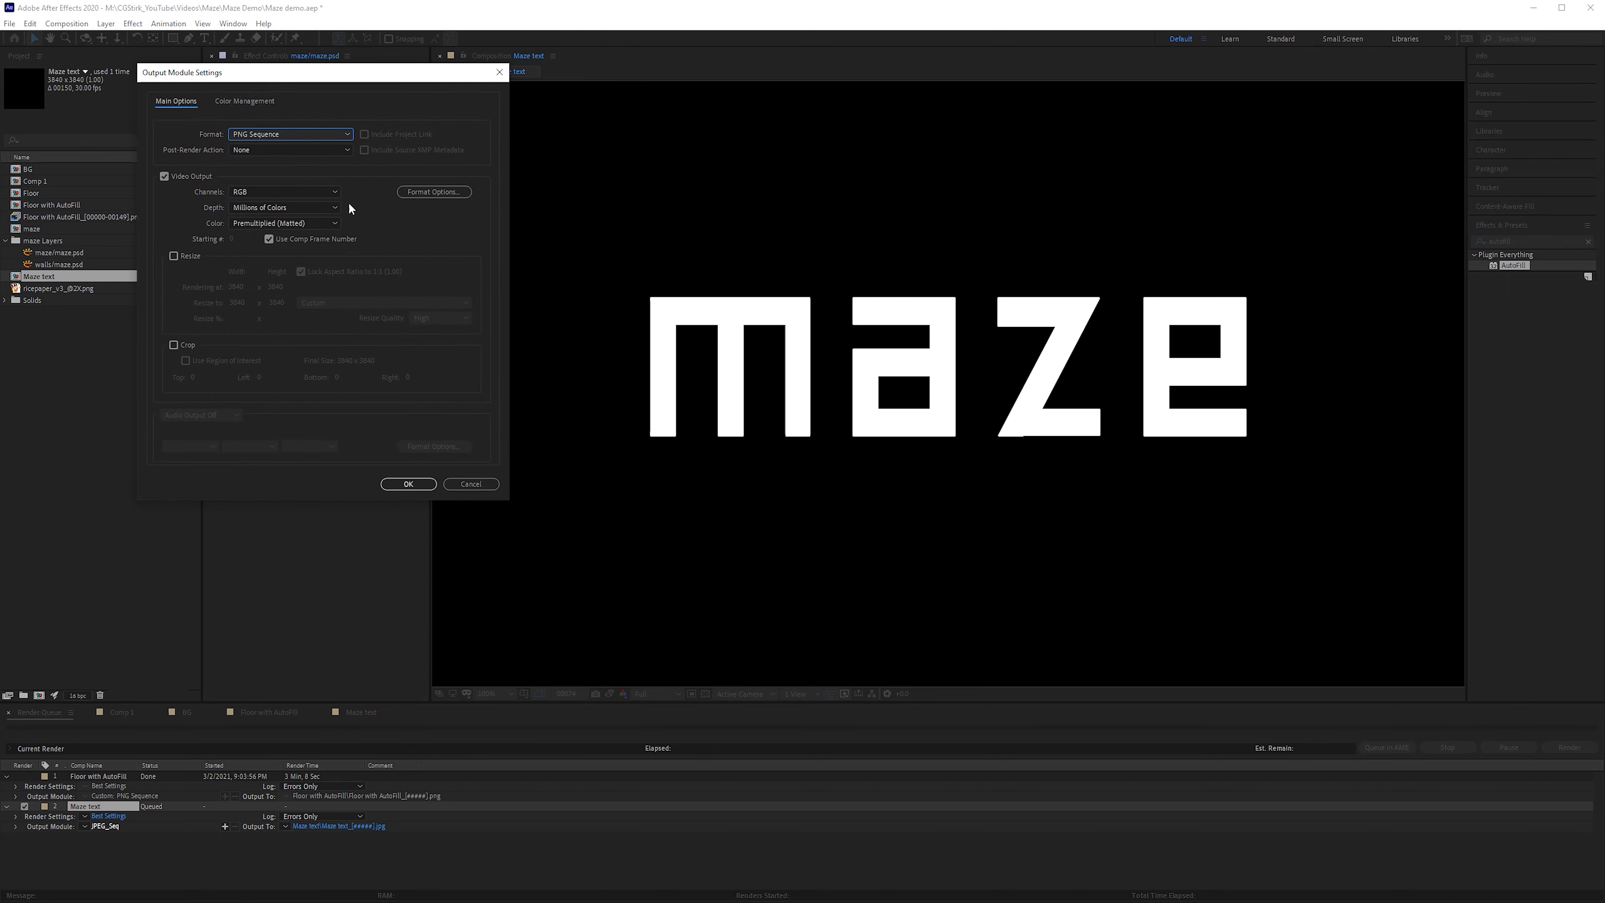
pyautogui.click(303, 191)
pyautogui.click(319, 232)
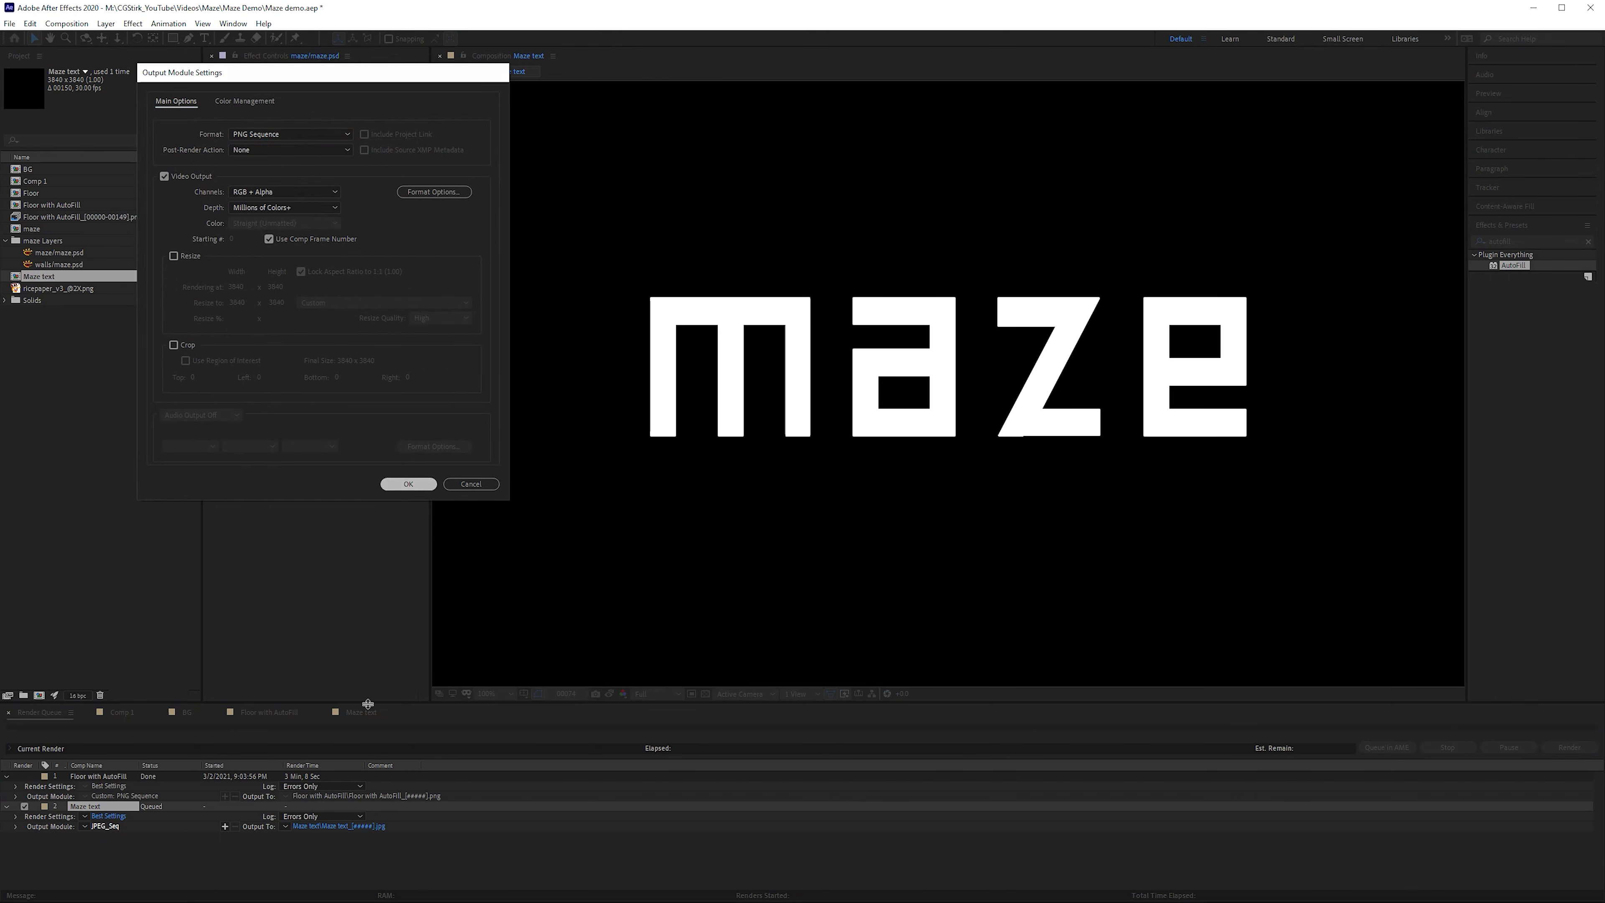
pyautogui.click(408, 483)
pyautogui.click(1568, 748)
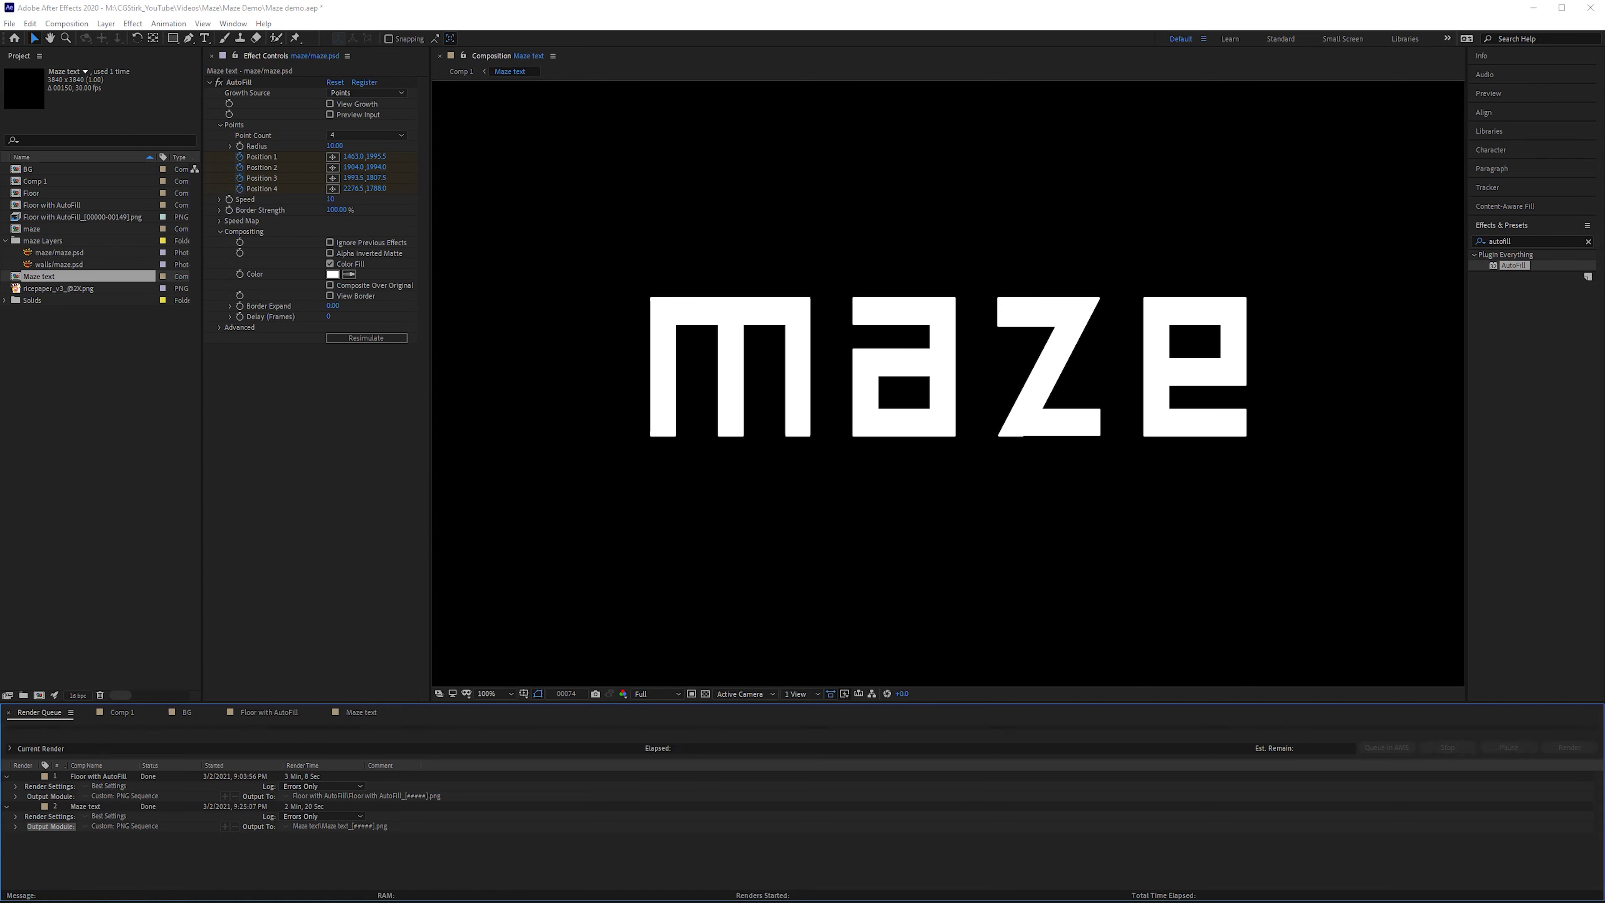
# - Import the rendered Maze text PNG sequence and interpret its footage at 30 frames per second
pyautogui.doubleClick(100, 359)
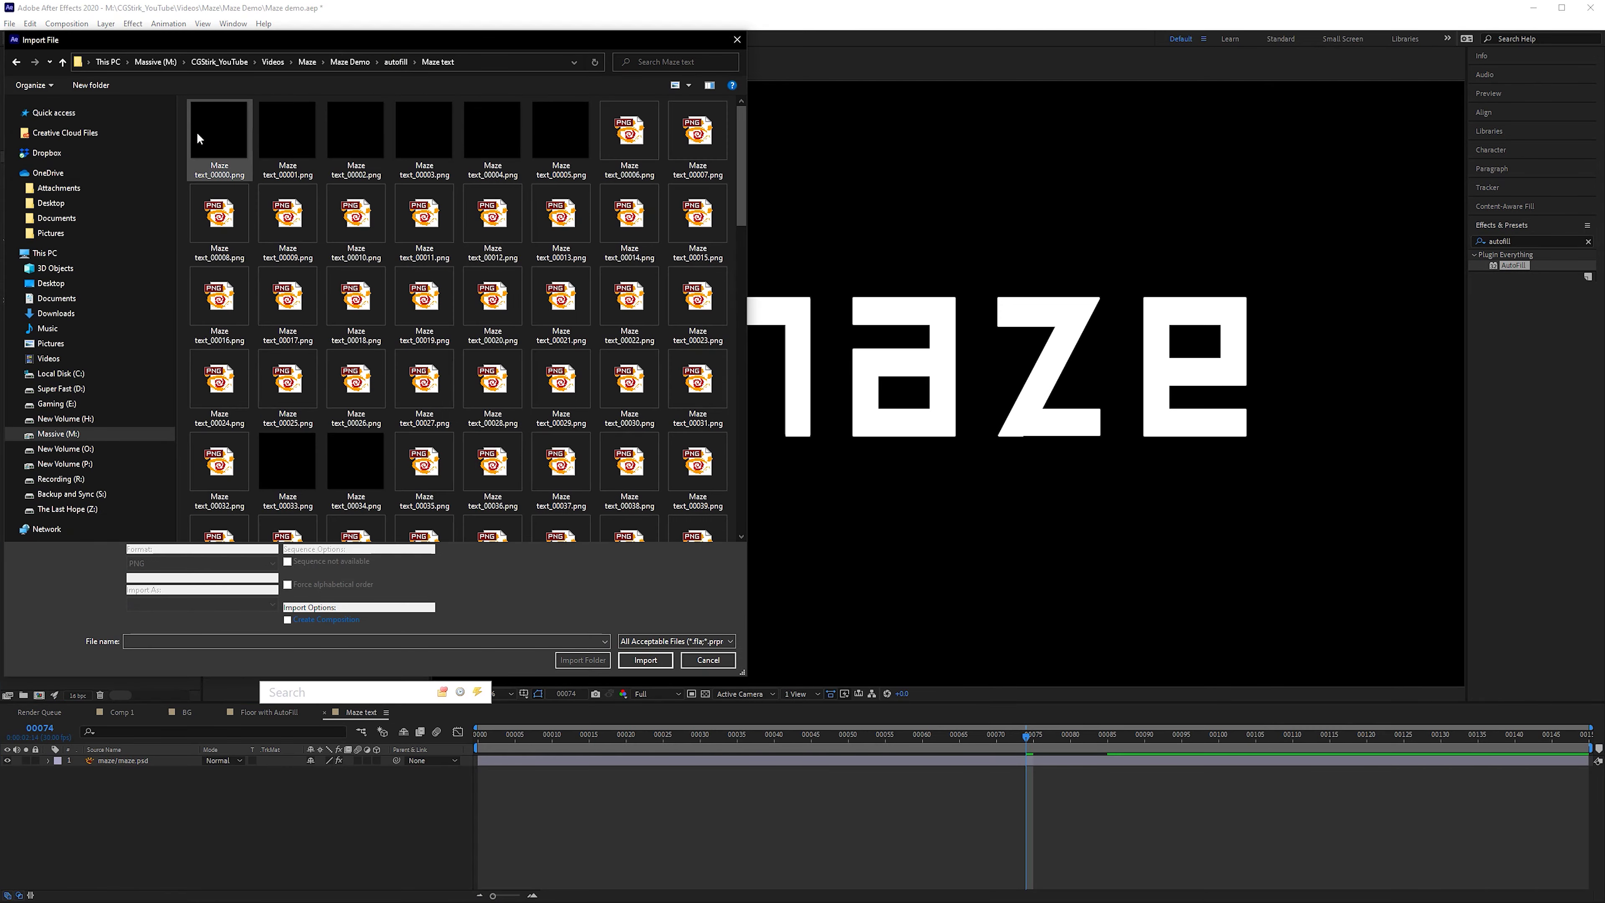
pyautogui.doubleClick(219, 130)
pyautogui.rightClick(83, 293)
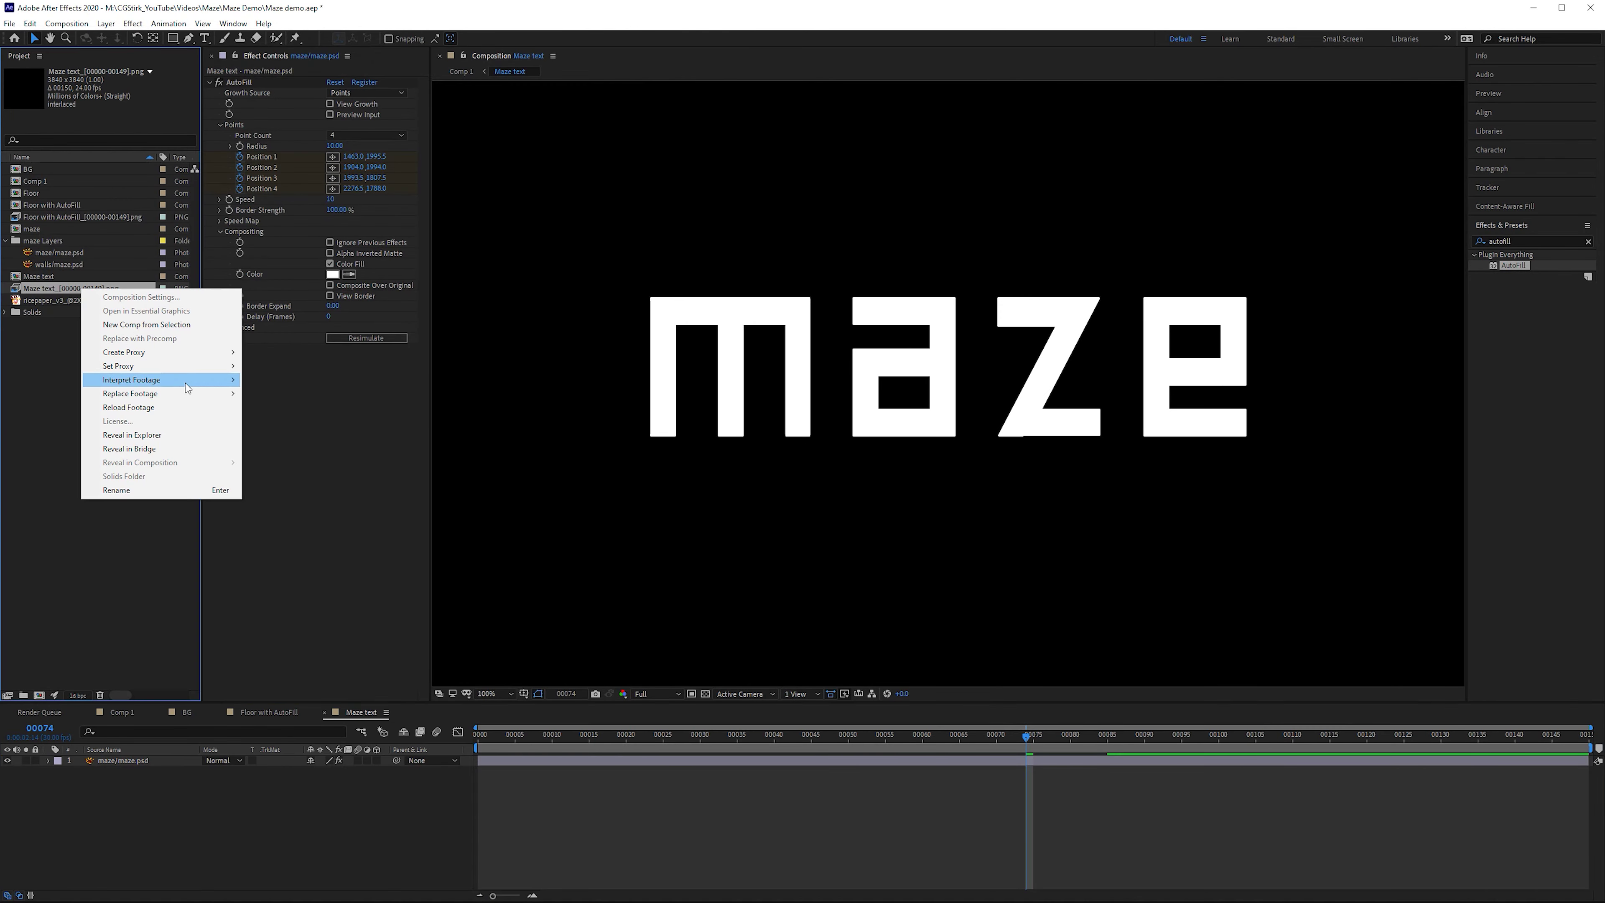
pyautogui.moveTo(190, 380)
pyautogui.click(265, 380)
pyautogui.write('30')
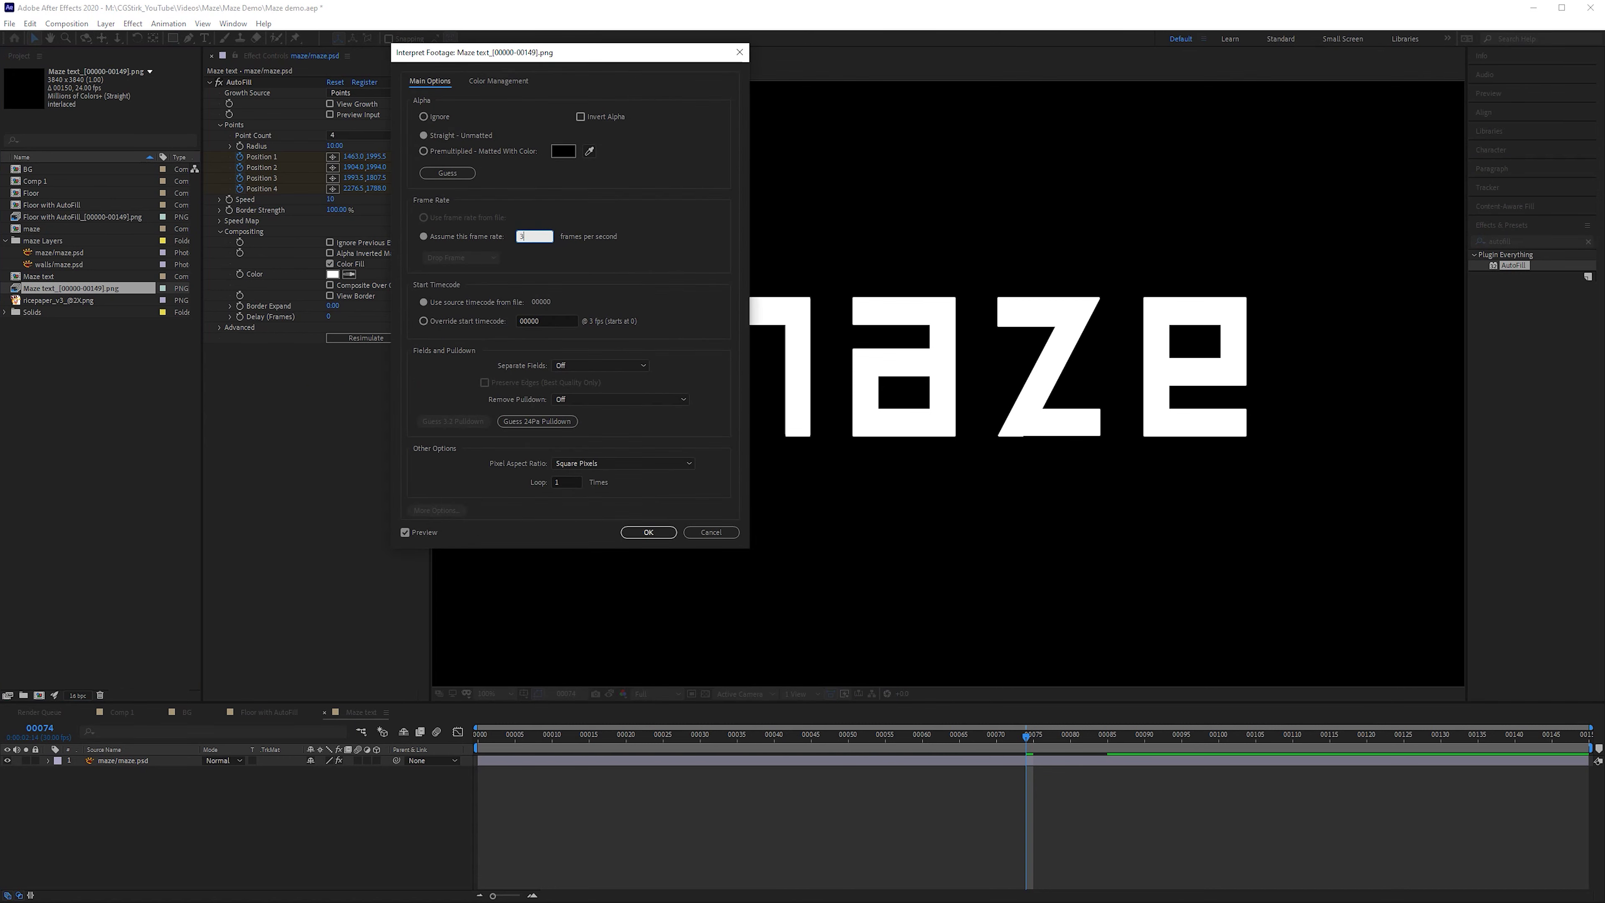
pyautogui.press('Return')
# - Place the rendered sequence above the maze/maze.psd layer in the Maze text composition and return to Comp 1
pyautogui.moveTo(123, 294); pyautogui.dragTo(154, 763)
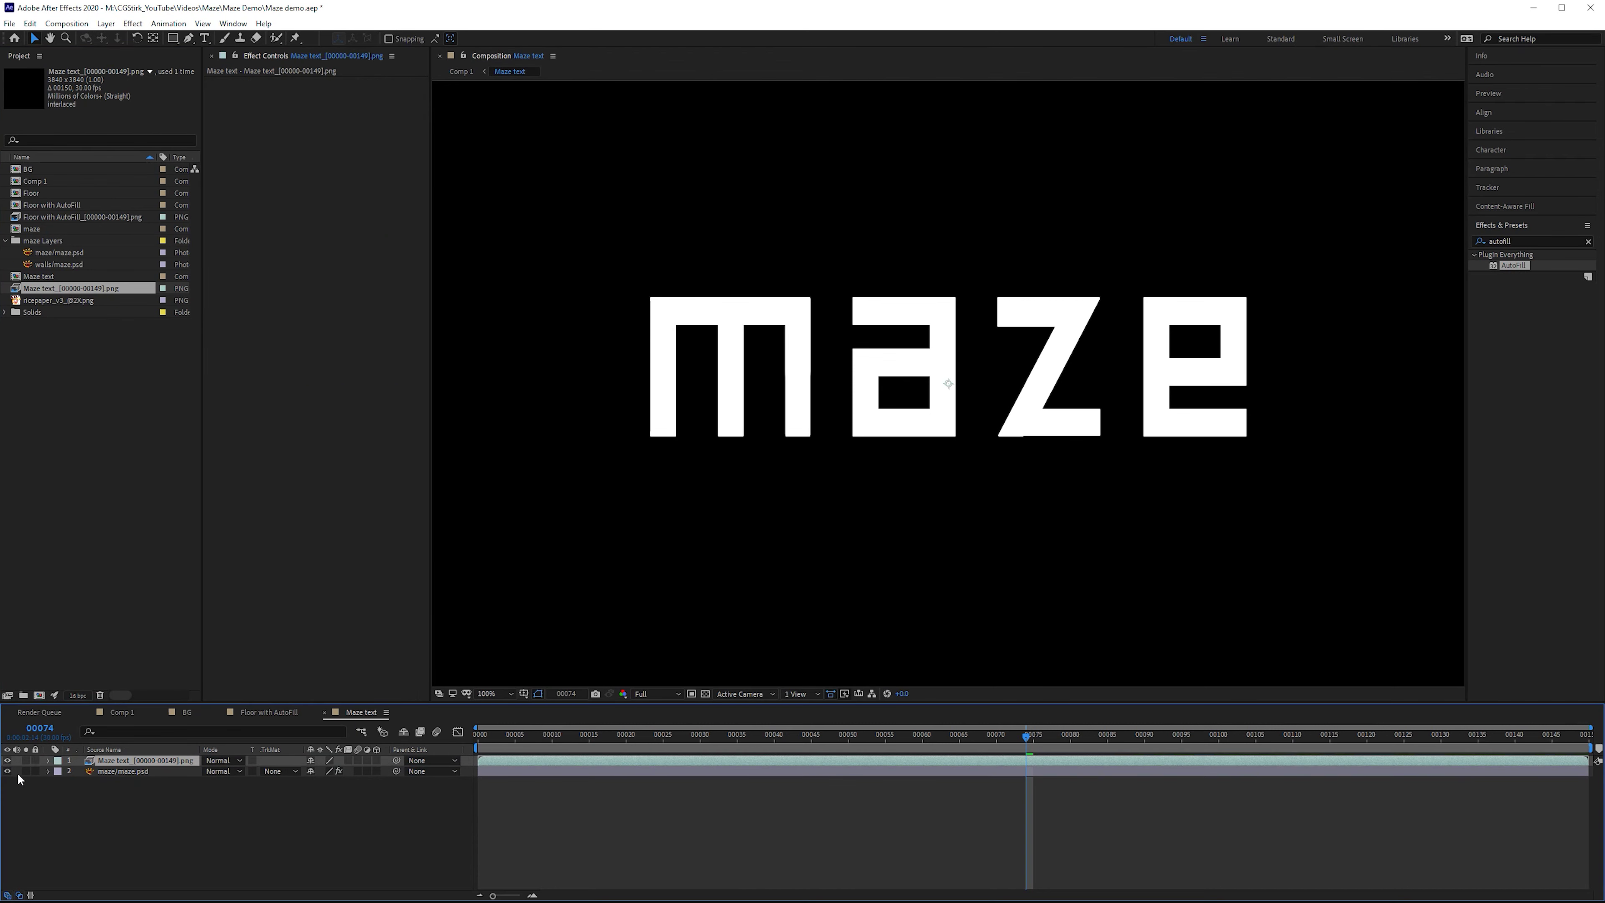
pyautogui.click(130, 713)
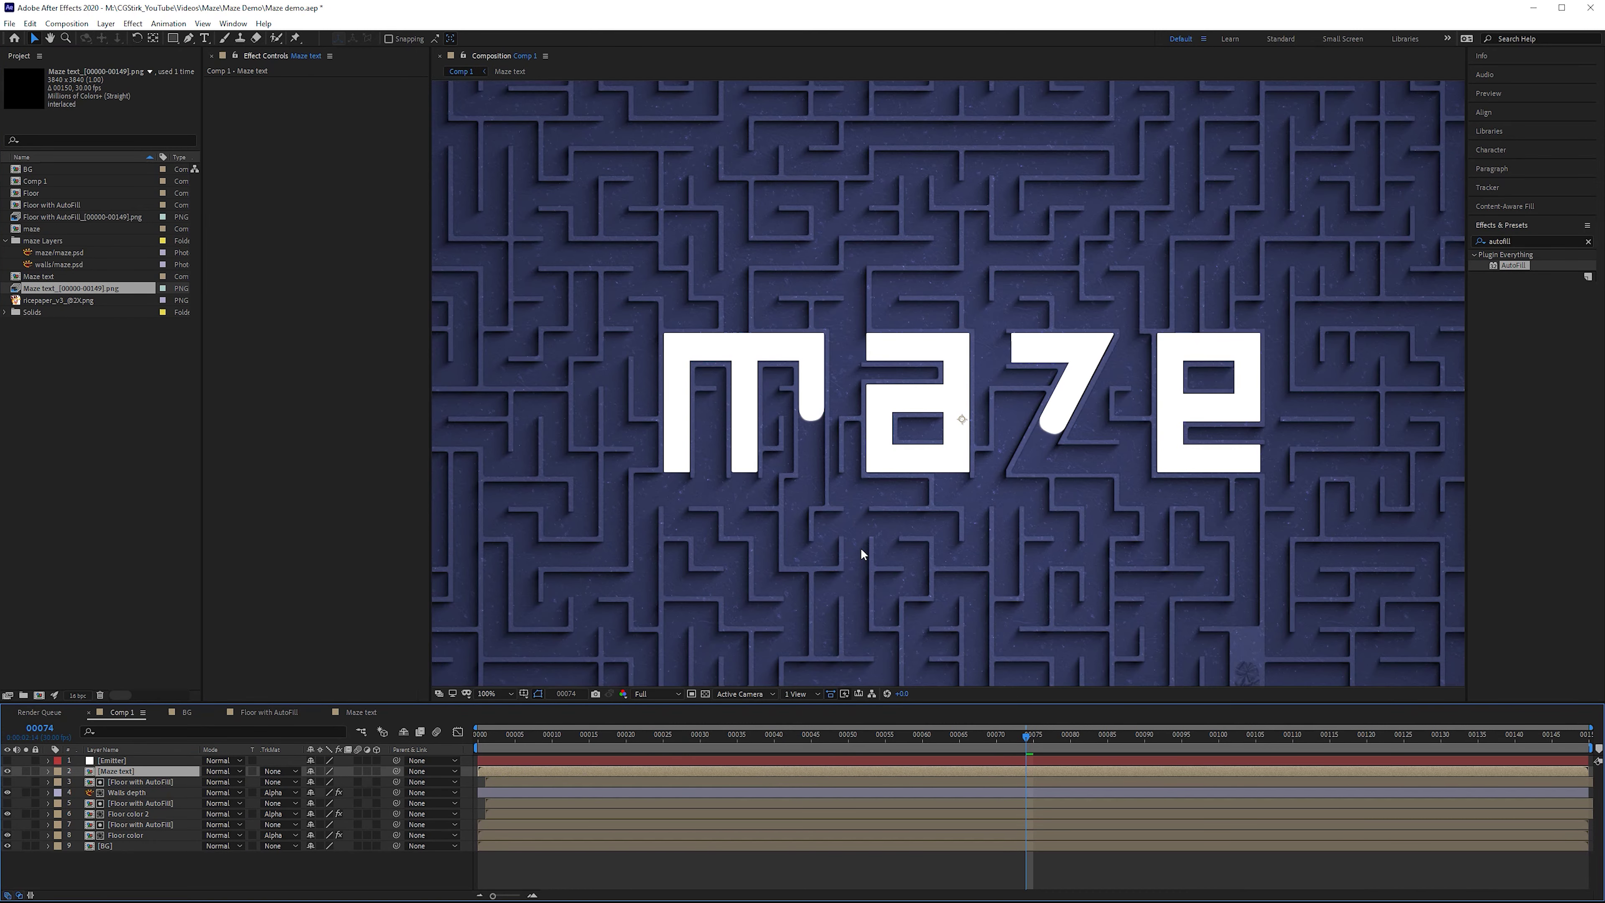
# - Preview the whole maze and lettering reveal in Comp 1 at Third resolution
pyautogui.hotkey('shift', '/')
pyautogui.press('.')
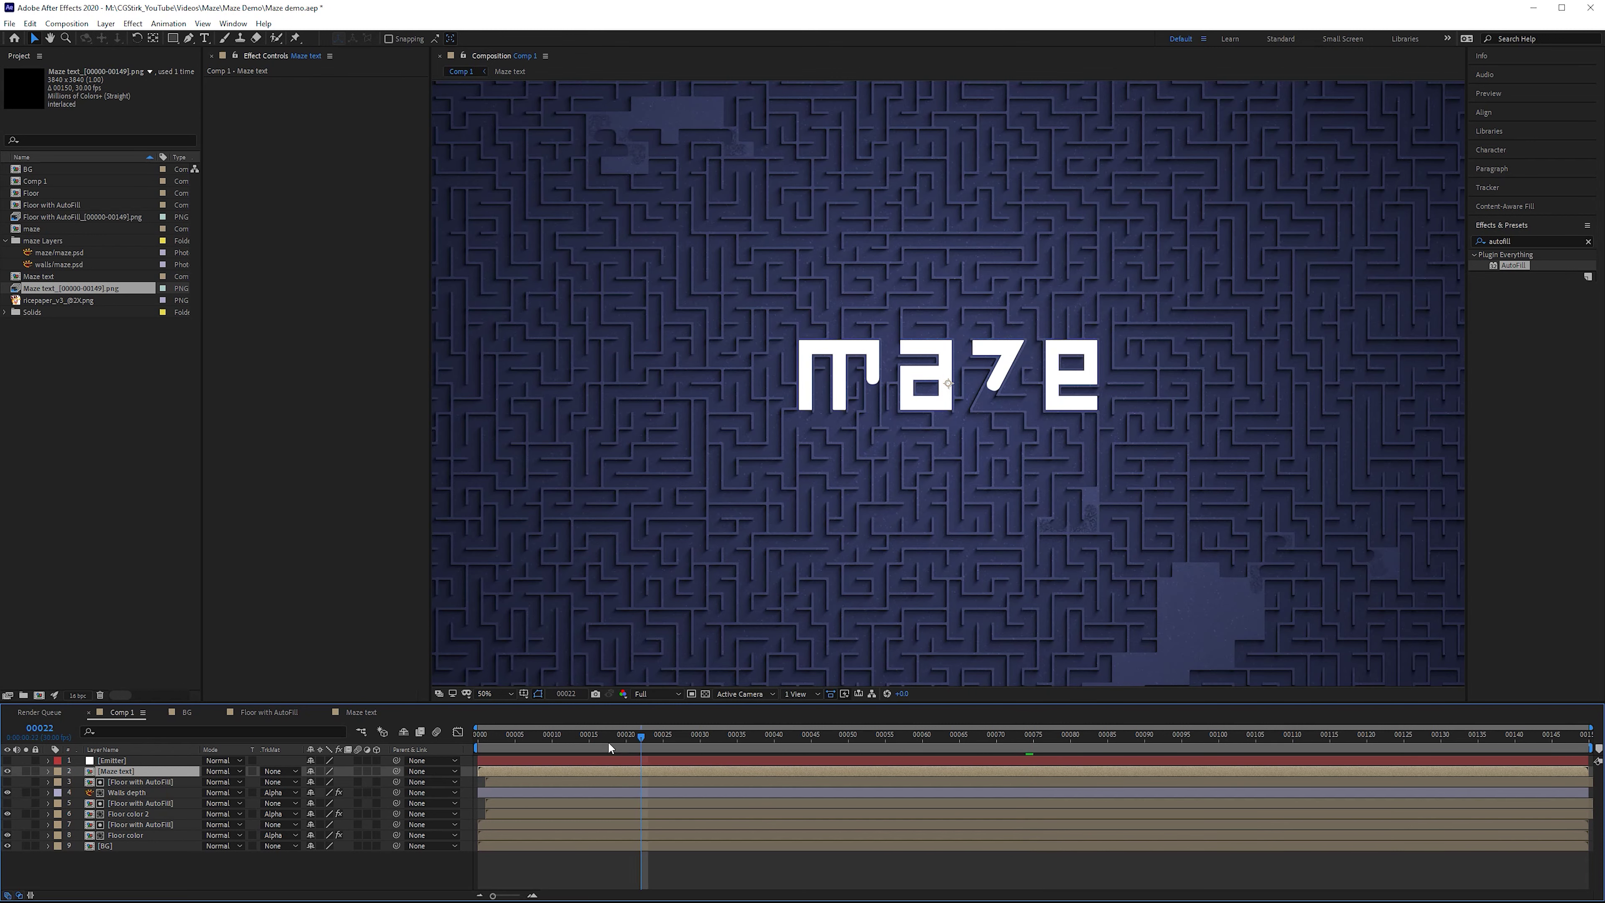
pyautogui.press('Home')
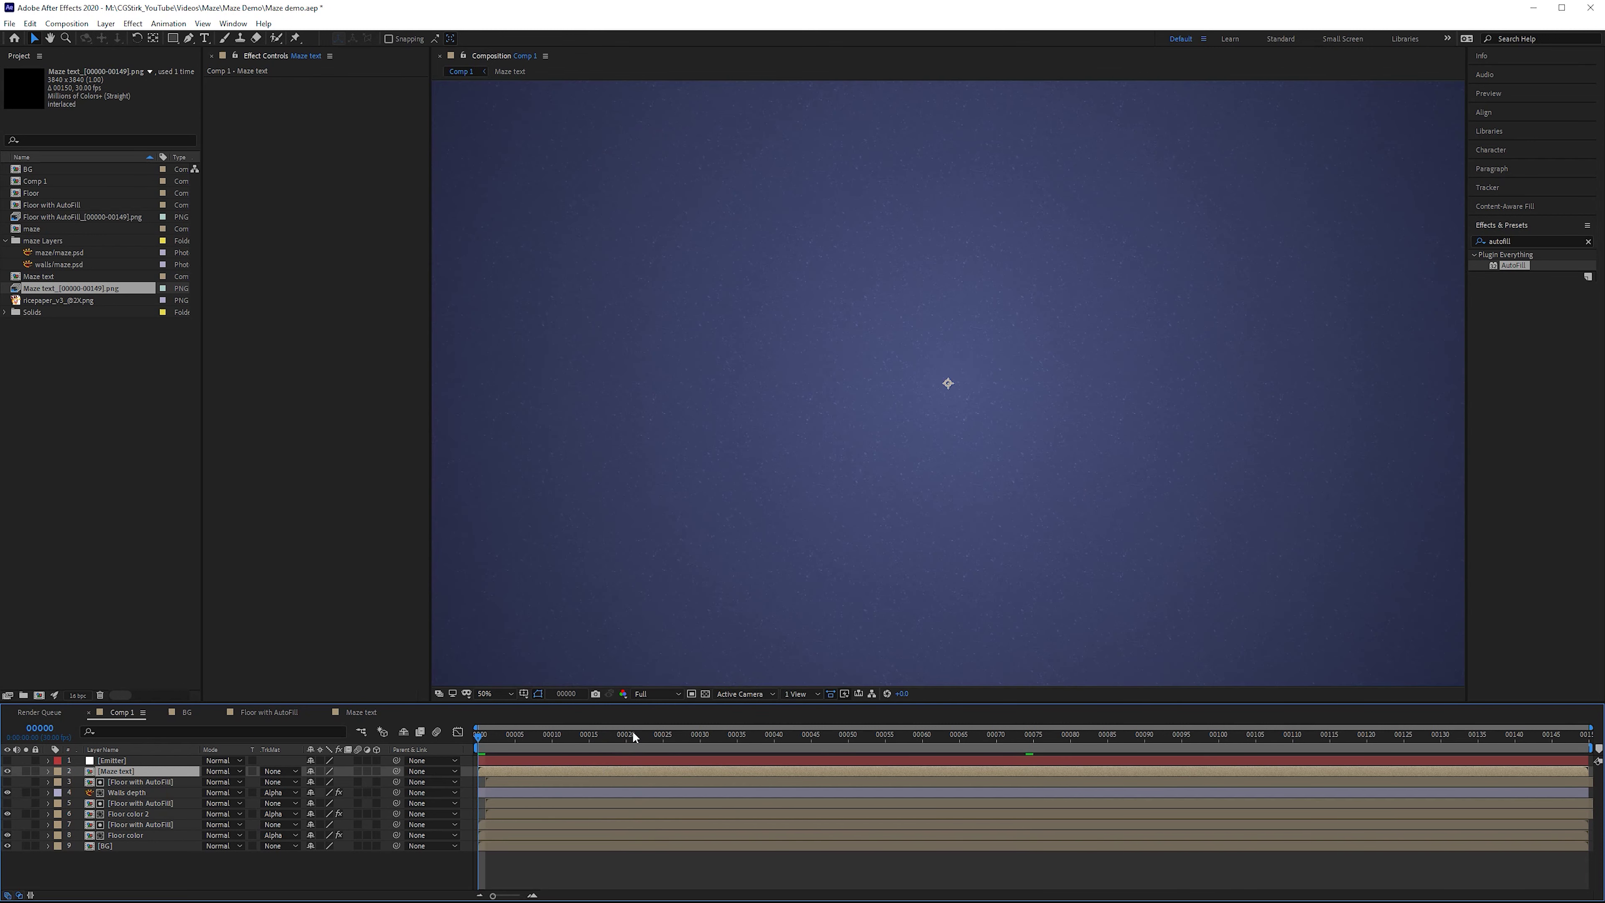
pyautogui.moveTo(631, 733); pyautogui.dragTo(930, 735)
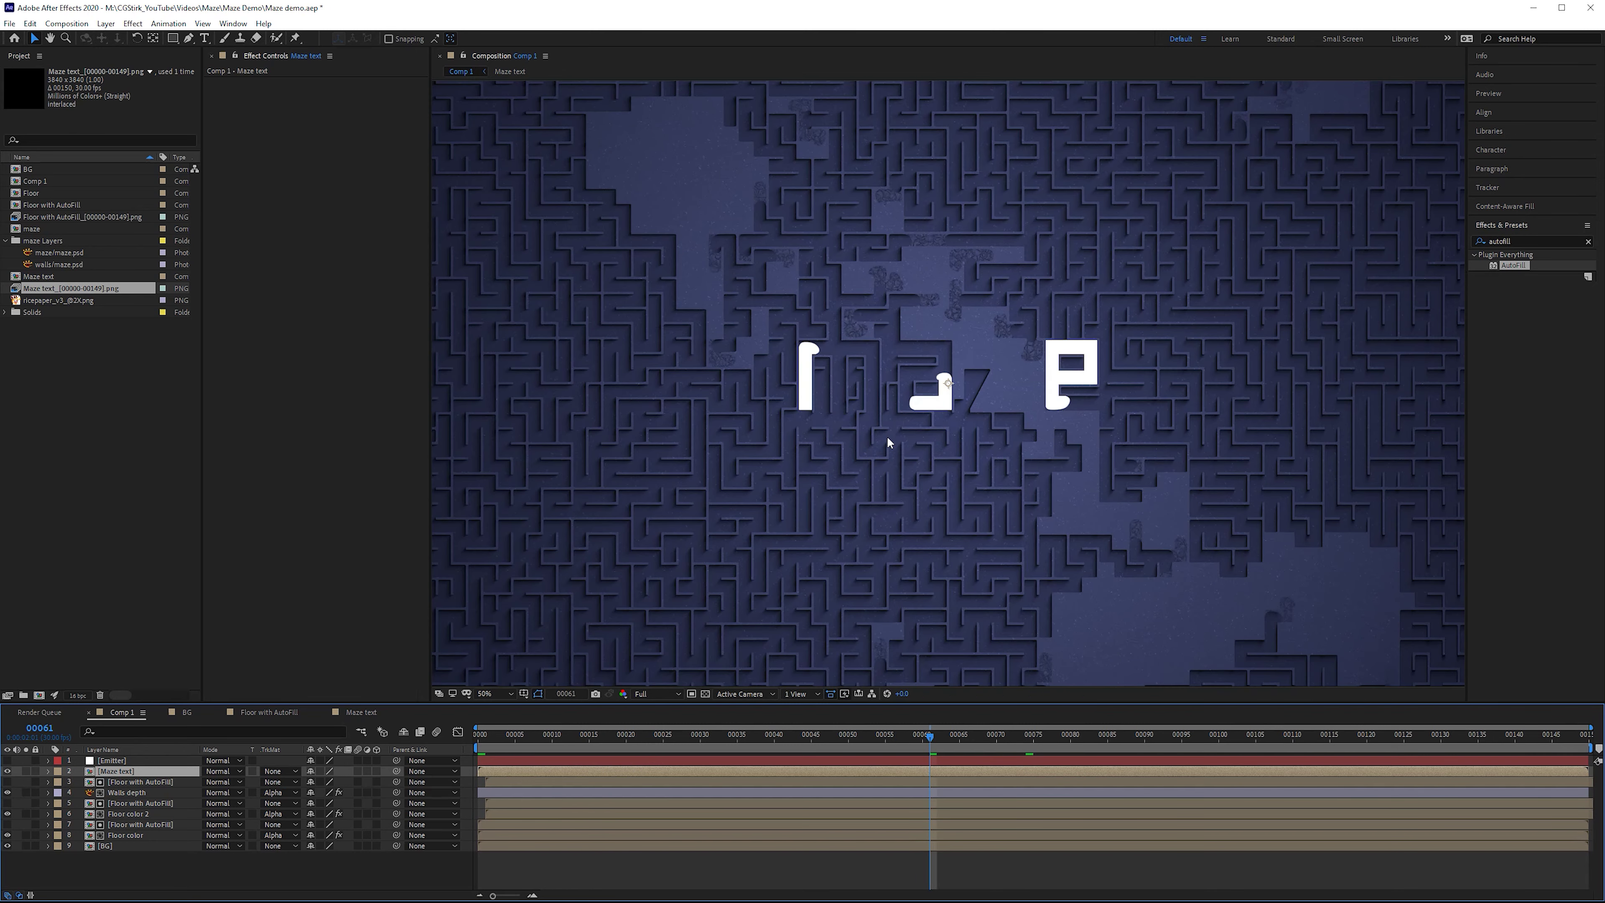
pyautogui.press('.')
pyautogui.click(657, 693)
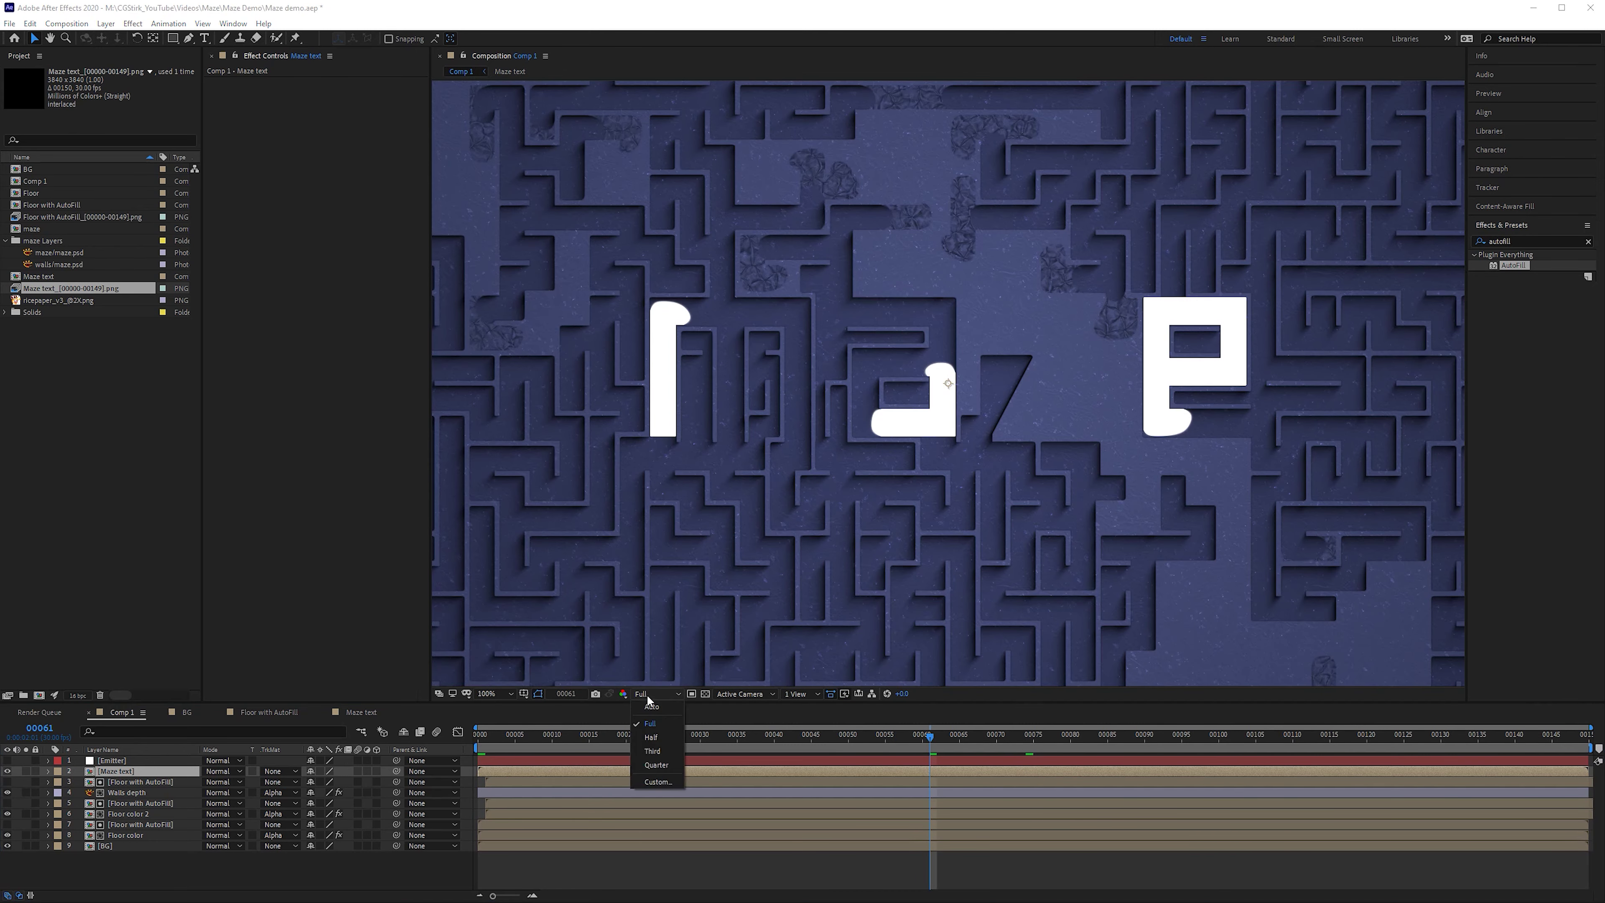
pyautogui.click(663, 751)
pyautogui.press(',')
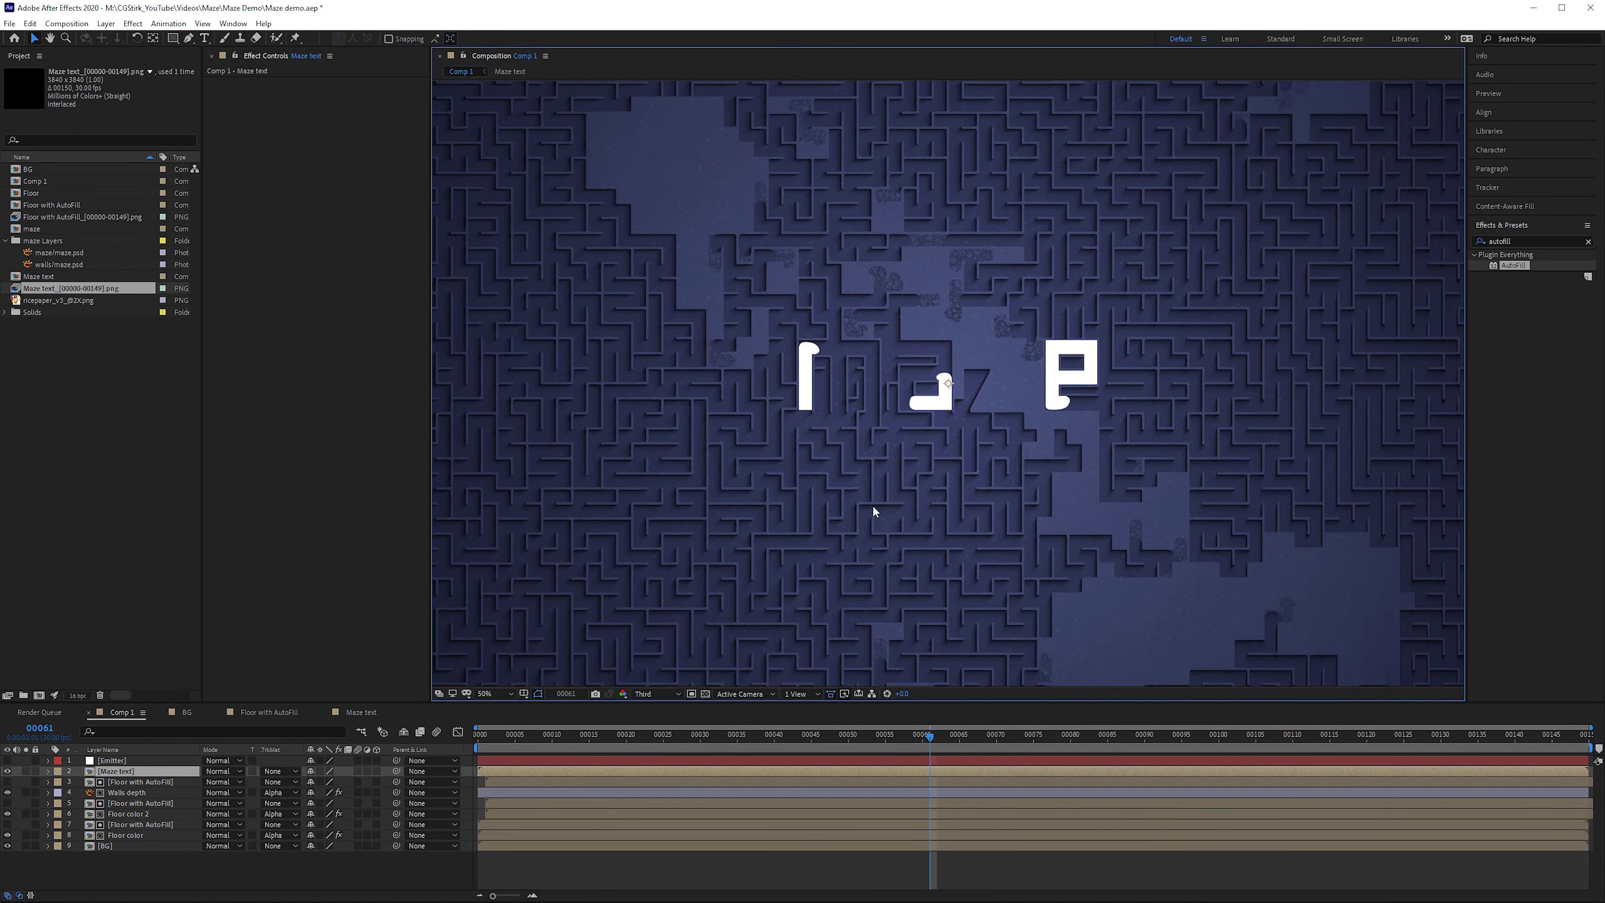
pyautogui.press('space')
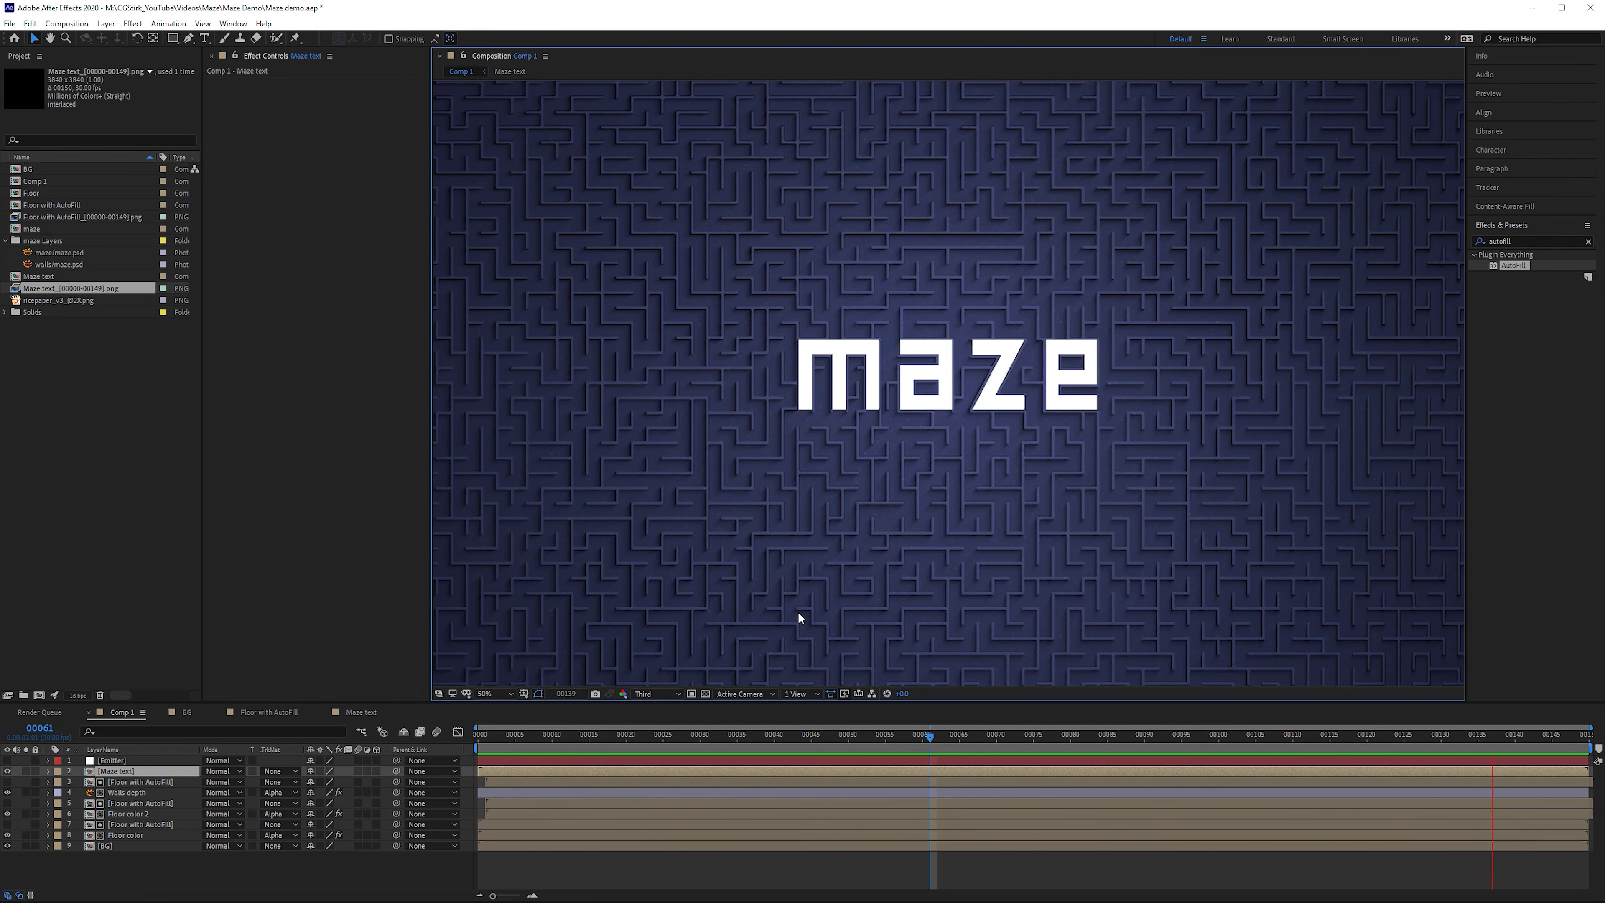
# - Stop the playback at frame 92 and restore the preview resolution to Full
pyautogui.press('/')
pyautogui.click(657, 693)
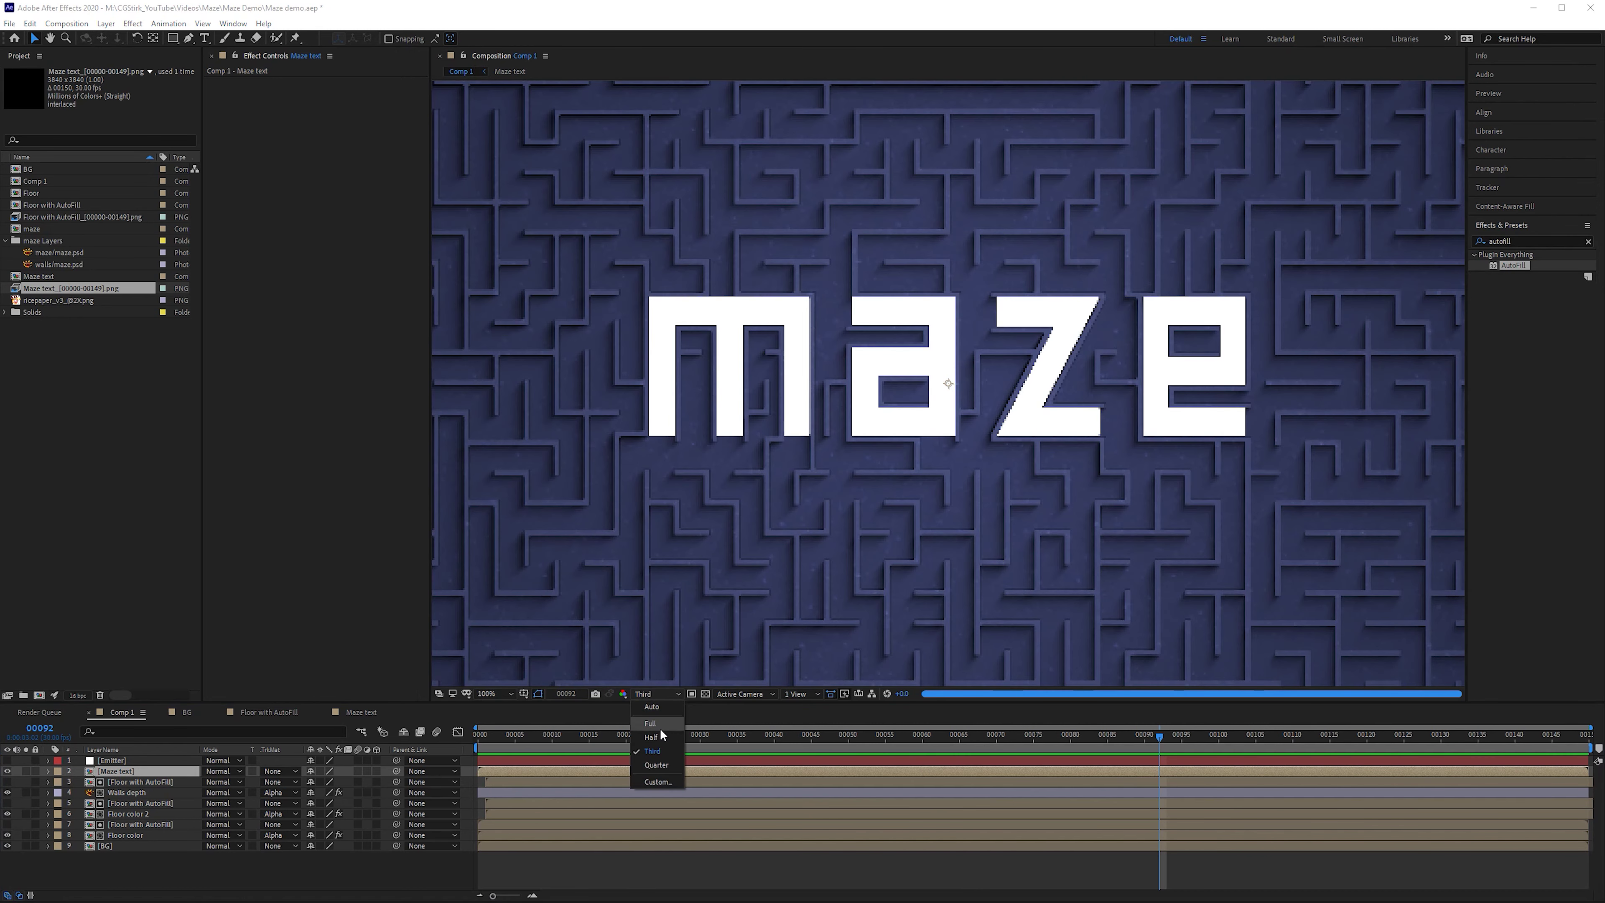
pyautogui.click(656, 723)
# - Apply a Fill effect to the Maze text layer and set its color to a light periwinkle blue
pyautogui.click(1528, 241)
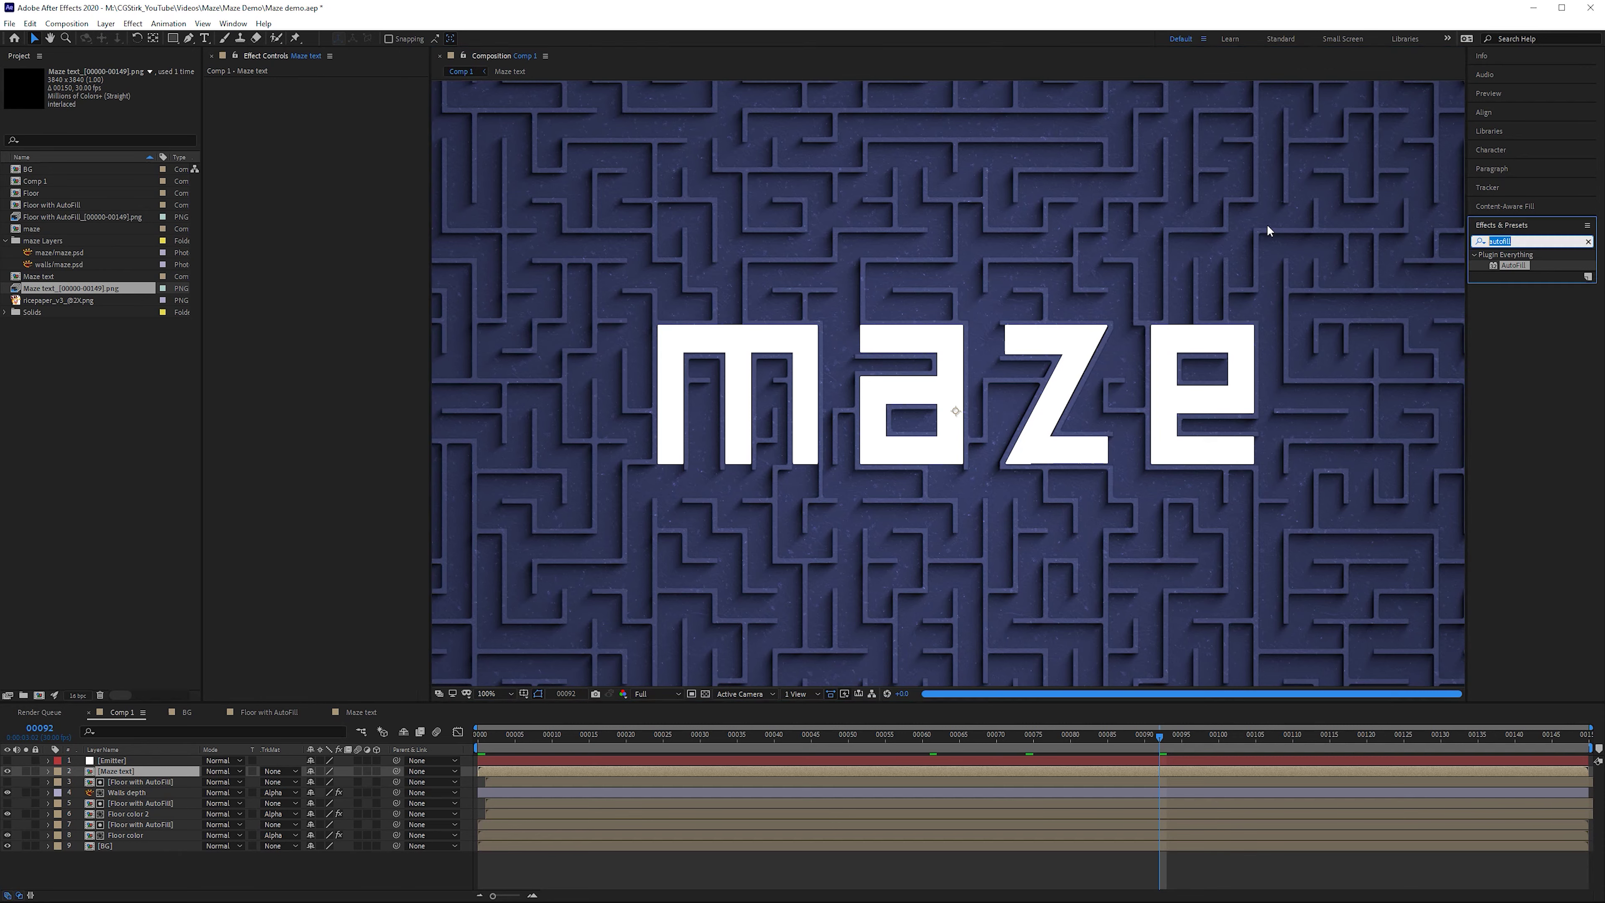
pyautogui.write('fill')
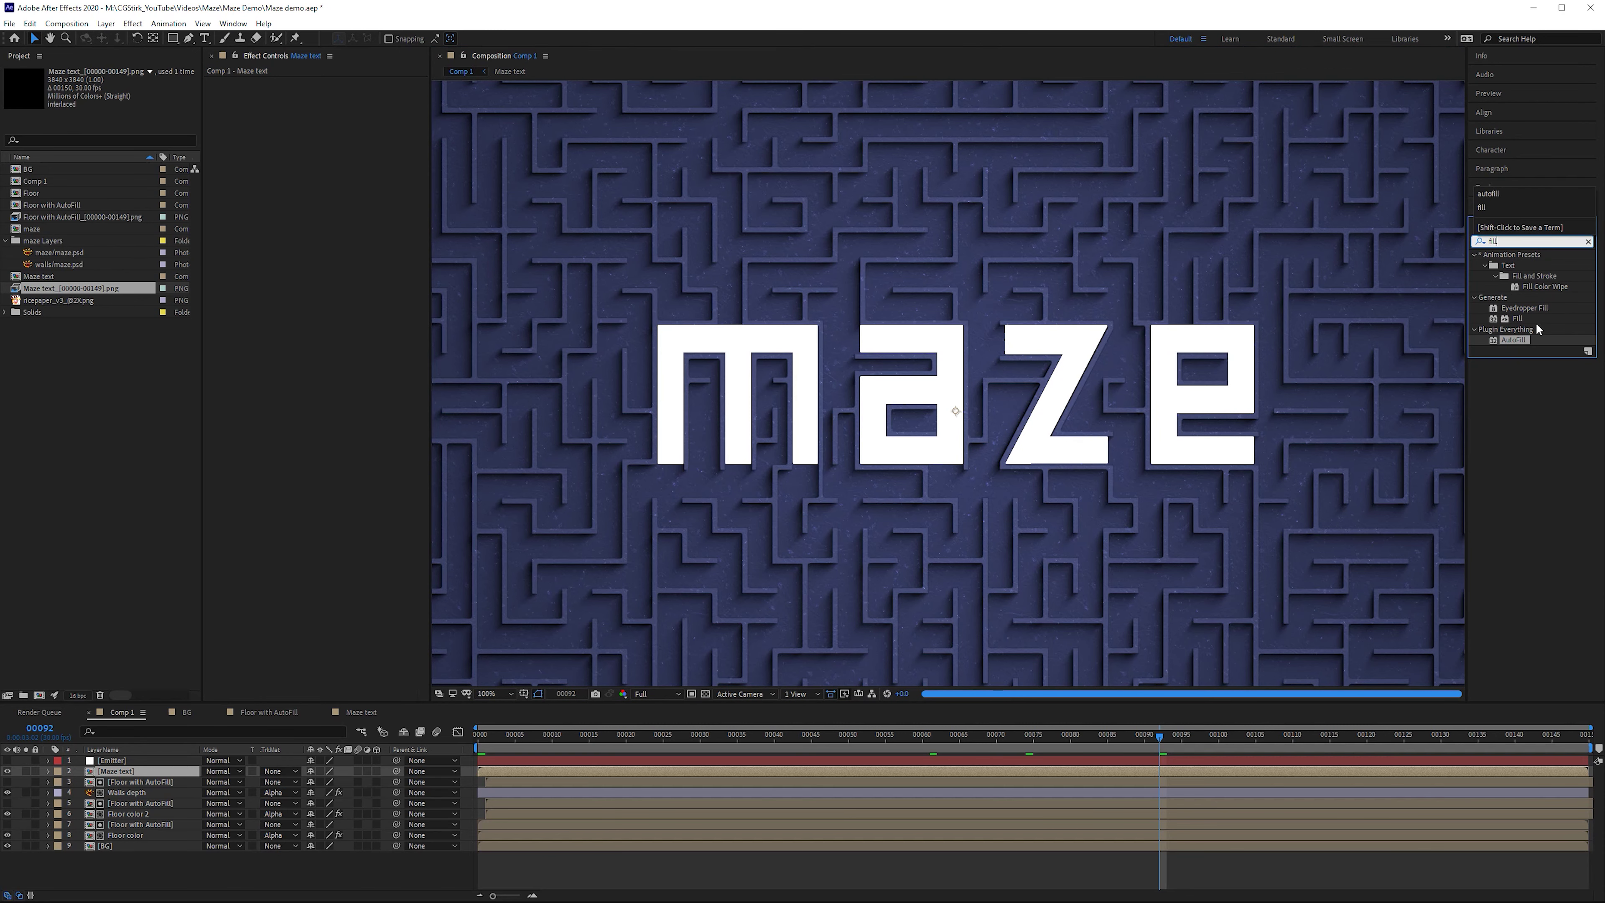
pyautogui.moveTo(1517, 318); pyautogui.dragTo(334, 121)
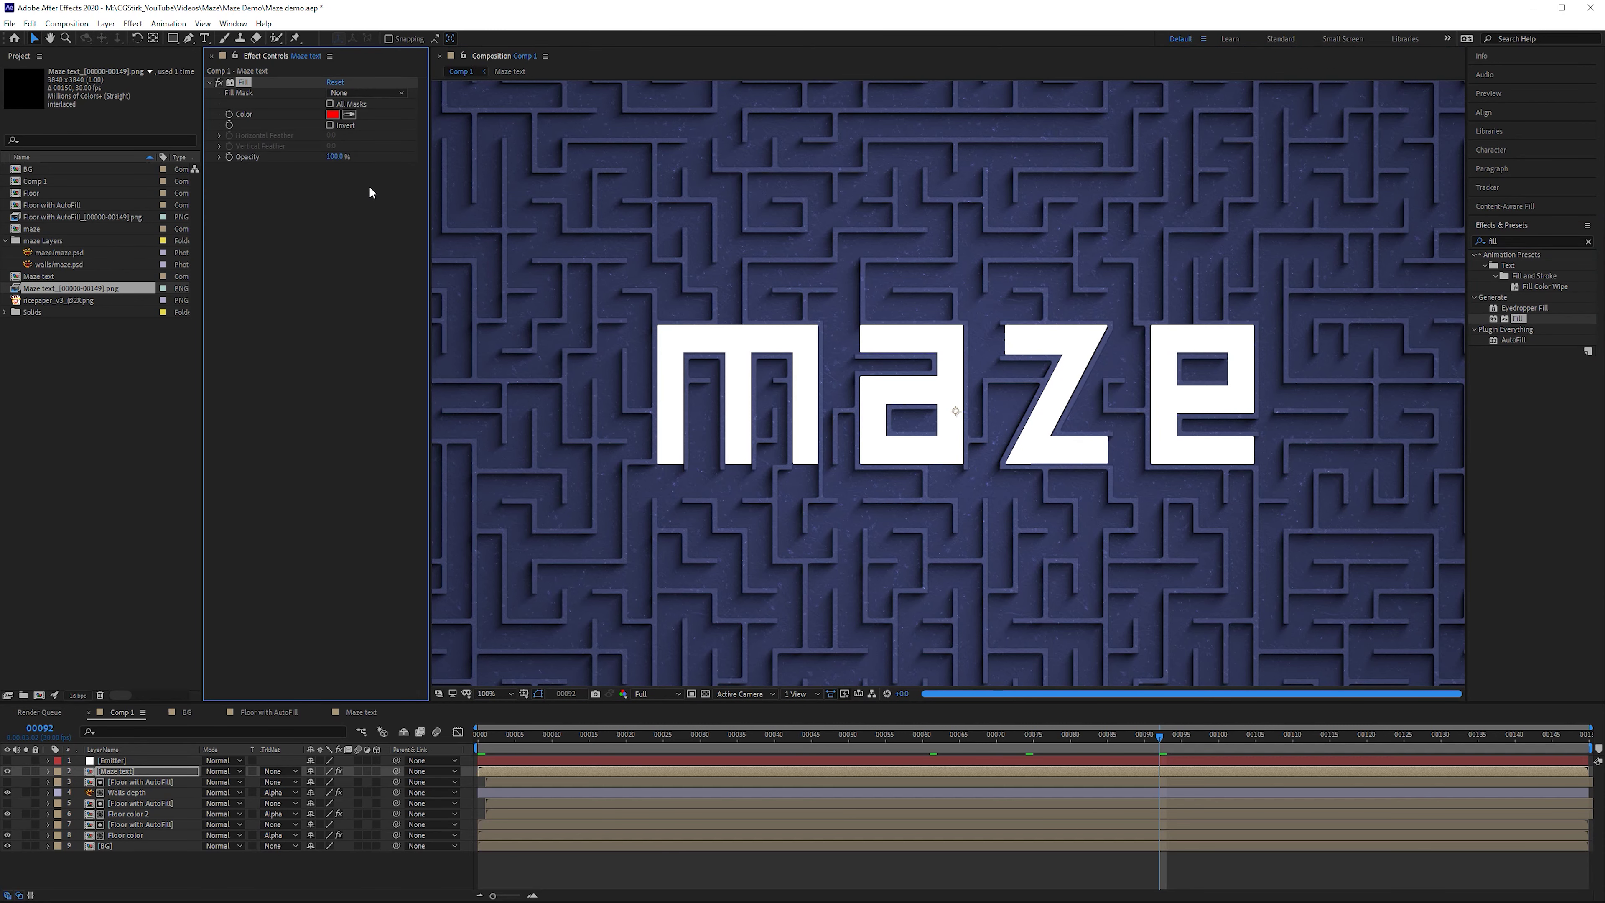
pyautogui.click(334, 117)
pyautogui.click(402, 185)
pyautogui.click(309, 136)
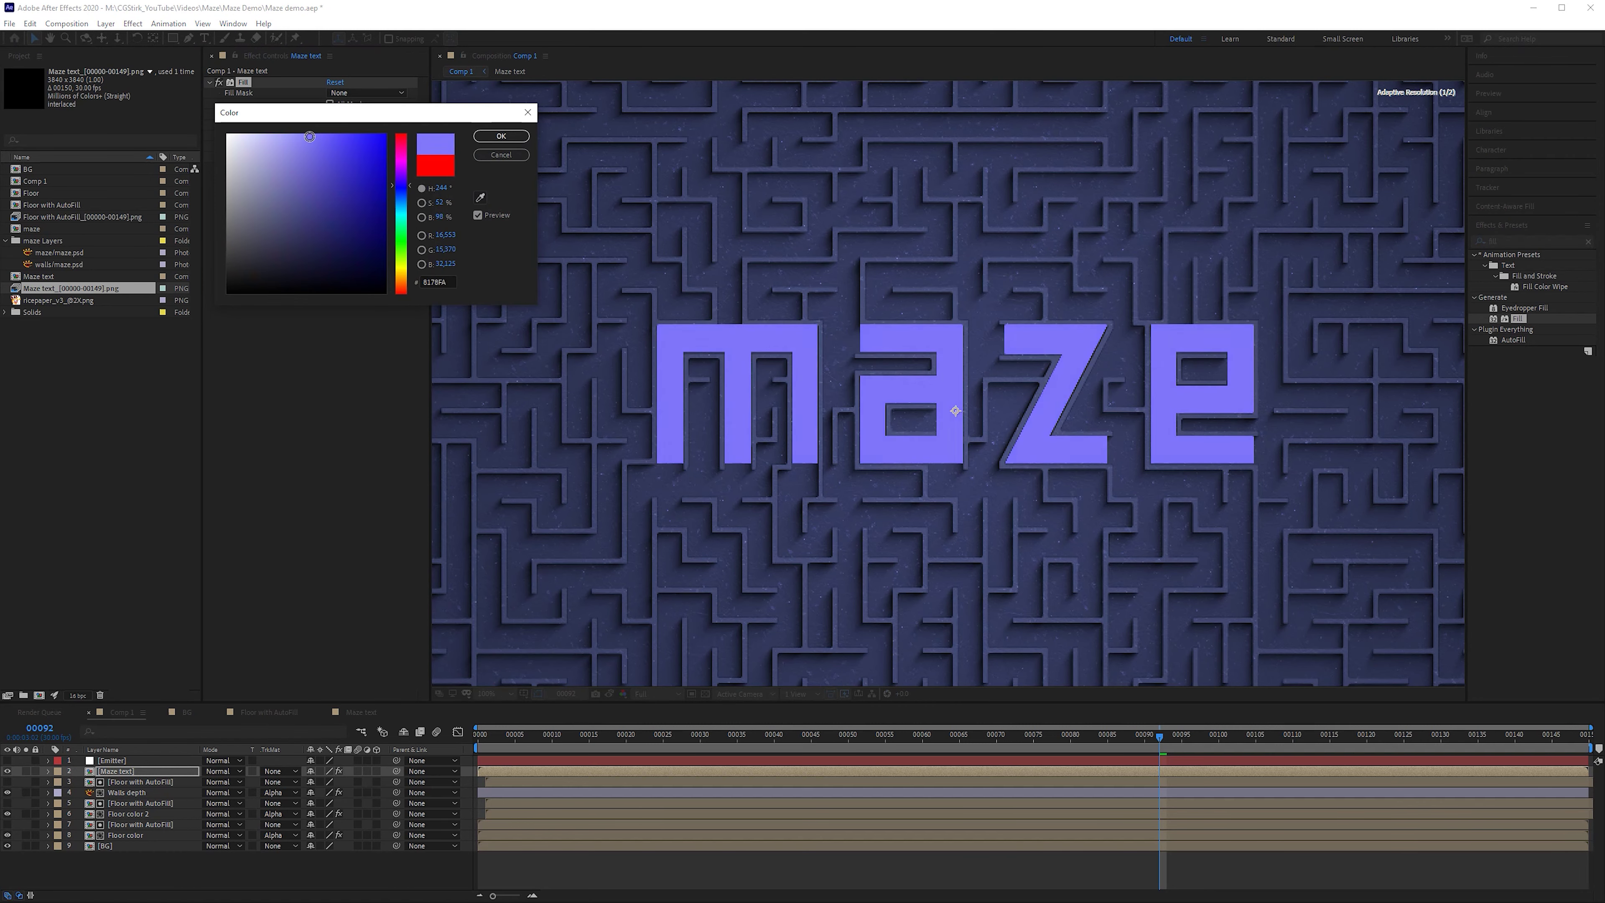
pyautogui.moveTo(401, 185); pyautogui.dragTo(401, 190)
pyautogui.click(501, 135)
# - Apply CC Ball Action to the Maze text layer below the Fill effect
pyautogui.click(1523, 241)
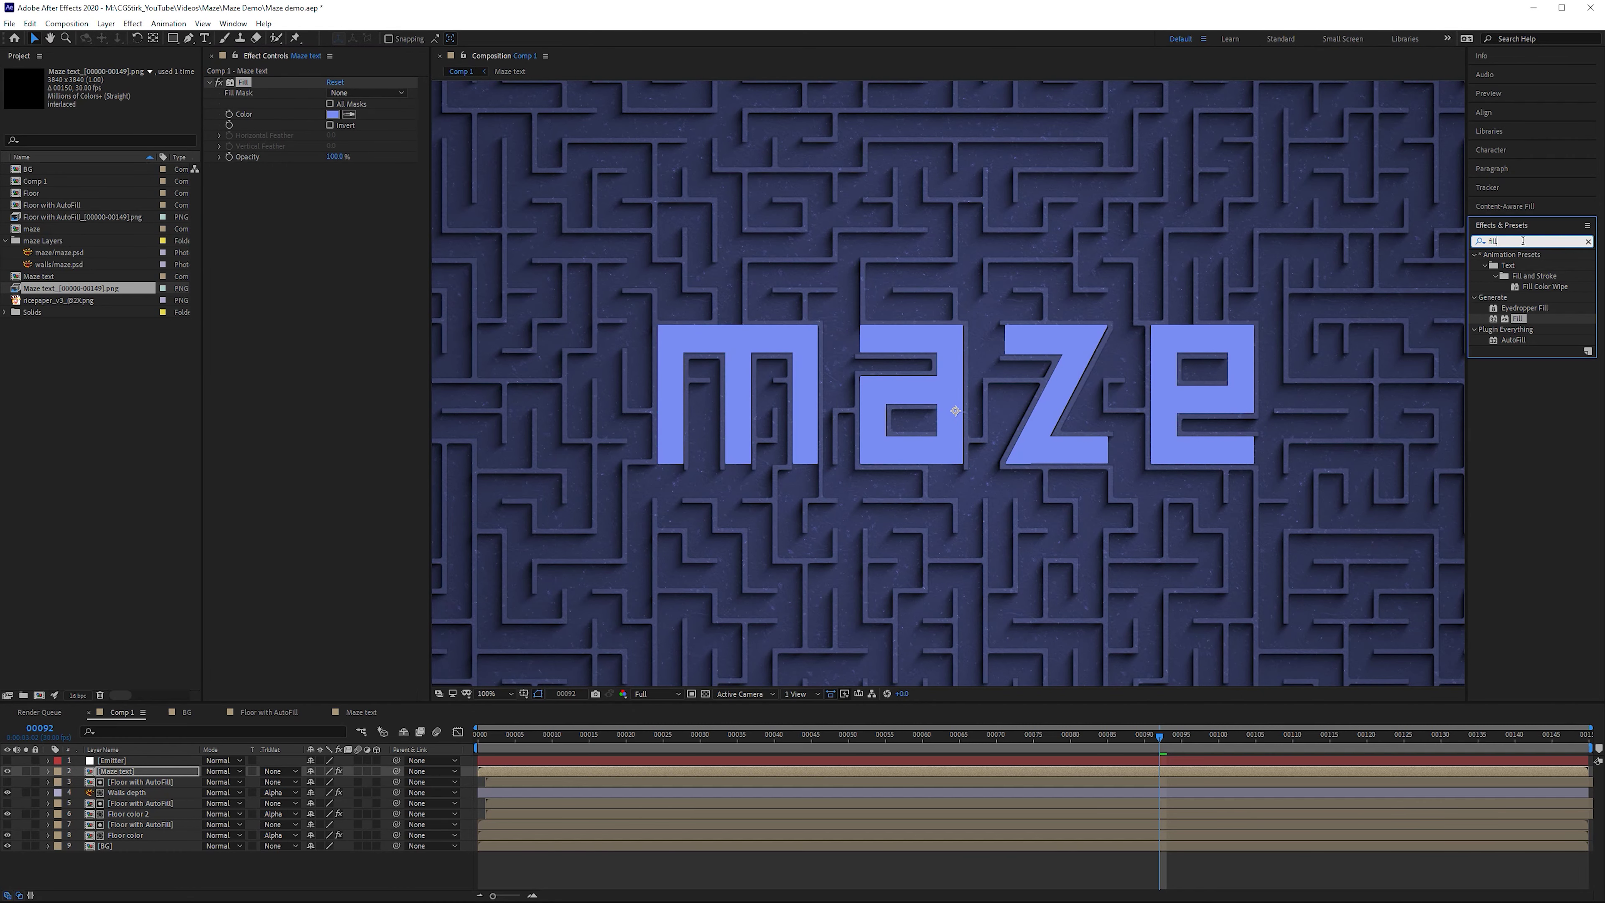
pyautogui.write('cc ball')
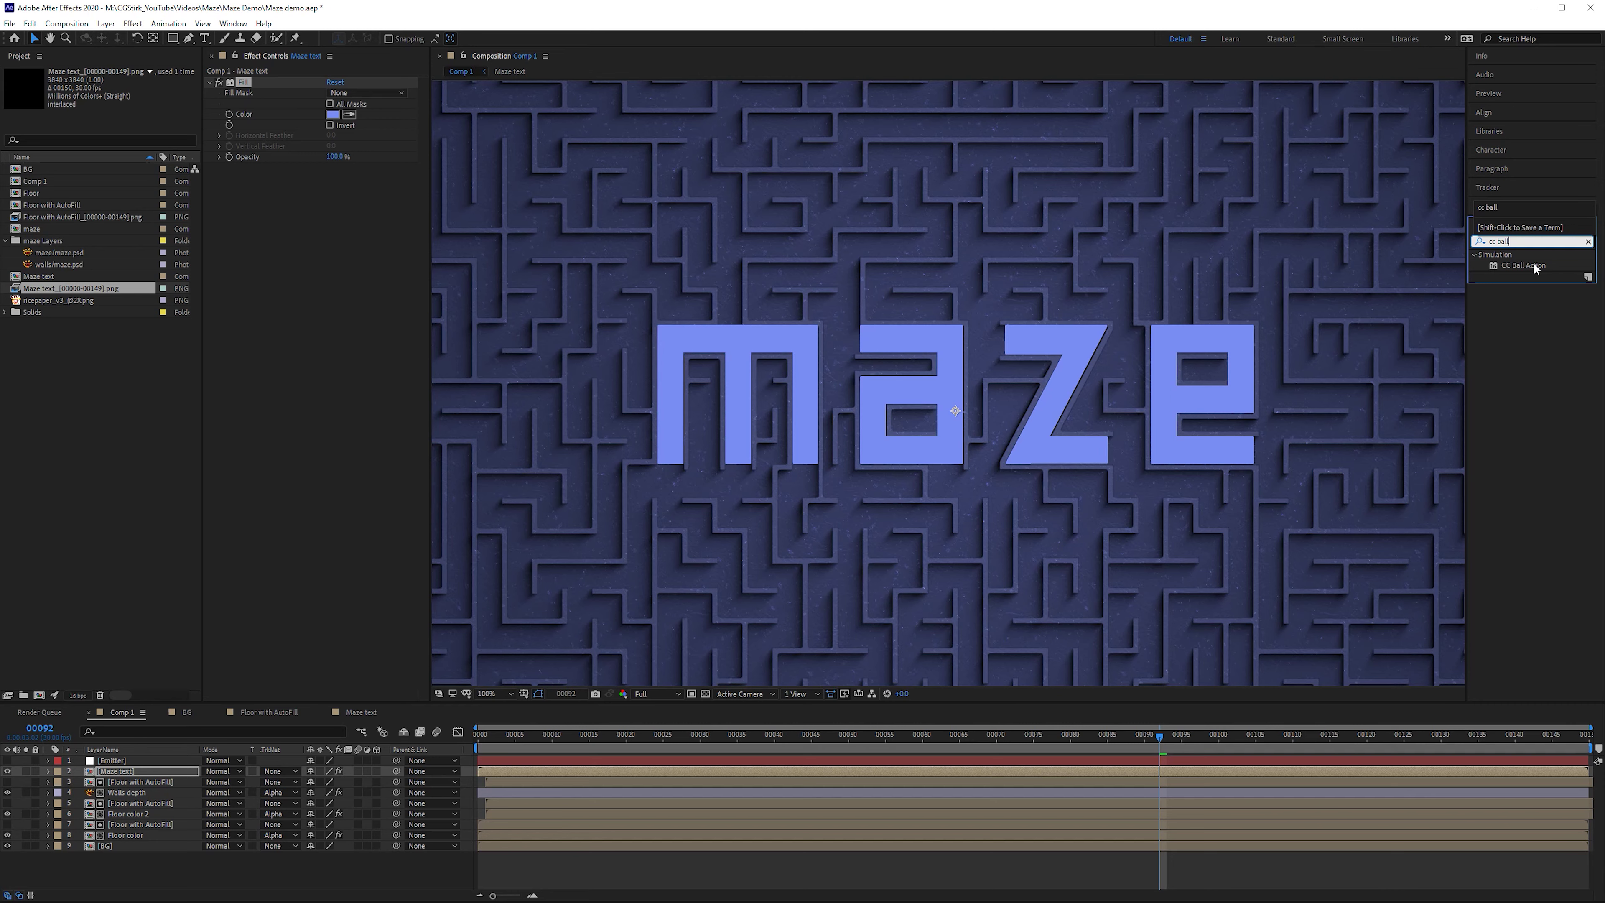
pyautogui.moveTo(1534, 262); pyautogui.dragTo(326, 260)
pyautogui.moveTo(631, 282); pyautogui.dragTo(761, 255)
pyautogui.scroll(1, 817, 269)
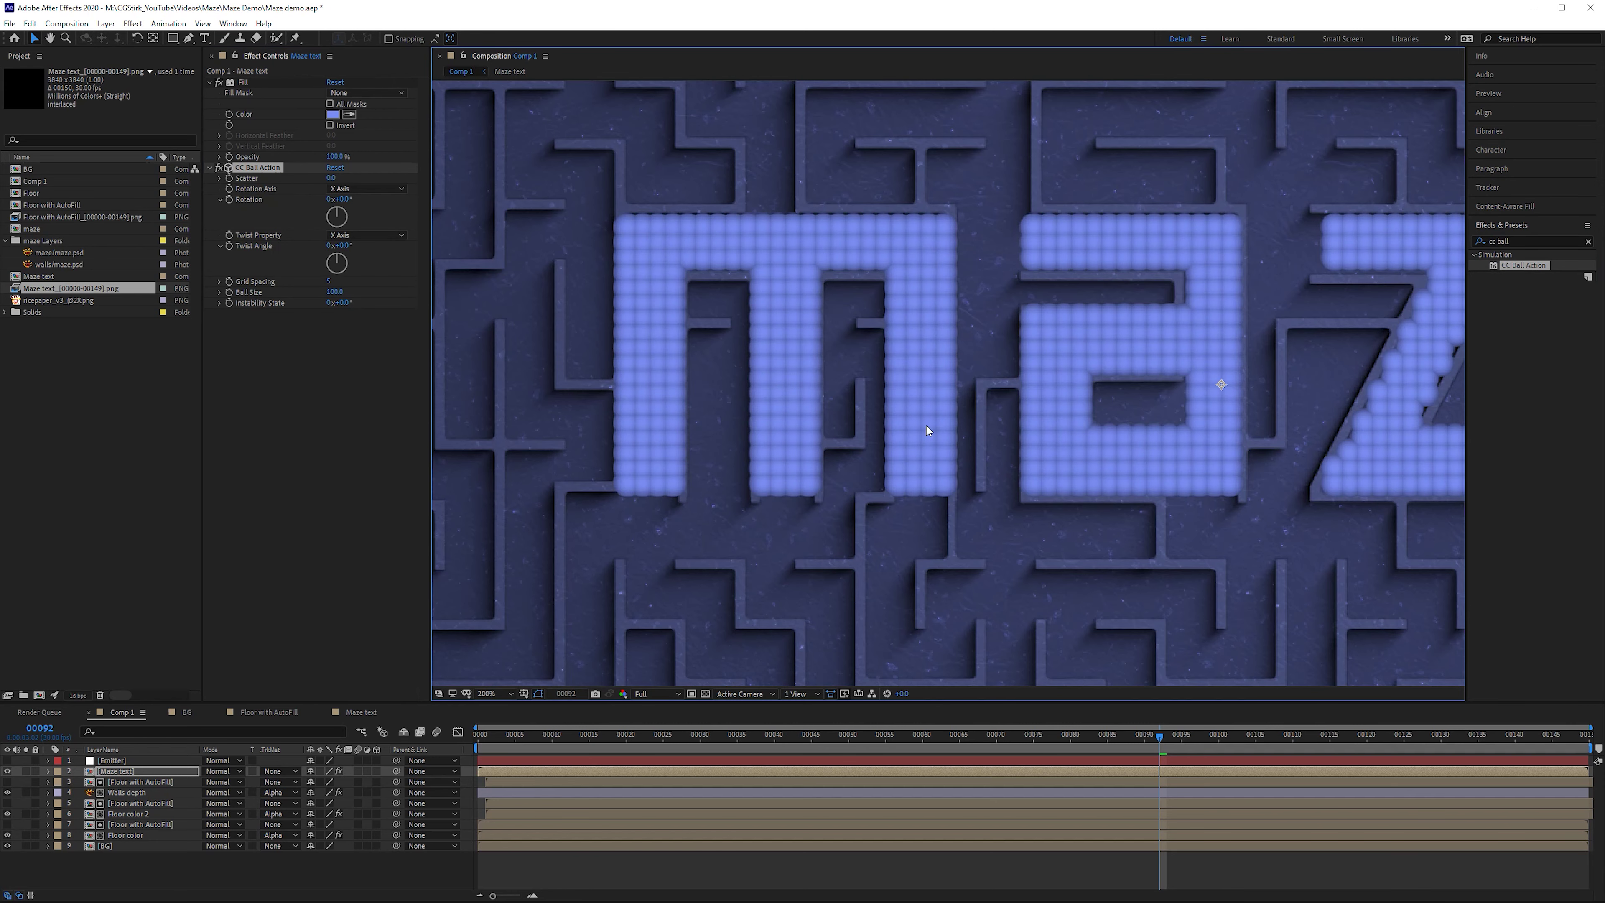
# - Set CC Ball Action on the Maze text layer to Scatter 1, Grid Spacing 1 and Ball Size 40
pyautogui.moveTo(925, 424); pyautogui.dragTo(991, 443)
pyautogui.click(331, 178)
pyautogui.write('1')
pyautogui.press('Return')
pyautogui.click(328, 282)
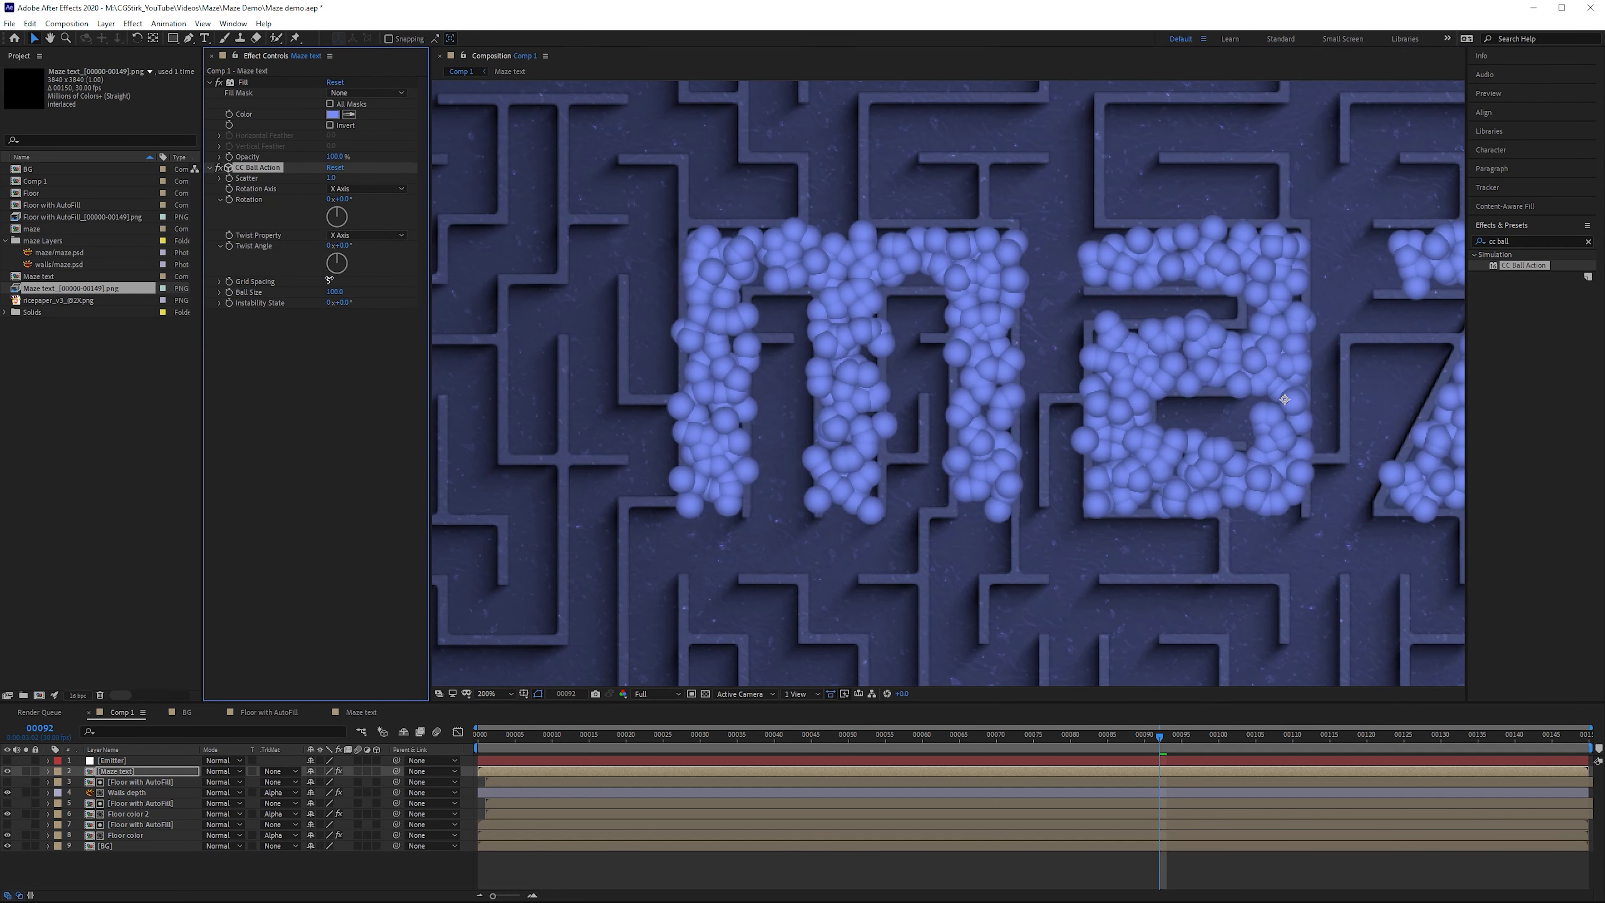
pyautogui.write('1')
pyautogui.press('Tab')
pyautogui.write('40')
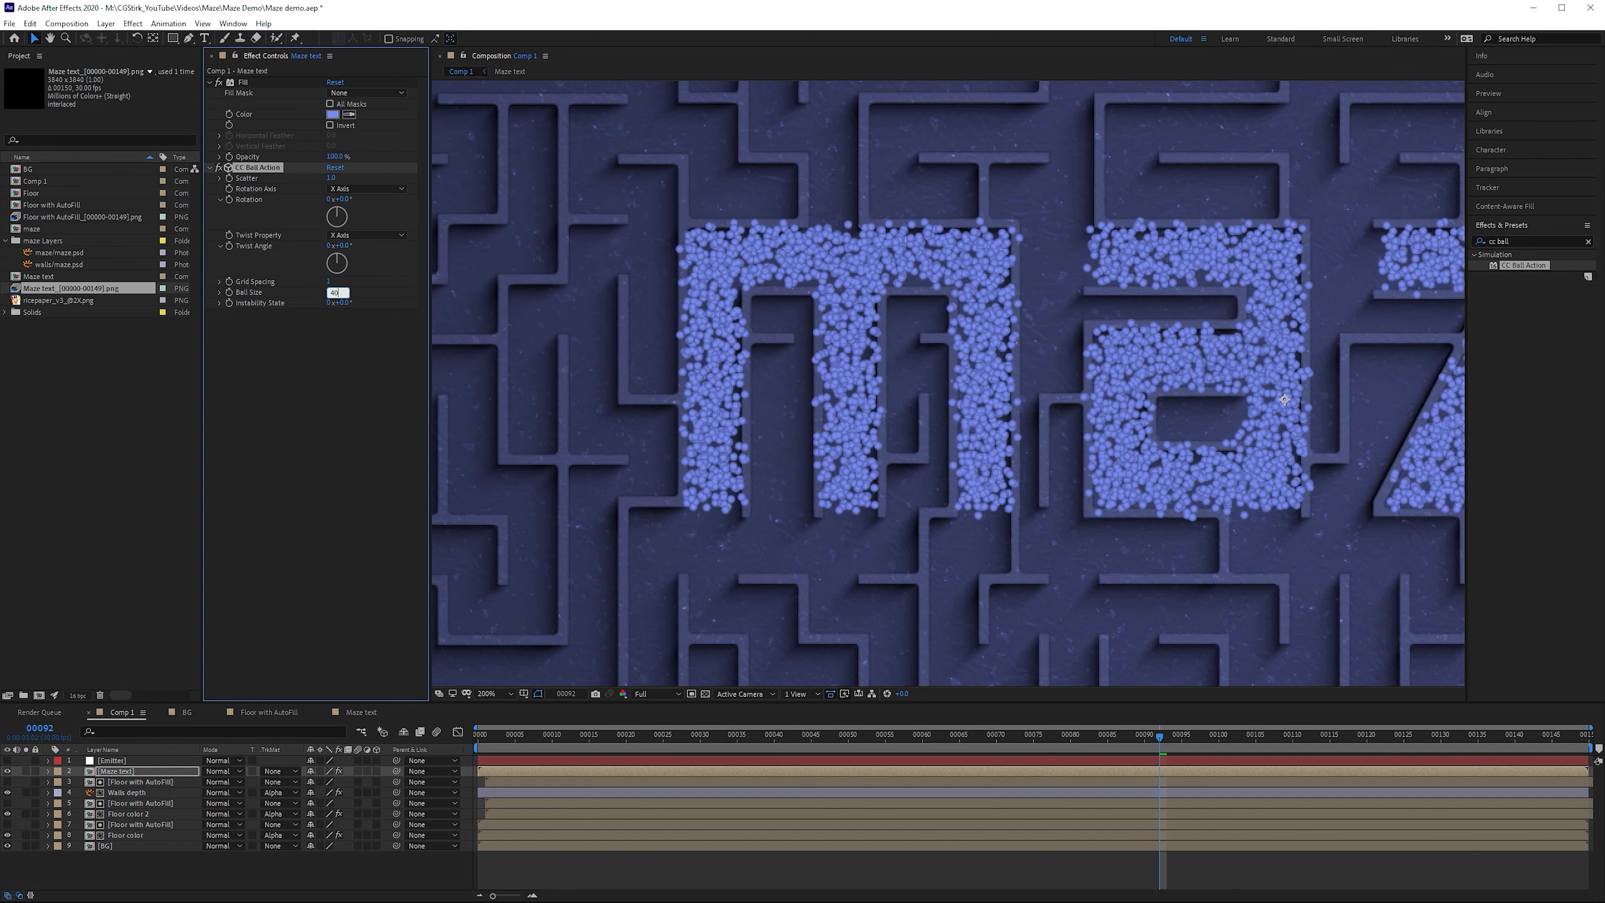
pyautogui.press('Return')
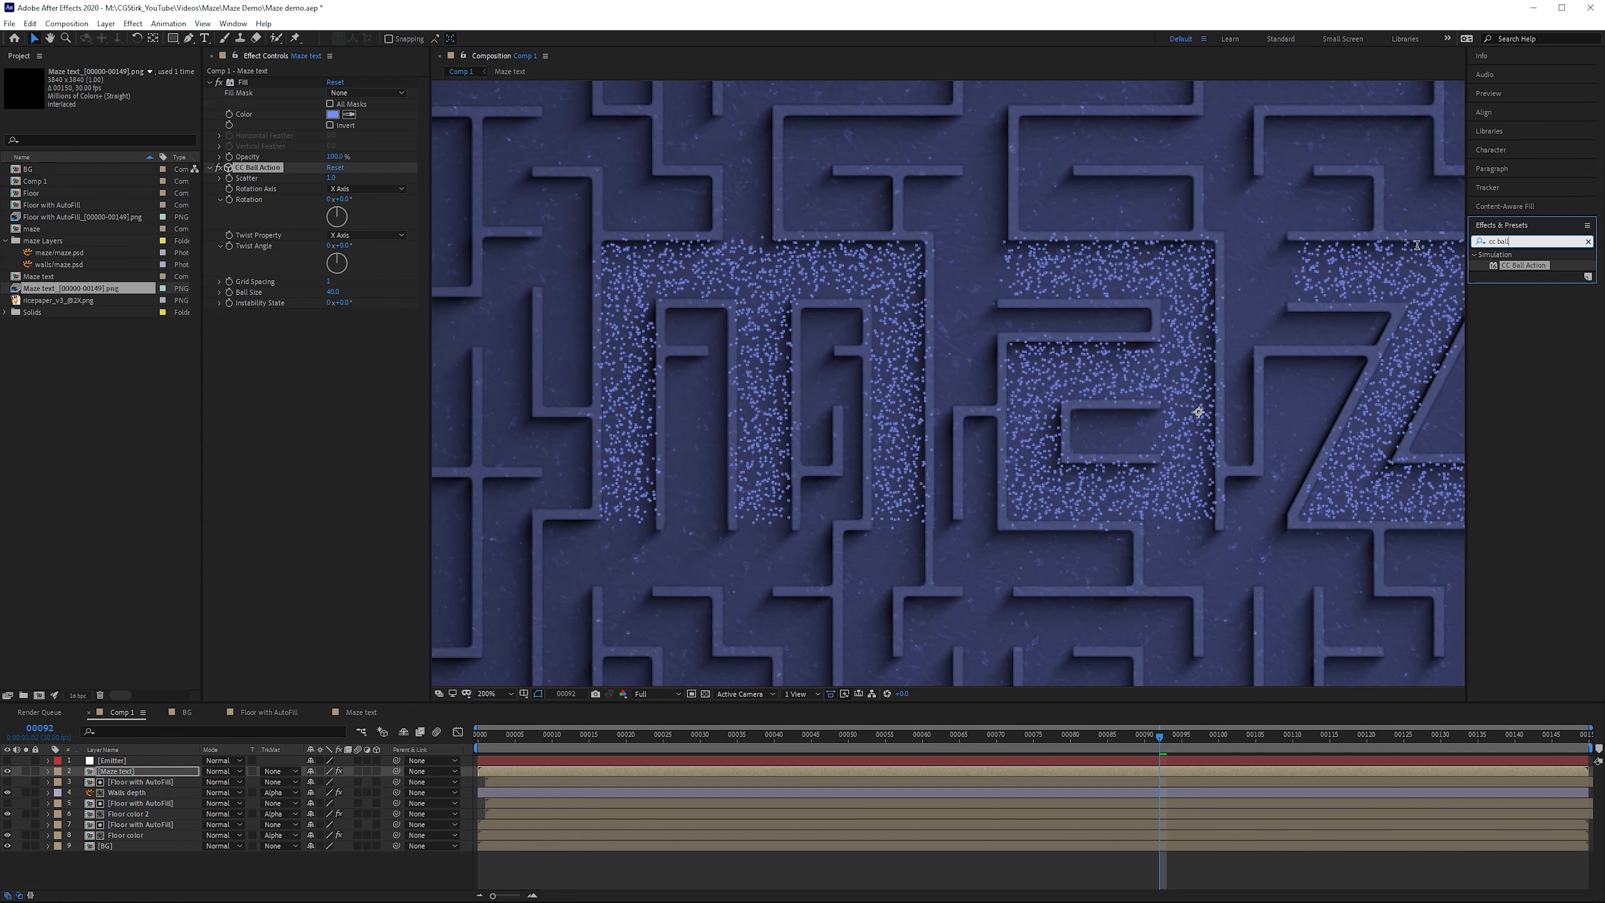
# - Apply the Set Matte effect to the Maze text layer below CC Ball Action
pyautogui.click(1397, 245)
pyautogui.write('set')
pyautogui.moveTo(1522, 351); pyautogui.dragTo(364, 325)
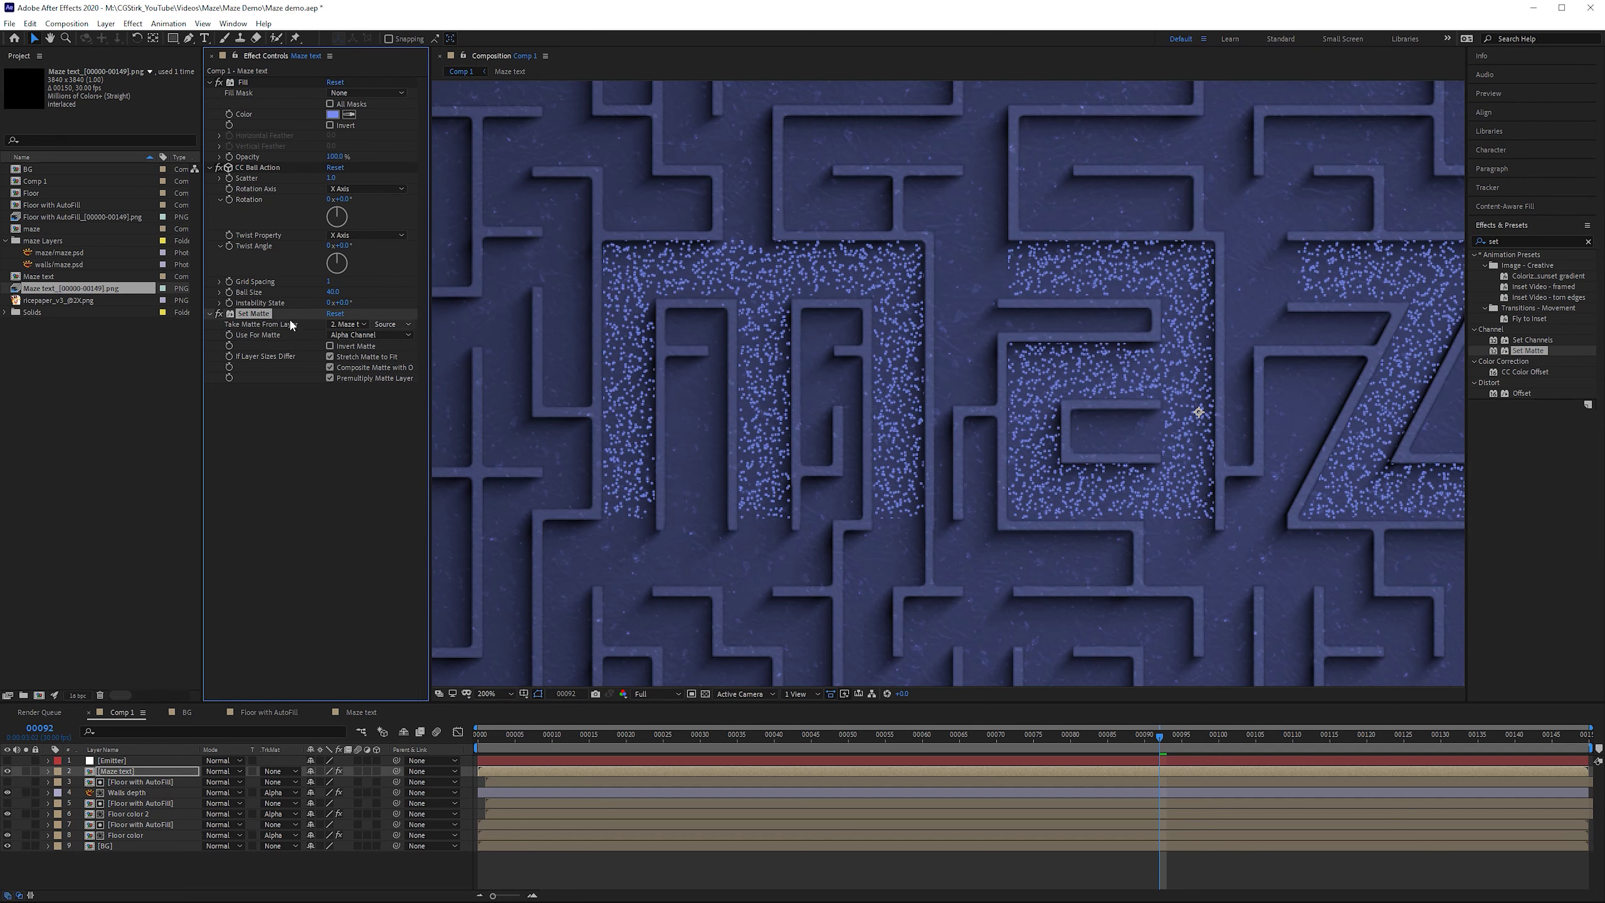
# - Duplicate the Maze text layer and shift the copy one frame later in the timeline
pyautogui.click(145, 771)
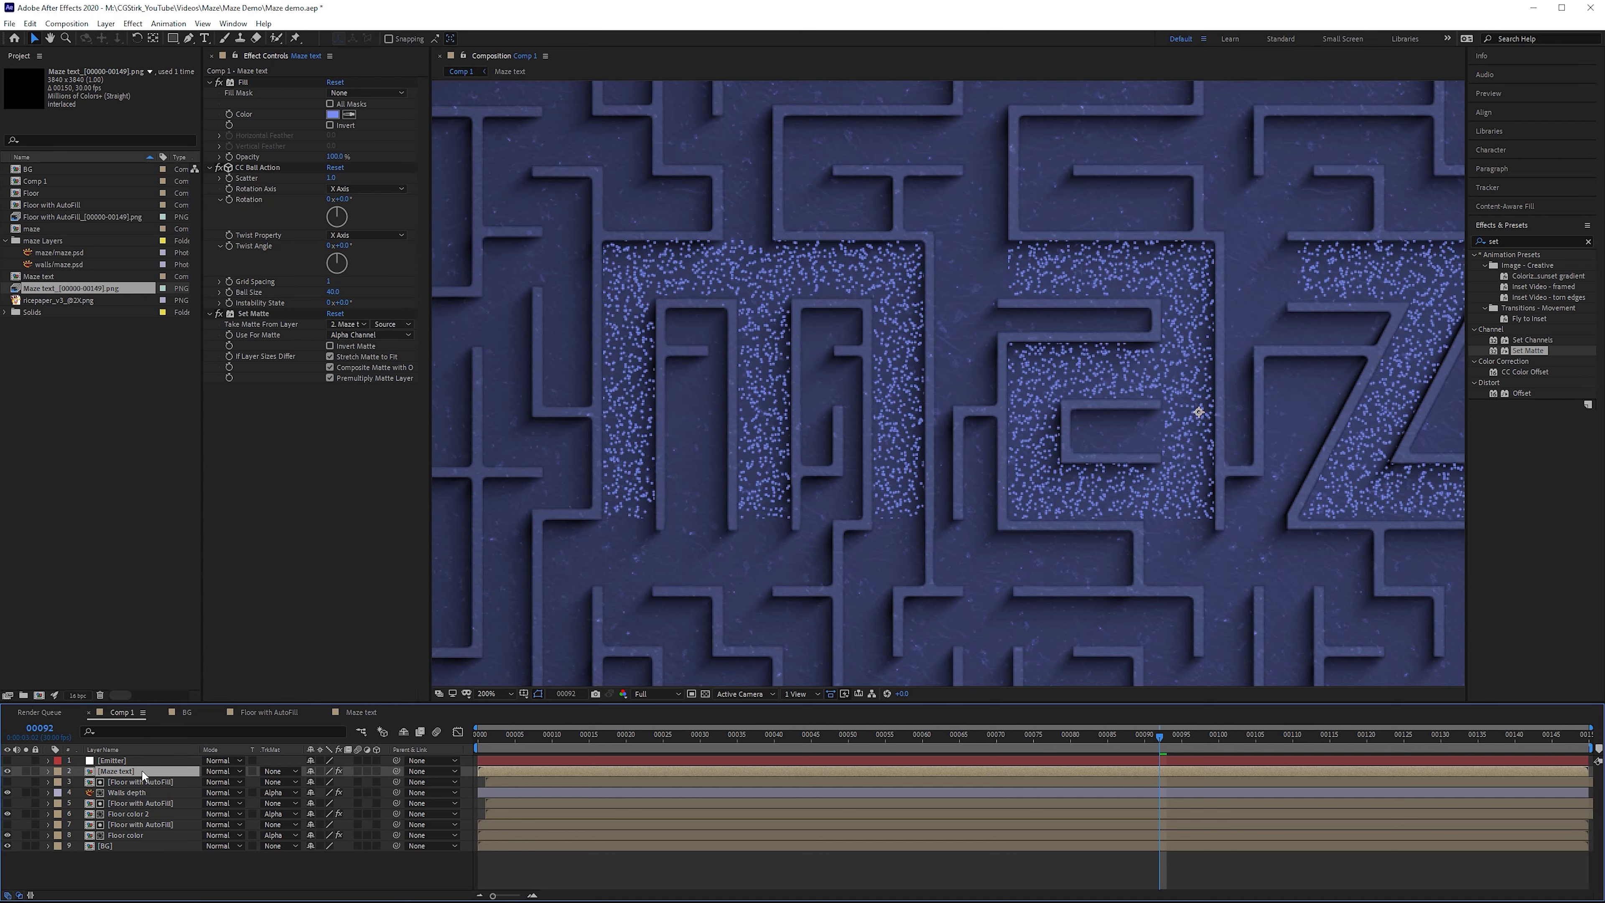
pyautogui.hotkey('ctrl', 'd')
pyautogui.moveTo(482, 770); pyautogui.dragTo(488, 769)
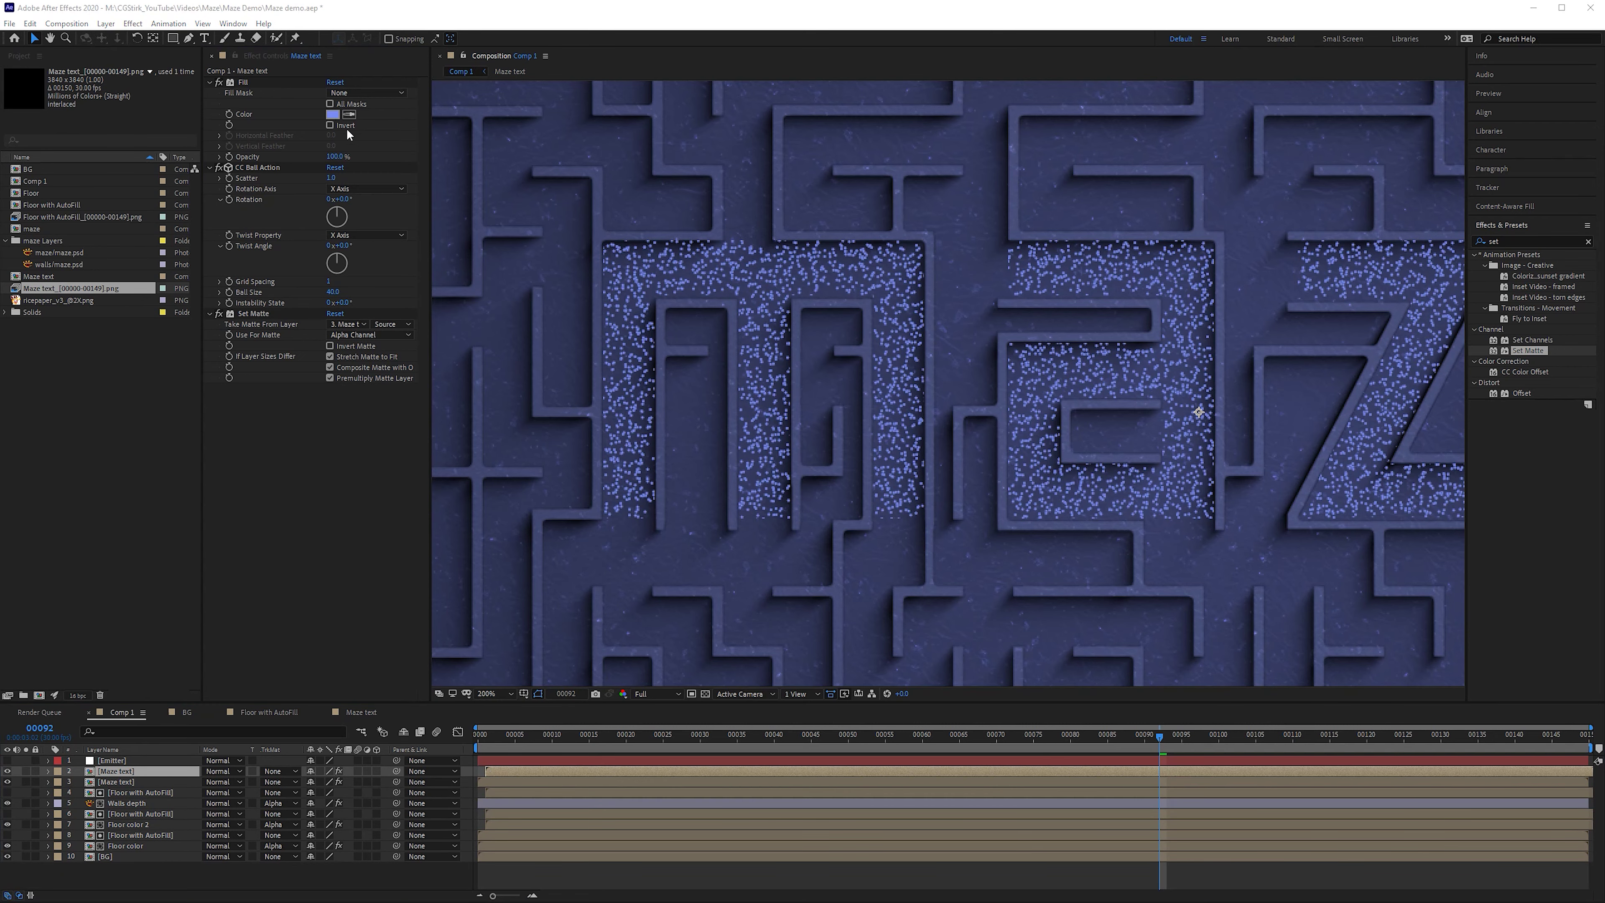
# - Set the Fill color of the duplicated Maze text layer to a bright magenta
pyautogui.click(332, 115)
pyautogui.moveTo(401, 190); pyautogui.dragTo(400, 160)
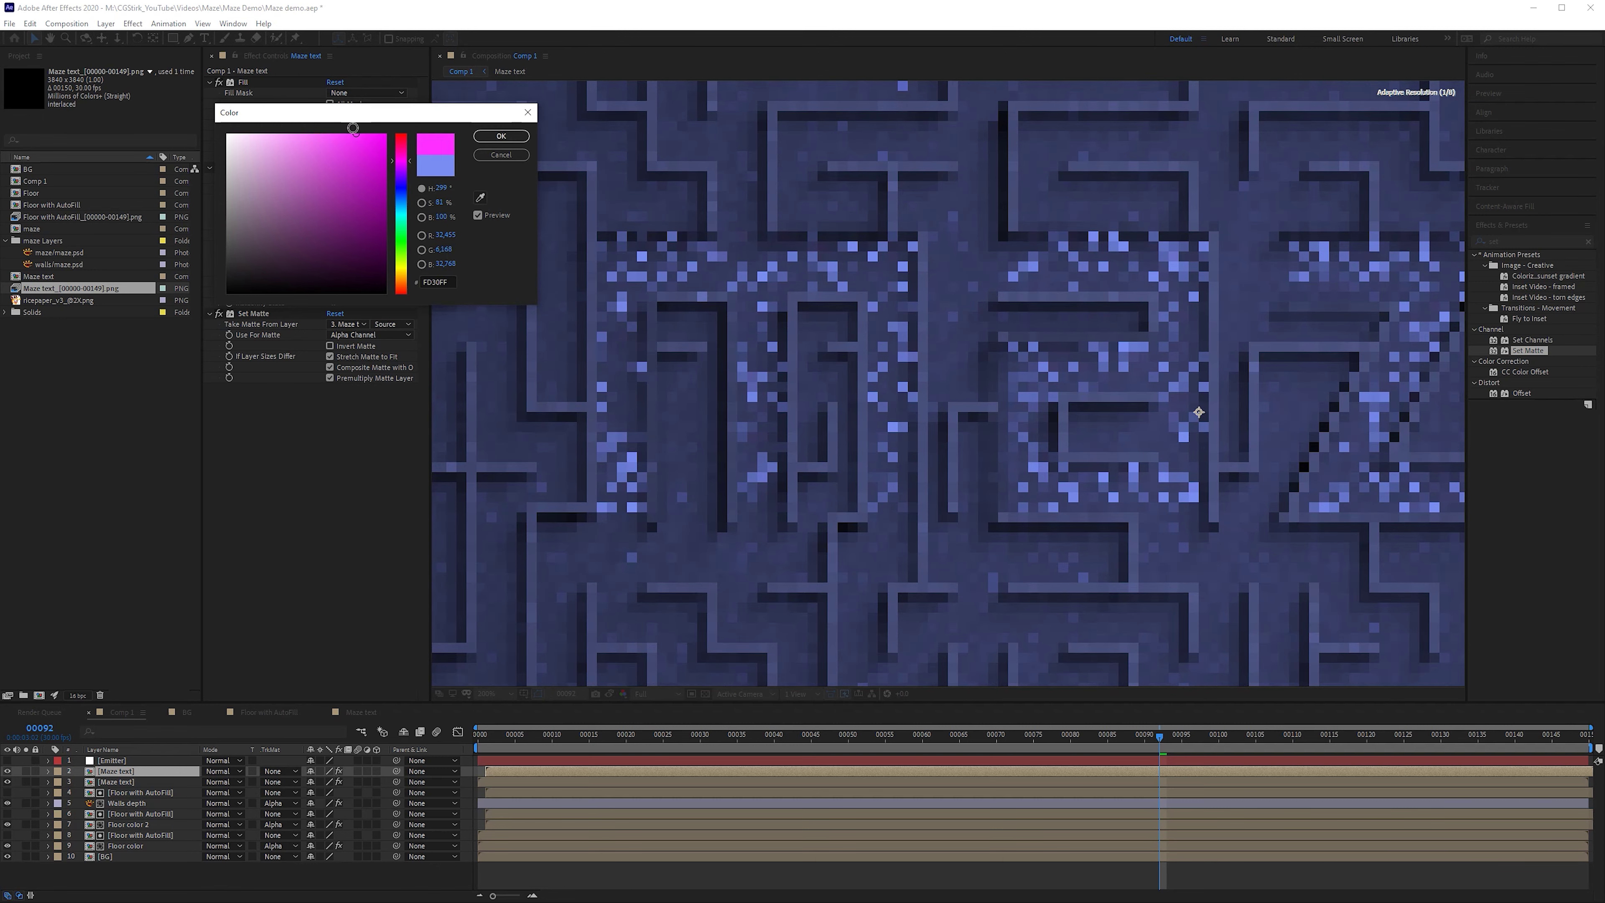
pyautogui.click(507, 139)
# - Set the magenta copy's CC Ball Action Grid Spacing to 2 and its Set Matte source to the layer's own 2. Maze text
pyautogui.click(329, 280)
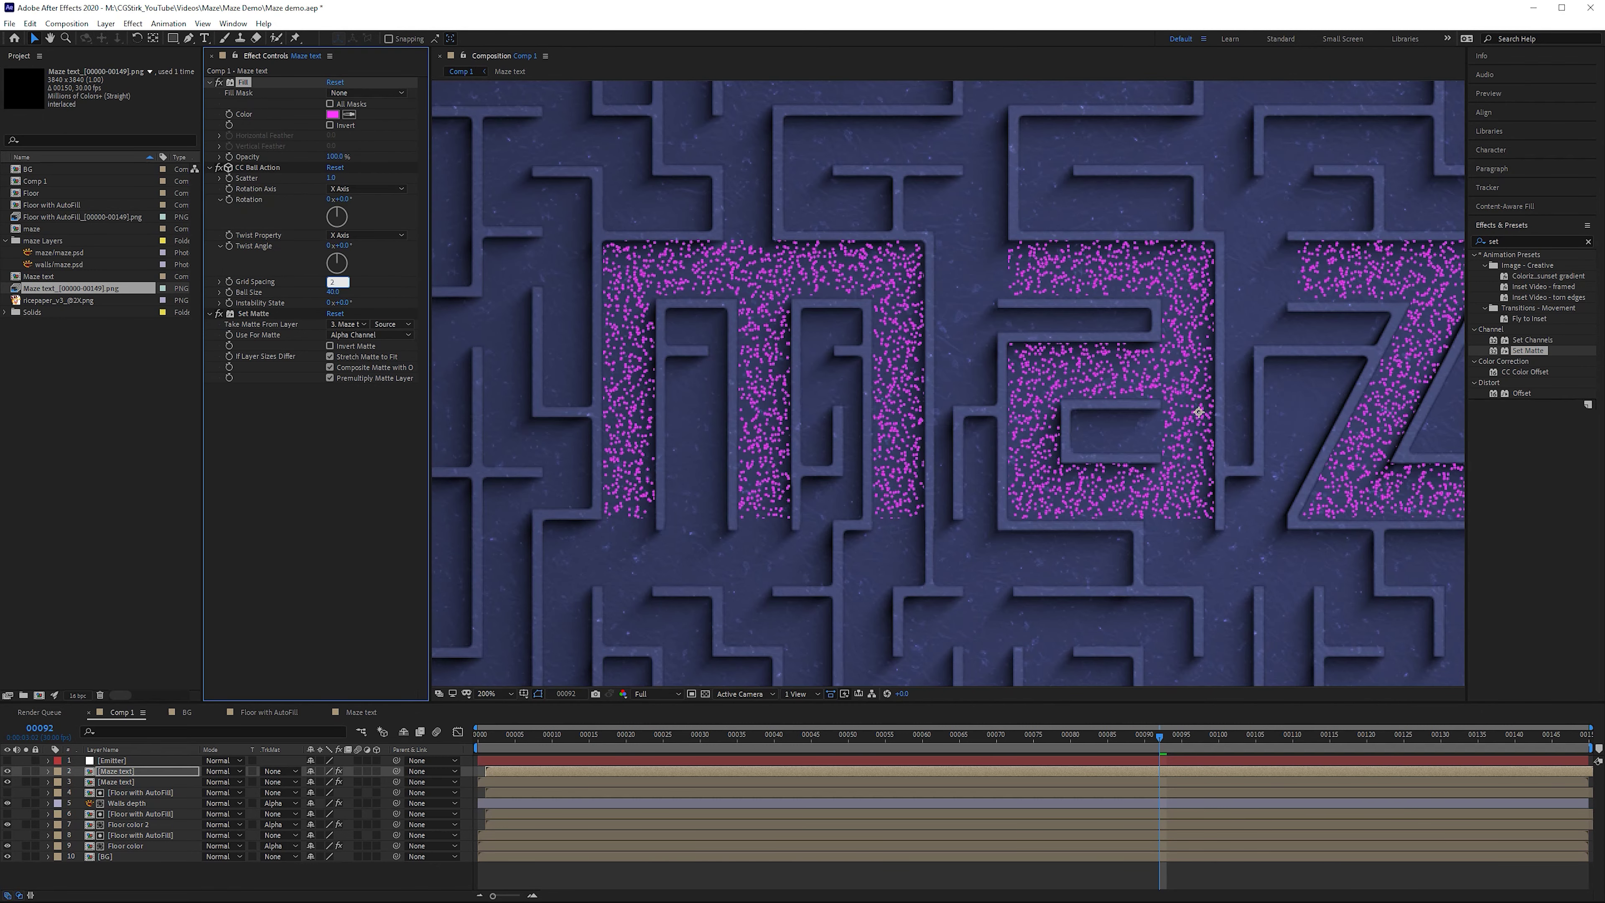
pyautogui.press('Return')
pyautogui.click(347, 323)
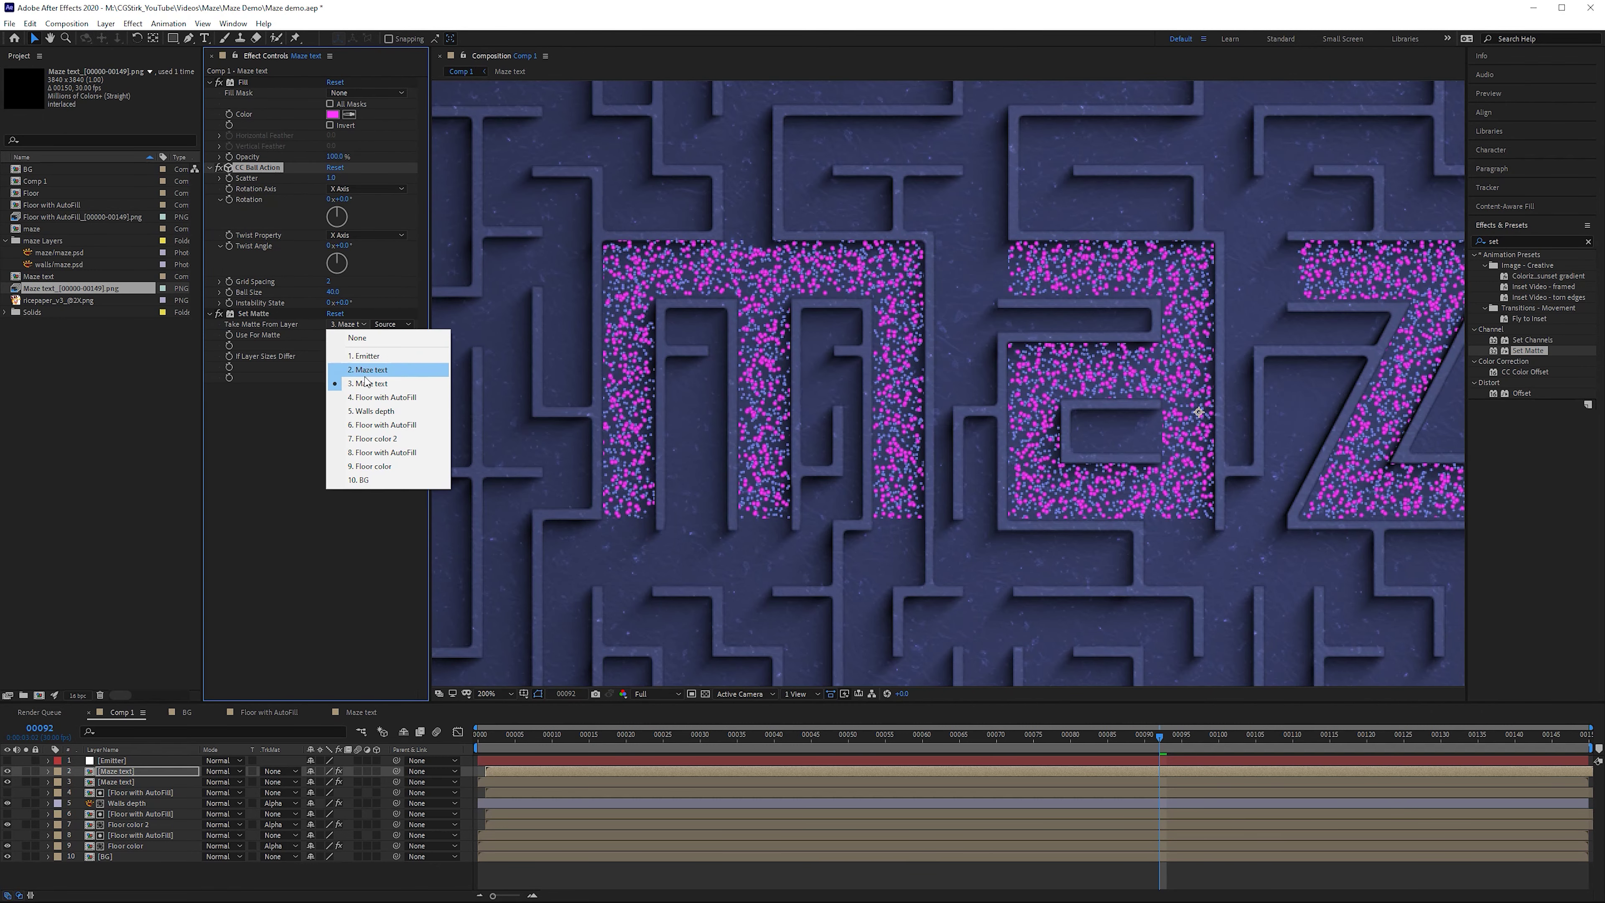
pyautogui.click(368, 369)
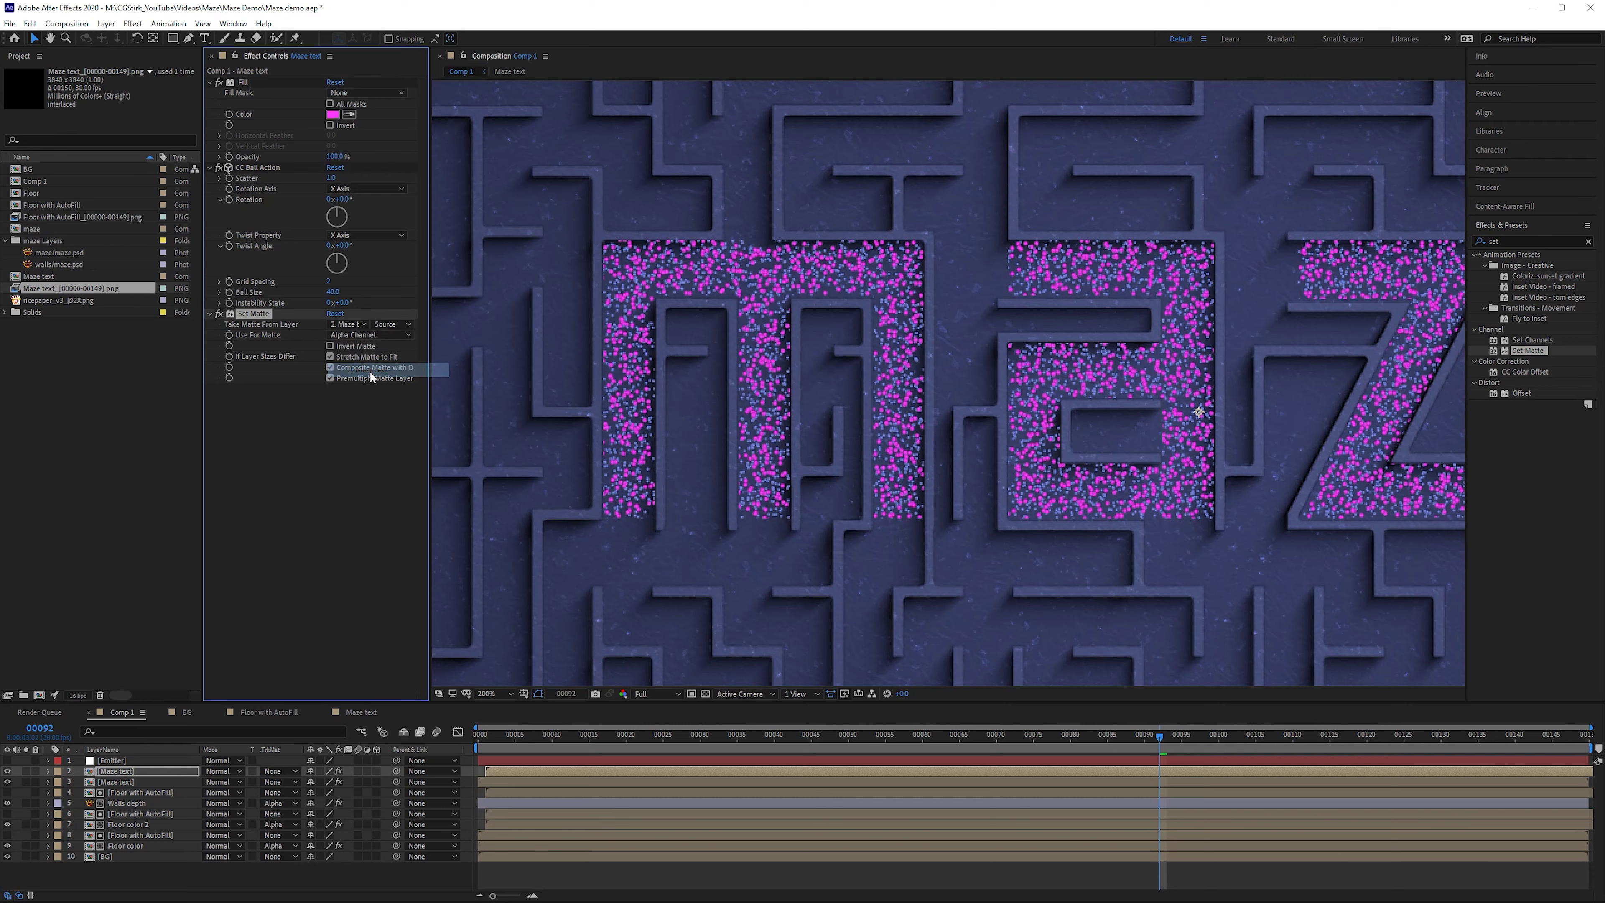
# - Duplicate the magenta Maze text layer one frame later and set the new copy's Fill color to a darker purple
pyautogui.click(153, 770)
pyautogui.hotkey('ctrl', 'd')
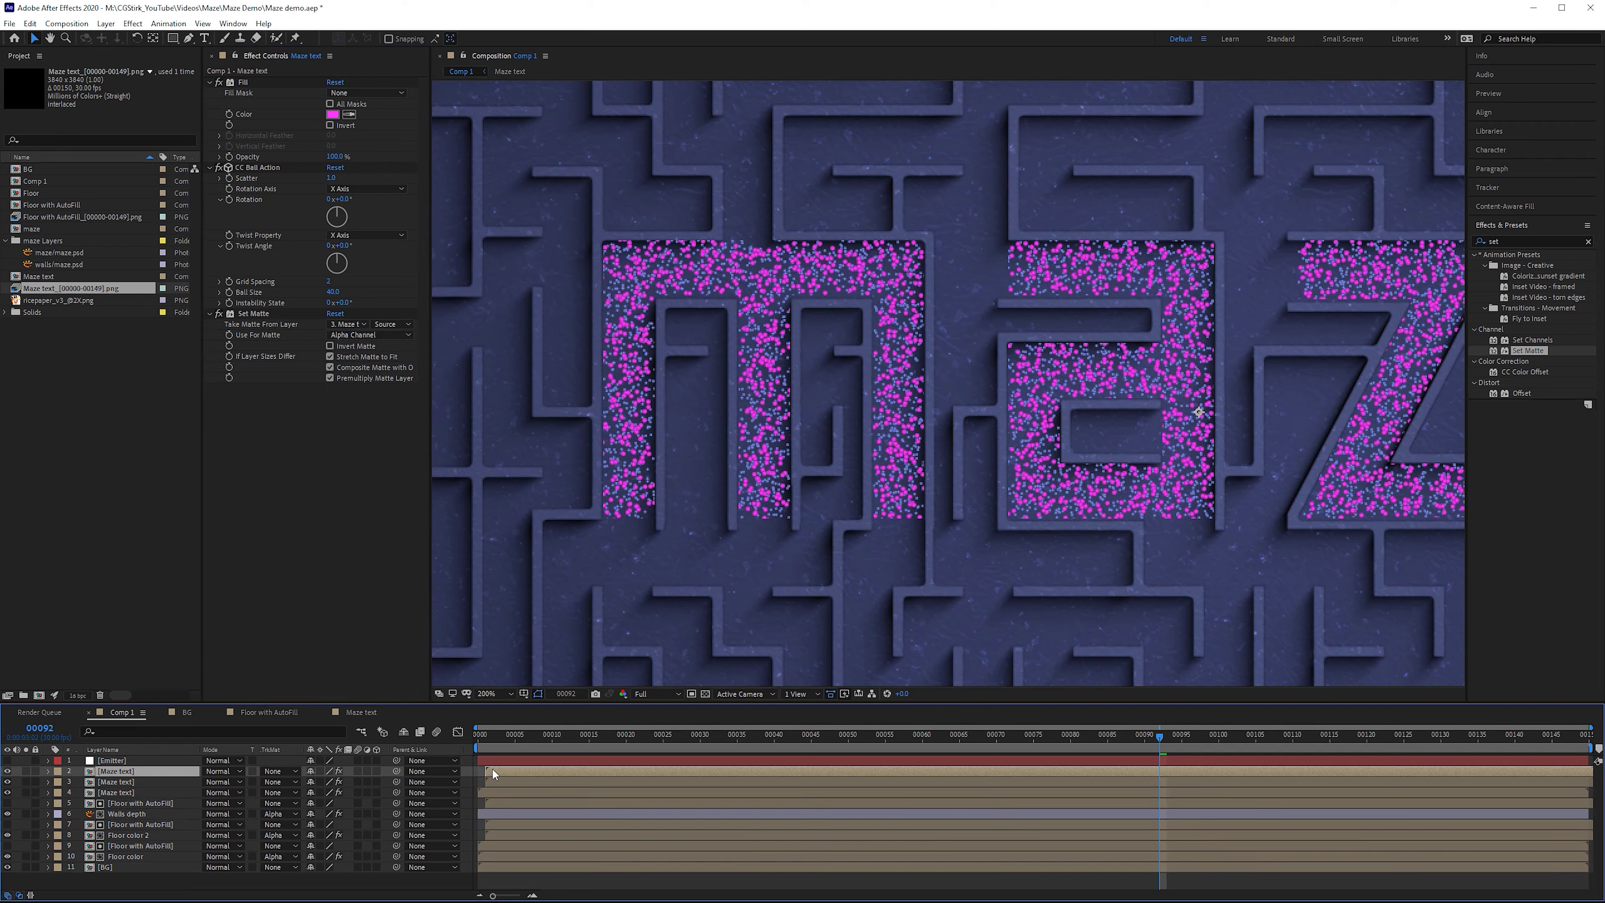
pyautogui.click(333, 113)
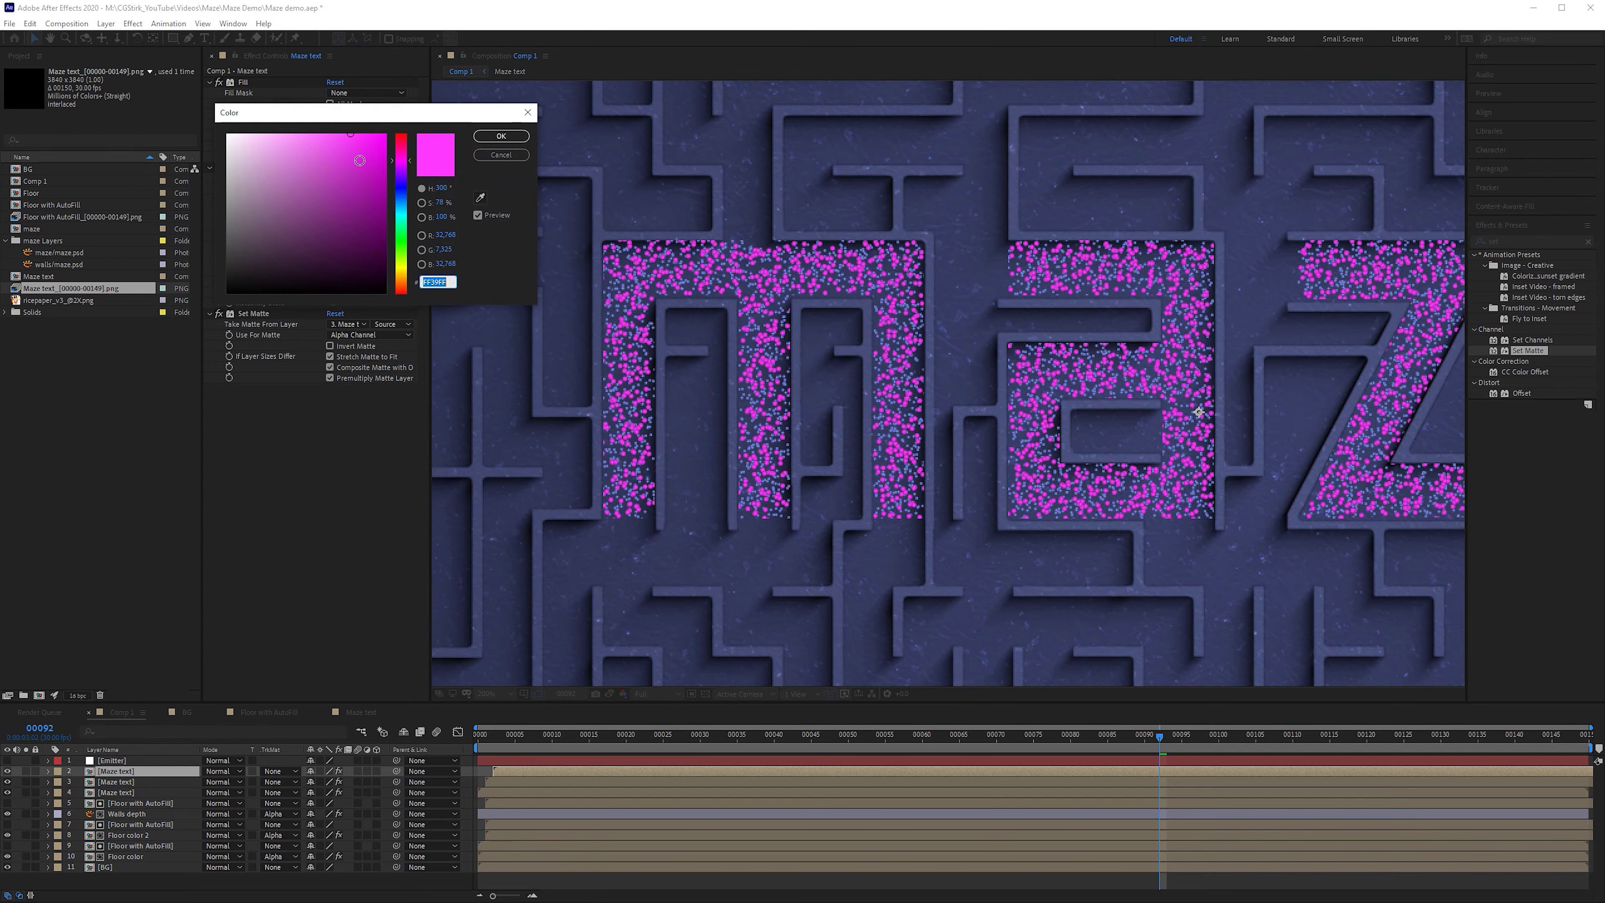
pyautogui.moveTo(363, 152); pyautogui.dragTo(350, 171)
pyautogui.click(502, 135)
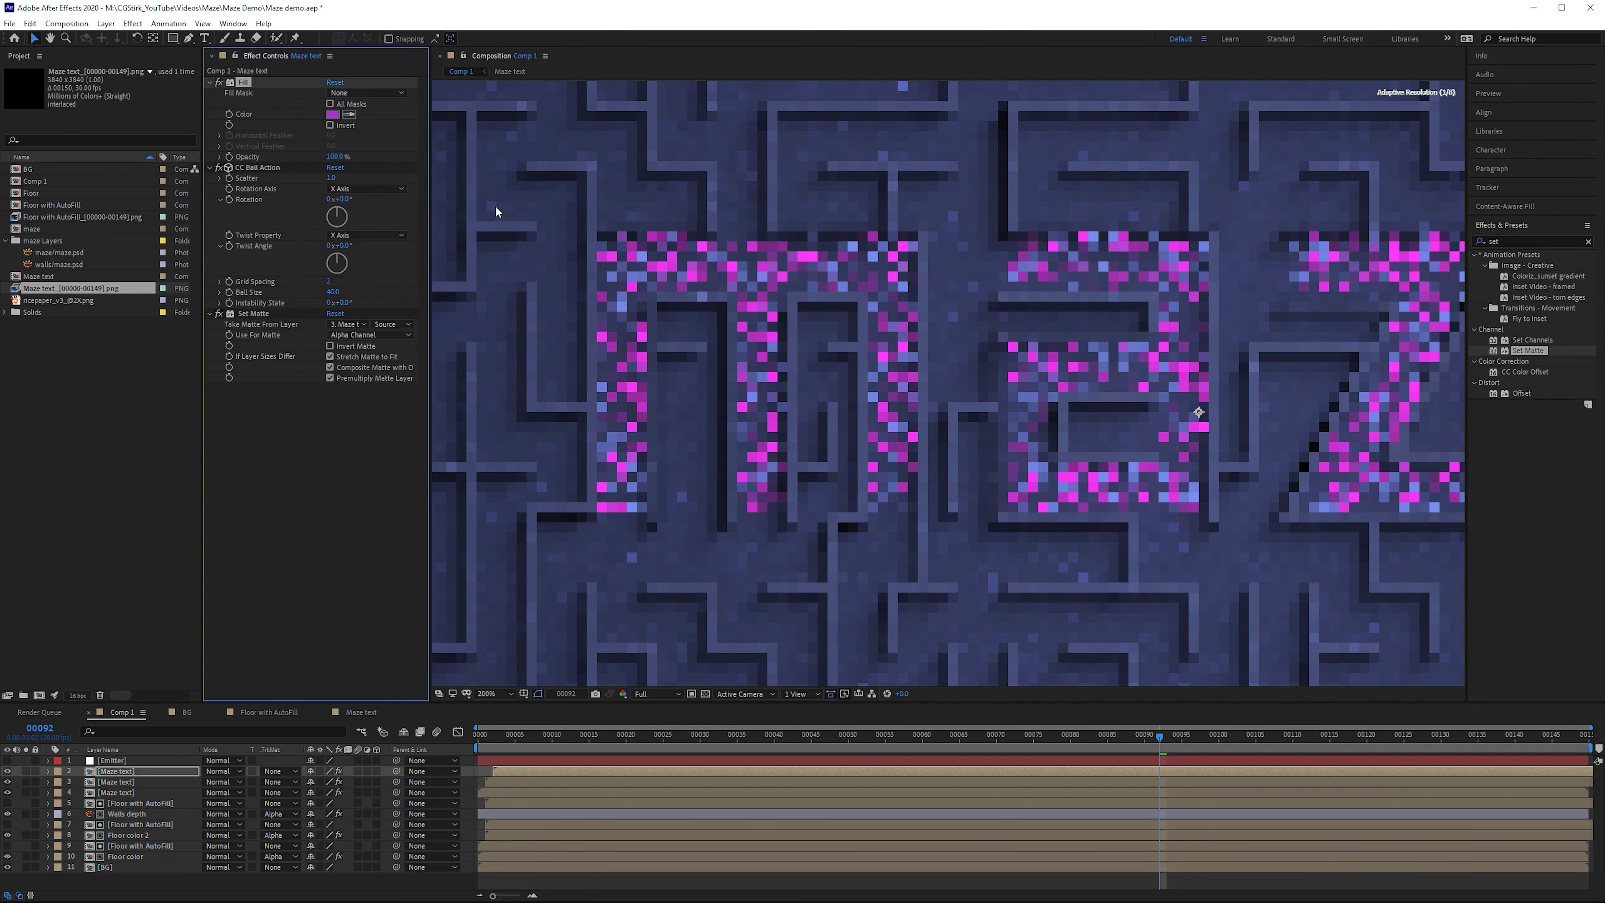
# - Set the purple copy's CC Ball Action Grid Spacing to 3 and point its Set Matte at 2. Maze text
pyautogui.click(330, 281)
pyautogui.write('3')
pyautogui.press('Return')
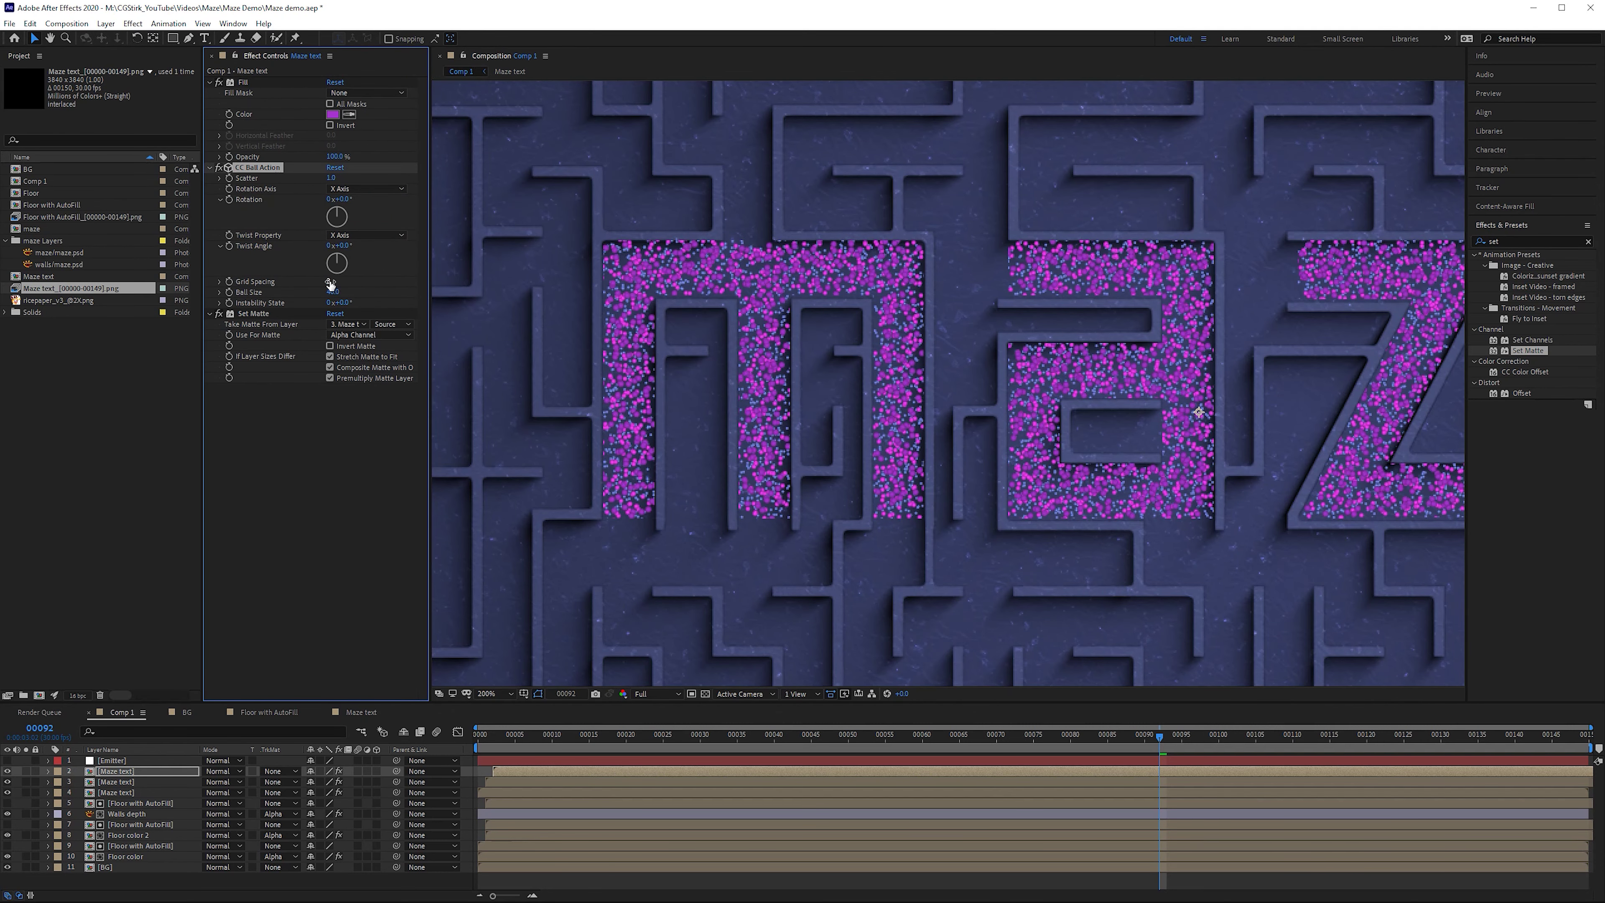
pyautogui.click(347, 323)
pyautogui.click(366, 369)
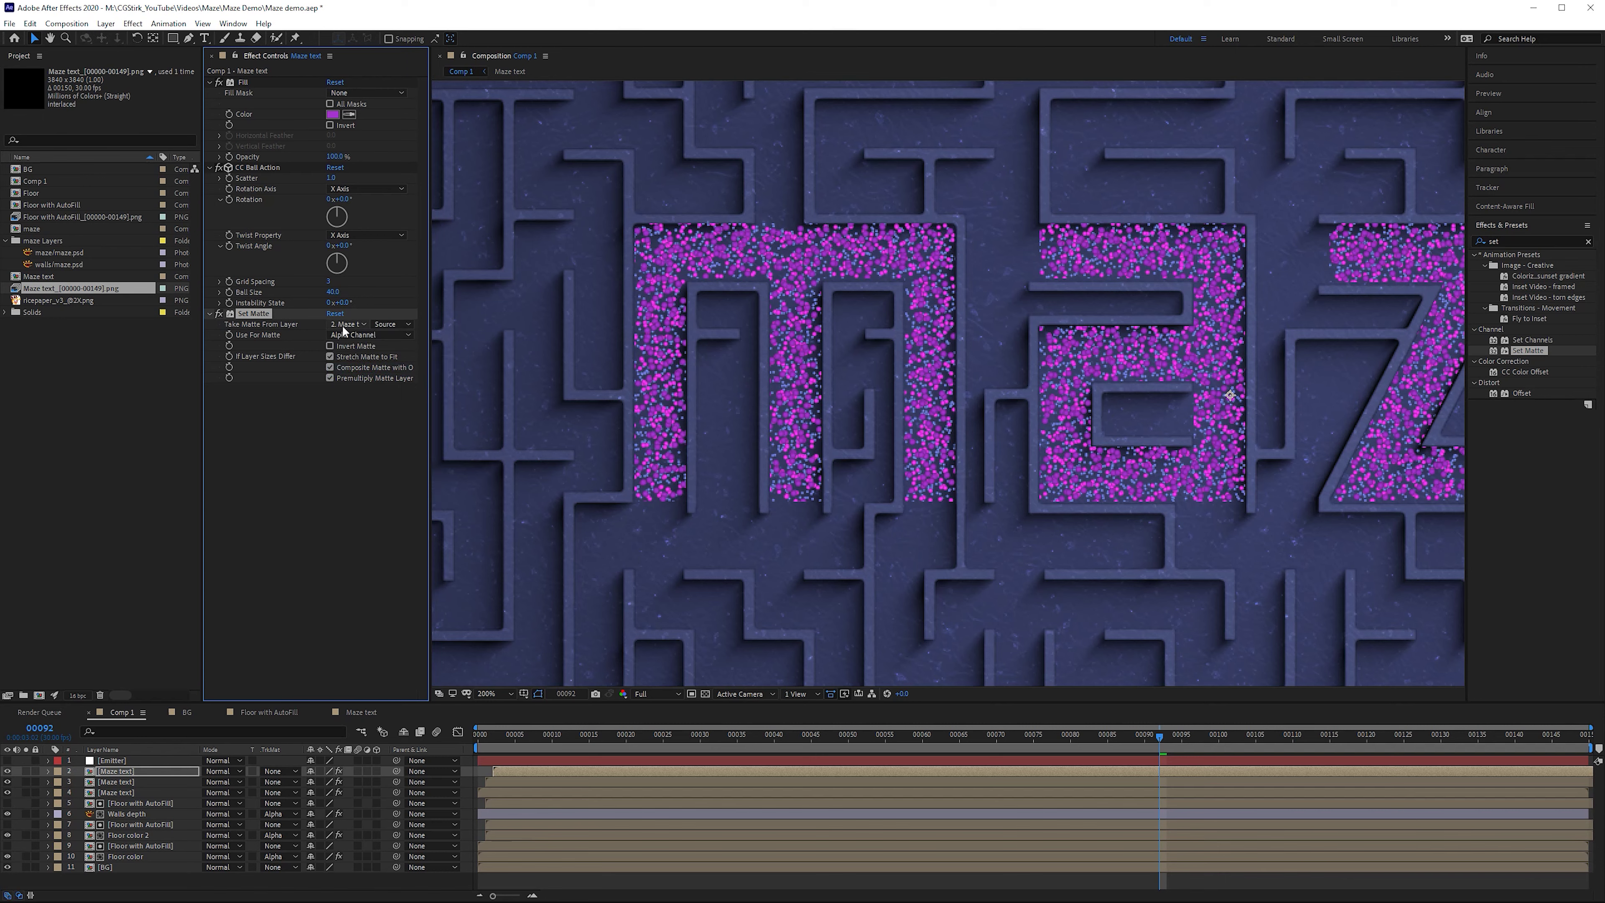
# - Check the Set Matte source of the lower Maze text layers and duplicate the topmost purple Maze text layer
pyautogui.click(117, 782)
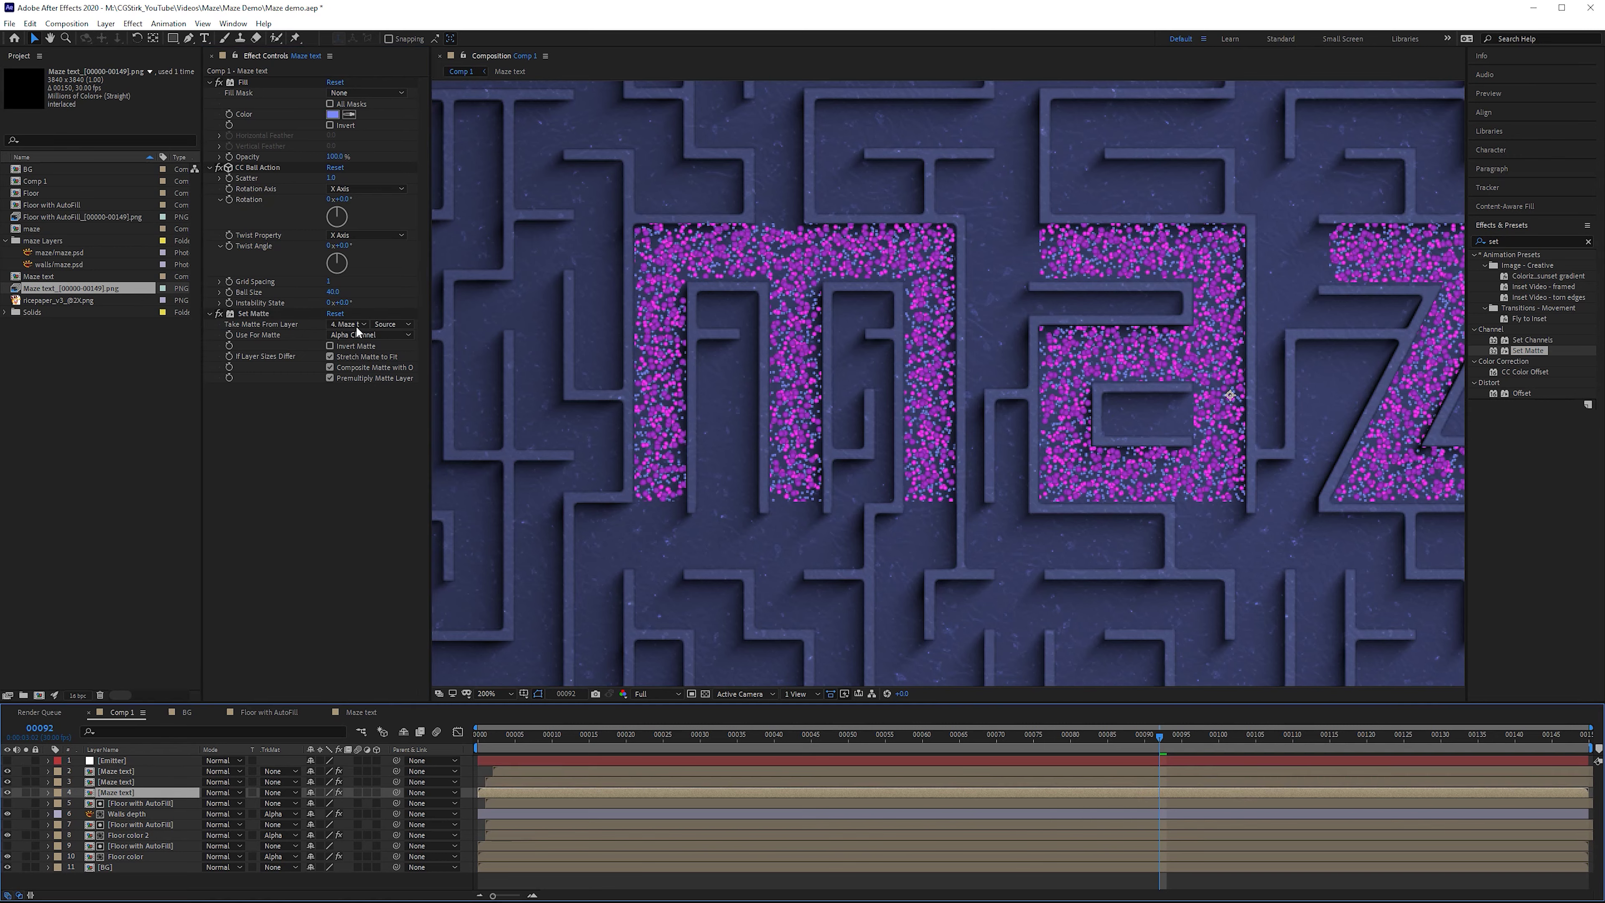
pyautogui.click(163, 773)
pyautogui.hotkey('ctrl', 'd')
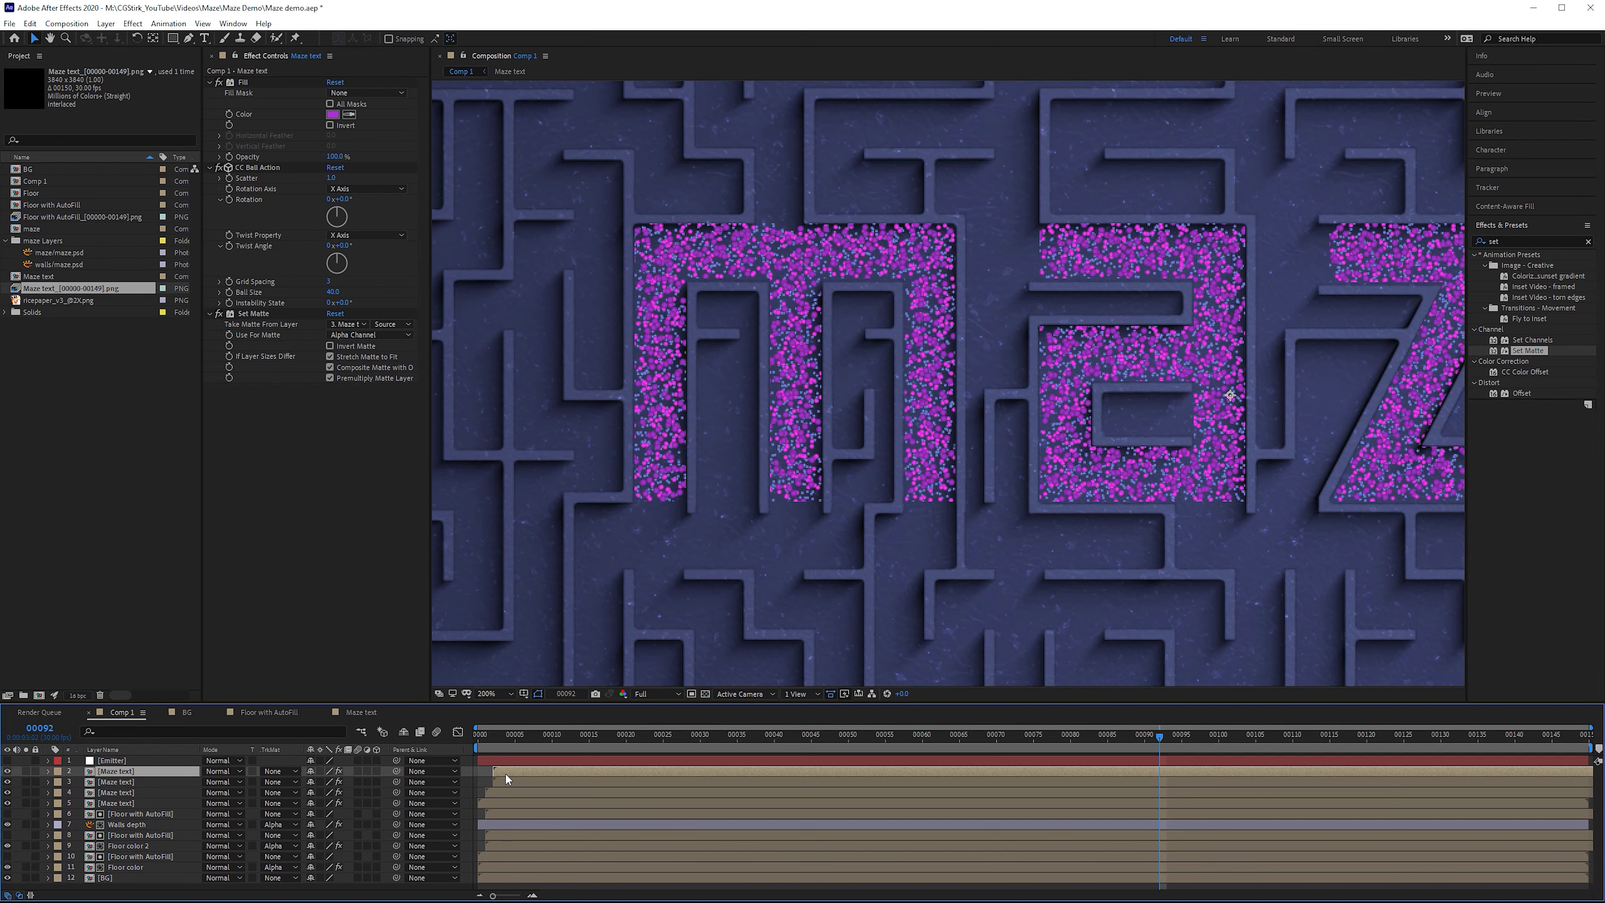
# - Disable CC Ball Action and Set Matte on the top Maze text layer and change its Fill color to pink
pyautogui.click(219, 167)
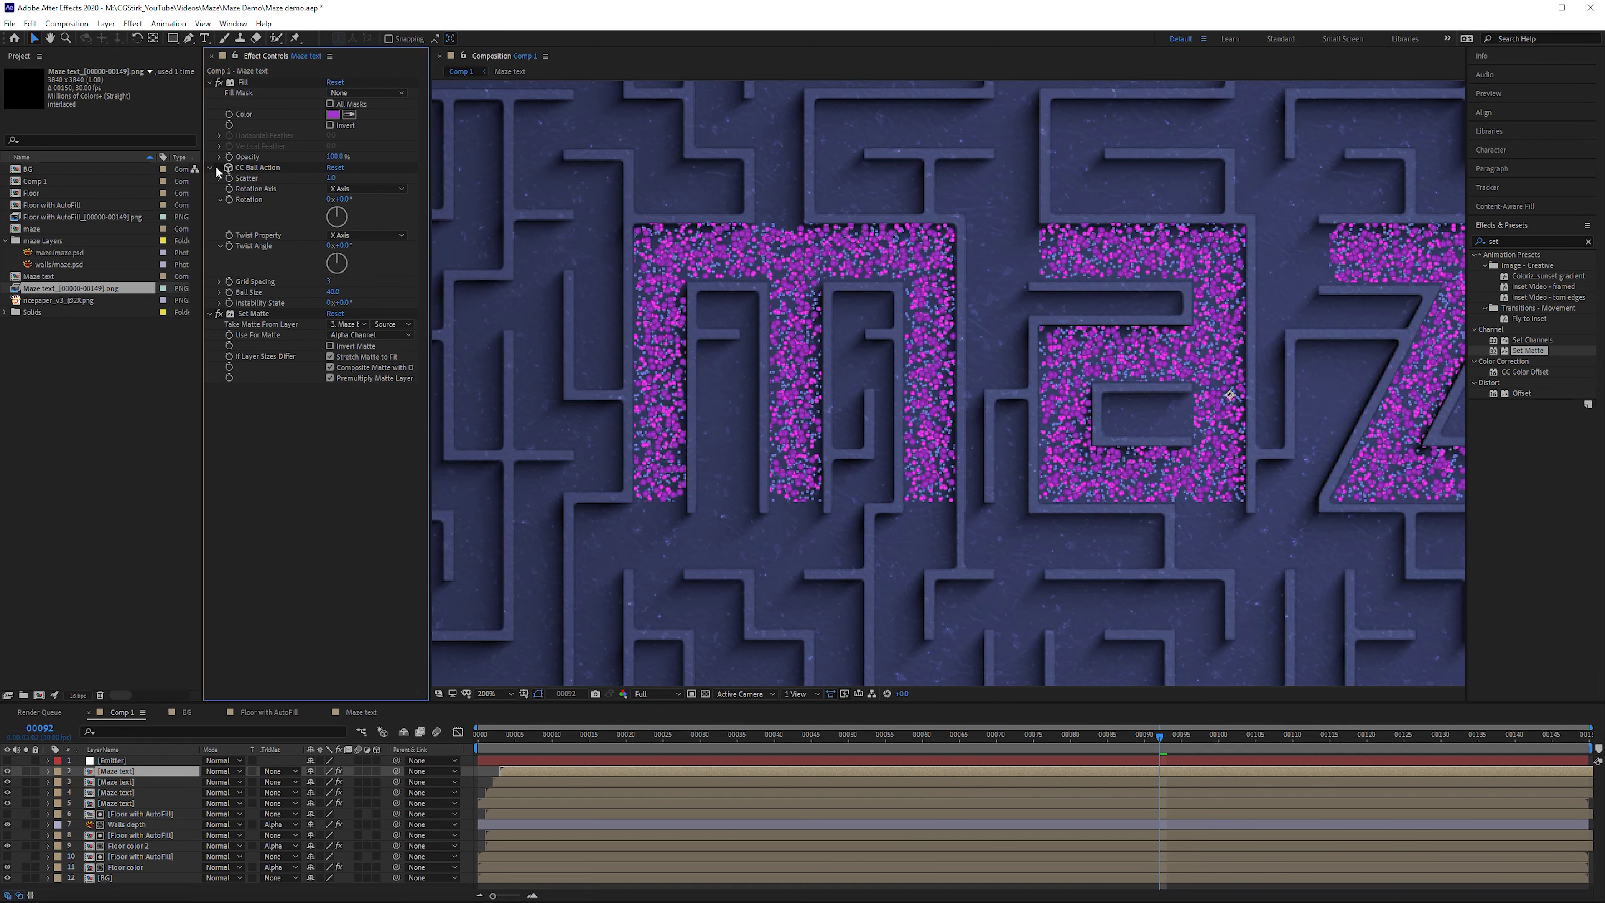
pyautogui.click(220, 313)
pyautogui.click(332, 115)
pyautogui.moveTo(397, 168); pyautogui.dragTo(400, 140)
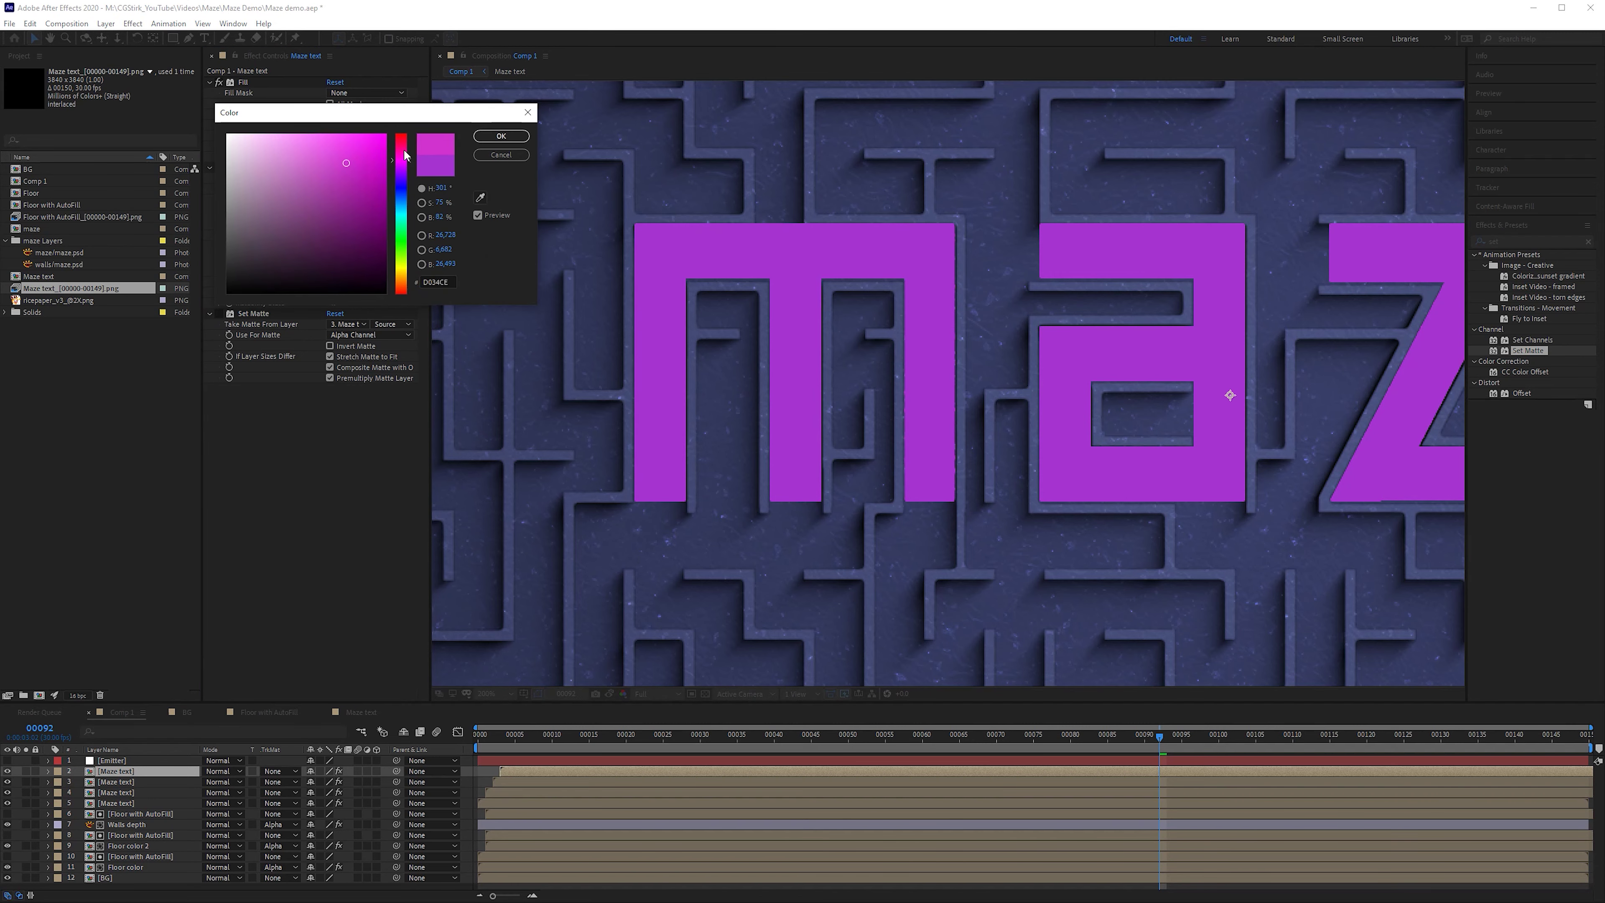
pyautogui.click(515, 137)
# - At frame 57, duplicate the solid pink Maze text layer and shift the copy to start one frame later
pyautogui.click(869, 736)
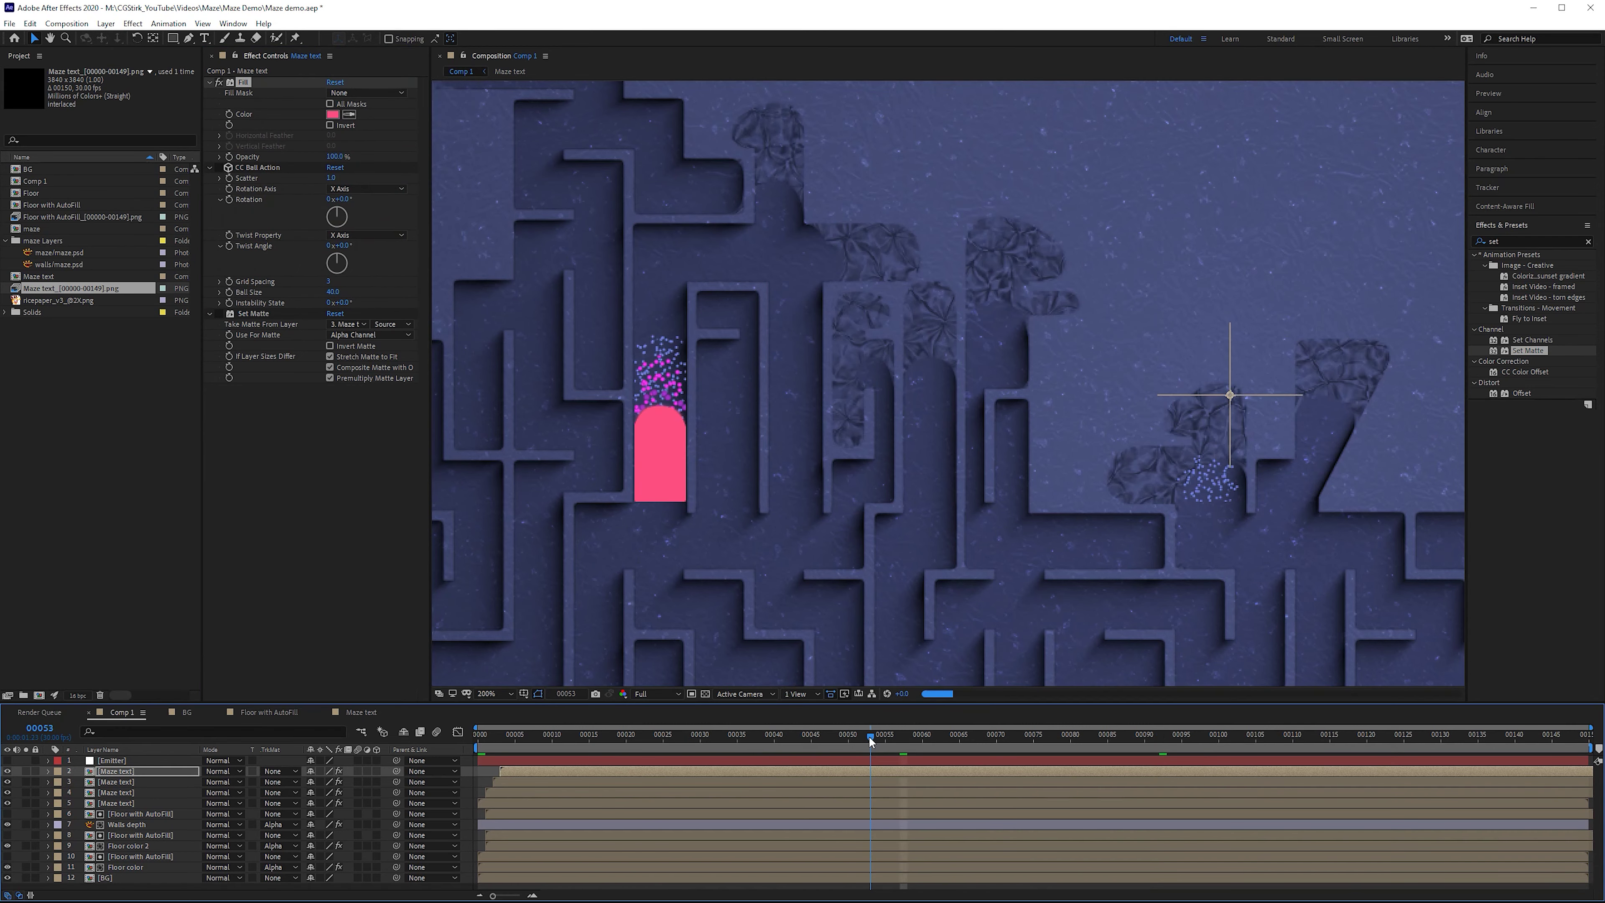
pyautogui.scroll(2, 672, 416)
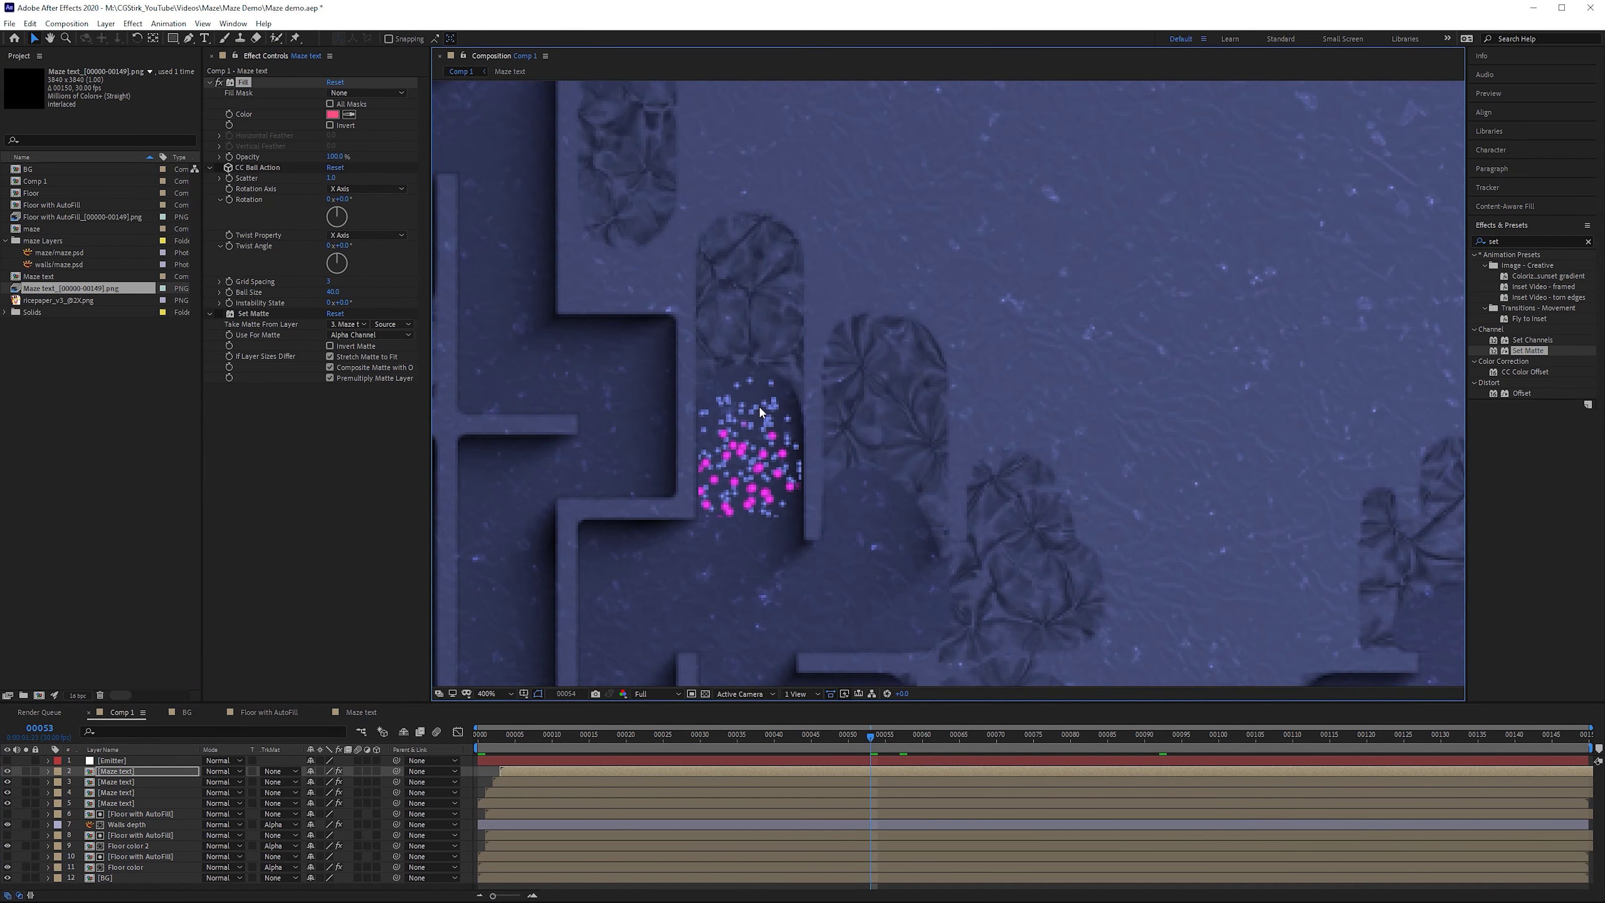
pyautogui.scroll(-2, 759, 405)
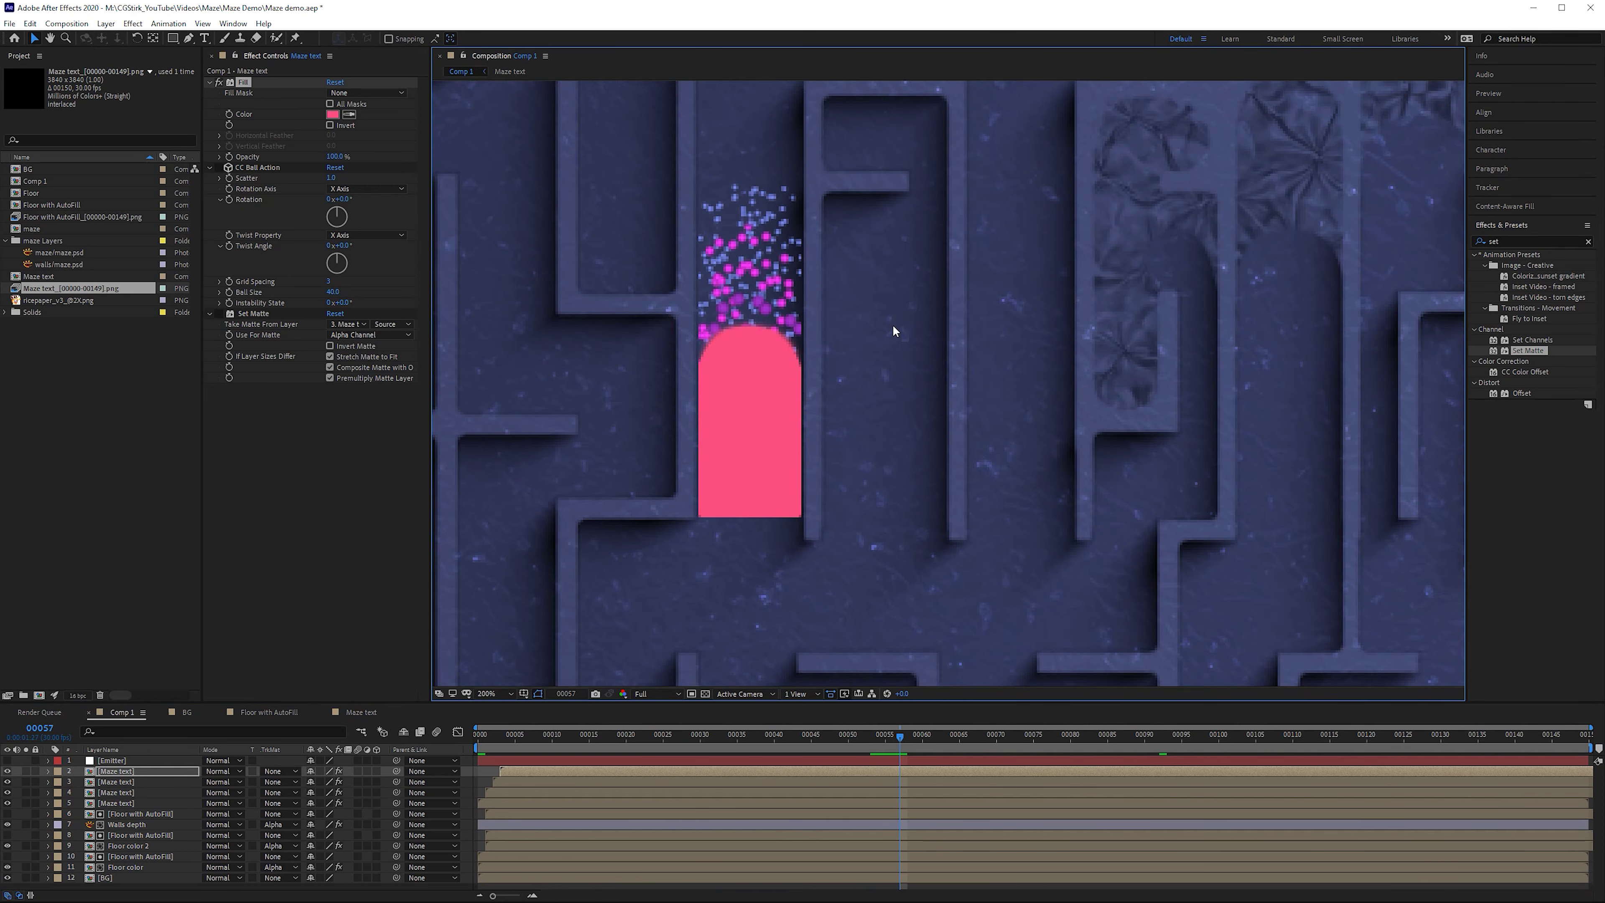
pyautogui.moveTo(1144, 392); pyautogui.dragTo(1009, 376)
pyautogui.click(107, 772)
pyautogui.hotkey('ctrl', 'd')
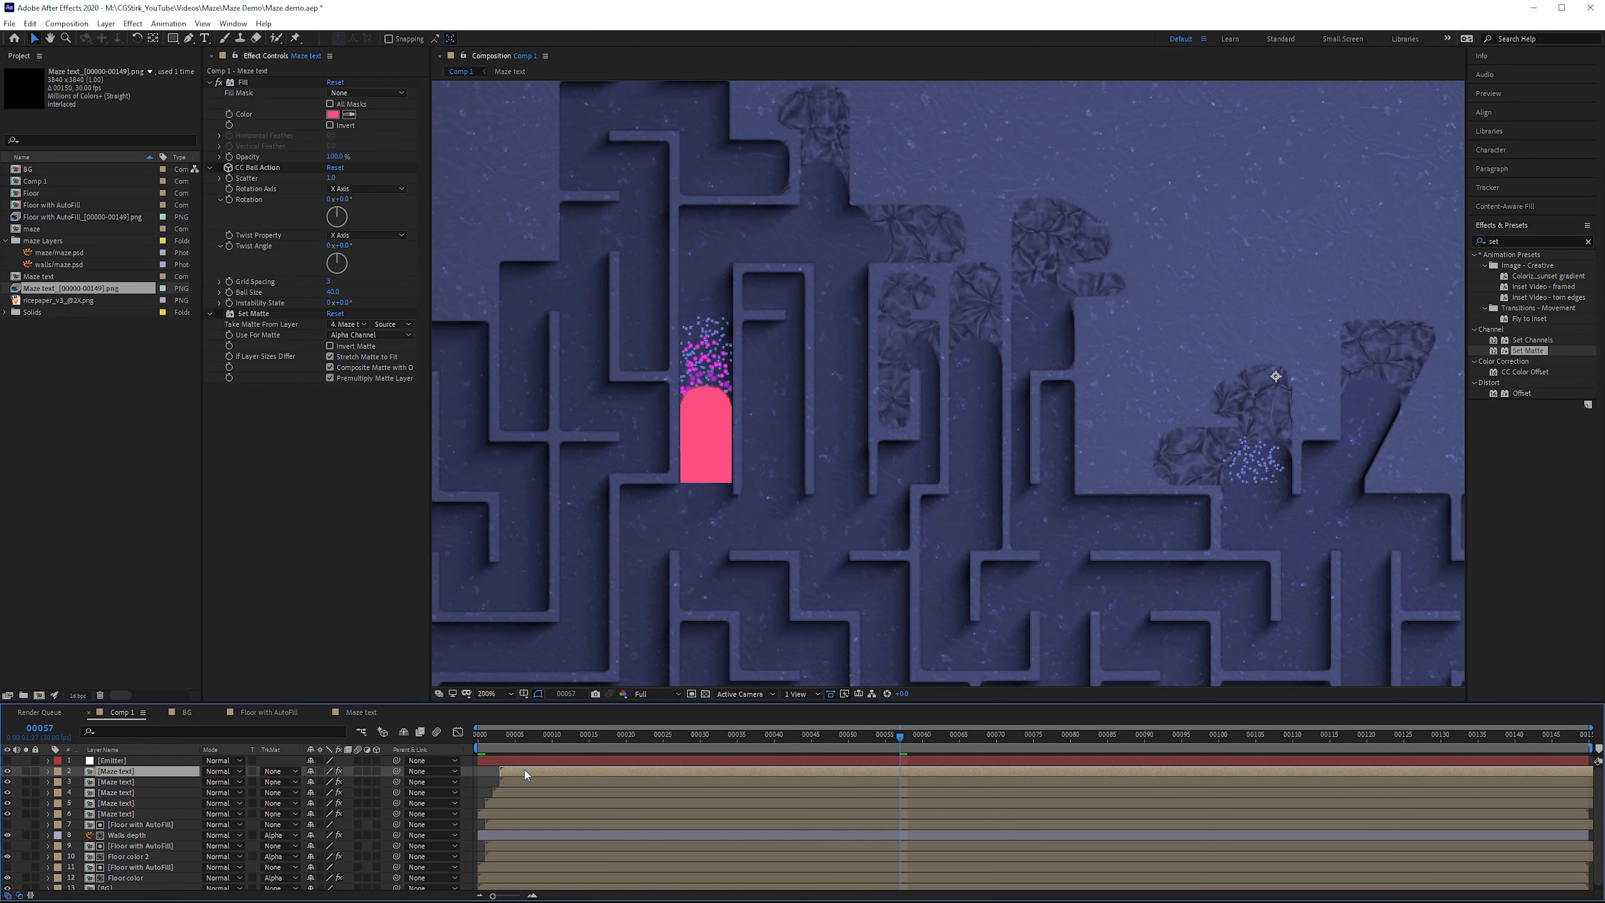
pyautogui.moveTo(524, 771); pyautogui.dragTo(530, 769)
# - Re-enable CC Ball Action and Set Matte on Maze text layer 3 and take its matte from 3. Maze text
pyautogui.click(508, 783)
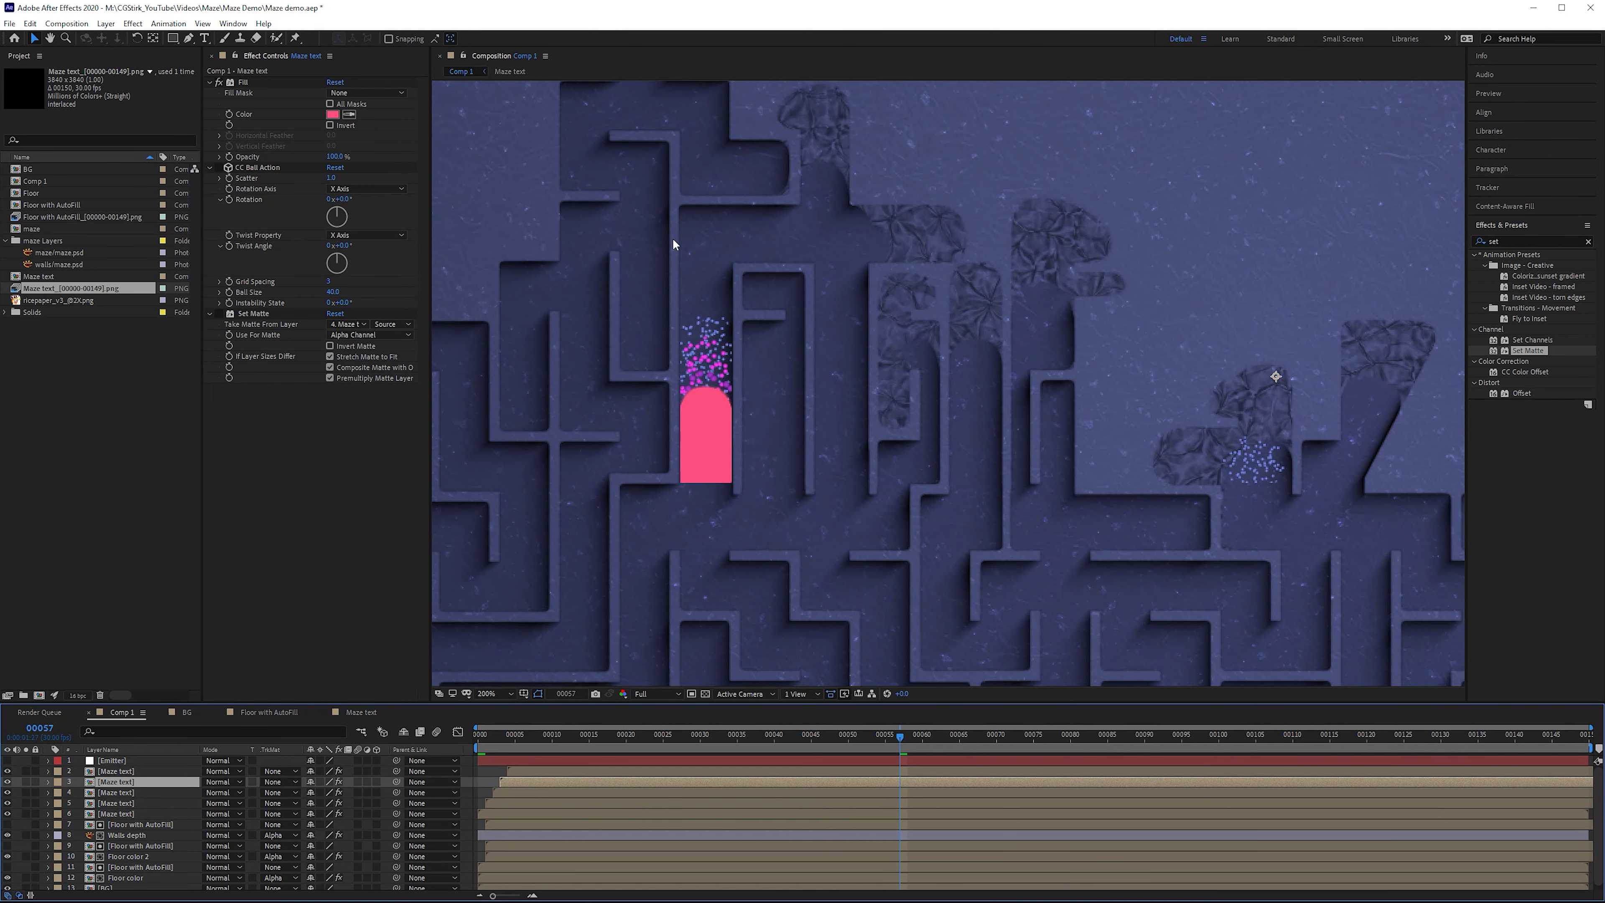
pyautogui.scroll(2, 705, 197)
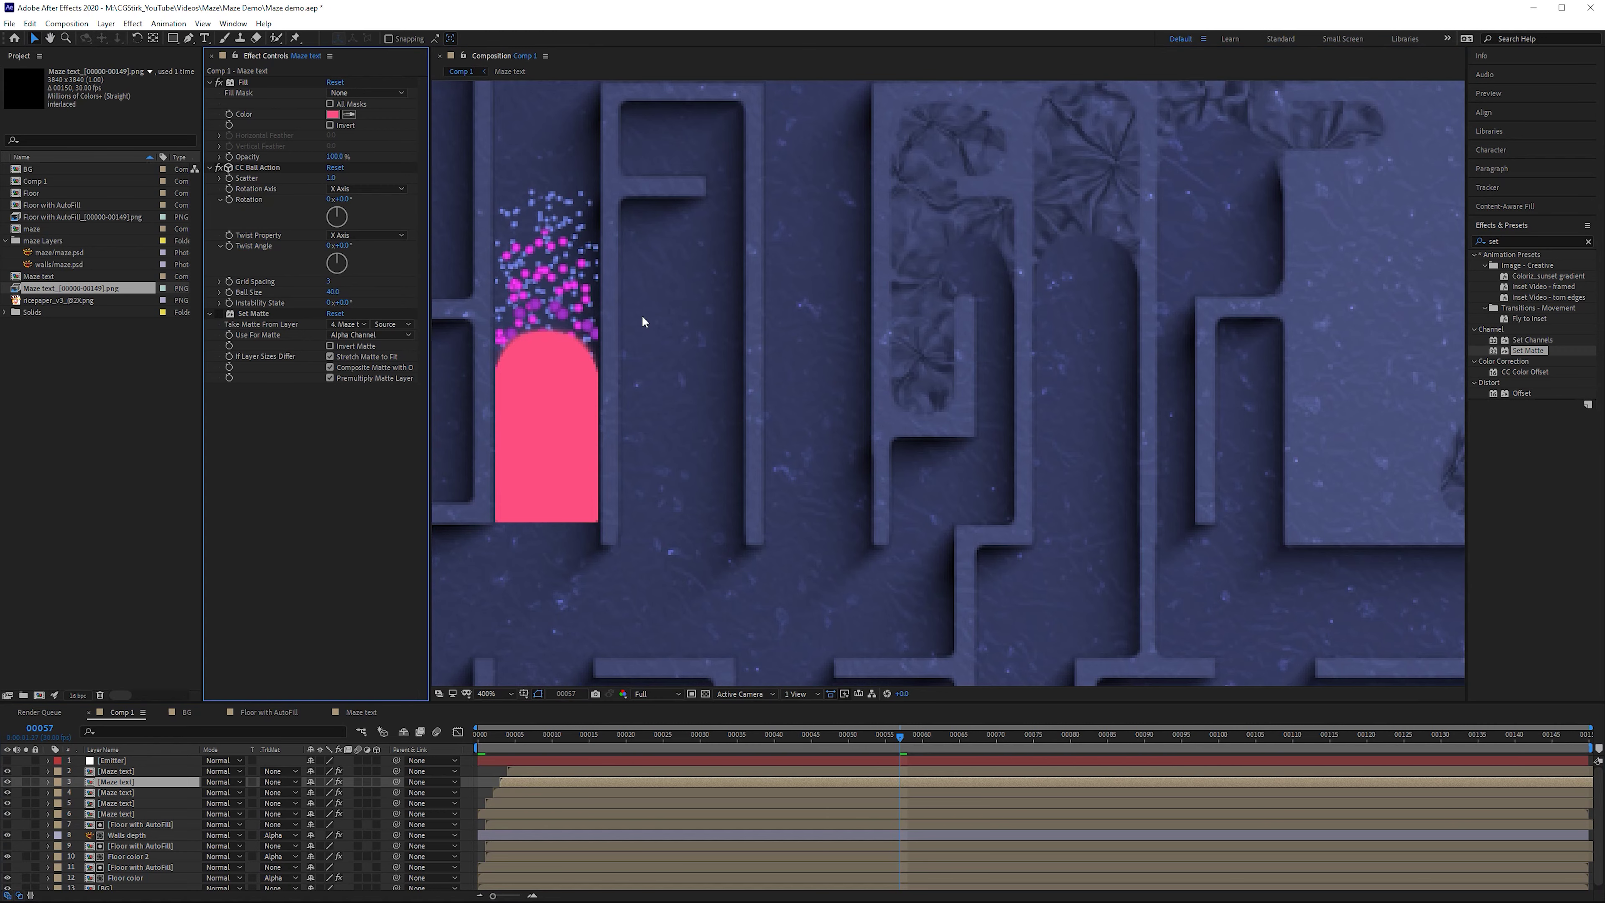
pyautogui.hscroll(-4, 814, 407)
pyautogui.scroll(1, 842, 415)
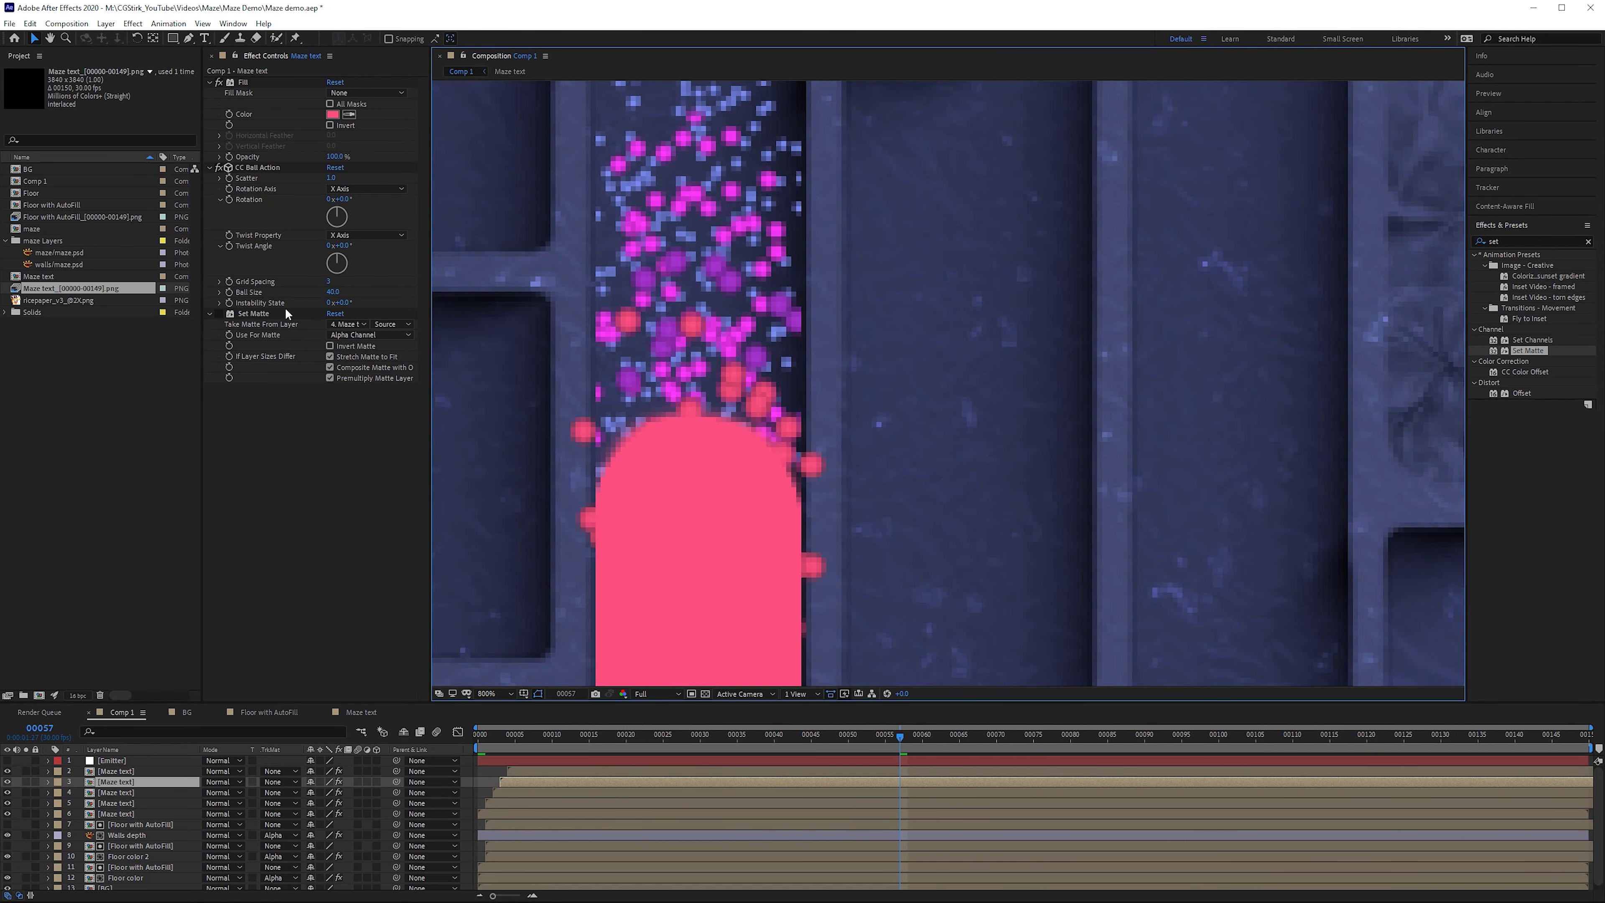
pyautogui.click(354, 324)
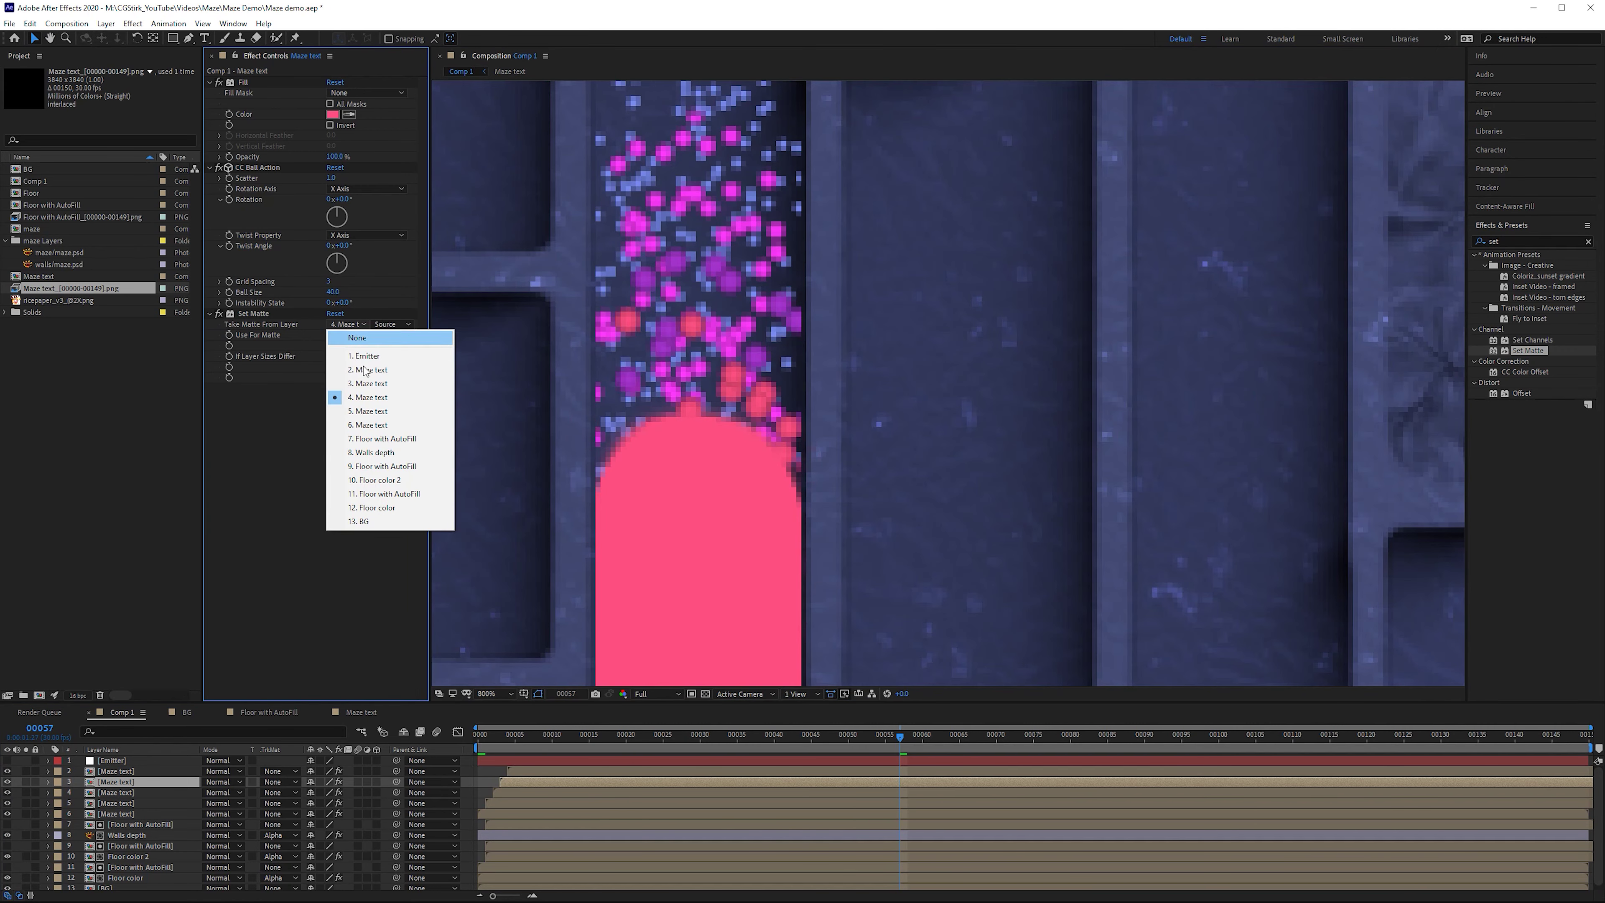
pyautogui.click(384, 384)
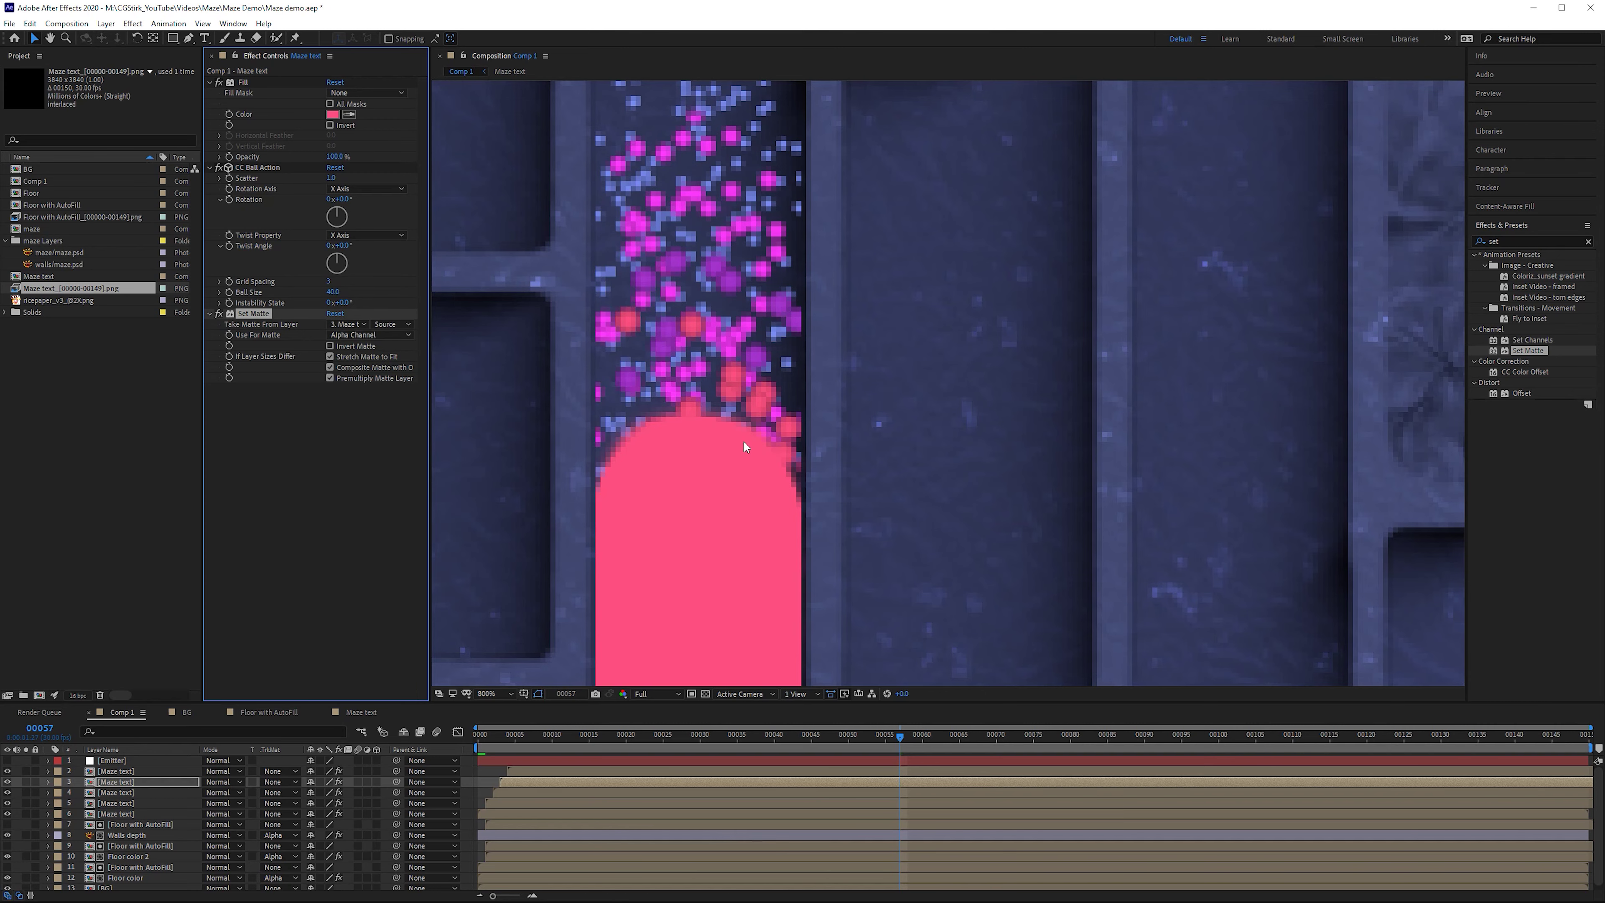
pyautogui.scroll(-1, 744, 441)
# - Lower CC Ball Action's Grid Spacing to 1 and set its Ball Size to 80 on Maze text layer 3
pyautogui.moveTo(331, 285); pyautogui.dragTo(323, 286)
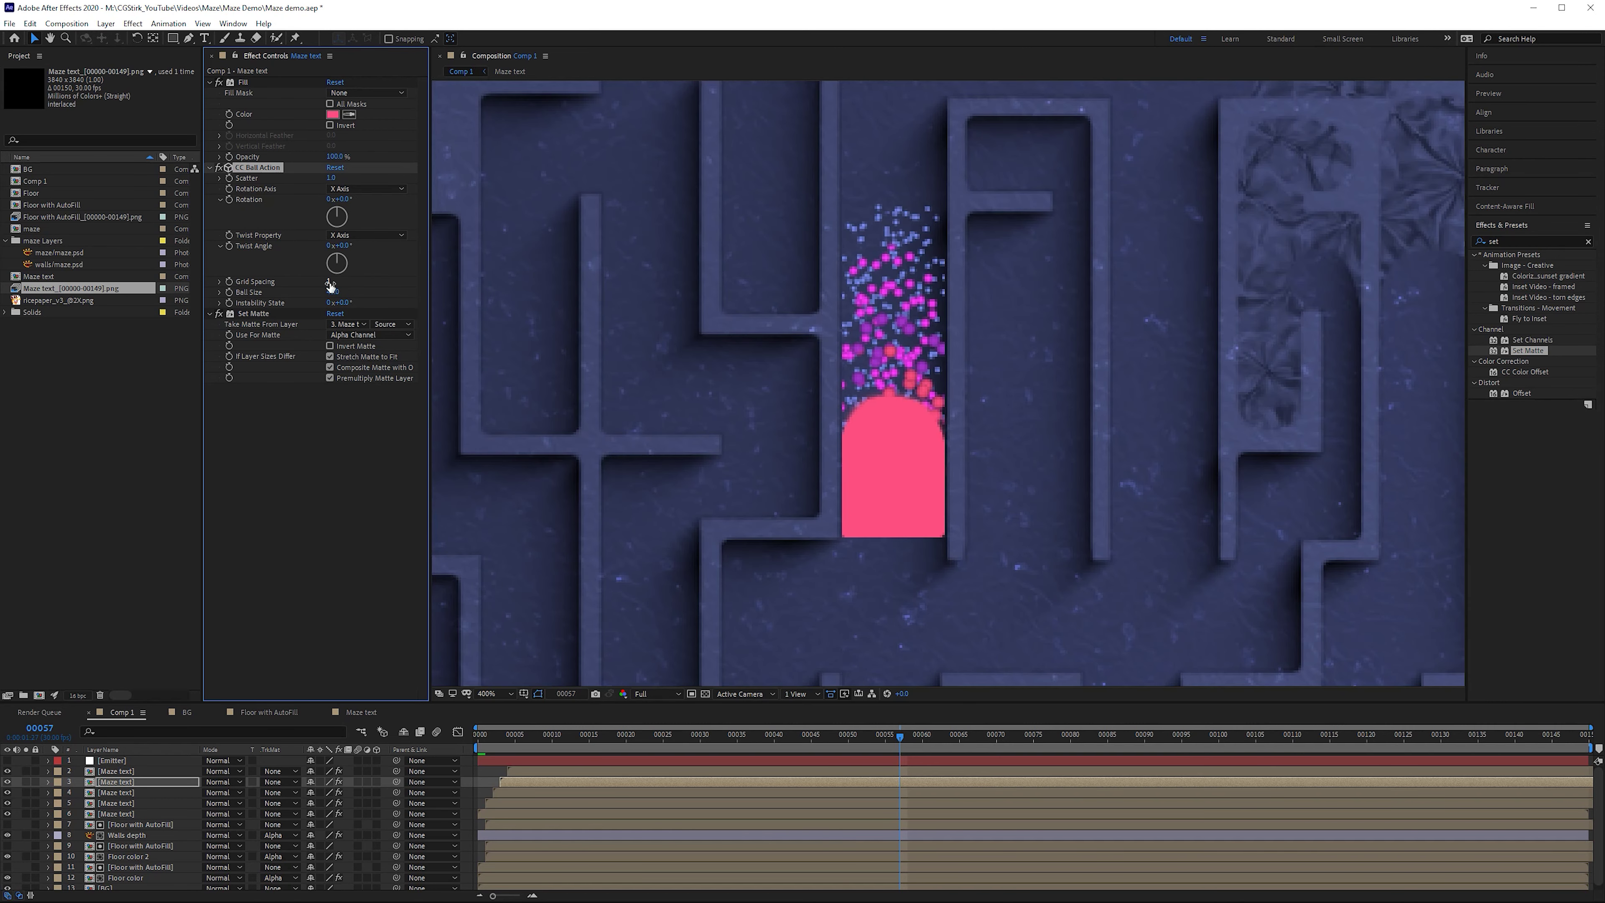
pyautogui.click(333, 292)
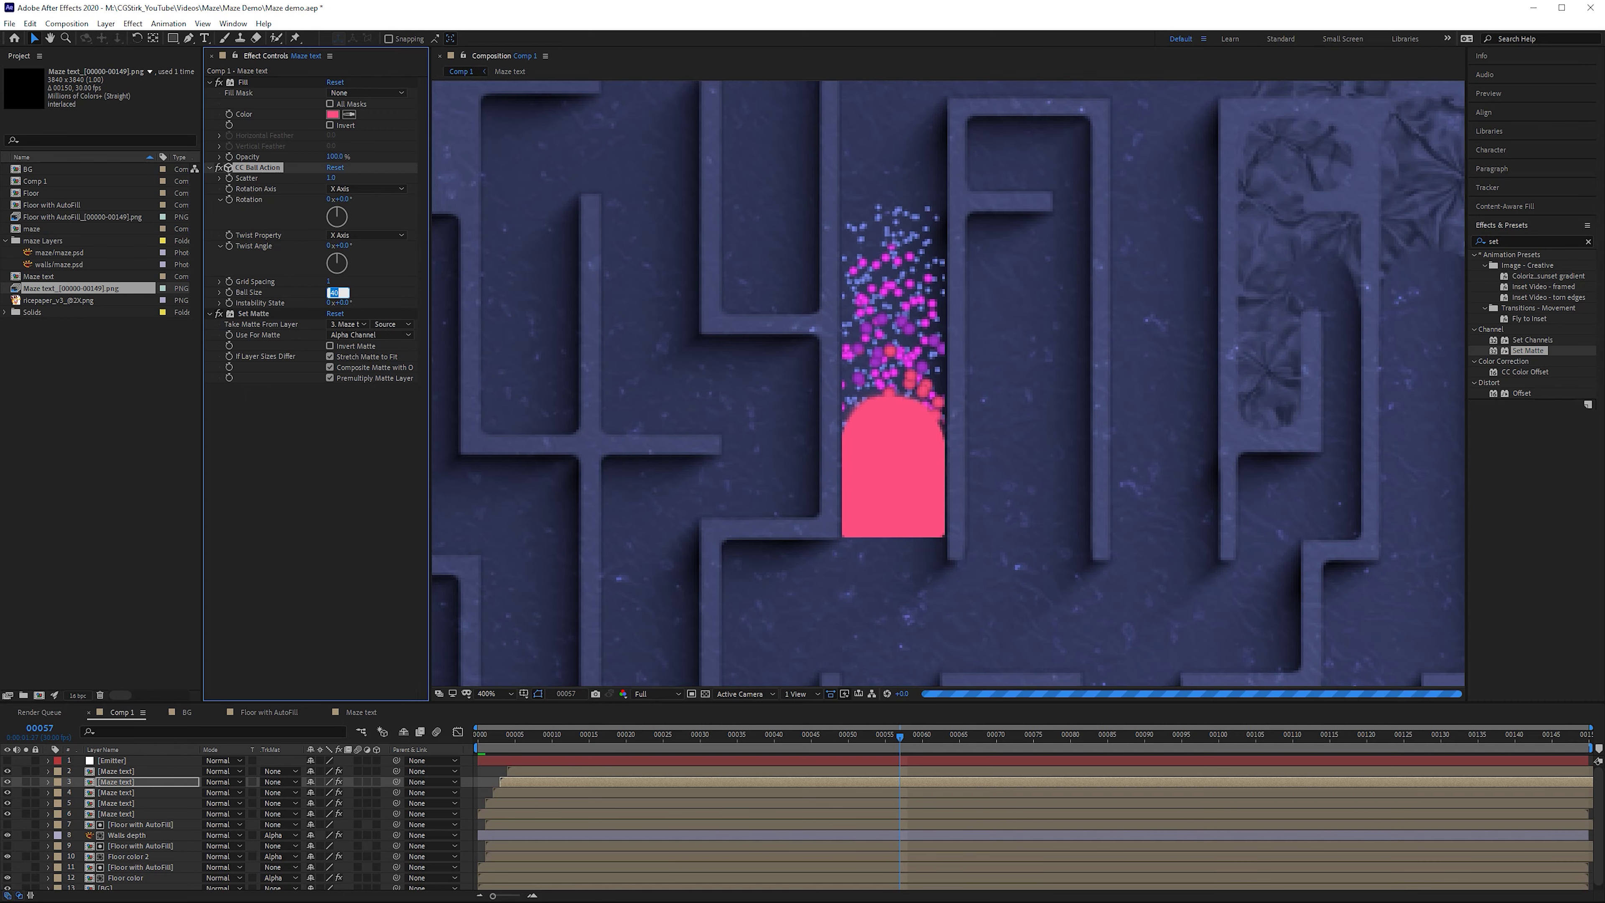
pyautogui.write('80')
pyautogui.press('Return')
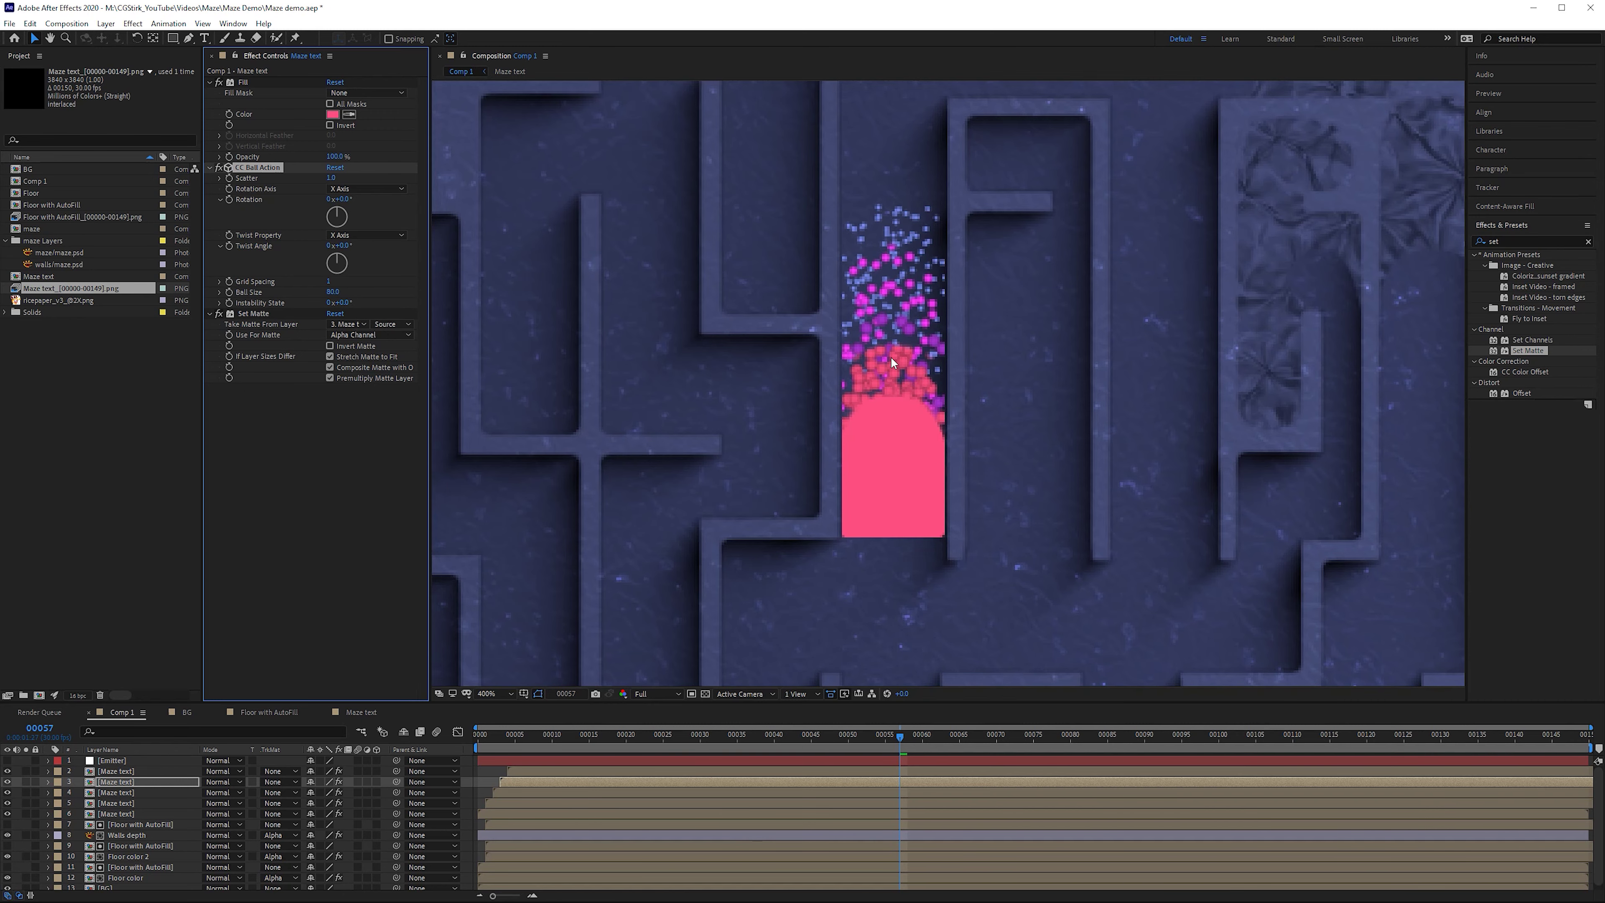
# - Reorder the effects on Maze text layer 3 so that Fill sits between CC Ball Action and Set Matte
pyautogui.press('.')
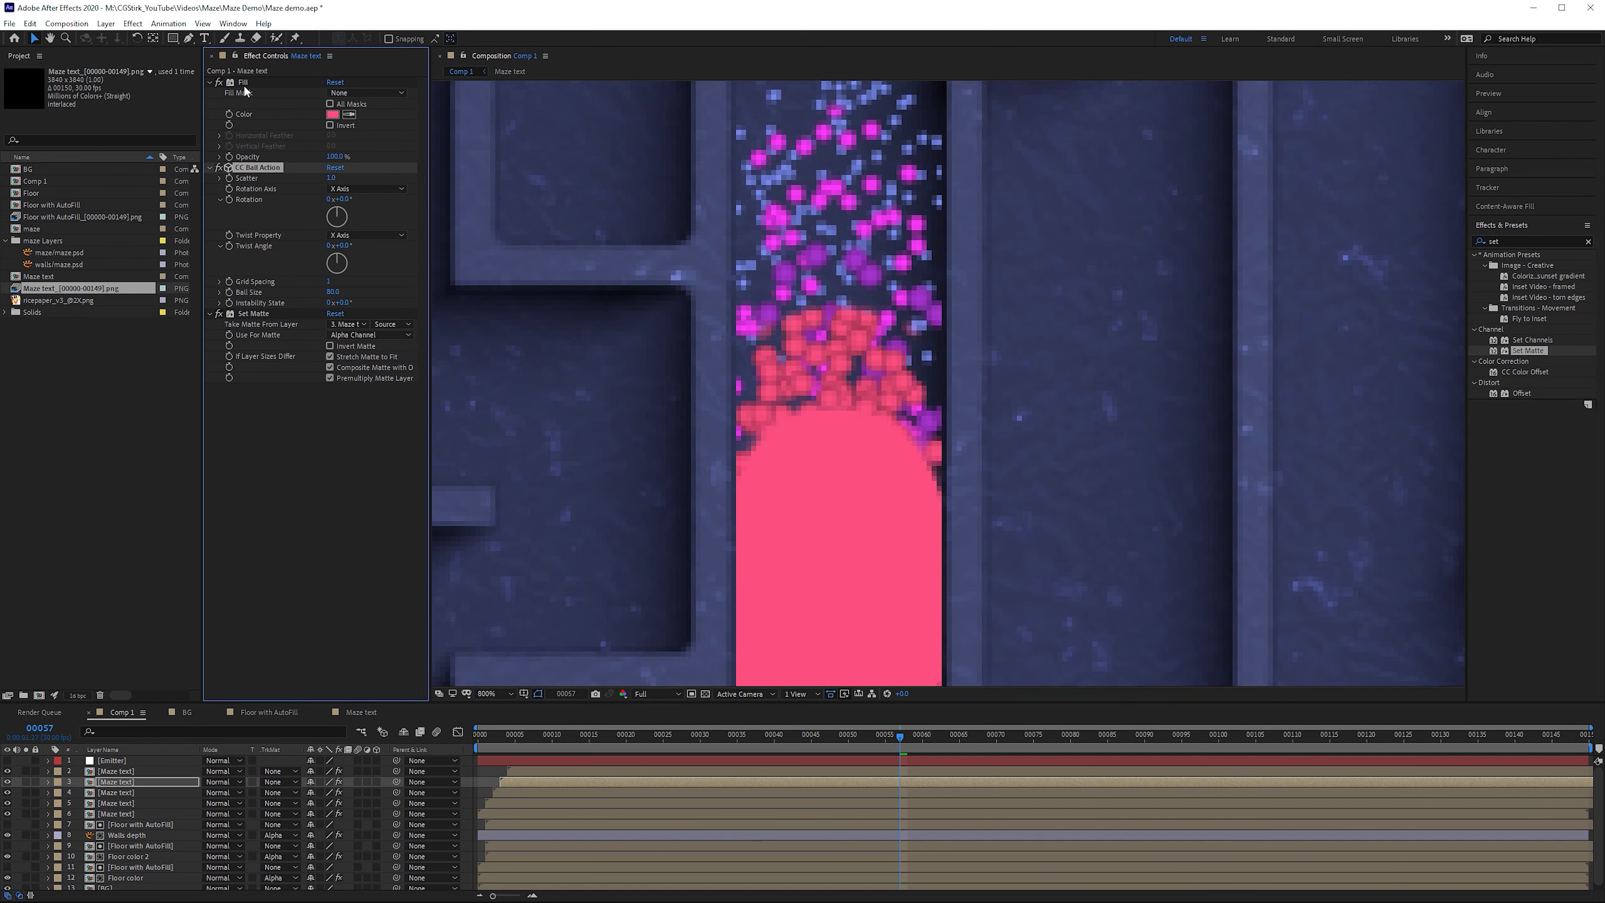
pyautogui.moveTo(243, 84); pyautogui.dragTo(288, 288)
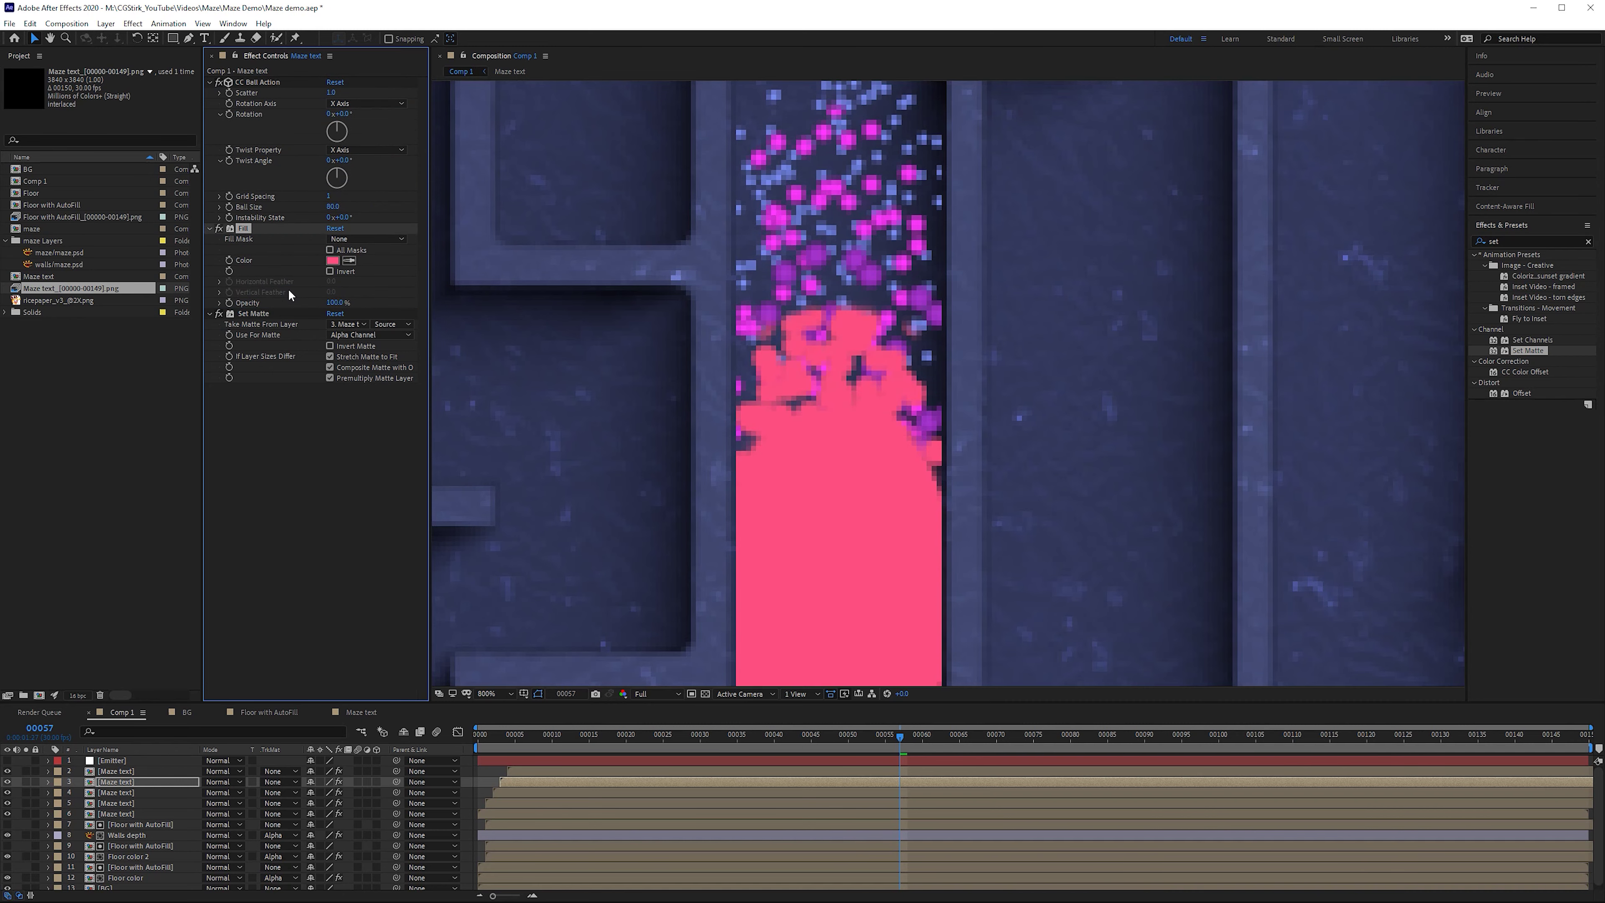
pyautogui.press(',')
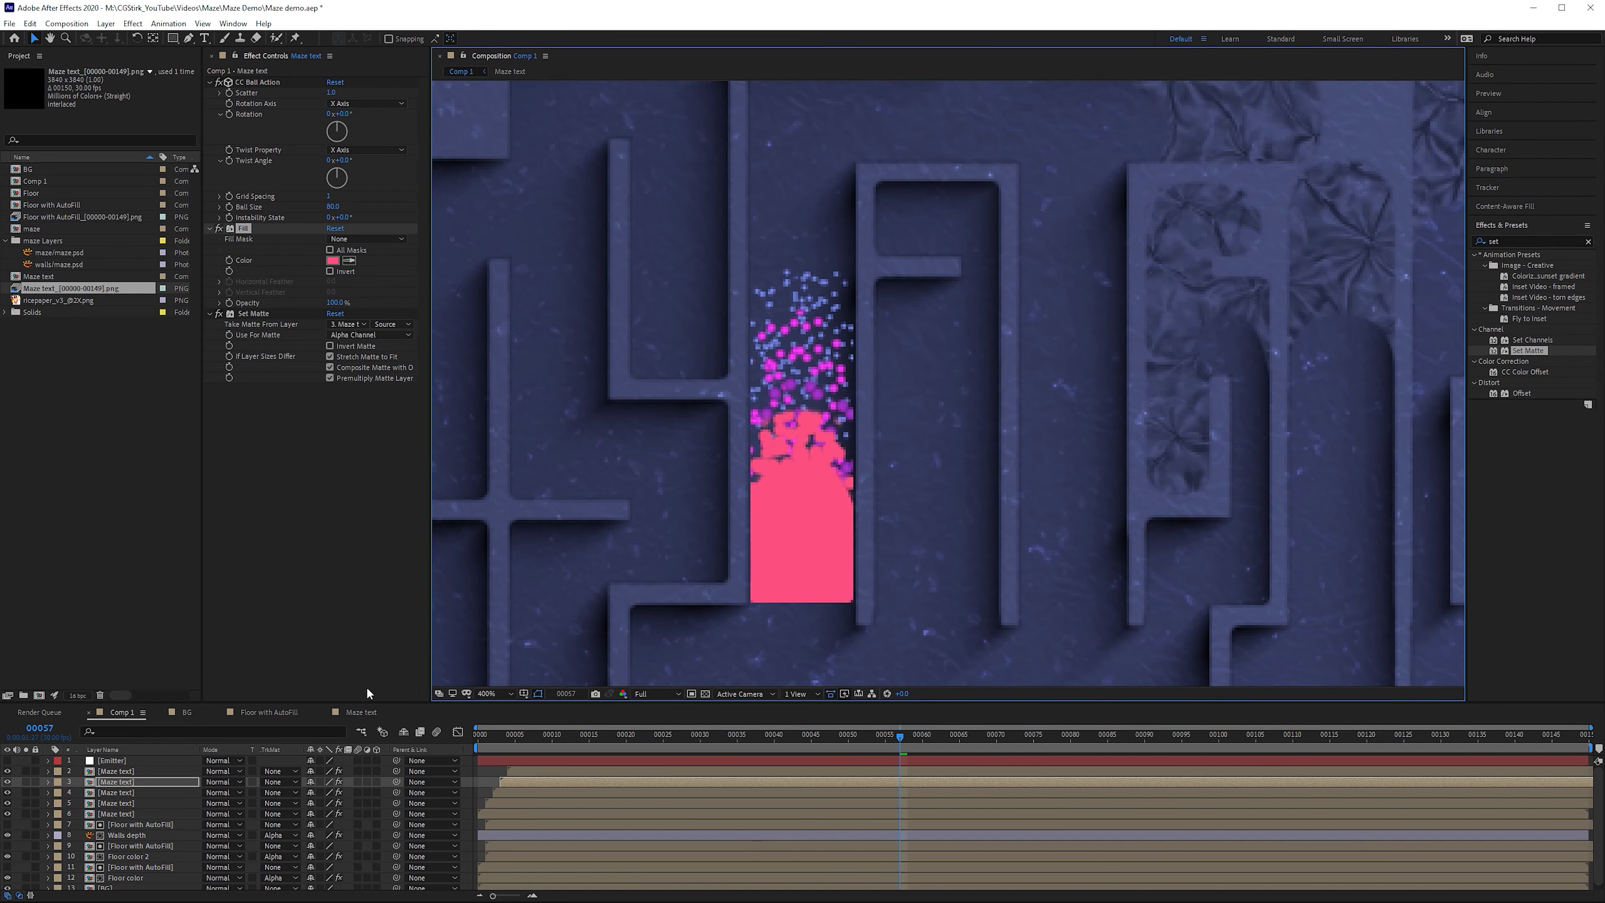
# - Set the blending mode of the magenta and purple Maze text layers, layers 5 and 4, to Add
pyautogui.click(133, 811)
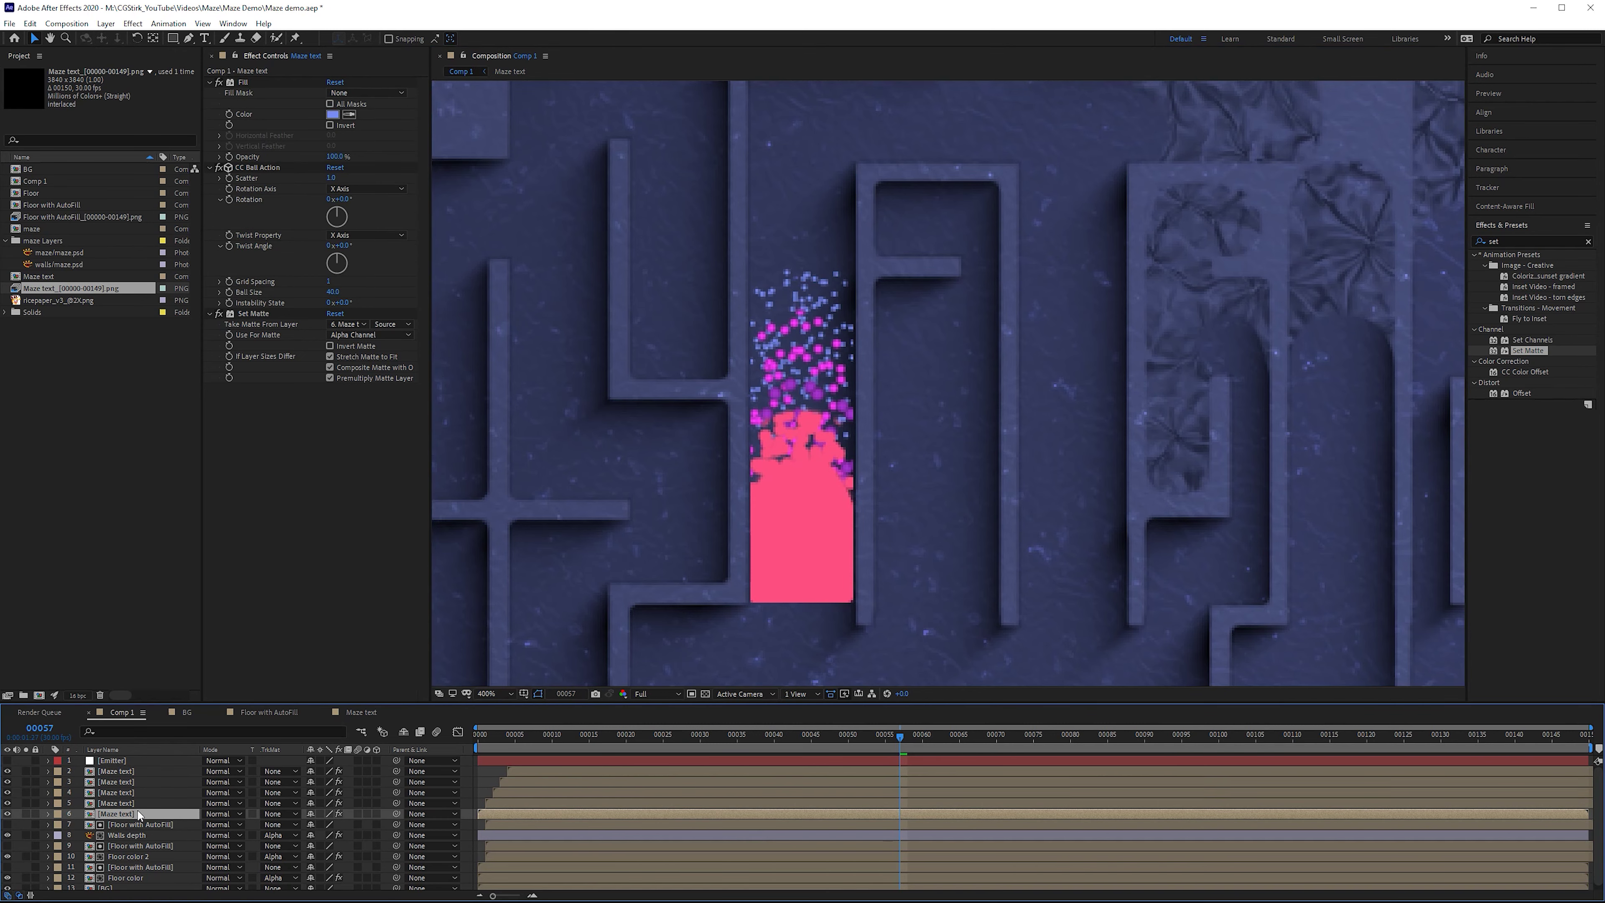
pyautogui.click(190, 804)
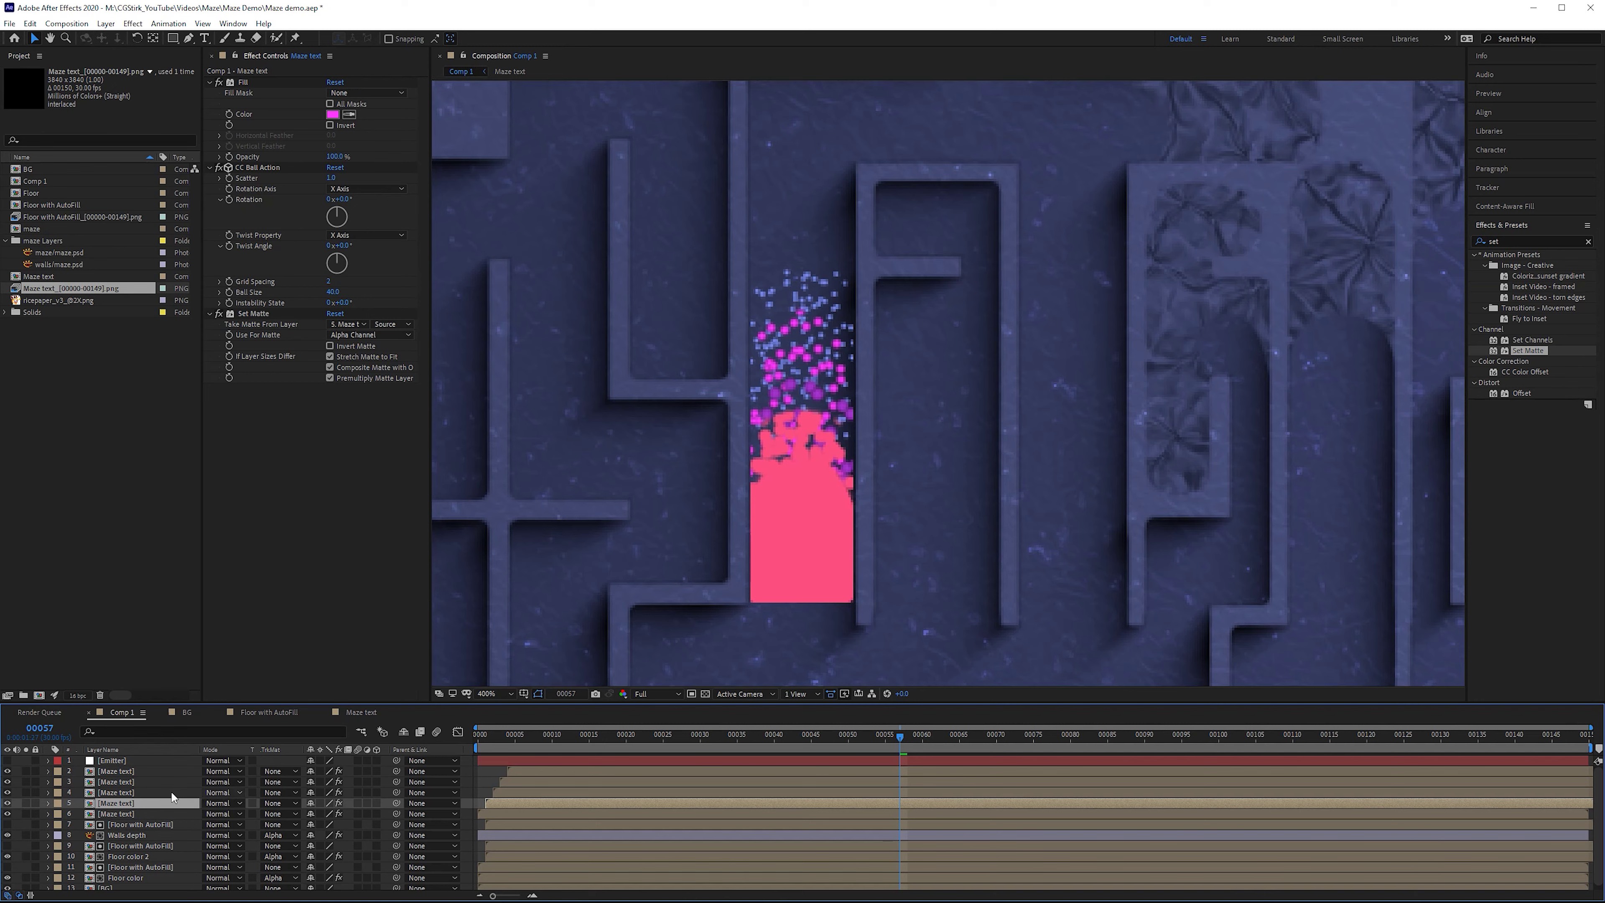
pyautogui.click(226, 802)
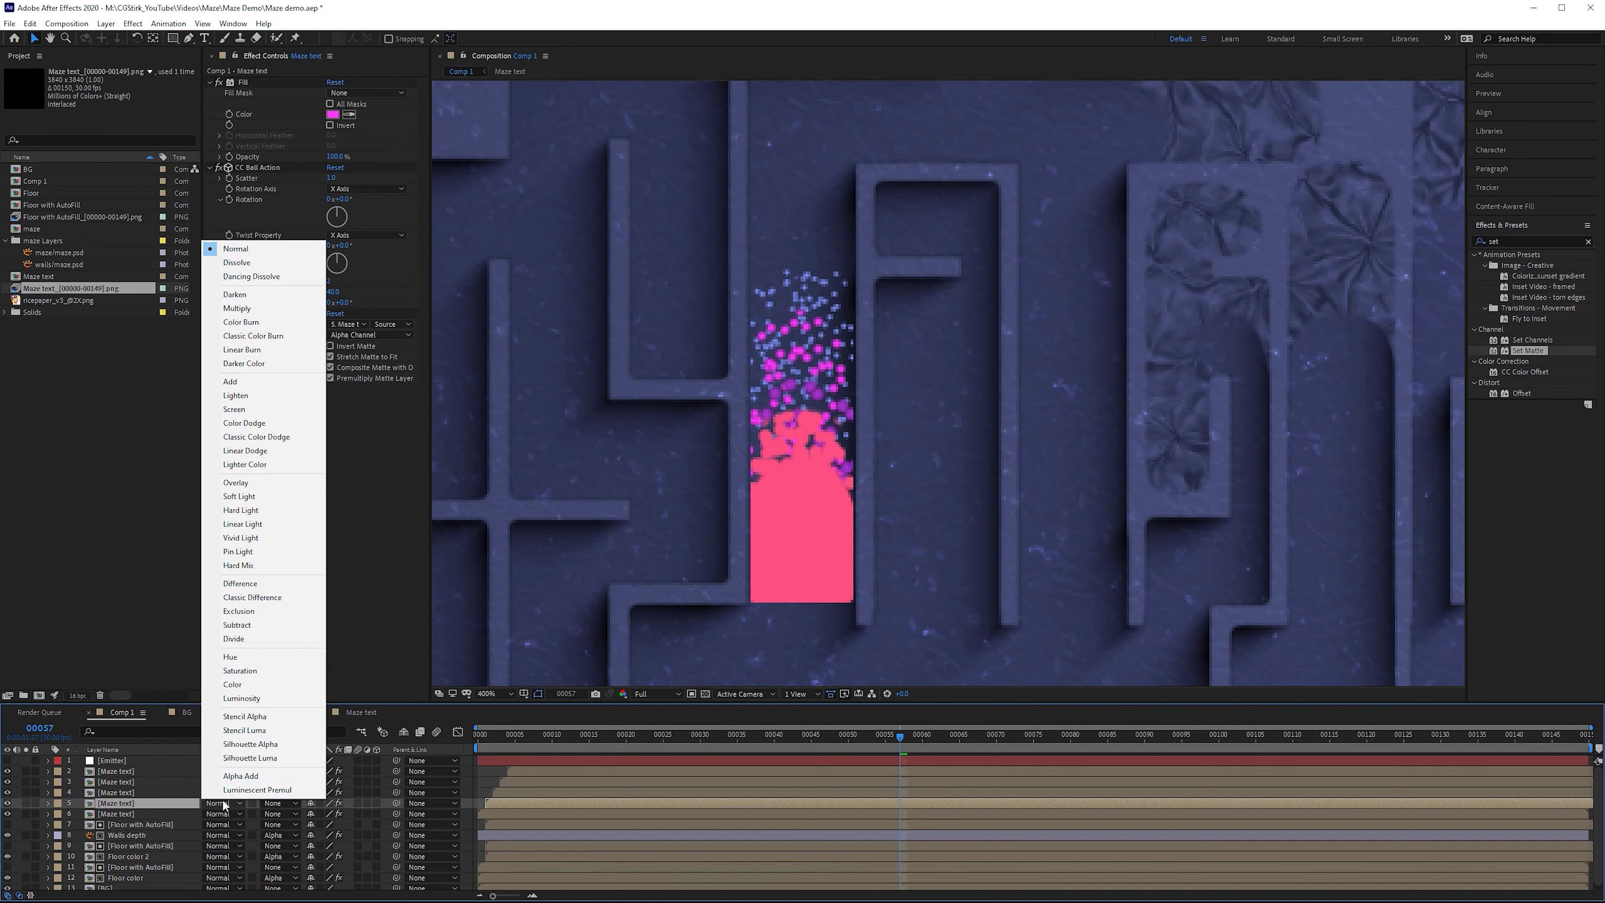
pyautogui.click(256, 382)
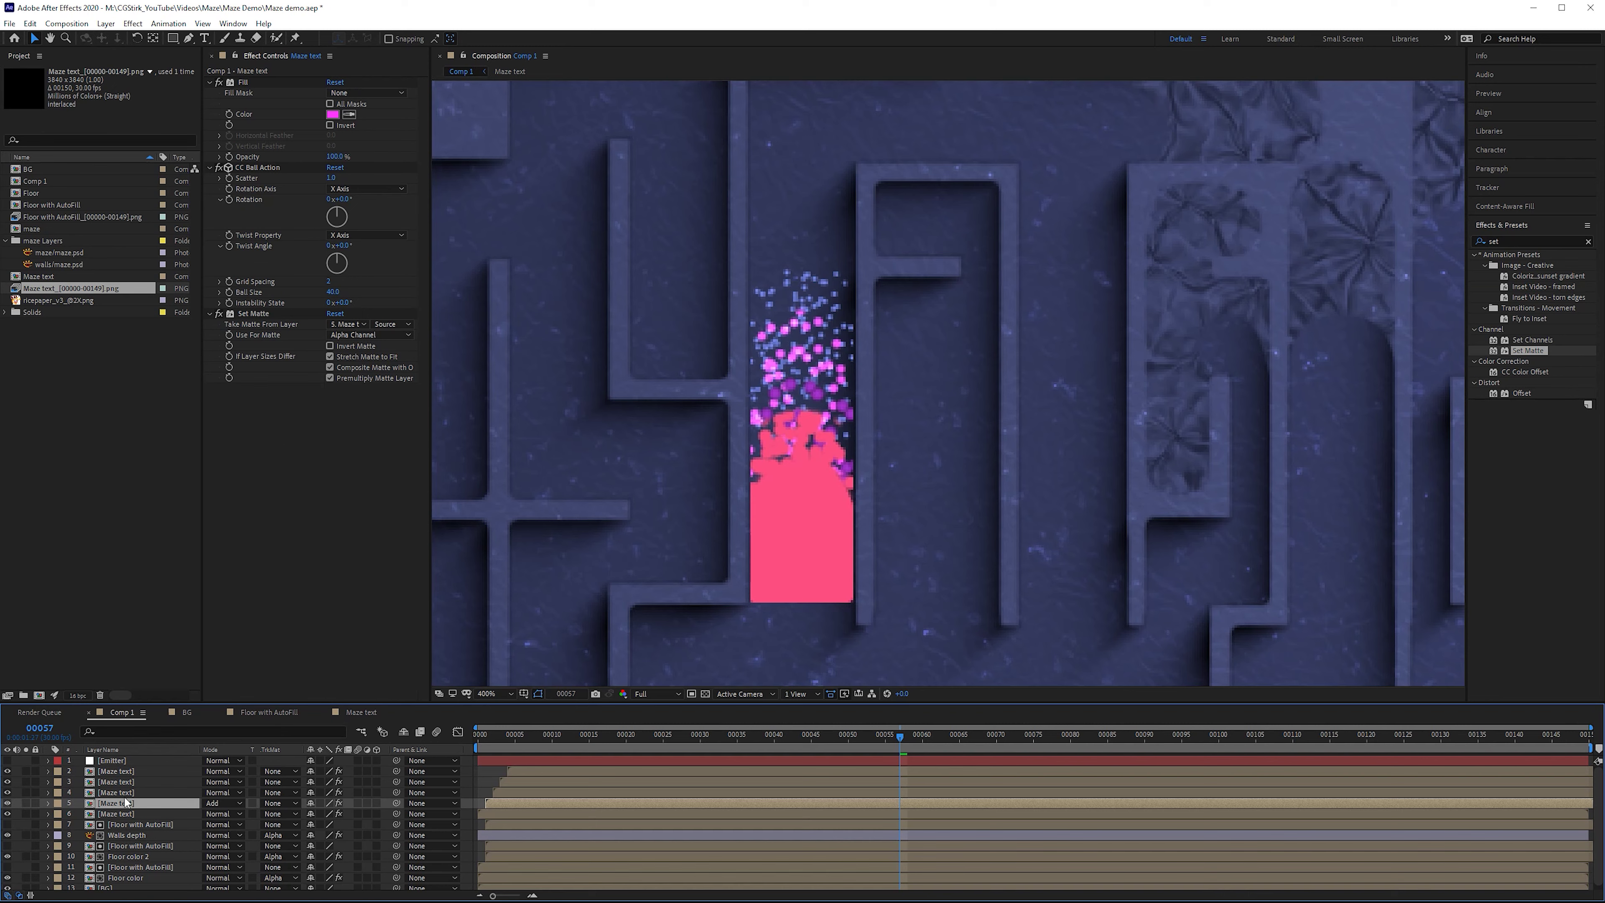
pyautogui.click(136, 792)
pyautogui.click(218, 792)
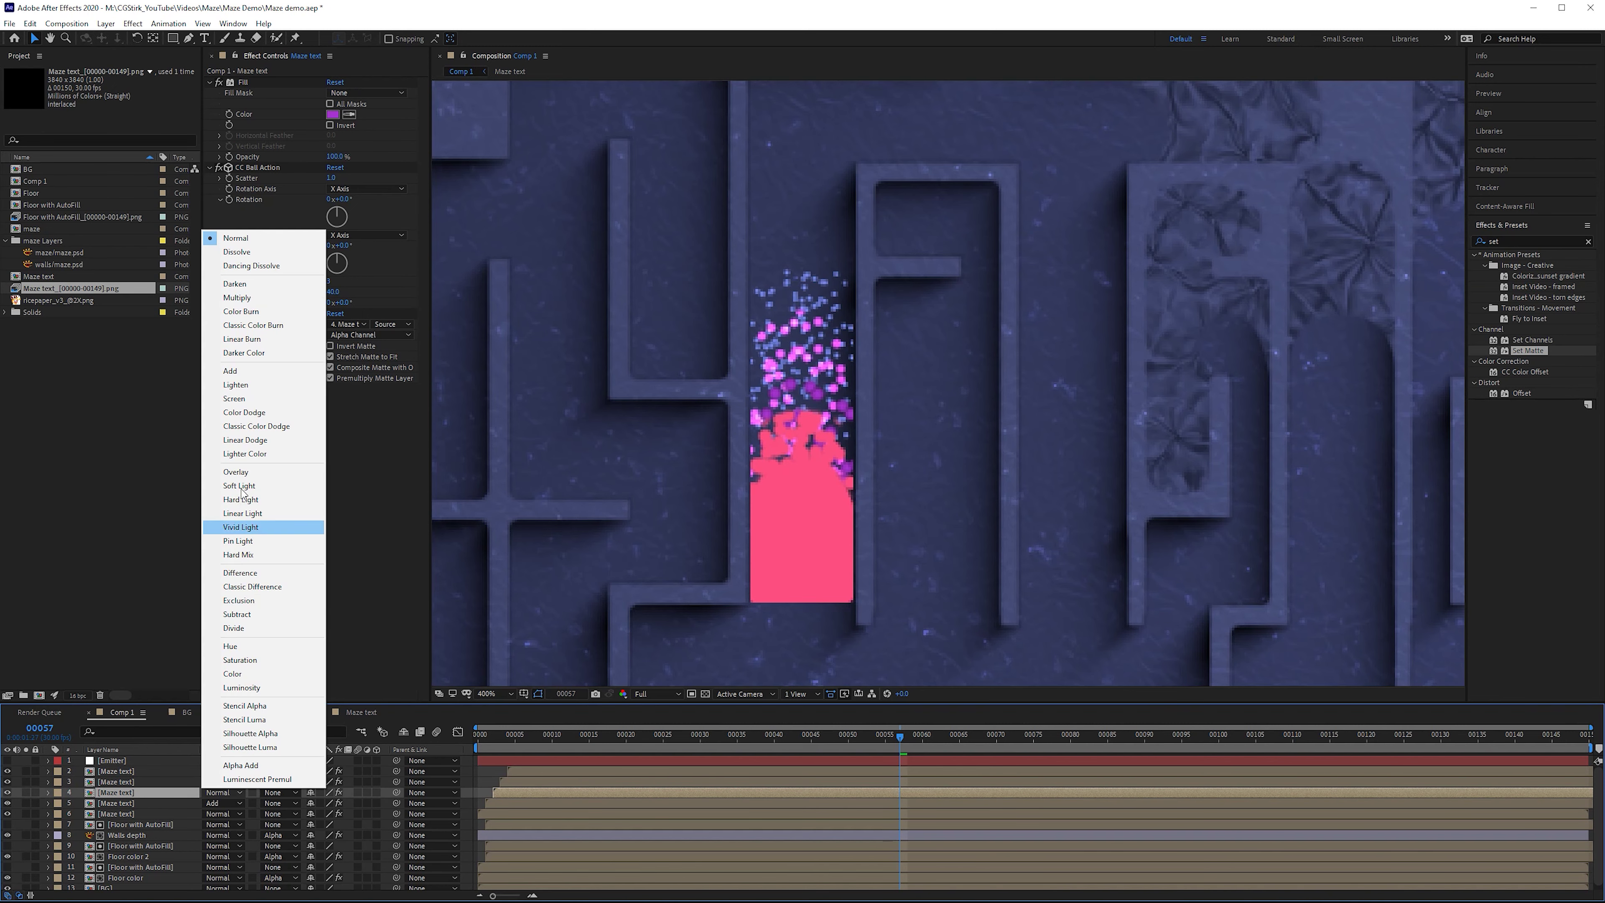
pyautogui.click(254, 371)
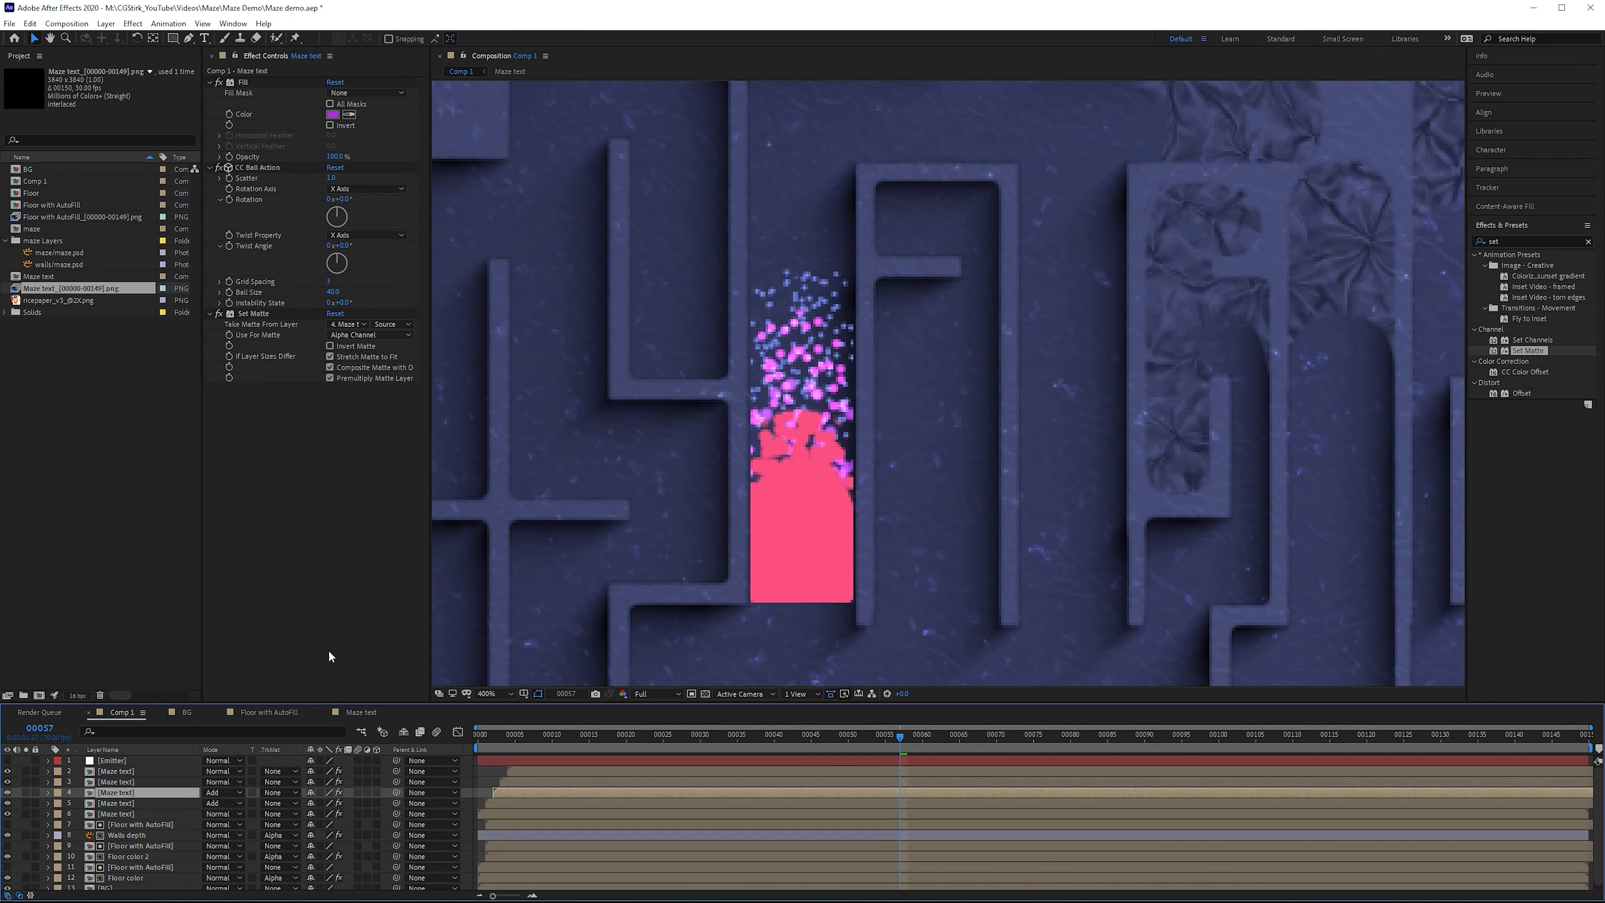
# - Hide and show Maze text layer 3 to compare the picture with and without it
pyautogui.click(114, 782)
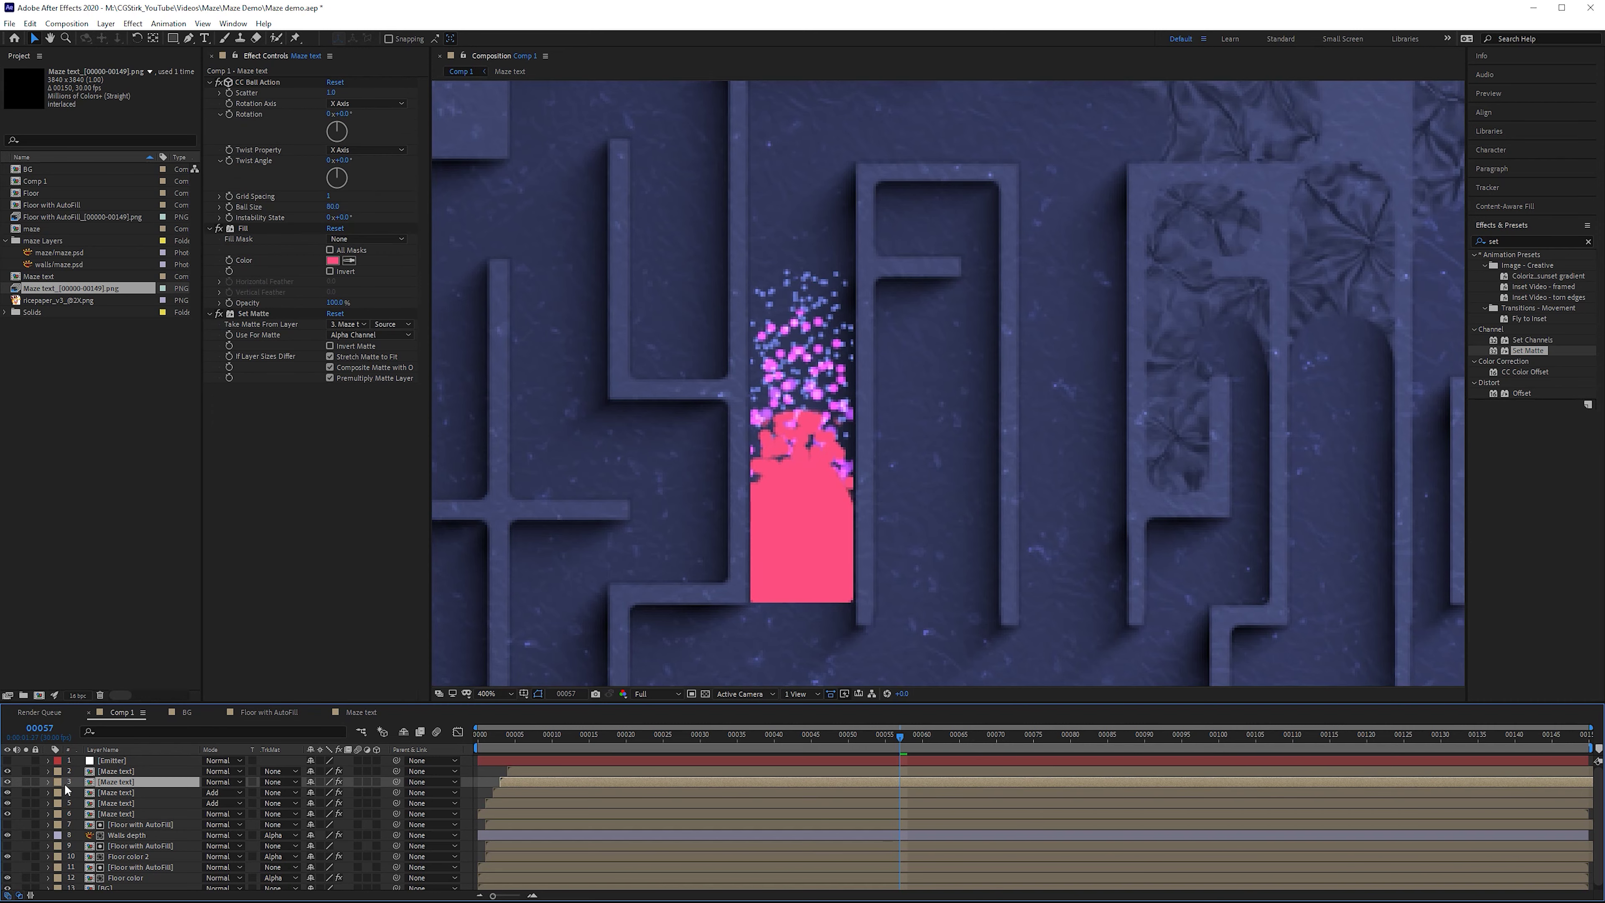
pyautogui.click(7, 782)
pyautogui.click(7, 782)
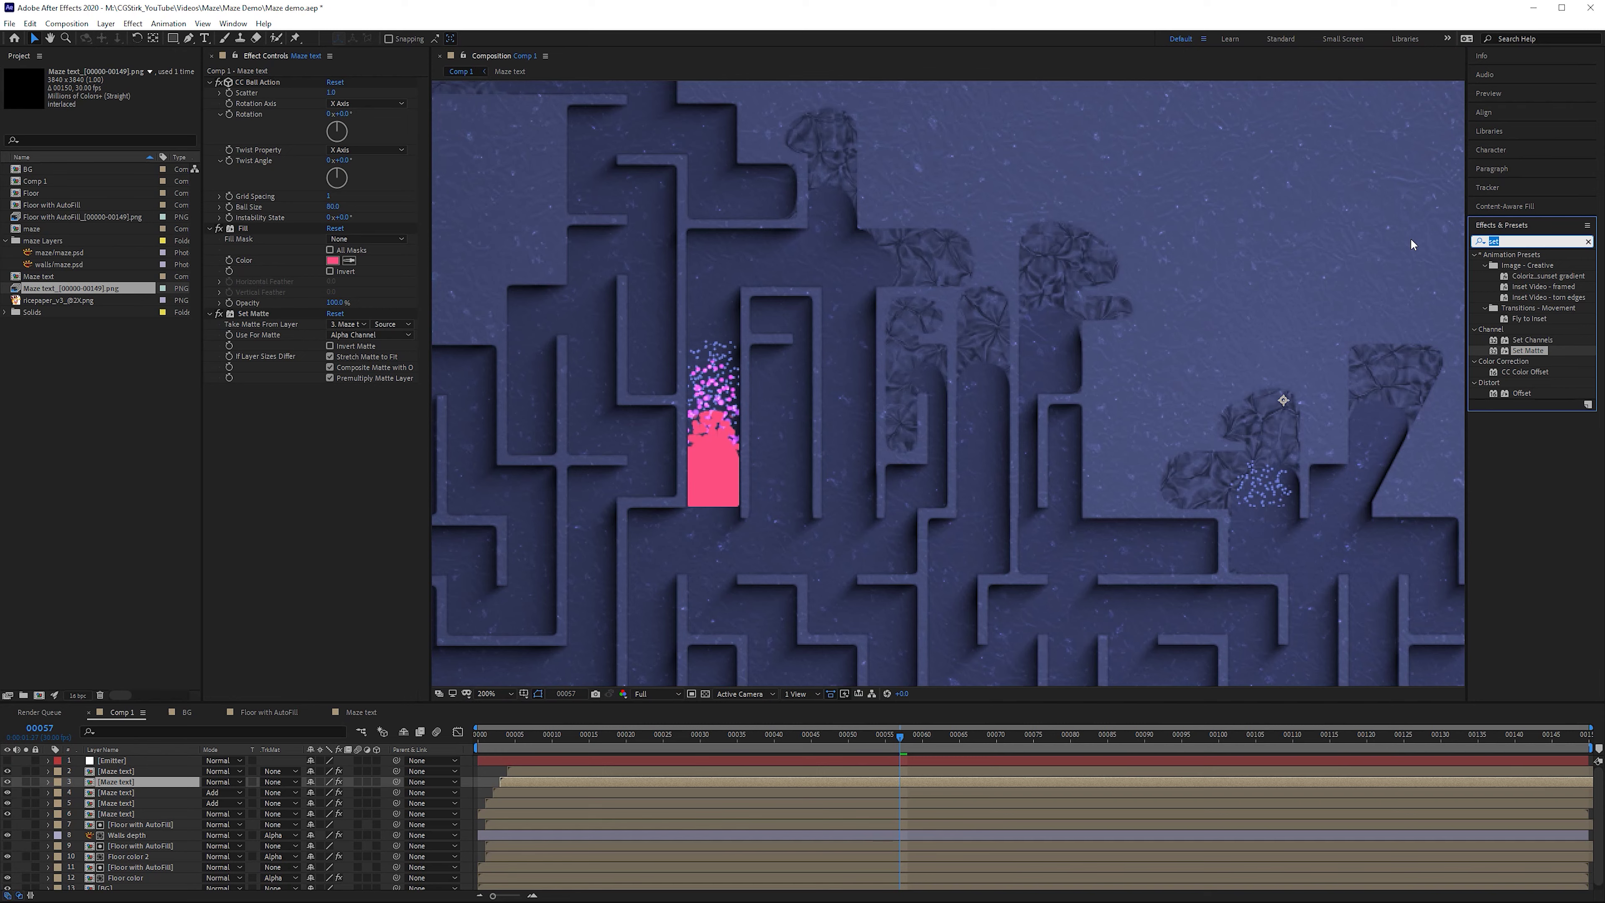
# - Search the effects for "glow" and apply the Stylize Glow effect to the blue Maze text layer 6
pyautogui.write('glow')
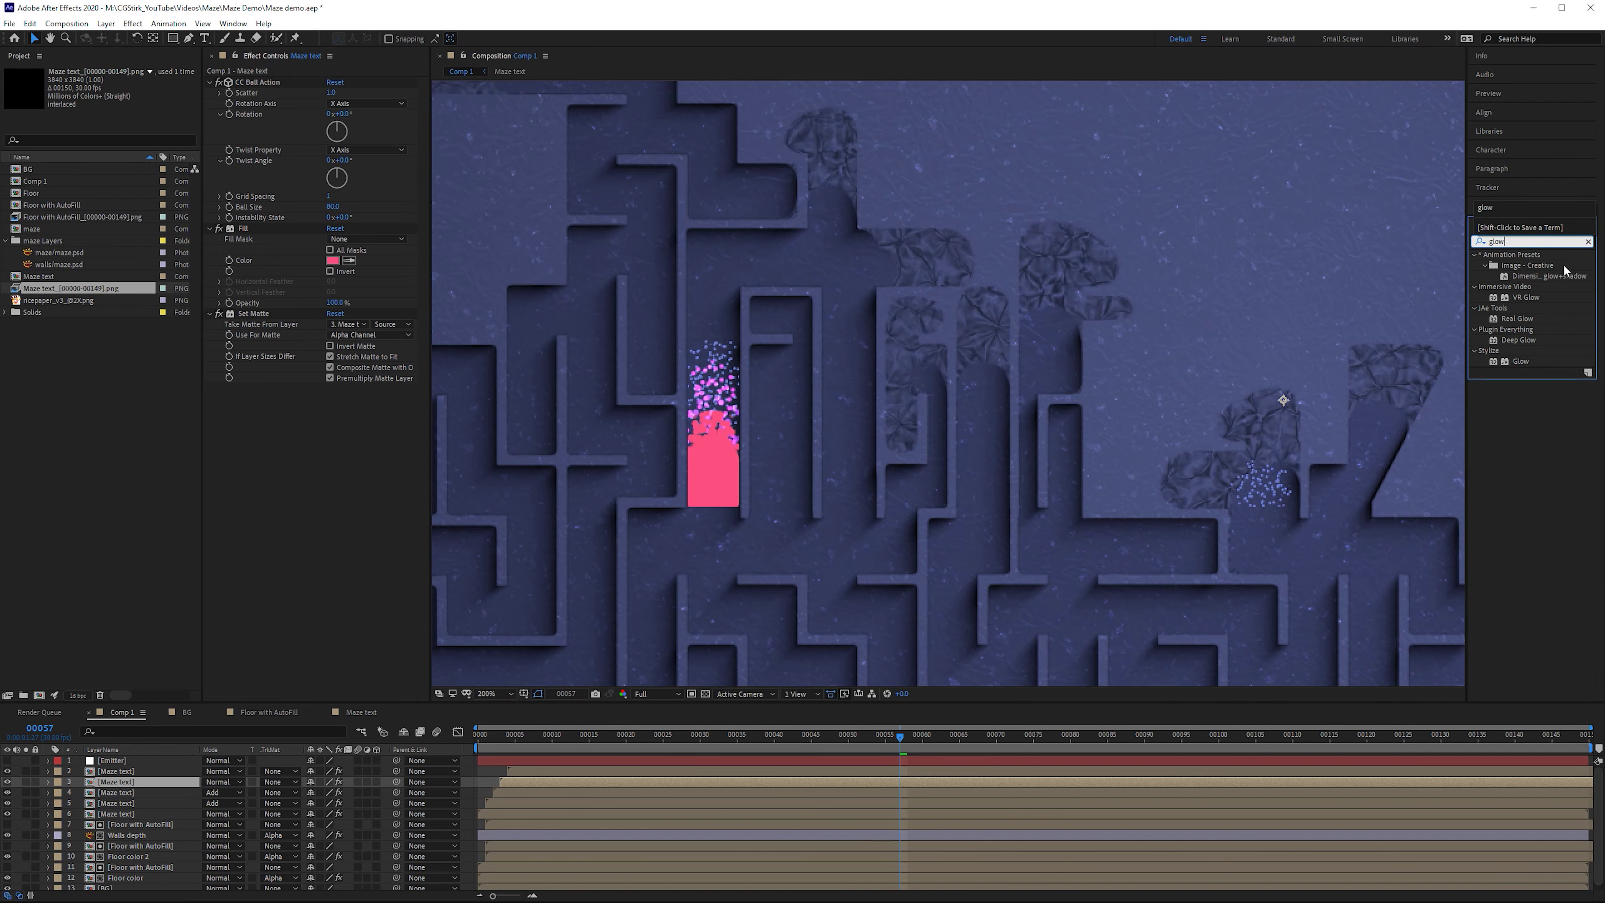
pyautogui.moveTo(1521, 366); pyautogui.dragTo(316, 443)
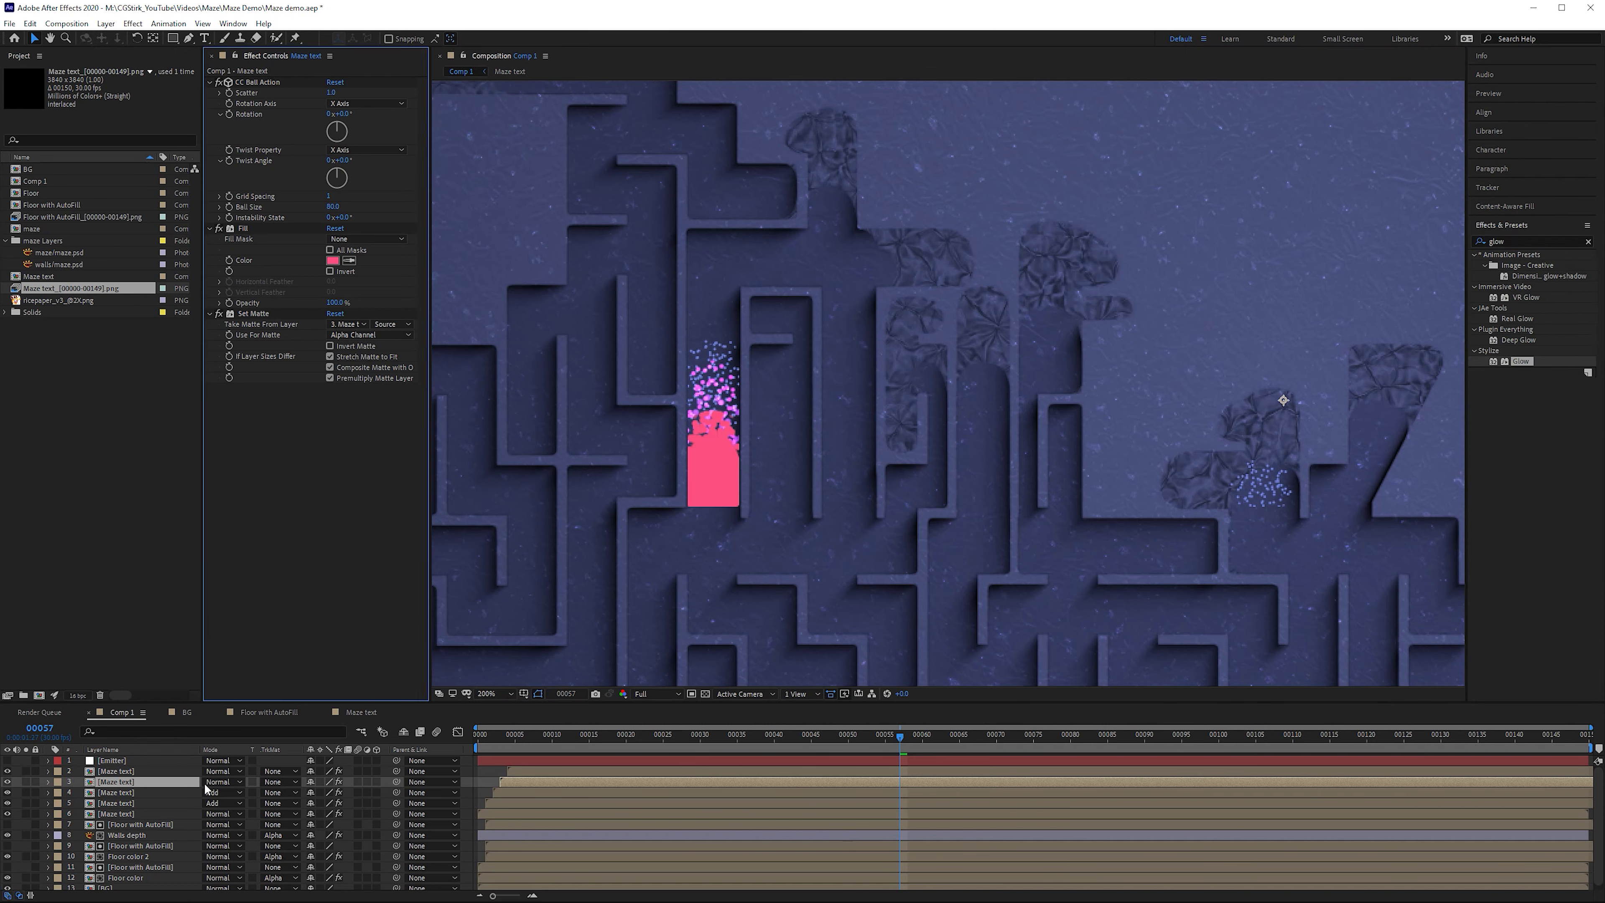
pyautogui.click(138, 815)
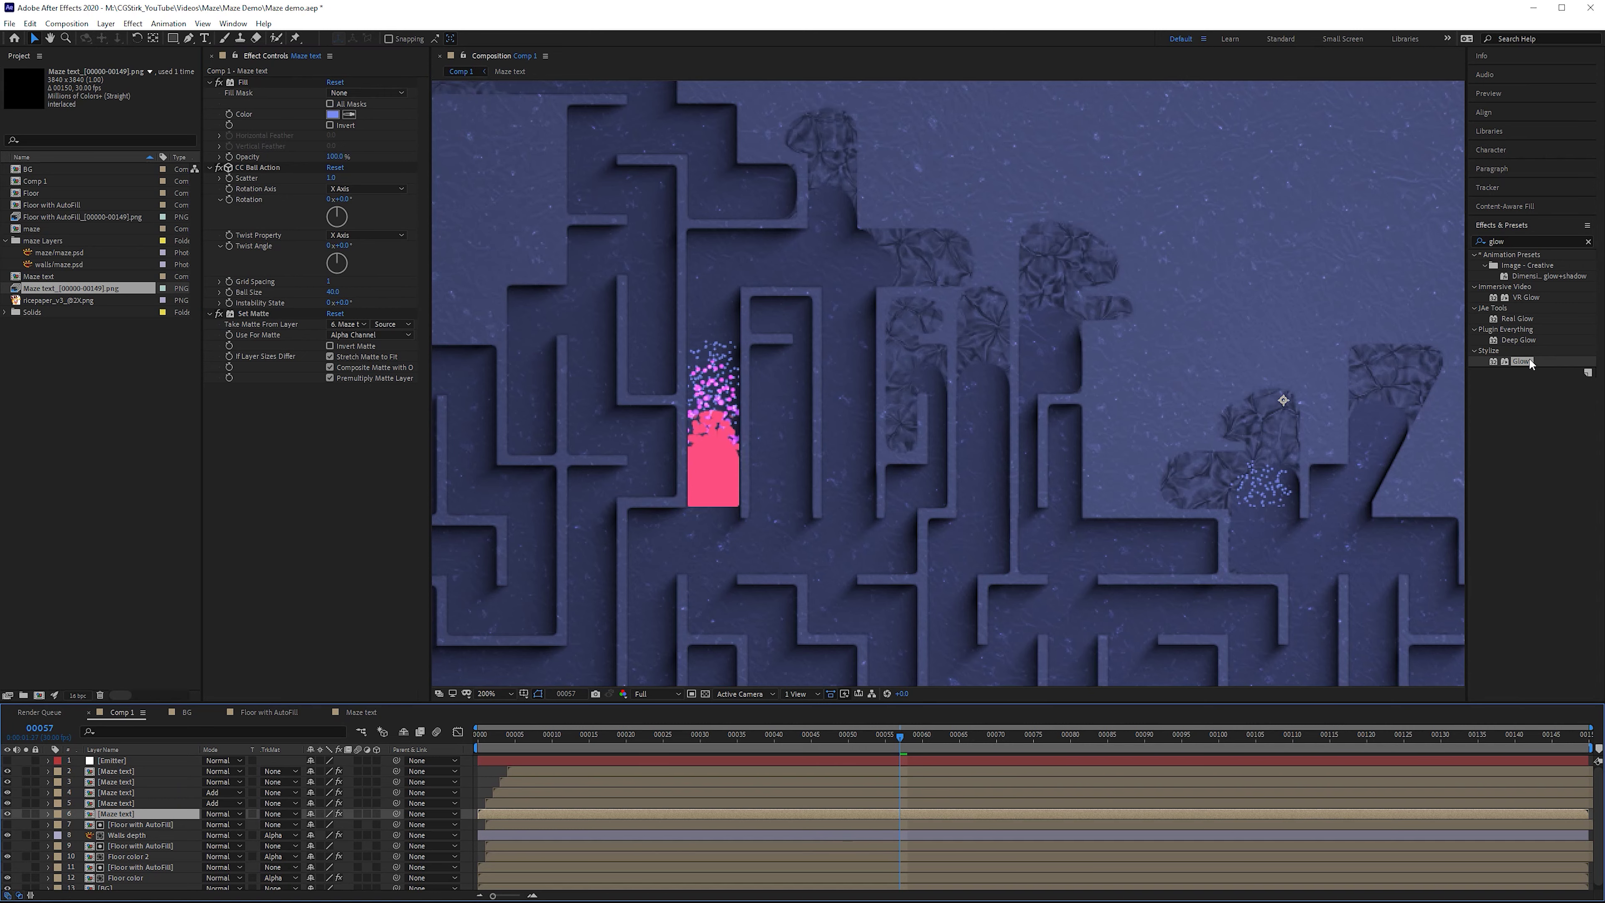
pyautogui.moveTo(1523, 361); pyautogui.dragTo(373, 420)
# - Lower the Glow Threshold on the blue Maze text layer to about 35%
pyautogui.scroll(3, 845, 371)
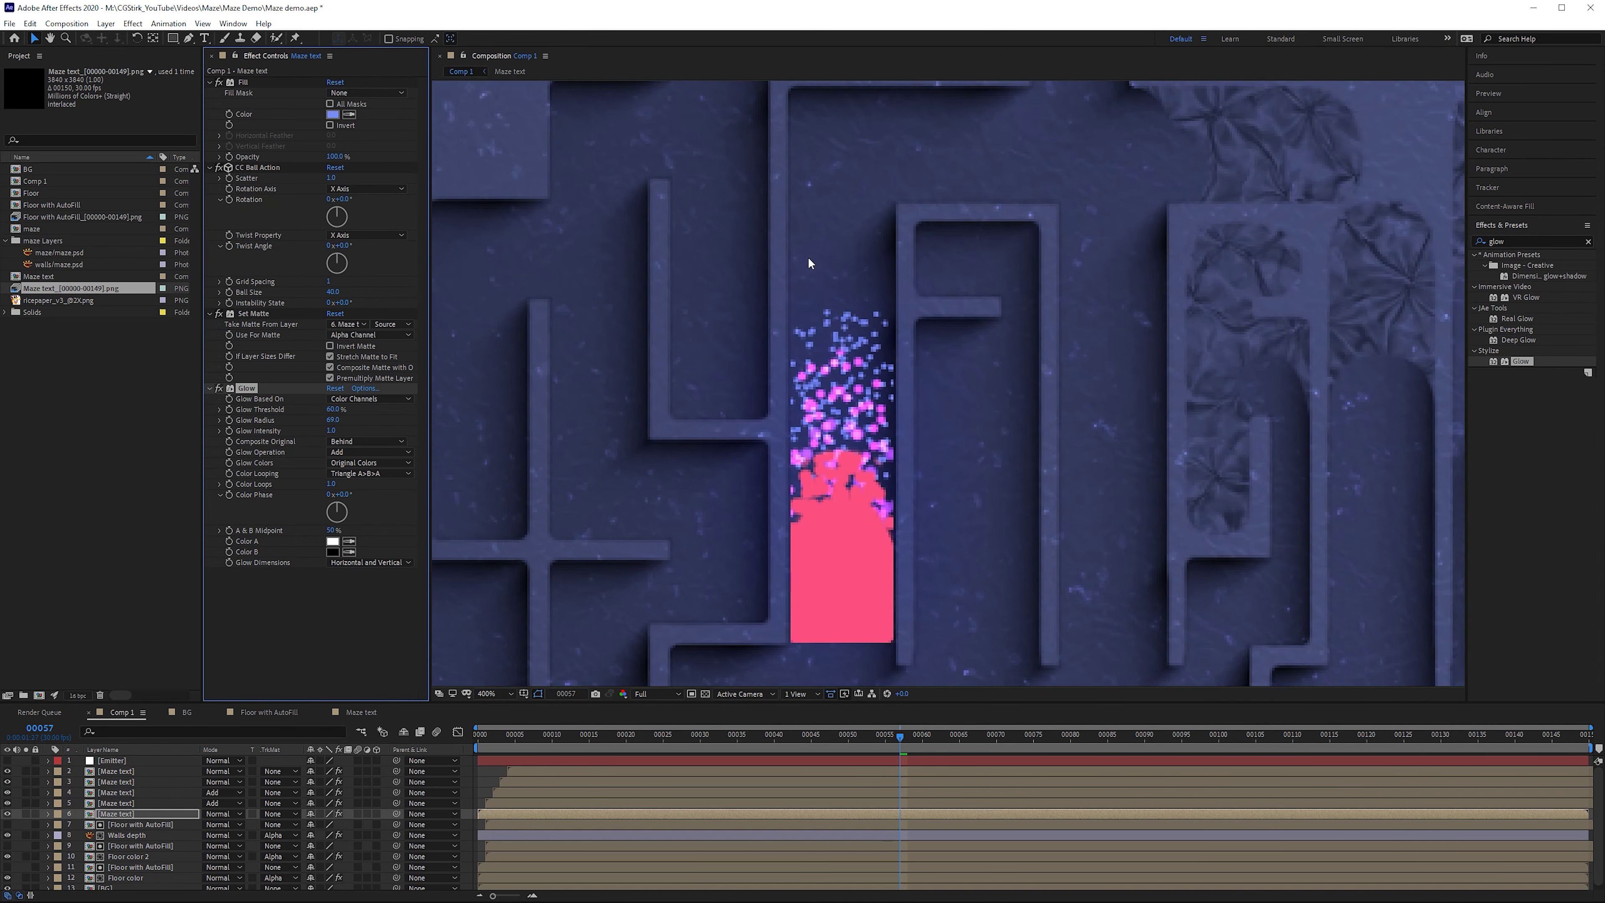
pyautogui.press('.')
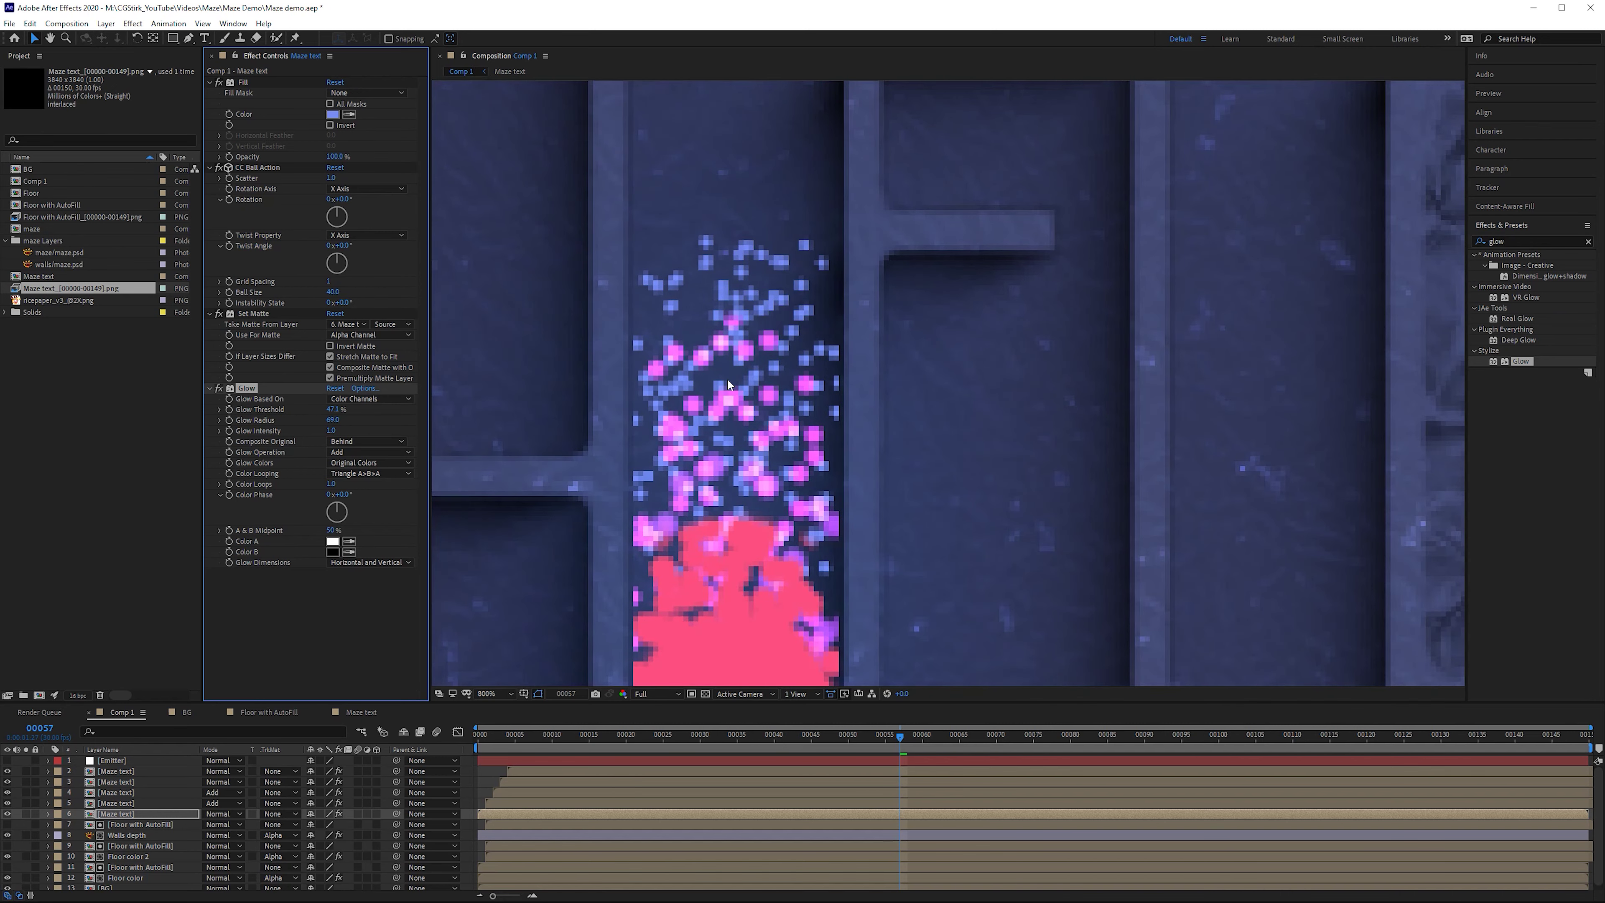
pyautogui.press(',')
pyautogui.moveTo(333, 409); pyautogui.dragTo(175, 599)
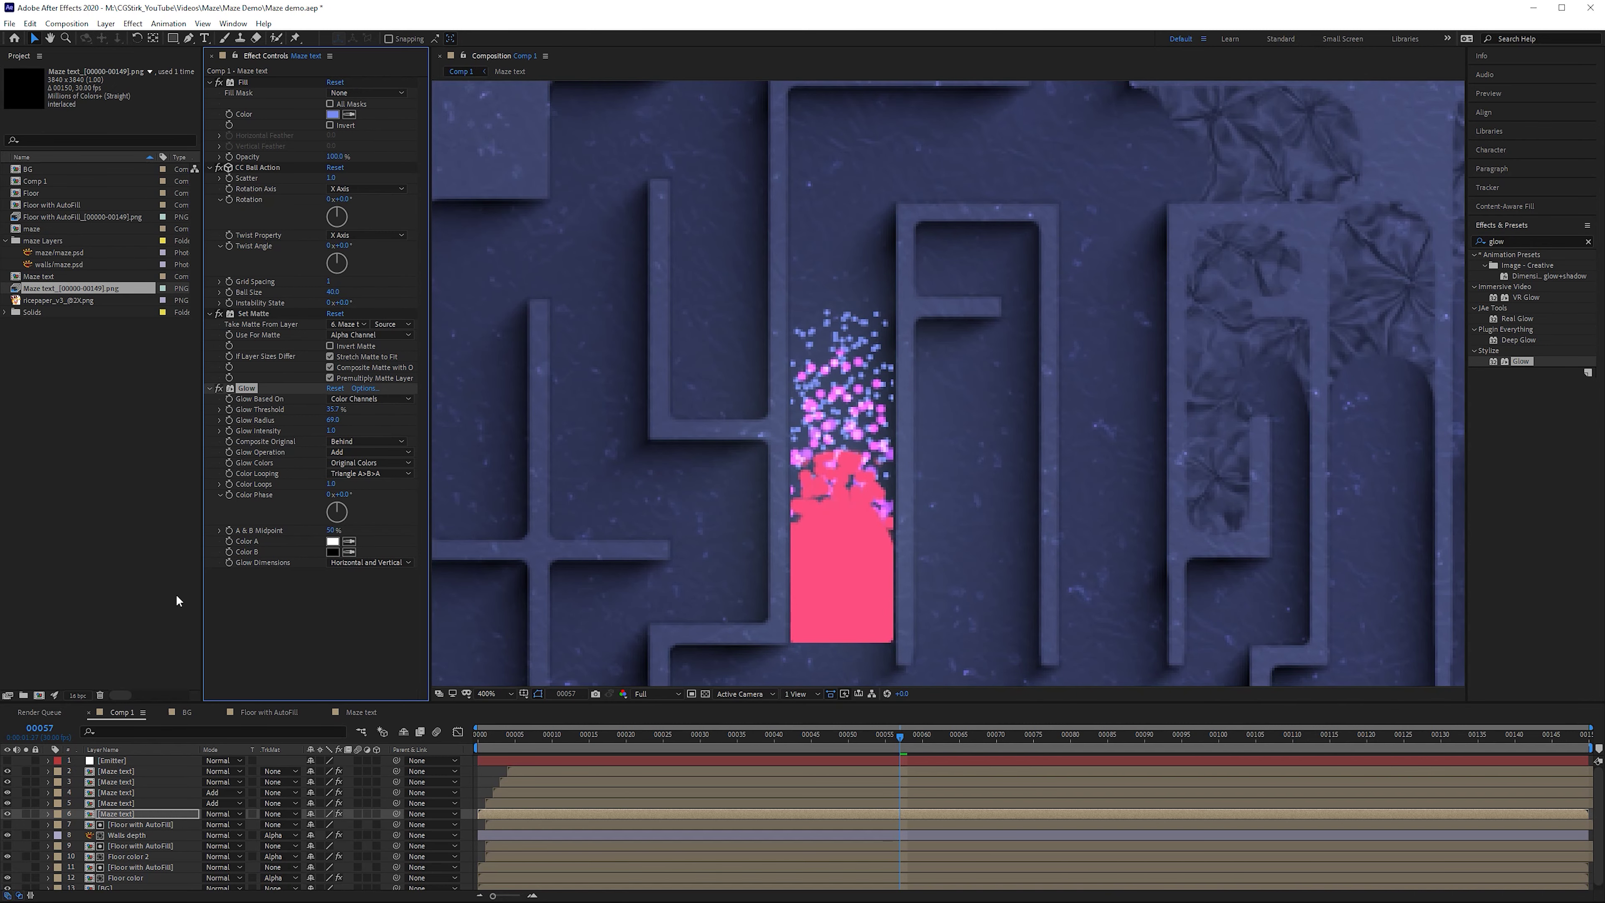
# - Try a Glow effect on the solid pink Maze text layer 2 and delete it
pyautogui.click(127, 770)
pyautogui.moveTo(1522, 365); pyautogui.dragTo(368, 419)
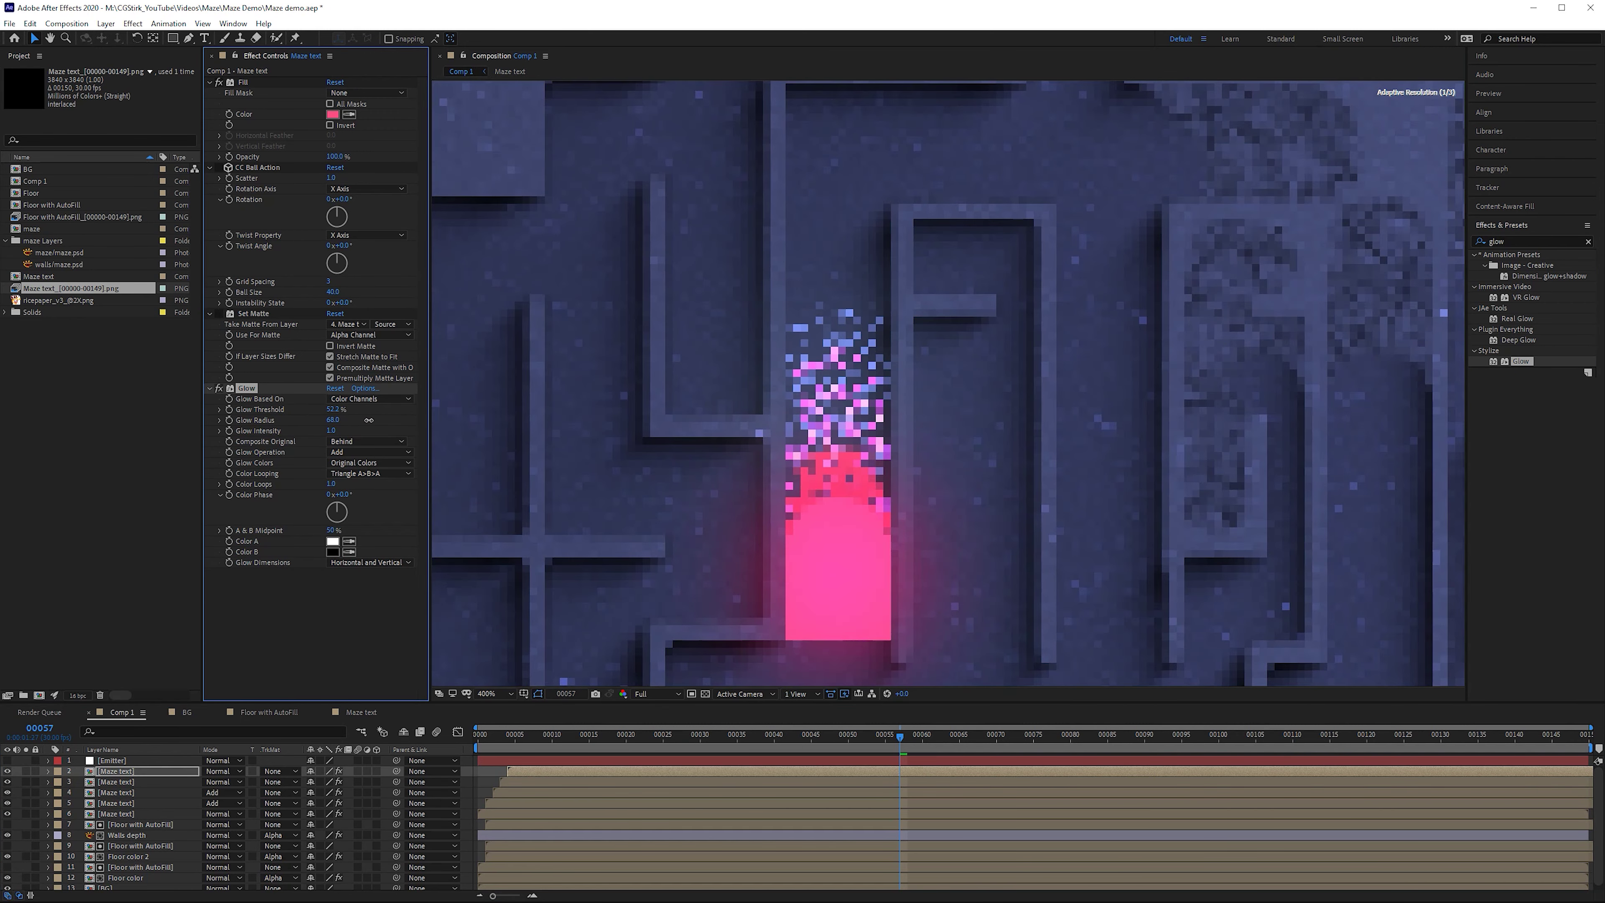
pyautogui.scroll(-3, 815, 490)
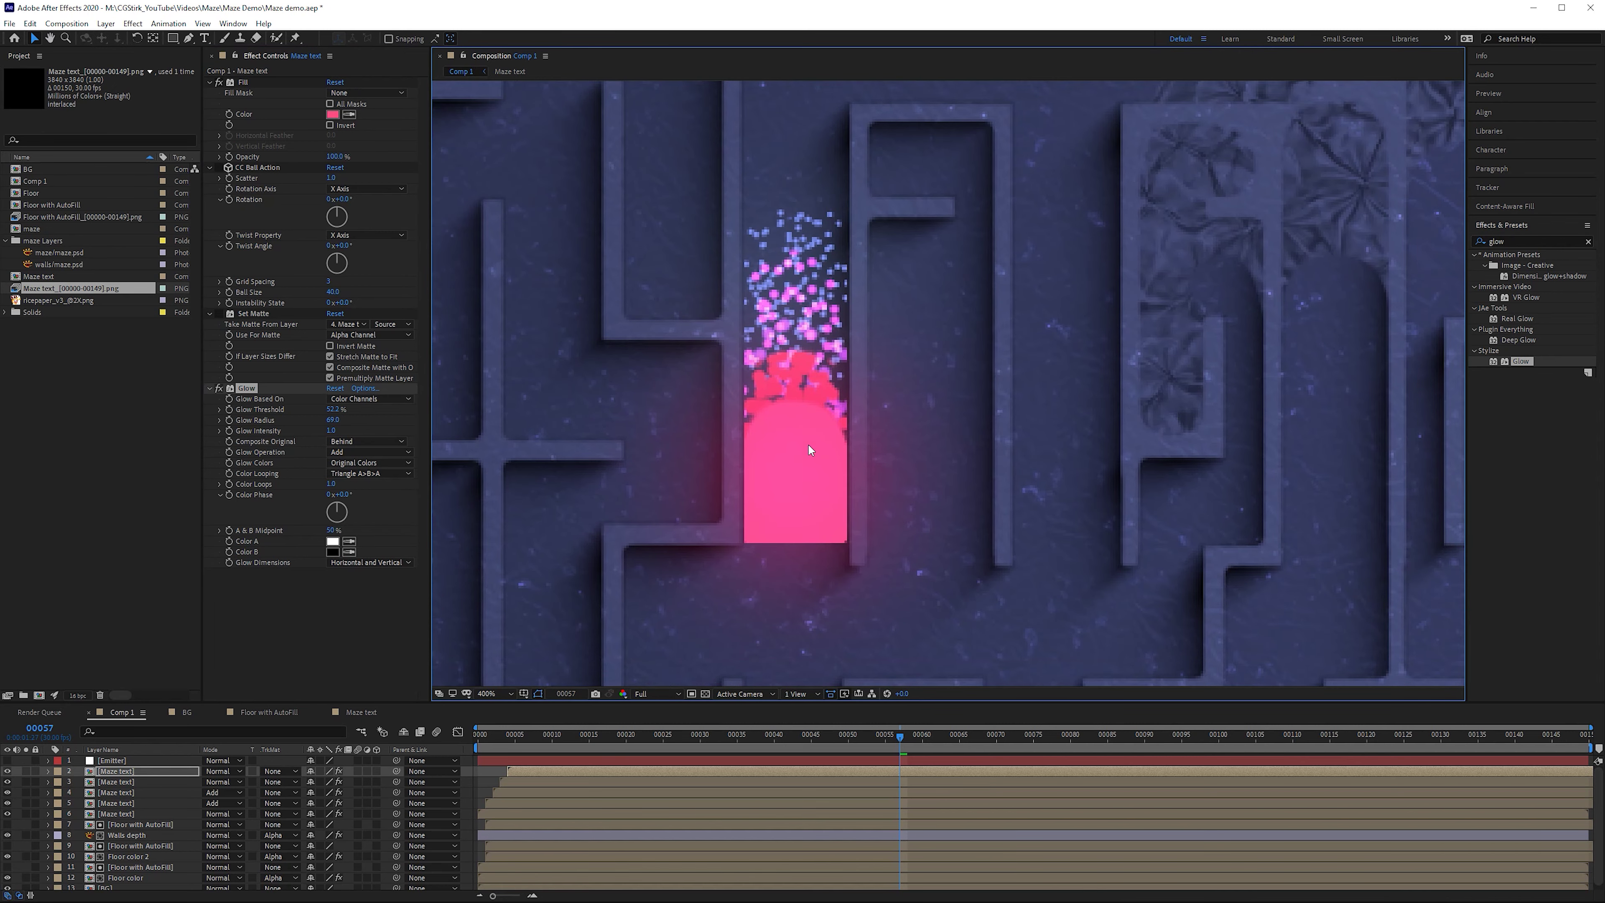
pyautogui.click(248, 387)
pyautogui.press('Delete')
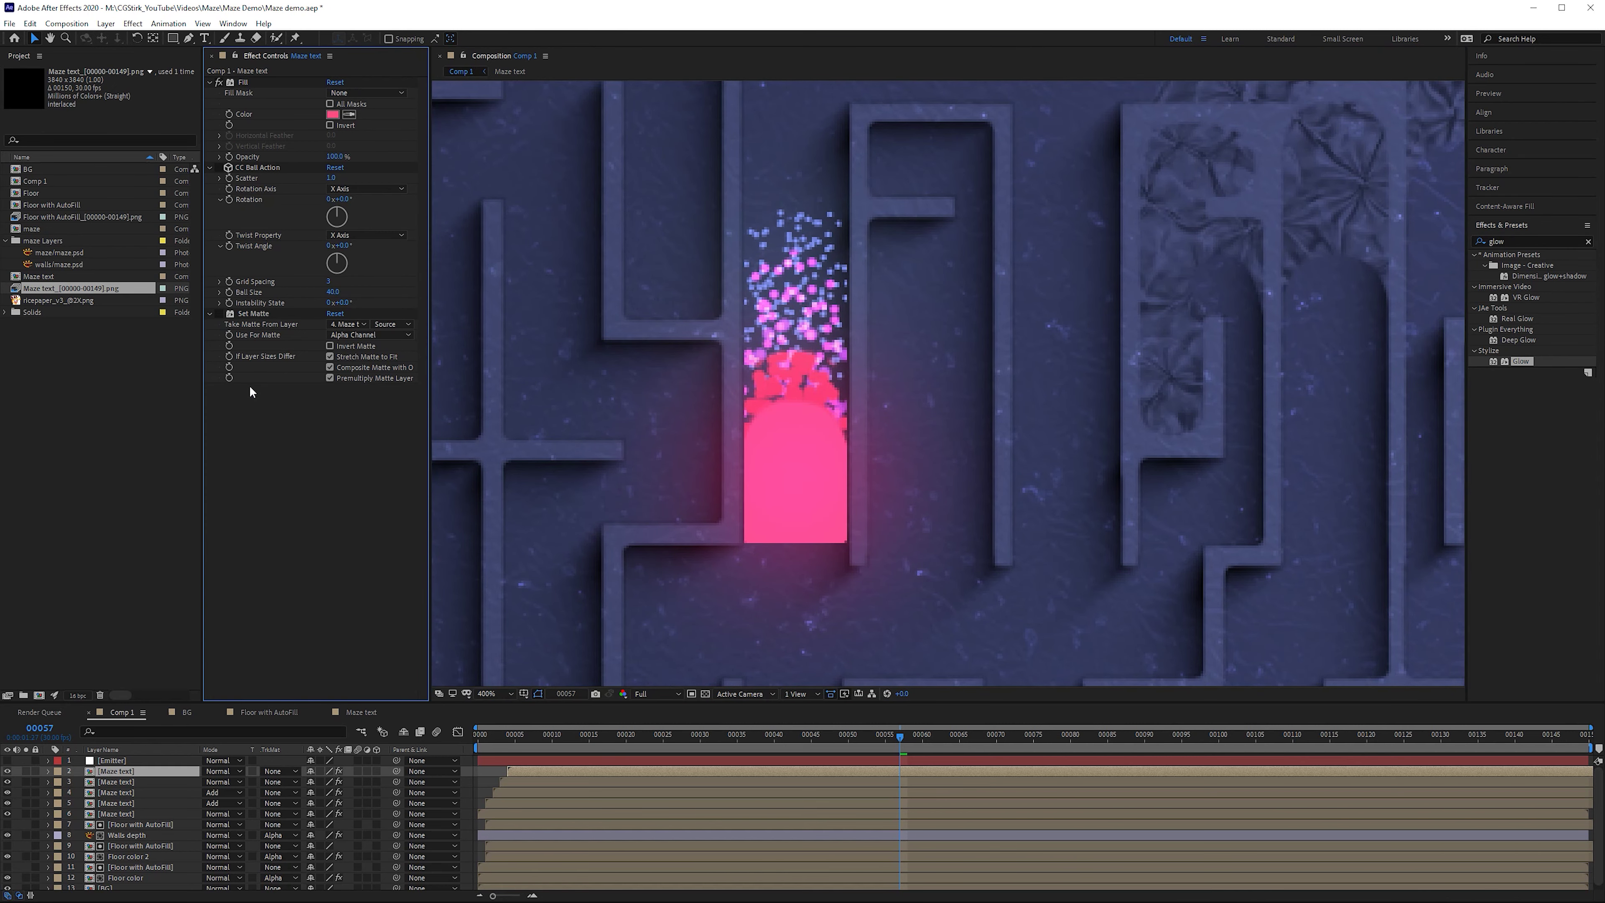
# - Replace the Glow effect on the blue Maze text layer 6 with the Deep Glow effect
pyautogui.click(126, 814)
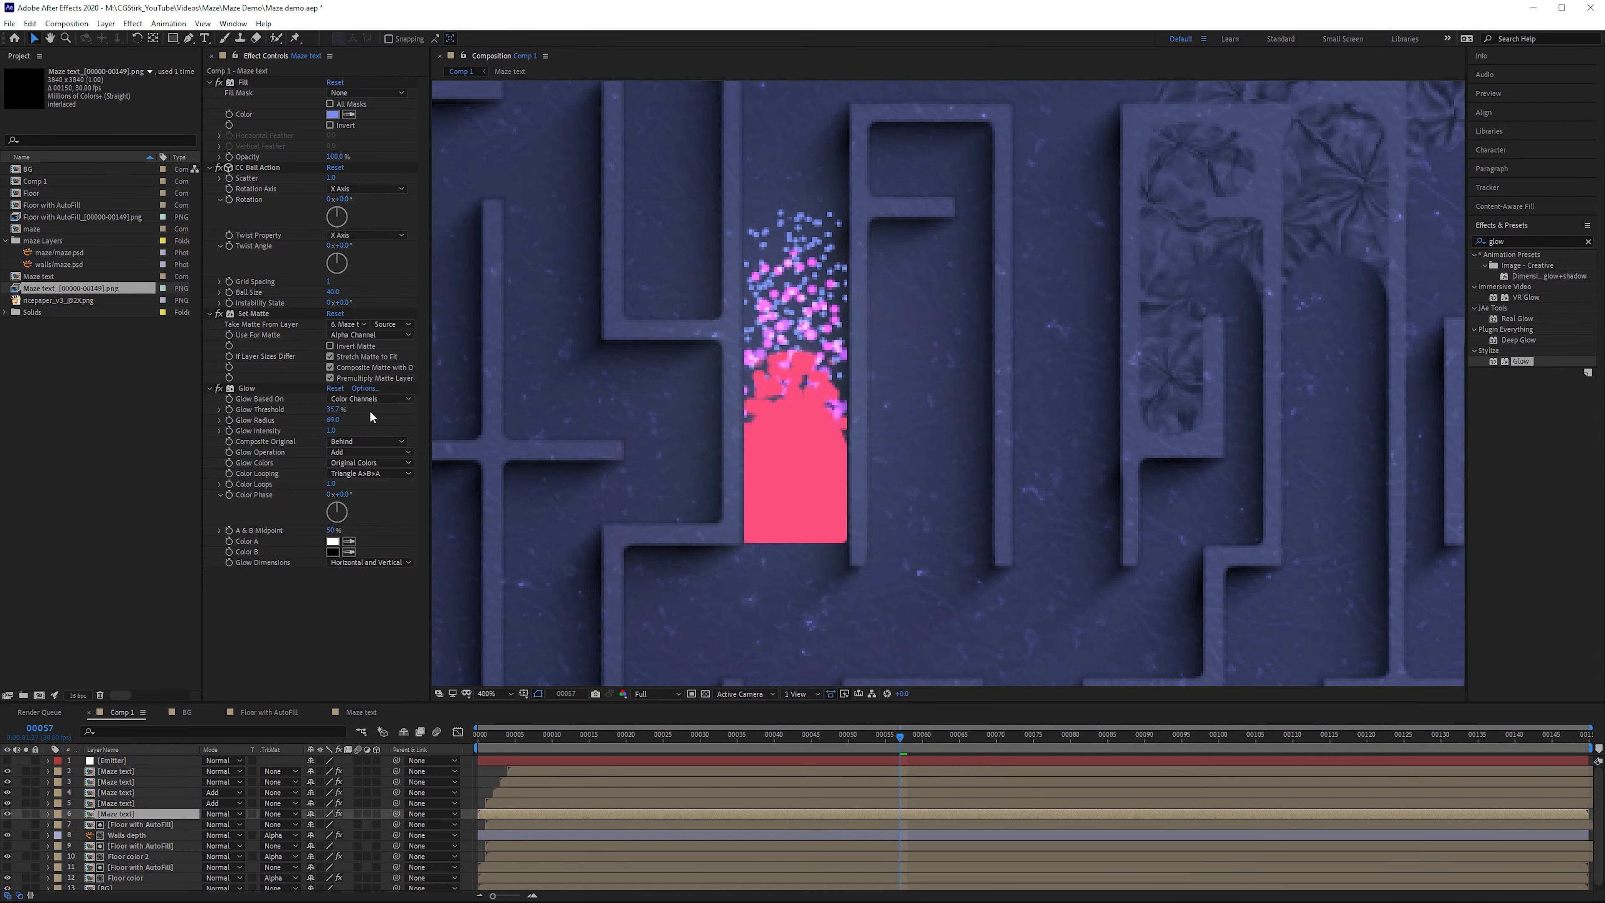
pyautogui.click(257, 387)
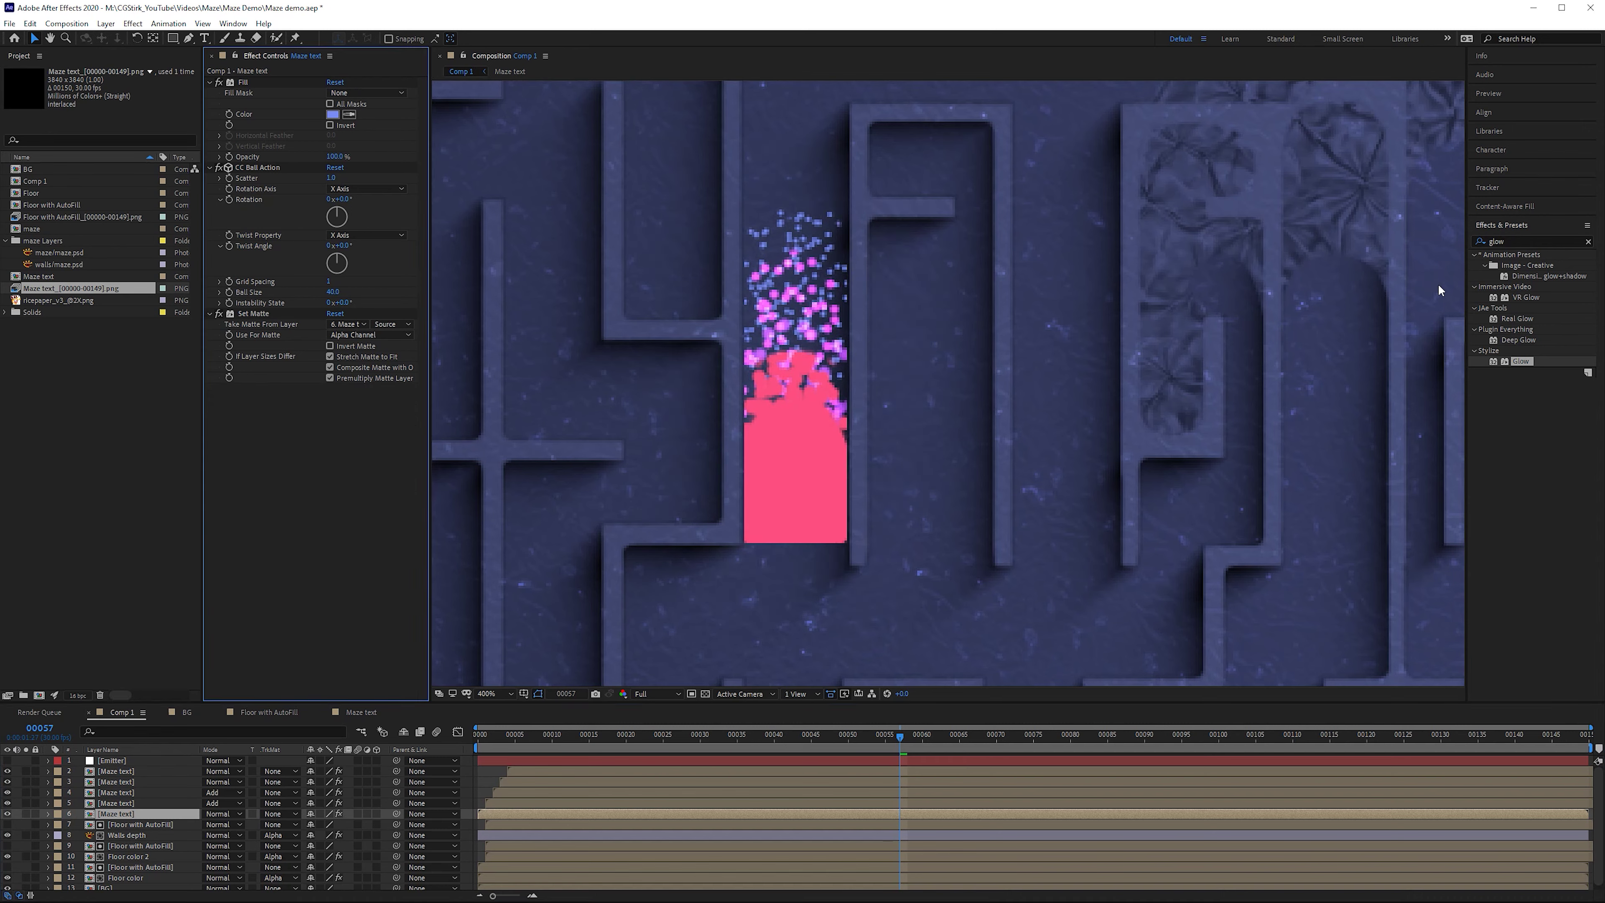
pyautogui.click(1516, 338)
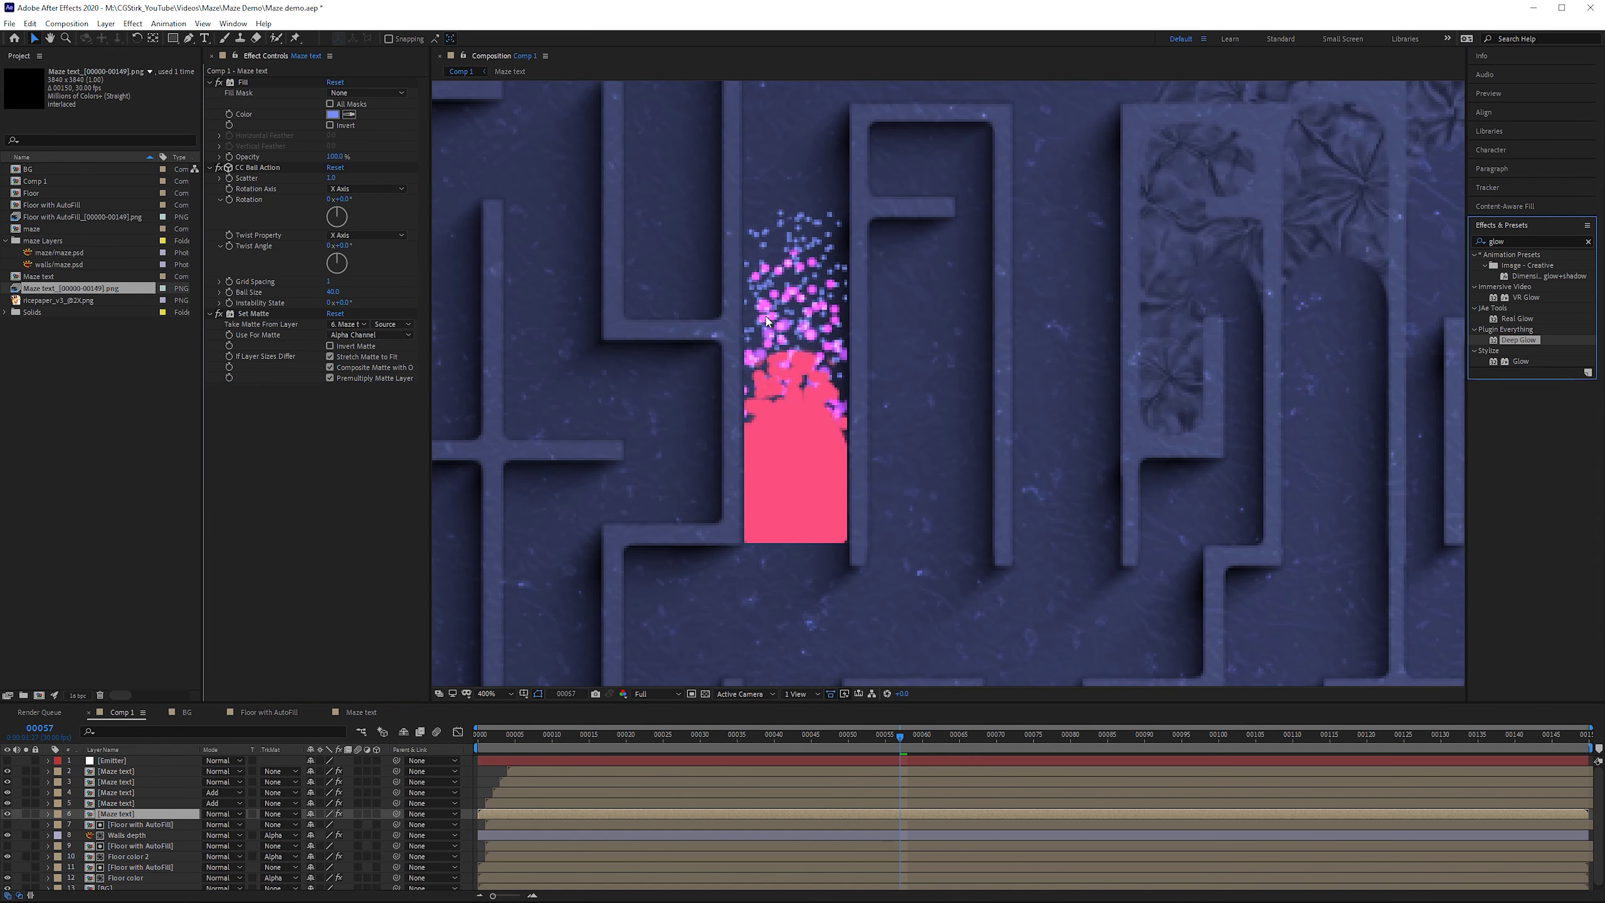
pyautogui.moveTo(768, 321); pyautogui.dragTo(774, 317)
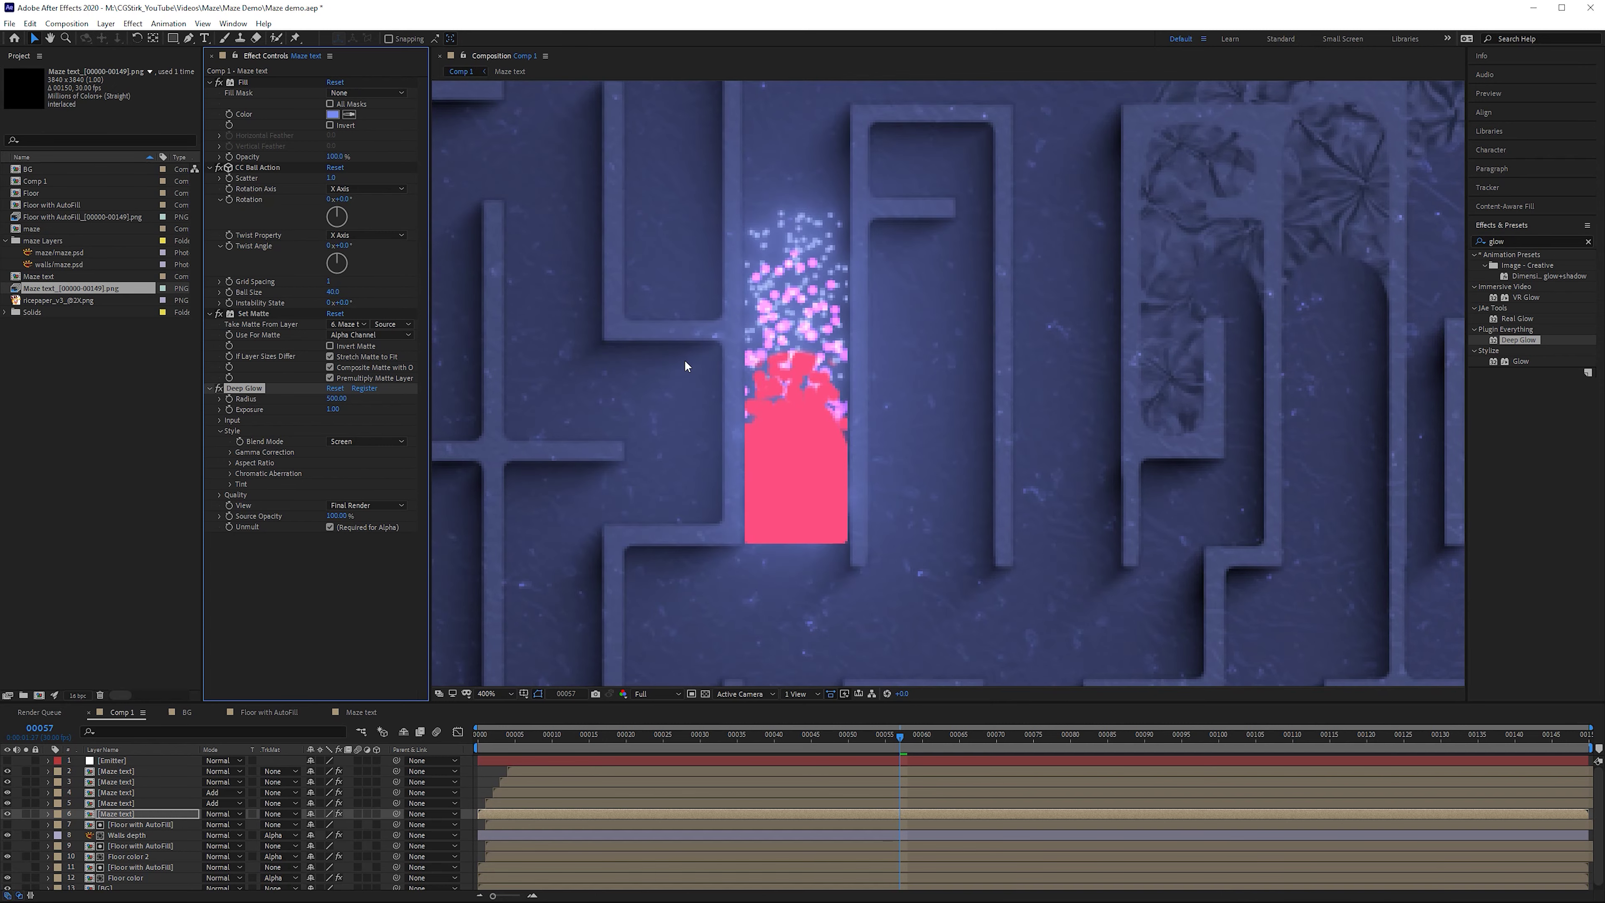
# - Set the blue layer's Deep Glow Radius to 250 and Exposure to 0.1, and compare the picture without the effect
pyautogui.click(336, 398)
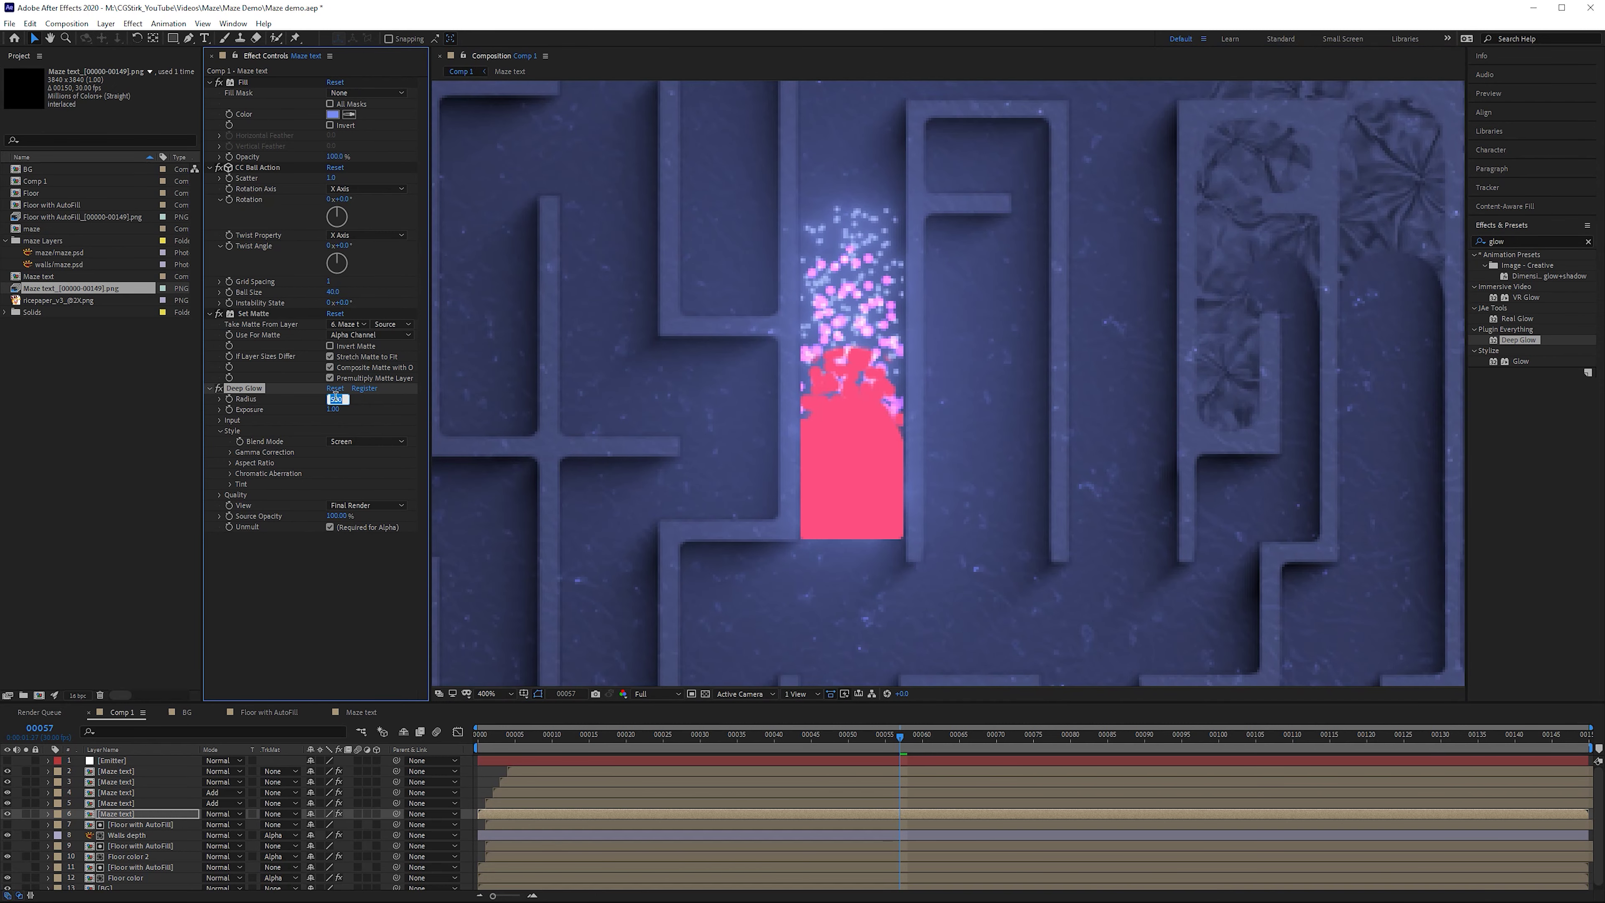
pyautogui.write('250')
pyautogui.click(333, 409)
pyautogui.write('0.1')
pyautogui.press('Return')
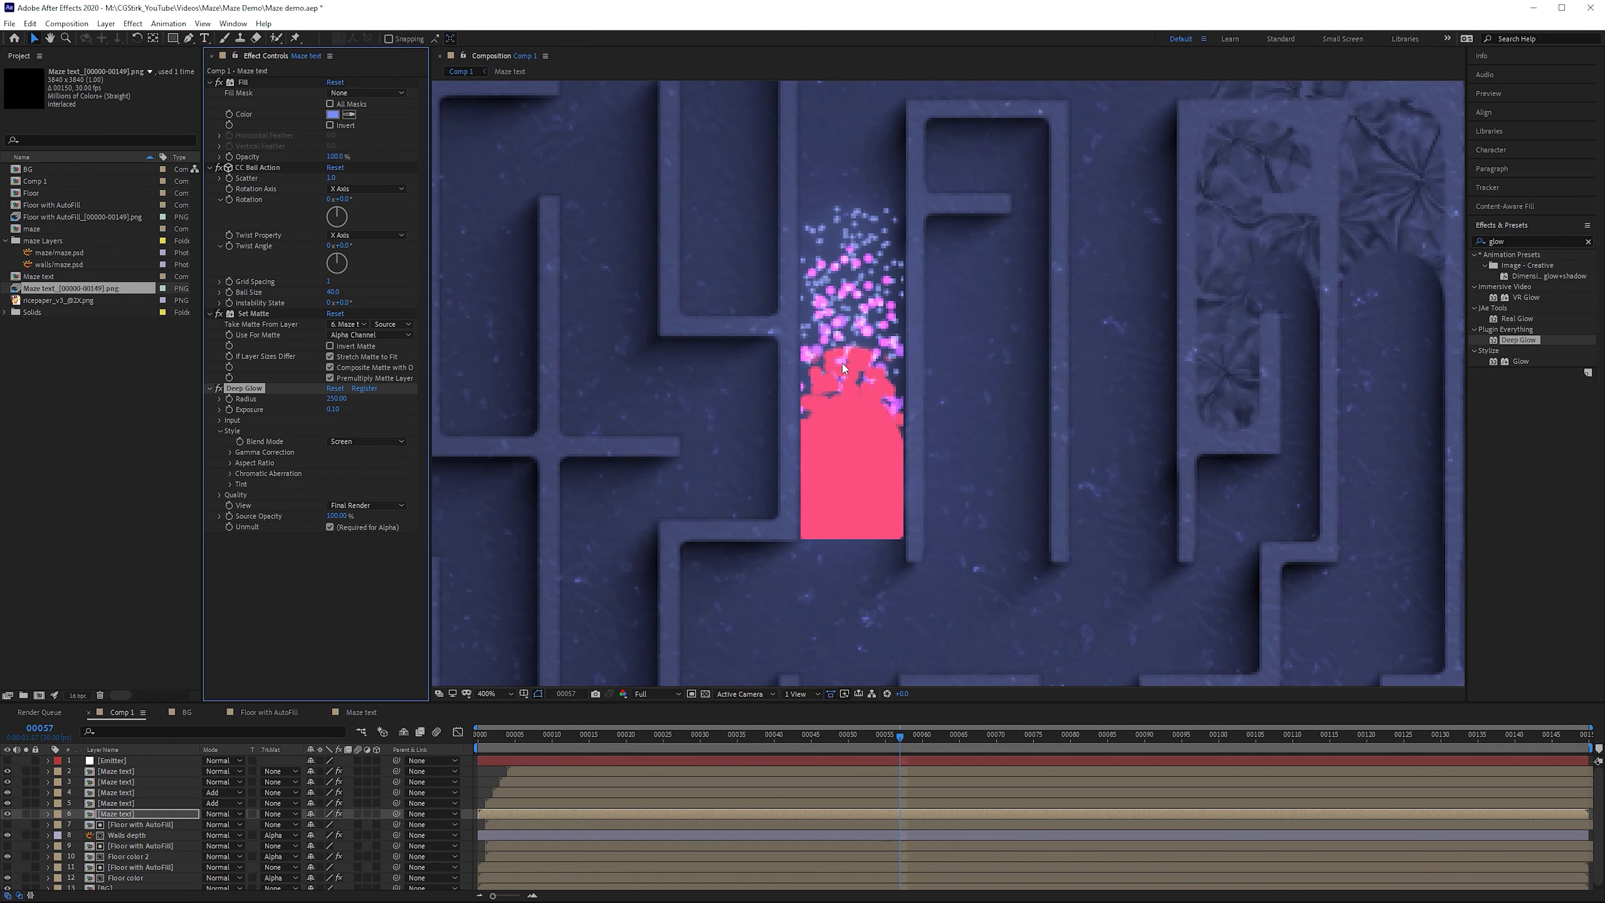
pyautogui.click(219, 390)
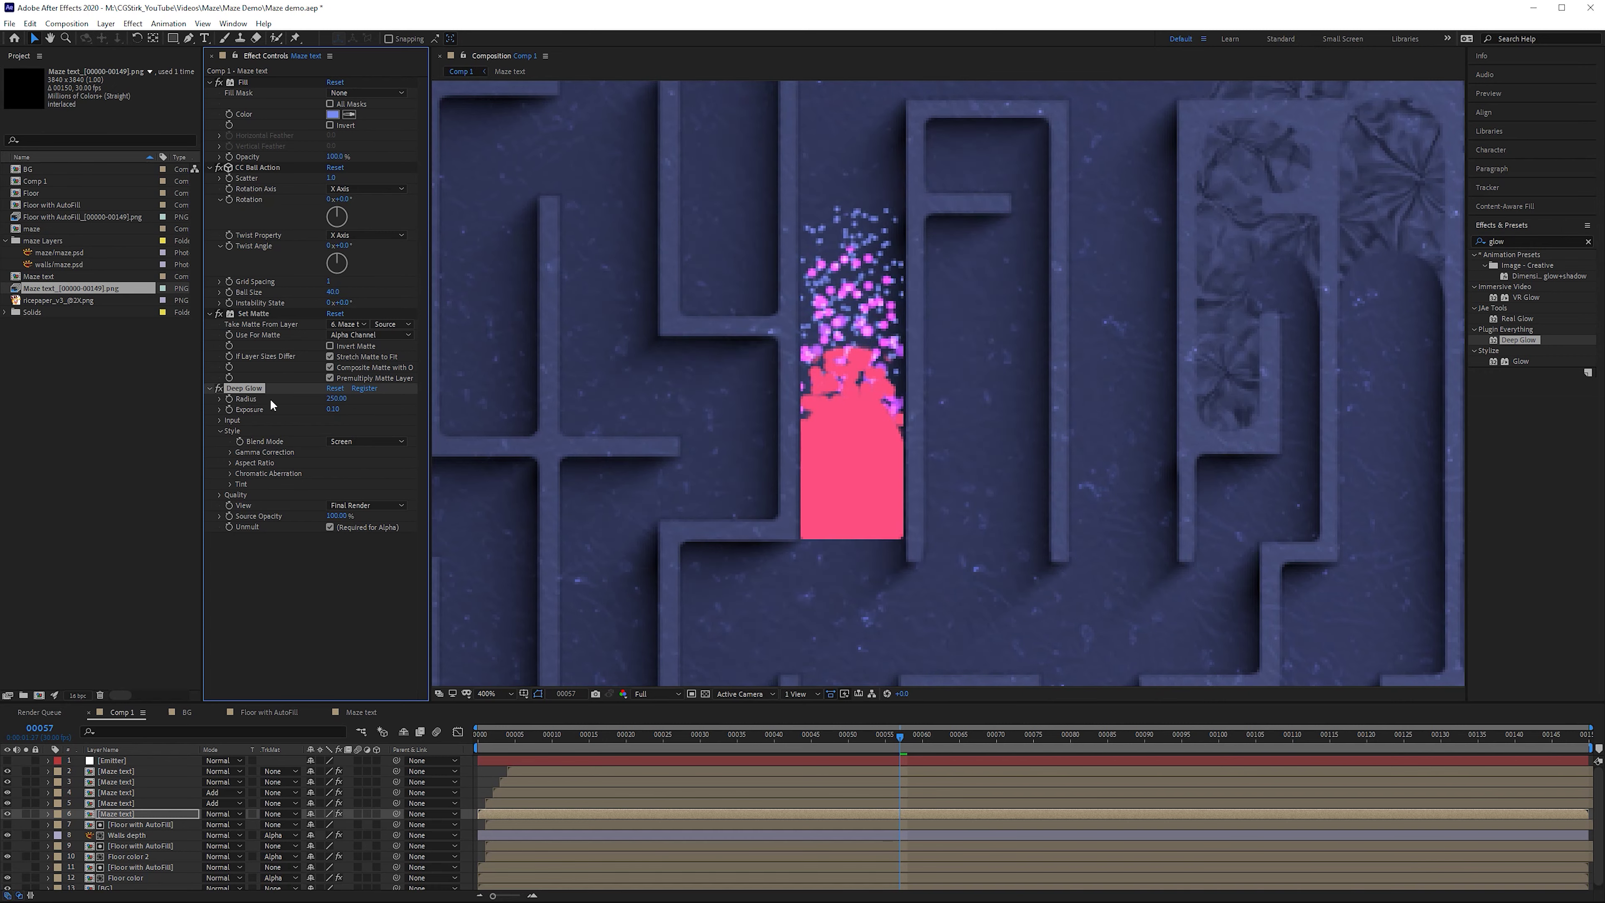
# - Copy the Deep Glow effect with its settings to Maze text layers 5, 4, 3 and 2
pyautogui.click(132, 804)
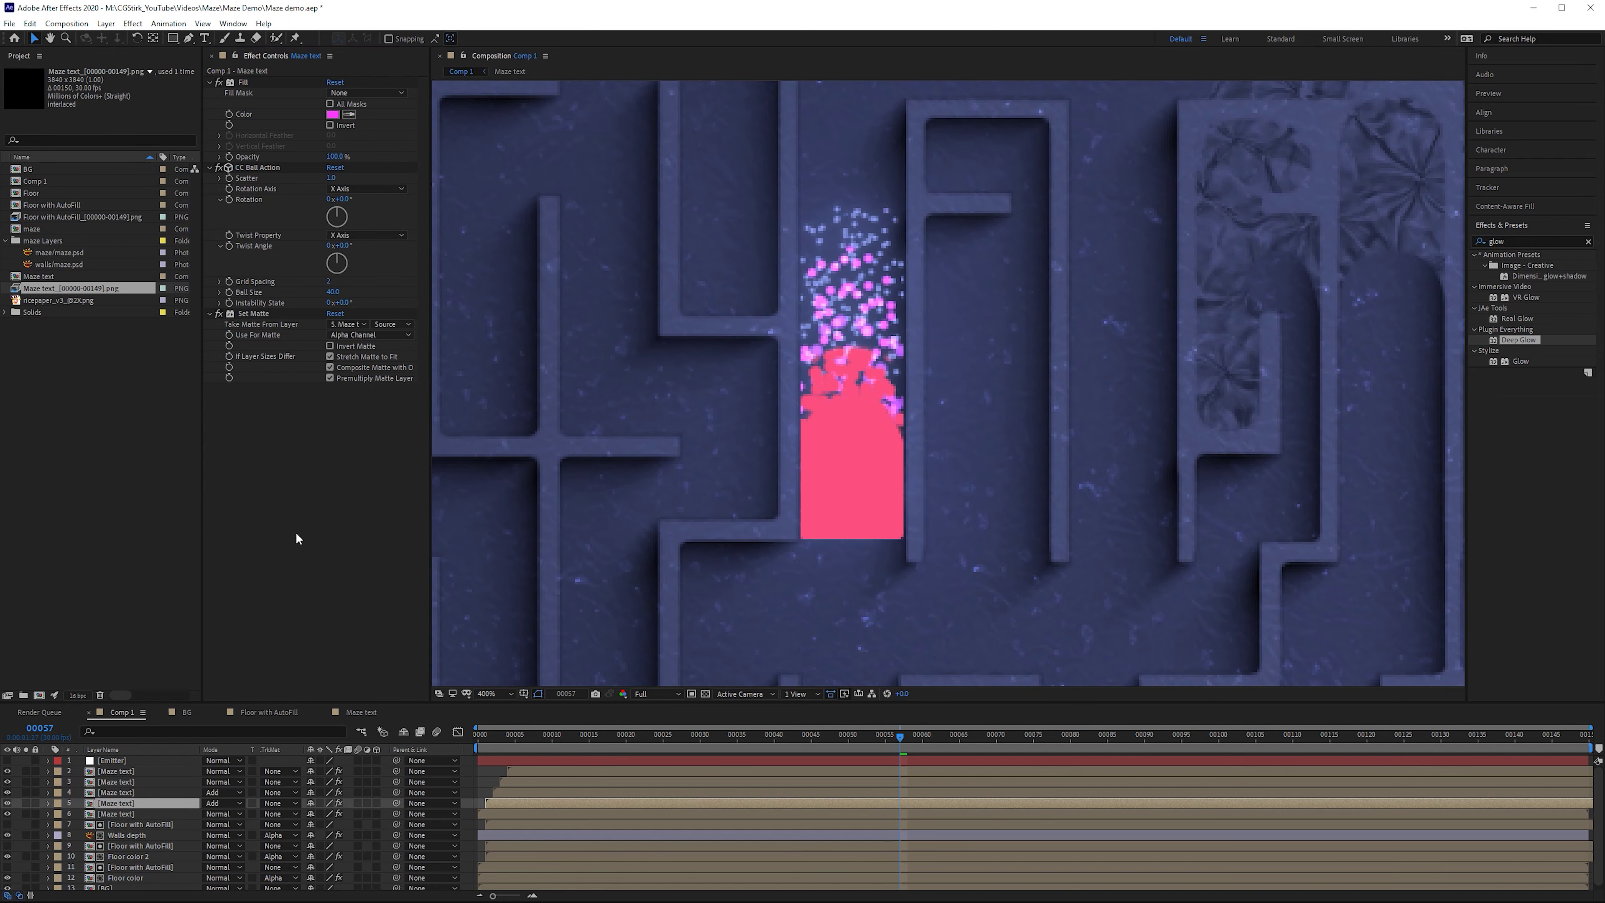
pyautogui.click(130, 795)
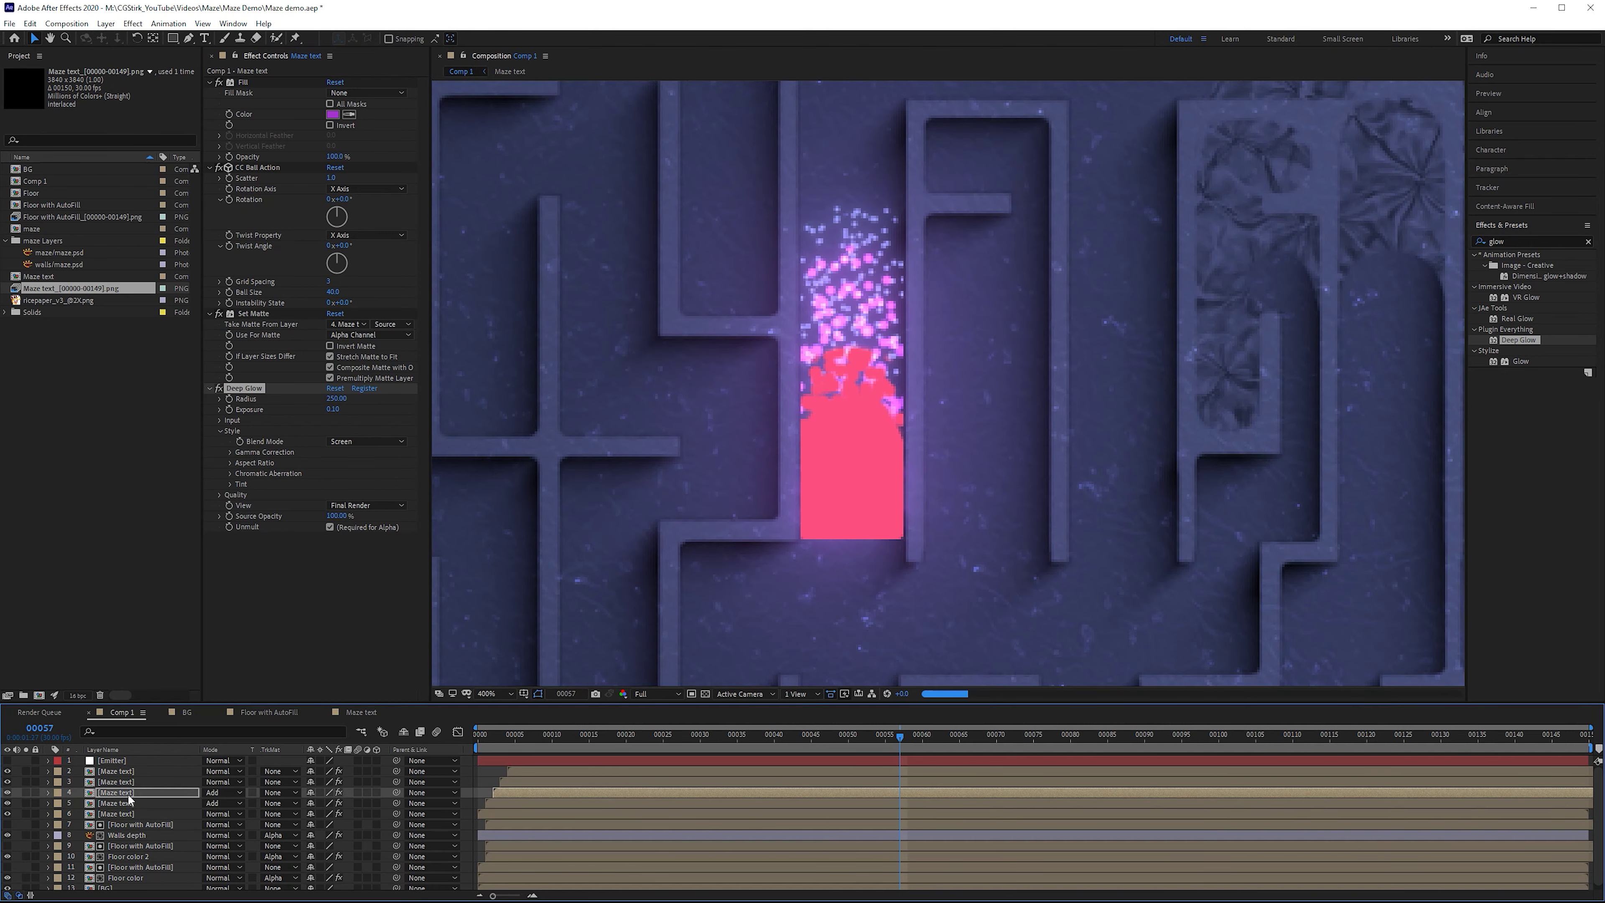
pyautogui.click(134, 782)
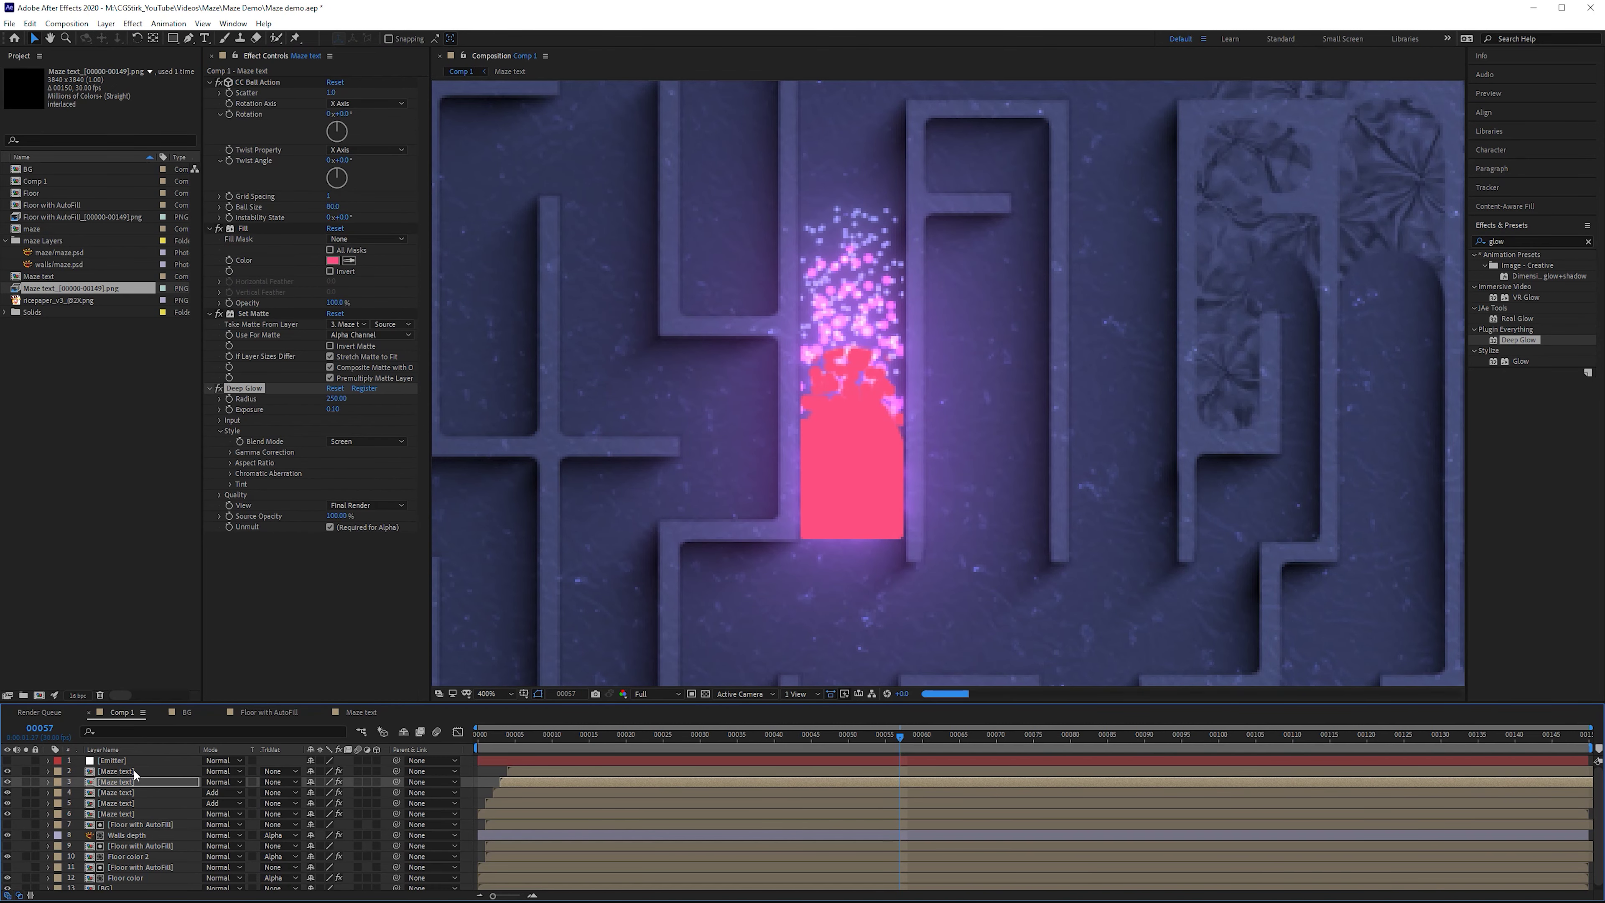
pyautogui.click(132, 768)
# - Start the work area at frame 51 and preview the glowing text reveal across the maze, ending at frame 71
pyautogui.scroll(-2, 995, 313)
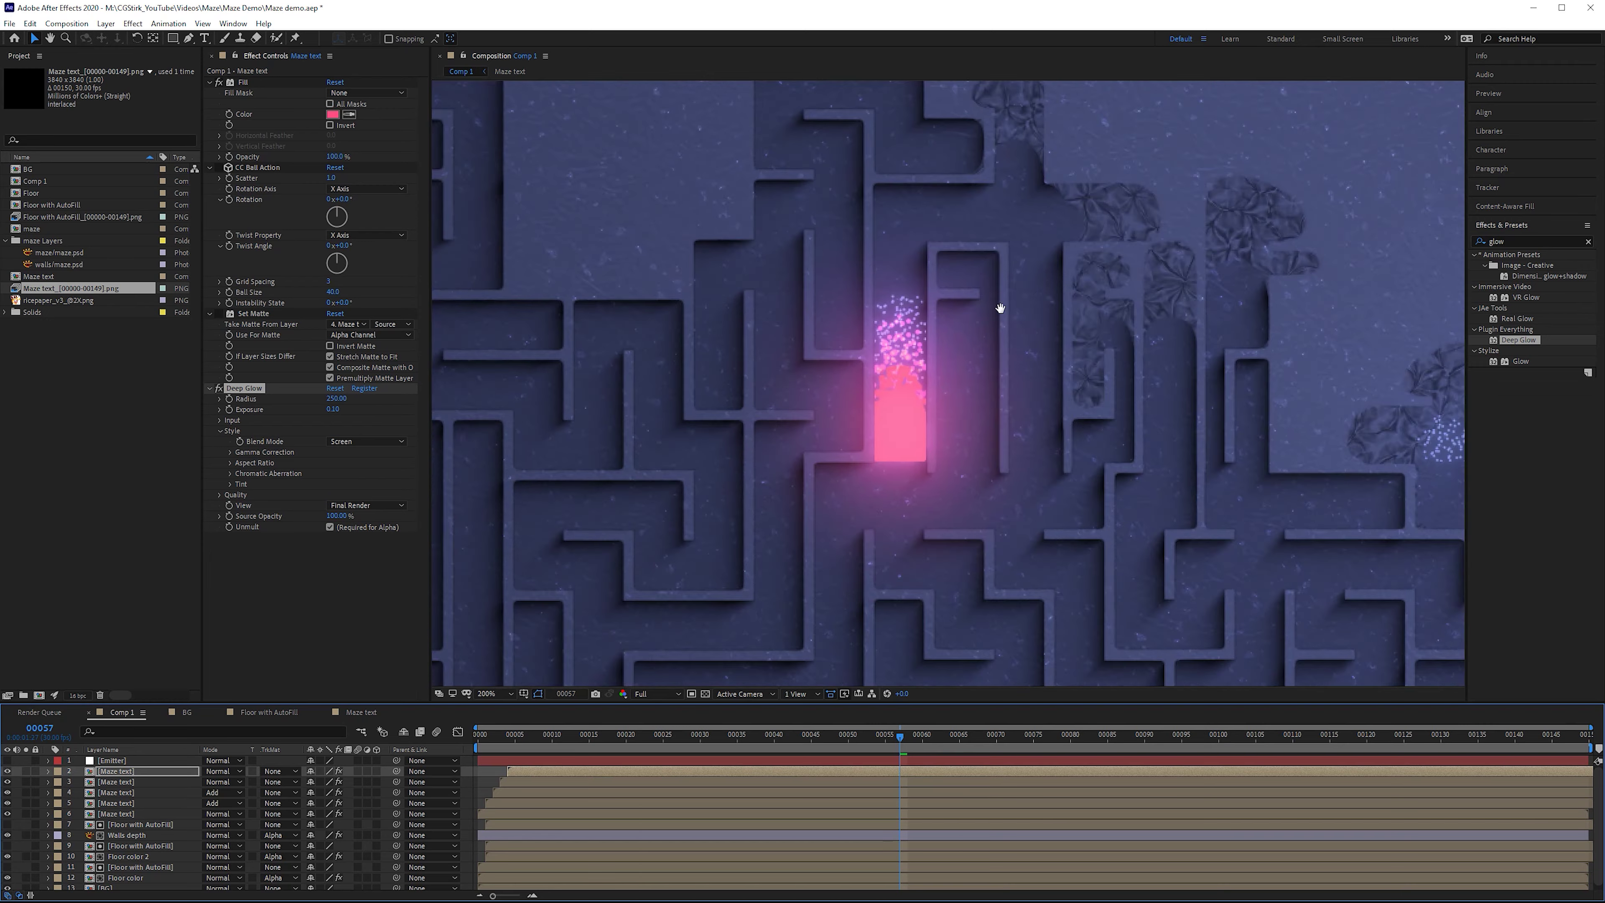
pyautogui.scroll(-1, 902, 522)
pyautogui.click(856, 736)
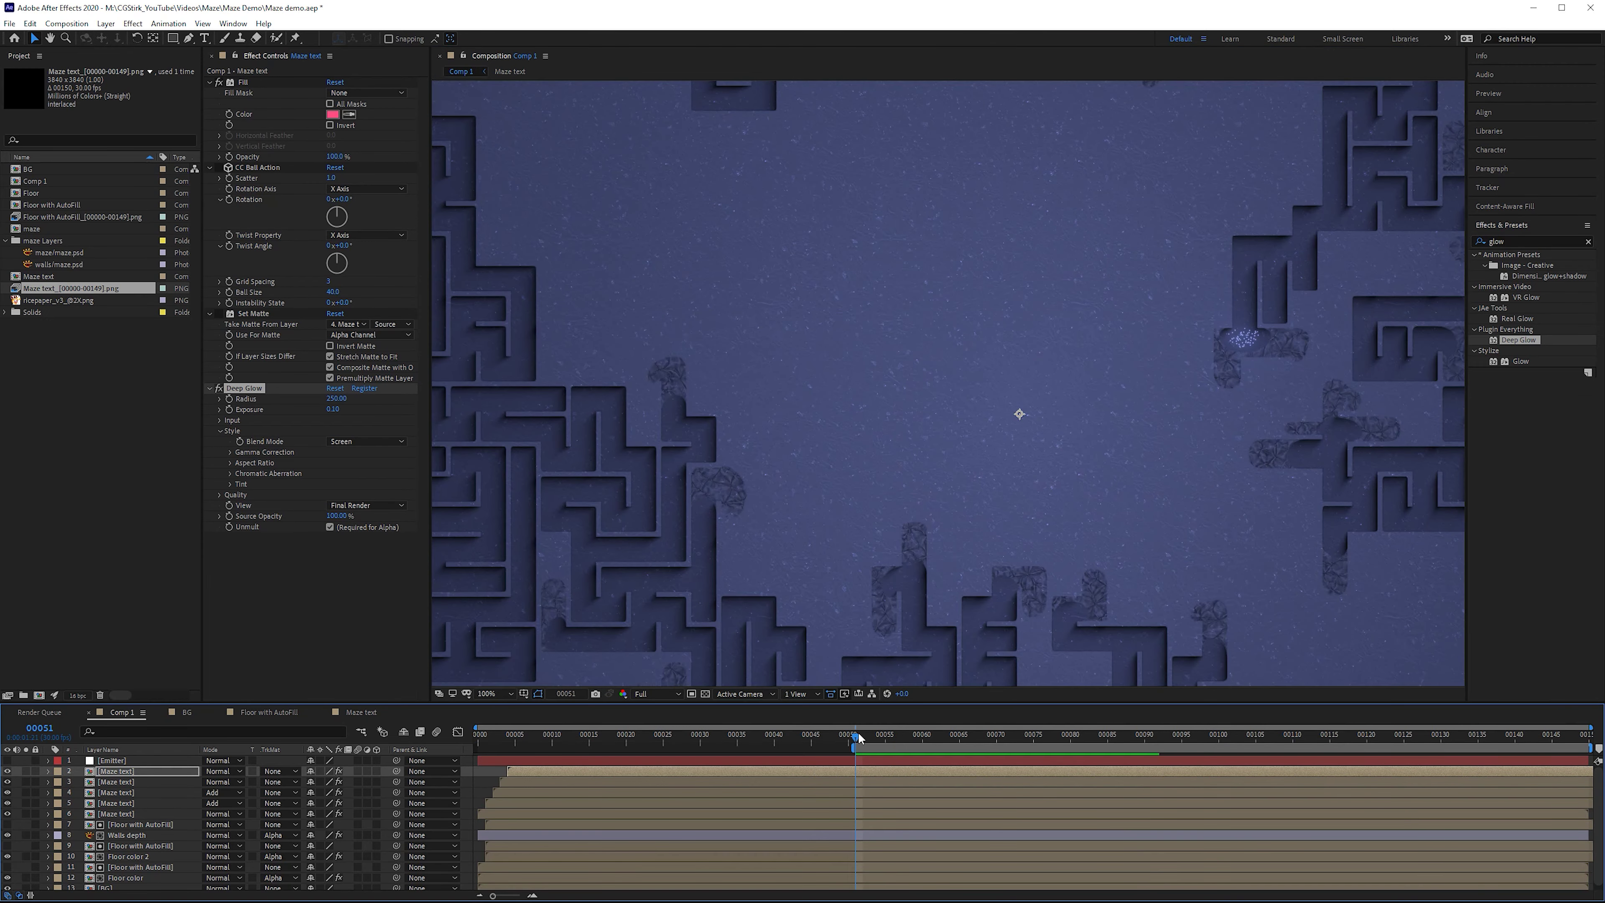
pyautogui.moveTo(895, 746); pyautogui.dragTo(1055, 737)
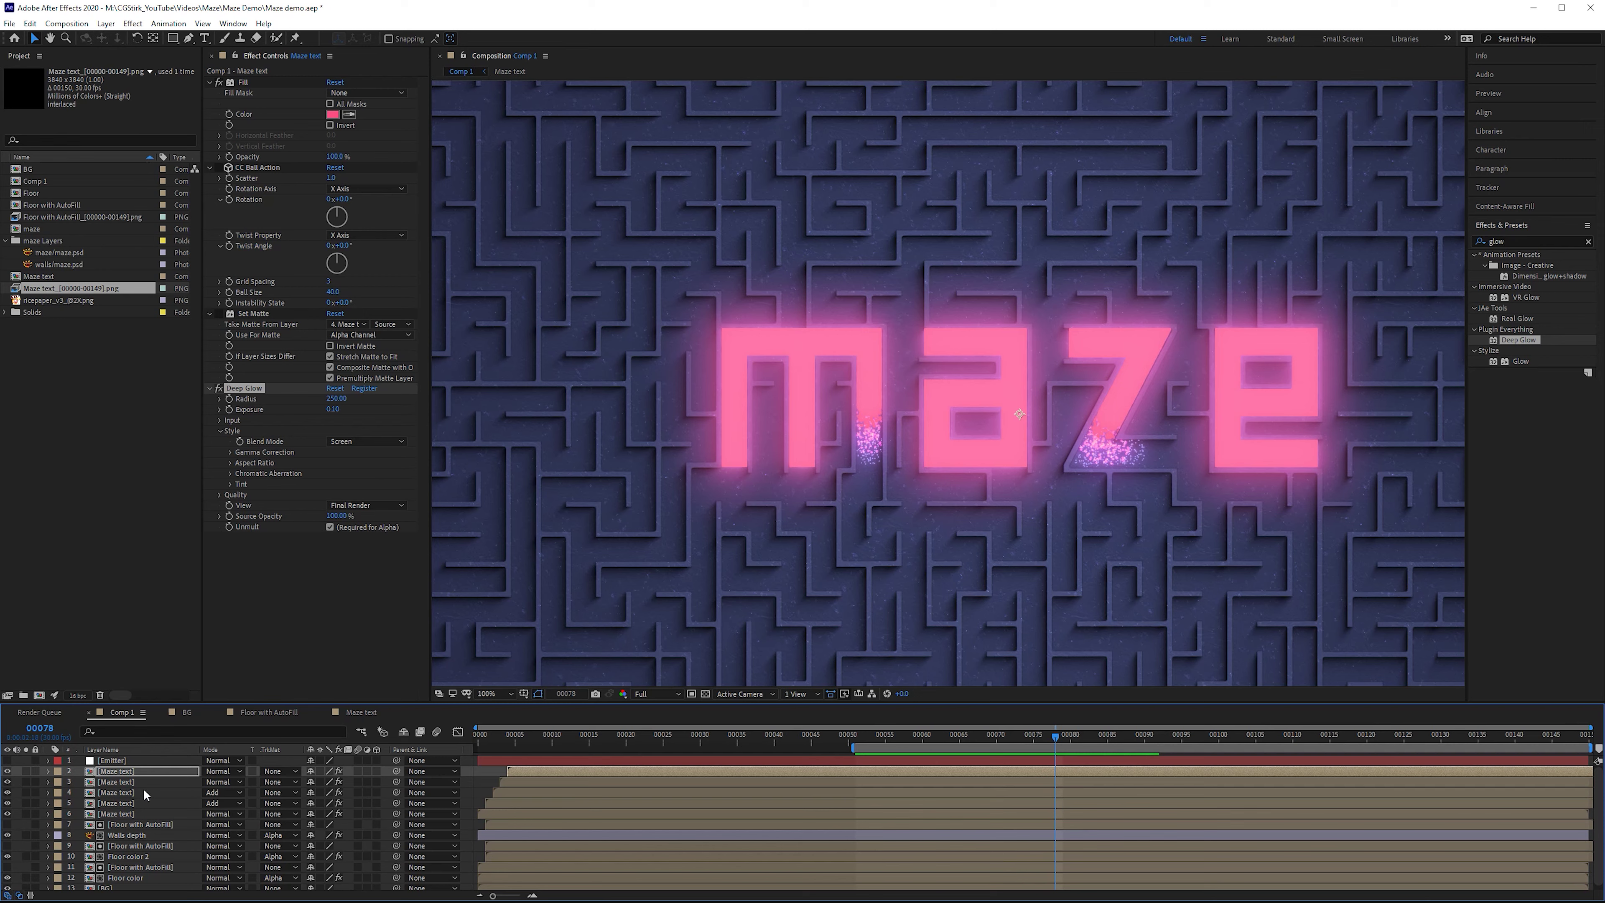
pyautogui.moveTo(1039, 743); pyautogui.dragTo(977, 744)
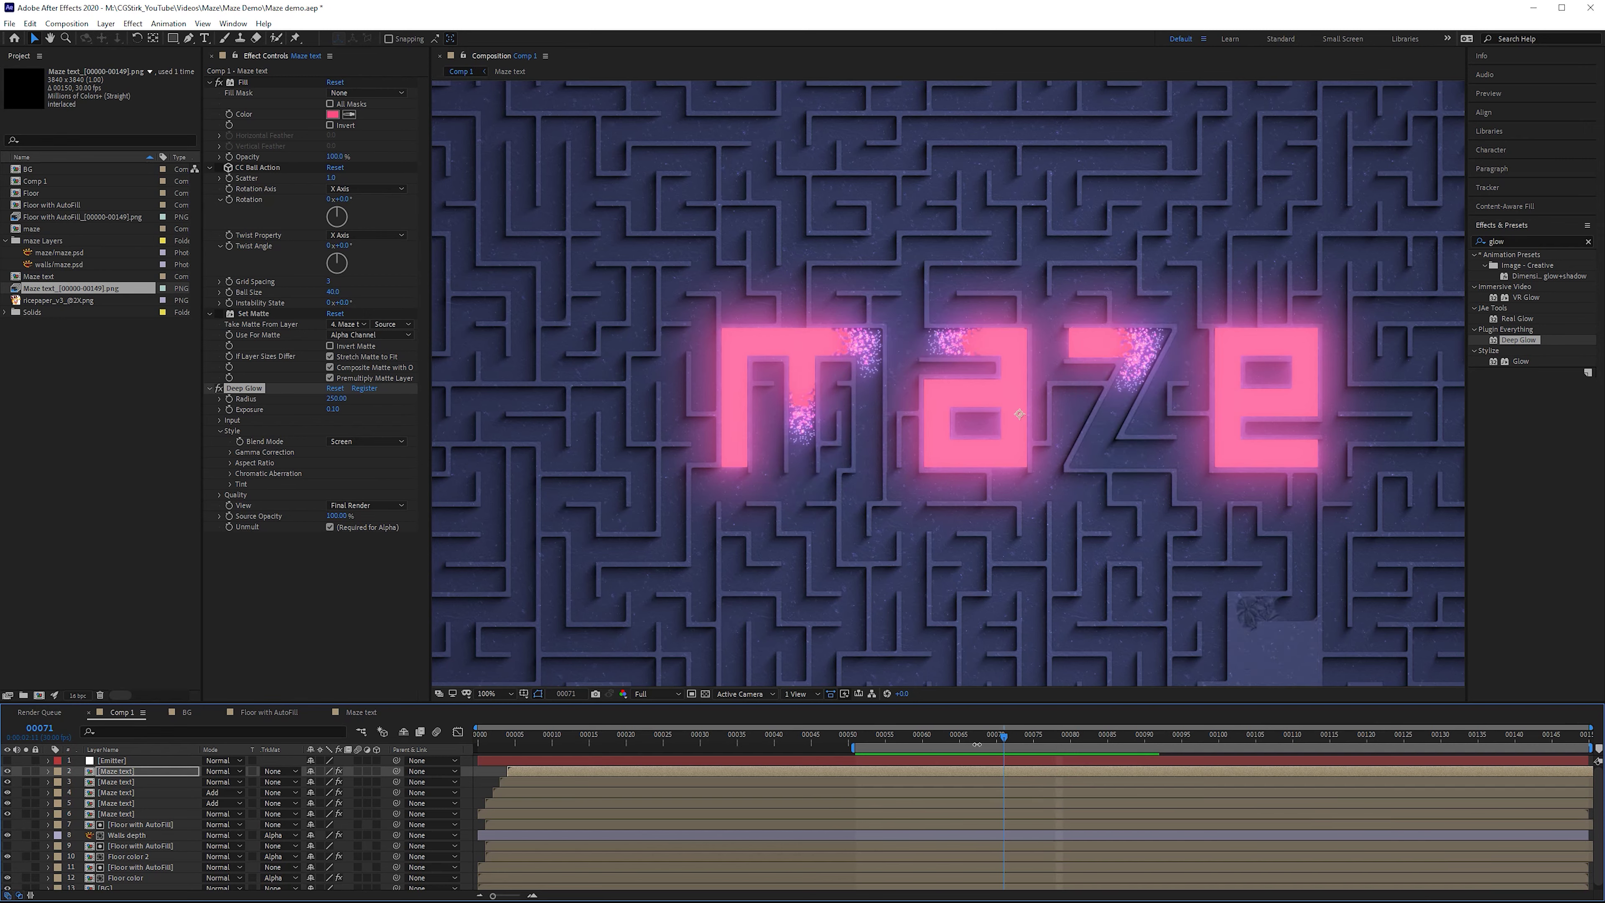
# - Move the Walls depth layer and its Floor with AutoFill matte above all the Maze text layers and inspect the walls over the glow
pyautogui.click(129, 835)
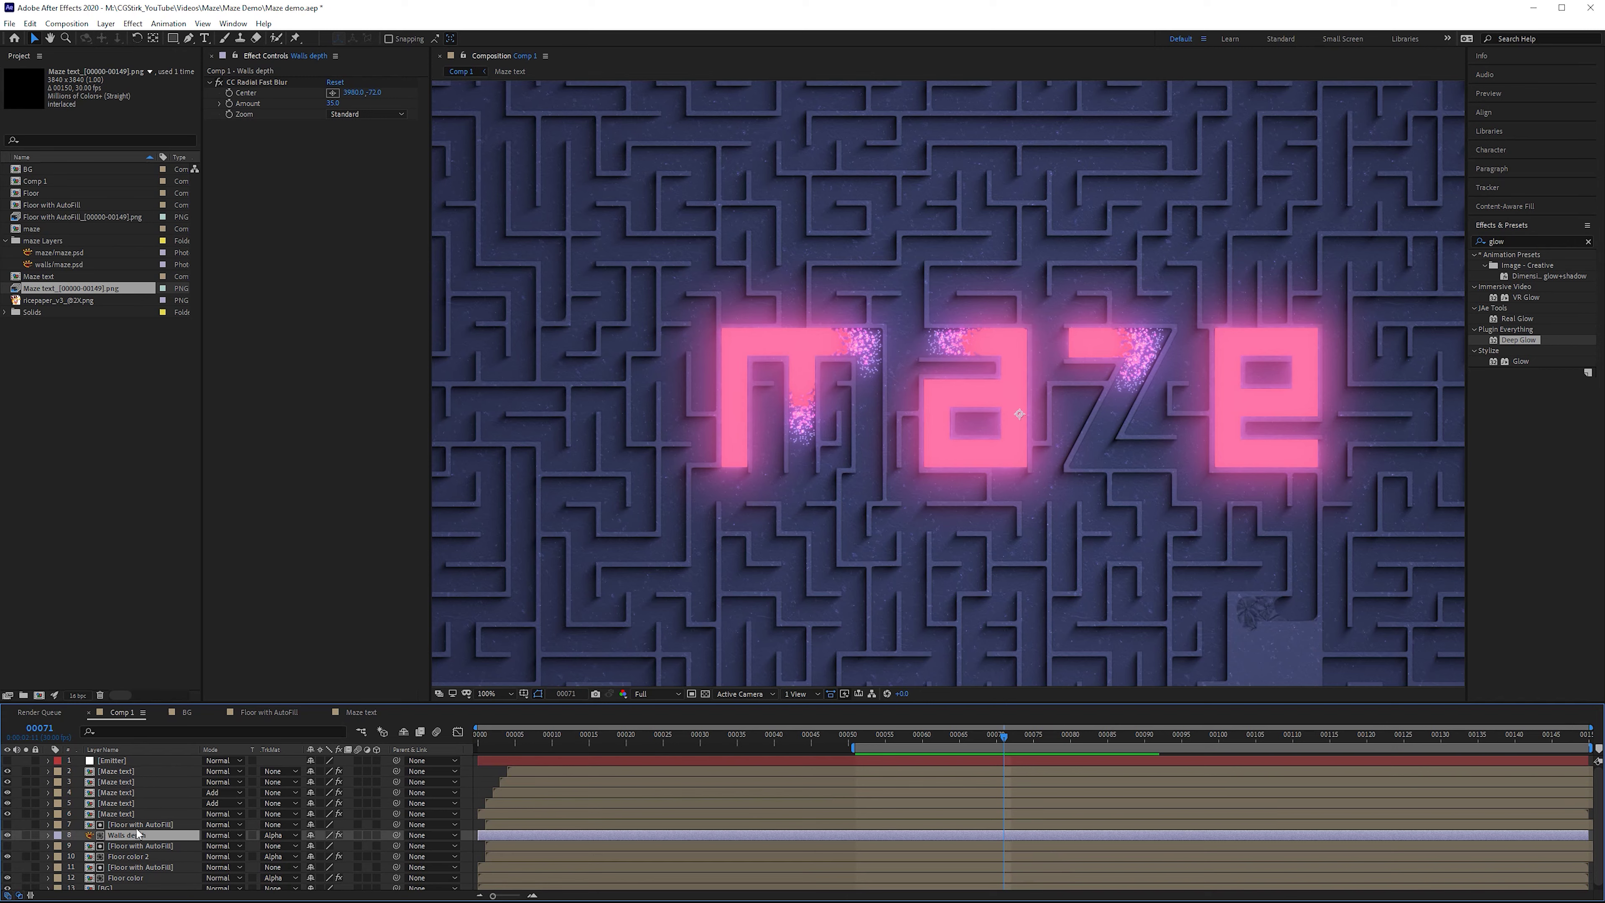
pyautogui.keyDown('shift'); pyautogui.click(139, 823); pyautogui.keyUp('shift')
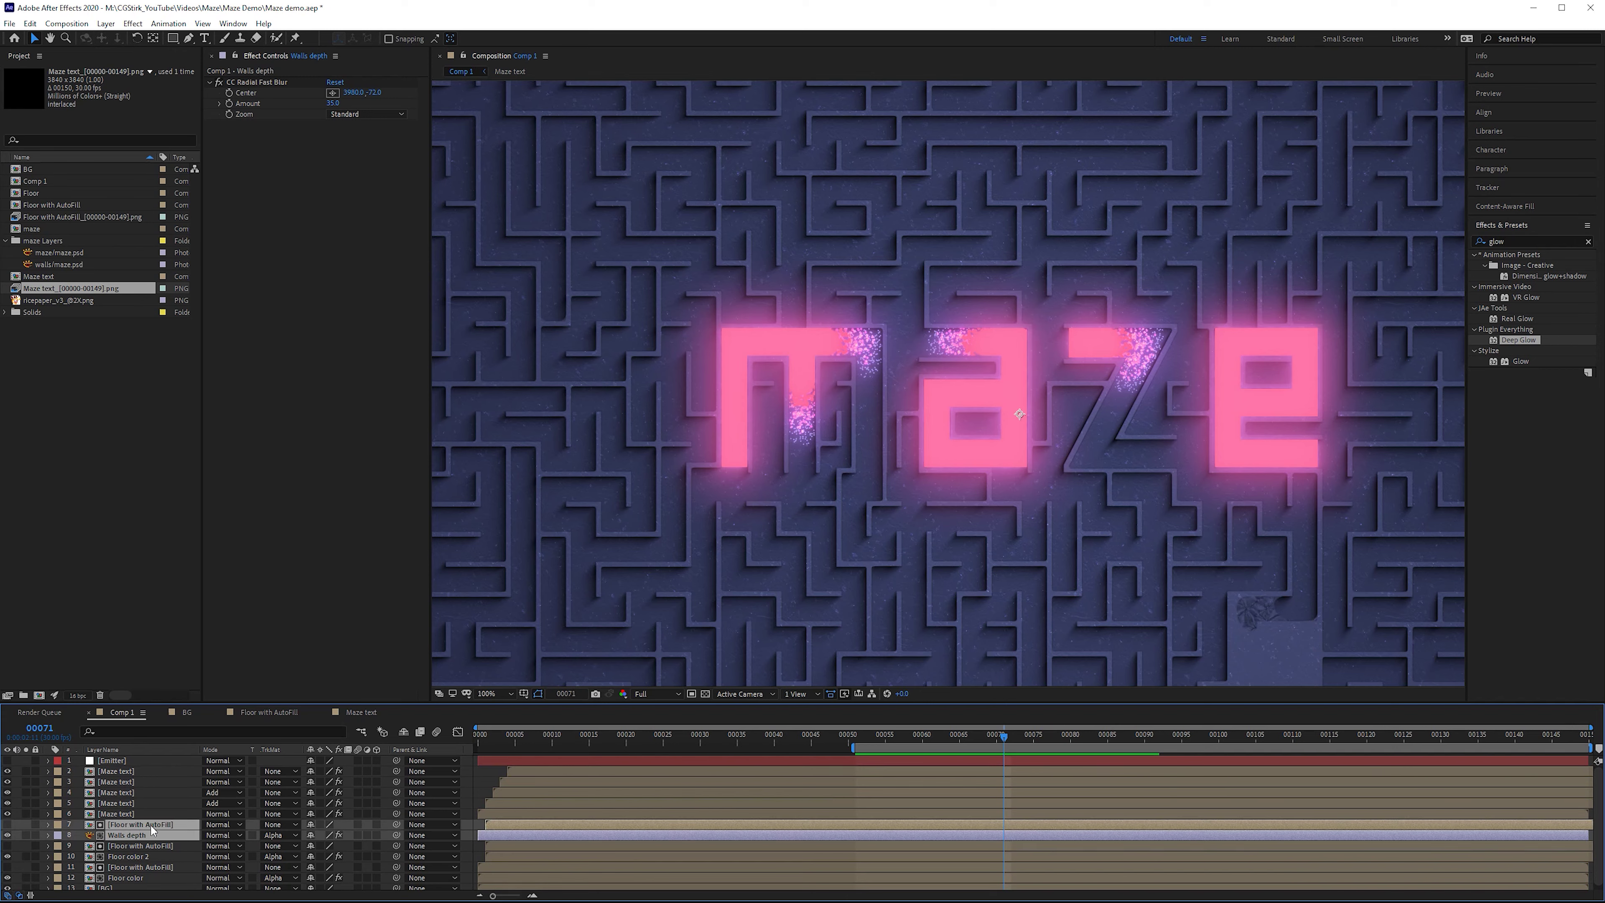
pyautogui.moveTo(150, 826); pyautogui.dragTo(92, 776)
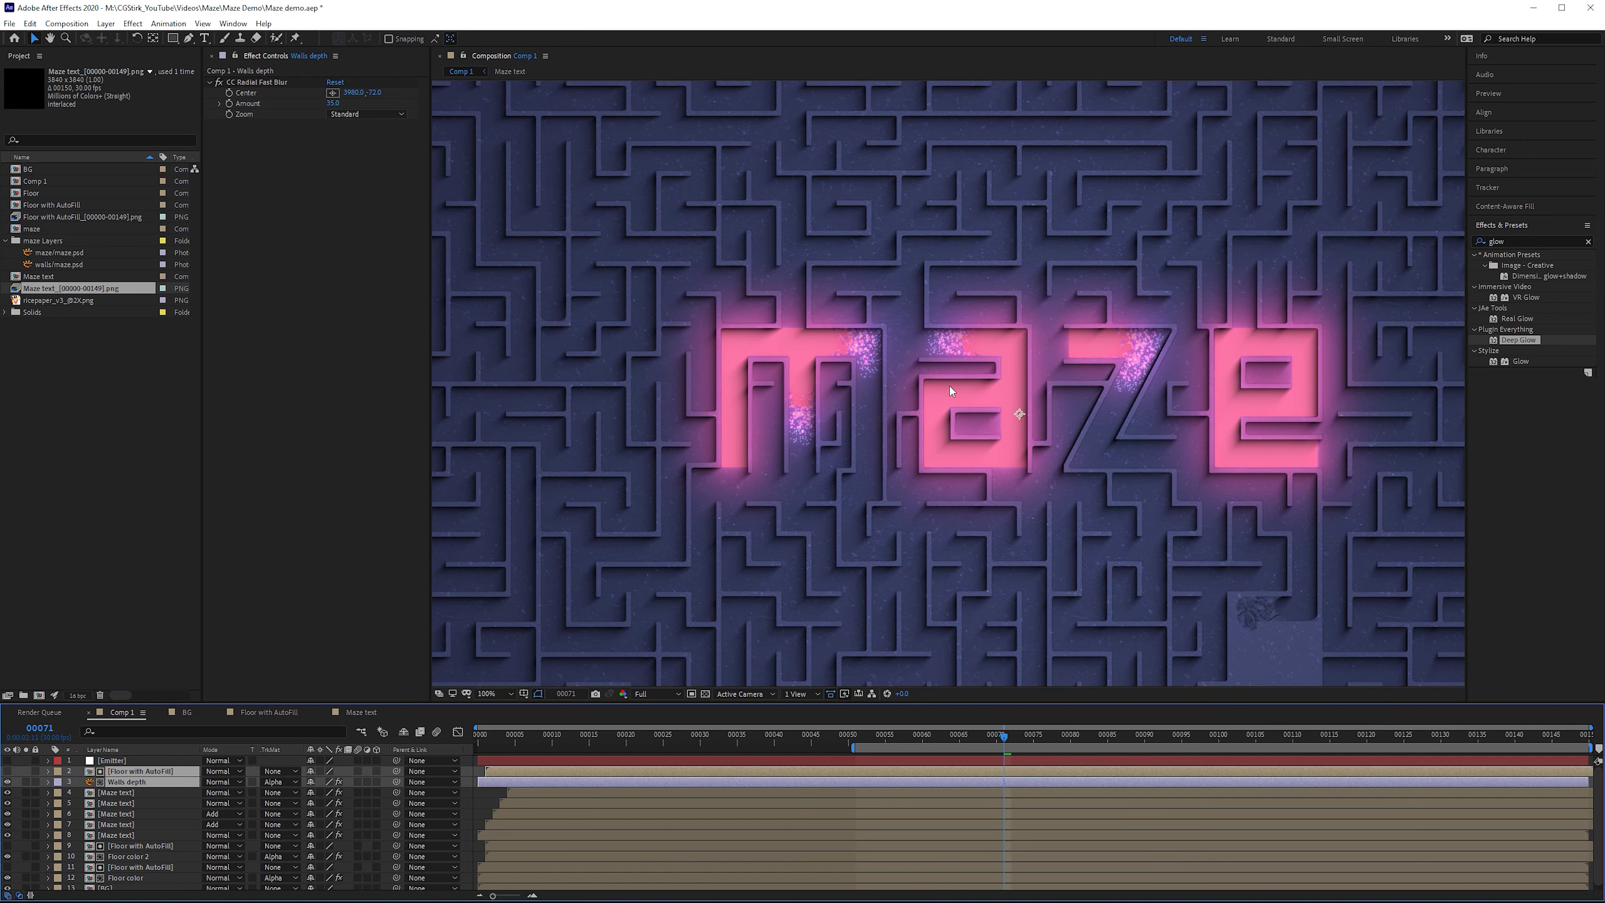
pyautogui.press('.')
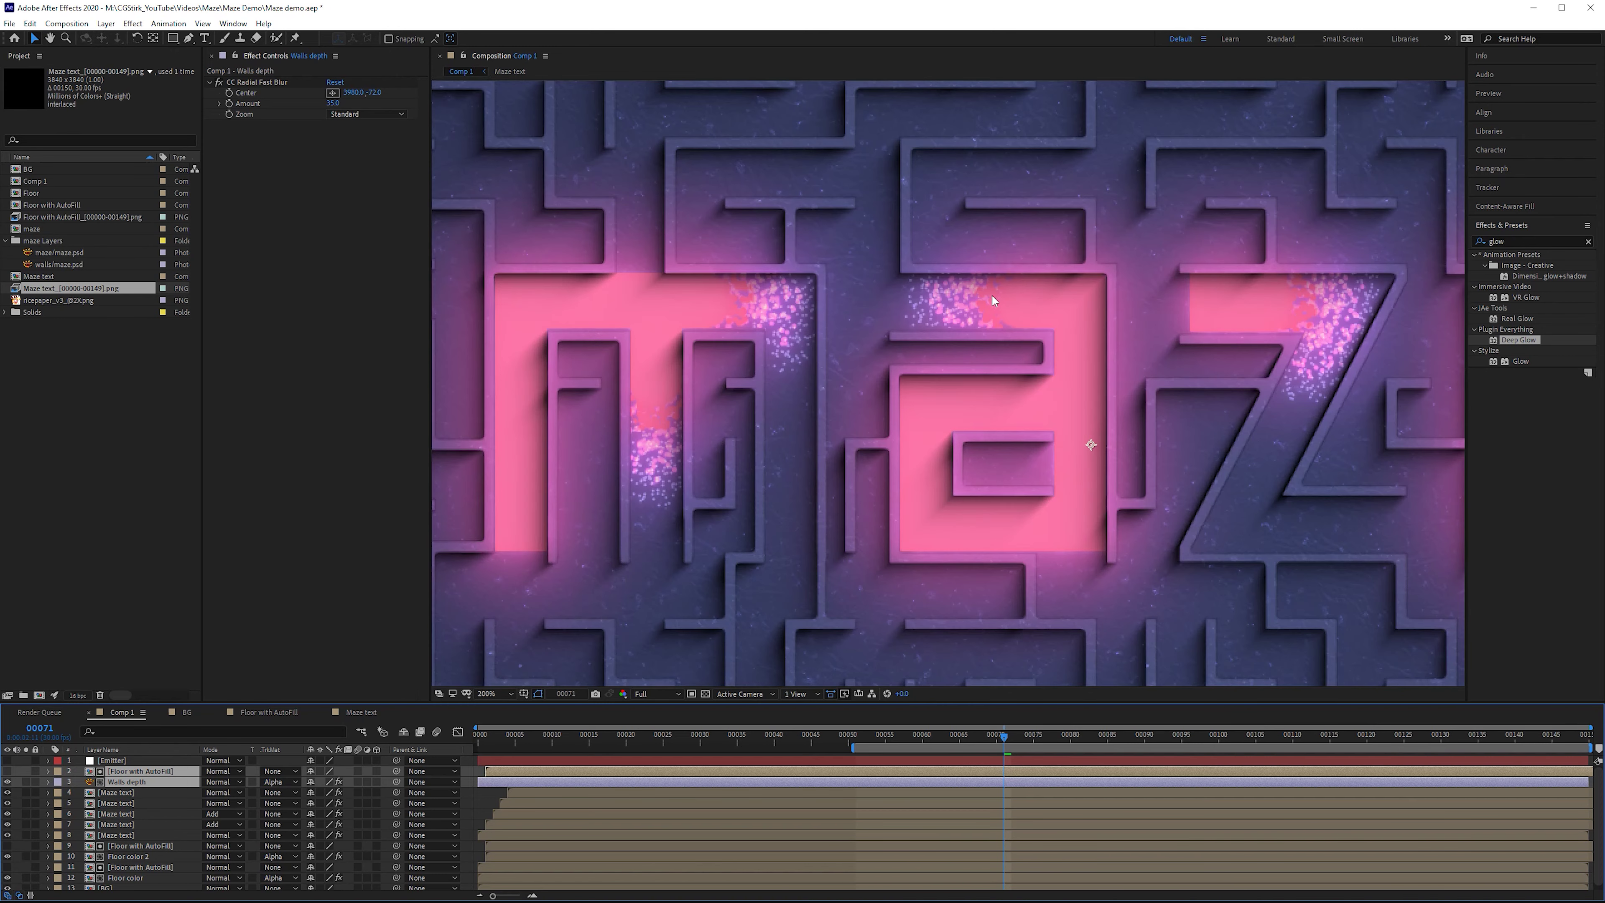
pyautogui.press(',')
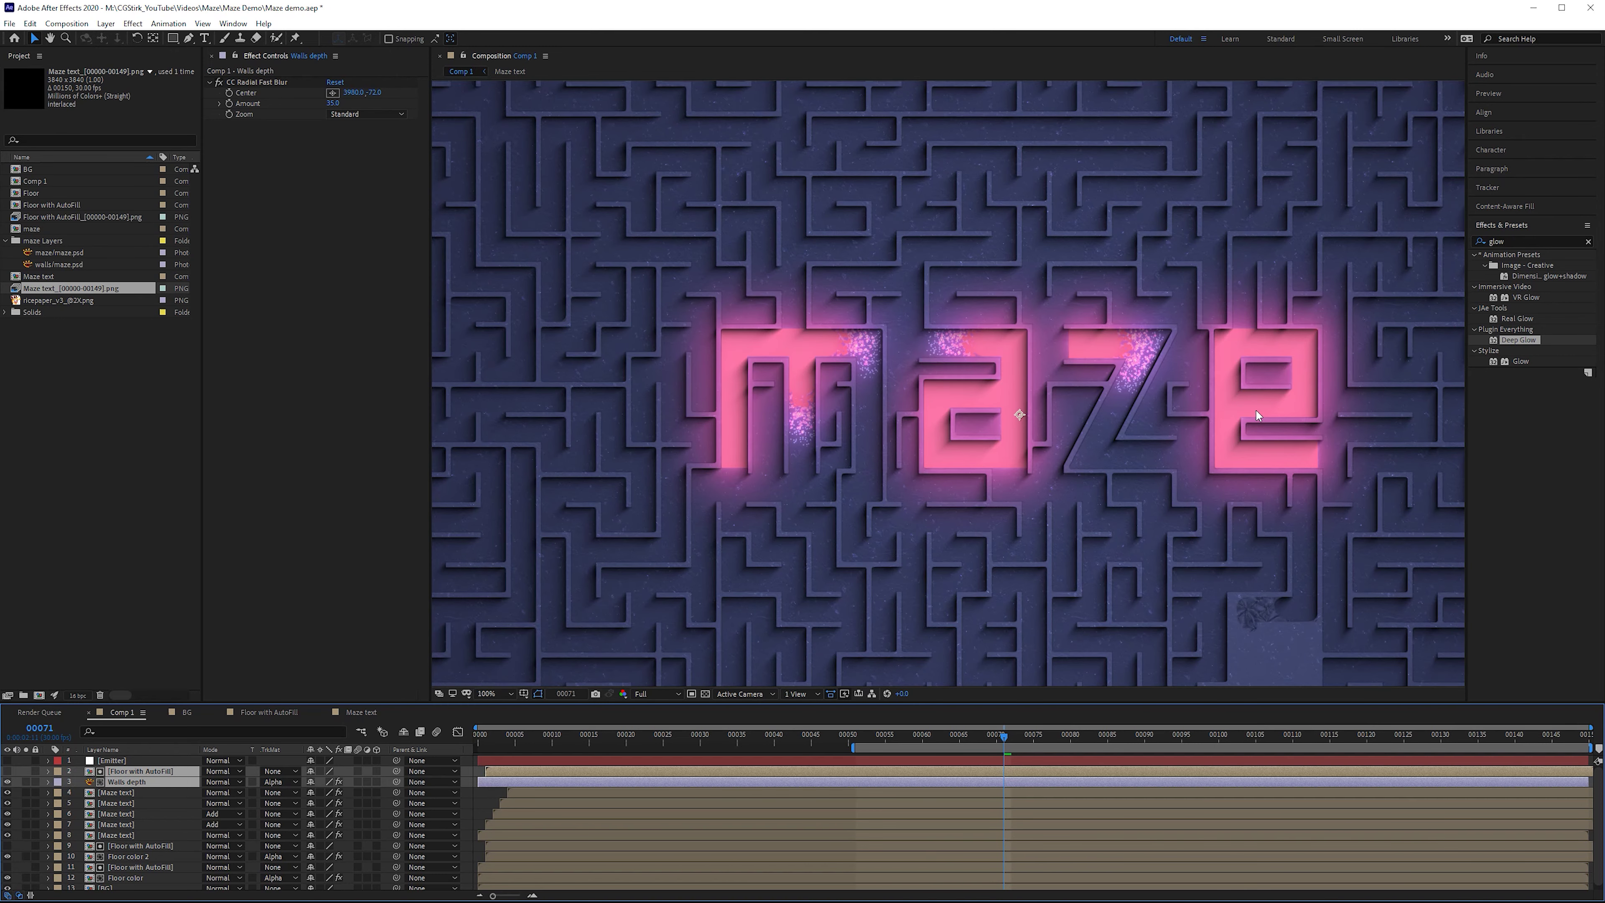
pyautogui.click(804, 855)
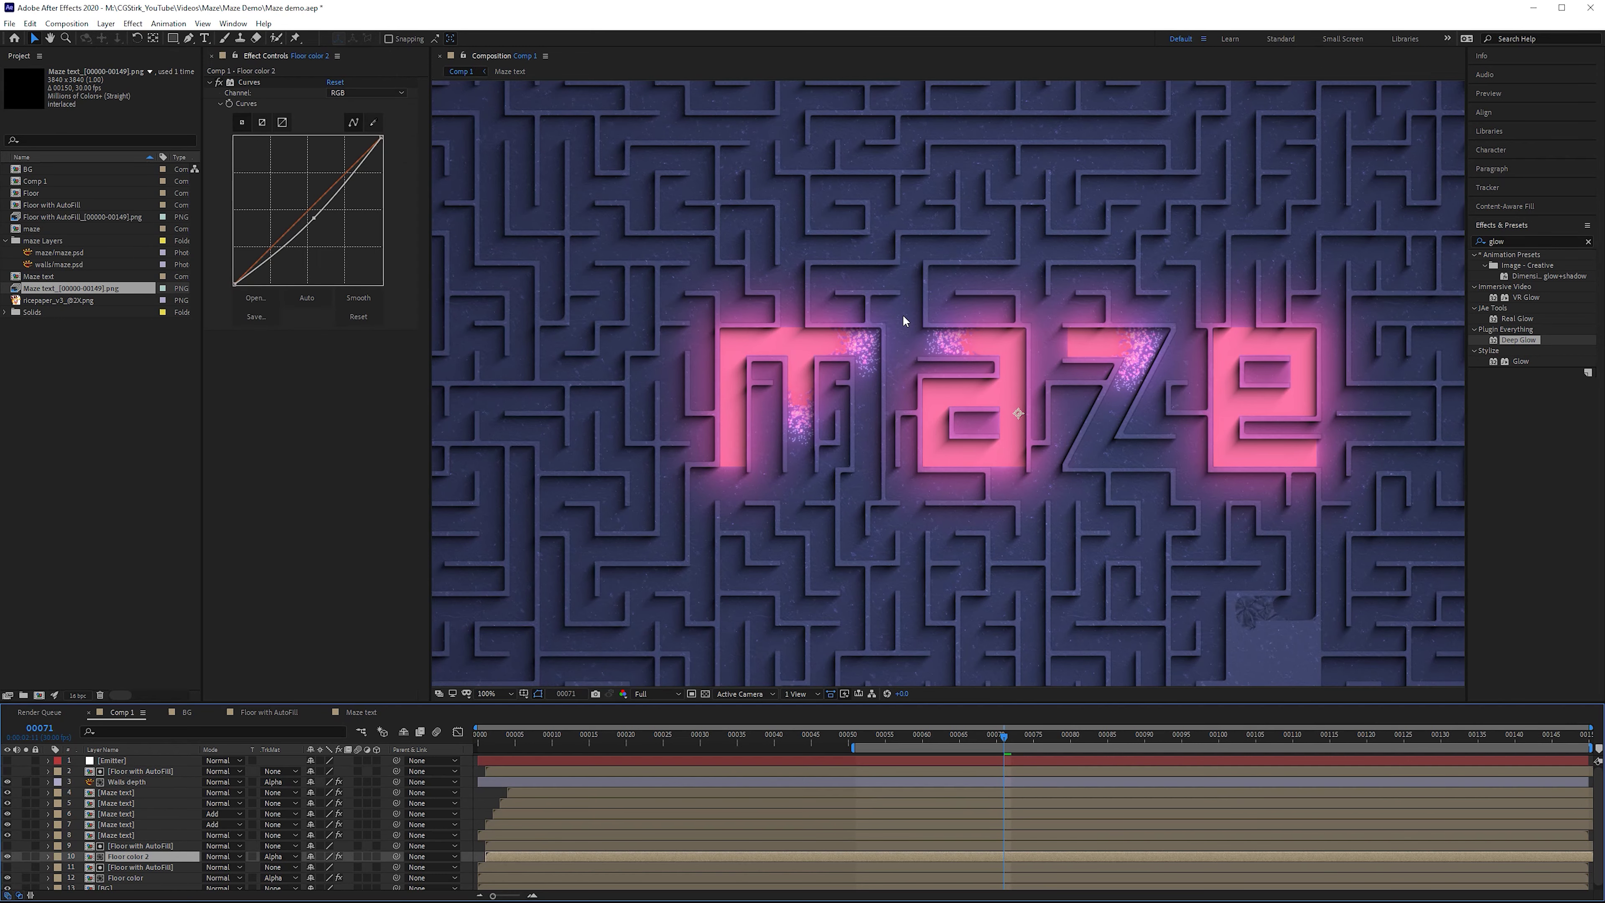
pyautogui.moveTo(1281, 278); pyautogui.dragTo(1243, 261)
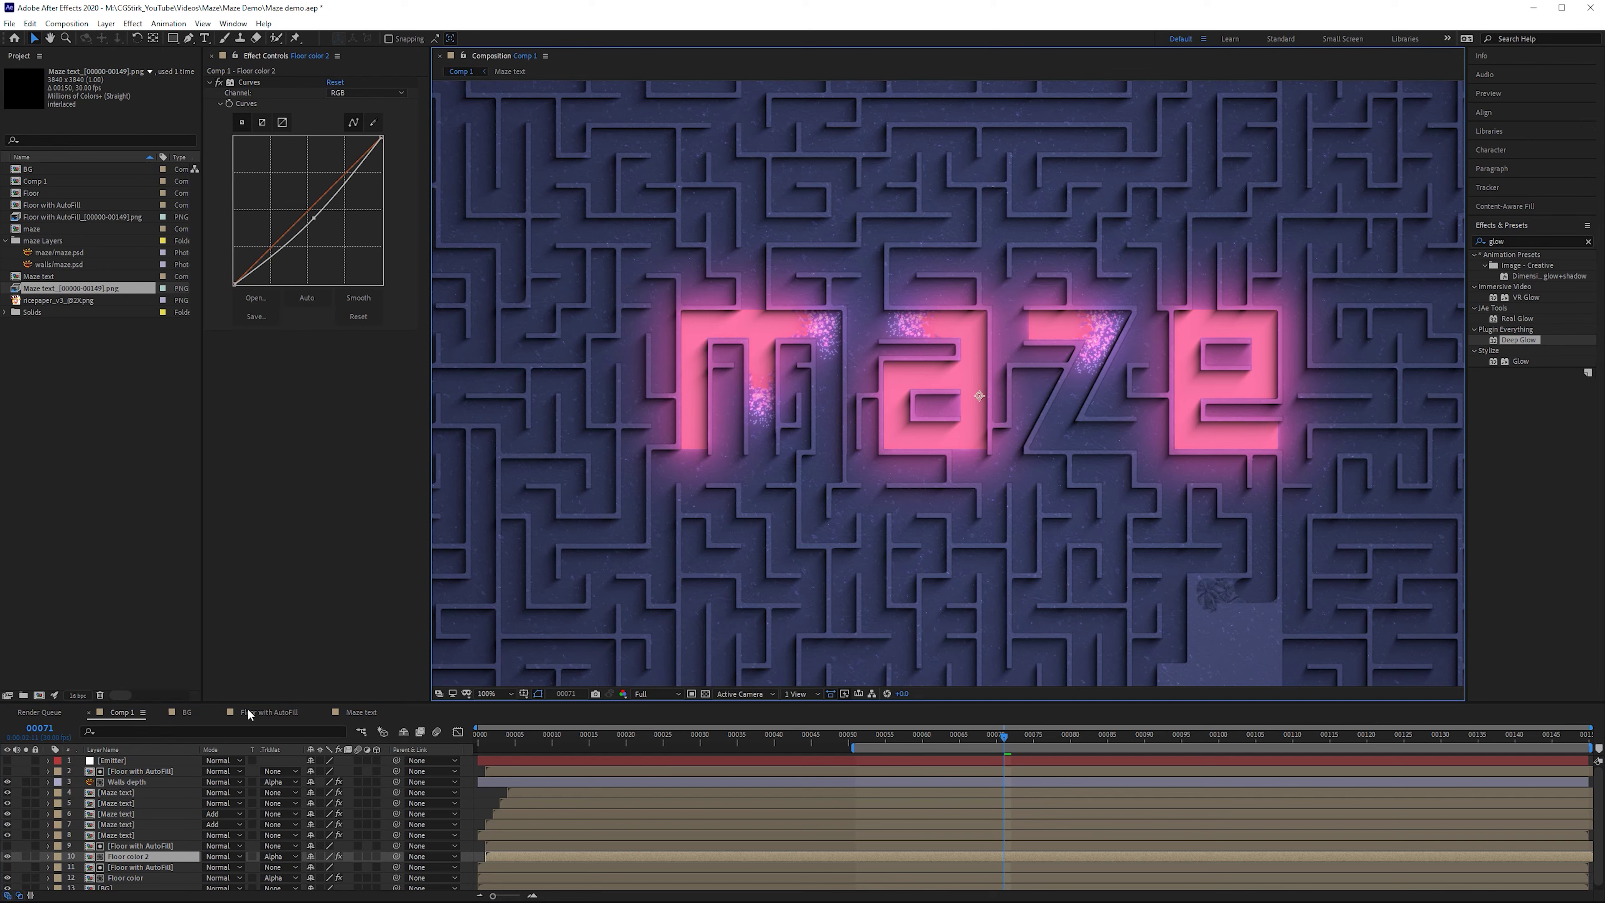
# - Add walls/maze.psd to Comp 1 directly below the Emitter layer and rename it Walls glow
pyautogui.click(133, 784)
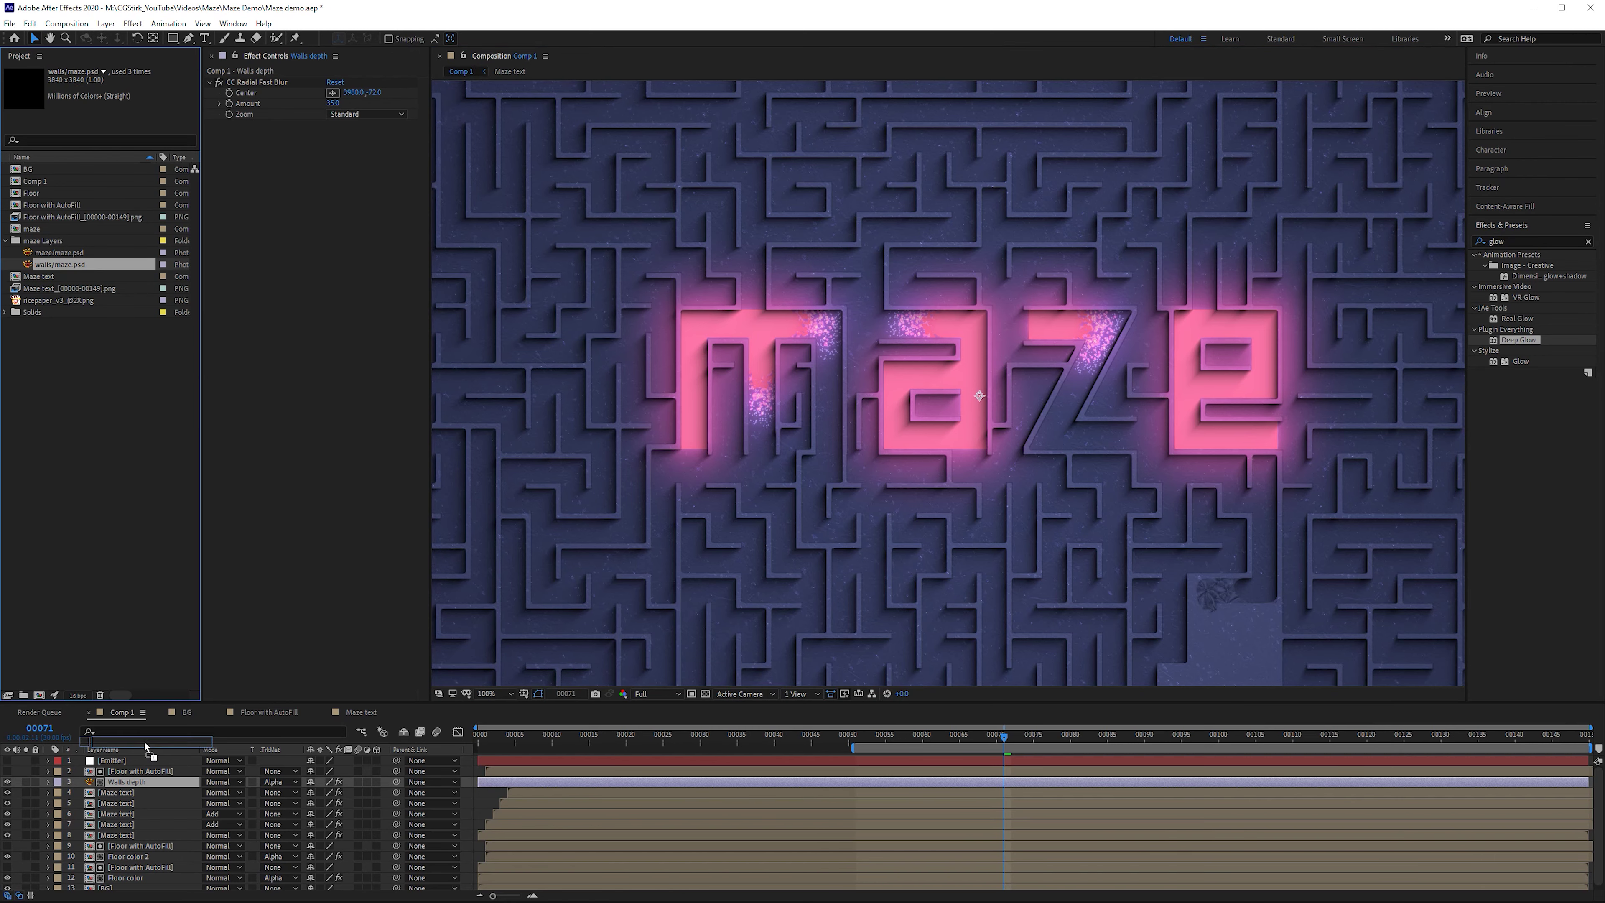
pyautogui.moveTo(132, 784); pyautogui.dragTo(168, 771)
pyautogui.press('Return')
pyautogui.write('Walls')
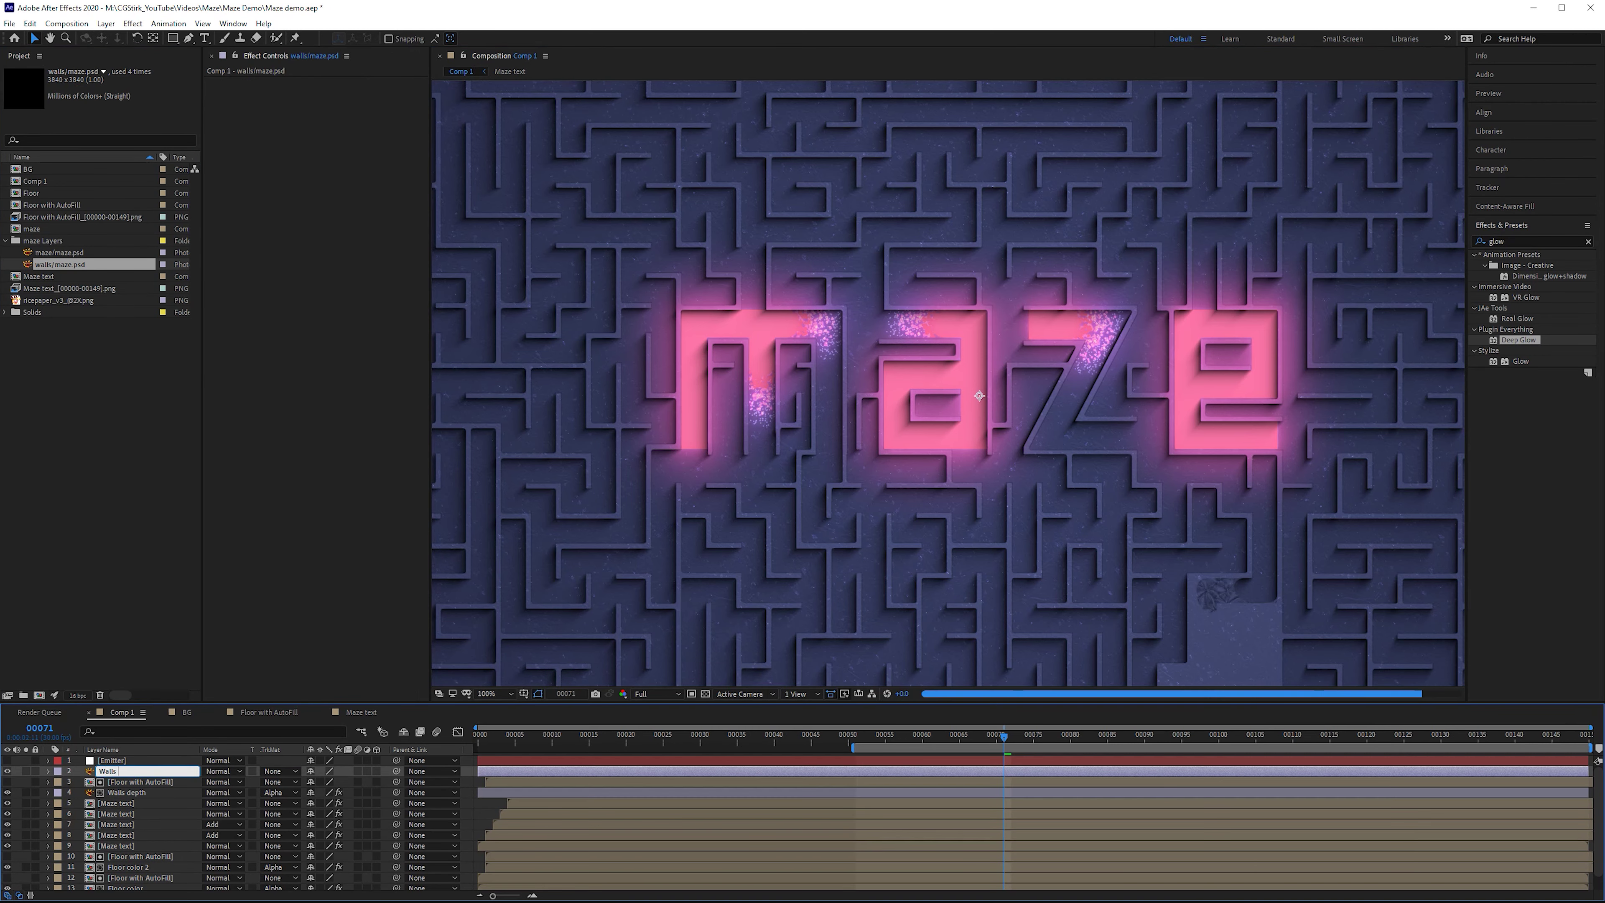
pyautogui.write(' glow')
pyautogui.press('Return')
# - Pre-compose the Walls glow layer into a composition named Walls glow, moving all attributes into it
pyautogui.hotkey('ctrl', 'shift', 'c')
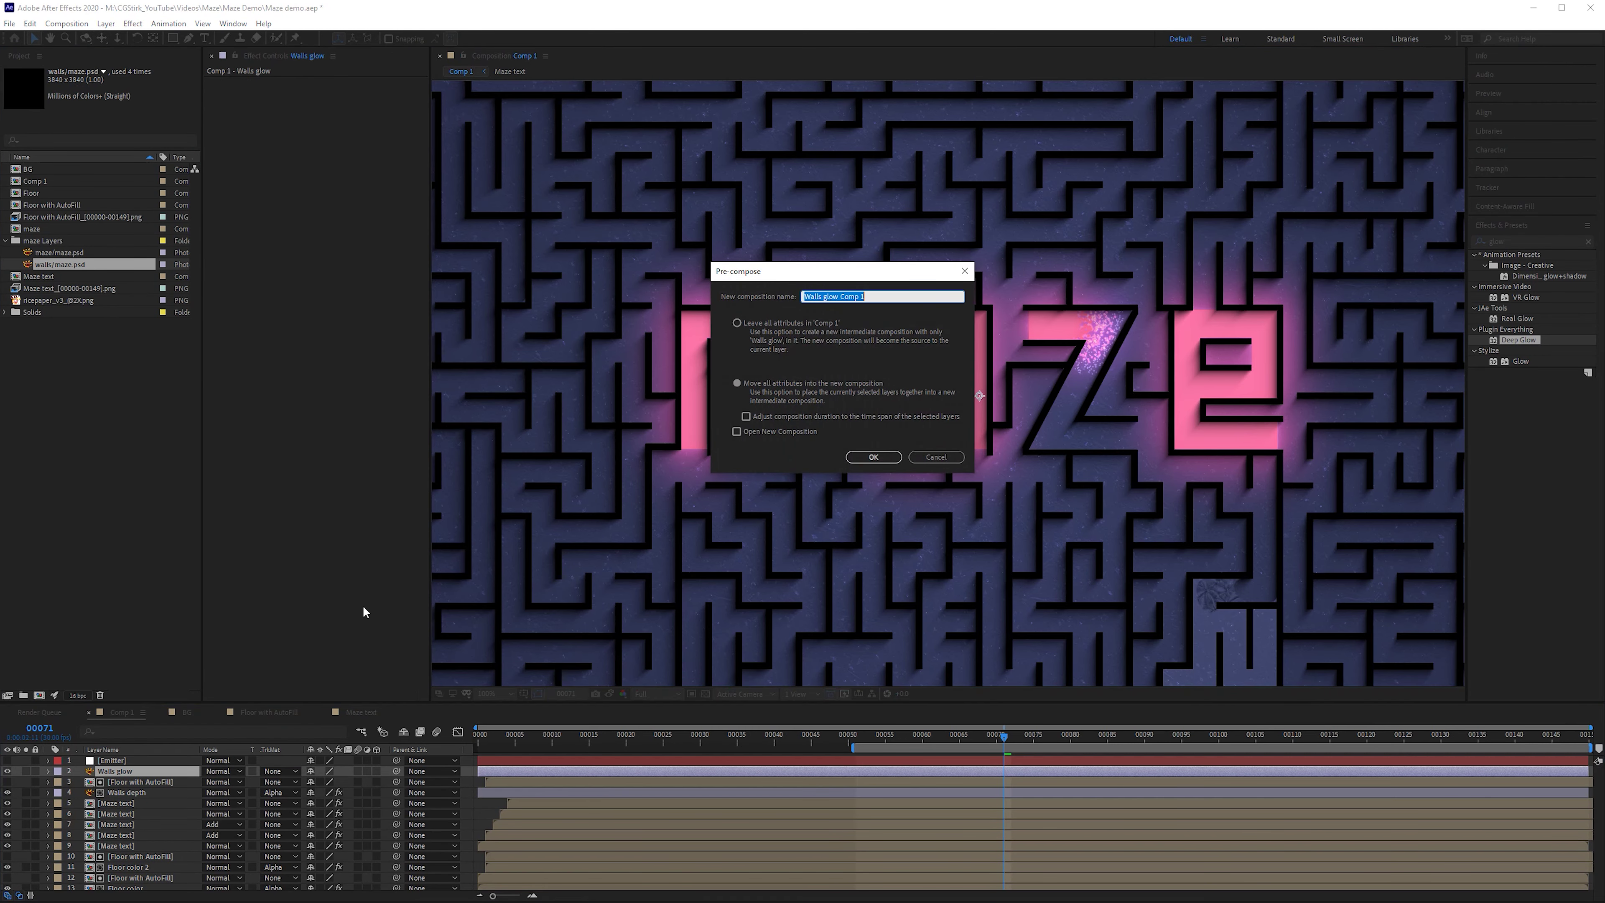
pyautogui.click(881, 297)
pyautogui.press('BackSpace')
pyautogui.press('BackSpace')
pyautogui.press('BackSpace')
pyautogui.press('BackSpace')
pyautogui.press('BackSpace')
pyautogui.press('BackSpace')
pyautogui.click(874, 456)
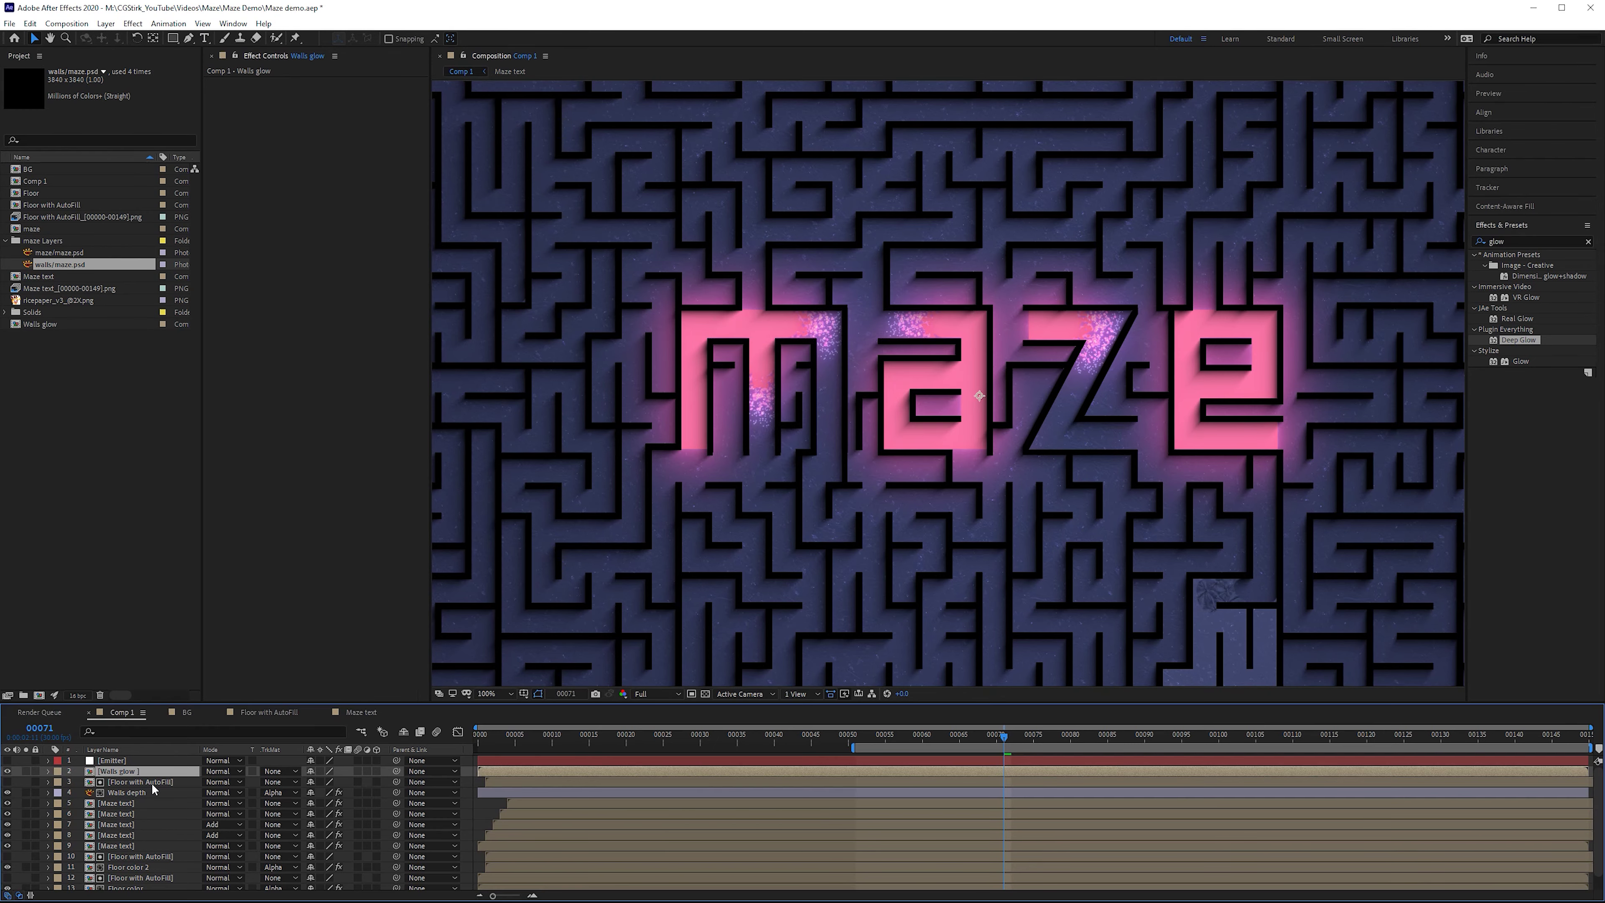
# - In the Walls glow composition, show the transparency grid and add a white 3840 x 3840 px solid named Emitter
pyautogui.doubleClick(155, 771)
pyautogui.click(705, 694)
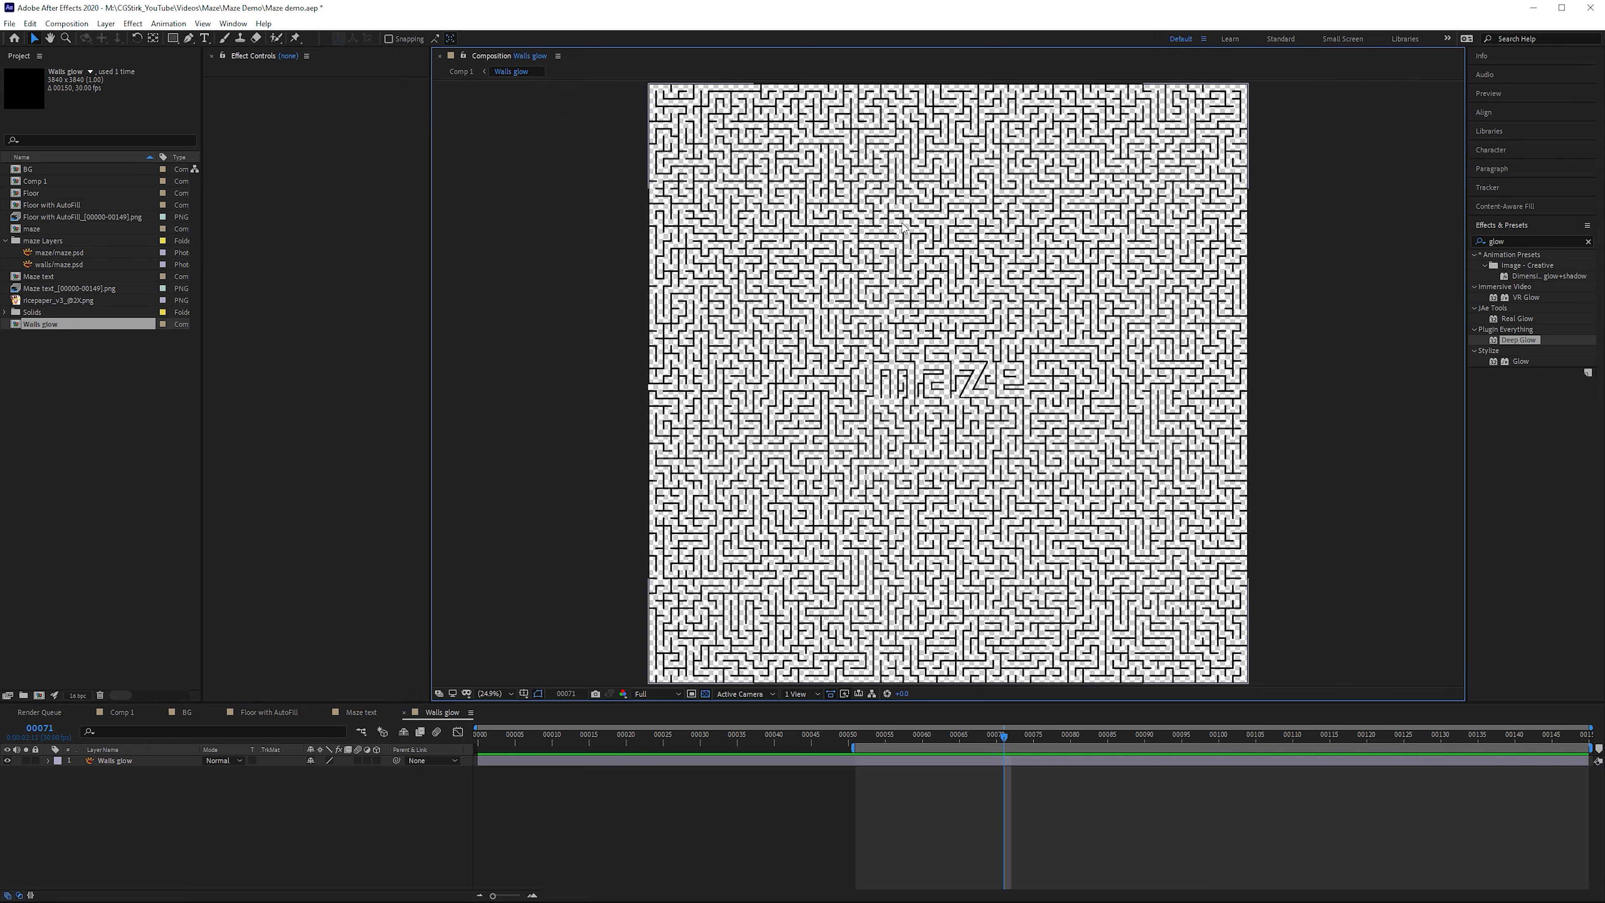
pyautogui.hotkey('ctrl', 'y')
pyautogui.write('Emitter')
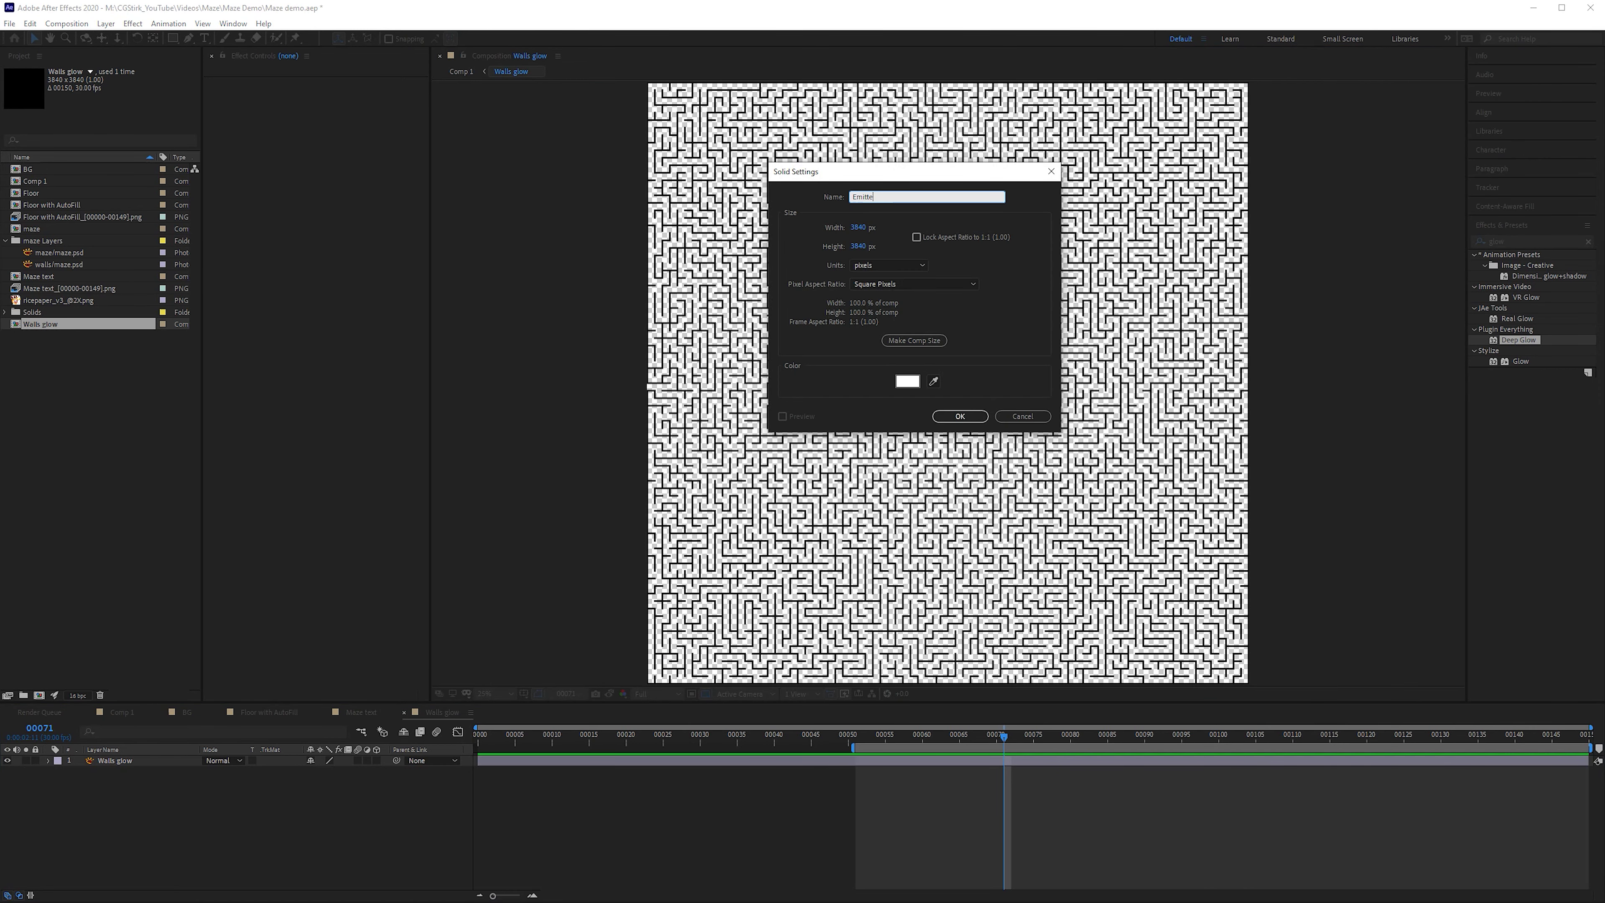
pyautogui.click(960, 416)
# - Apply Fractal Noise to the Emitter solid with Contrast about 1274 and Brightness about -227
pyautogui.click(1505, 241)
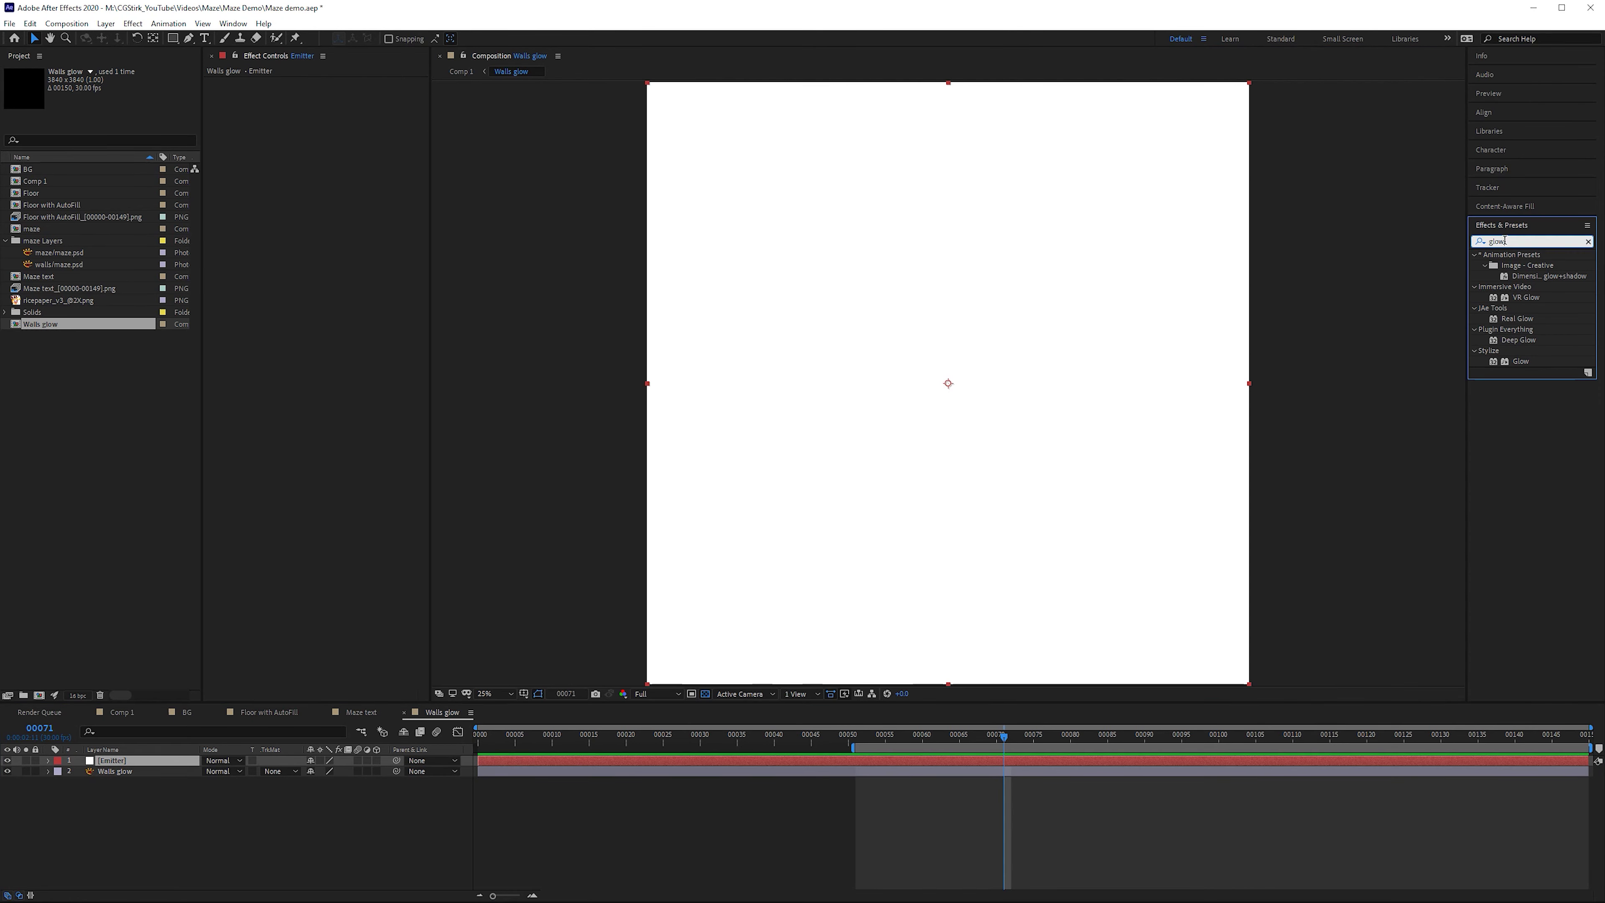
pyautogui.write('fracta')
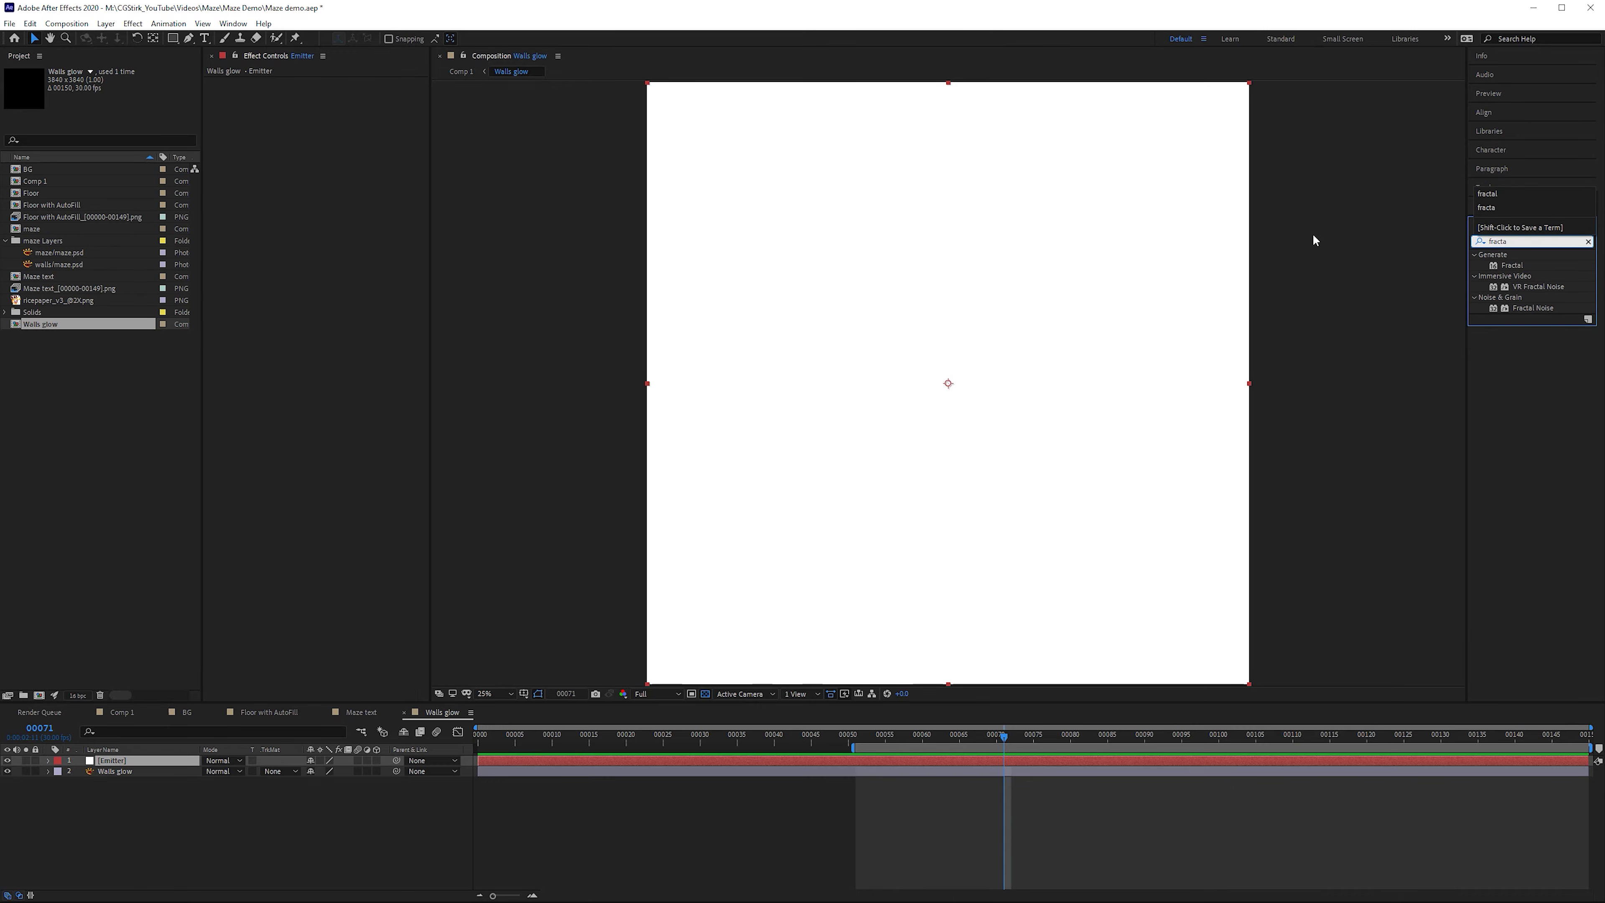
pyautogui.moveTo(1537, 307); pyautogui.dragTo(281, 296)
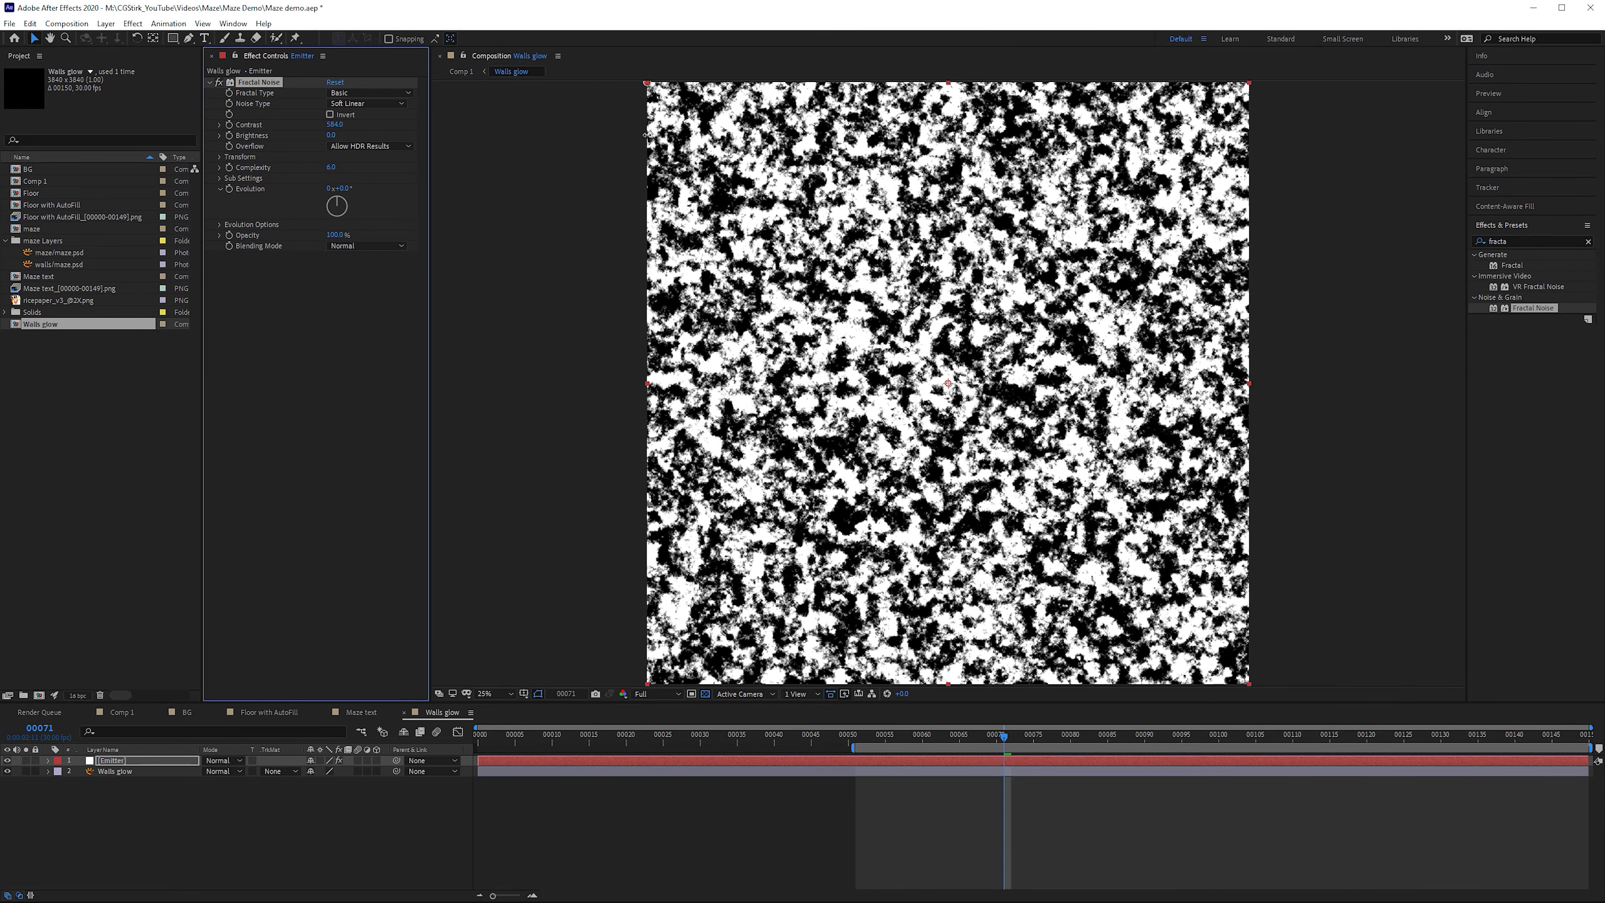
pyautogui.moveTo(335, 125); pyautogui.dragTo(193, 135)
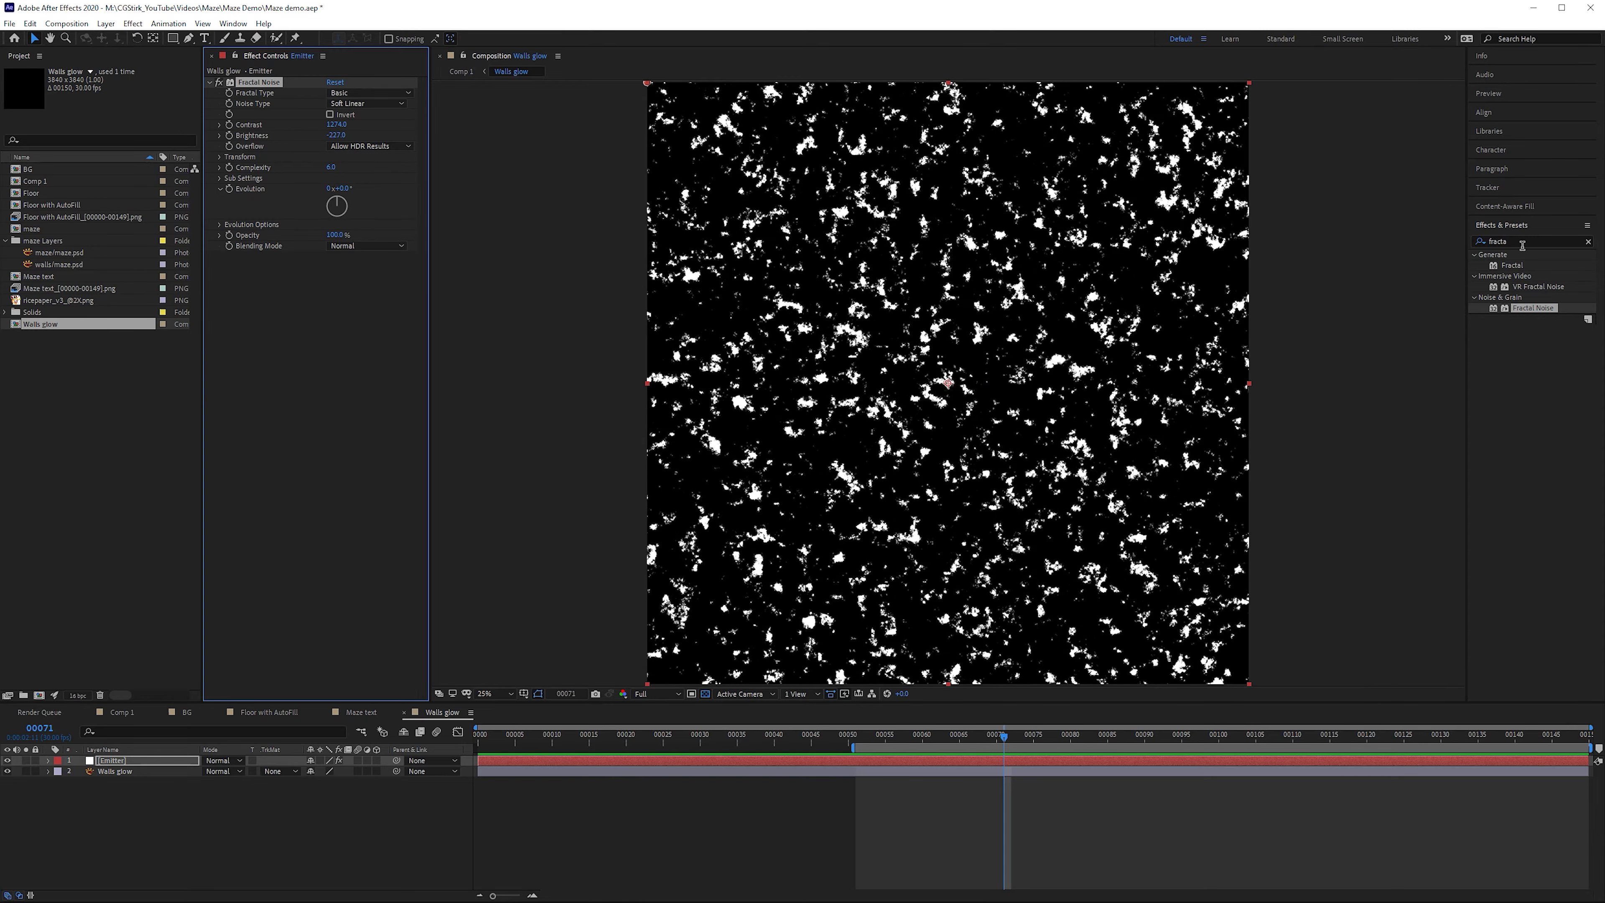
# - Apply Turbulent Displace to the Emitter solid with Amount about 348 and Size about 73
pyautogui.hotkey('ctrl', '5')
pyautogui.write('turb')
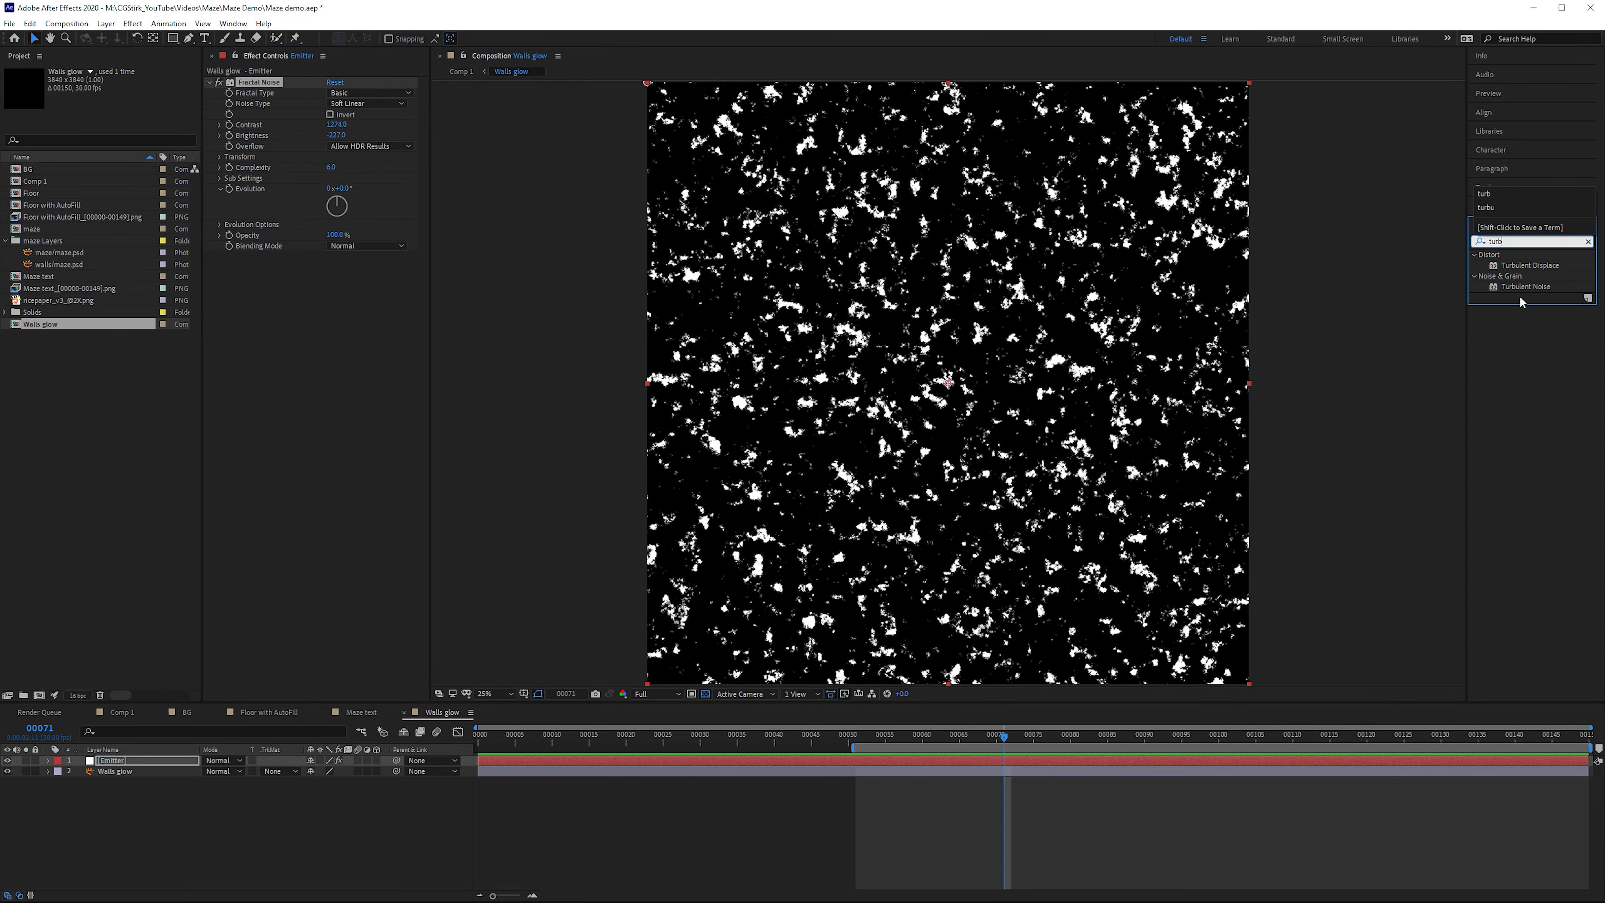
pyautogui.moveTo(1529, 265); pyautogui.dragTo(382, 310)
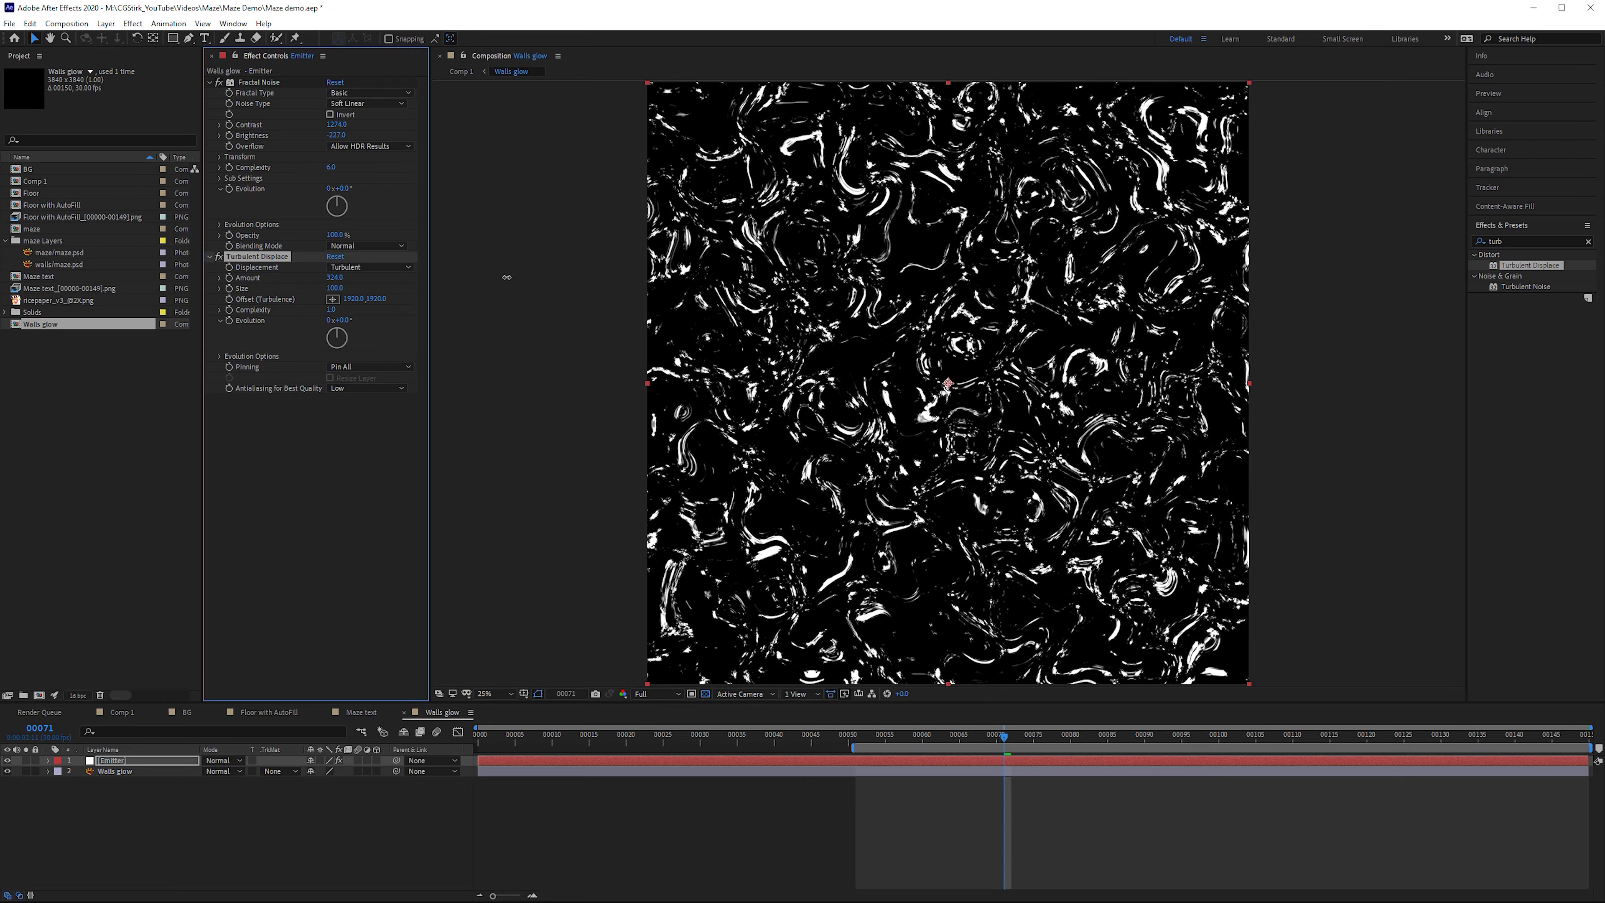
pyautogui.moveTo(507, 277); pyautogui.dragTo(512, 277)
pyautogui.moveTo(333, 289); pyautogui.dragTo(328, 289)
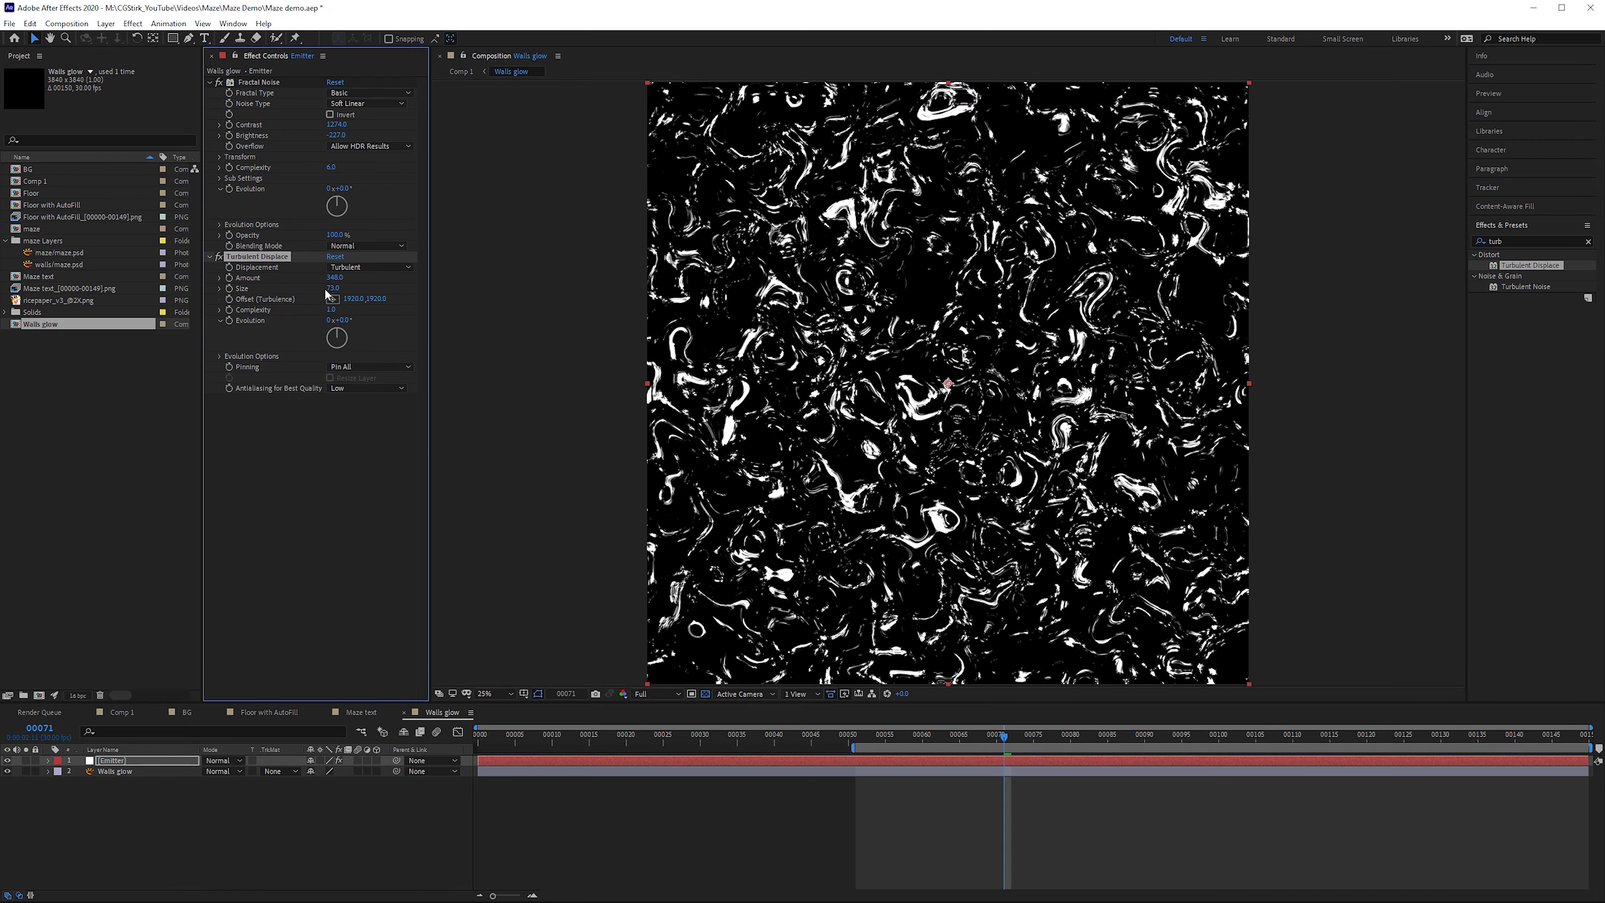
# - Draw a rectangular mask around the maze word on the Emitter solid and set its mode to Subtract
pyautogui.click(171, 38)
pyautogui.moveTo(787, 302); pyautogui.dragTo(1131, 471)
pyautogui.click(326, 782)
pyautogui.click(351, 823)
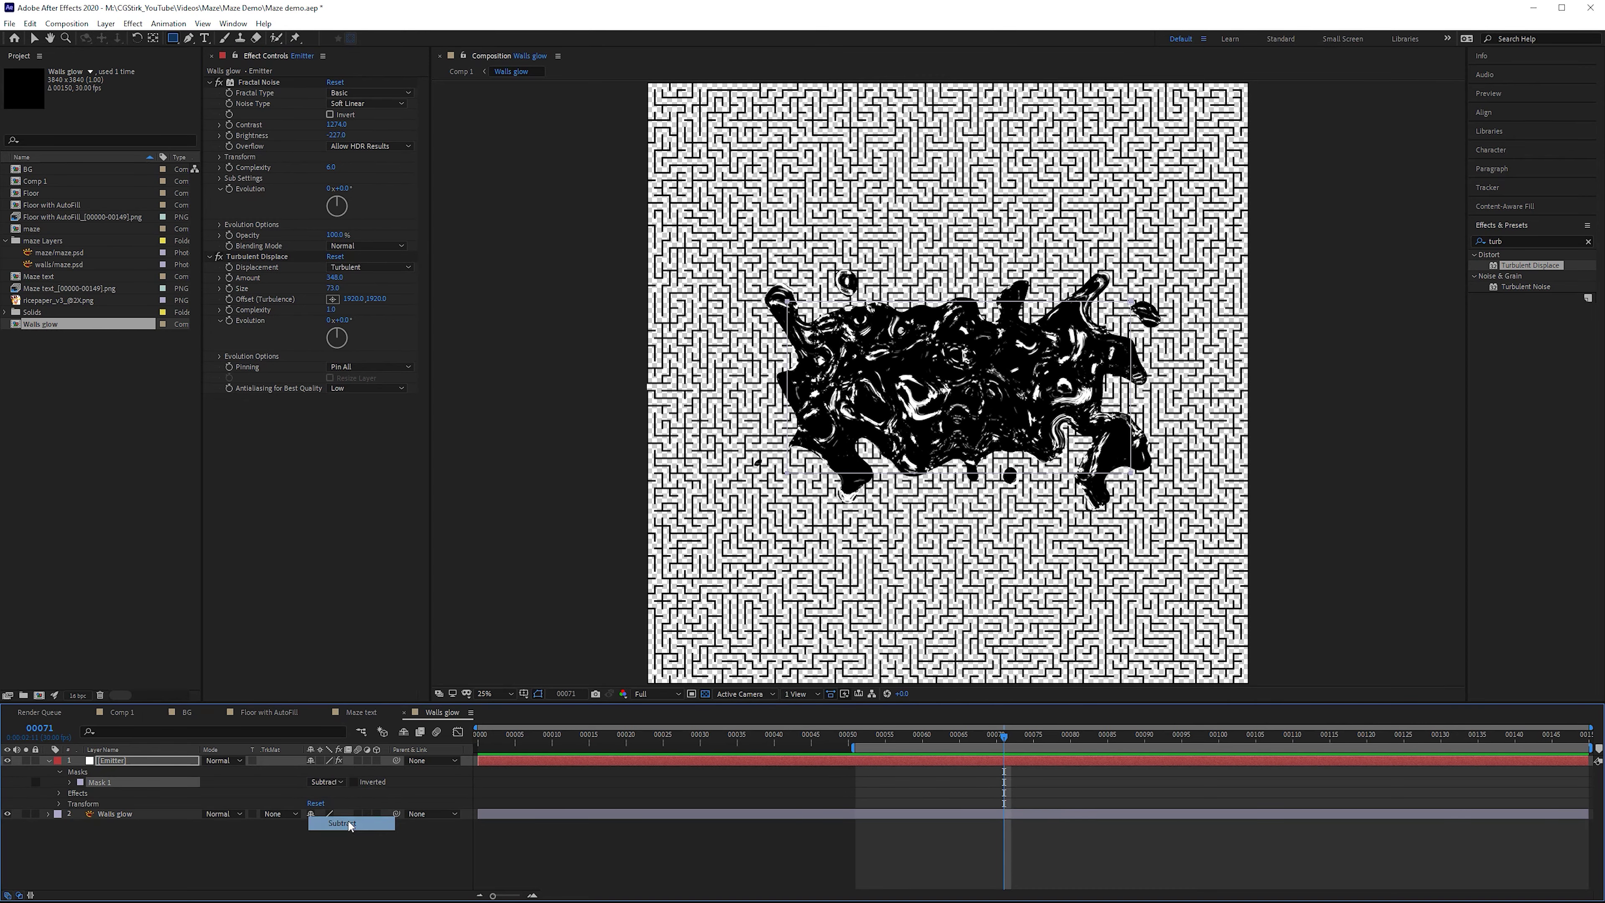
# - Find the AutoFill effect and apply it to the Walls glow layer
pyautogui.press('.')
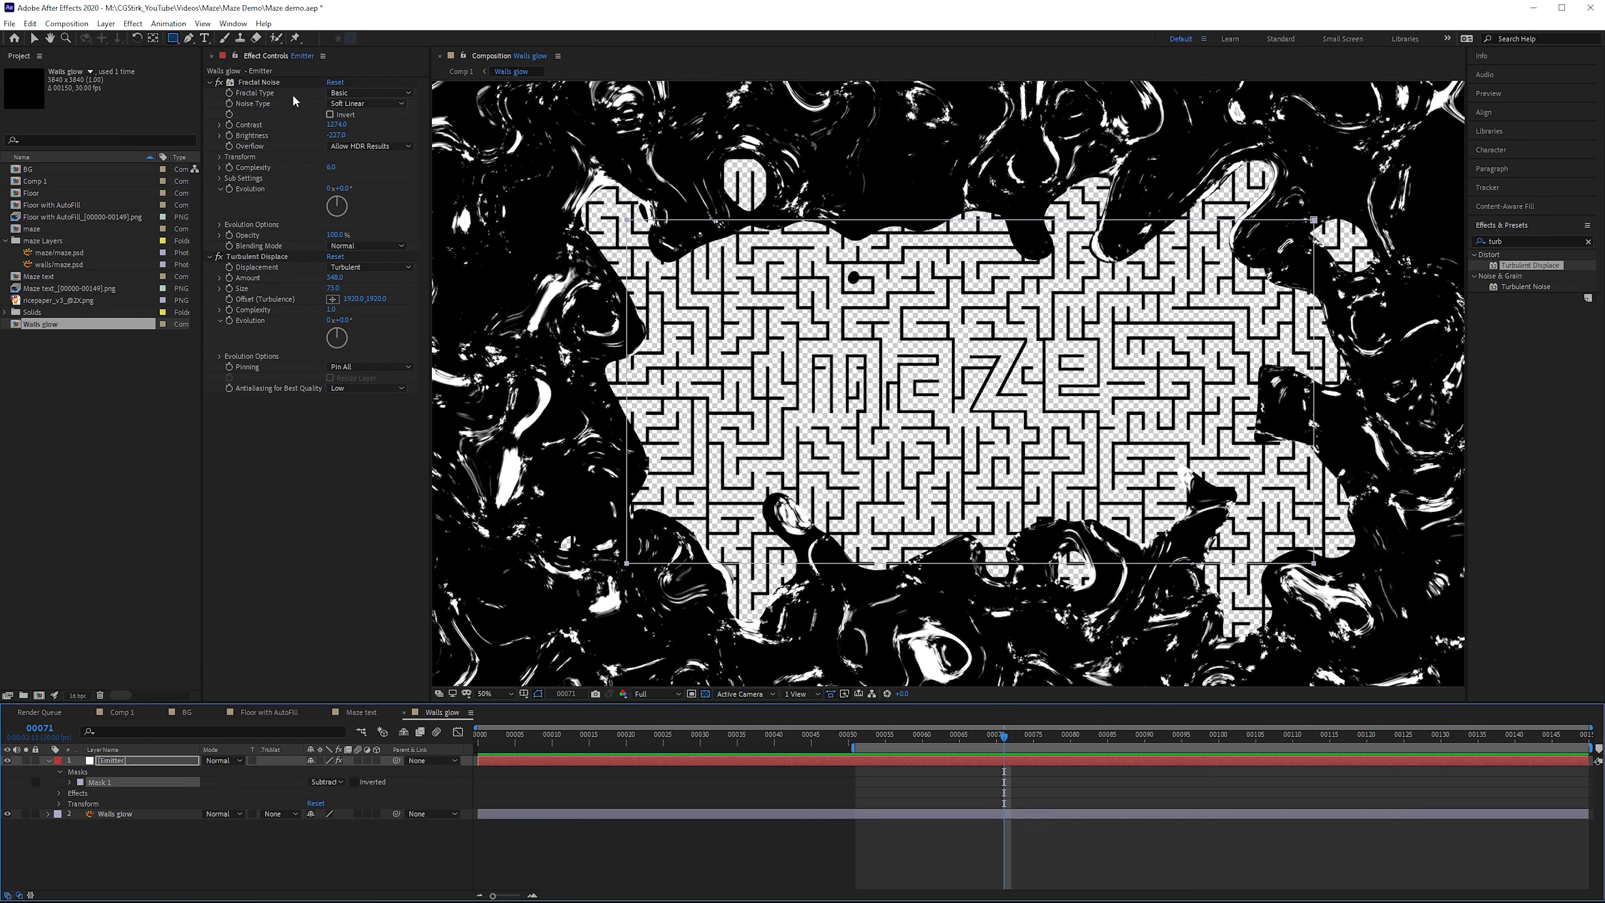
pyautogui.moveTo(1327, 389); pyautogui.dragTo(1272, 400)
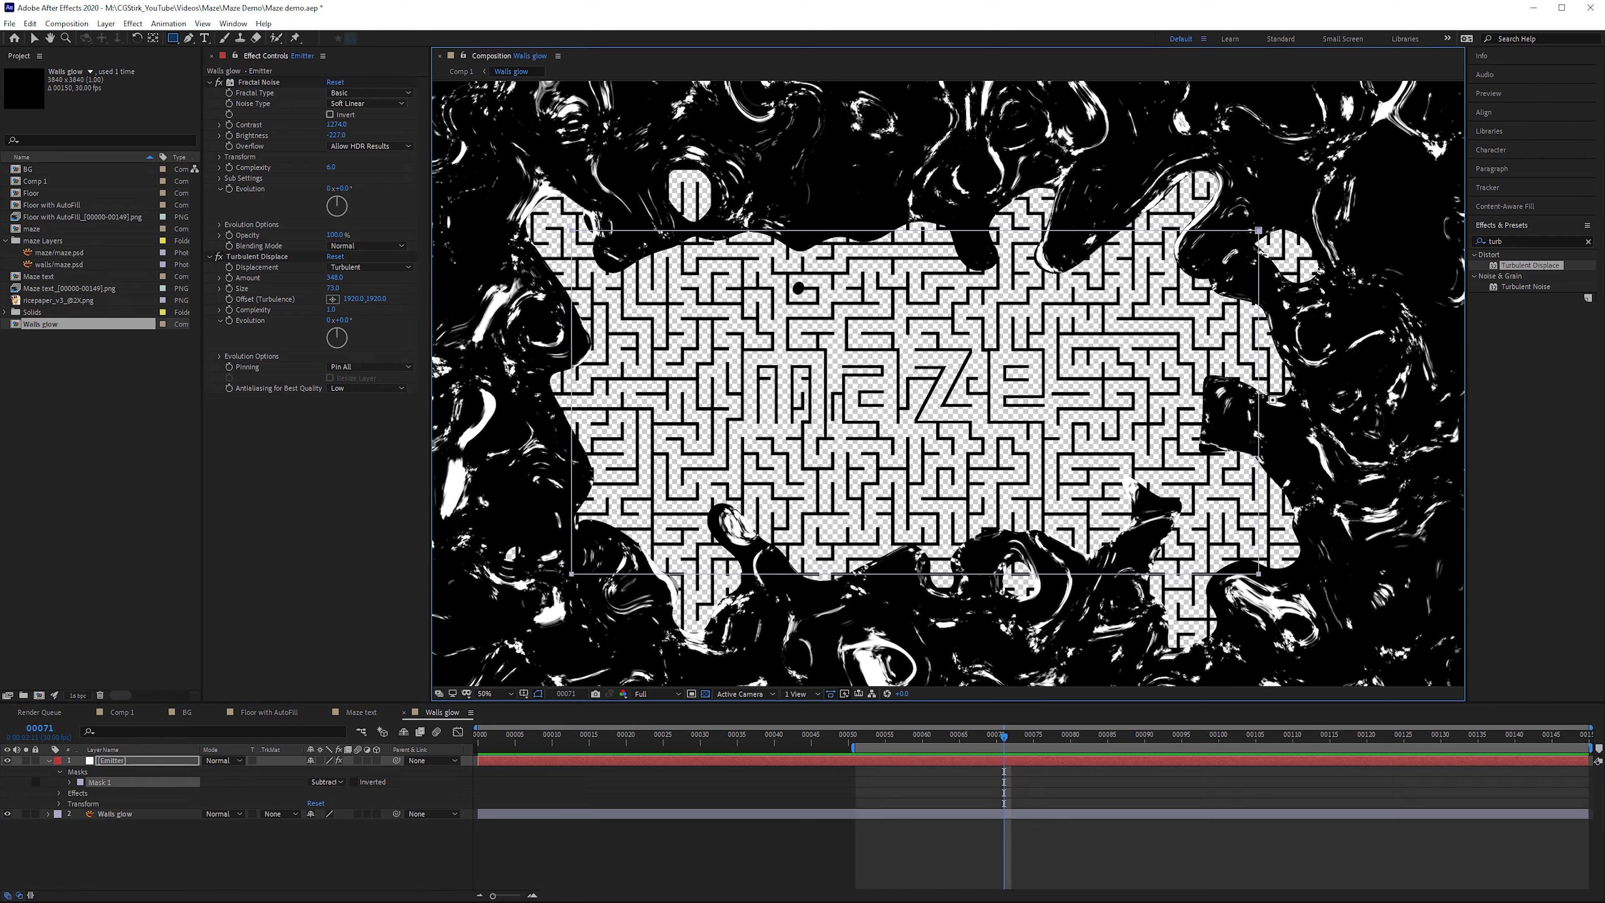
pyautogui.click(138, 815)
pyautogui.doubleClick(1536, 241)
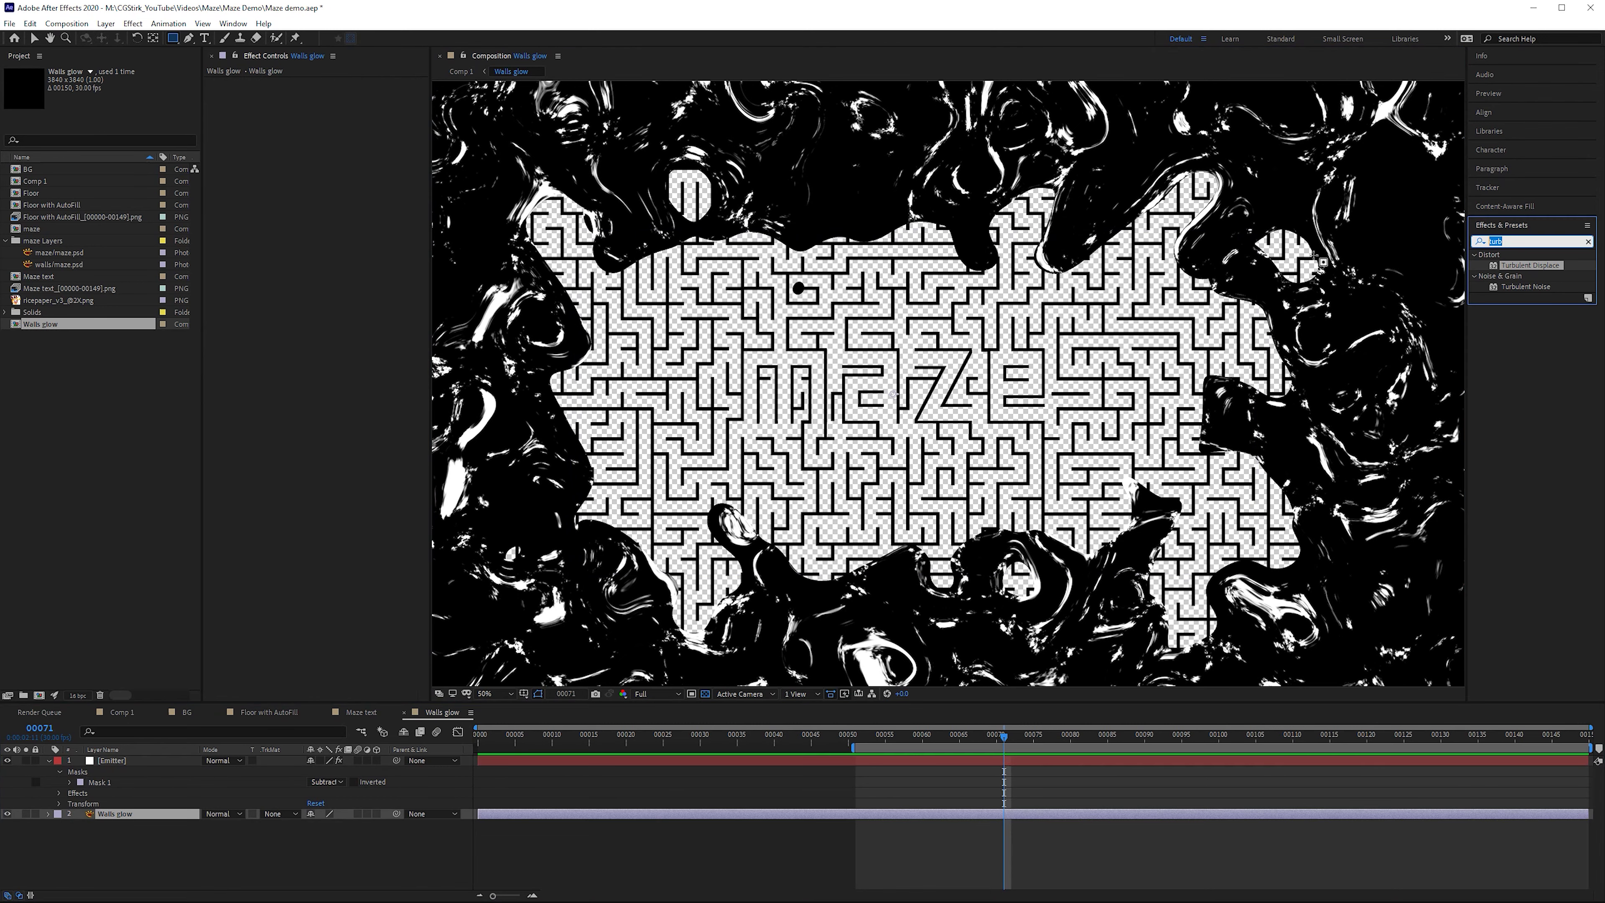
pyautogui.write('autof')
pyautogui.moveTo(1513, 265); pyautogui.dragTo(335, 180)
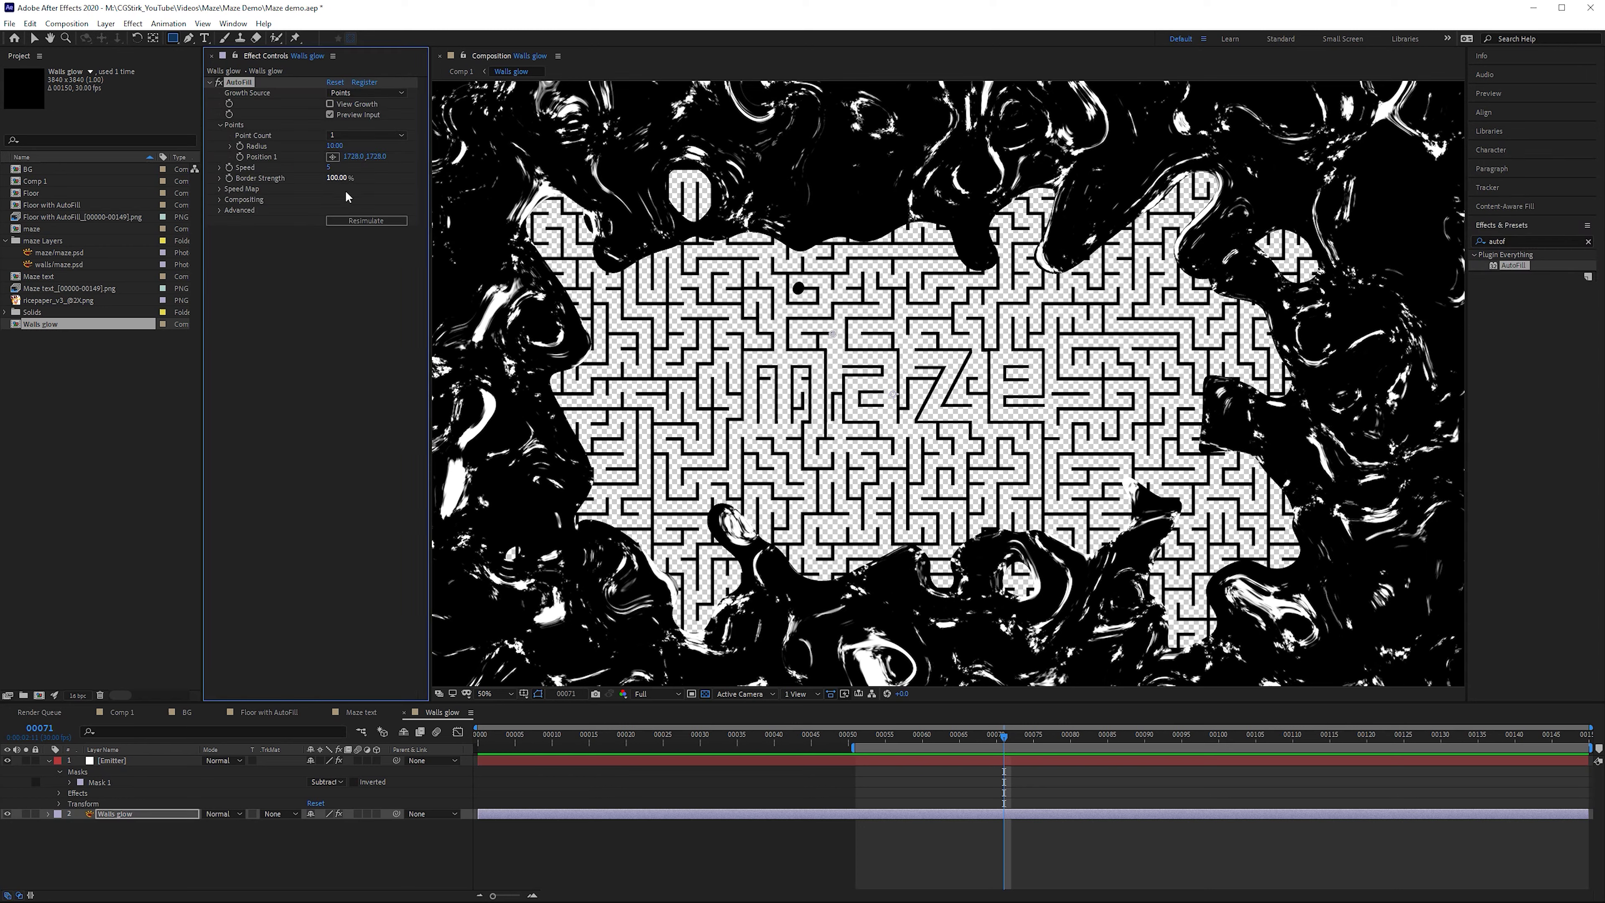
# - Set AutoFill's Growth Source to the Emitter layer using Effects & Masks and the Luma channel, with Preview Input turned off
pyautogui.click(365, 93)
pyautogui.click(369, 136)
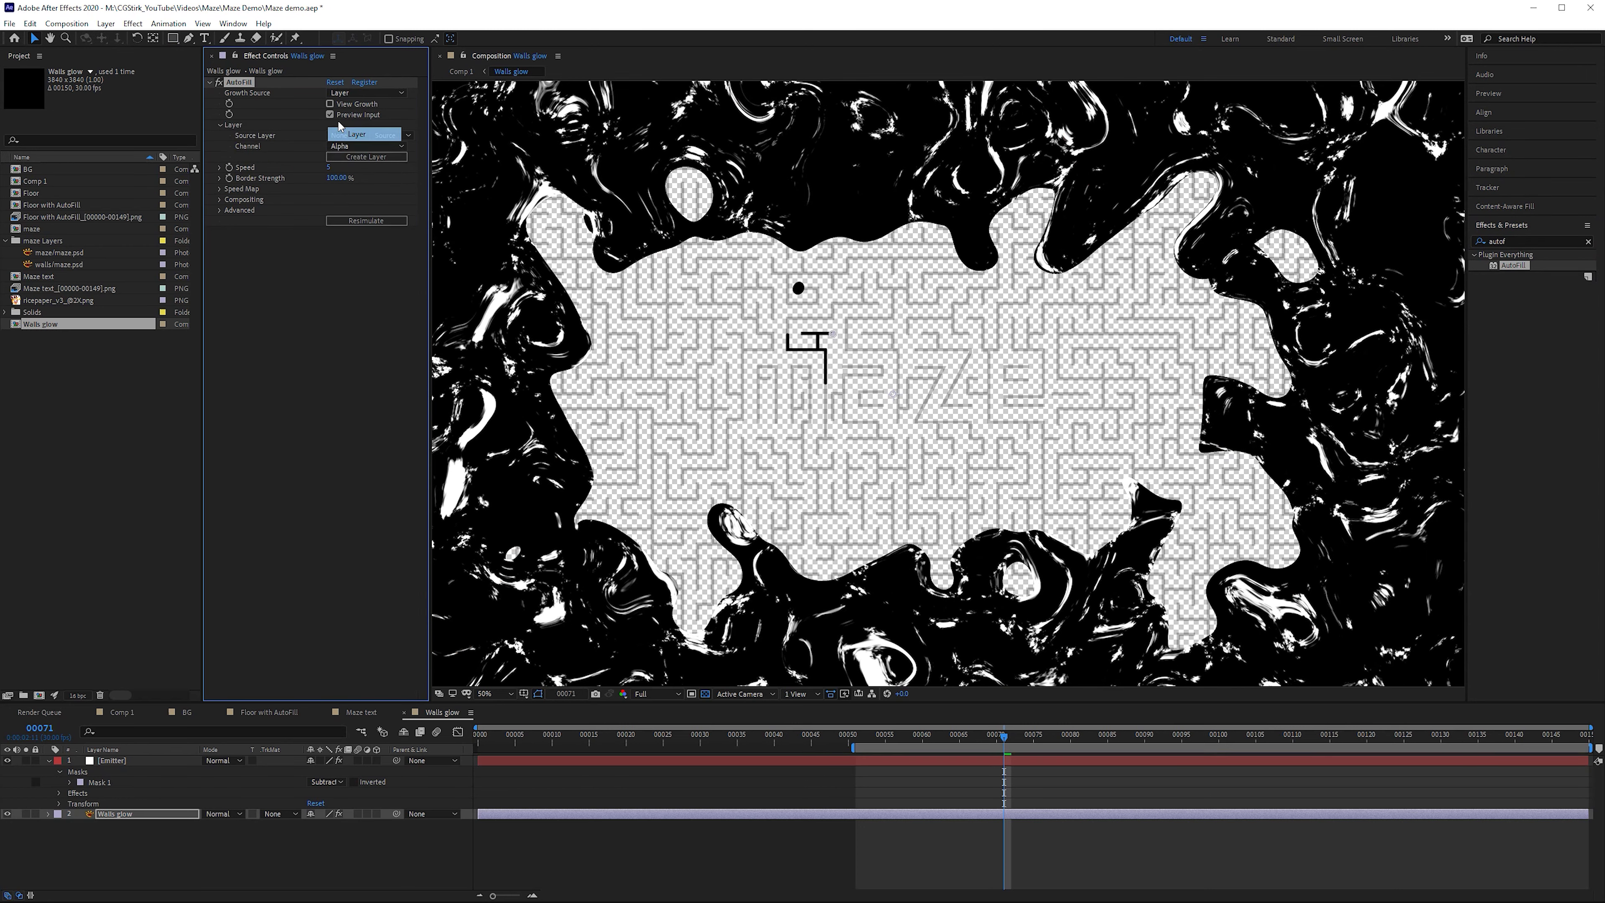
pyautogui.click(346, 136)
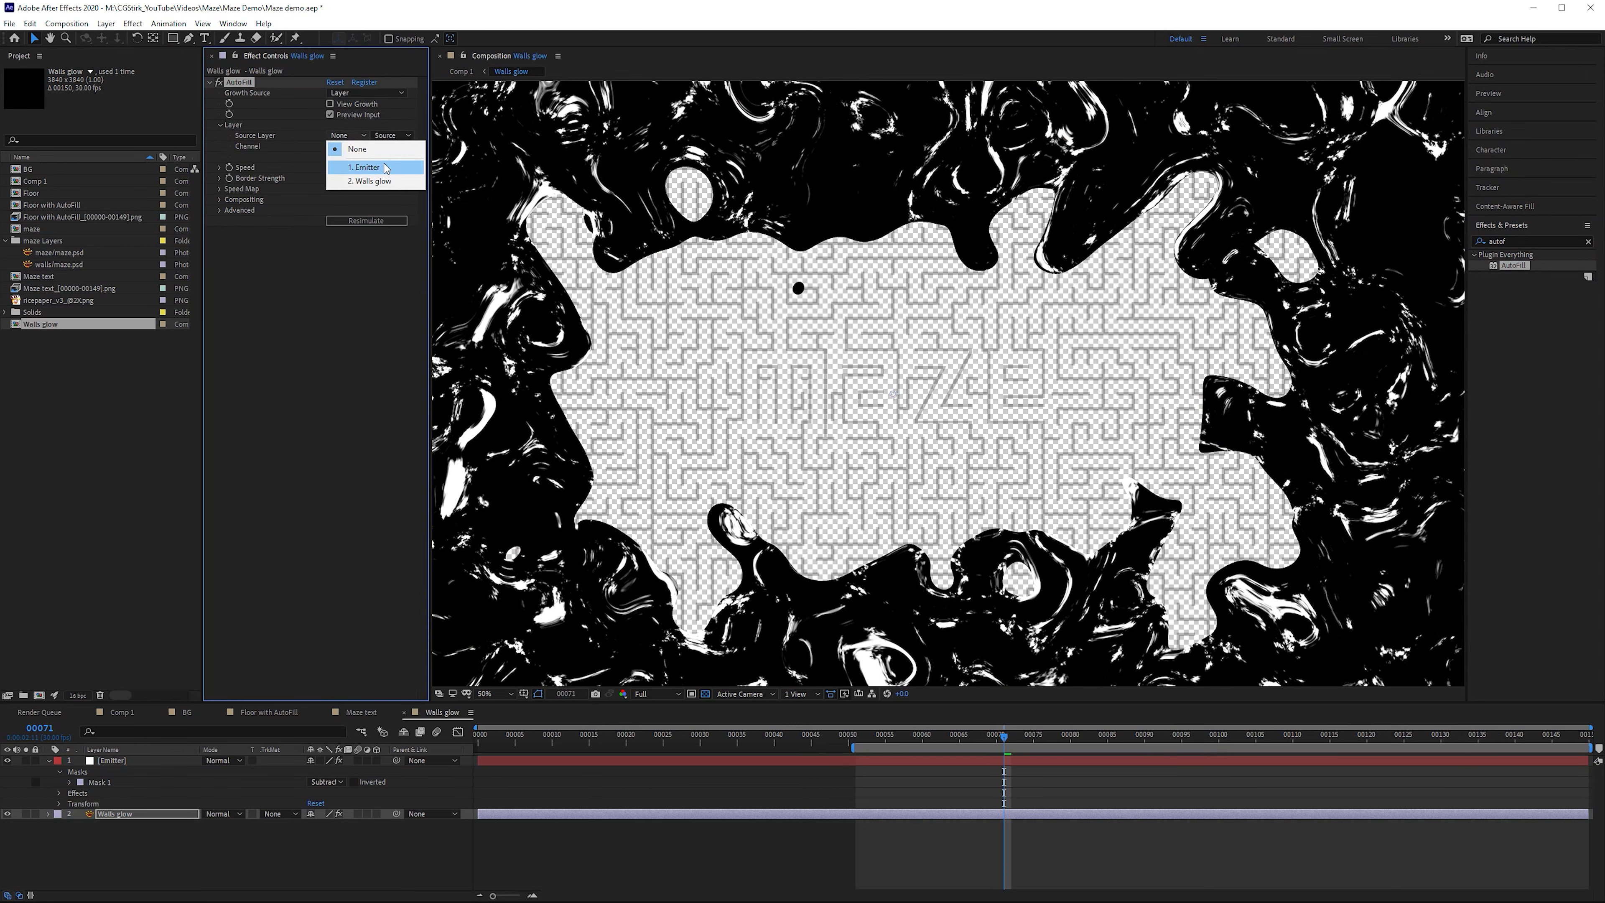
pyautogui.click(385, 167)
pyautogui.click(391, 136)
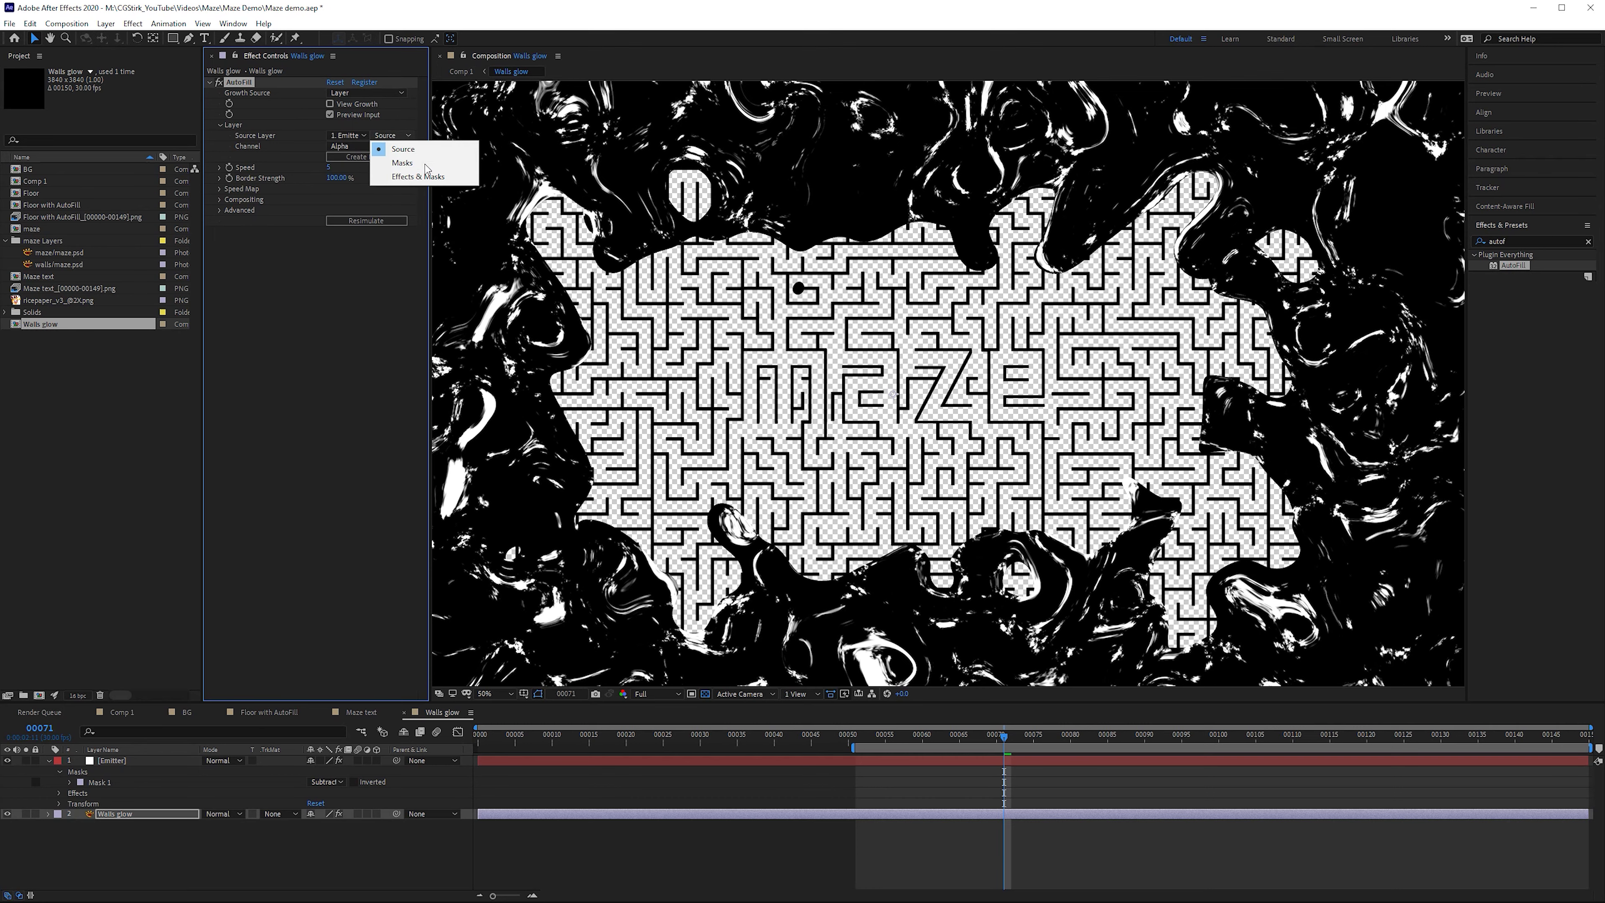
pyautogui.click(405, 177)
pyautogui.click(376, 146)
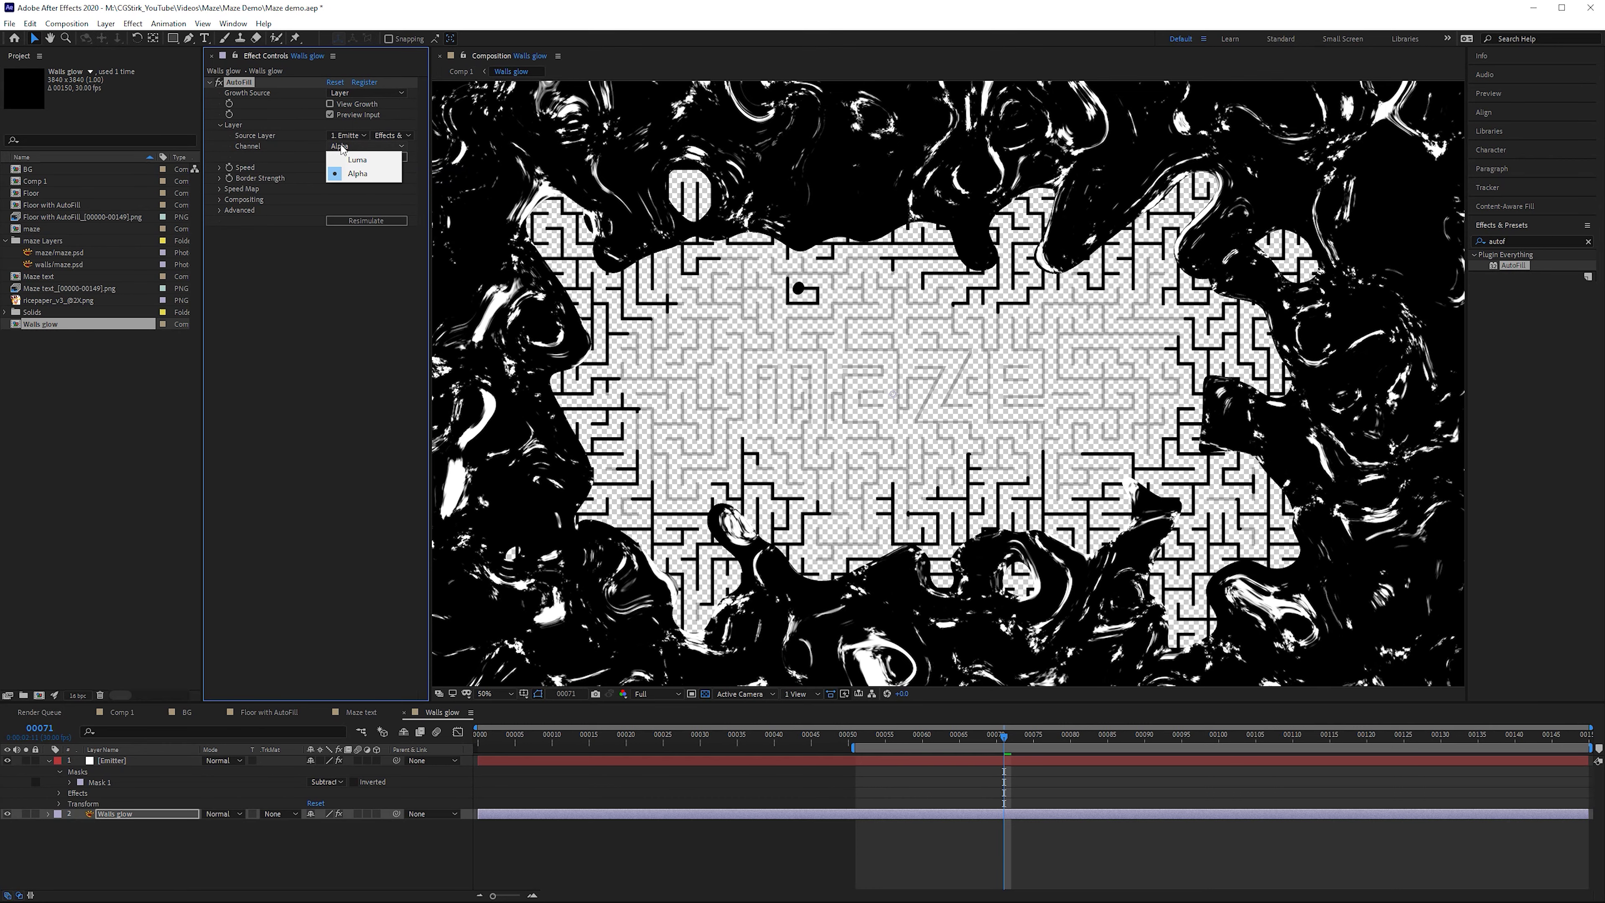
pyautogui.click(380, 160)
pyautogui.click(354, 116)
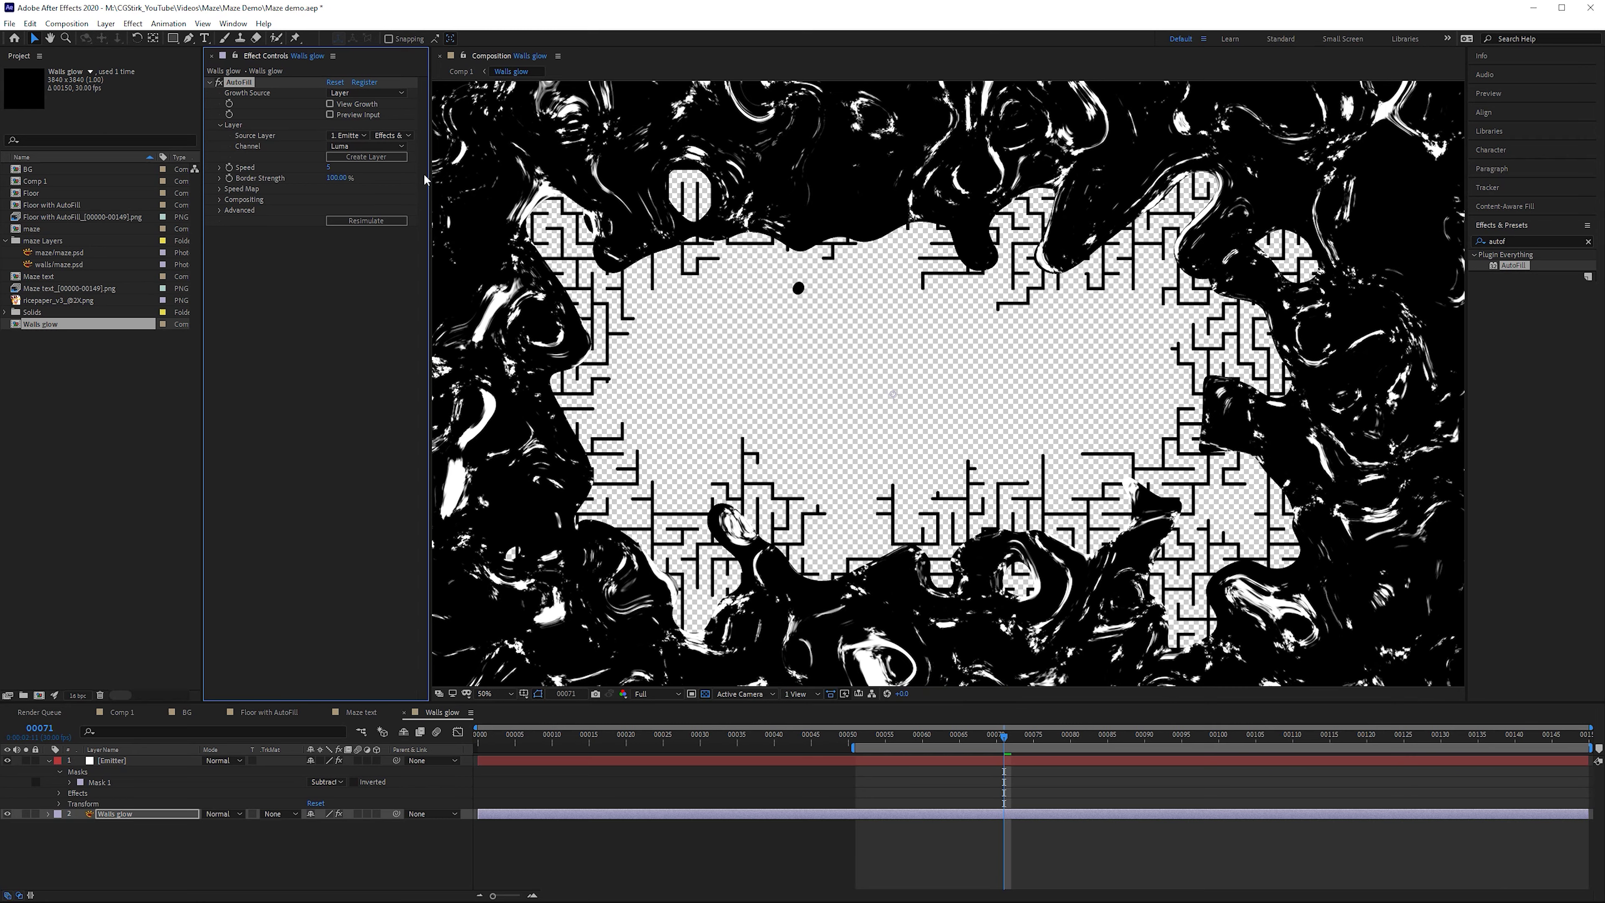
# - Hide the Emitter layer and raise AutoFill's Speed, checking the wall growth on the timeline
pyautogui.click(8, 761)
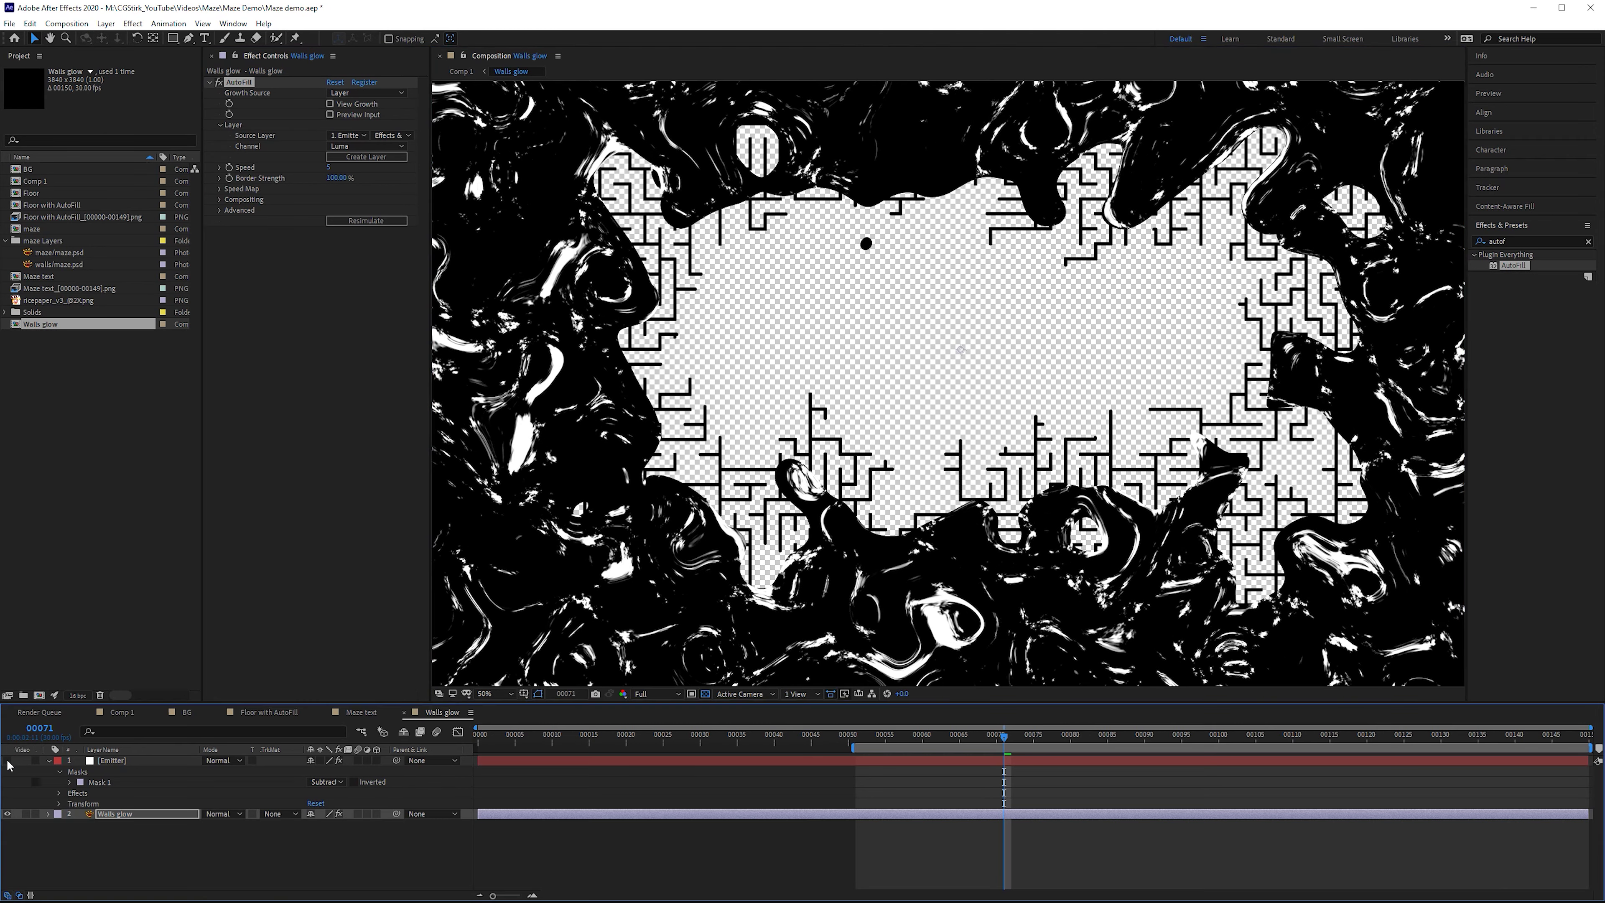
pyautogui.moveTo(947, 736); pyautogui.dragTo(854, 736)
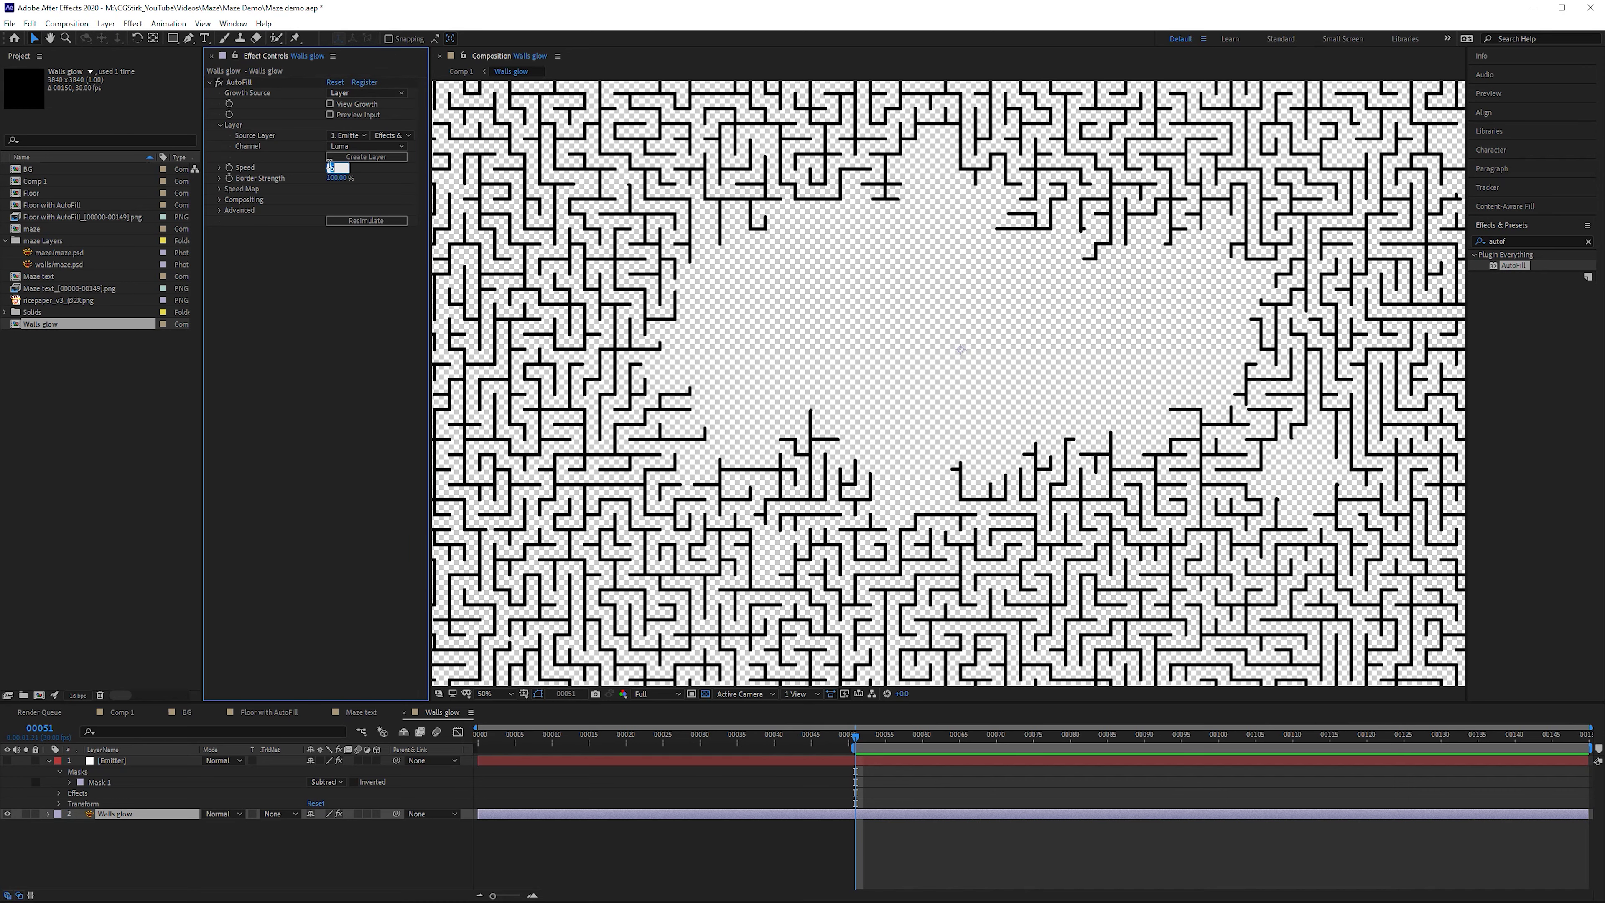
pyautogui.click(604, 735)
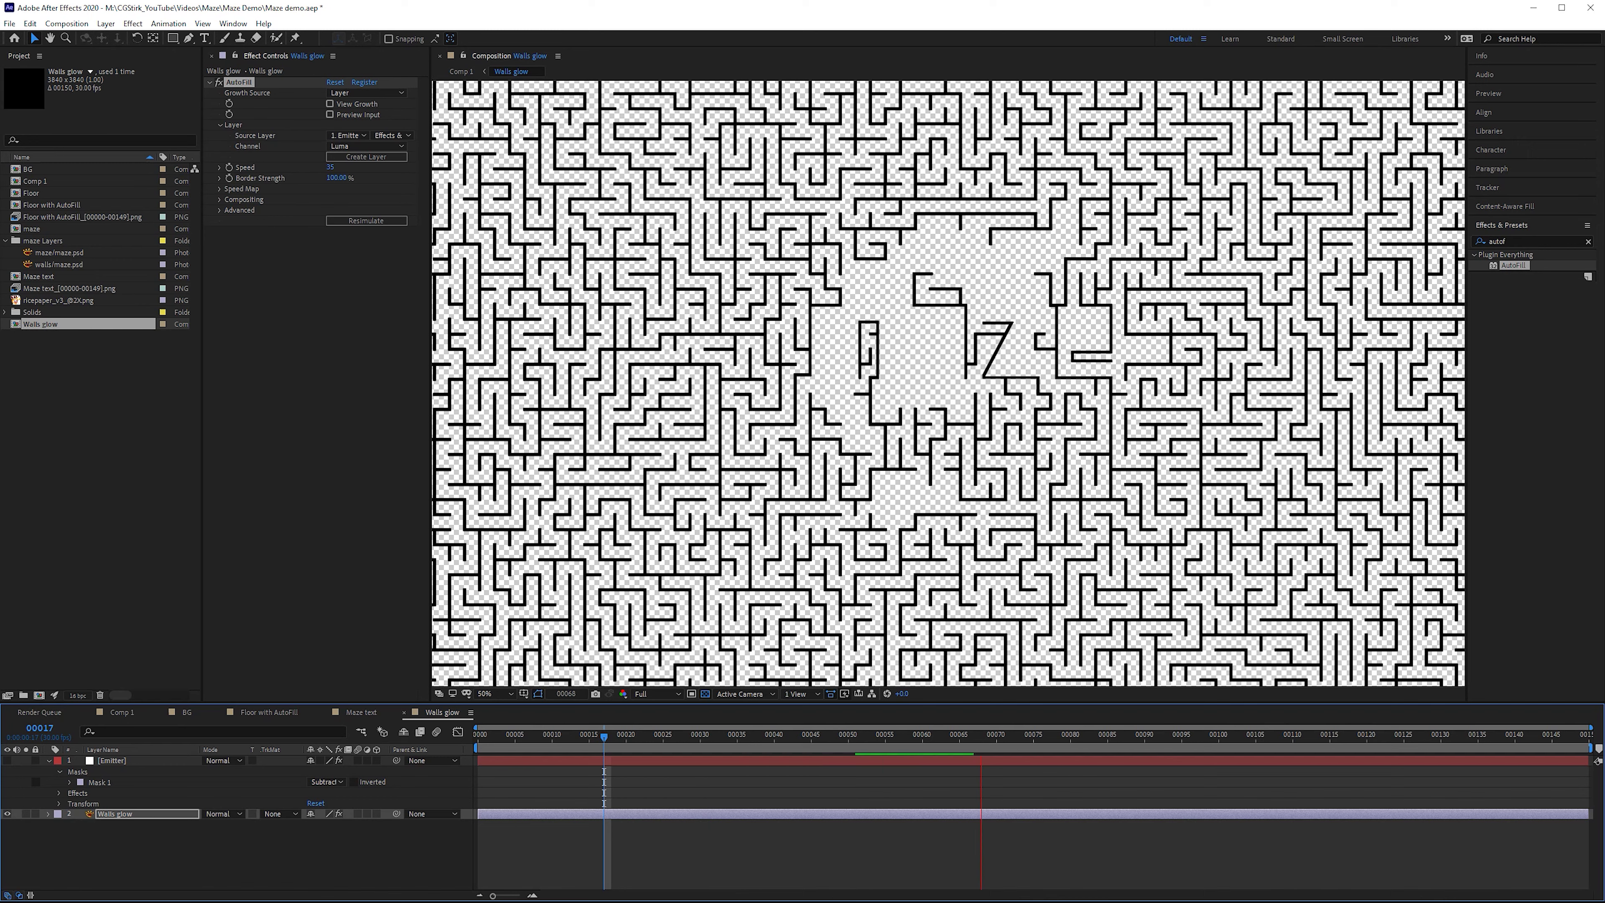
# - Lower AutoFill's Border Strength to 20% and check the wall growth at several frames
pyautogui.click(351, 181)
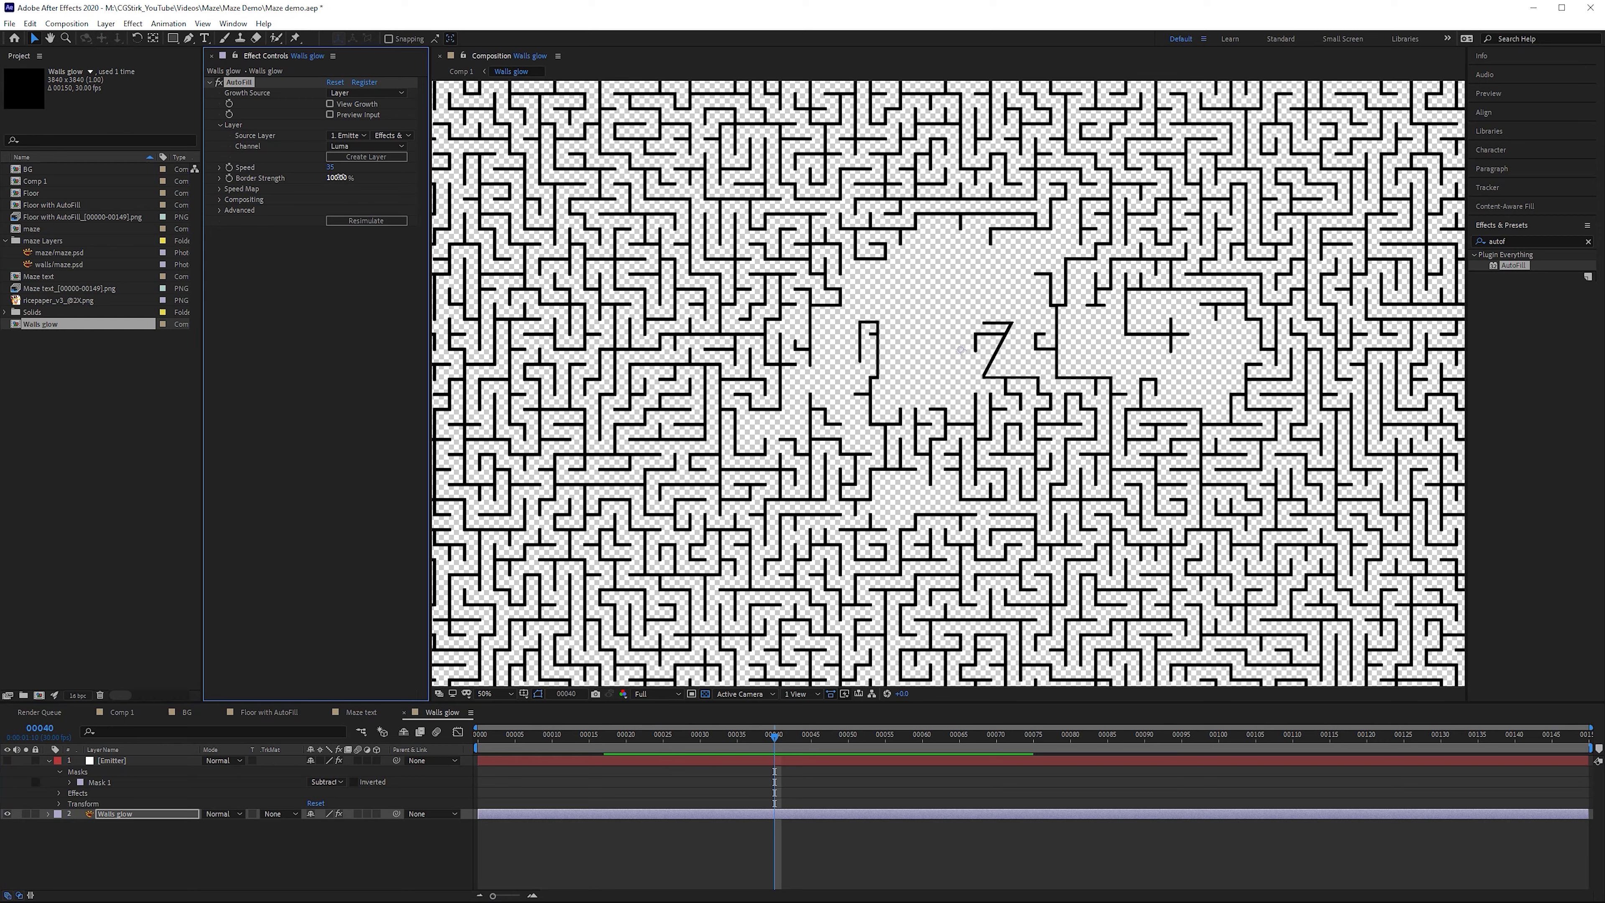
pyautogui.click(339, 177)
pyautogui.write('25')
pyautogui.press('Return')
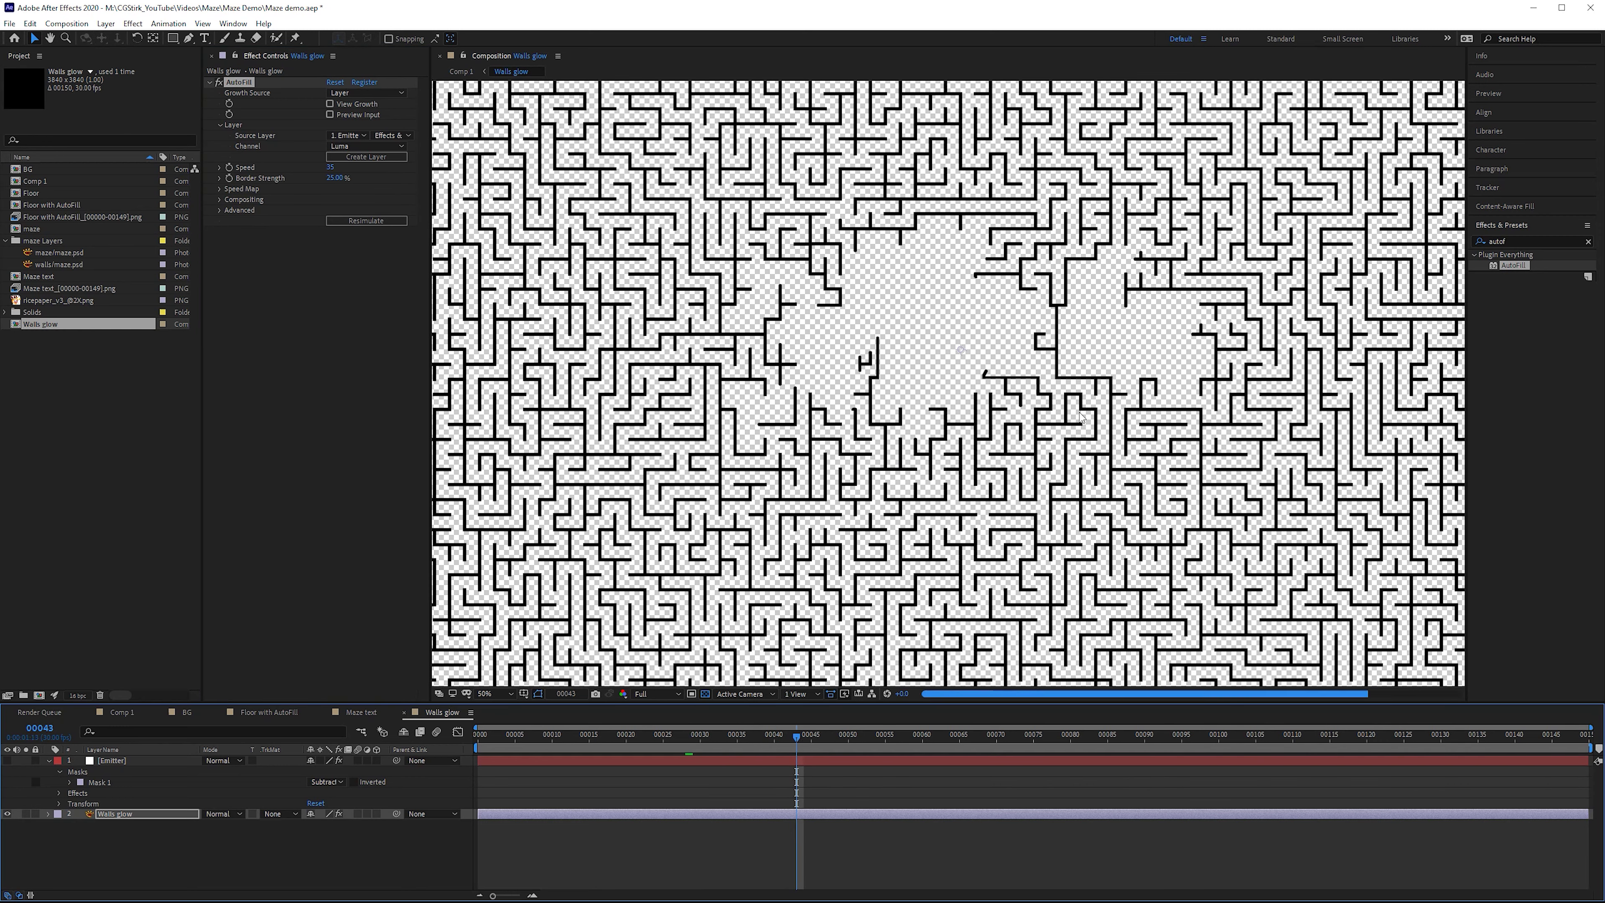
pyautogui.click(884, 735)
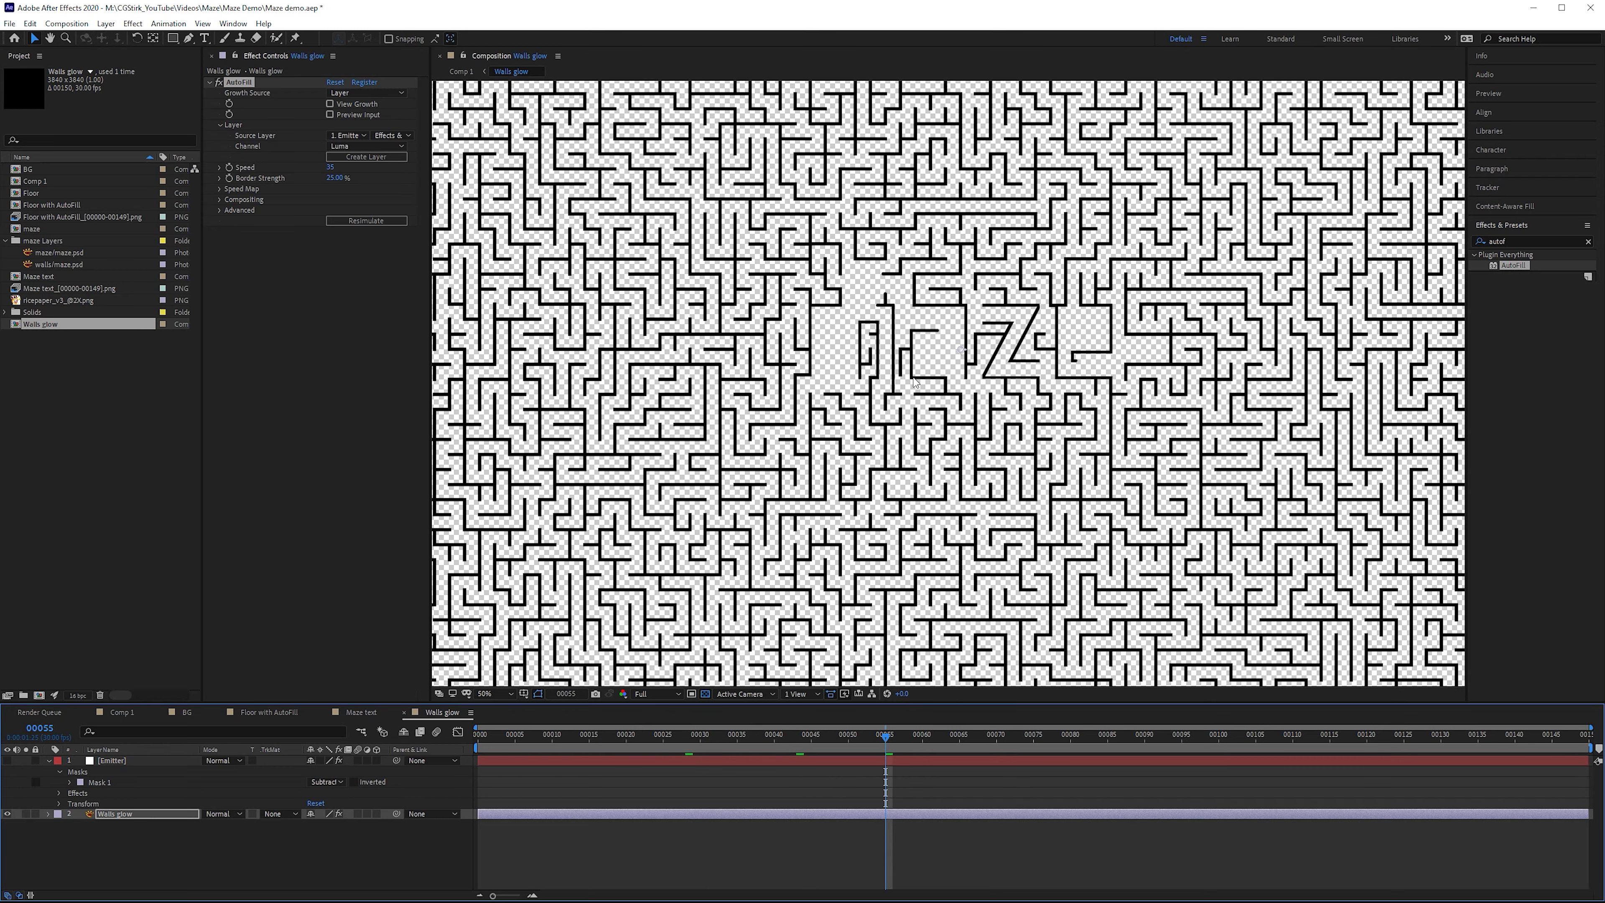
pyautogui.moveTo(1095, 736); pyautogui.dragTo(1529, 735)
pyautogui.click(338, 178)
pyautogui.write('20')
pyautogui.press('Return')
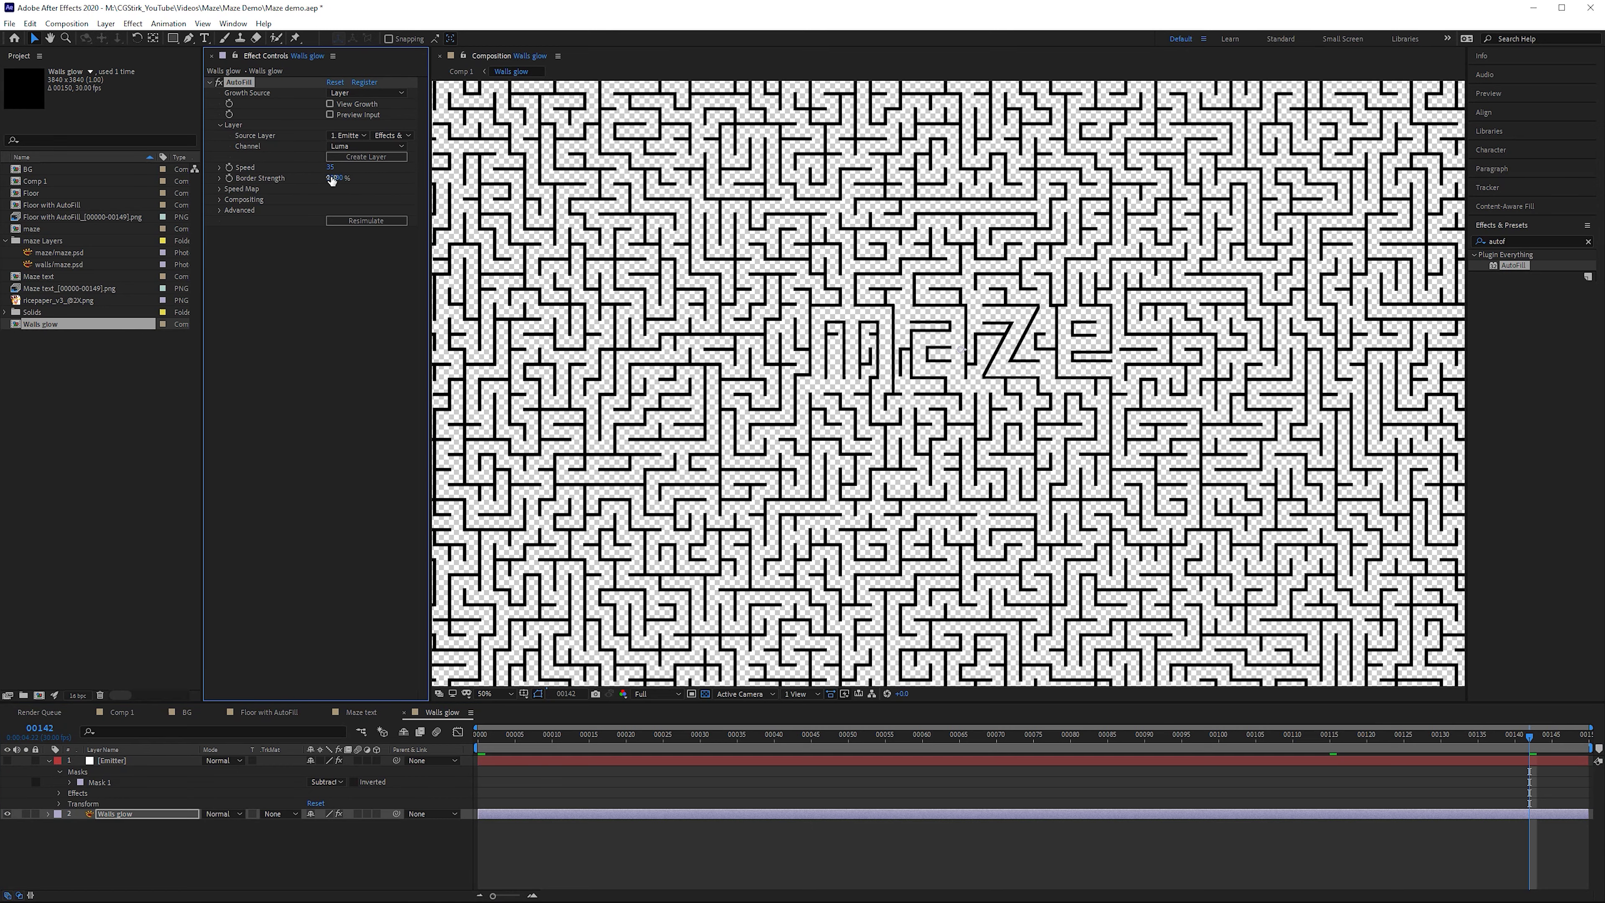
pyautogui.click(780, 741)
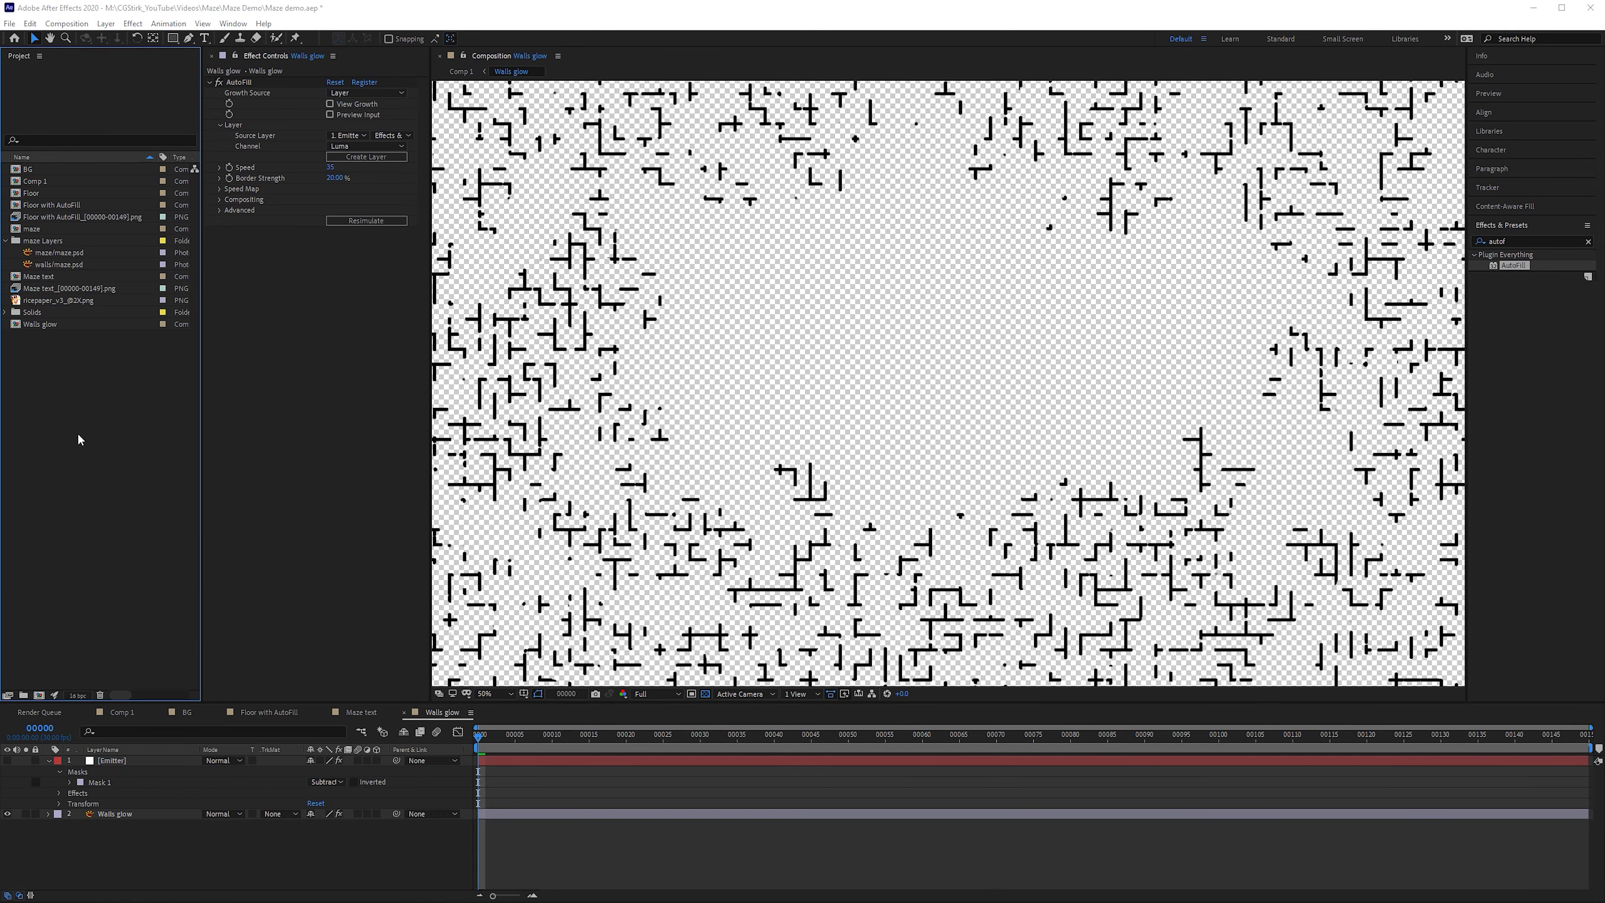
pyautogui.doubleClick(77, 439)
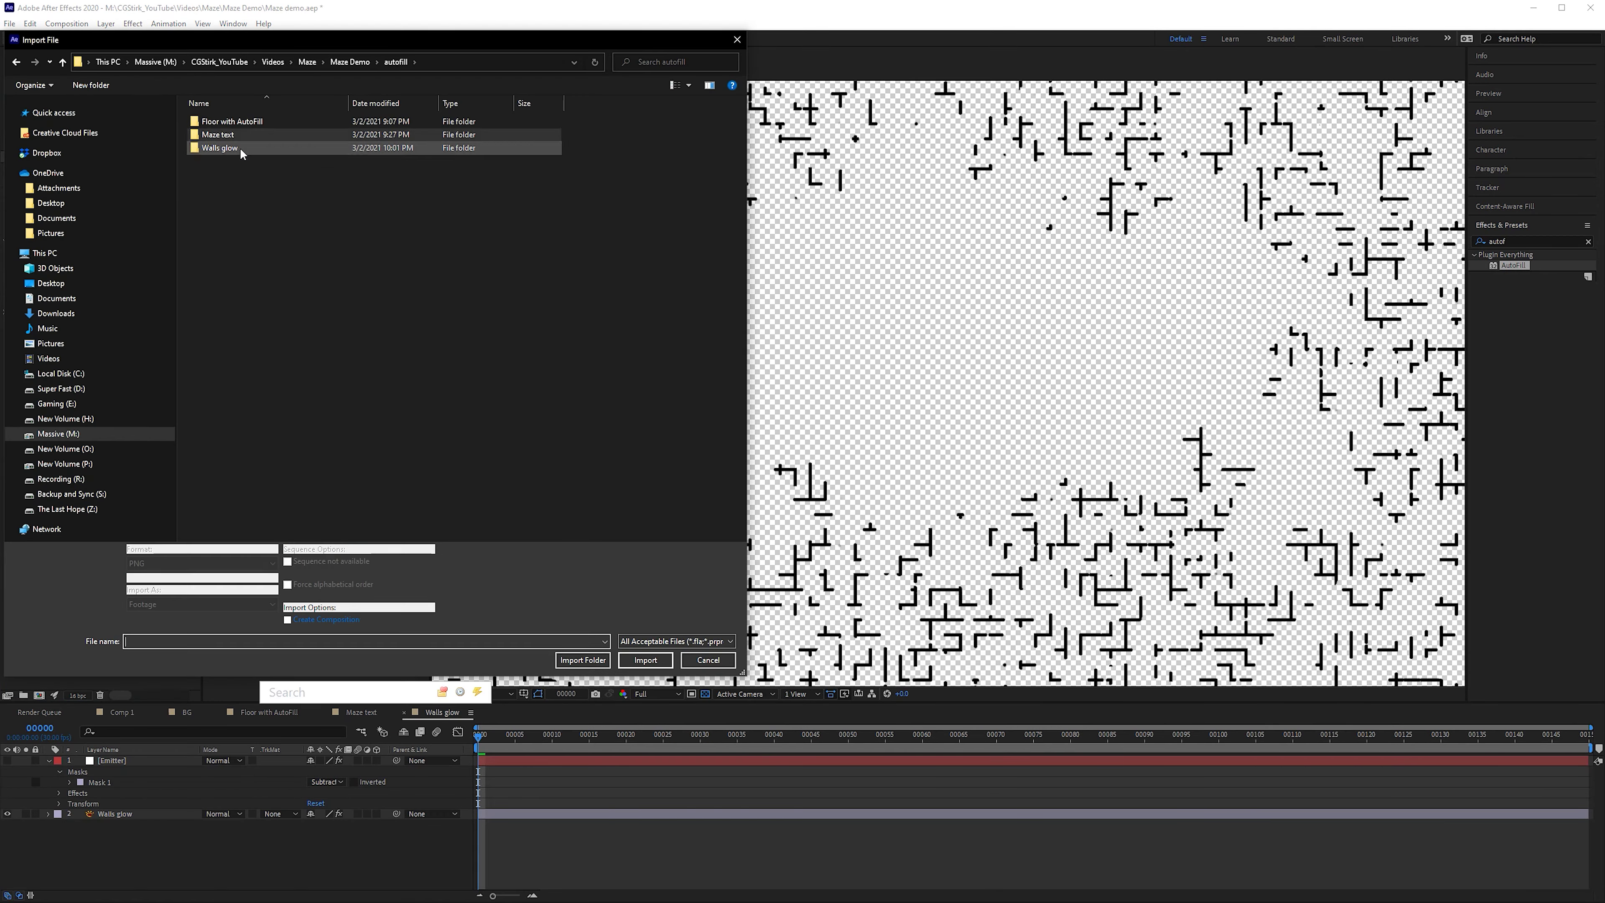
pyautogui.doubleClick(233, 147)
pyautogui.doubleClick(232, 129)
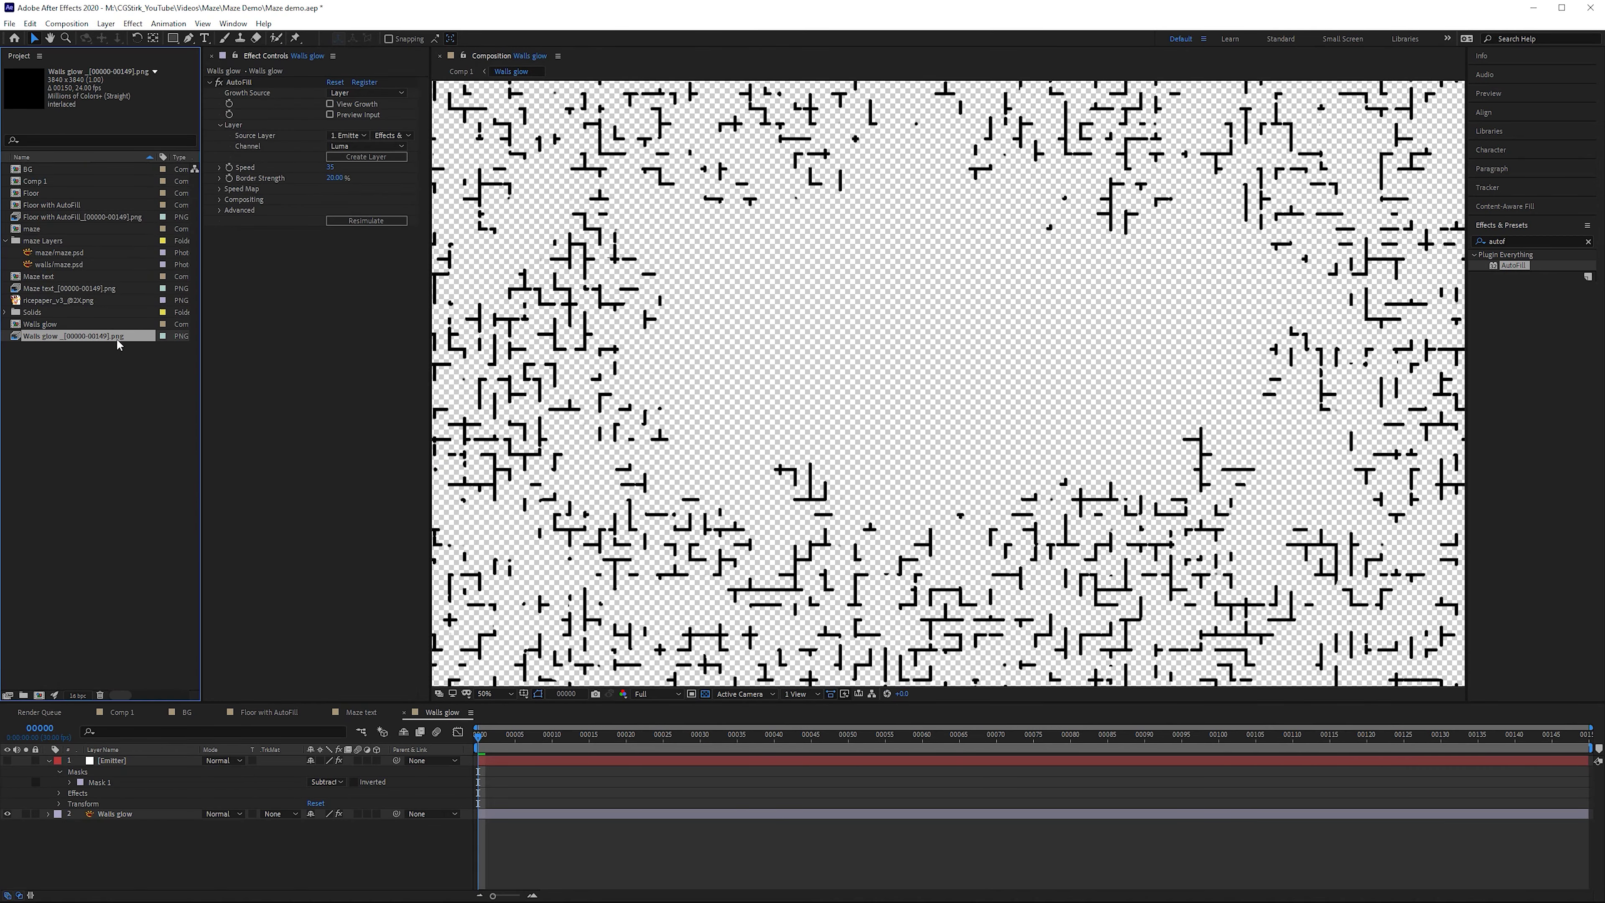
# - Set the imported sequence's frame rate to 30 fps and add it as the top layer of the Walls glow composition
pyautogui.rightClick(117, 340)
pyautogui.click(303, 431)
pyautogui.write('30')
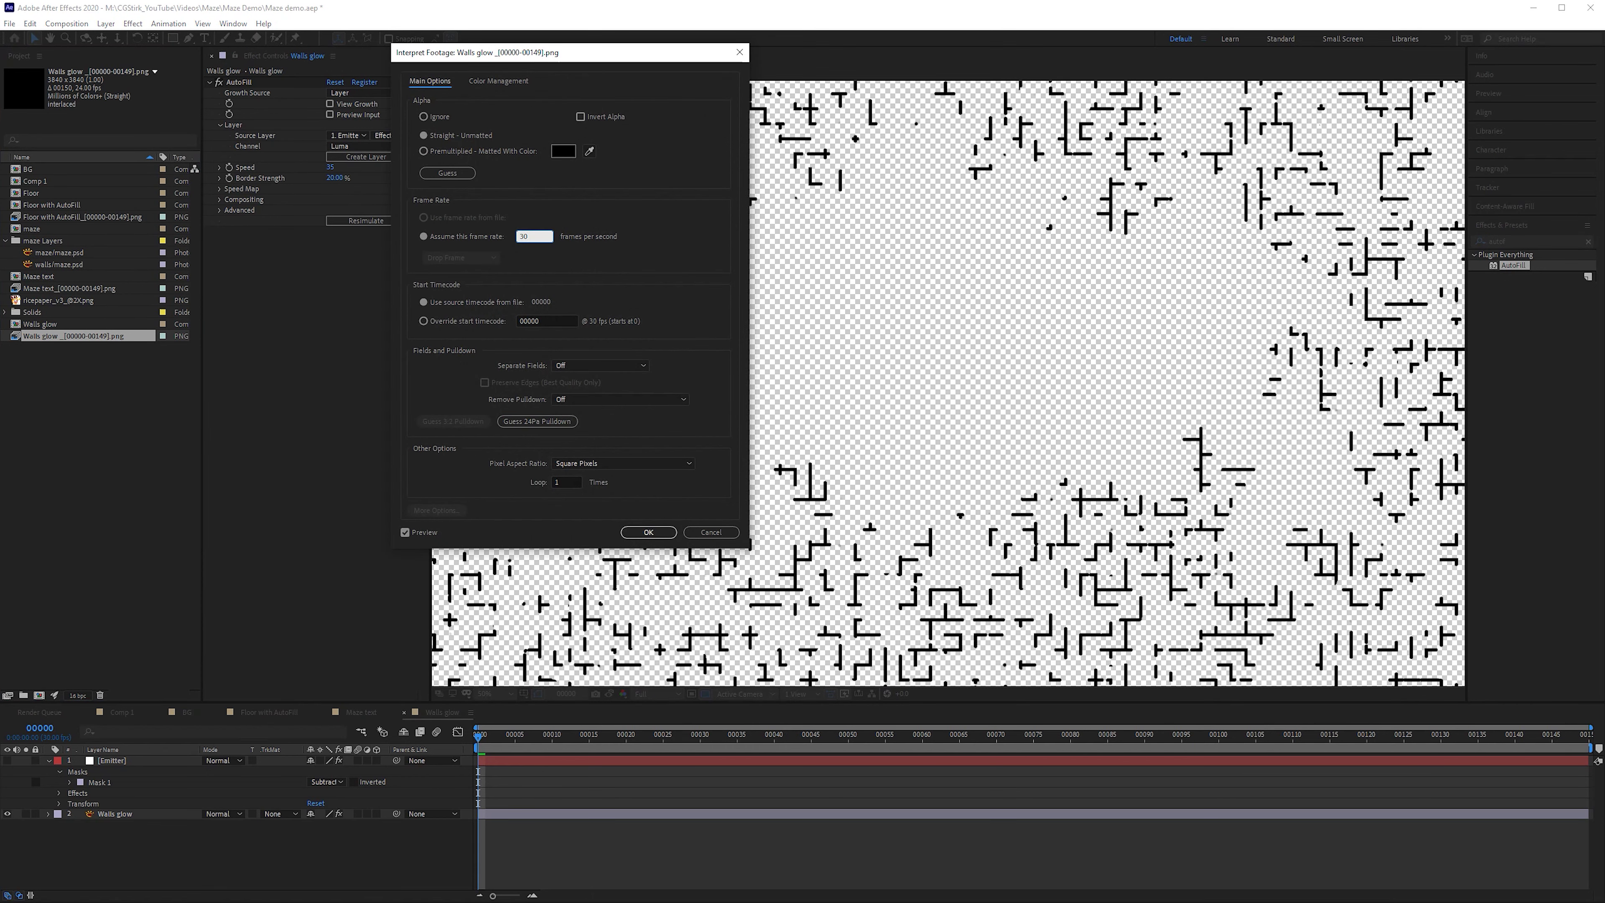
pyautogui.press('Return')
pyautogui.moveTo(101, 341); pyautogui.dragTo(120, 762)
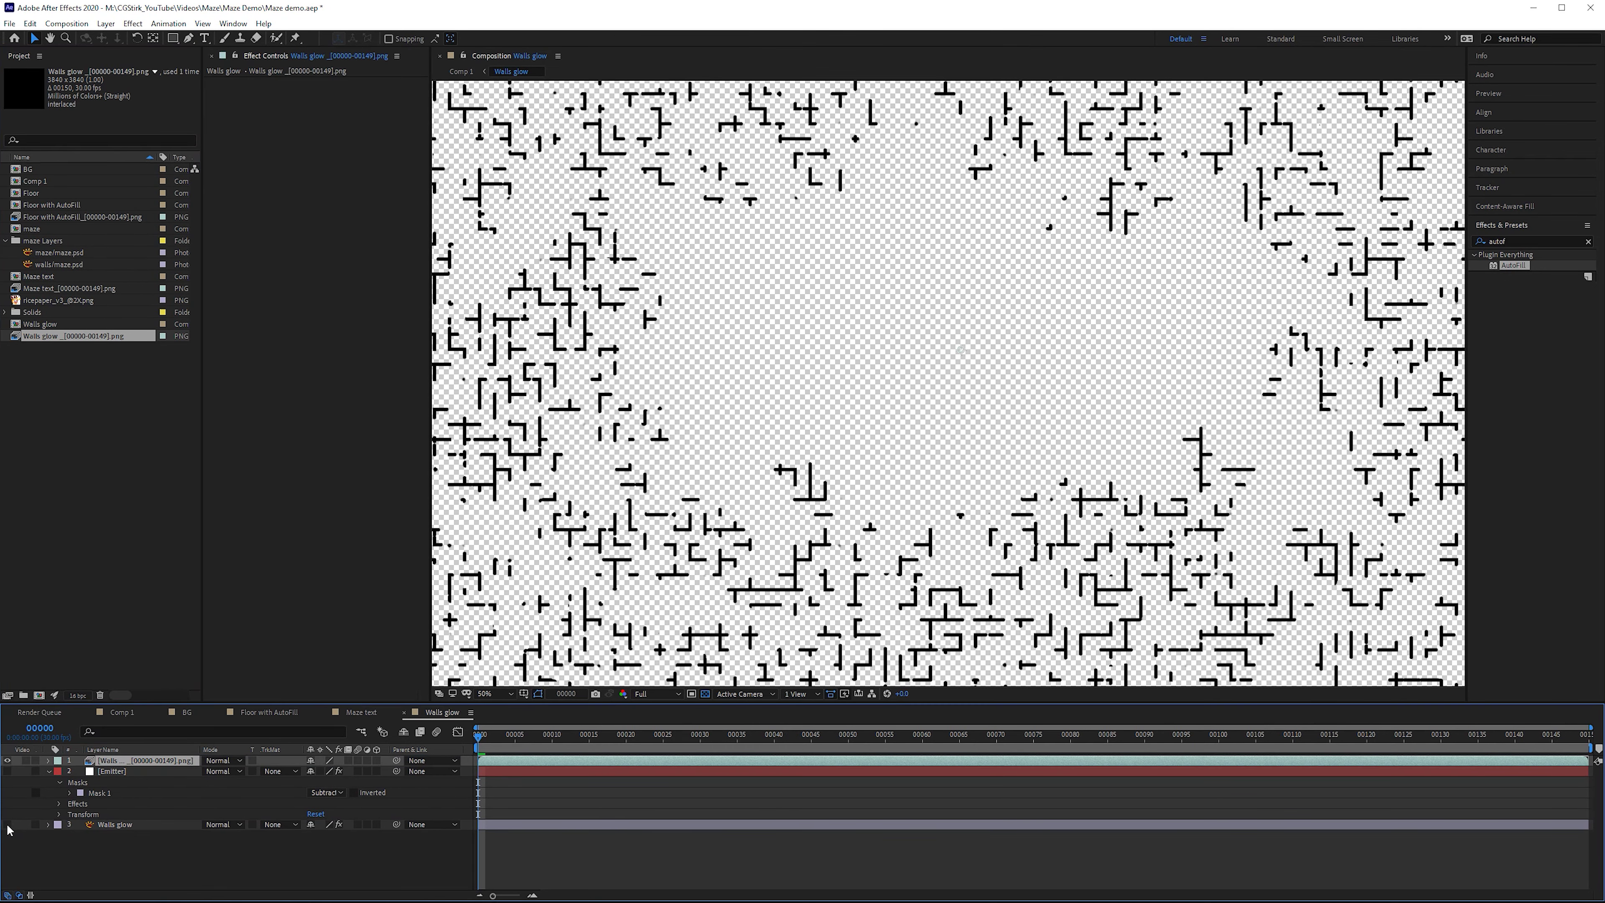
pyautogui.click(111, 26)
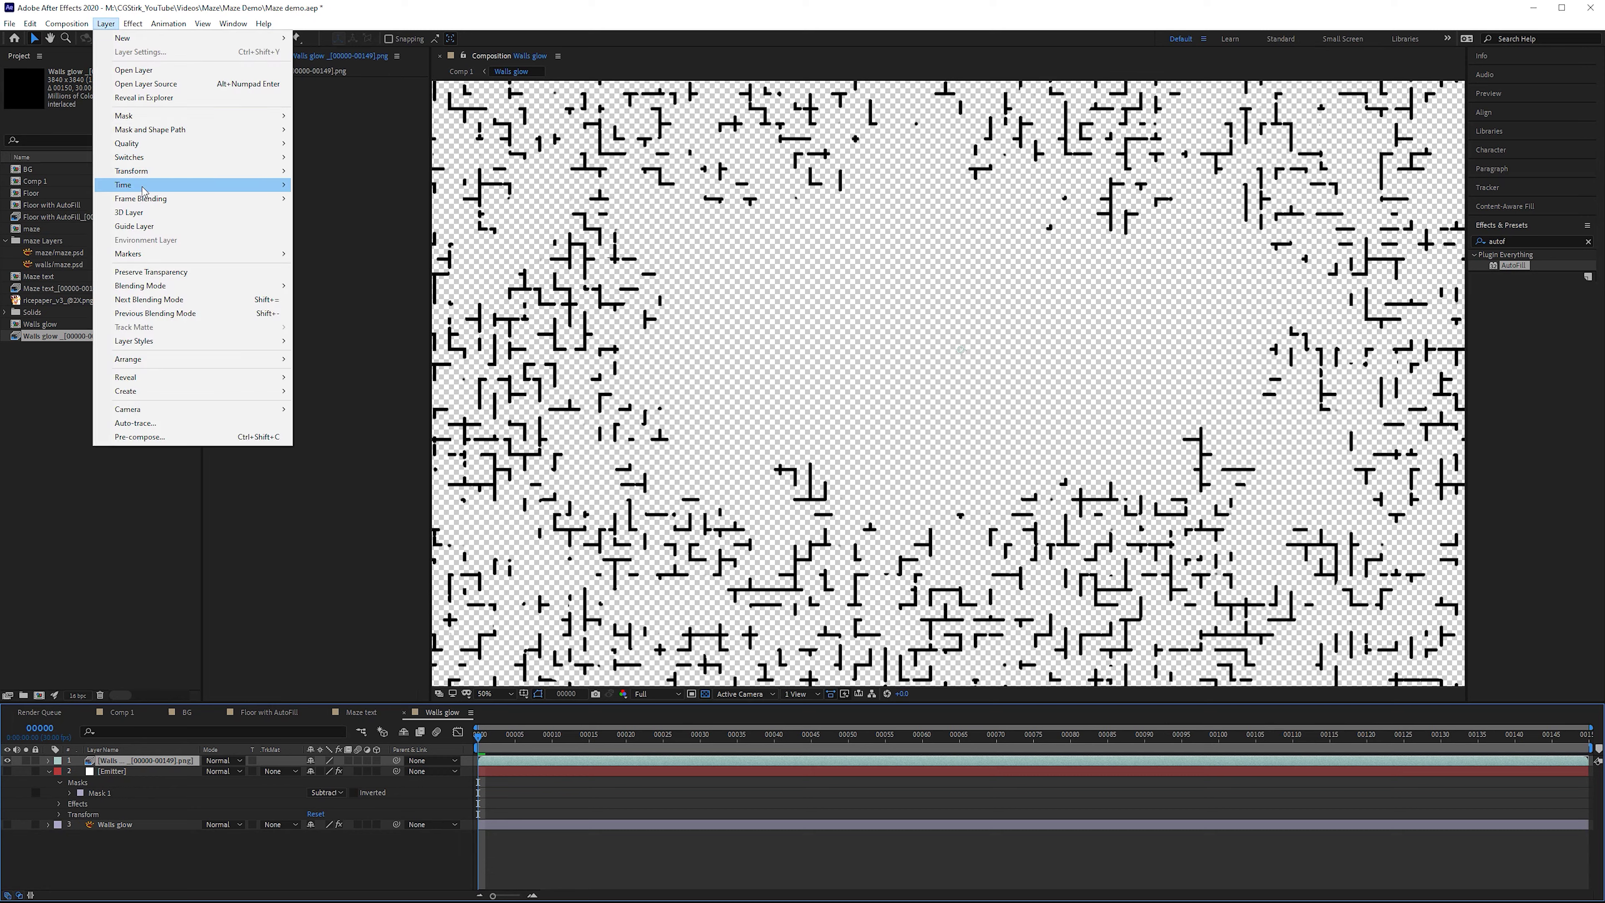
pyautogui.moveTo(190, 185)
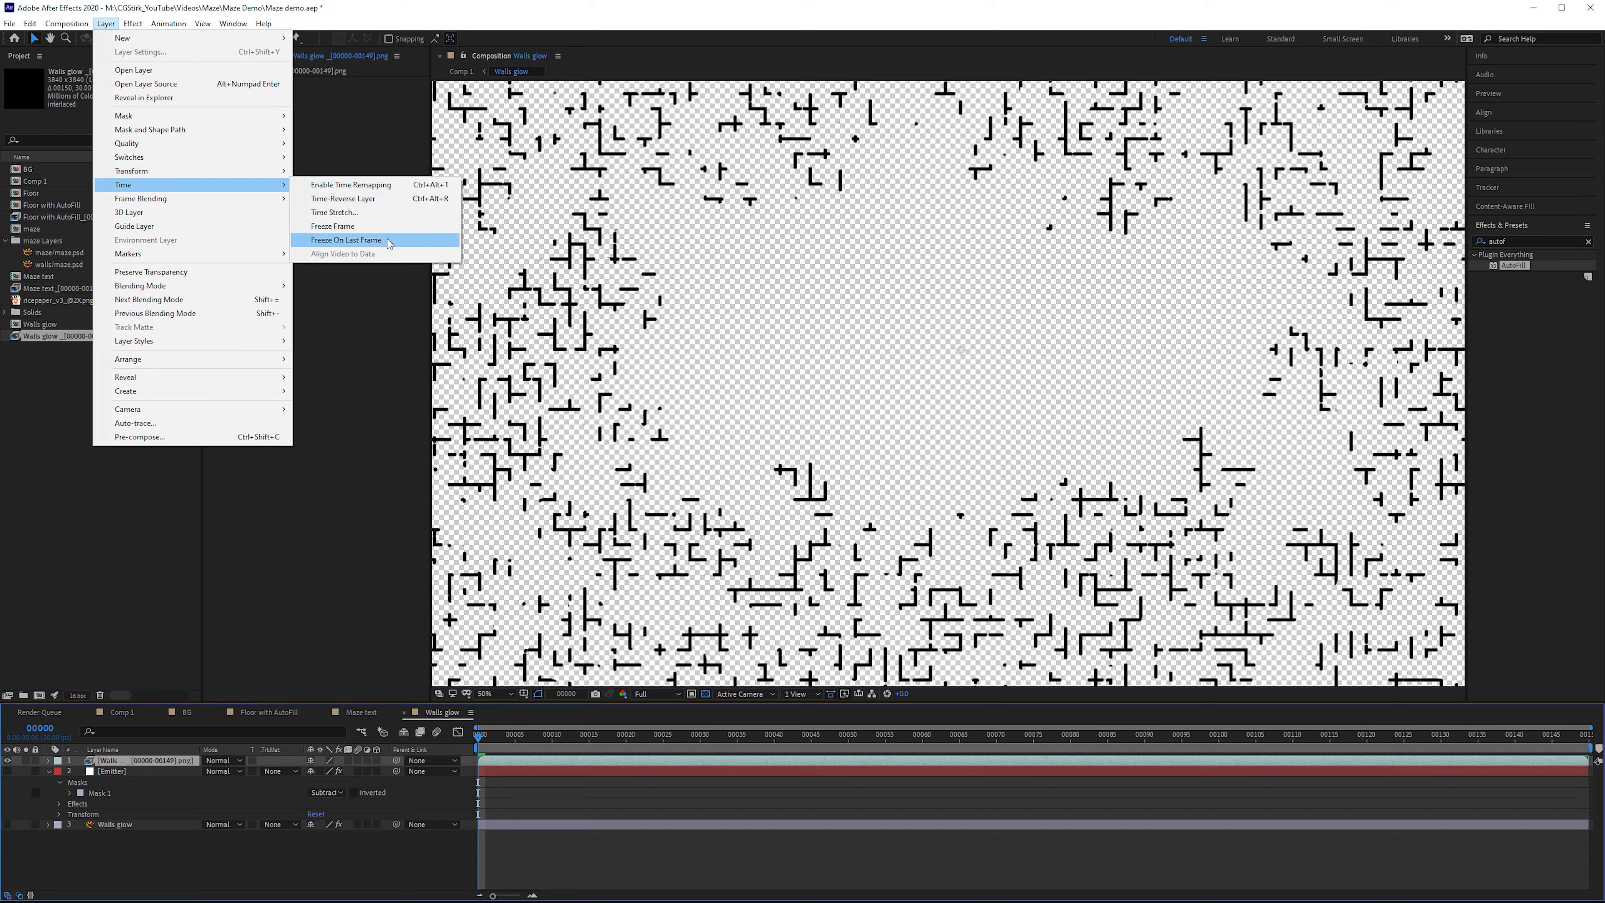
pyautogui.click(205, 600)
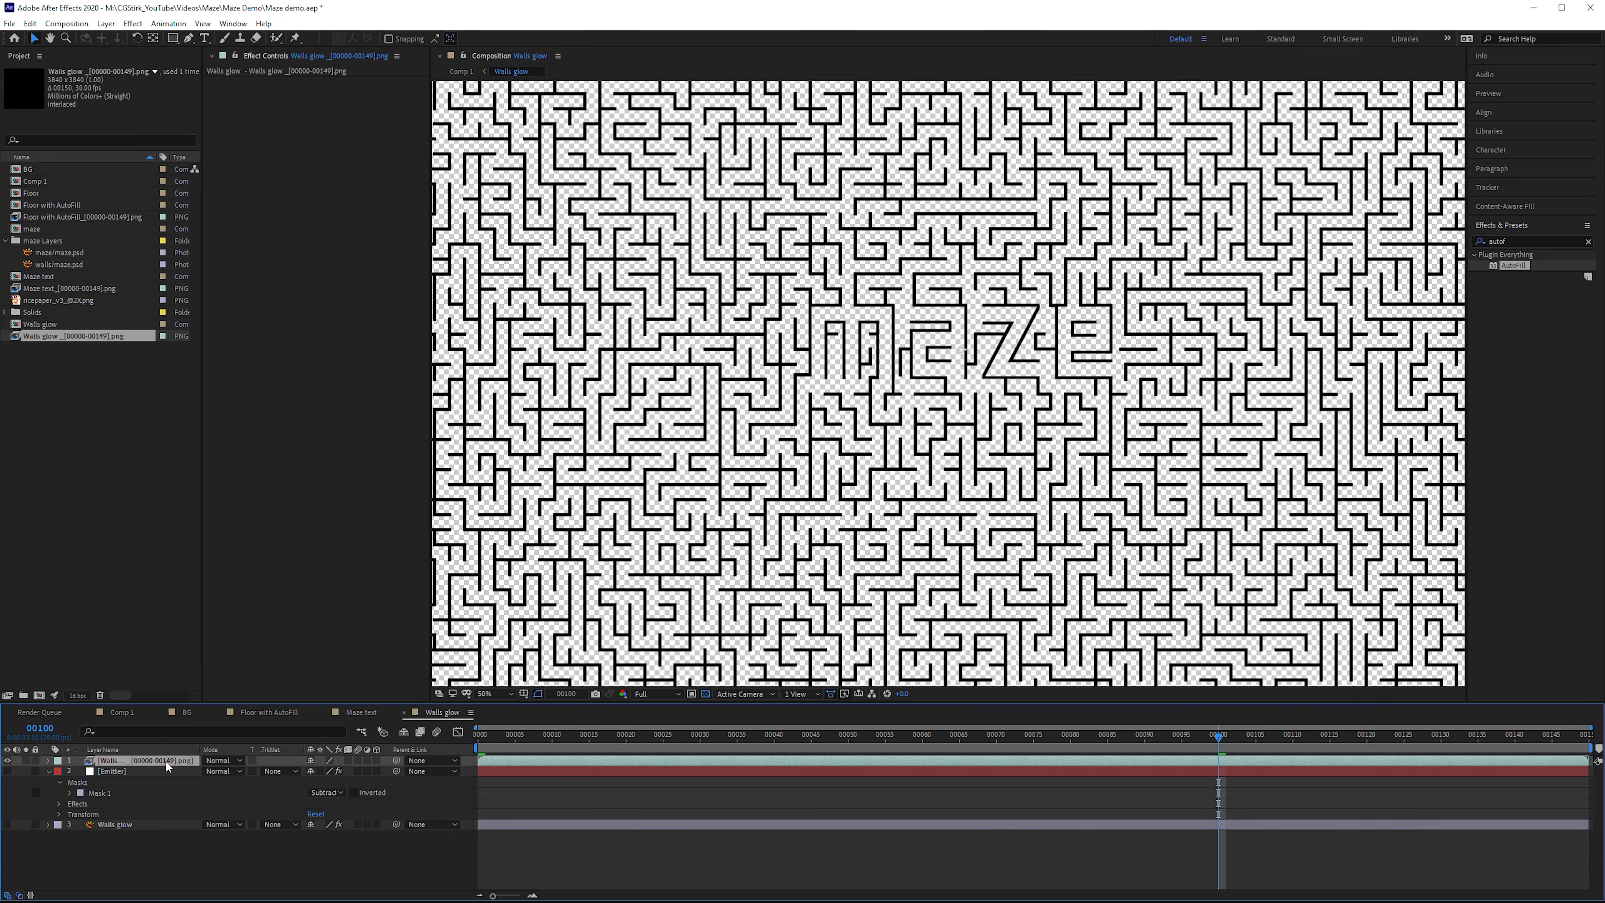
# - Duplicate the sequence layer and apply a Fill effect in blue 4862D5 to the lower copy
pyautogui.hotkey('ctrl', 'd')
pyautogui.click(165, 770)
pyautogui.hotkey('ctrl', '5')
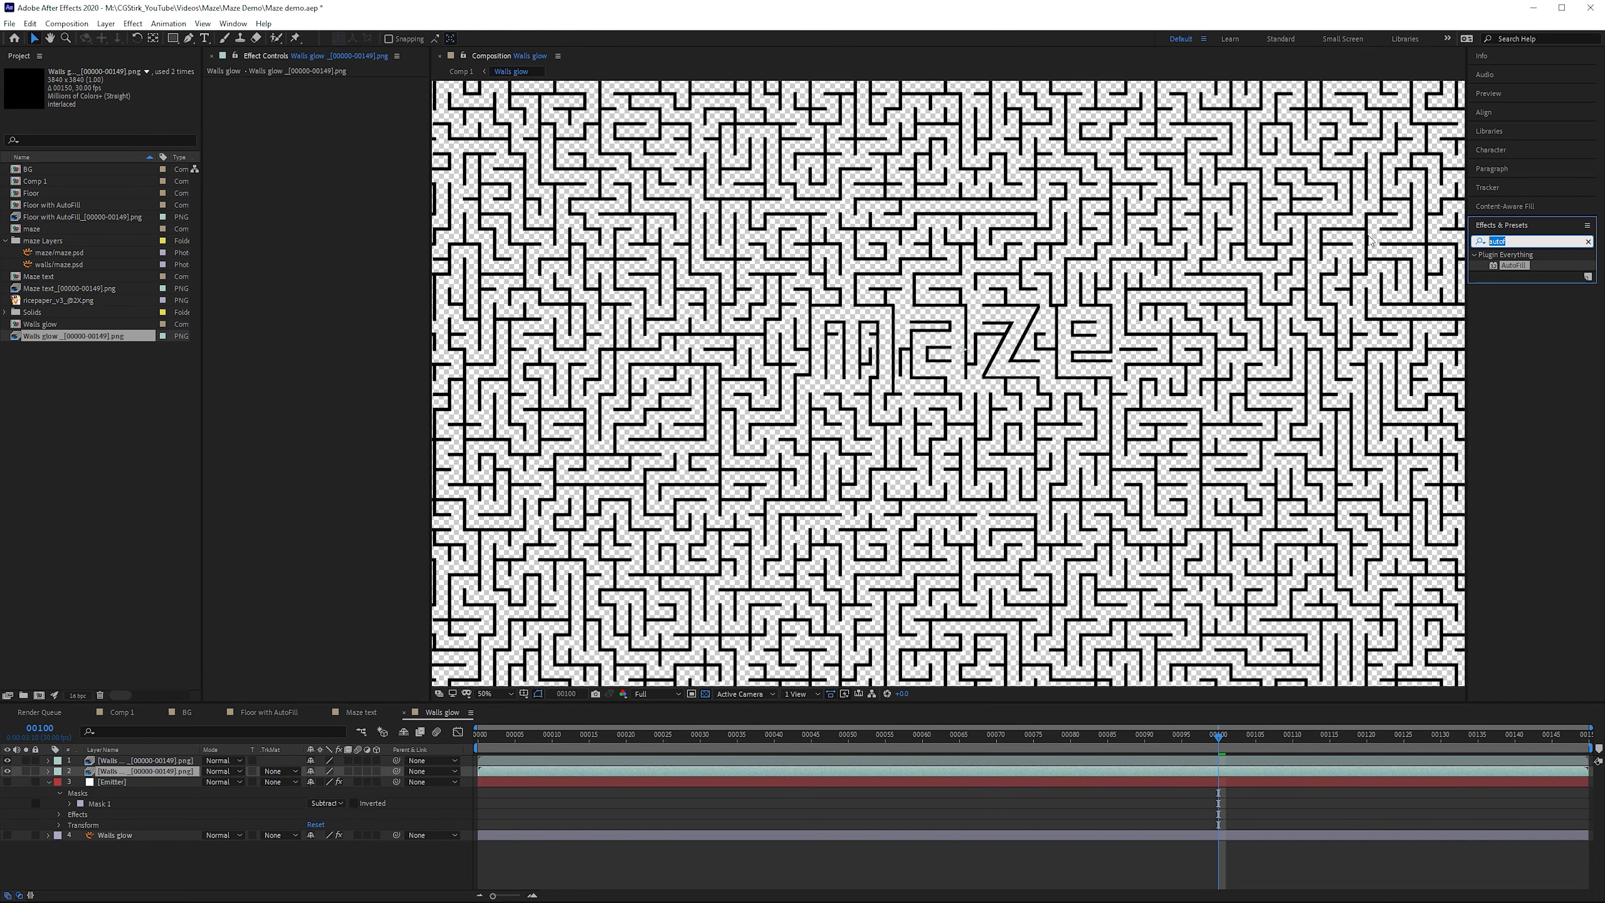
pyautogui.write('fill')
pyautogui.moveTo(1518, 318); pyautogui.dragTo(405, 168)
pyautogui.click(333, 115)
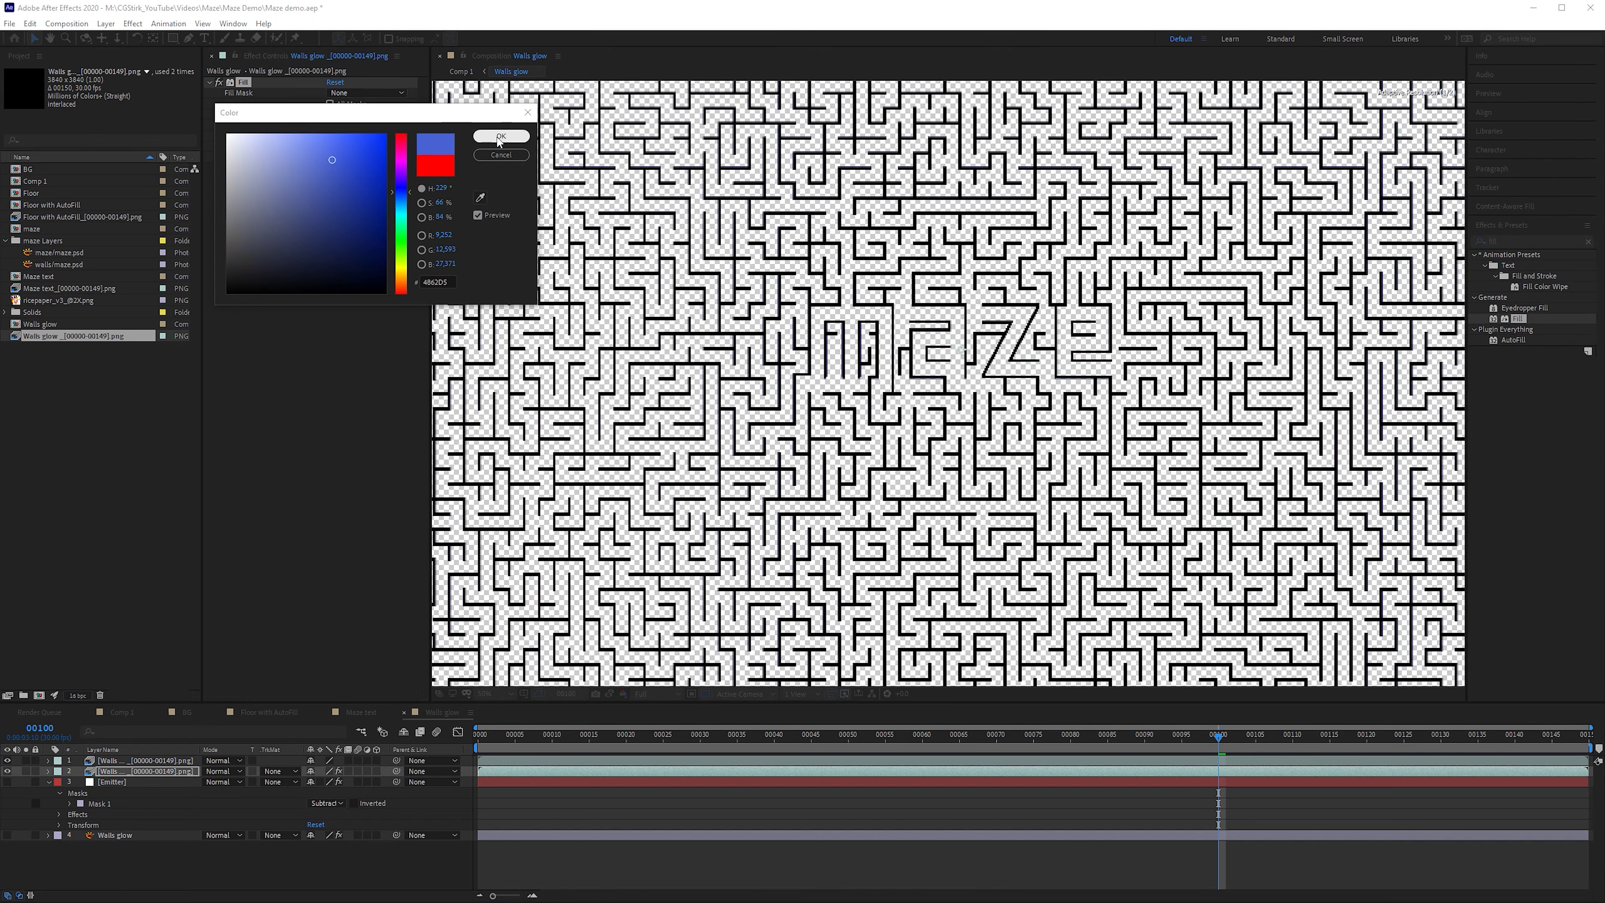
pyautogui.click(501, 138)
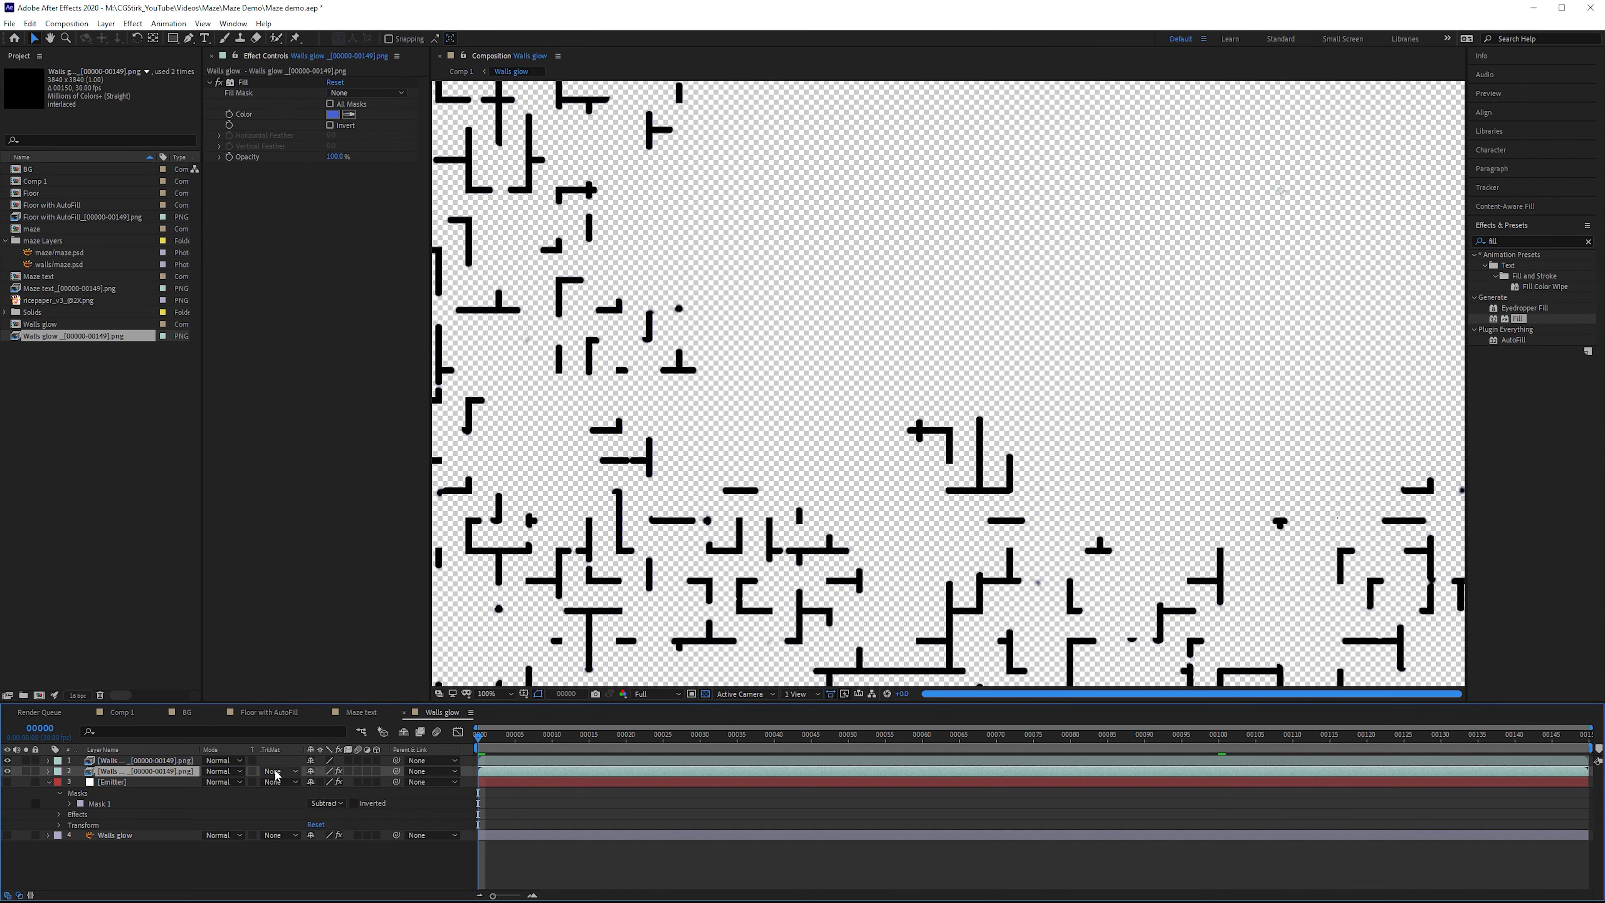
# - Set the blue copy's track matte to Alpha Inverted Matte and slide the top matte layer five frames later
pyautogui.click(277, 772)
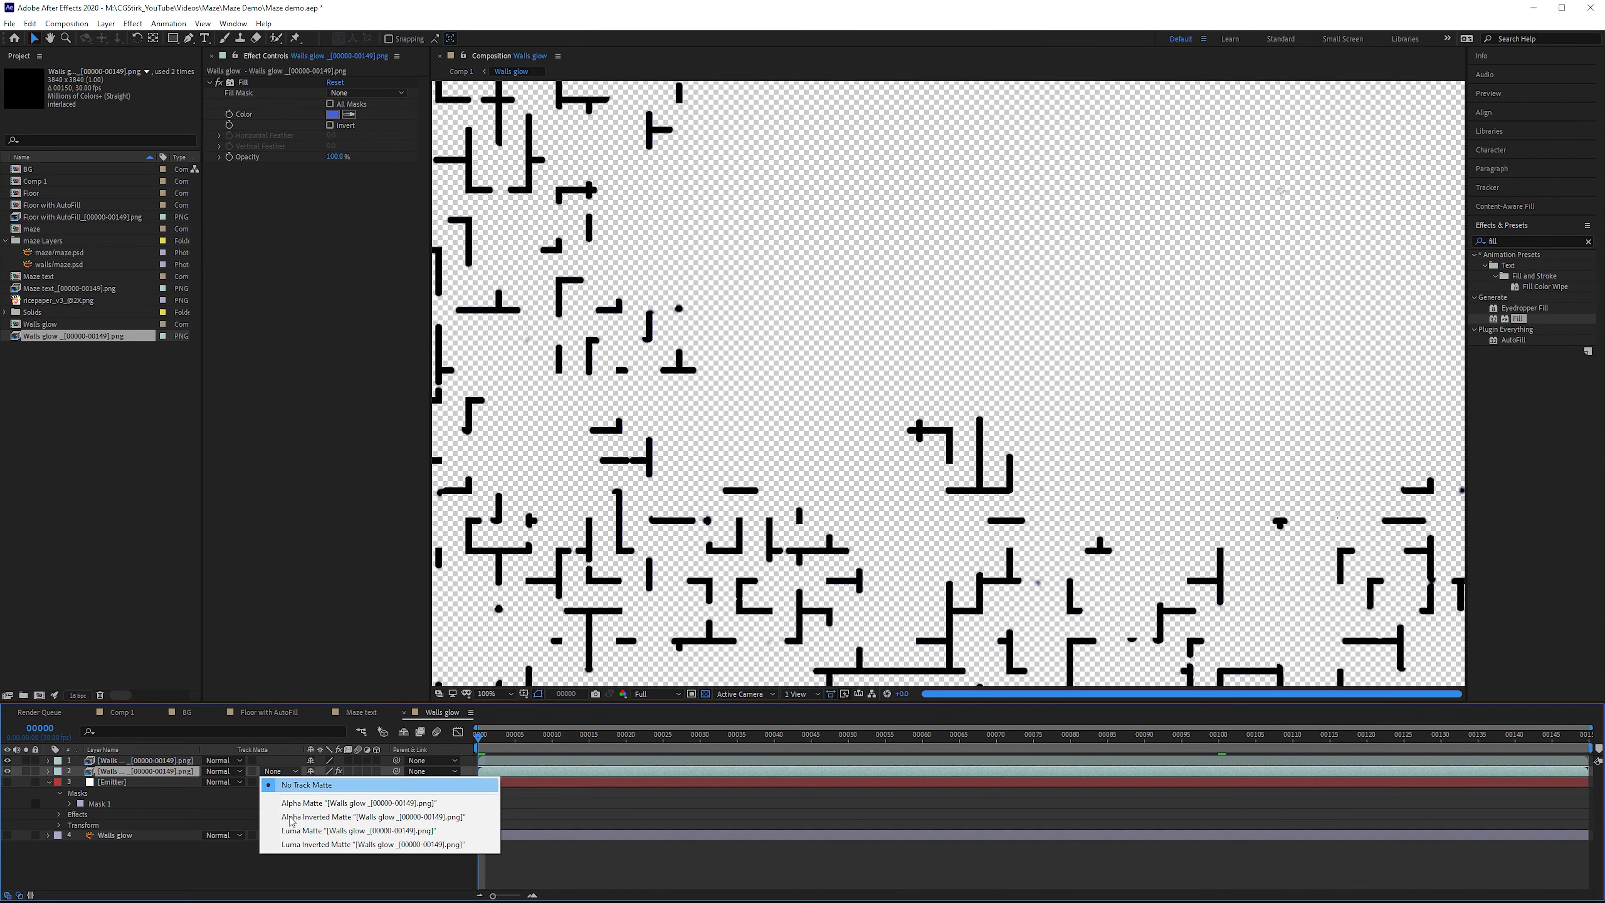
pyautogui.click(309, 818)
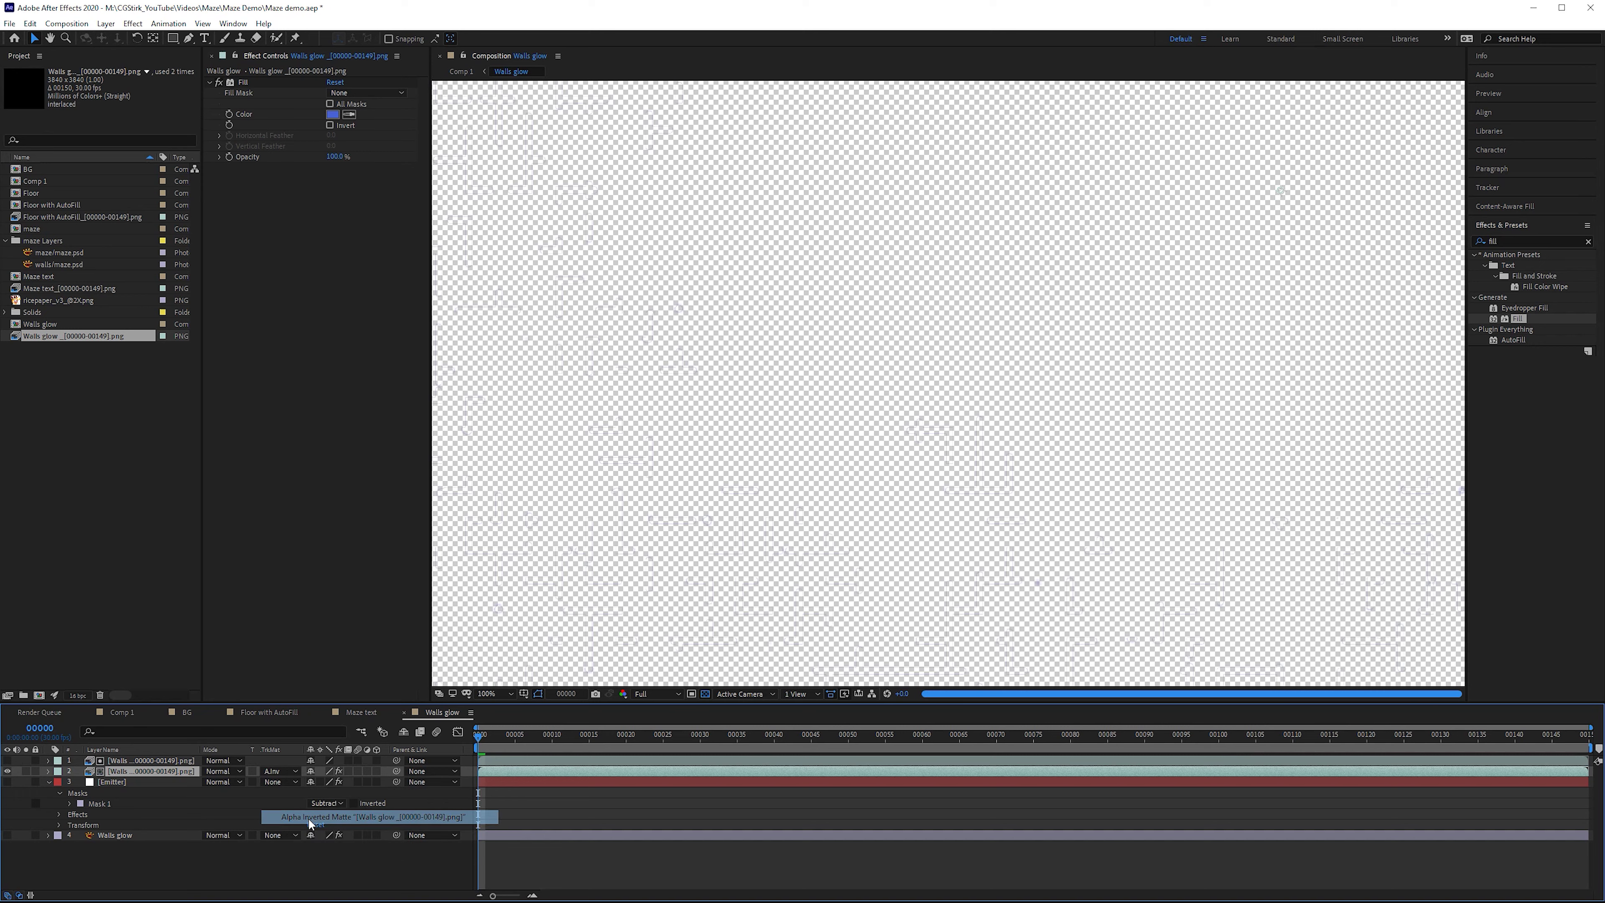
pyautogui.click(136, 761)
pyautogui.moveTo(479, 761); pyautogui.dragTo(553, 761)
# - Shift both sequence layers five frames earlier so the matte layer starts at frame 0, and preview the animation
pyautogui.scroll(-2, 724, 429)
pyautogui.click(489, 771)
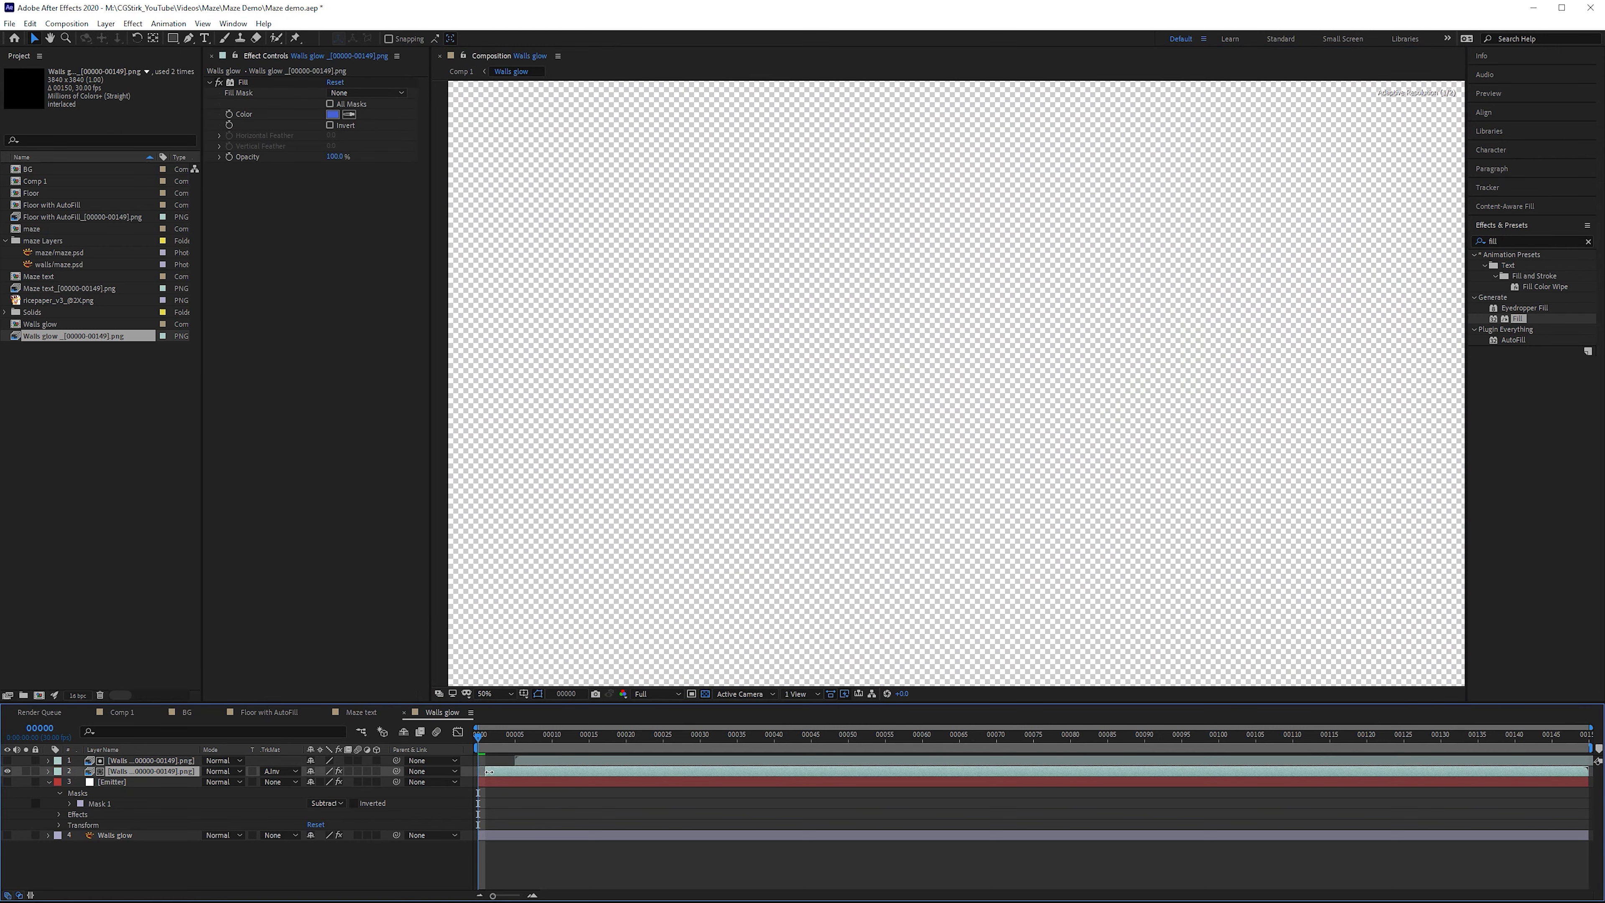
pyautogui.click(533, 762)
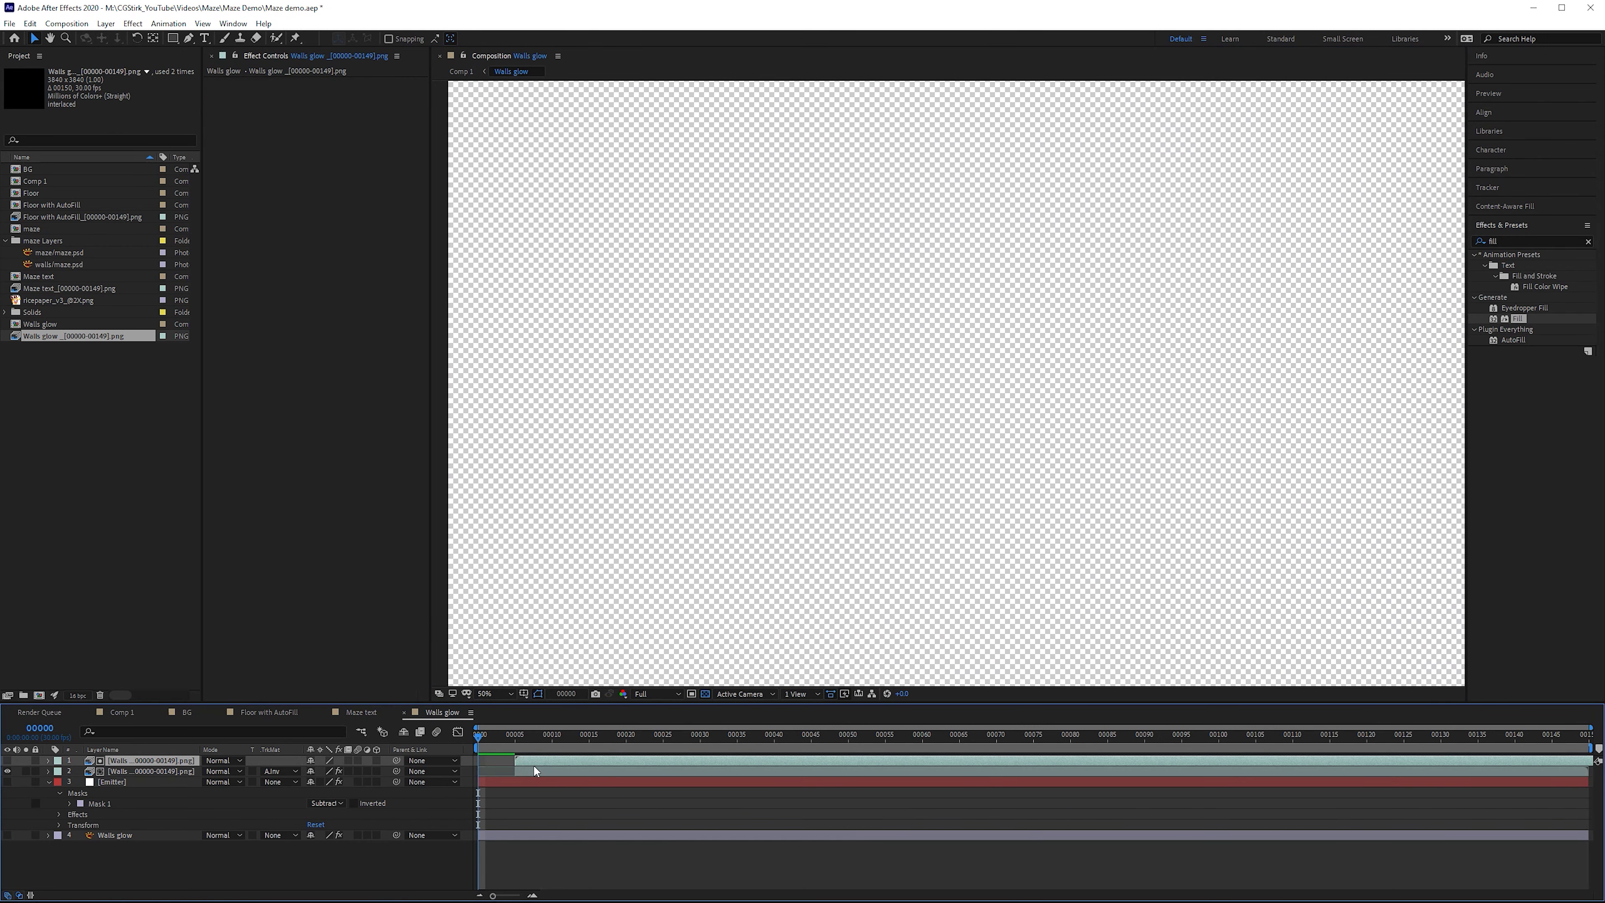
pyautogui.moveTo(537, 764); pyautogui.dragTo(500, 767)
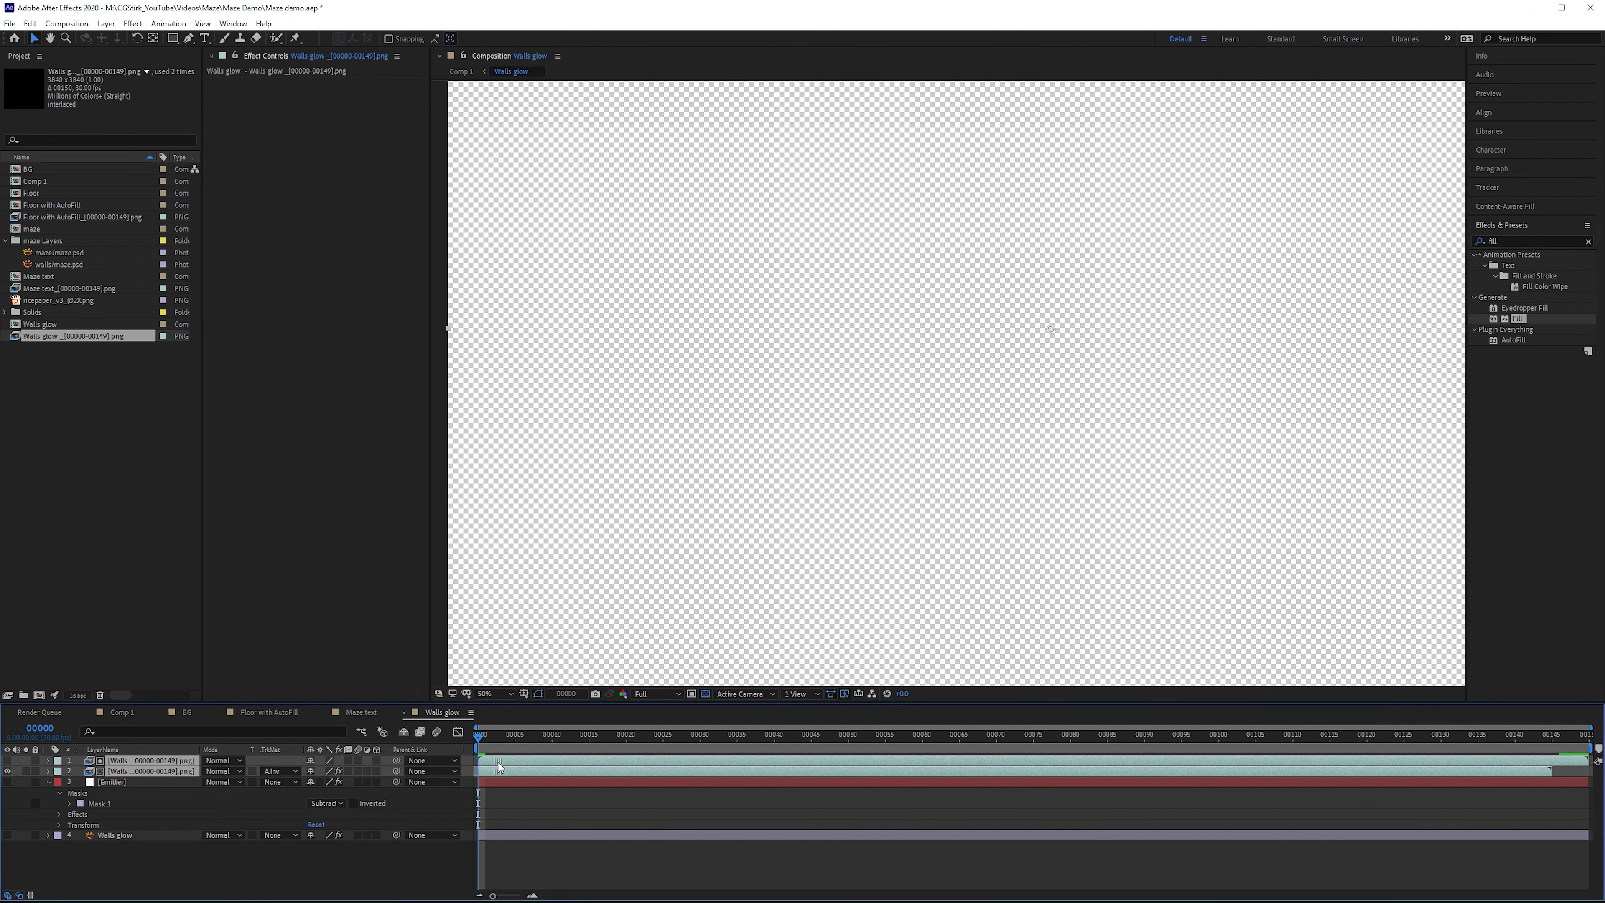
pyautogui.press('space')
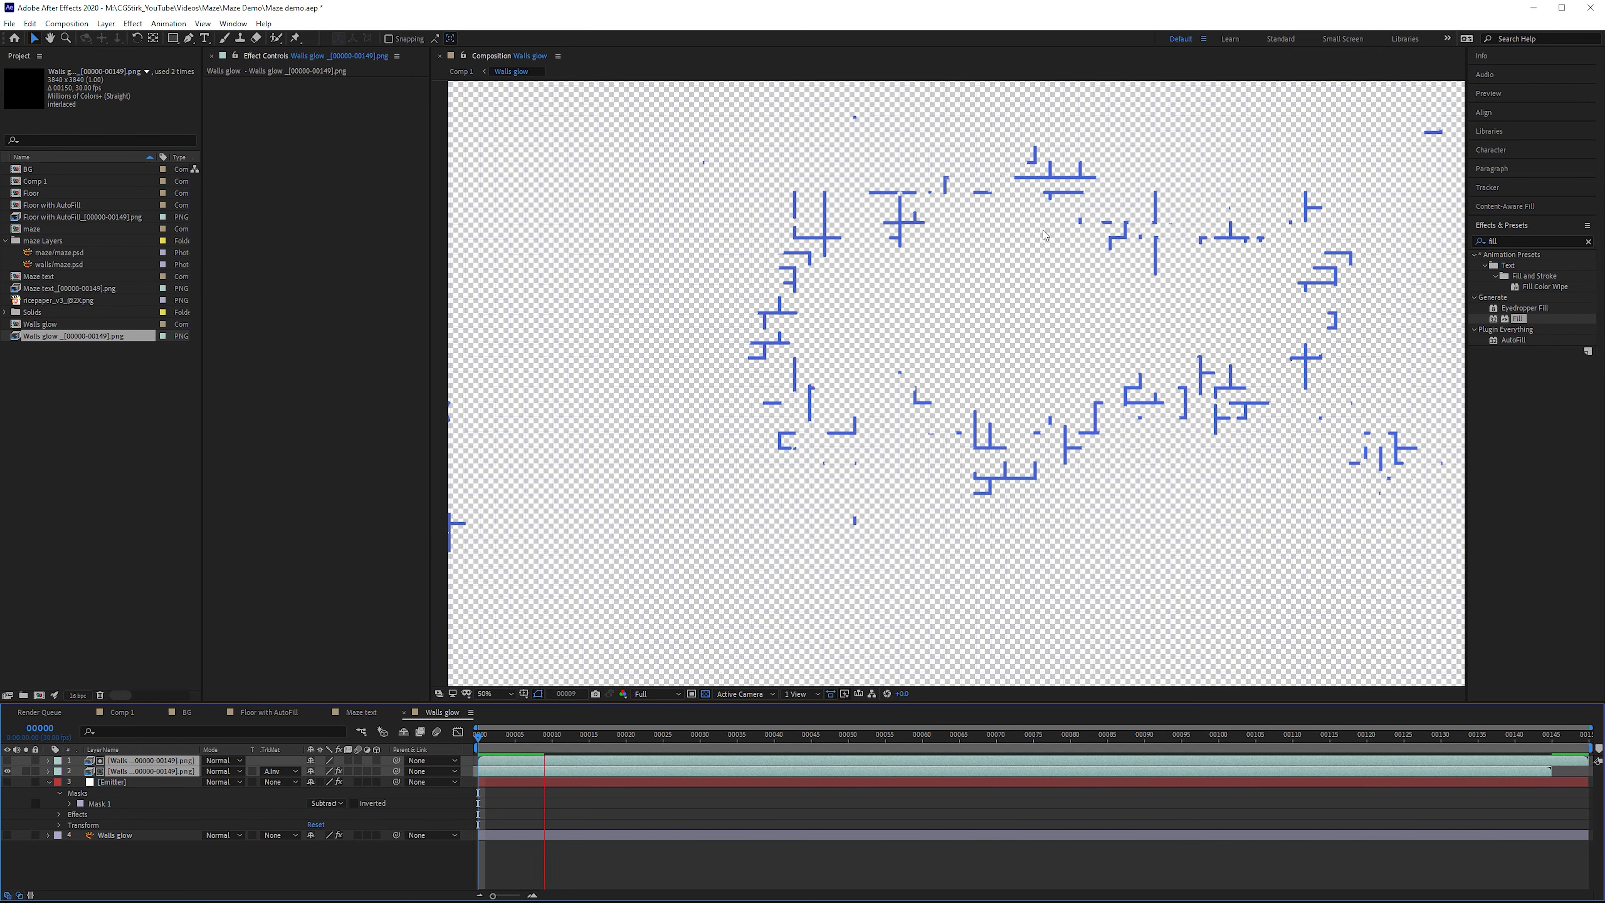
# - Go to frame 19 with the blue copy selected and turn on the top matte layer's visibility
pyautogui.click(143, 788)
pyautogui.moveTo(619, 746); pyautogui.dragTo(619, 746)
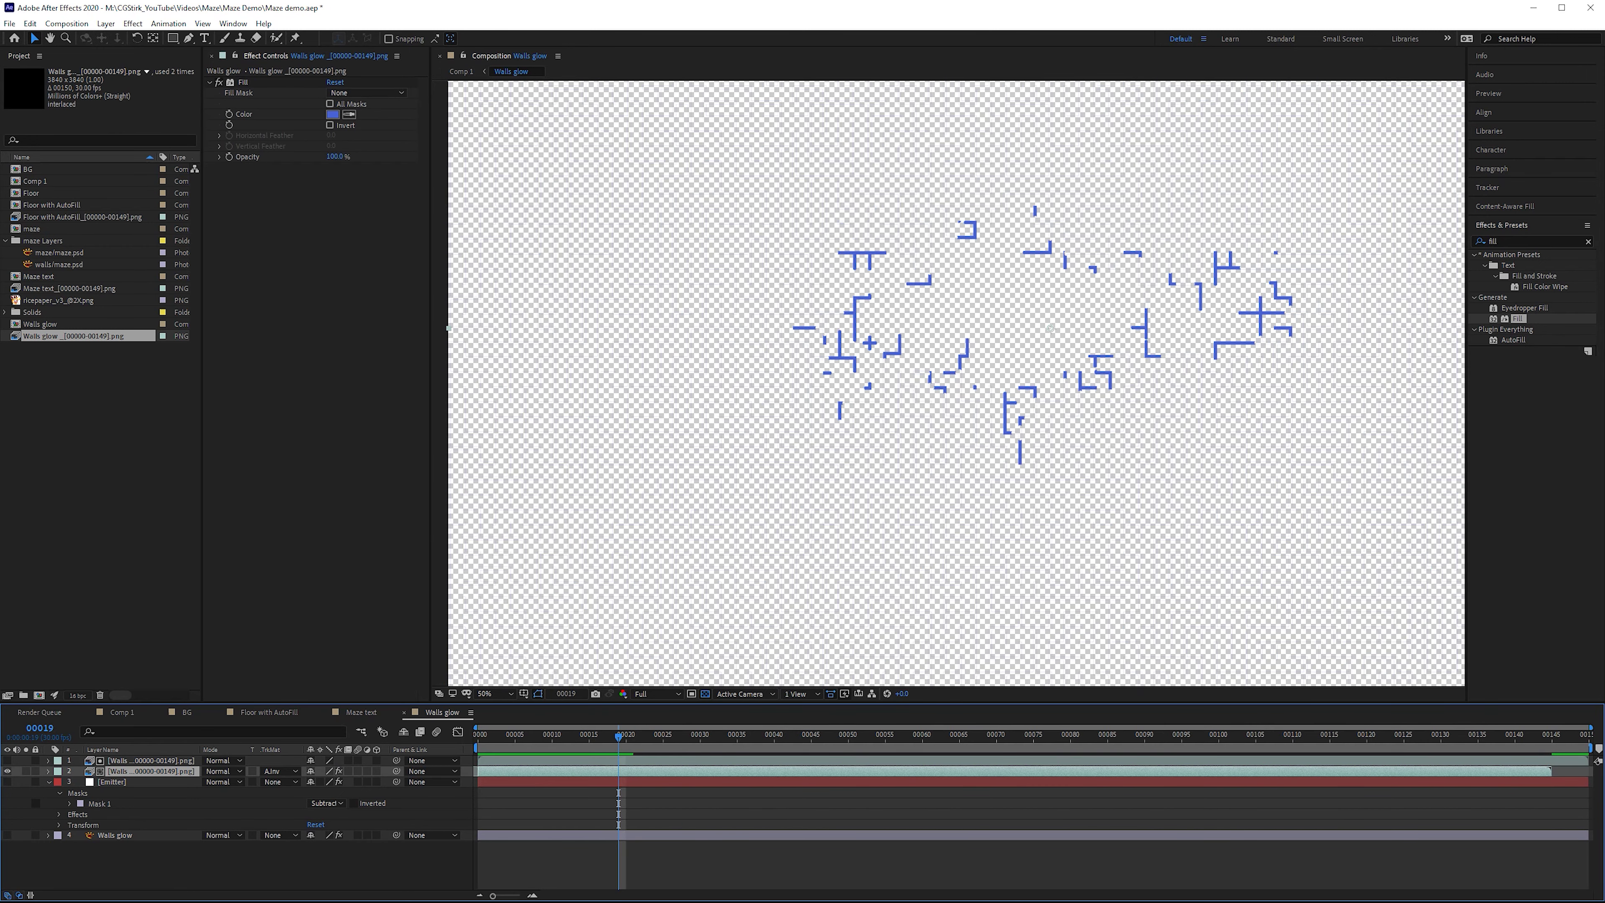
pyautogui.moveTo(5, 761); pyautogui.dragTo(6, 771)
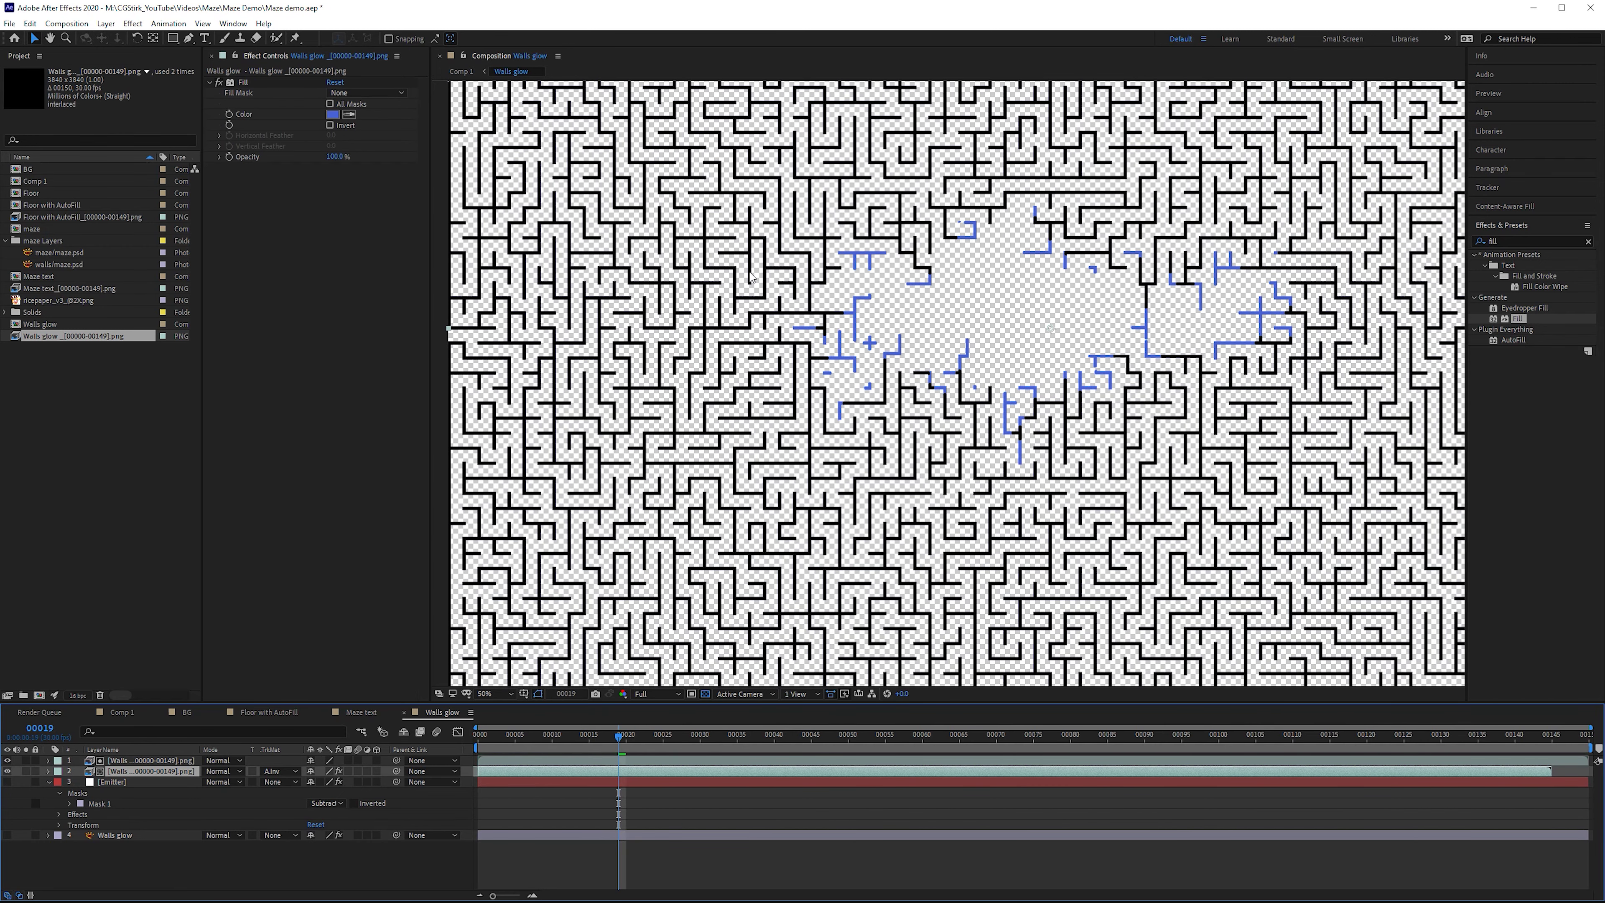
# - Undo the top layer's visibility change and rename the two sequence layers "wall matte" (upper) and "wall" (lower)
pyautogui.hotkey('ctrl', 'z')
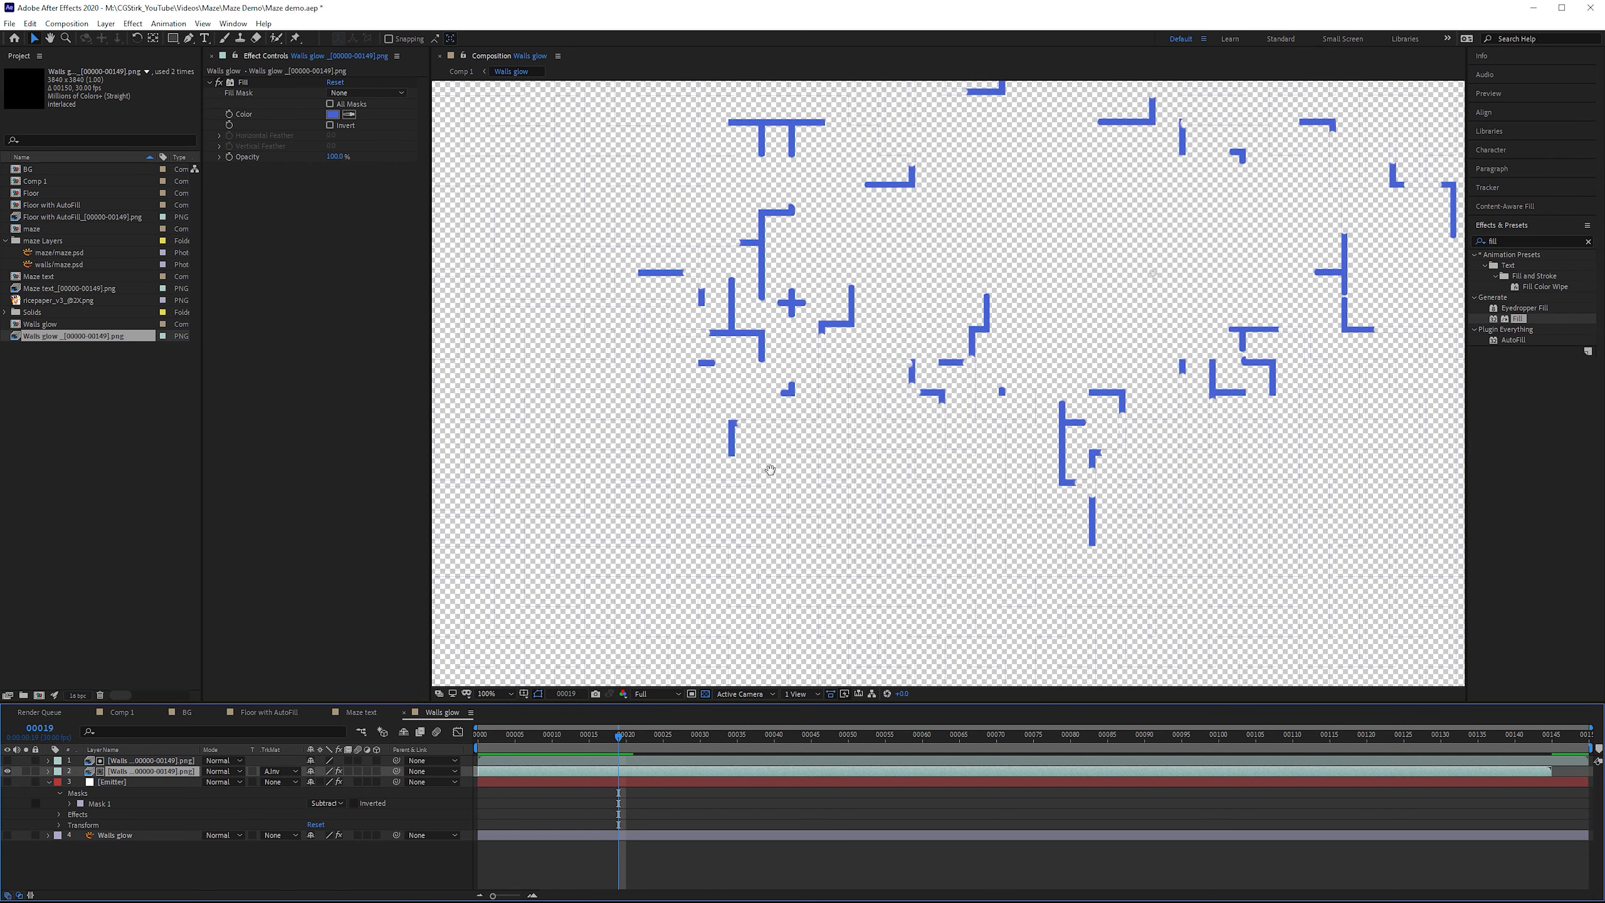
pyautogui.scroll(4, 853, 313)
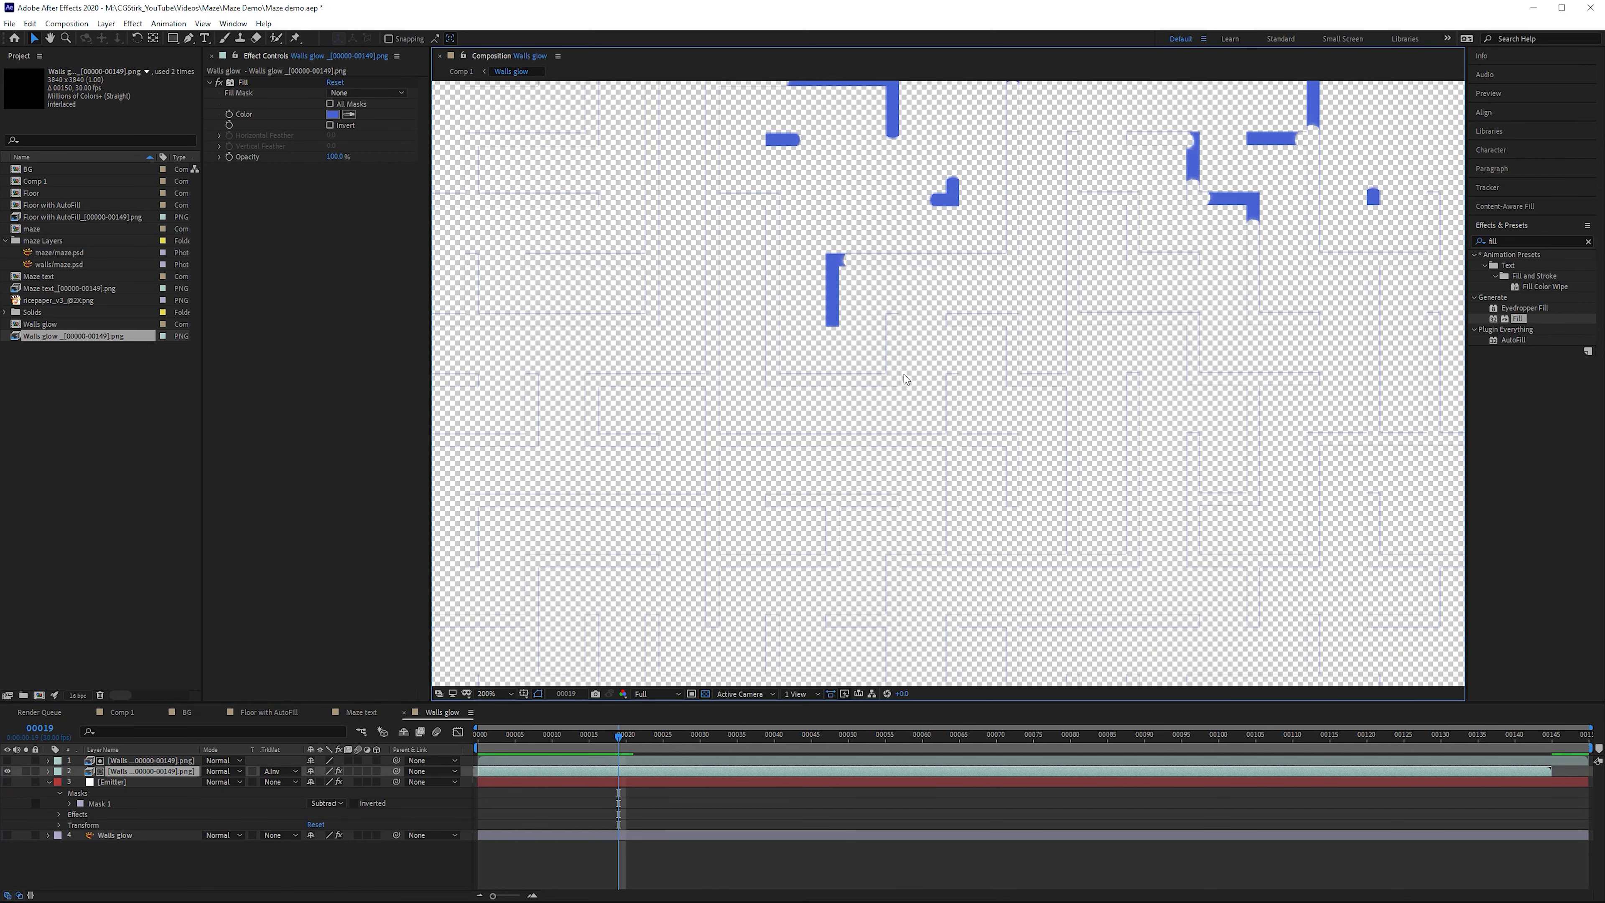
pyautogui.click(166, 761)
pyautogui.press('Return')
pyautogui.write('wall ma')
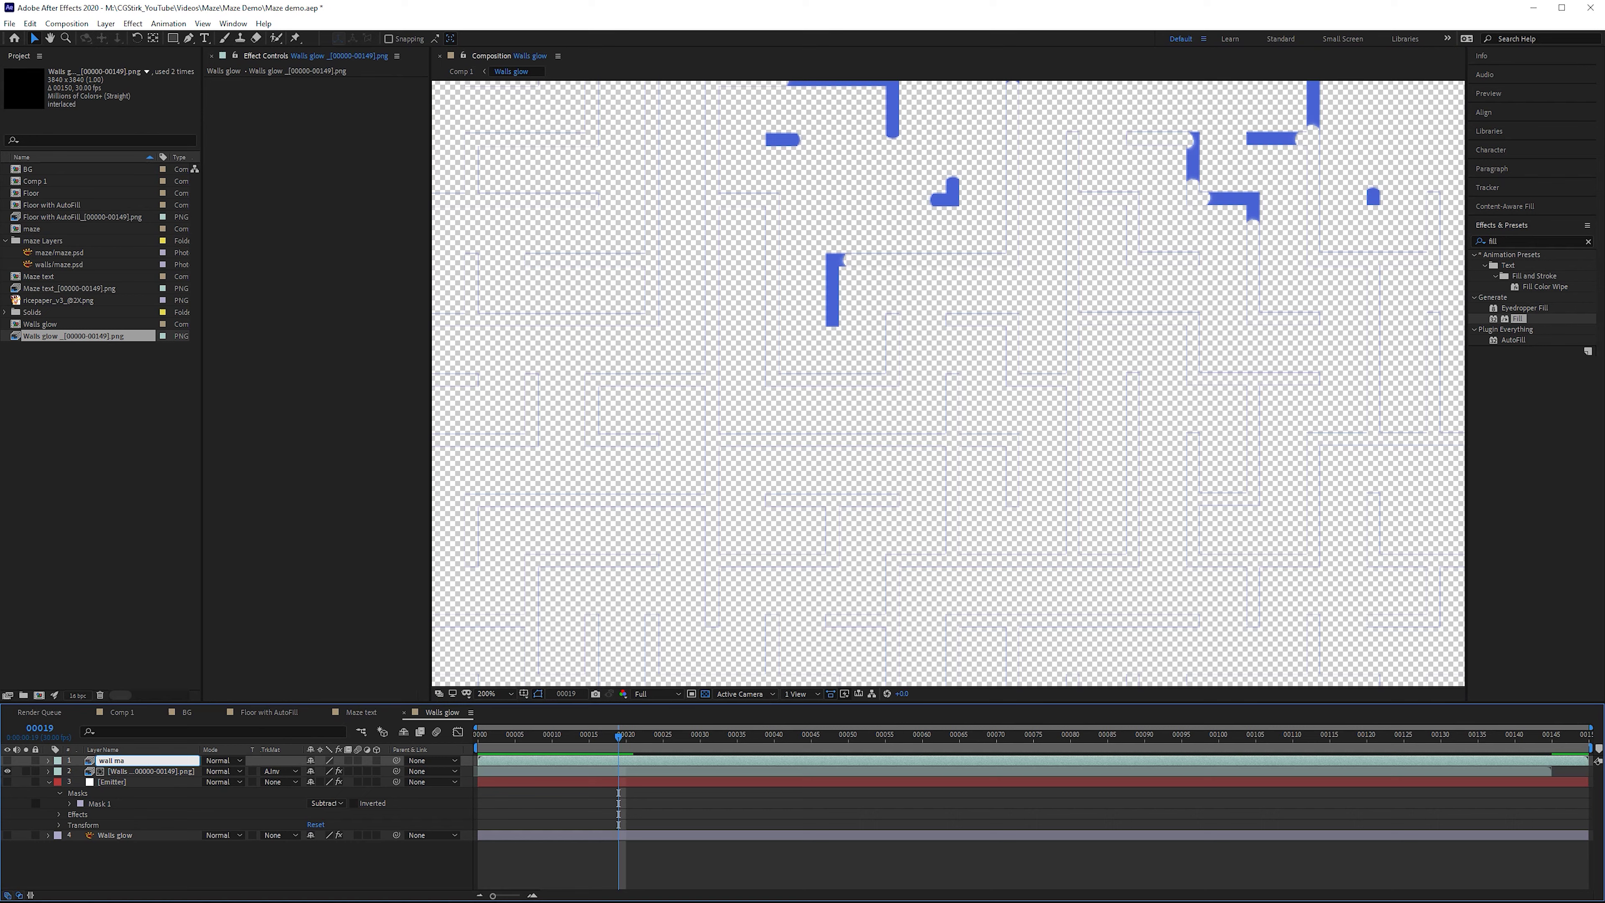
pyautogui.write('tte')
pyautogui.press('Return')
pyautogui.click(159, 772)
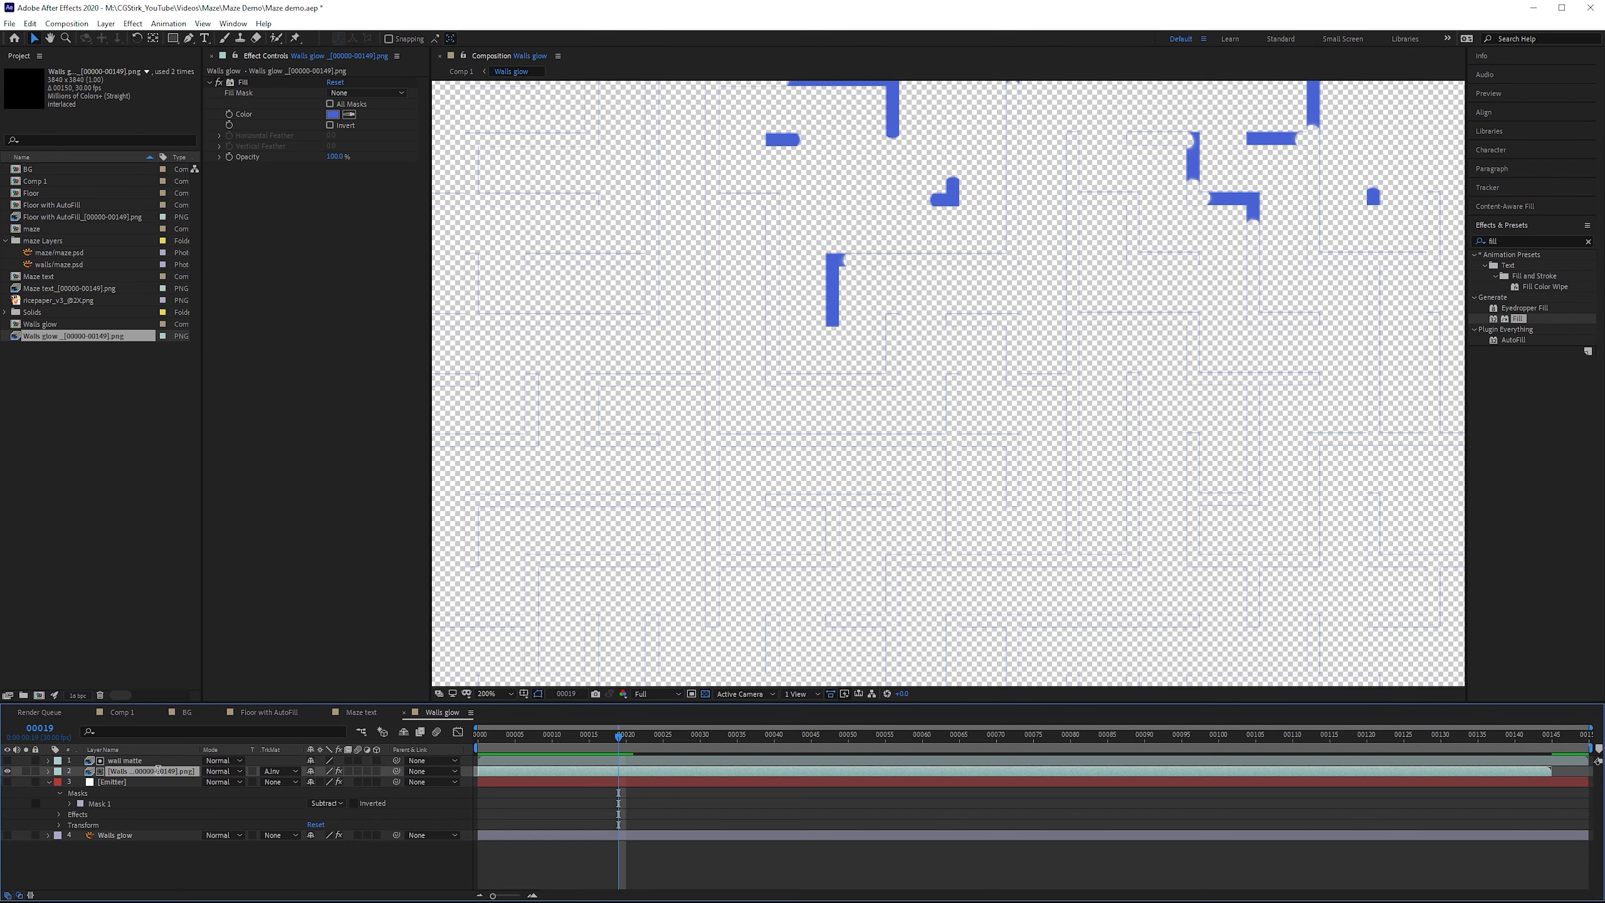
pyautogui.press('Return')
pyautogui.write('wall')
pyautogui.press('Return')
# - Apply the Simple Choker effect to the wall matte layer and try a Choke Matte value of -2
pyautogui.click(1516, 241)
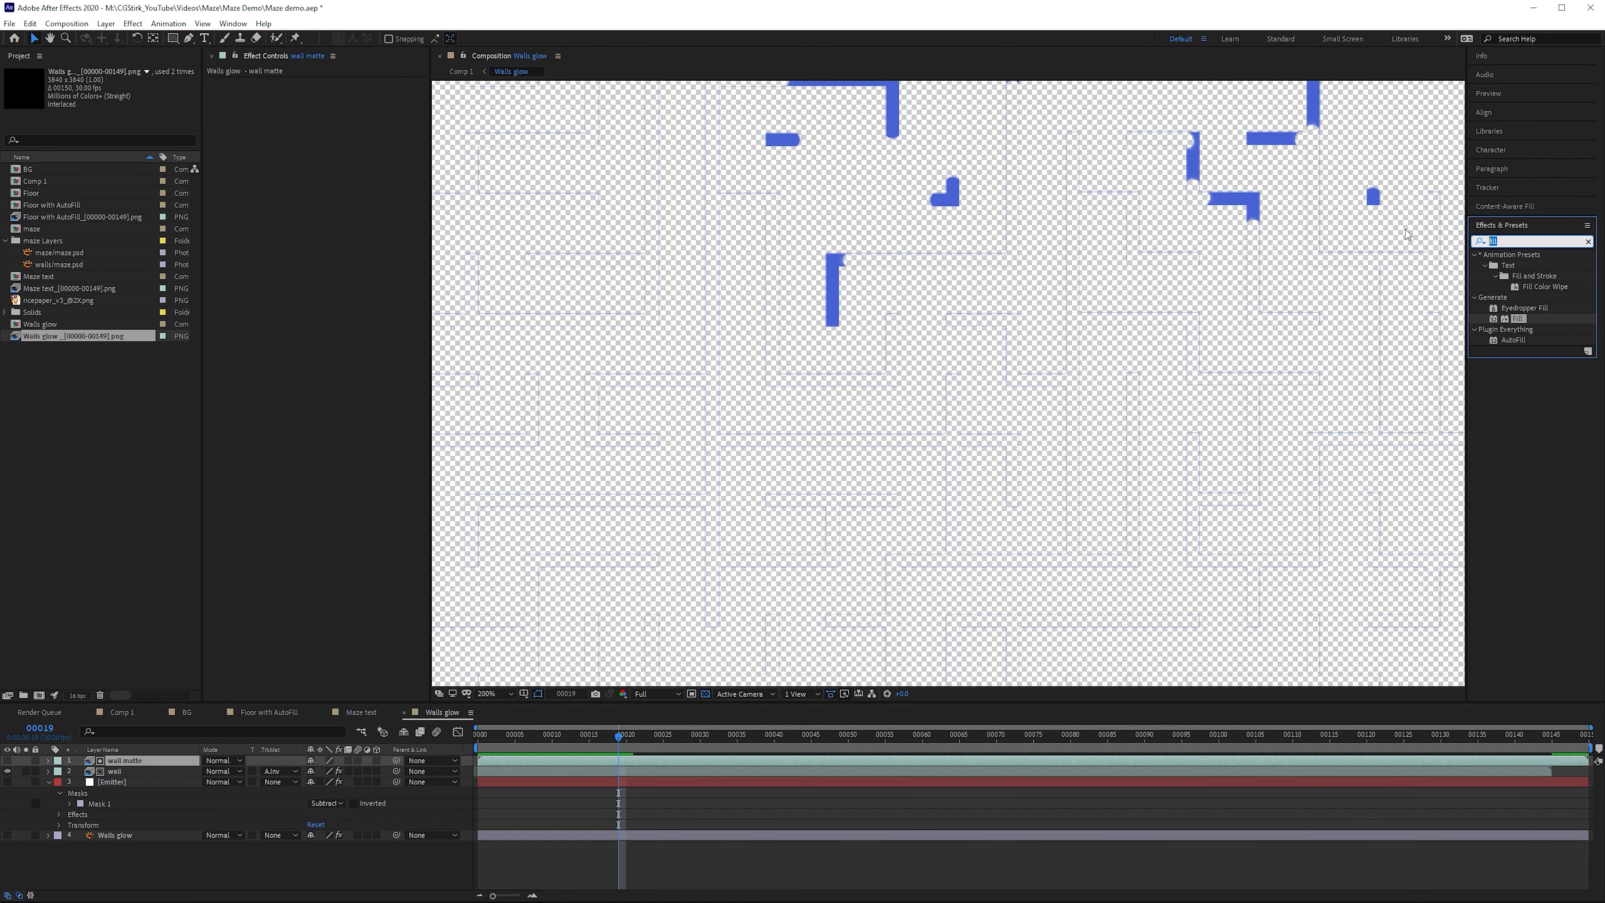
pyautogui.write('simple')
pyautogui.moveTo(1506, 285); pyautogui.dragTo(334, 119)
pyautogui.click(336, 104)
pyautogui.write('-2')
pyautogui.press('Return')
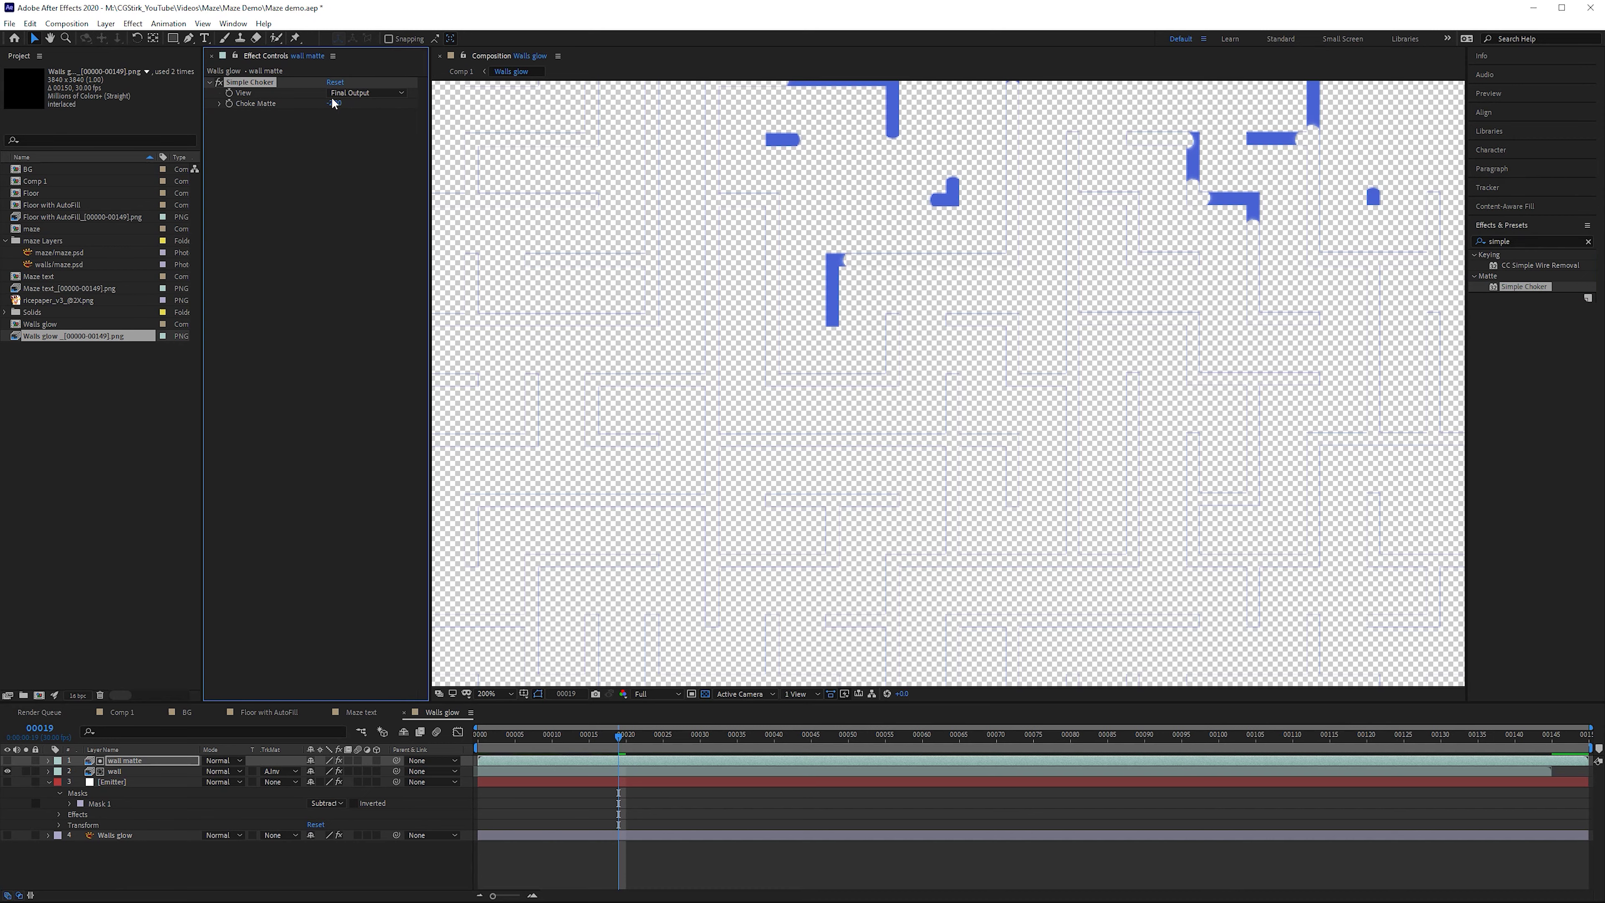
# - At frame 0, draw a closed irregular mask on the wall layer around the ragged edge of the empty area in the maze's centre
pyautogui.scroll(-4, 948, 384)
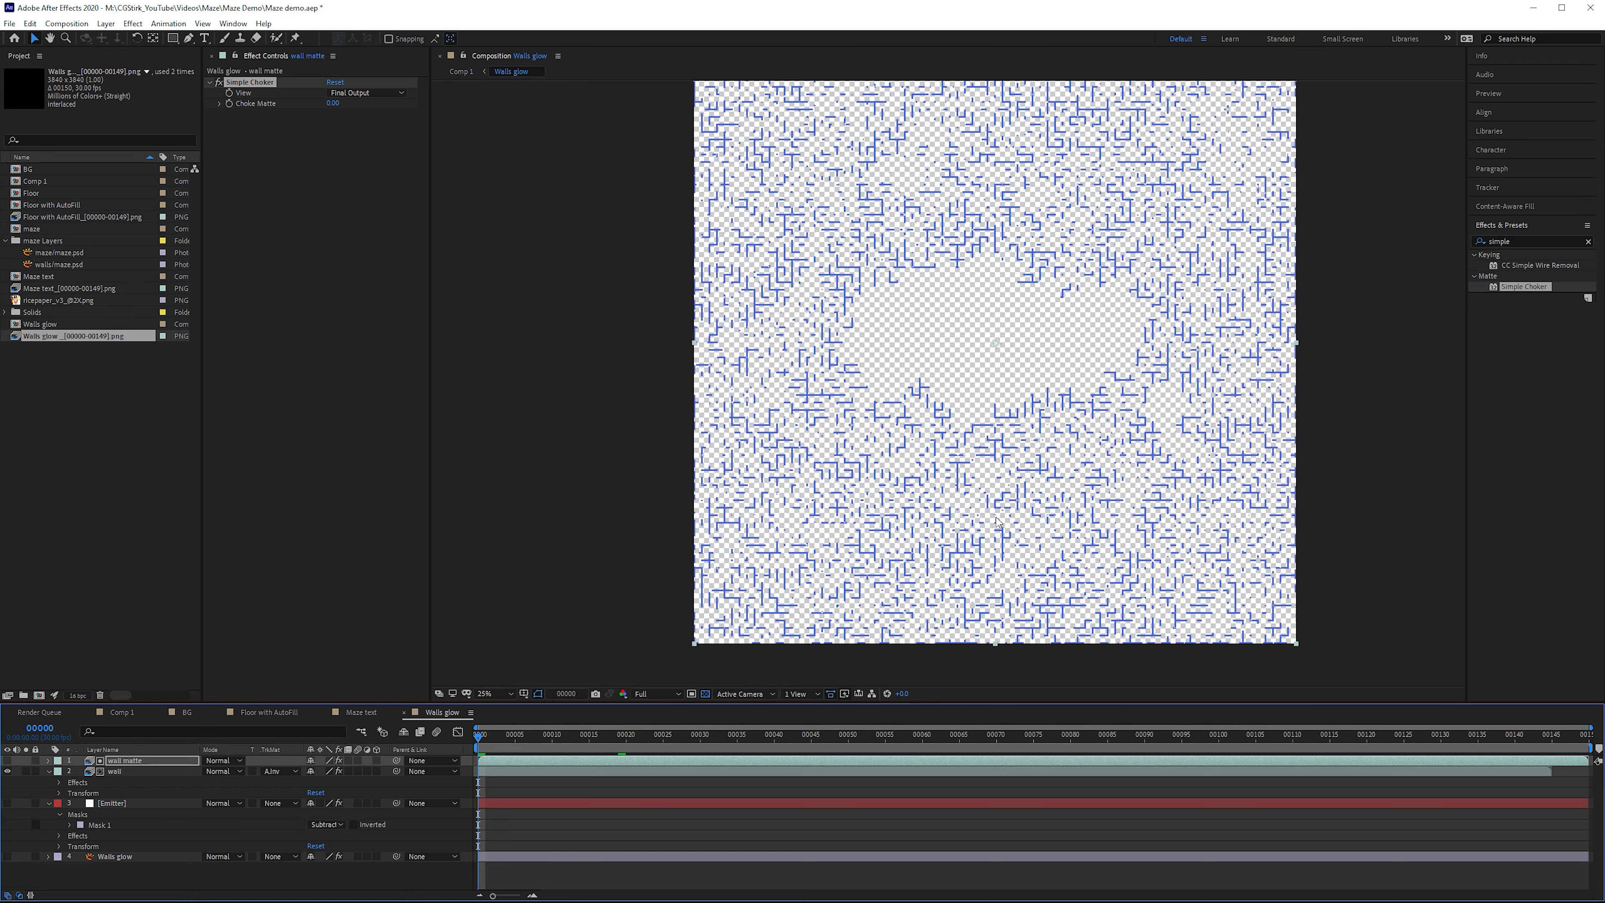
pyautogui.scroll(2, 1097, 492)
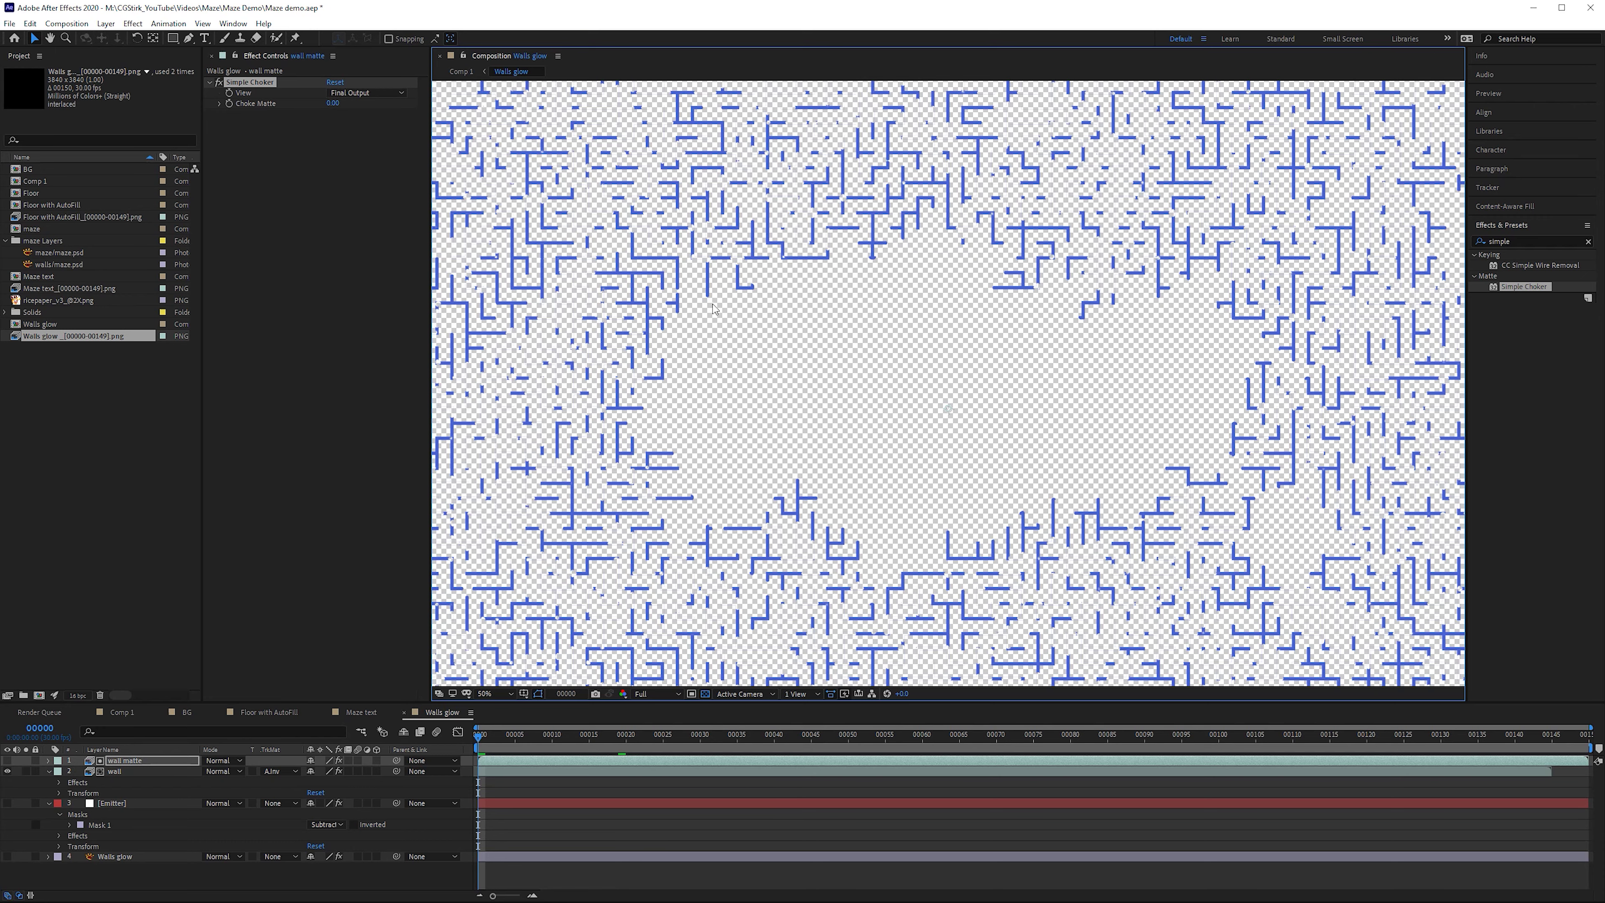
pyautogui.hotkey('ctrl', 'Down')
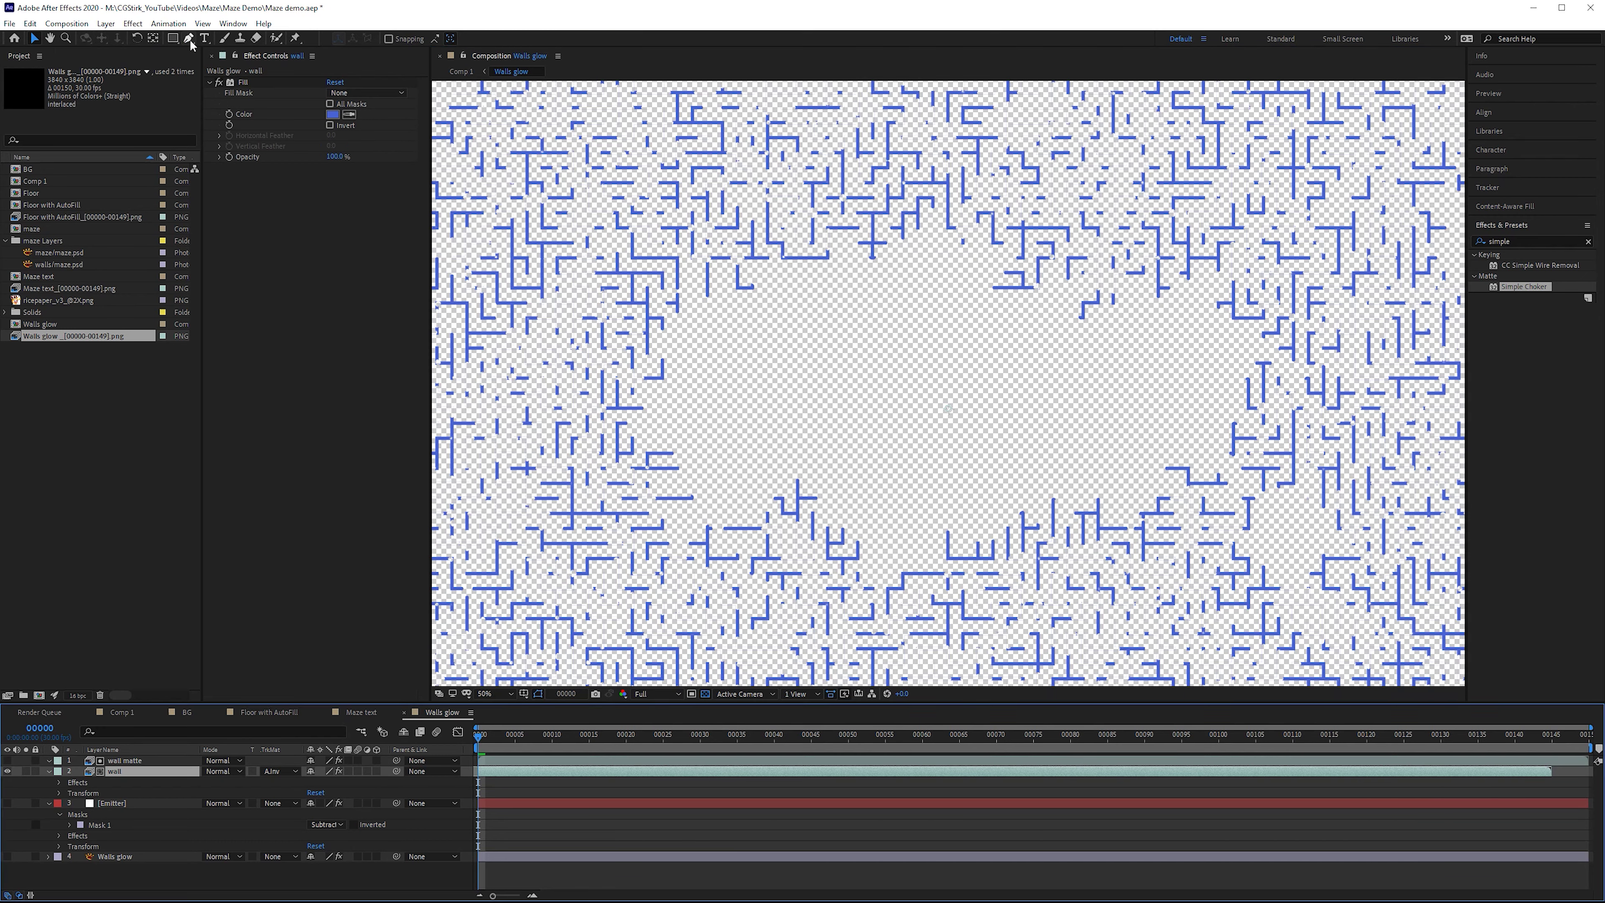
pyautogui.click(188, 38)
pyautogui.click(745, 275)
pyautogui.click(670, 298)
pyautogui.click(629, 348)
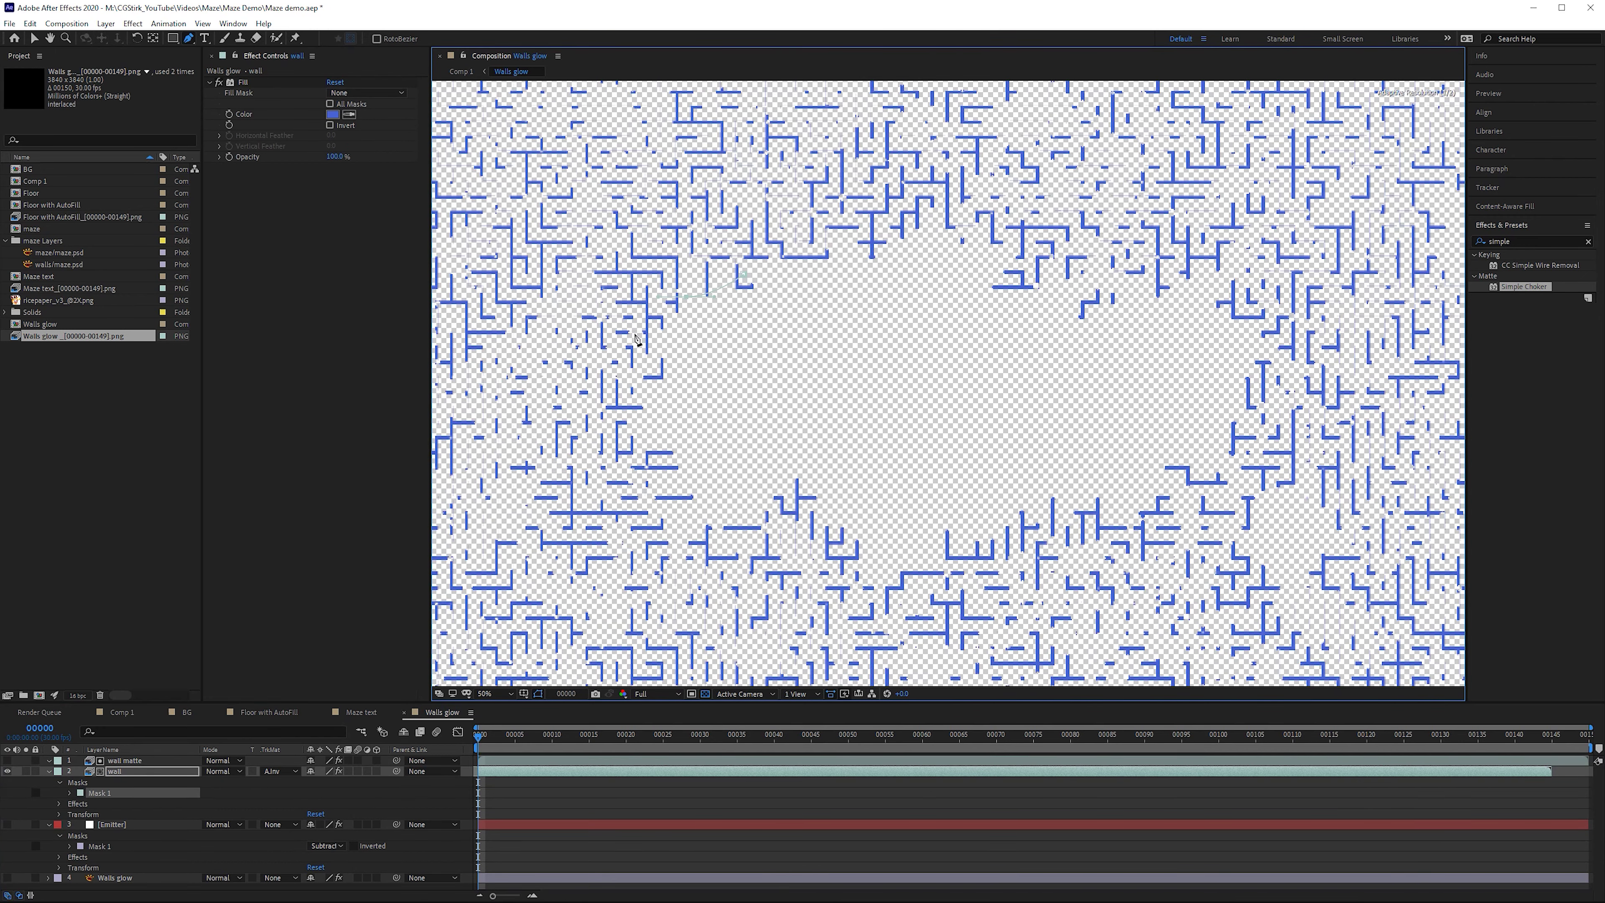
pyautogui.click(673, 524)
pyautogui.click(764, 482)
pyautogui.click(821, 546)
pyautogui.click(902, 570)
pyautogui.click(1040, 497)
pyautogui.click(1095, 525)
pyautogui.click(1212, 459)
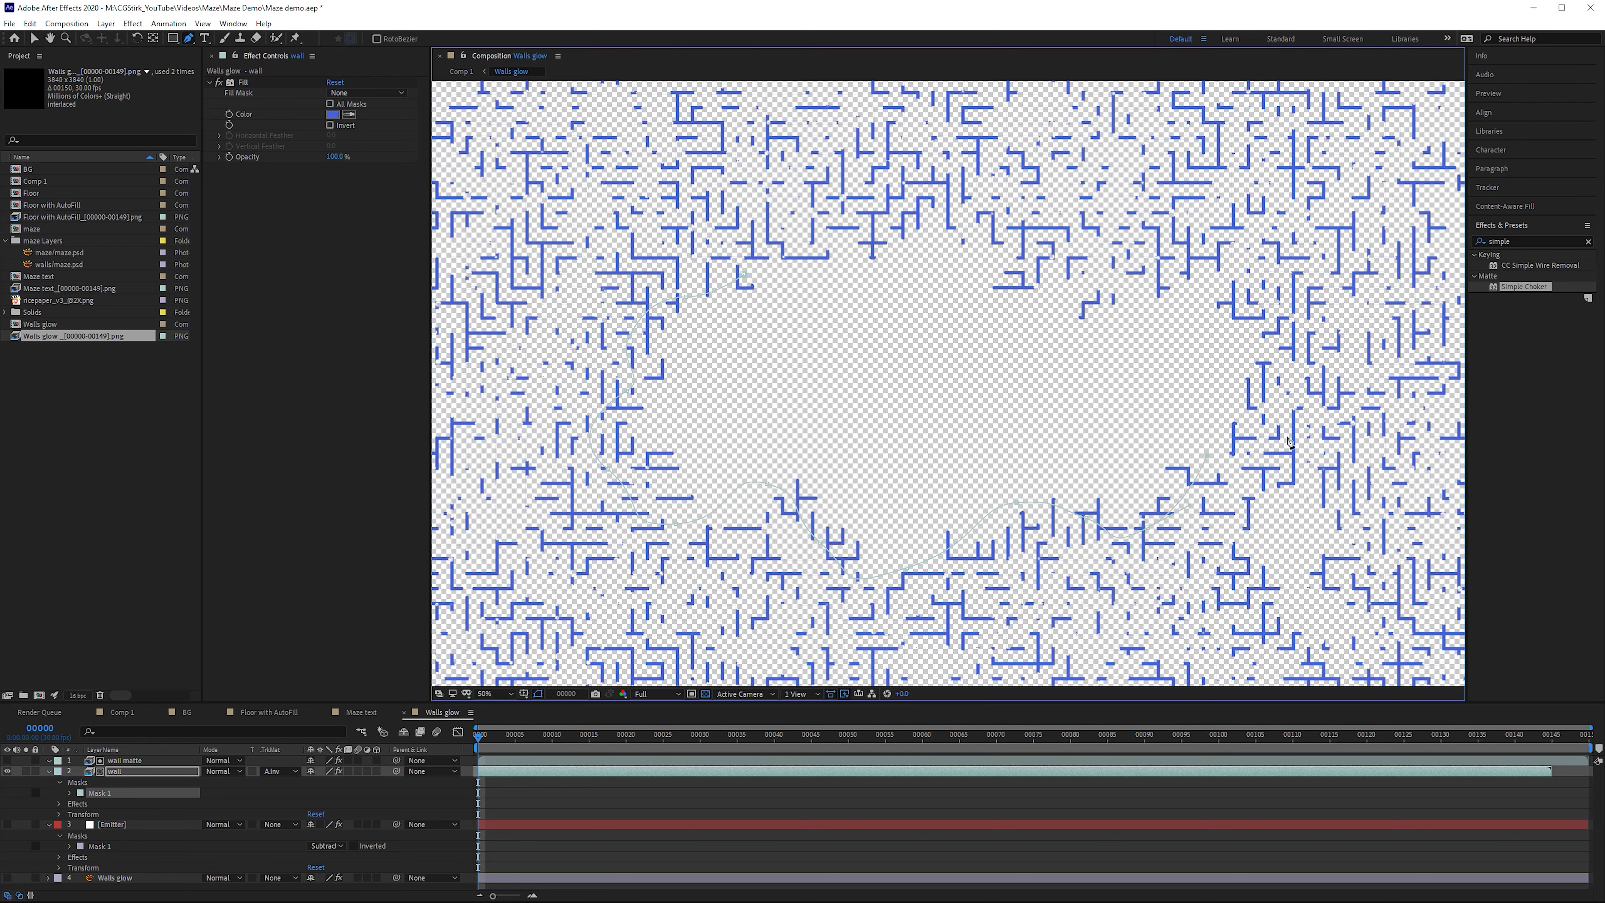
pyautogui.click(1315, 385)
pyautogui.click(1211, 305)
pyautogui.click(1148, 314)
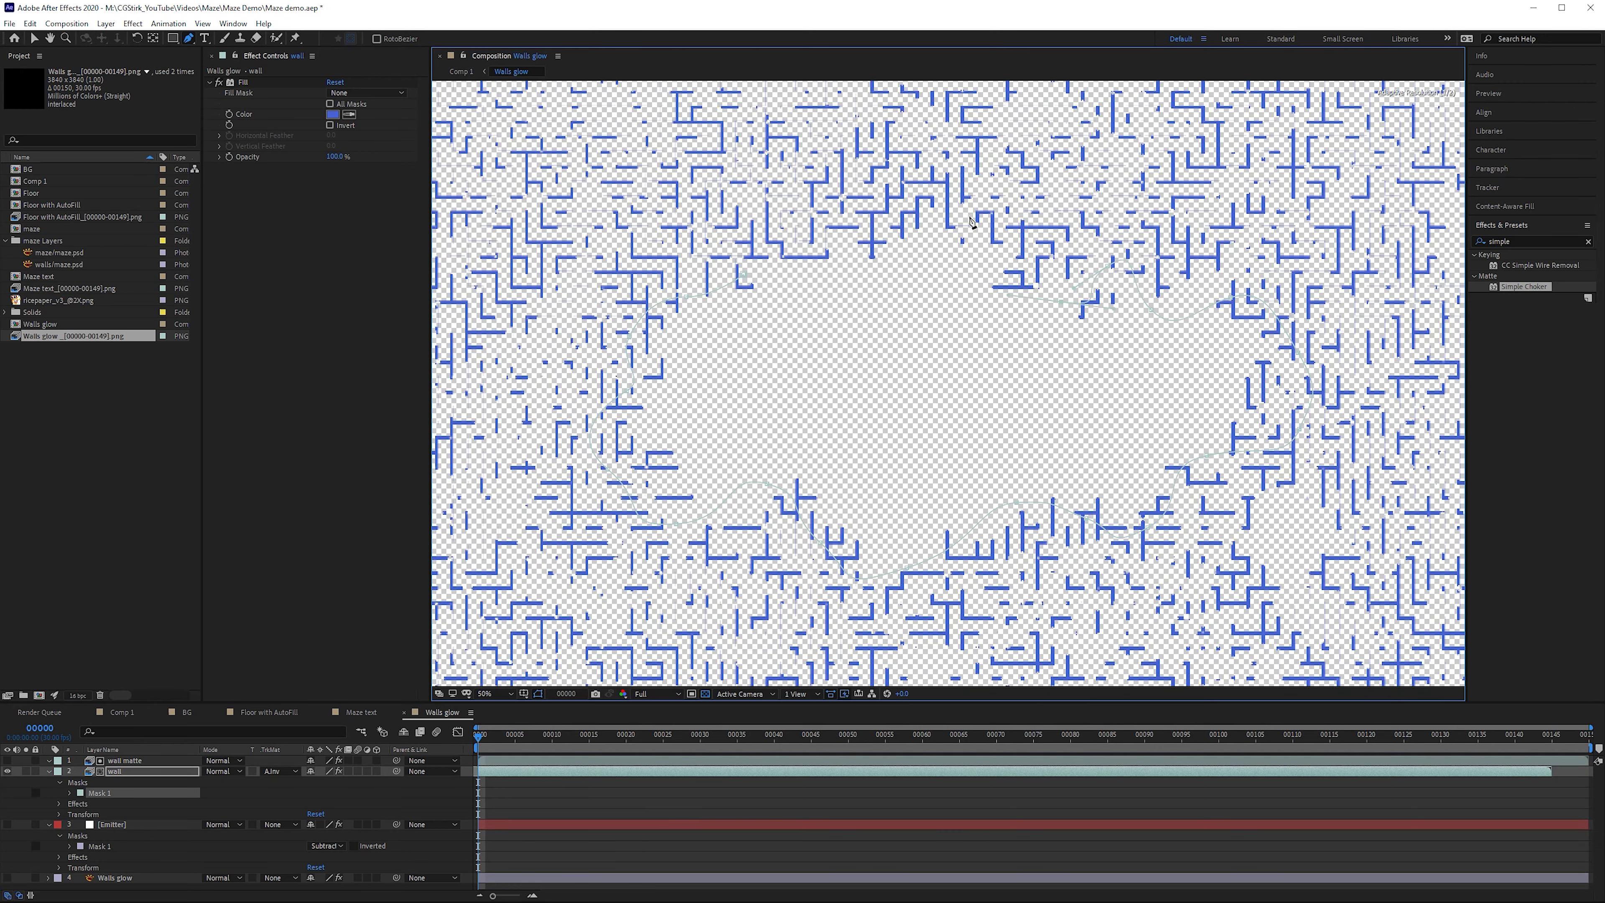
pyautogui.click(985, 218)
pyautogui.click(878, 271)
pyautogui.click(784, 255)
pyautogui.click(756, 285)
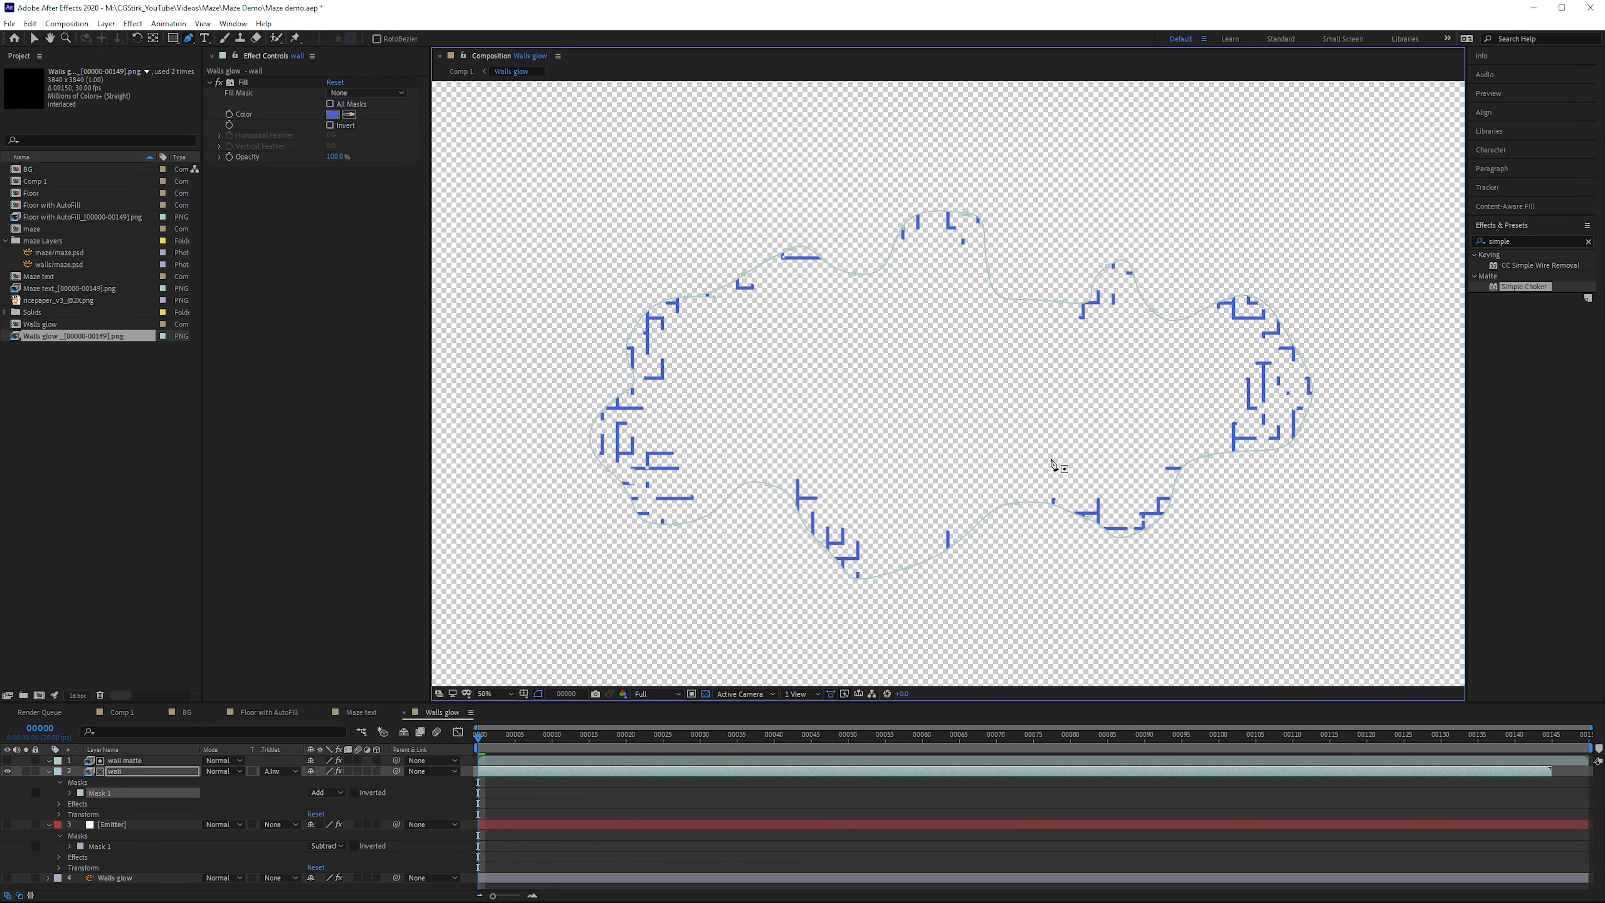
# - Set the Mask Feather of the wall layer's mask to 100 pixels
pyautogui.click(169, 772)
pyautogui.press('f')
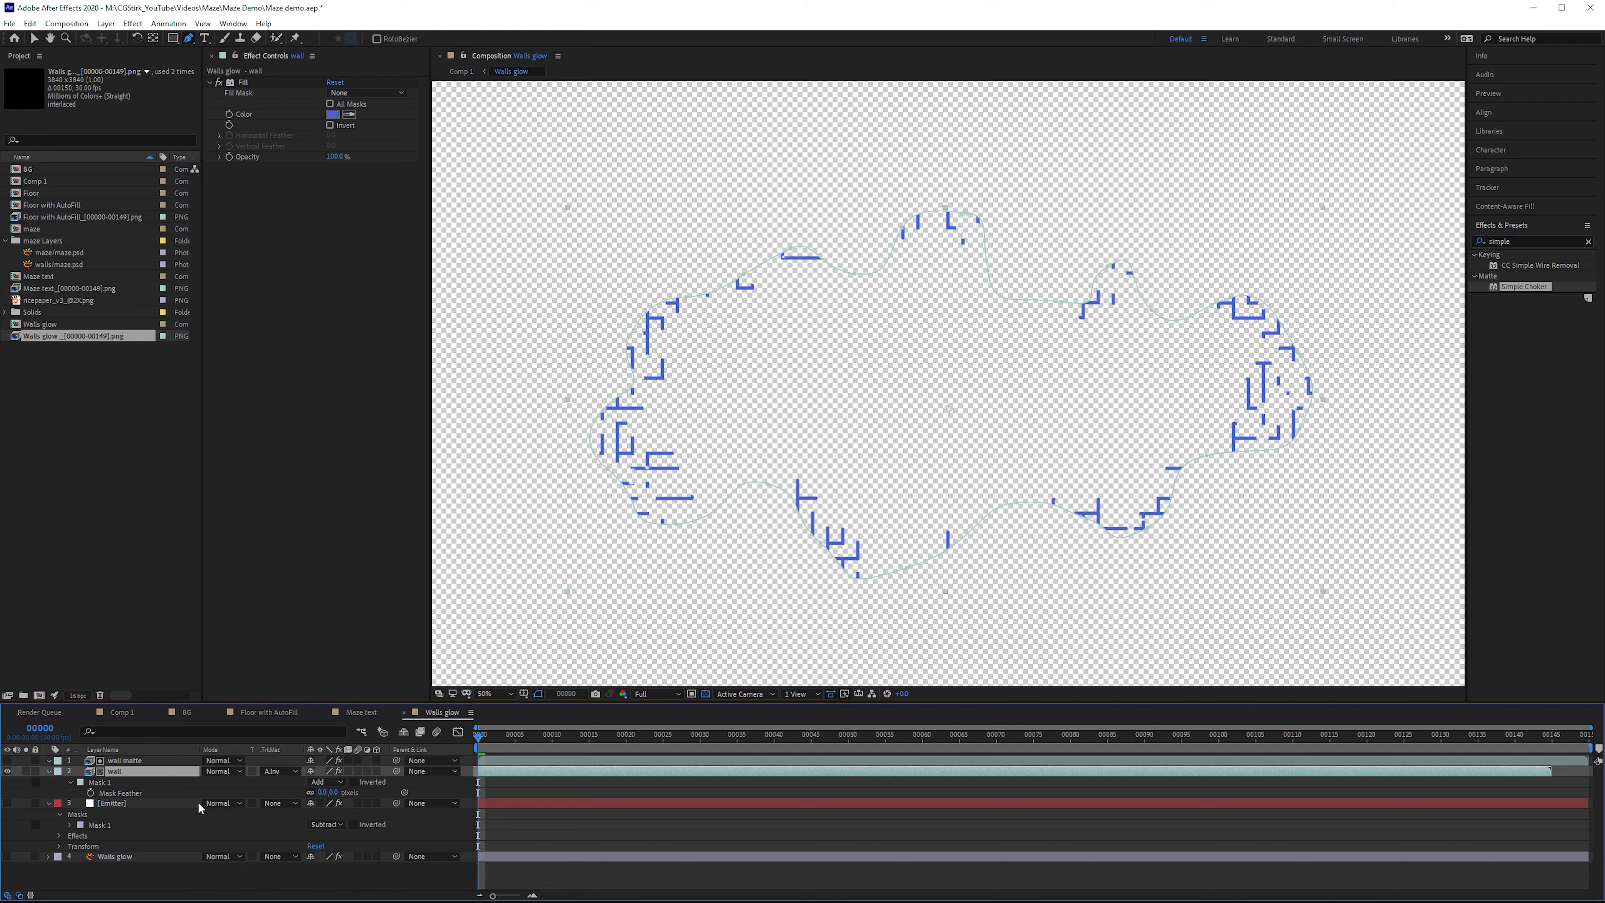
pyautogui.click(325, 793)
pyautogui.write('100')
pyautogui.press('Return')
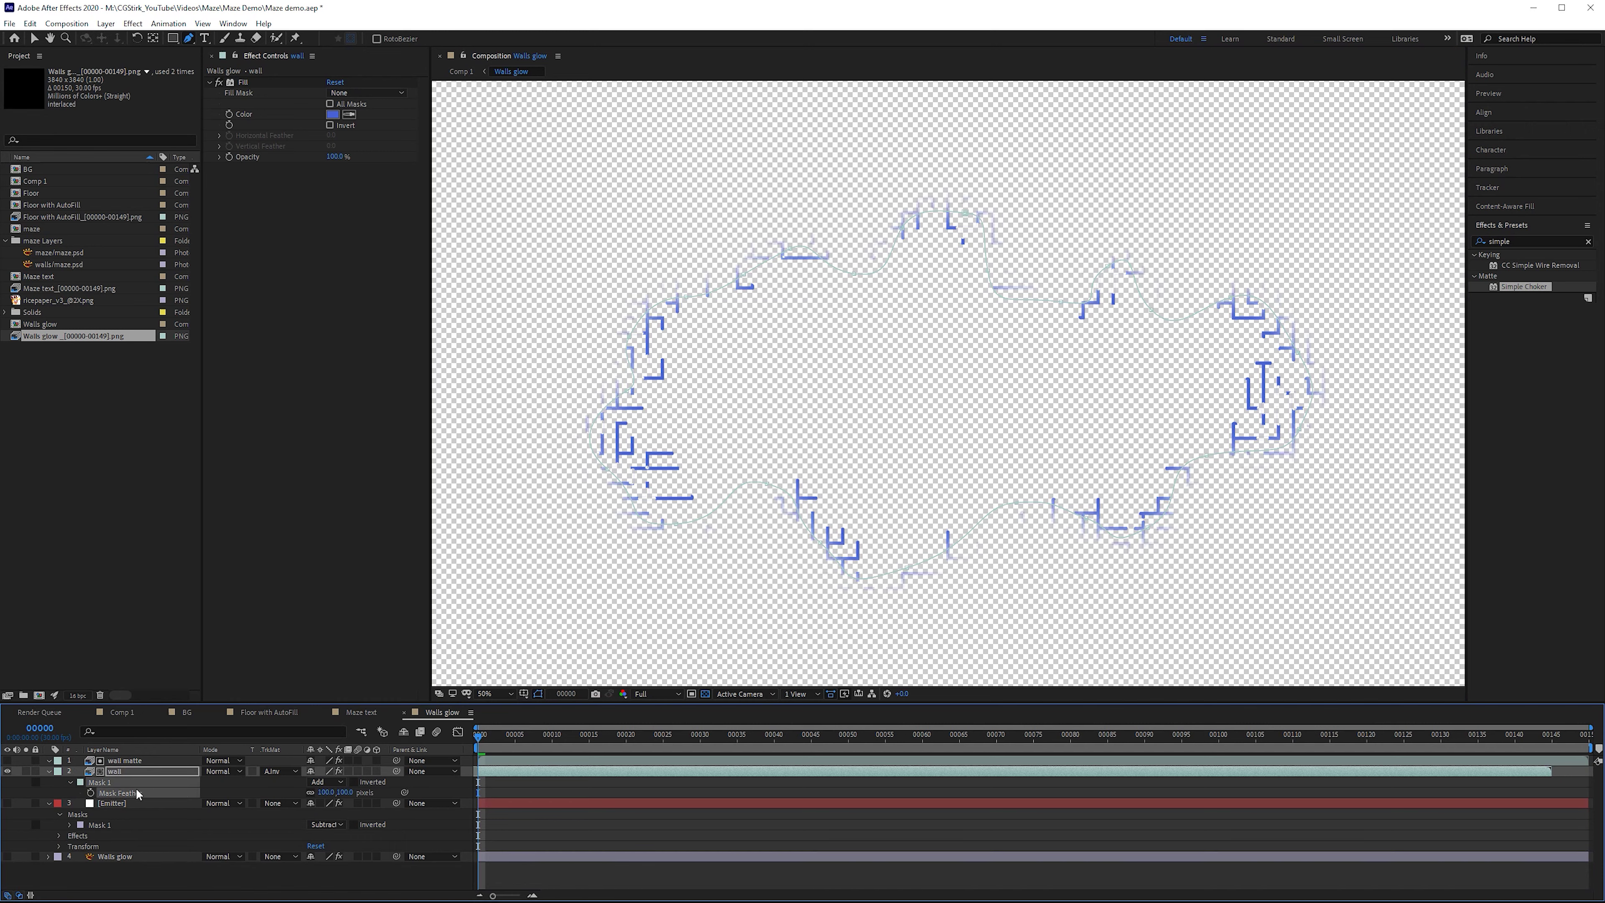
# - Keyframe the wall layer's opacity to fade in between frames 0 and 5, and preview the animation
pyautogui.press('t')
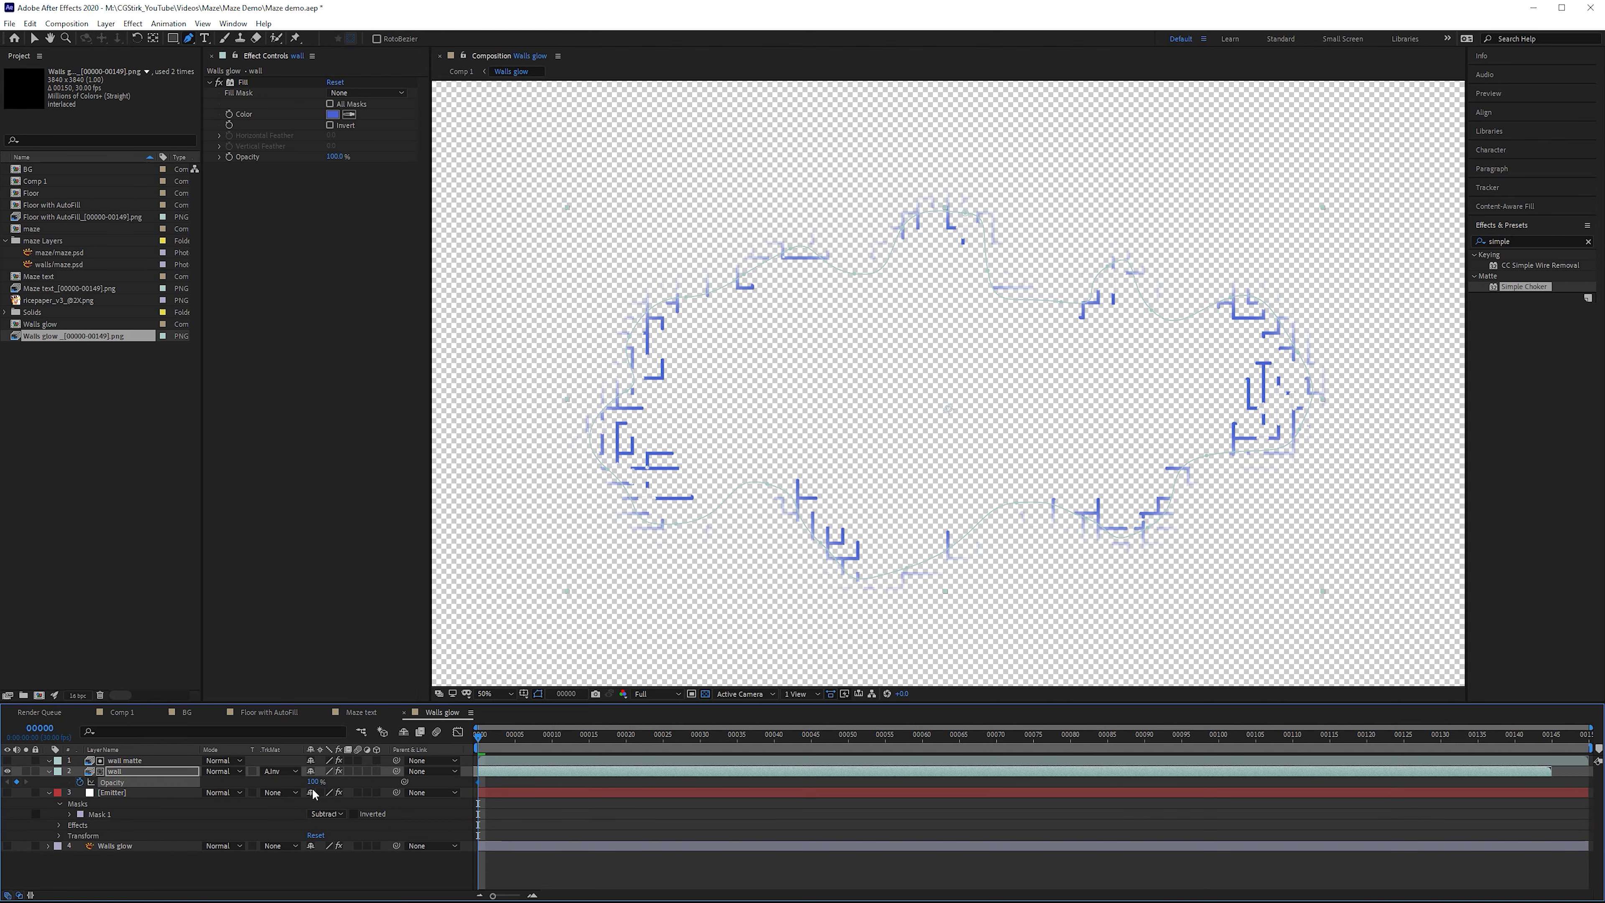
pyautogui.moveTo(296, 784); pyautogui.dragTo(253, 783)
pyautogui.press('pagedown')
pyautogui.press('pagedown')
pyautogui.press('pagedown')
pyautogui.press('pagedown')
pyautogui.press('pagedown')
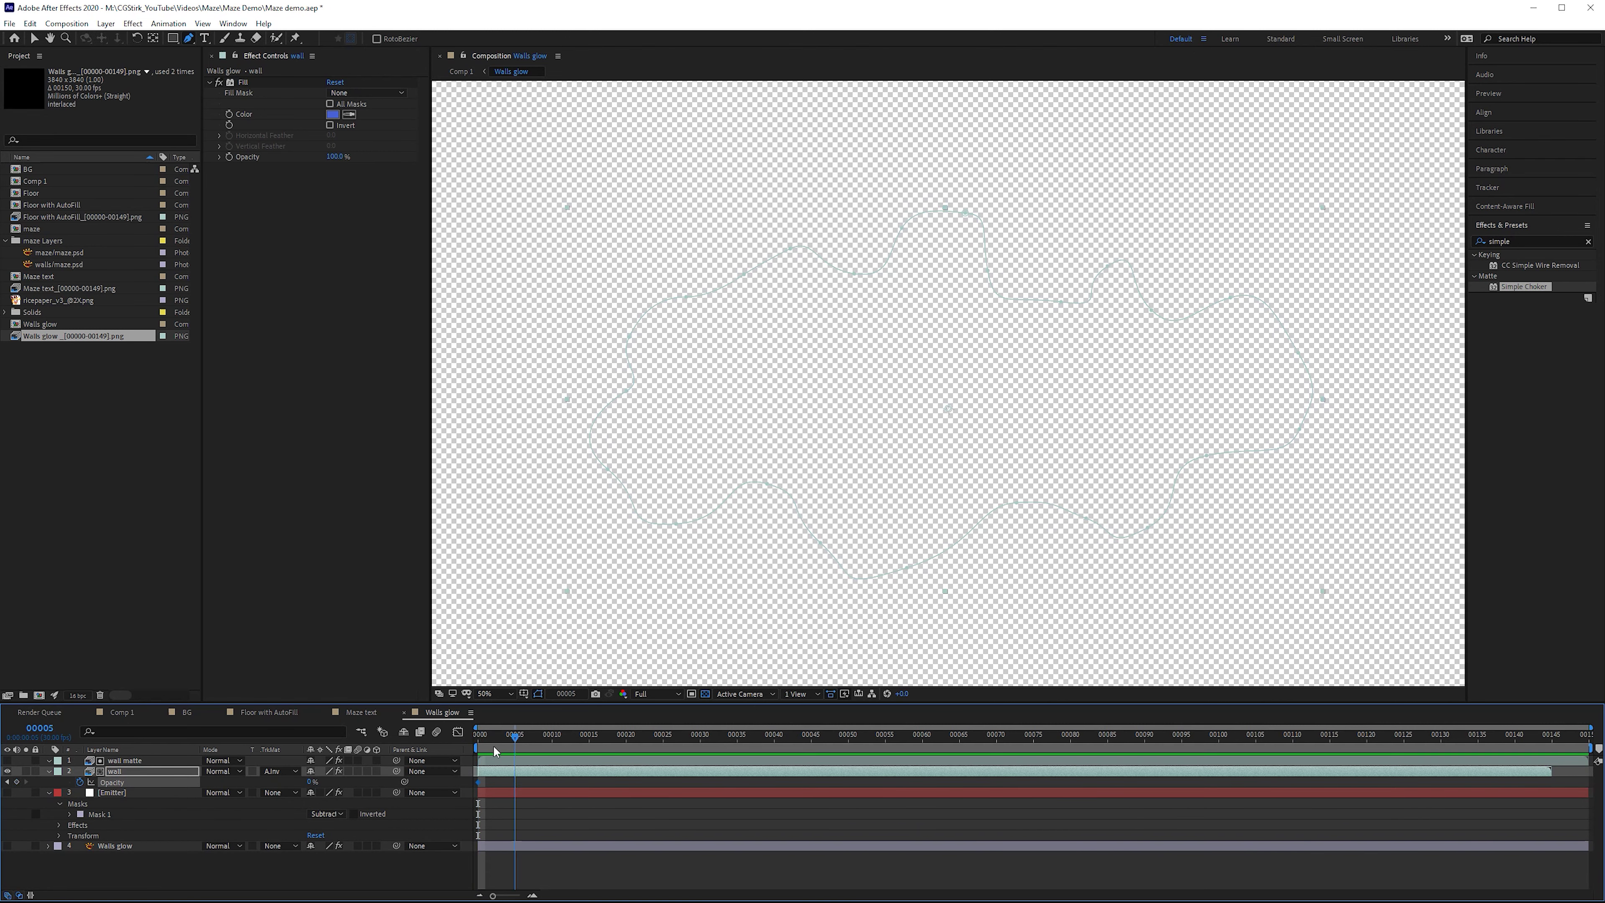
pyautogui.press('space')
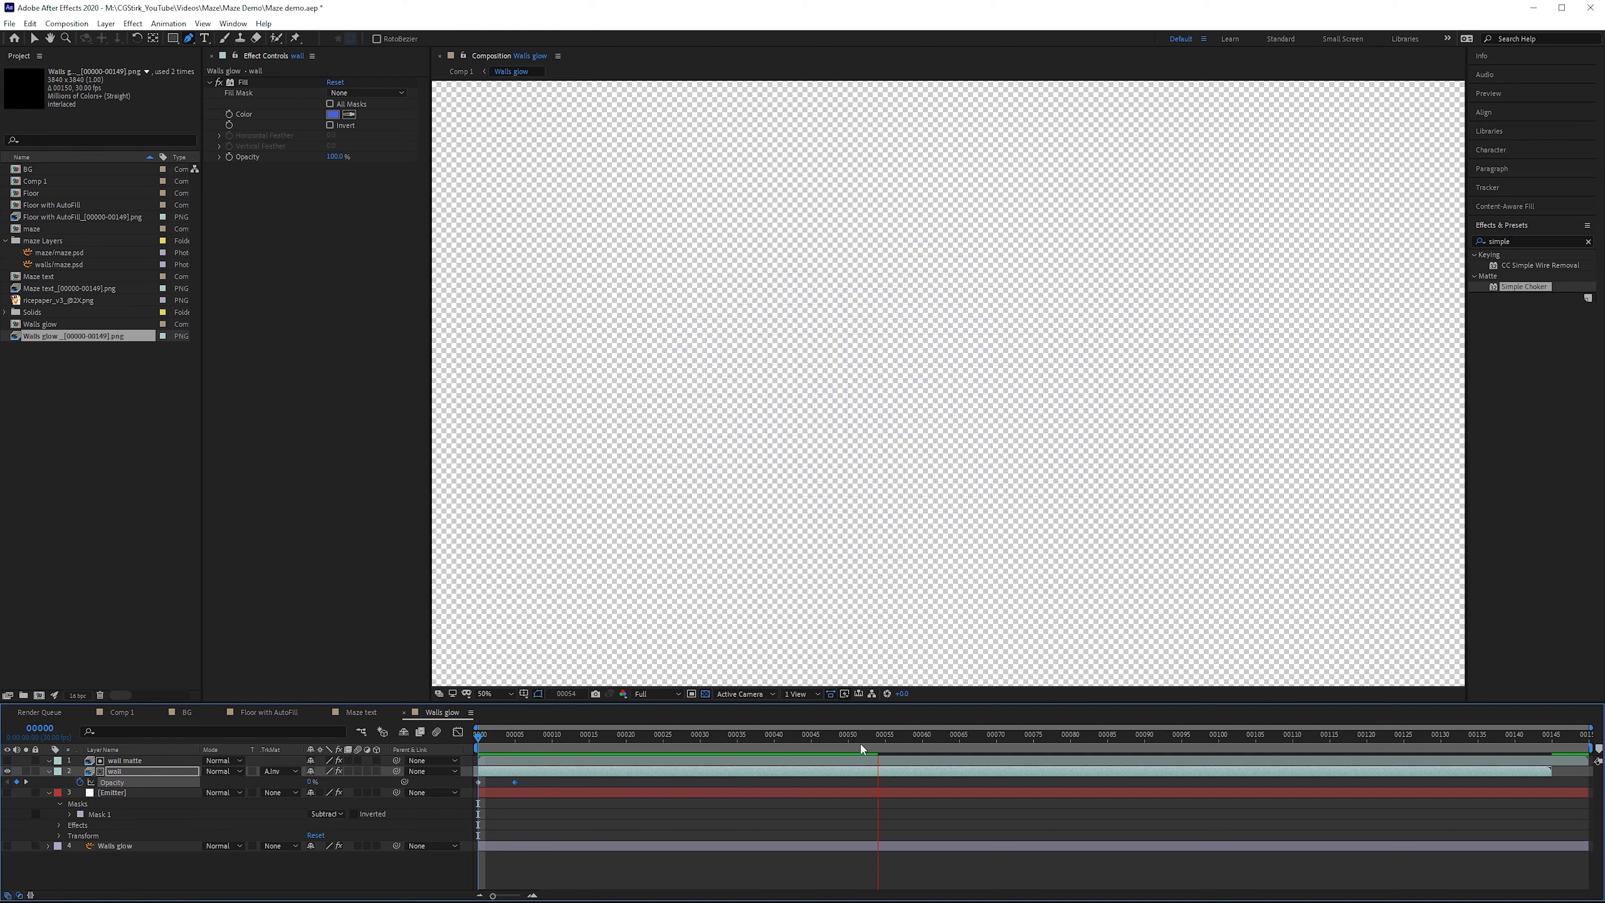
pyautogui.press('space')
pyautogui.press('v')
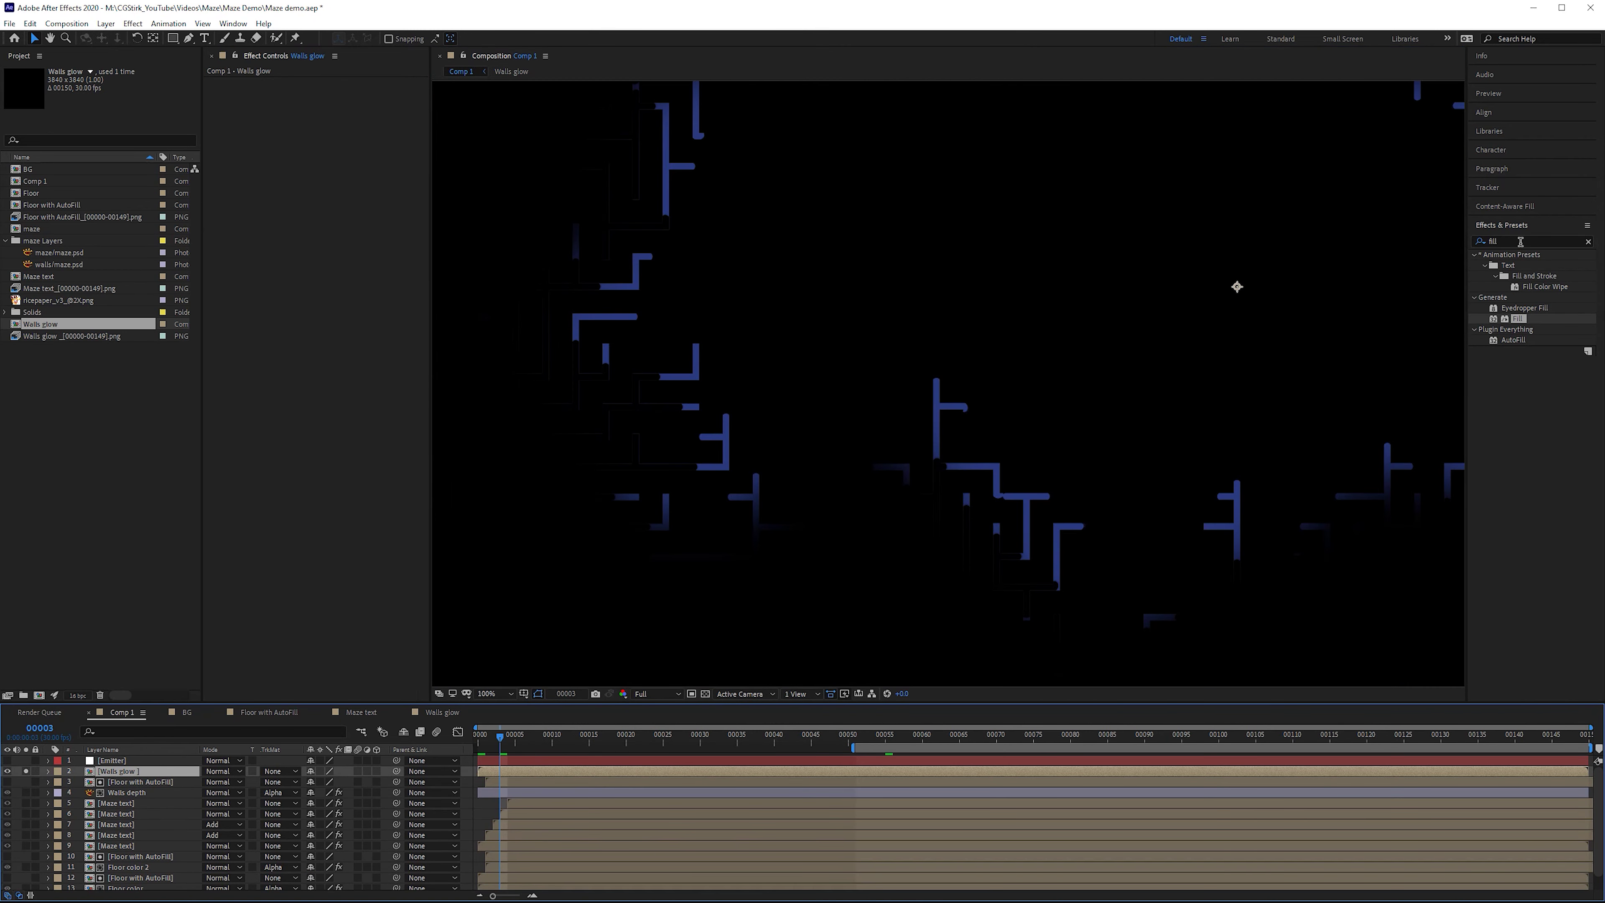
# - Apply Deep Glow to the Walls glow layer in Comp 1 with Radius 250 and Exposure 0.10
pyautogui.click(1520, 241)
pyautogui.write('deep')
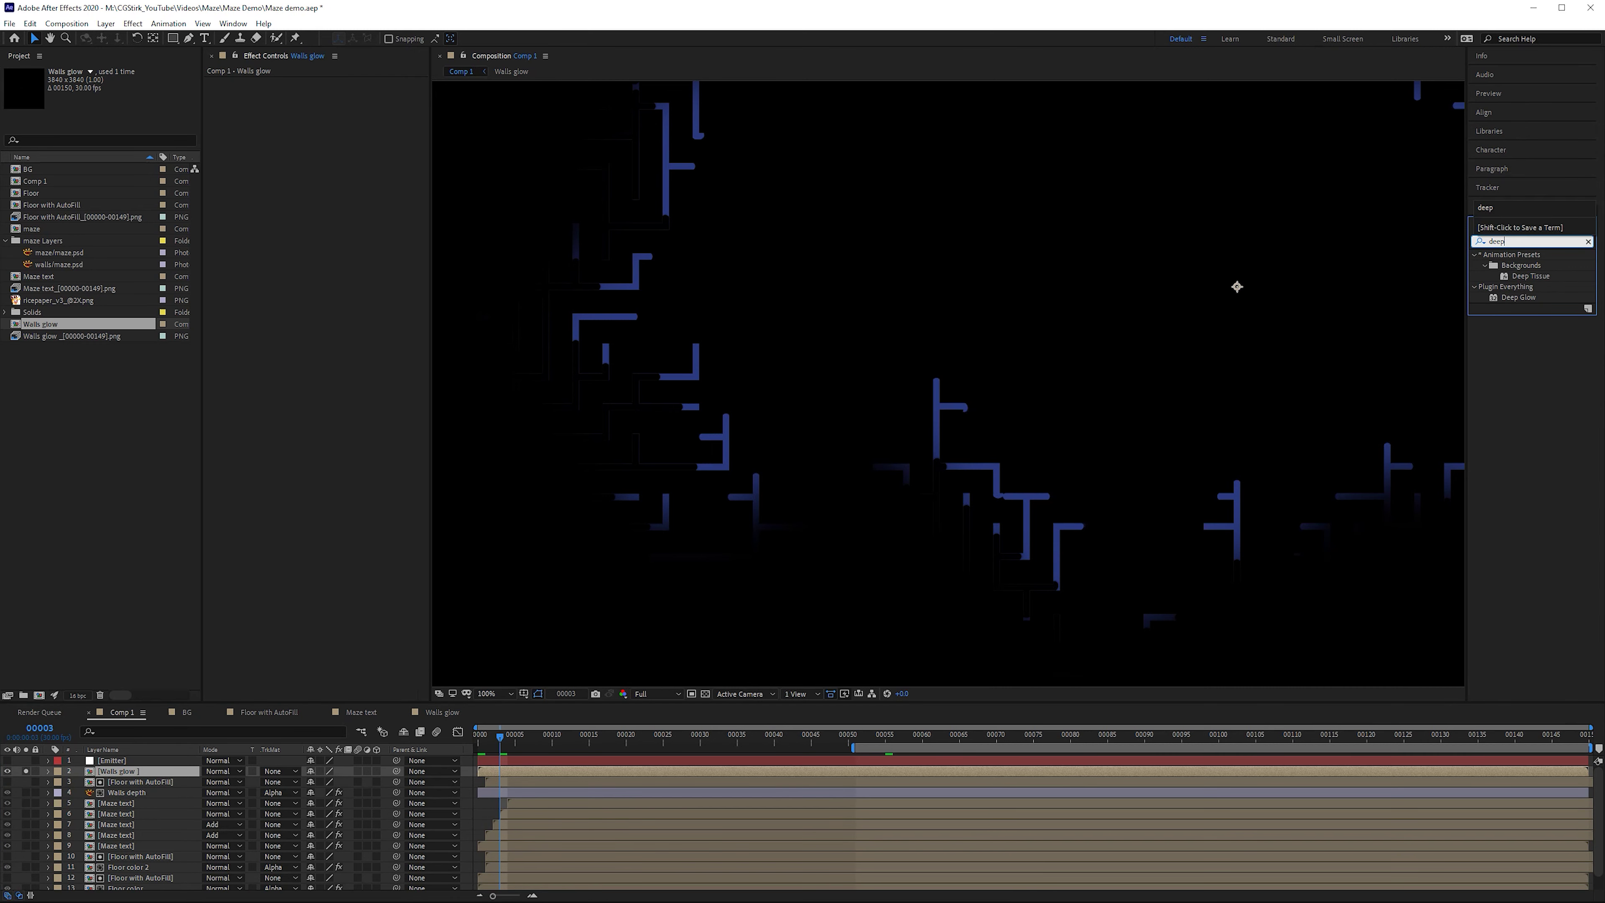
pyautogui.moveTo(1510, 297); pyautogui.dragTo(336, 124)
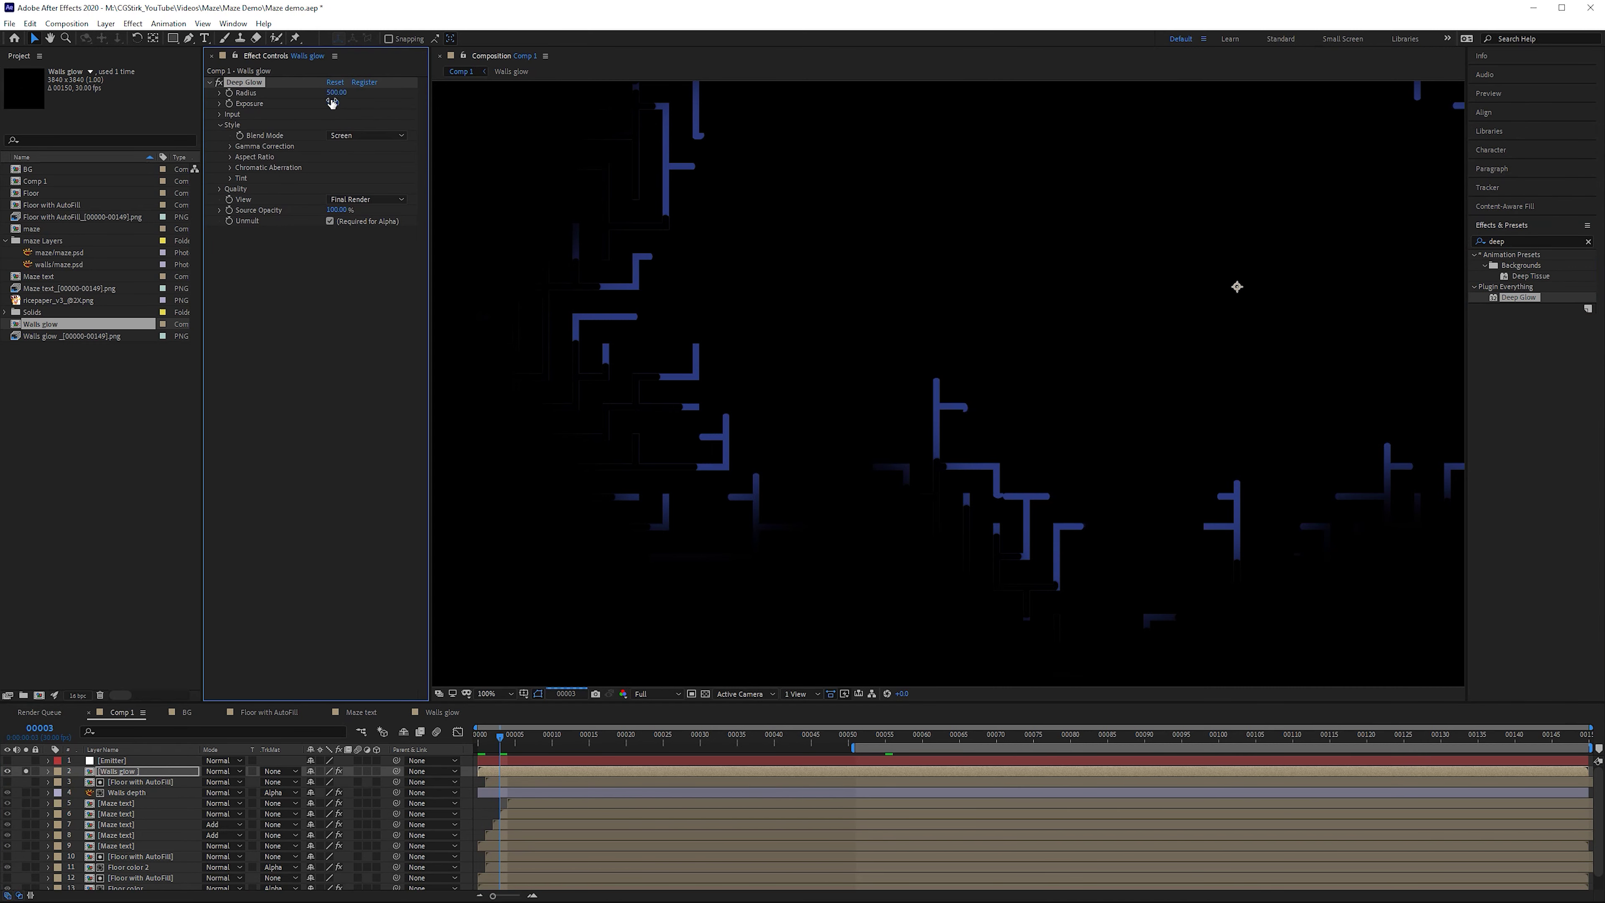
pyautogui.click(335, 93)
pyautogui.write('250')
pyautogui.press('Return')
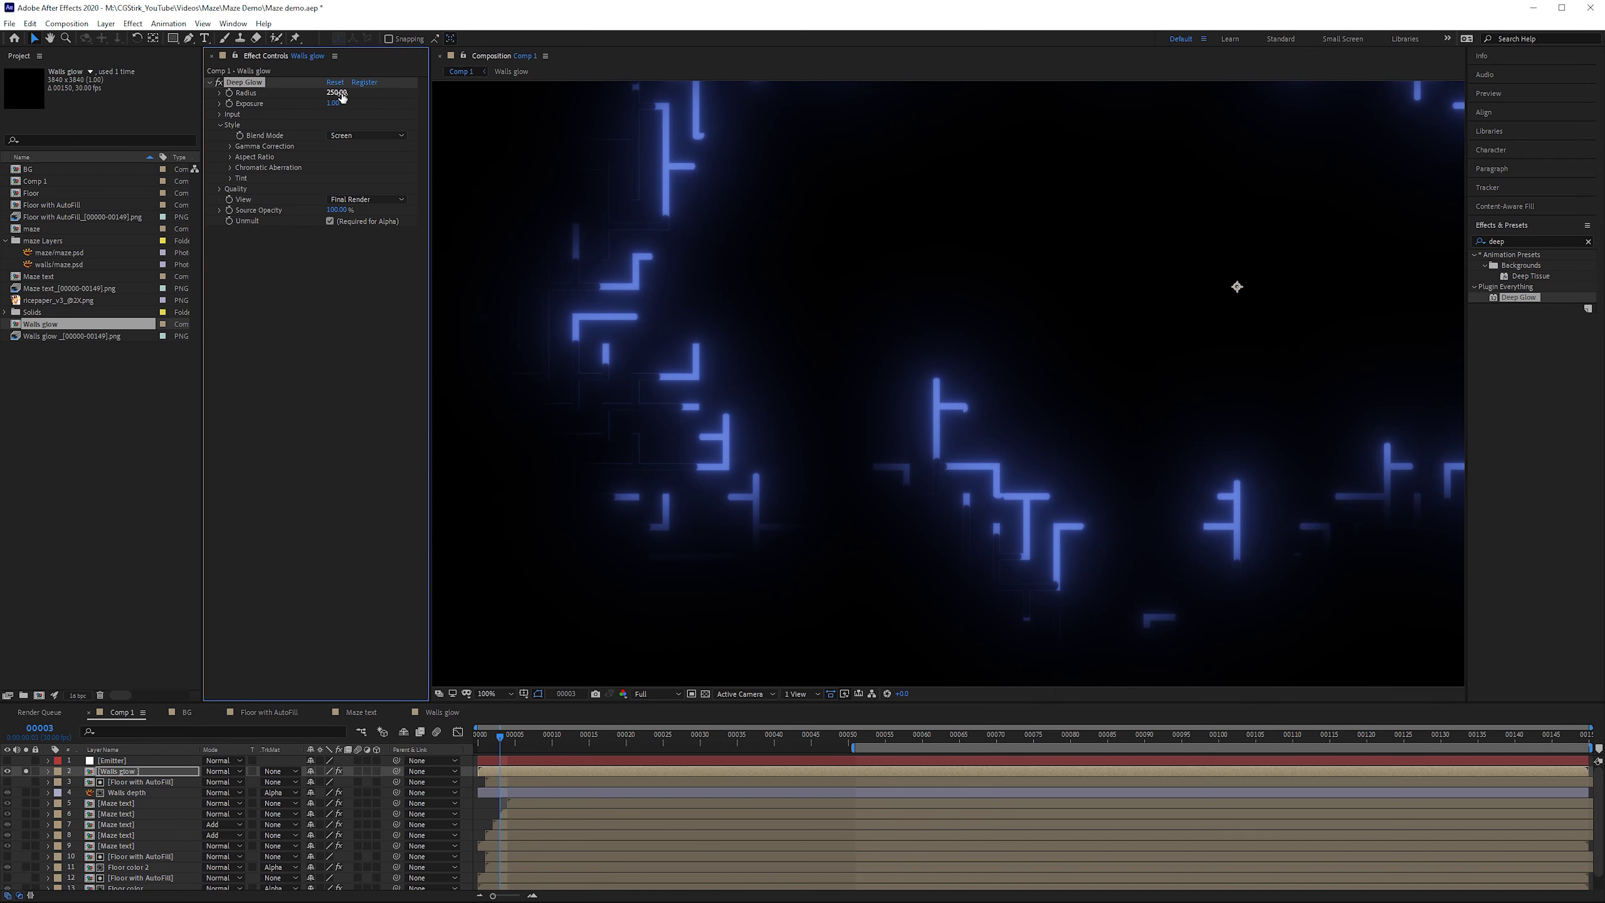
pyautogui.click(334, 104)
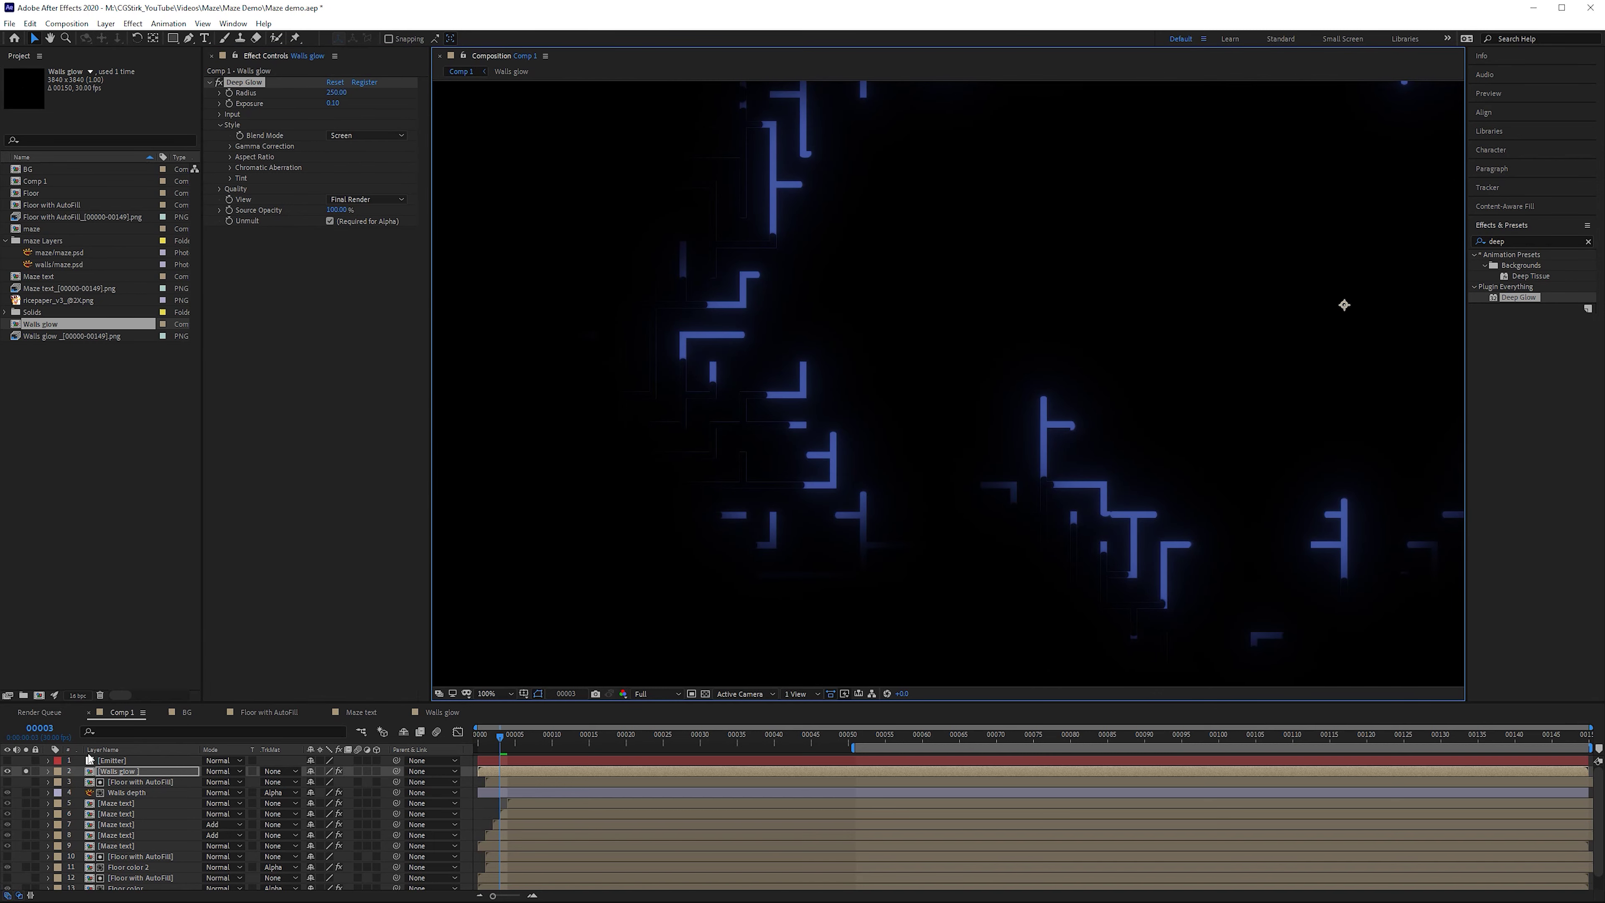
# - Duplicate the Walls glow layer and move the lower copy to start at frame 3
pyautogui.click(114, 771)
pyautogui.hotkey('ctrl', 'd')
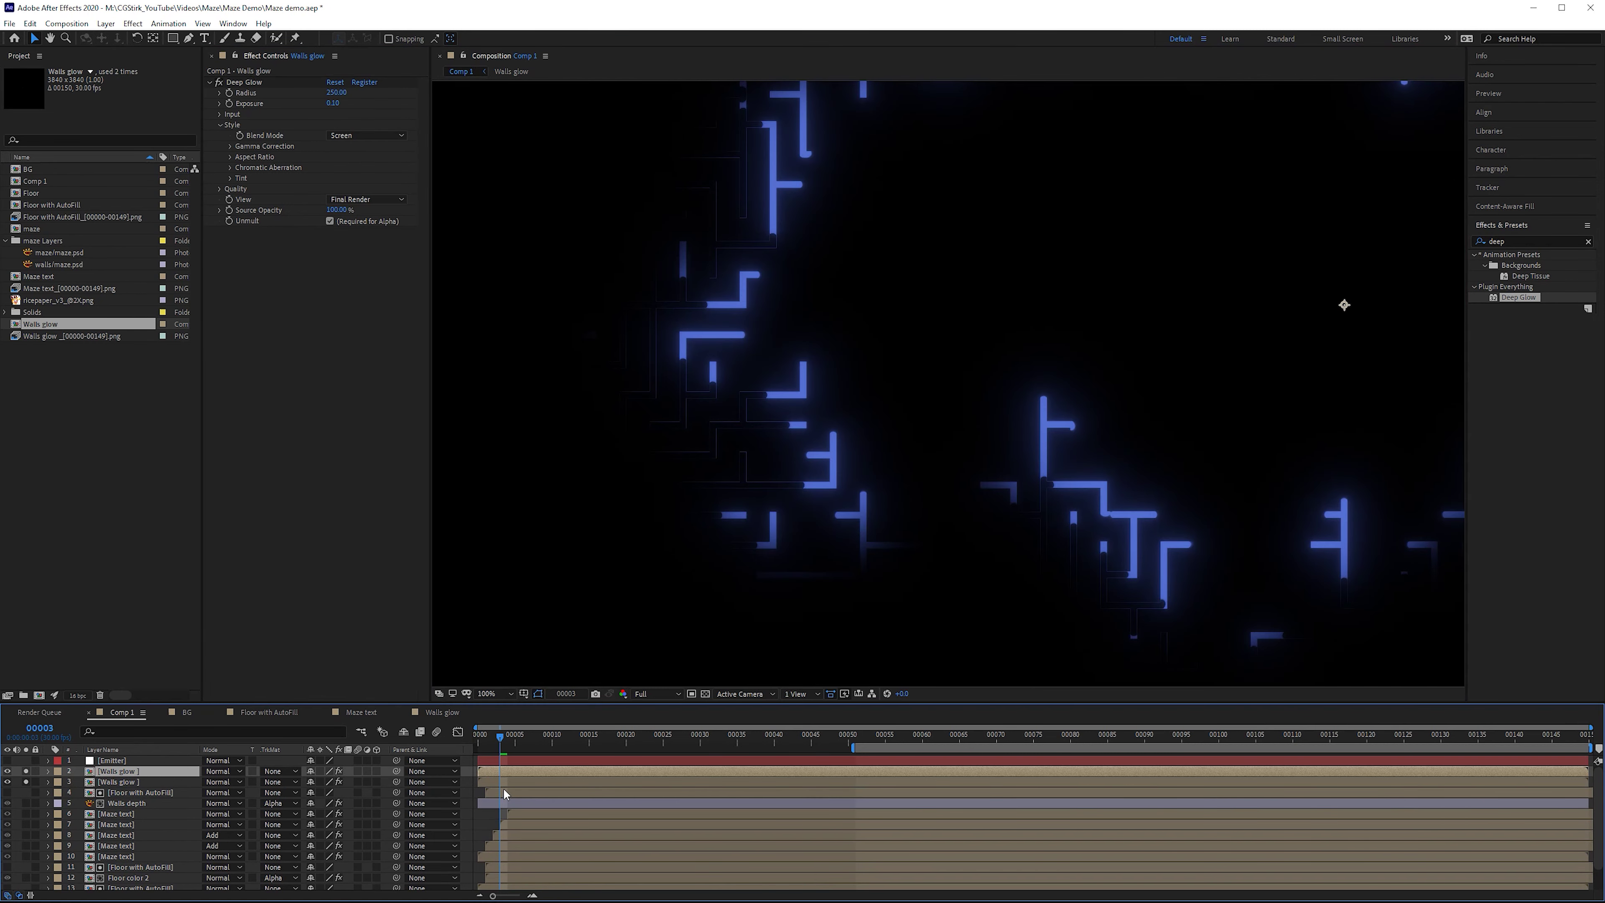
pyautogui.click(517, 781)
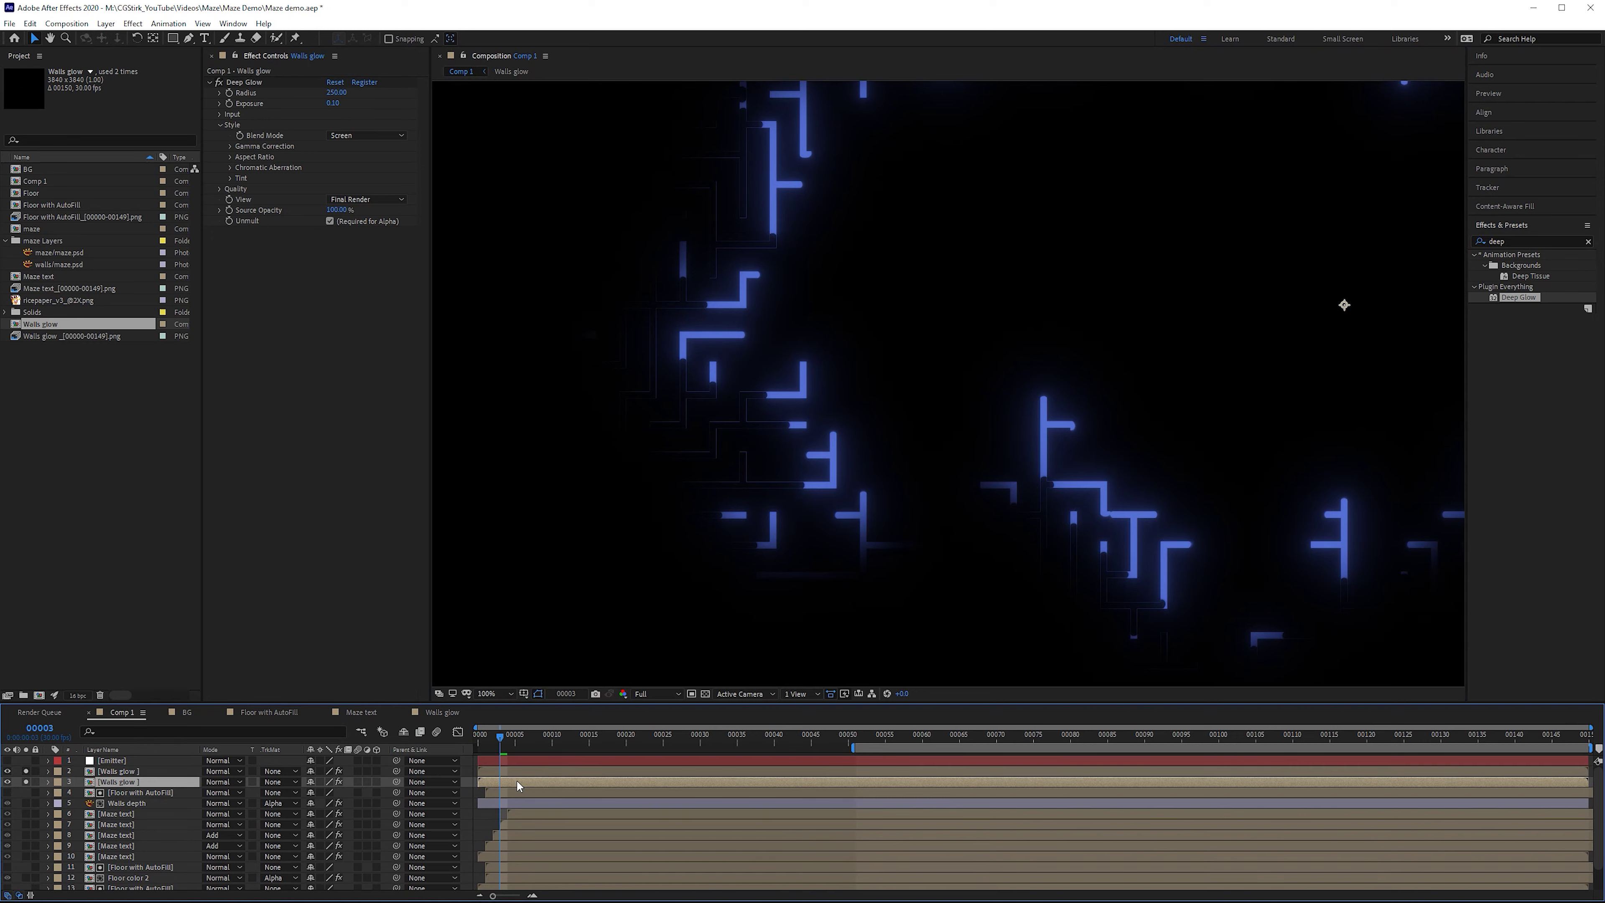
pyautogui.moveTo(497, 737); pyautogui.dragTo(482, 732)
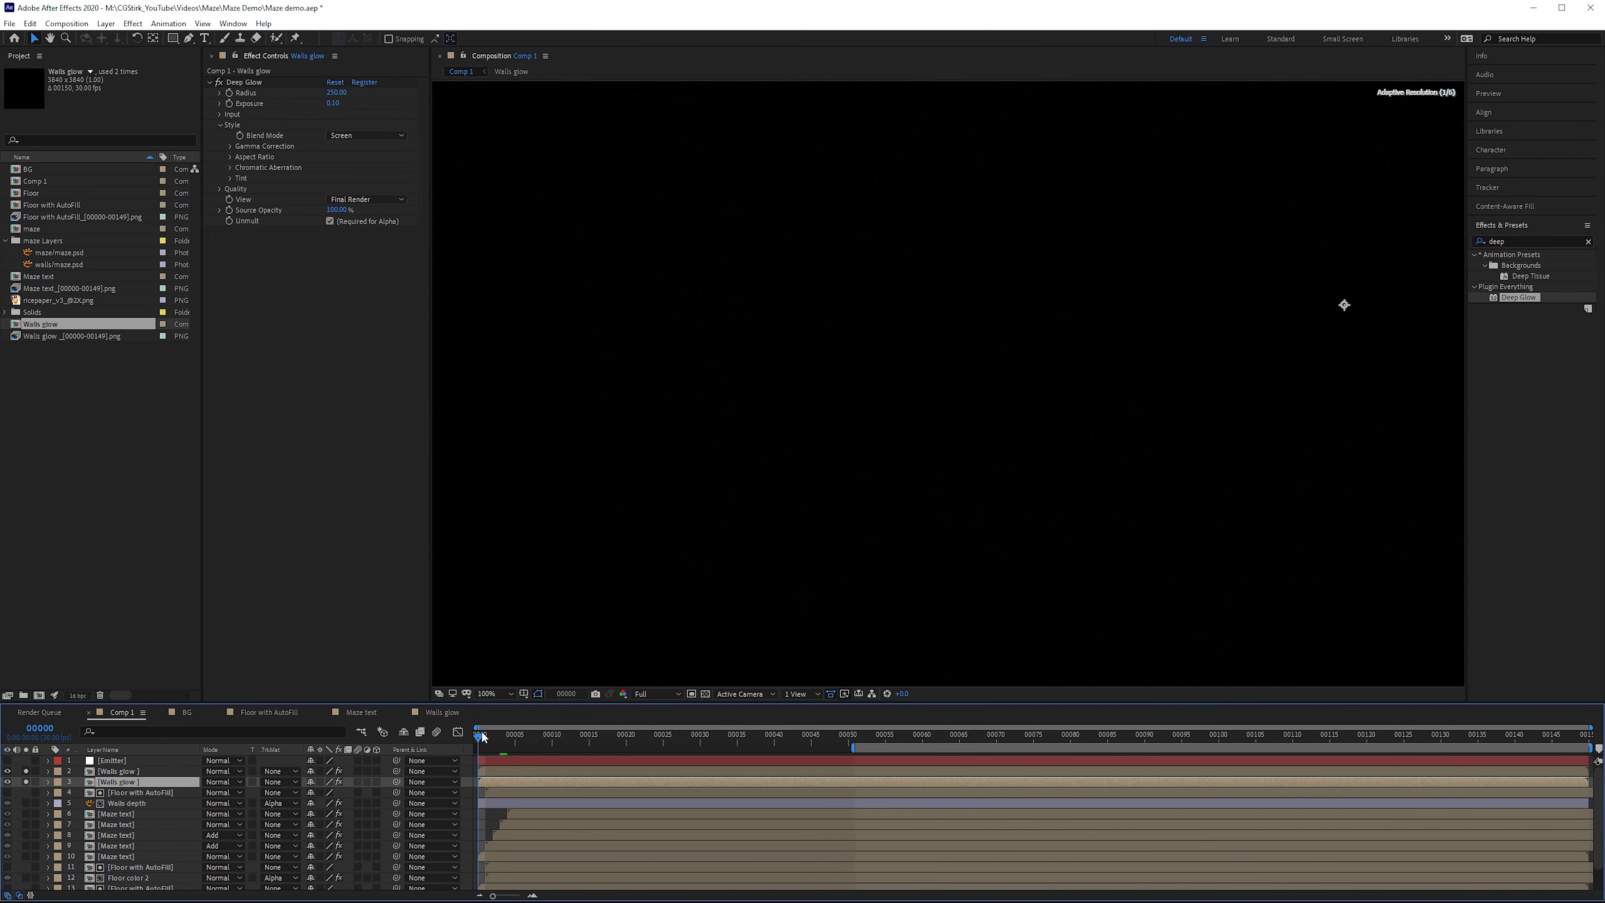
pyautogui.press('space')
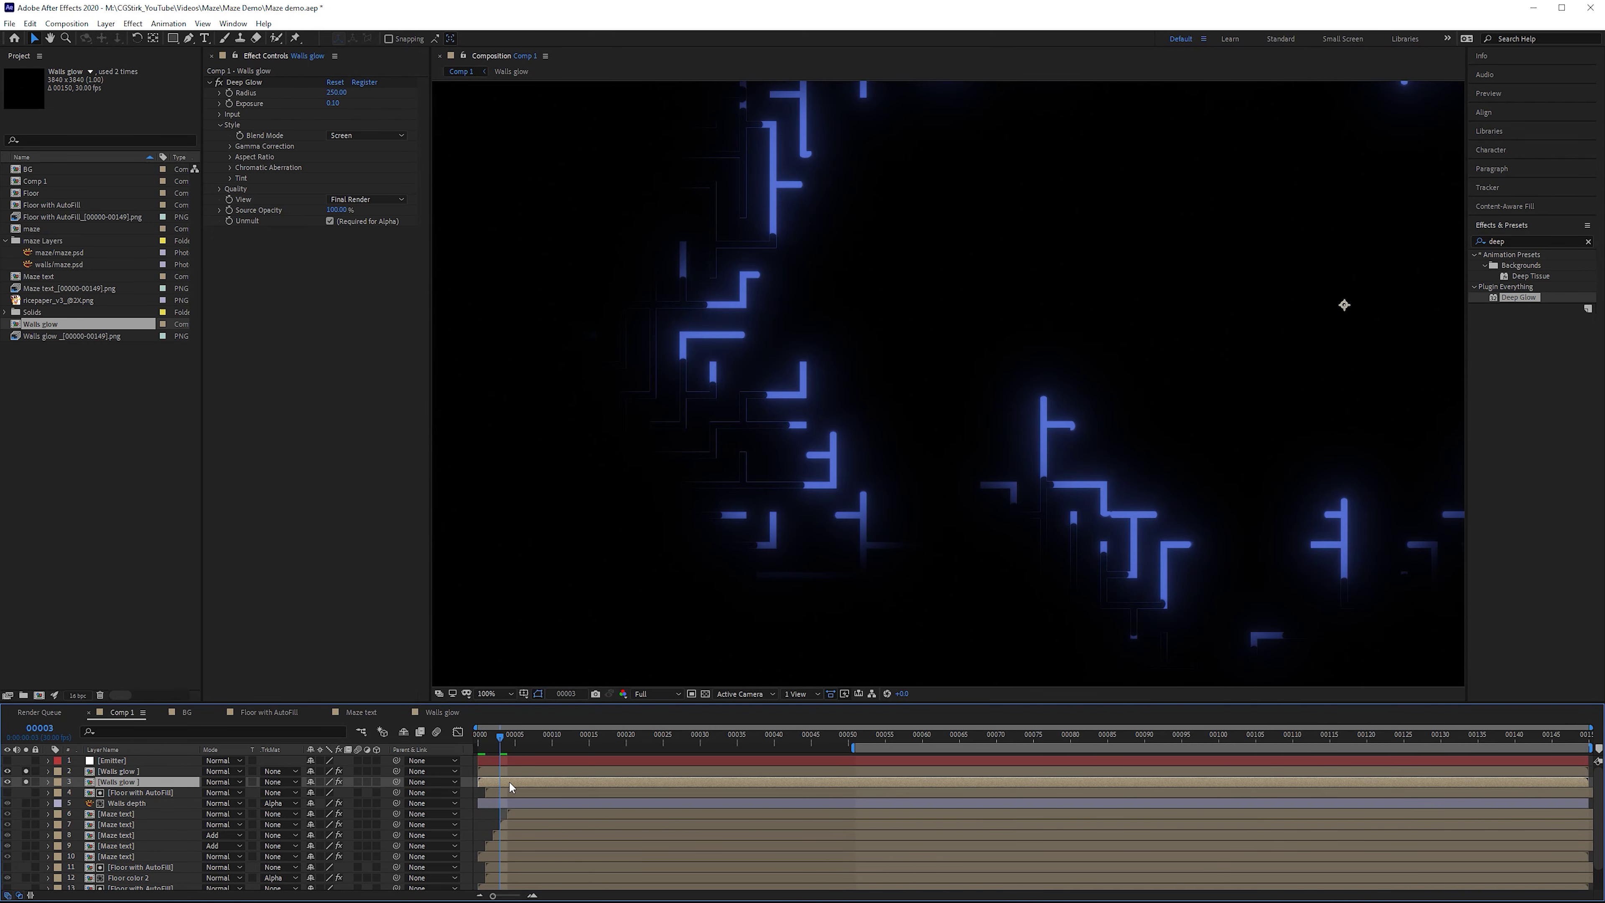
pyautogui.press('[')
# - Apply a Fill effect in pinkish red FF0042 to the lower Walls glow copy and preview the animation
pyautogui.click(1555, 241)
pyautogui.write('fill')
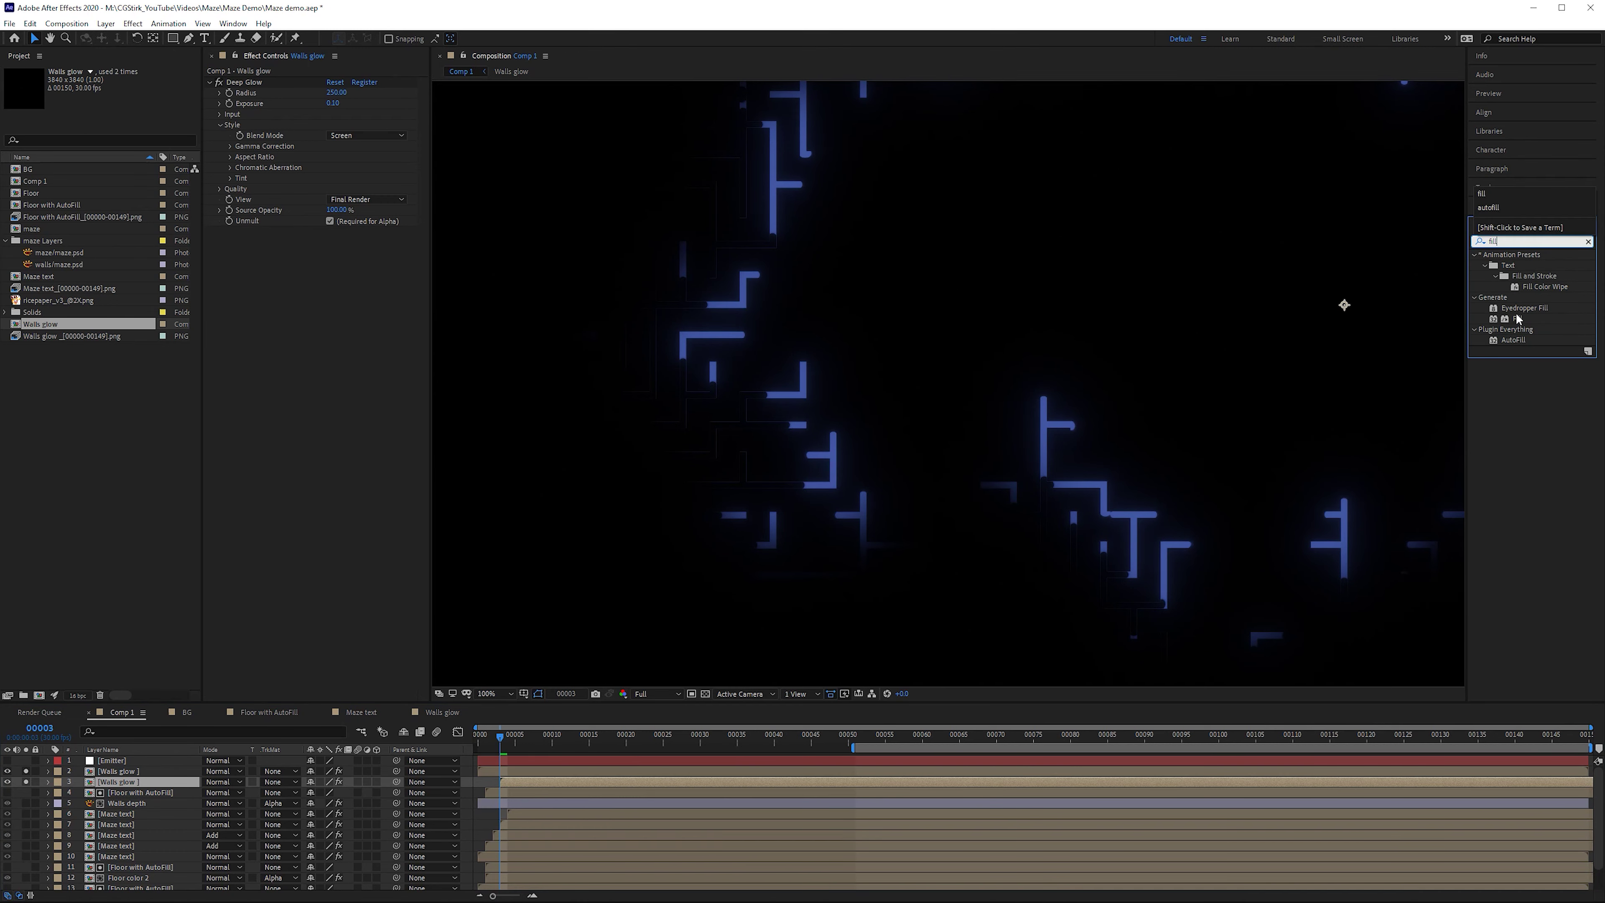
pyautogui.moveTo(1517, 319); pyautogui.dragTo(263, 82)
pyautogui.click(345, 120)
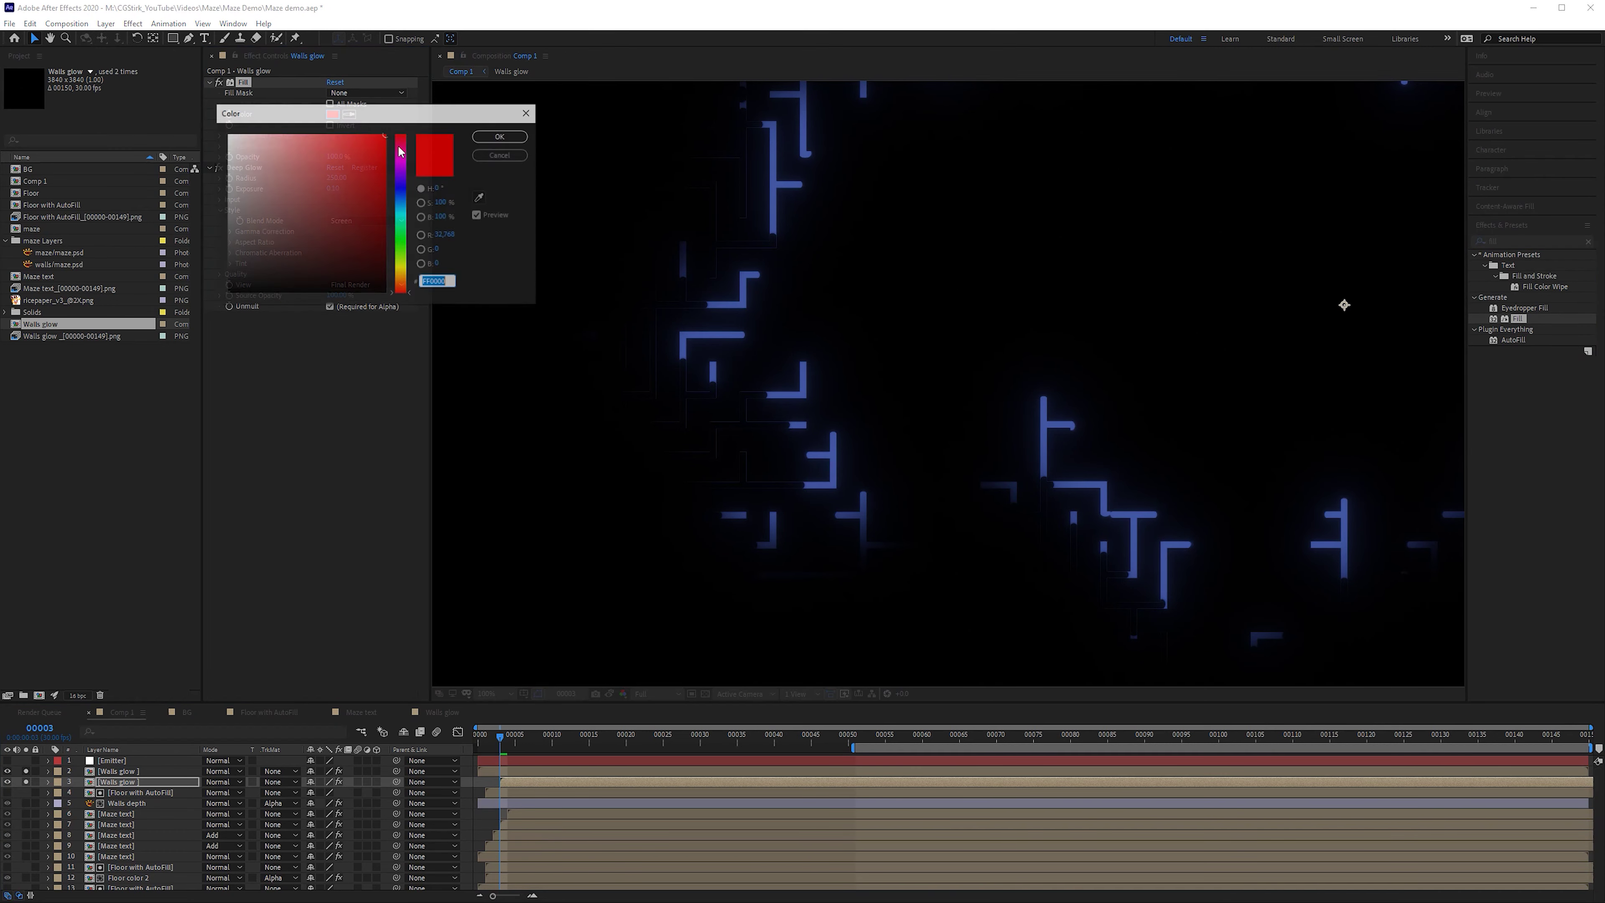
pyautogui.click(405, 150)
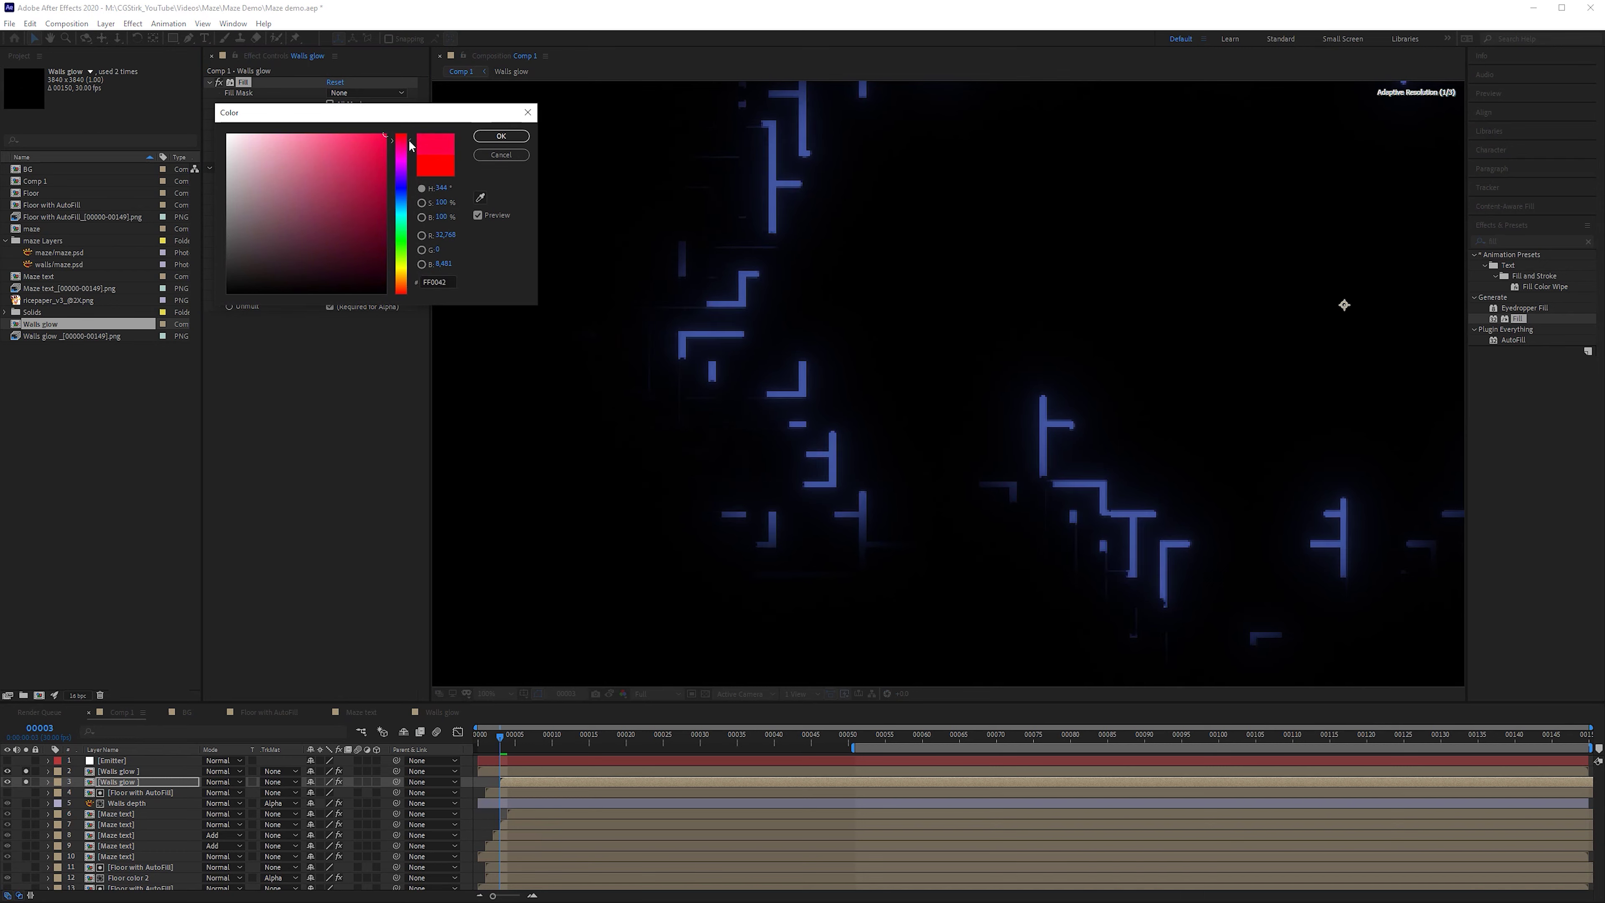
pyautogui.click(501, 136)
pyautogui.press('space')
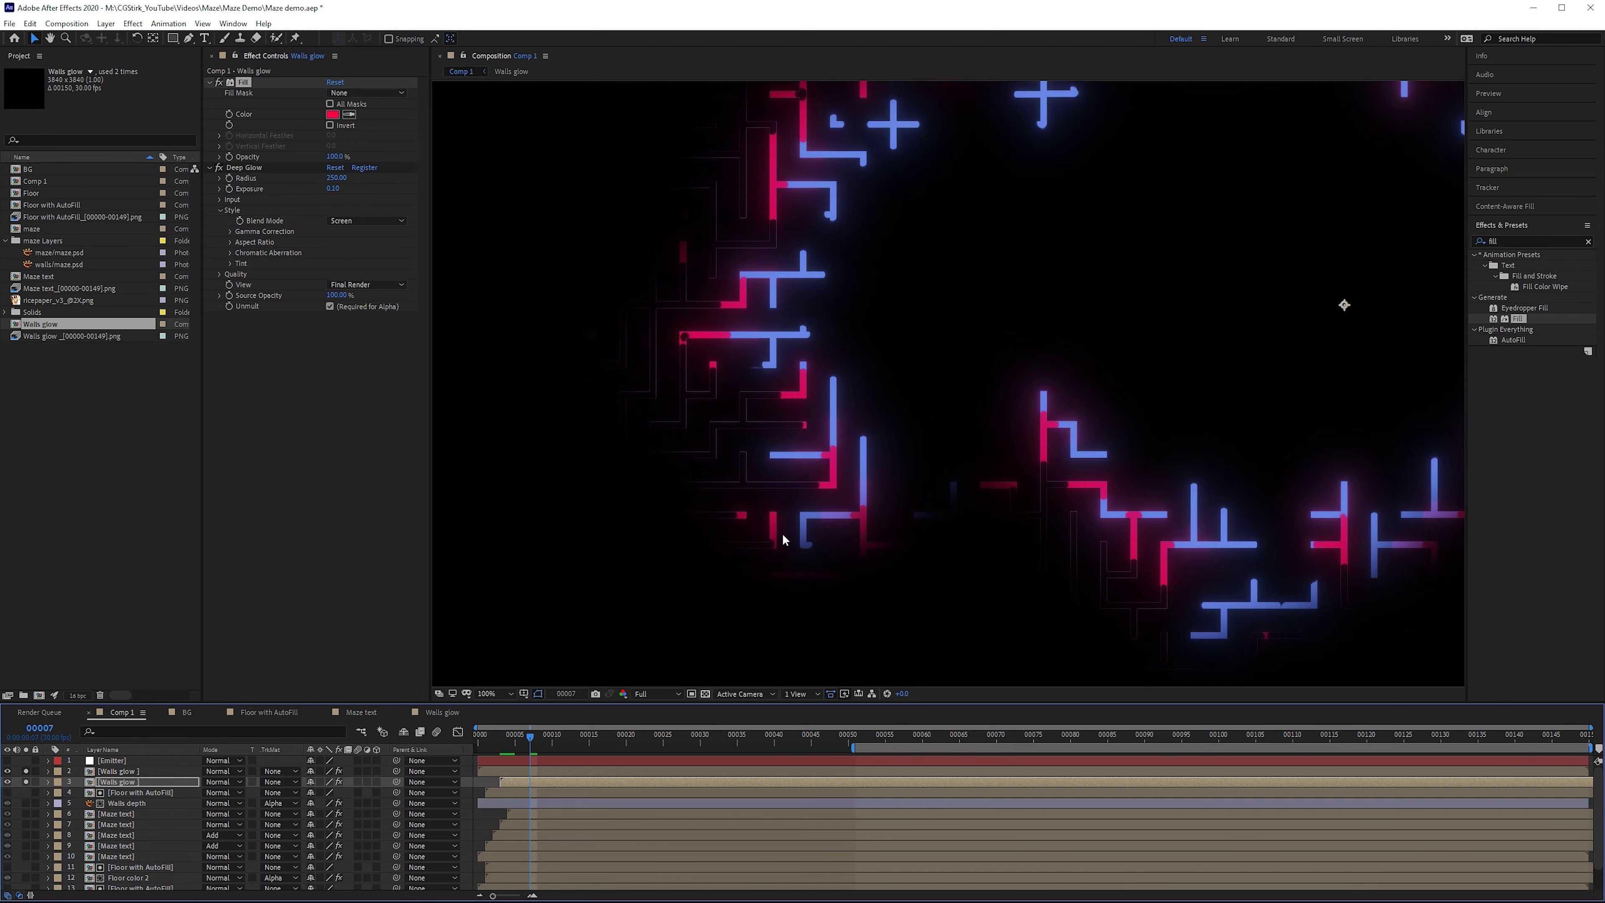
# - Duplicate the pinkish-red Walls glow layer and move the lowest copy to start at frame 6
pyautogui.click(131, 785)
pyautogui.hotkey('ctrl', 'd')
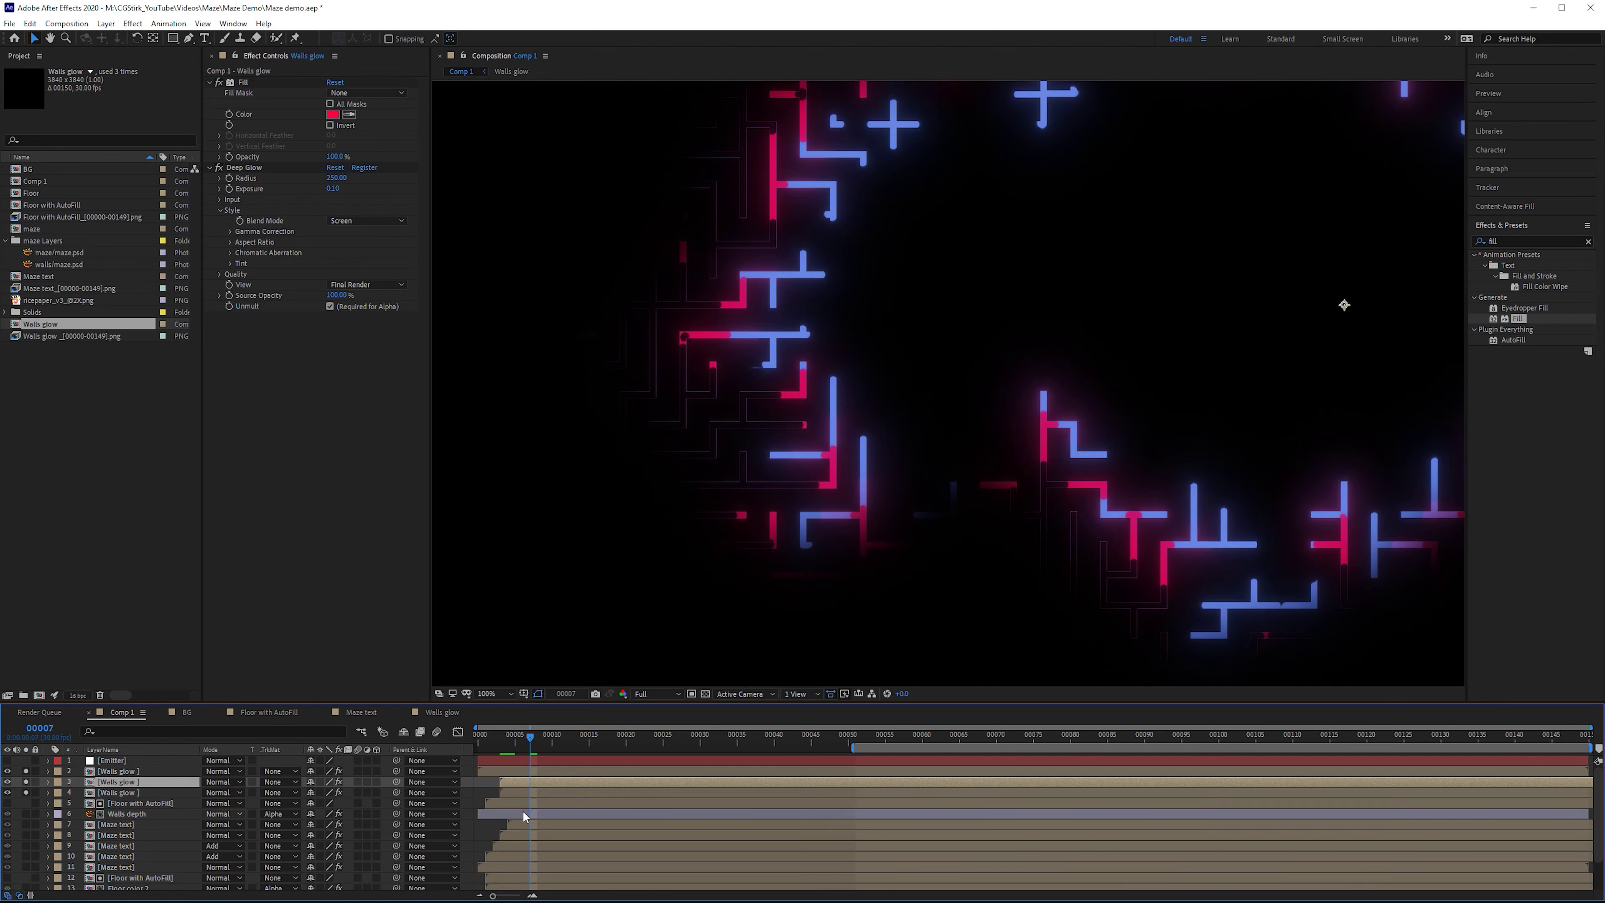
pyautogui.click(533, 790)
pyautogui.press('pageup')
pyautogui.press('[')
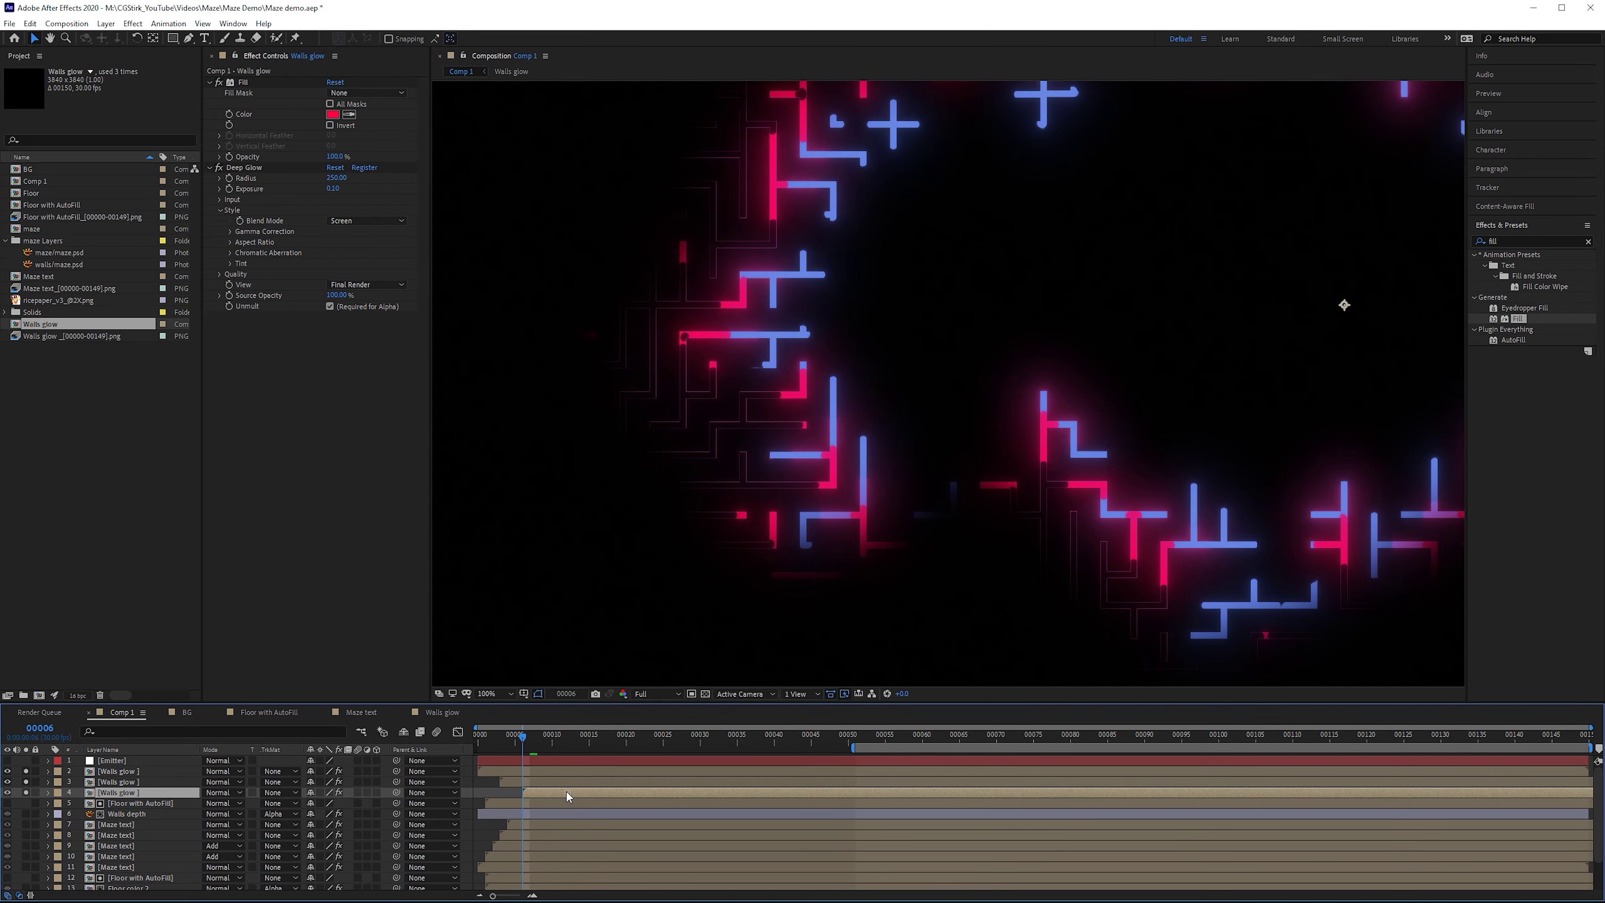
# - Change the Fill colour of the lowest Walls glow copy to magenta purple and step through the following frames
pyautogui.click(332, 114)
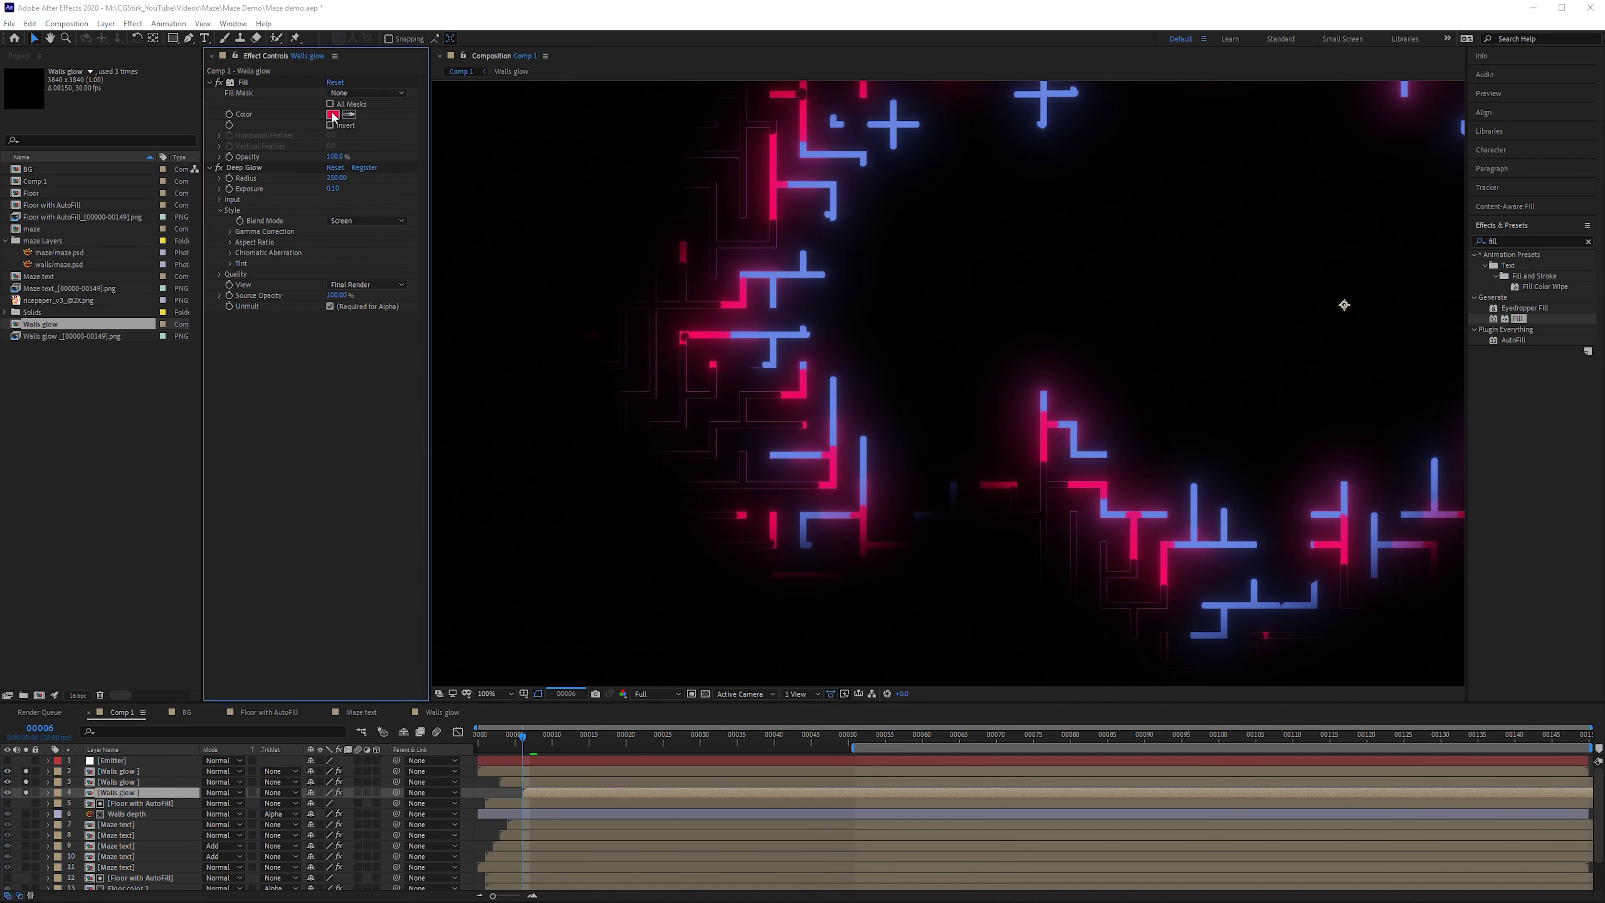
pyautogui.click(404, 160)
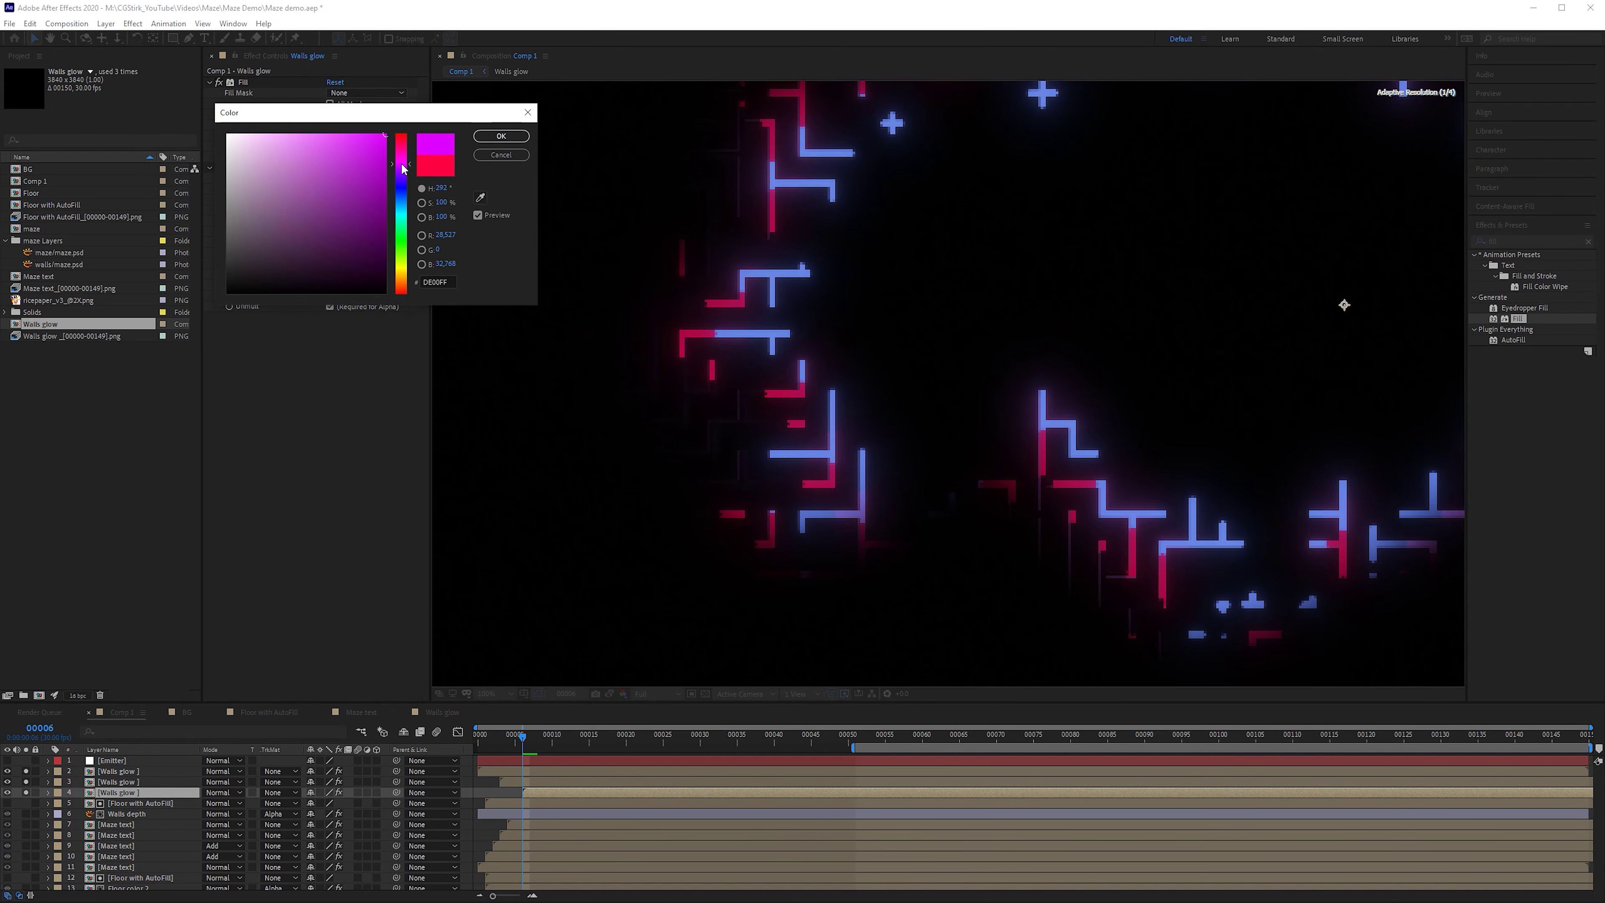
pyautogui.click(501, 136)
pyautogui.press('pagedown')
pyautogui.press('pagedown')
pyautogui.press('pagedown')
pyautogui.press('pagedown')
pyautogui.press('pagedown')
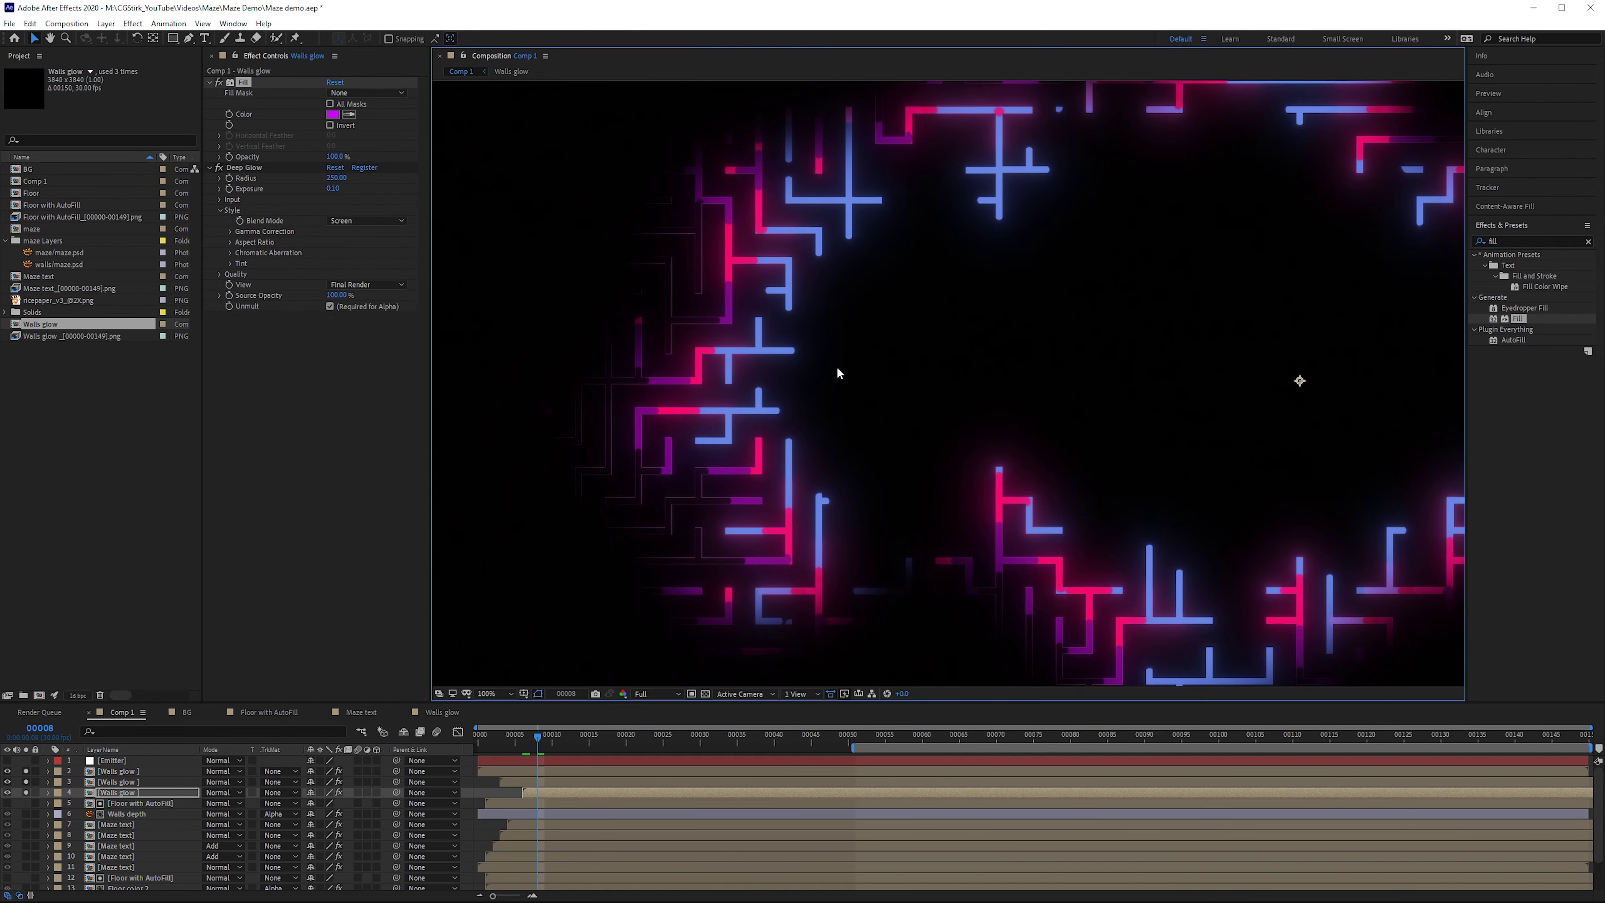
# - Set the wall matte's Simple Choker Choke Matte to -2 inside the Walls glow composition and return to Comp 1
pyautogui.hotkey('ctrl', 'Up')
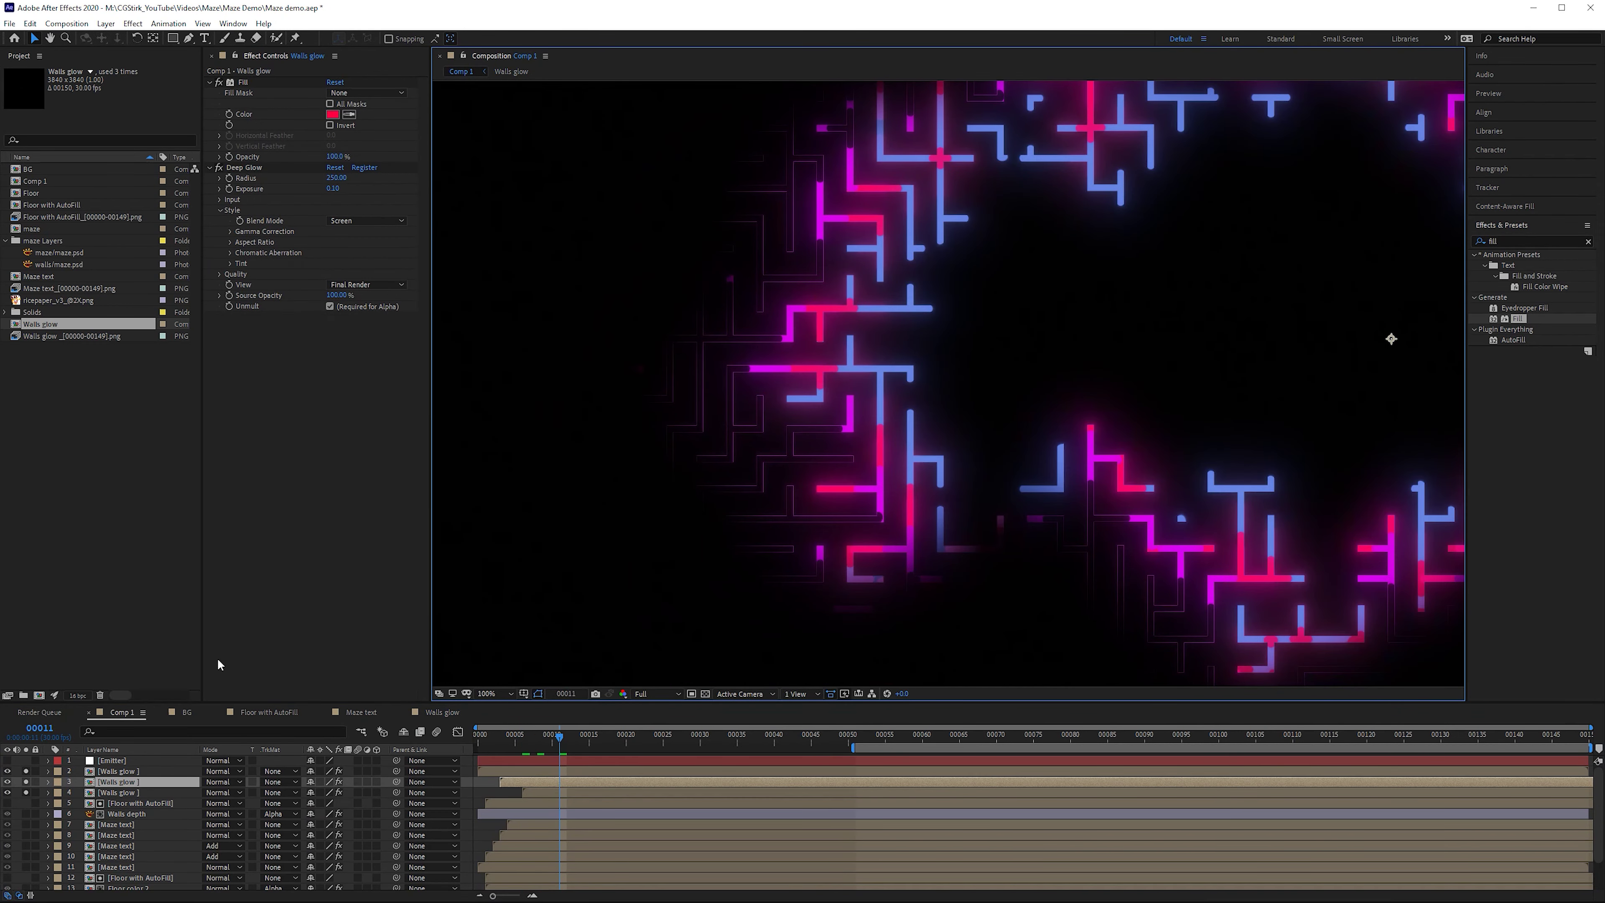
pyautogui.doubleClick(110, 789)
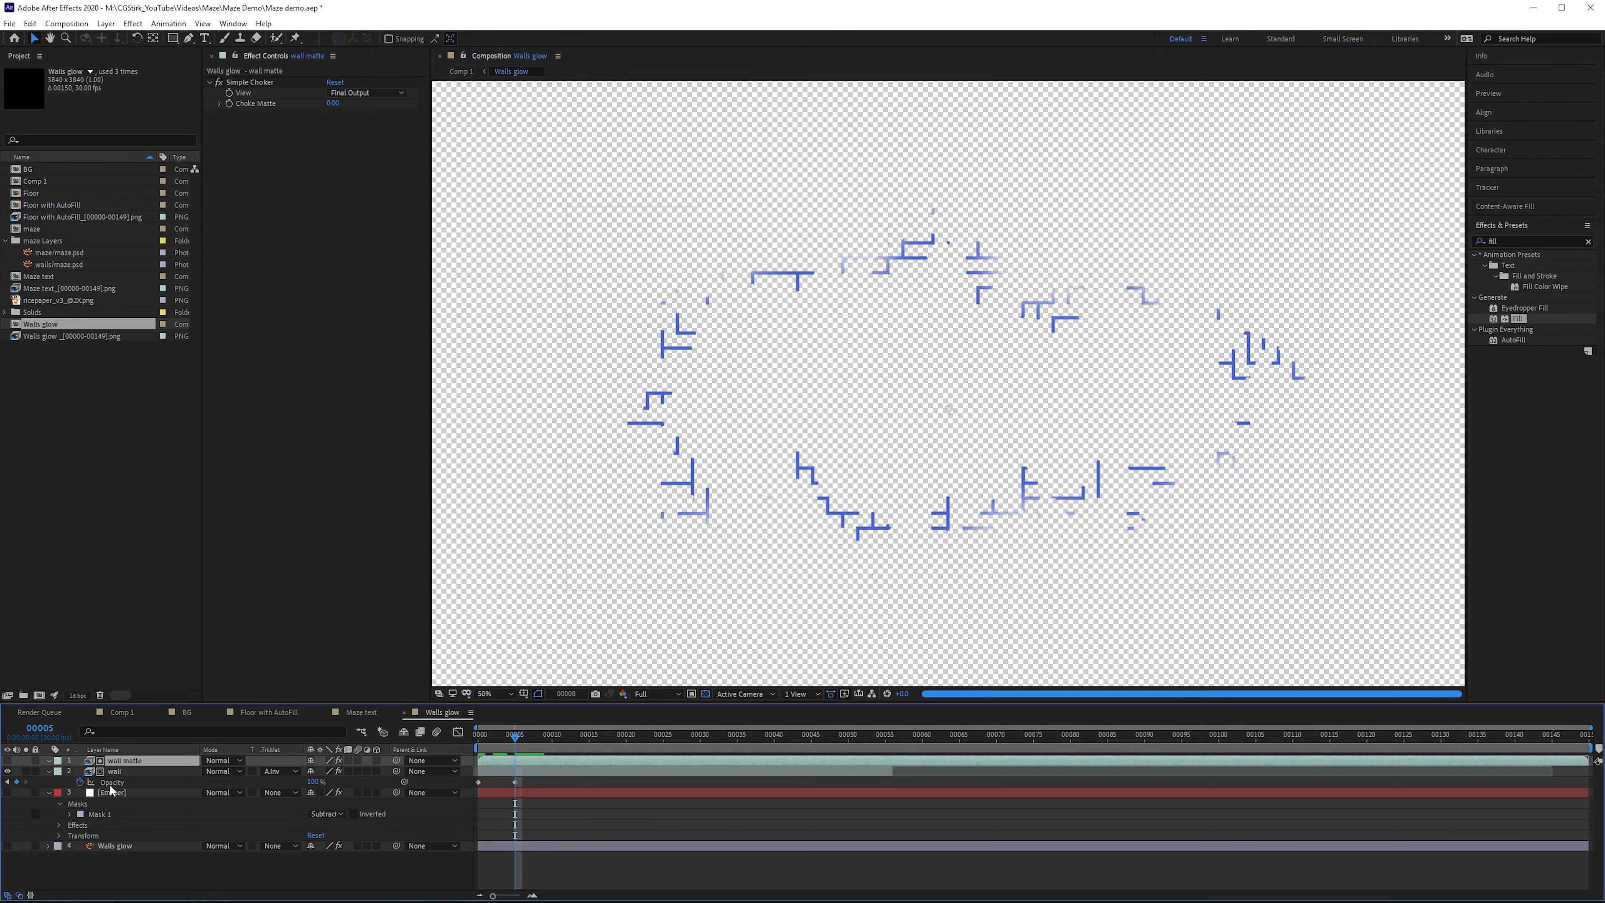
pyautogui.click(331, 101)
pyautogui.write('-2')
pyautogui.press('Return')
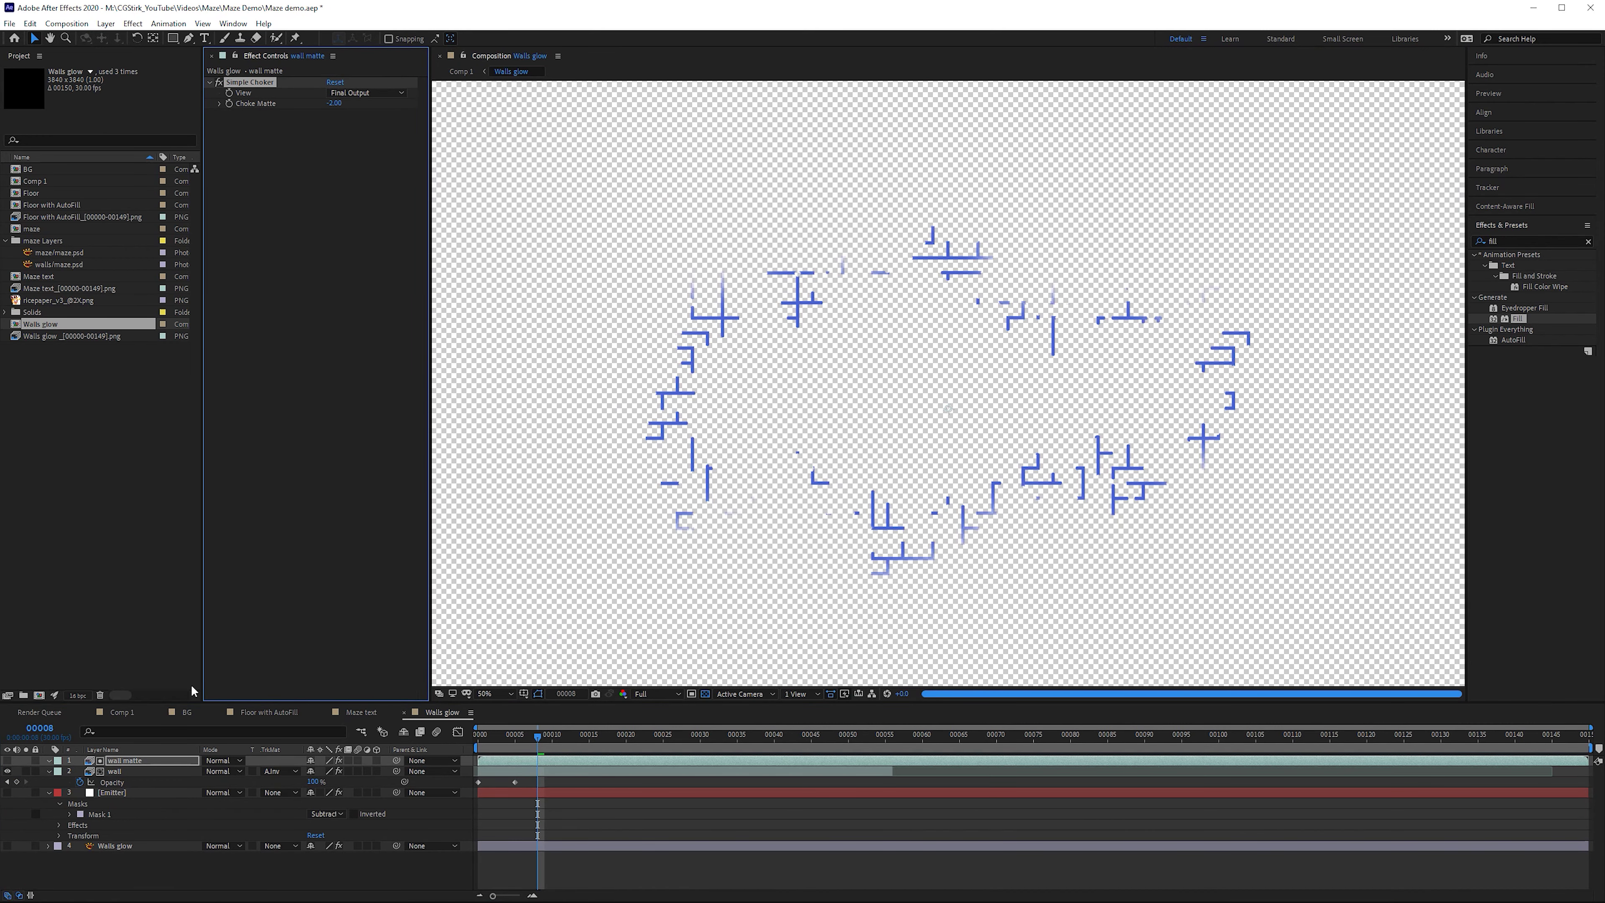
pyautogui.click(121, 713)
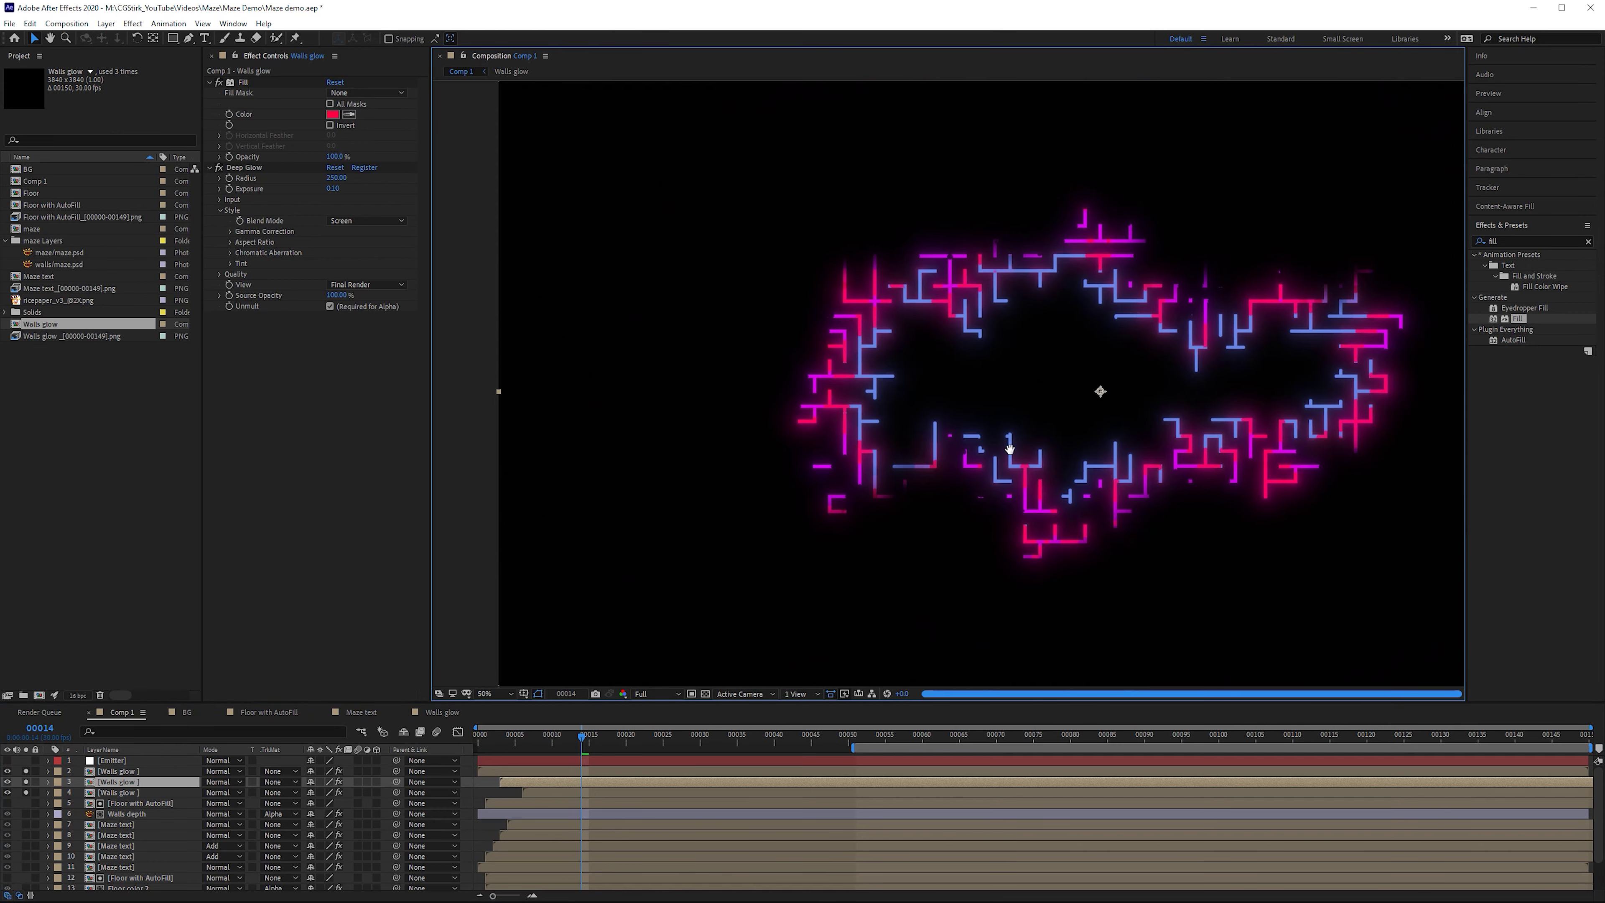
pyautogui.press('v')
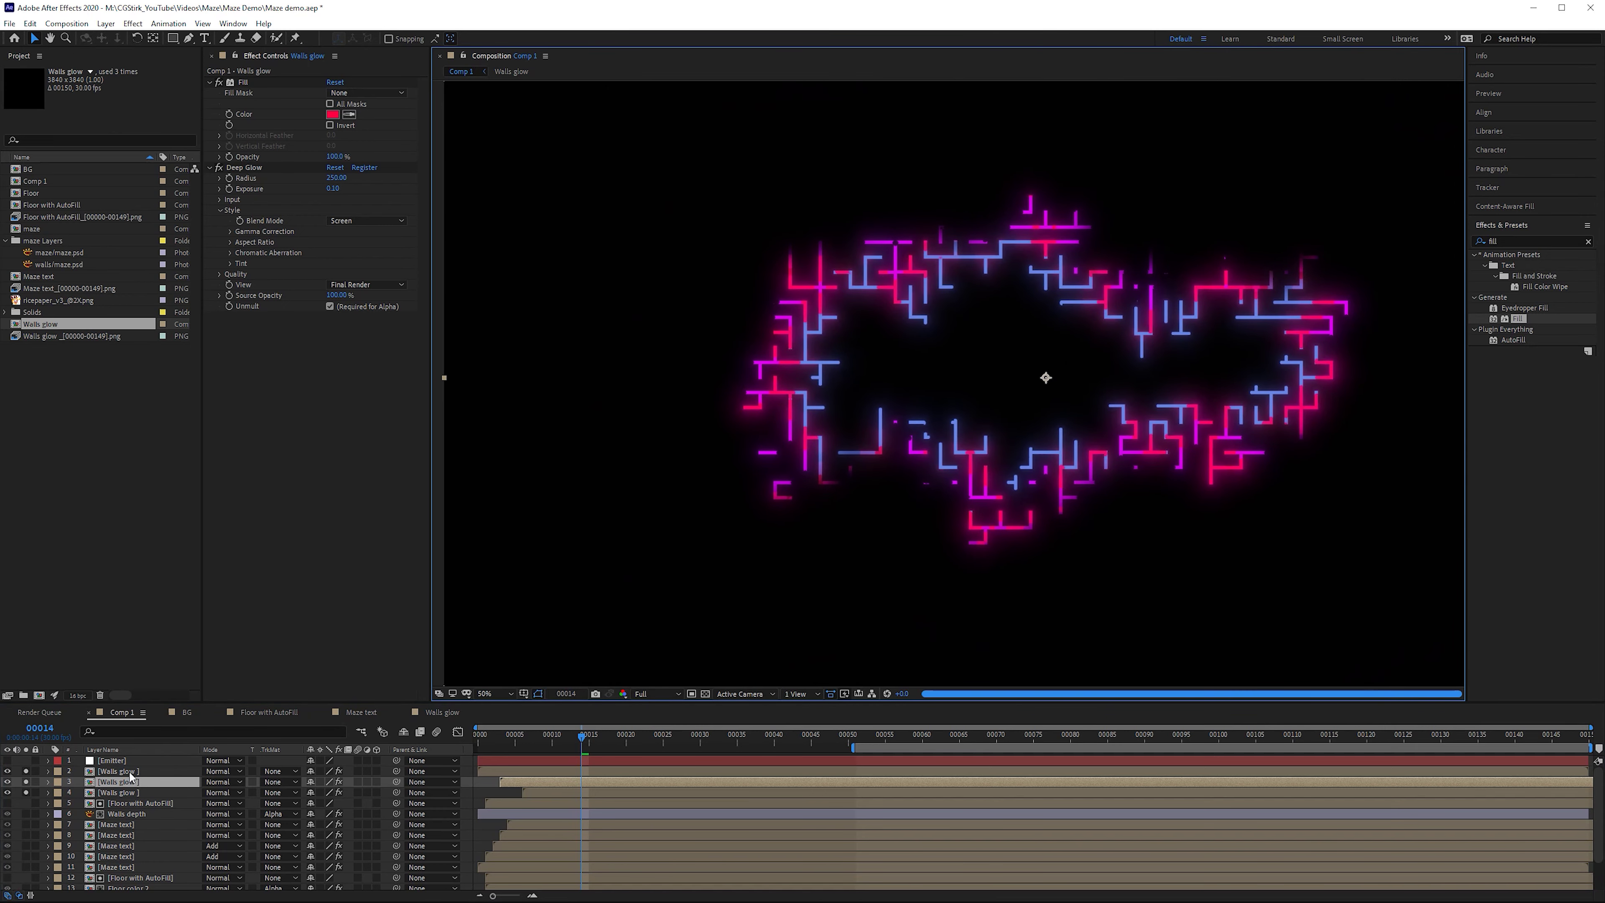
# - Duplicate all three Walls glow layers and stack the three copies together above the originals
pyautogui.keyDown('ctrl'); pyautogui.click(130, 772); pyautogui.keyUp('ctrl')
pyautogui.keyDown('ctrl'); pyautogui.click(127, 792); pyautogui.keyUp('ctrl')
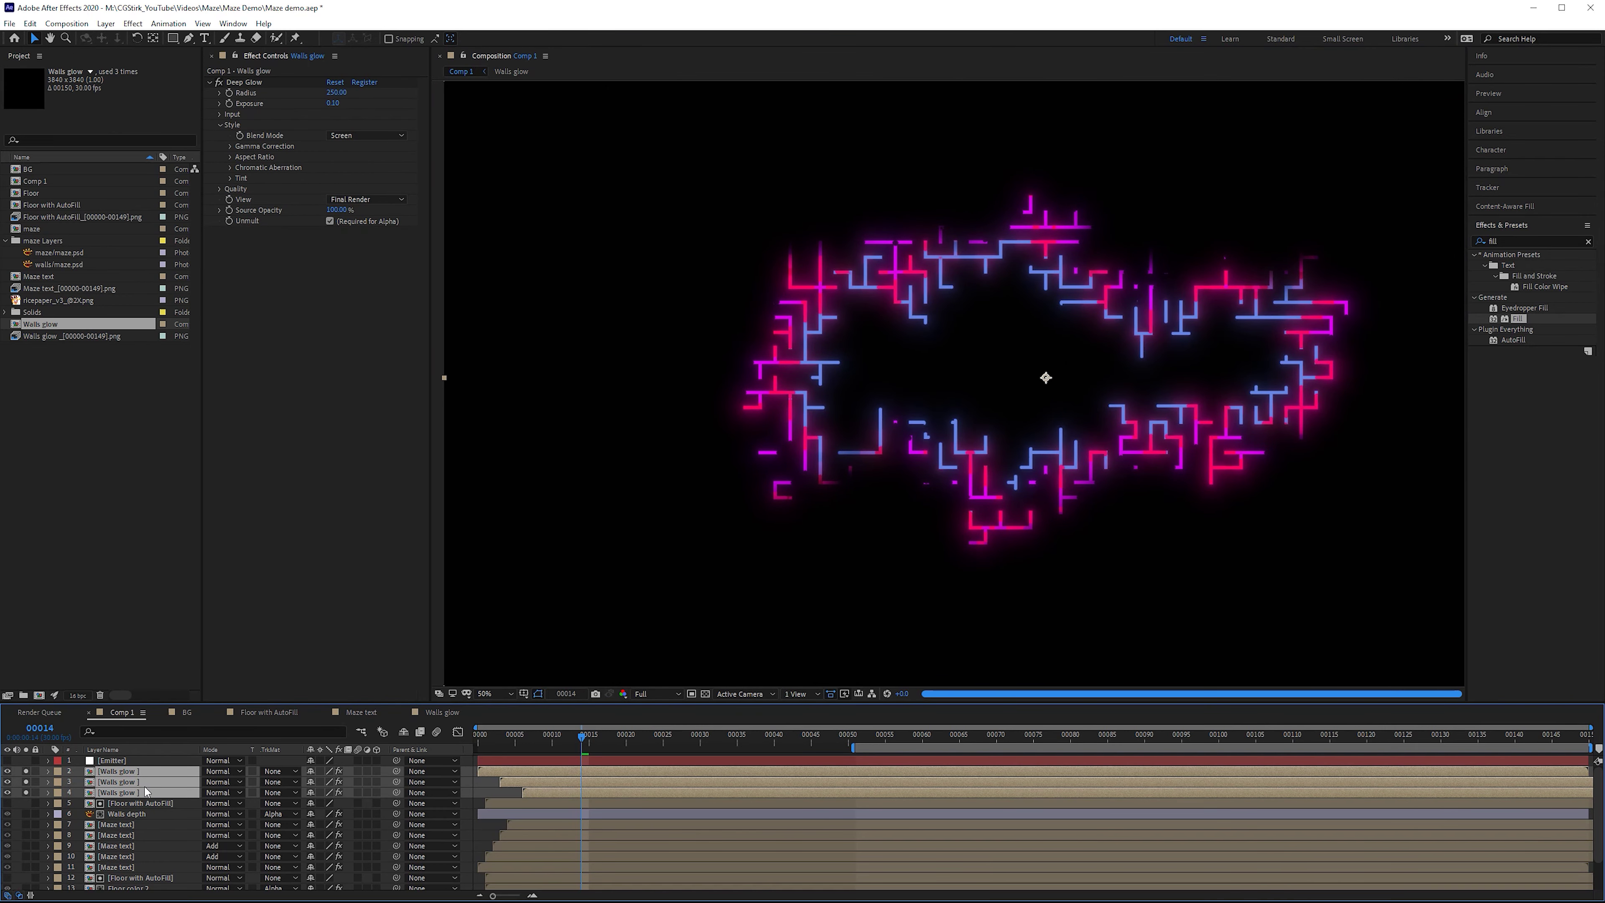
pyautogui.hotkey('ctrl', 'd')
pyautogui.moveTo(143, 817); pyautogui.dragTo(160, 776)
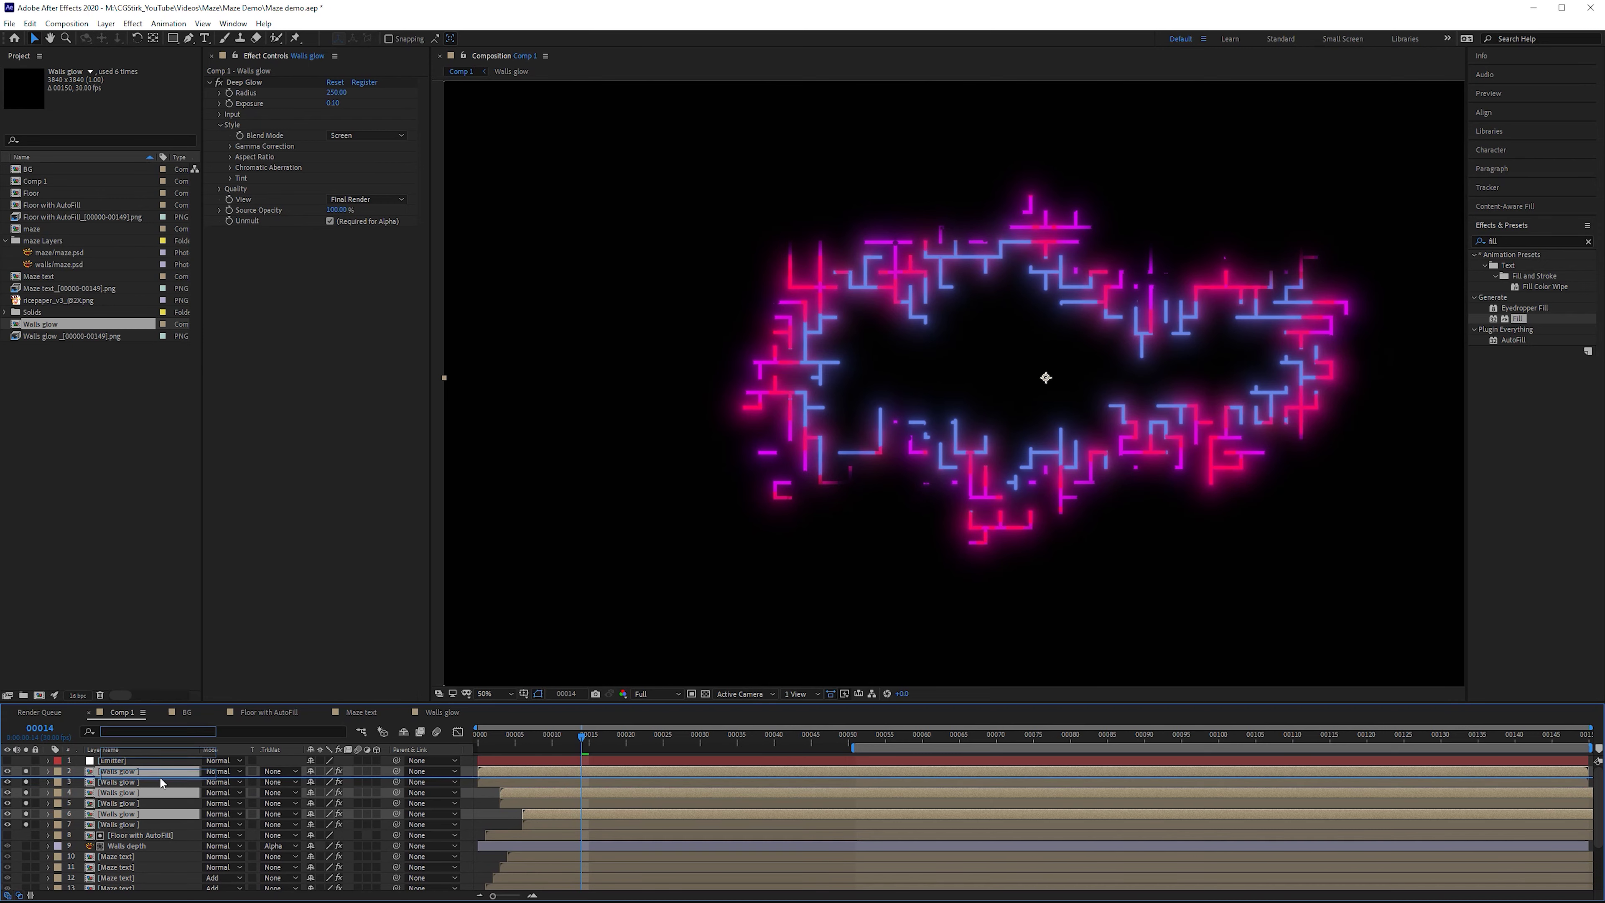
# - Rename the upper three Walls glow layers to "Walls glow sparkles"
pyautogui.click(153, 791)
pyautogui.press('Return')
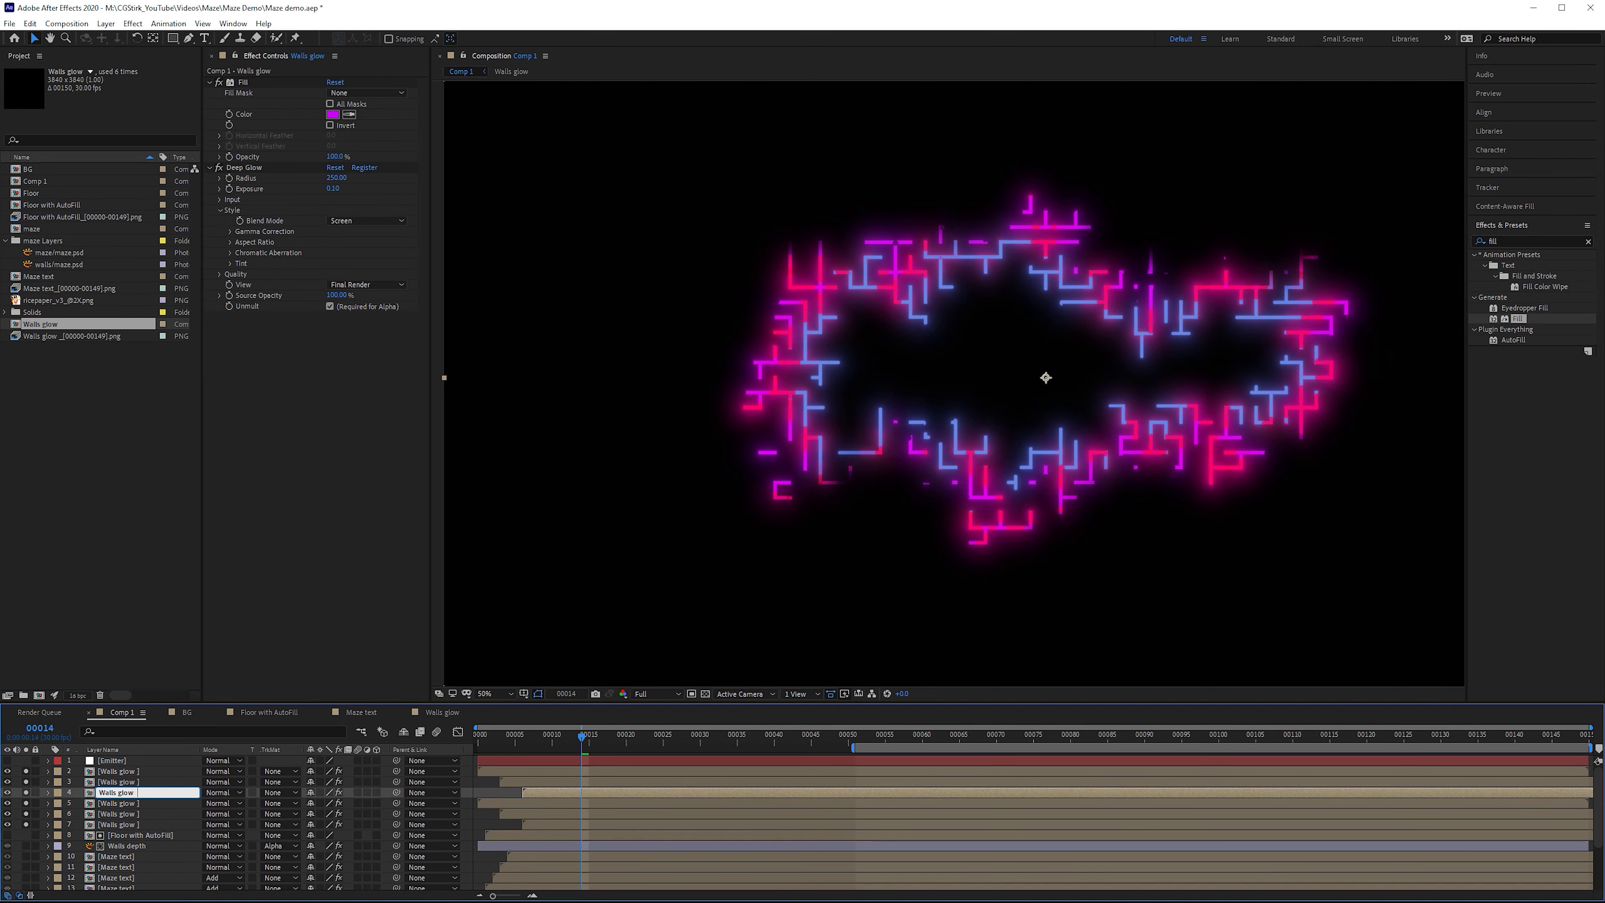
pyautogui.write('sparkles')
pyautogui.hotkey('shift', 'Tab')
pyautogui.write('Walls glow sparkles')
pyautogui.hotkey('shift', 'Tab')
pyautogui.write('Walls glow sparkles')
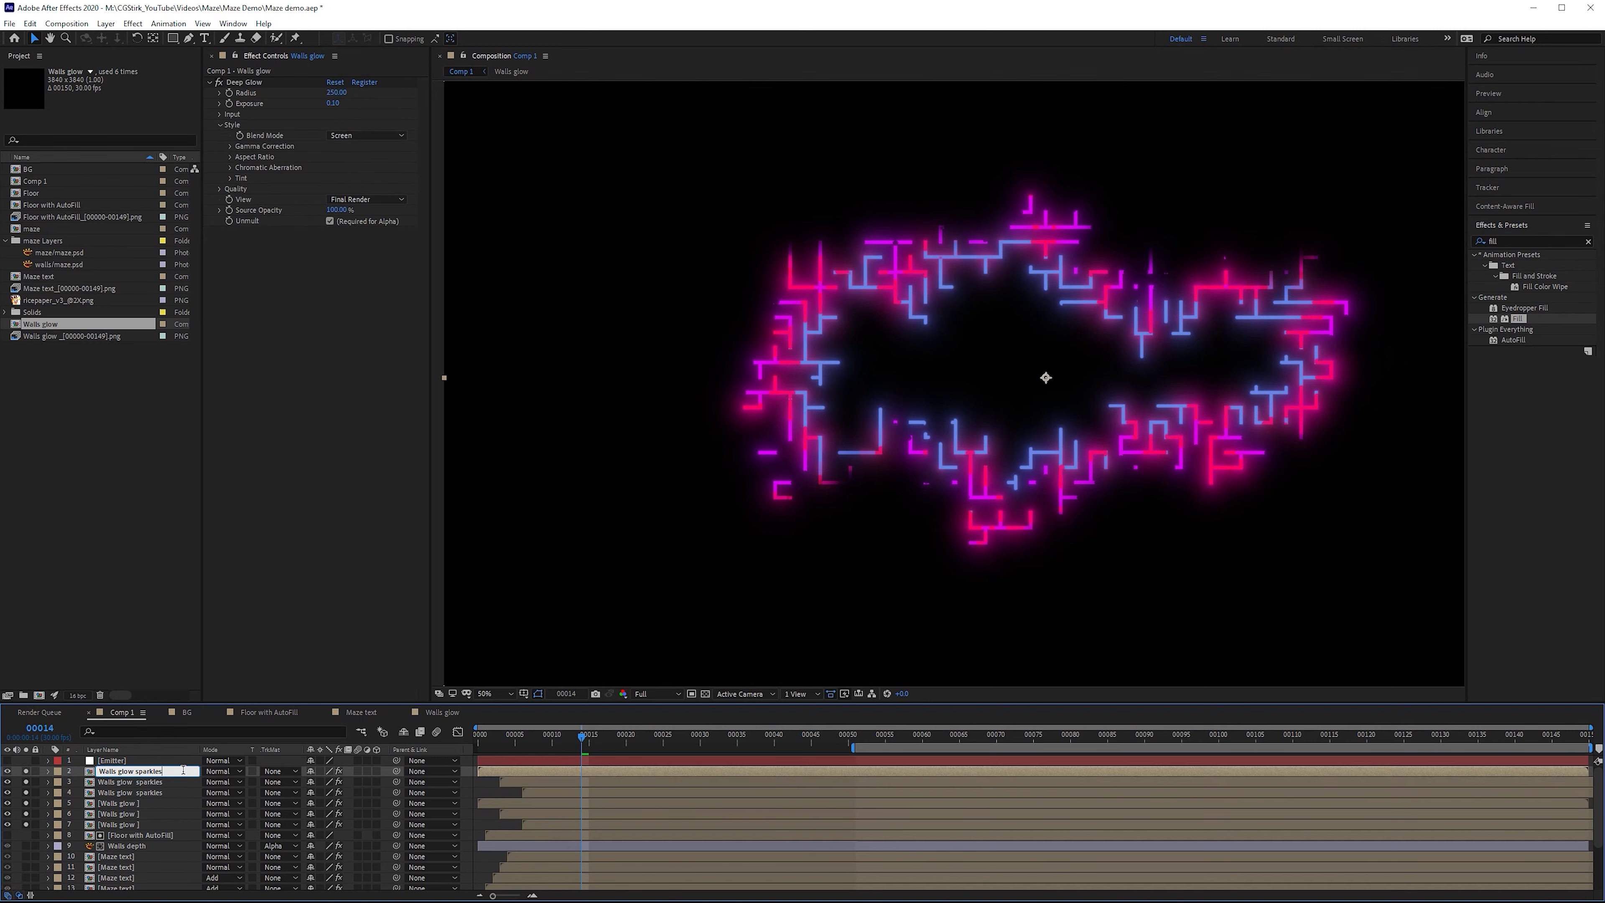
pyautogui.press('Return')
# - Apply CC Ball Action before the Fill effect on the magenta sparkles layer and set its Scatter to 1
pyautogui.hotkey('ctrl', '5')
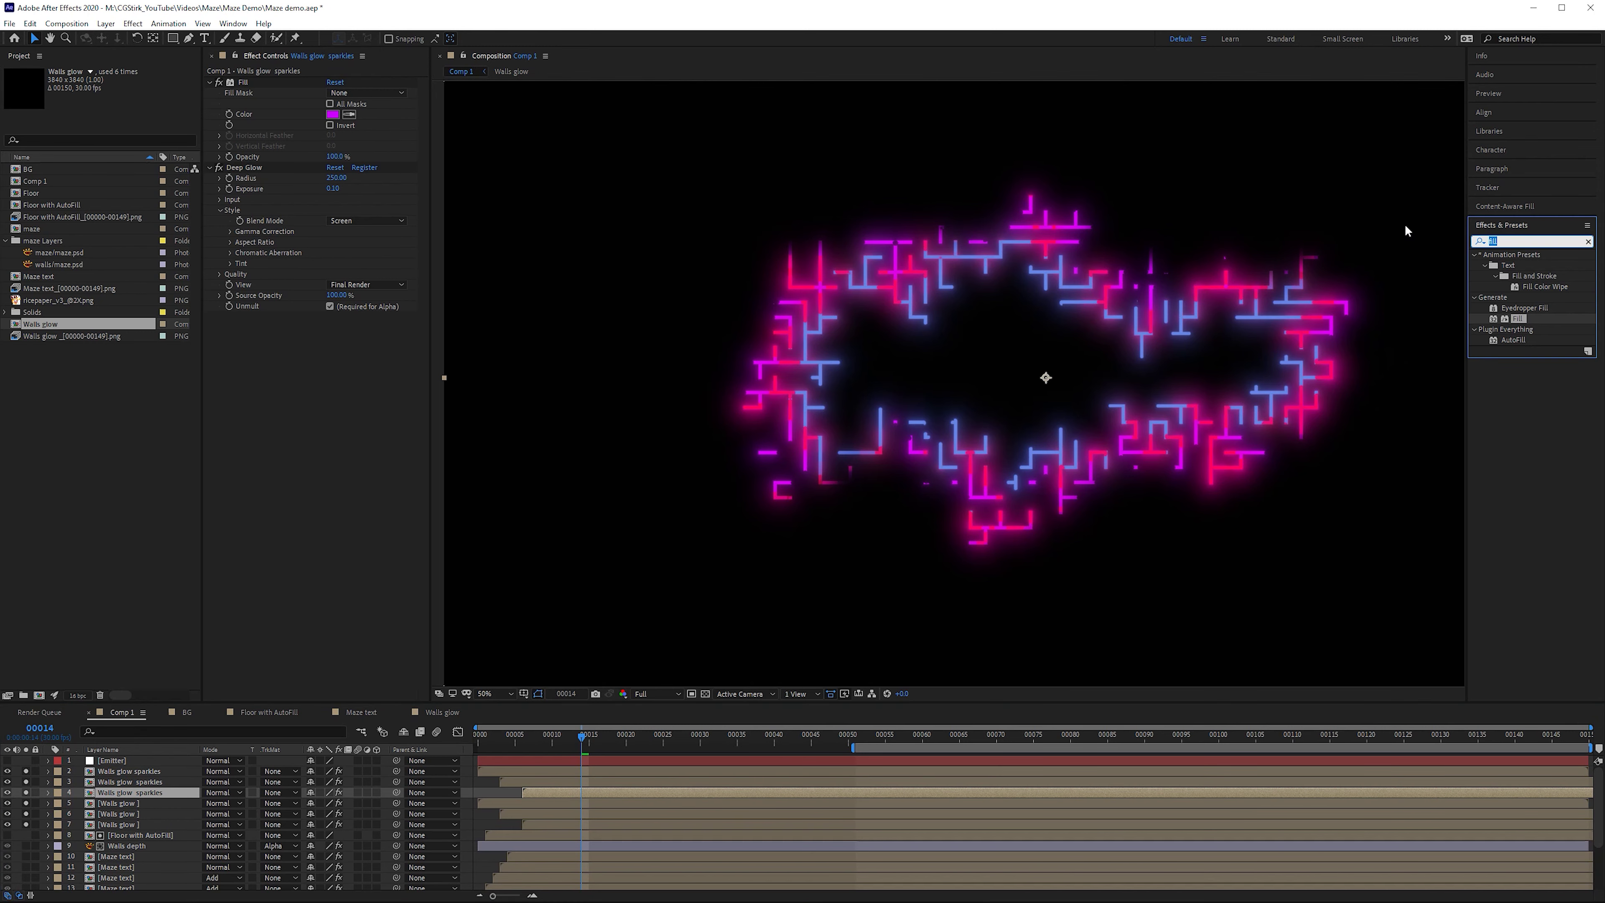
pyautogui.write('cc bal')
pyautogui.moveTo(1537, 266); pyautogui.dragTo(265, 85)
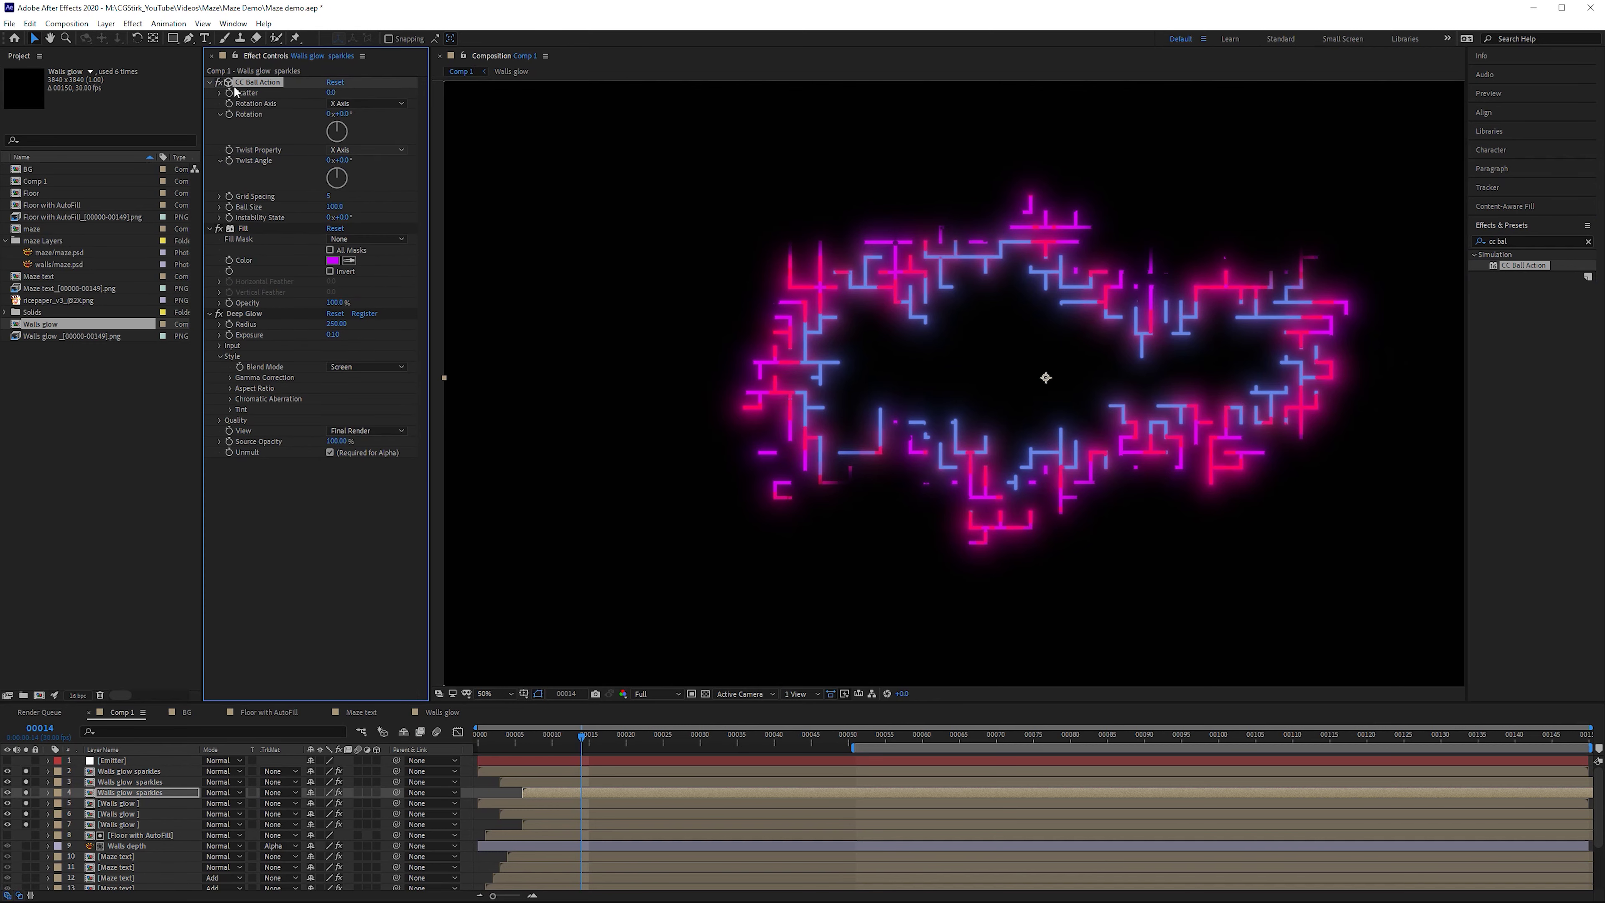
pyautogui.click(329, 92)
pyautogui.press('Return')
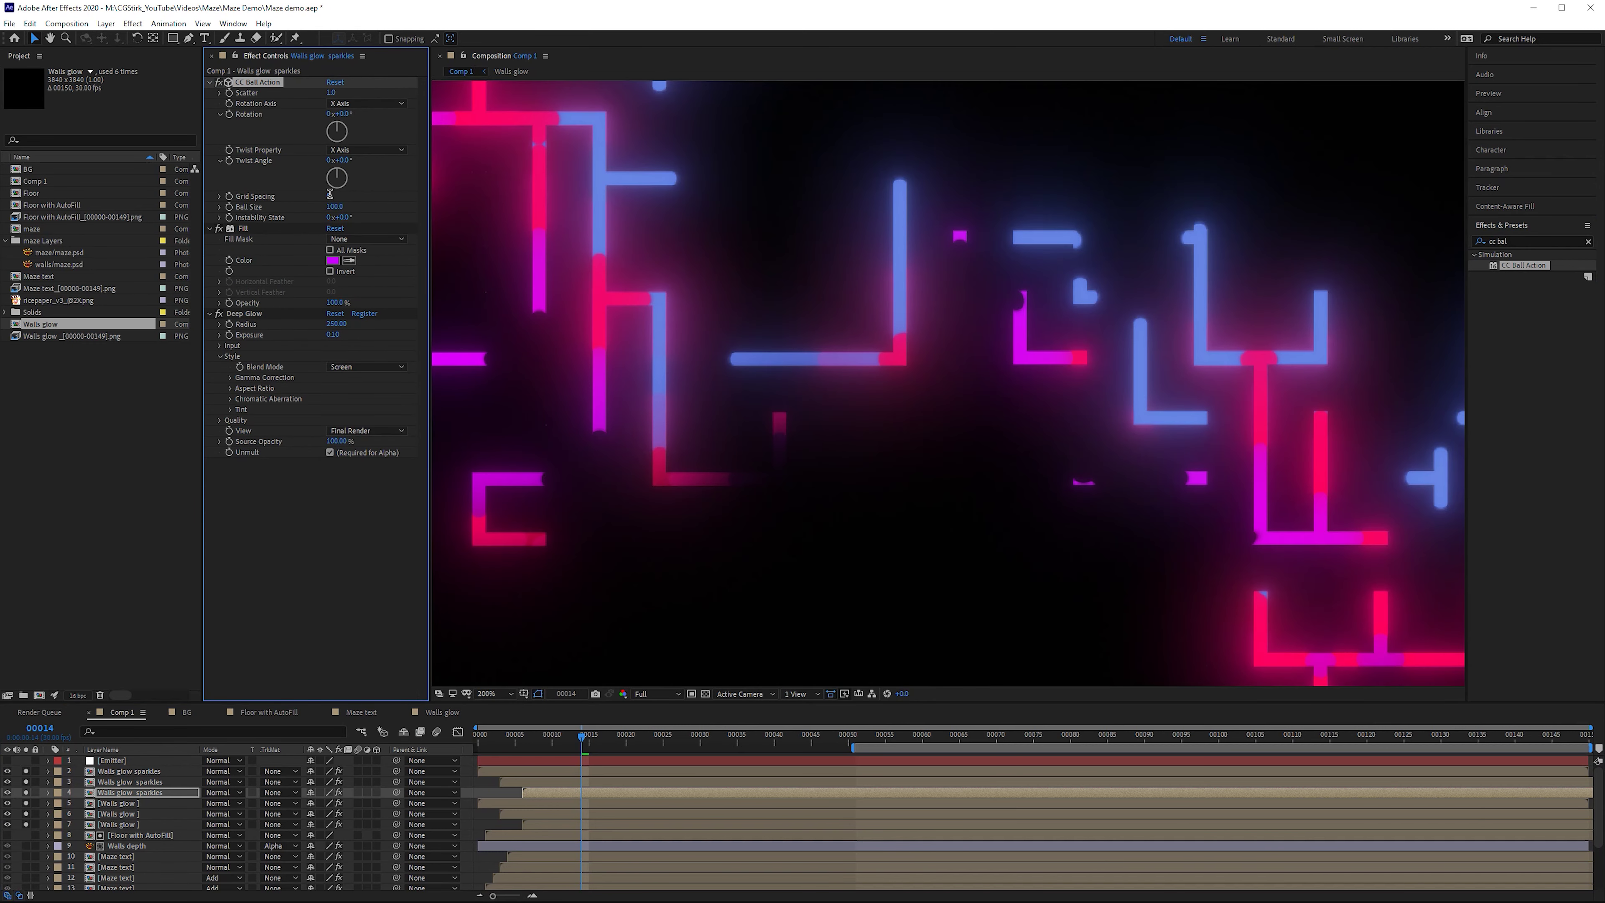
# - Set CC Ball Action's Grid Spacing to 3 and Ball Size to 30, and the magenta sparkles layer's blending mode to Screen
pyautogui.click(330, 195)
pyautogui.write('3')
pyautogui.press('Return')
pyautogui.click(345, 206)
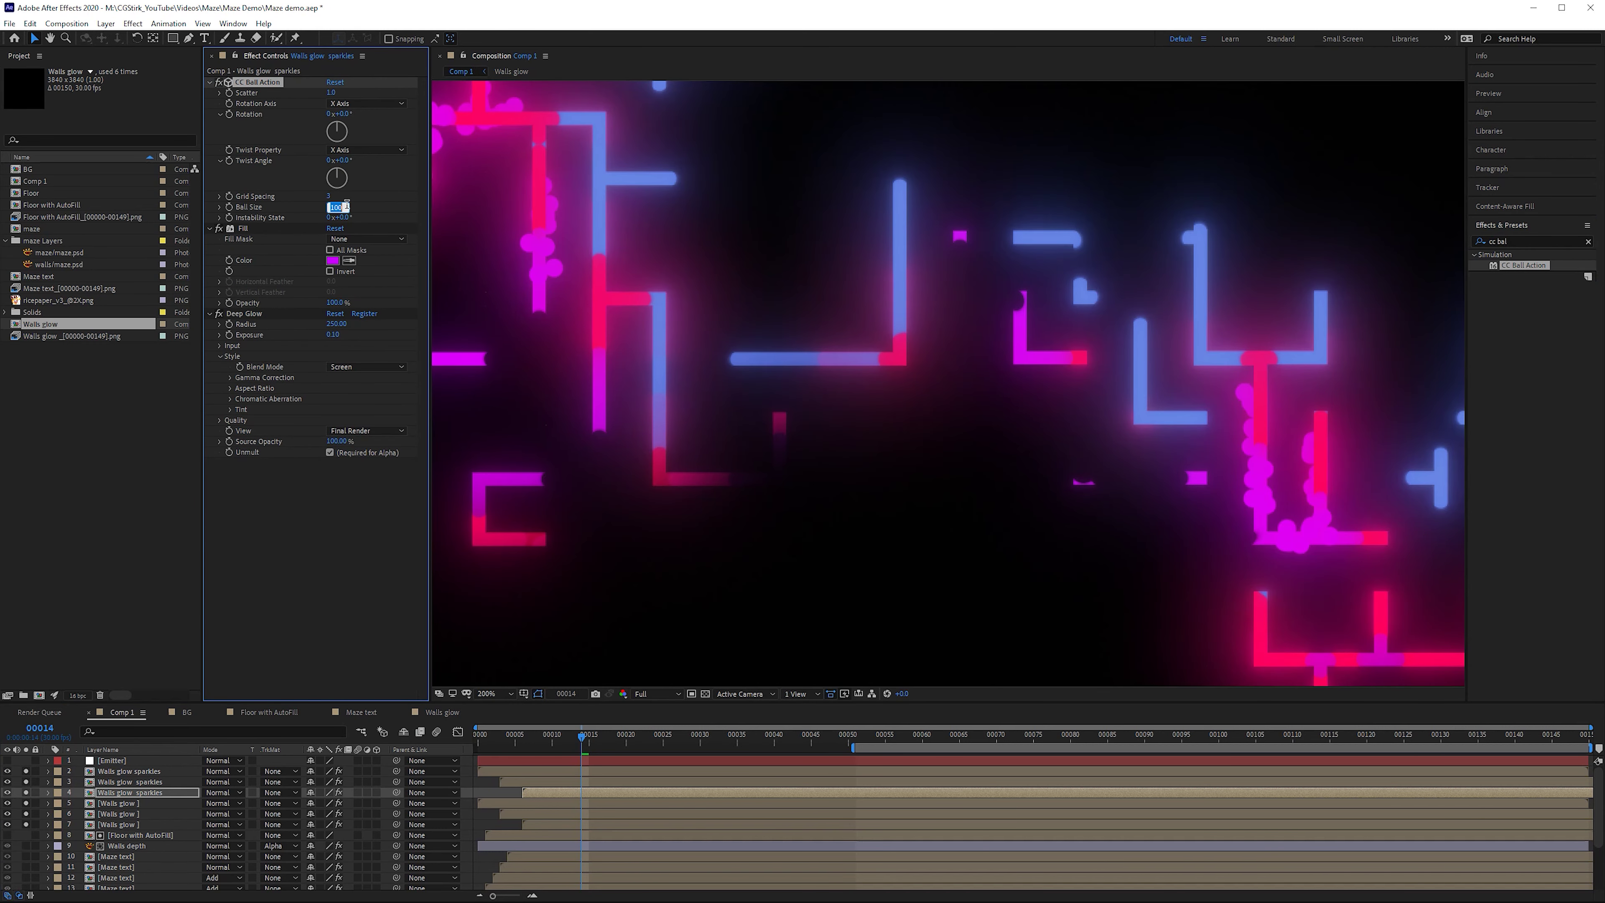
pyautogui.write('30')
pyautogui.press('Return')
pyautogui.click(227, 792)
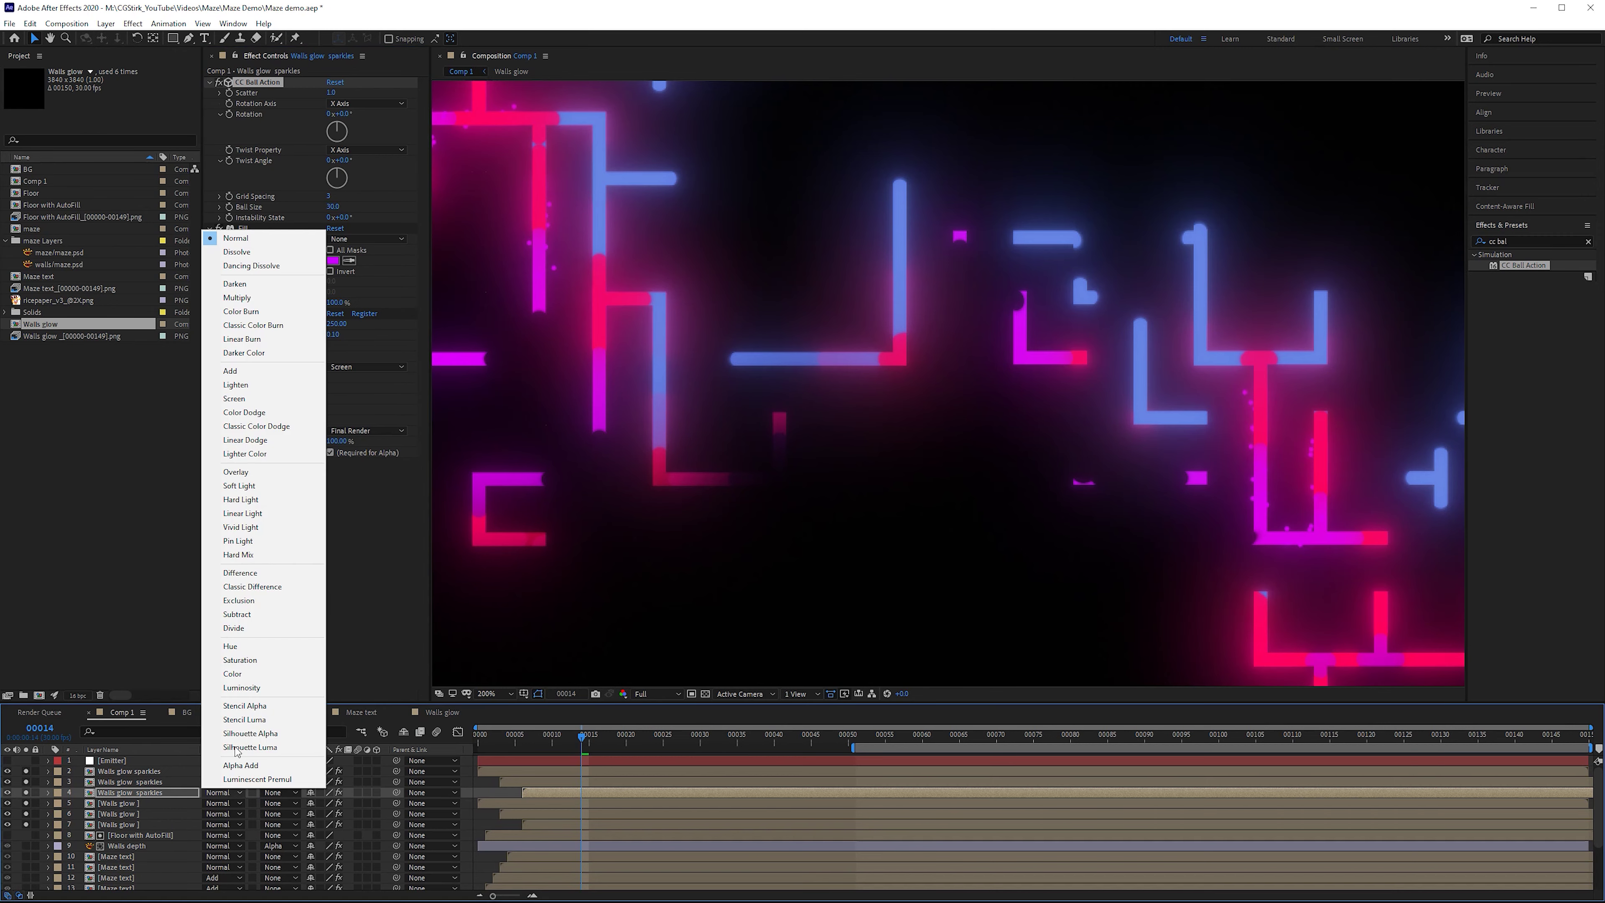
pyautogui.click(234, 399)
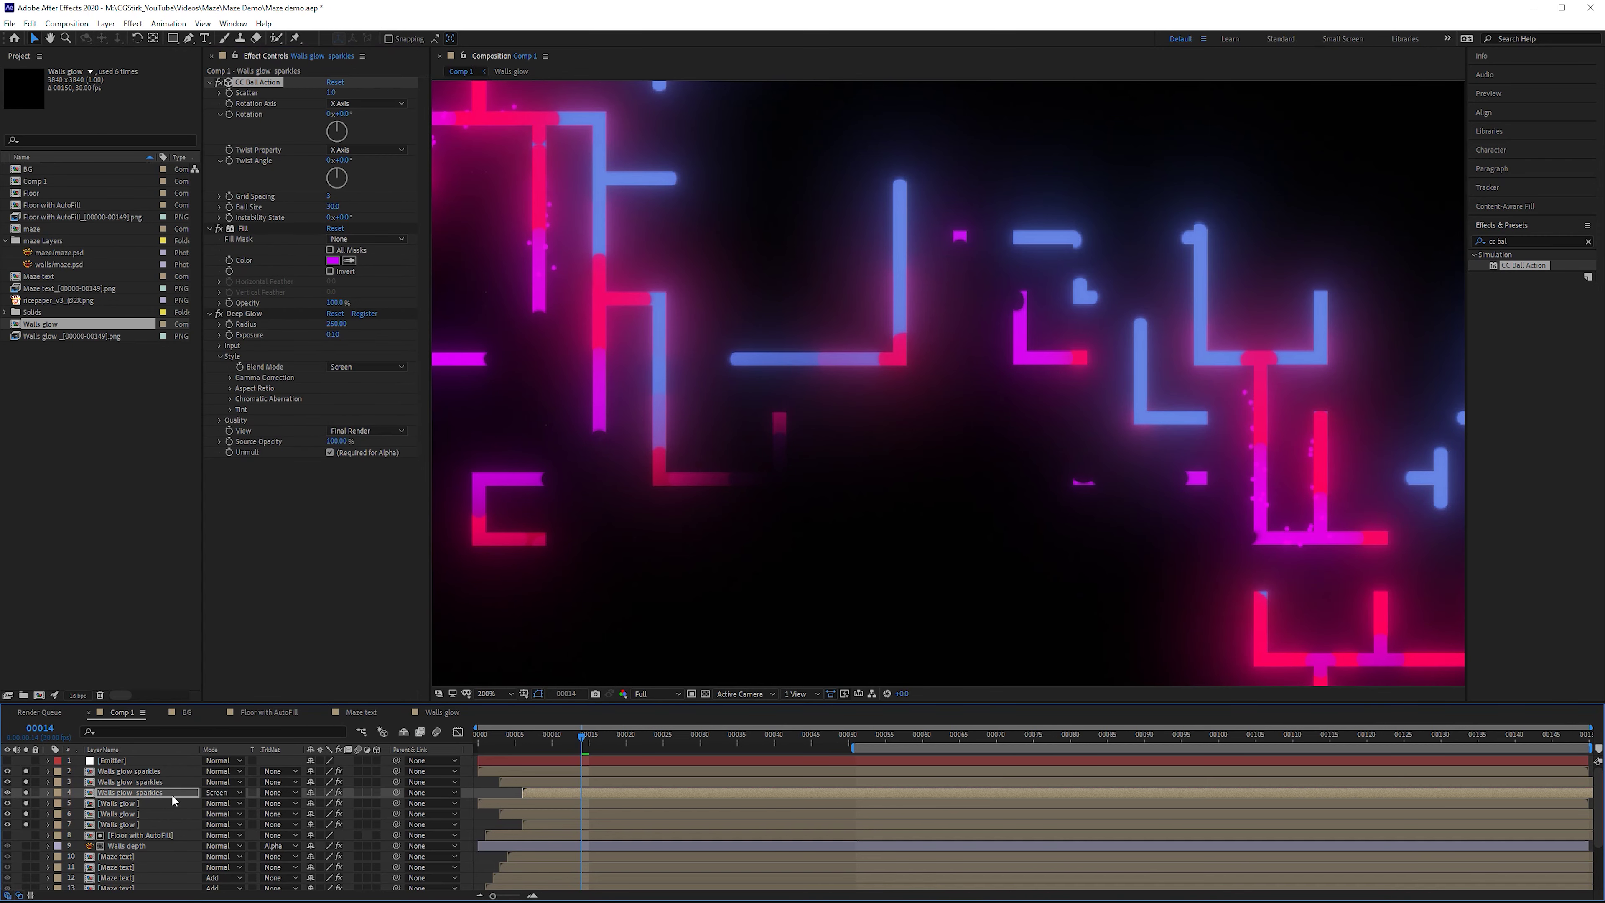
# - Copy the CC Ball Action effect to the pinkish-red sparkles layer and place it before the Fill effect
pyautogui.click(269, 145)
pyautogui.click(135, 784)
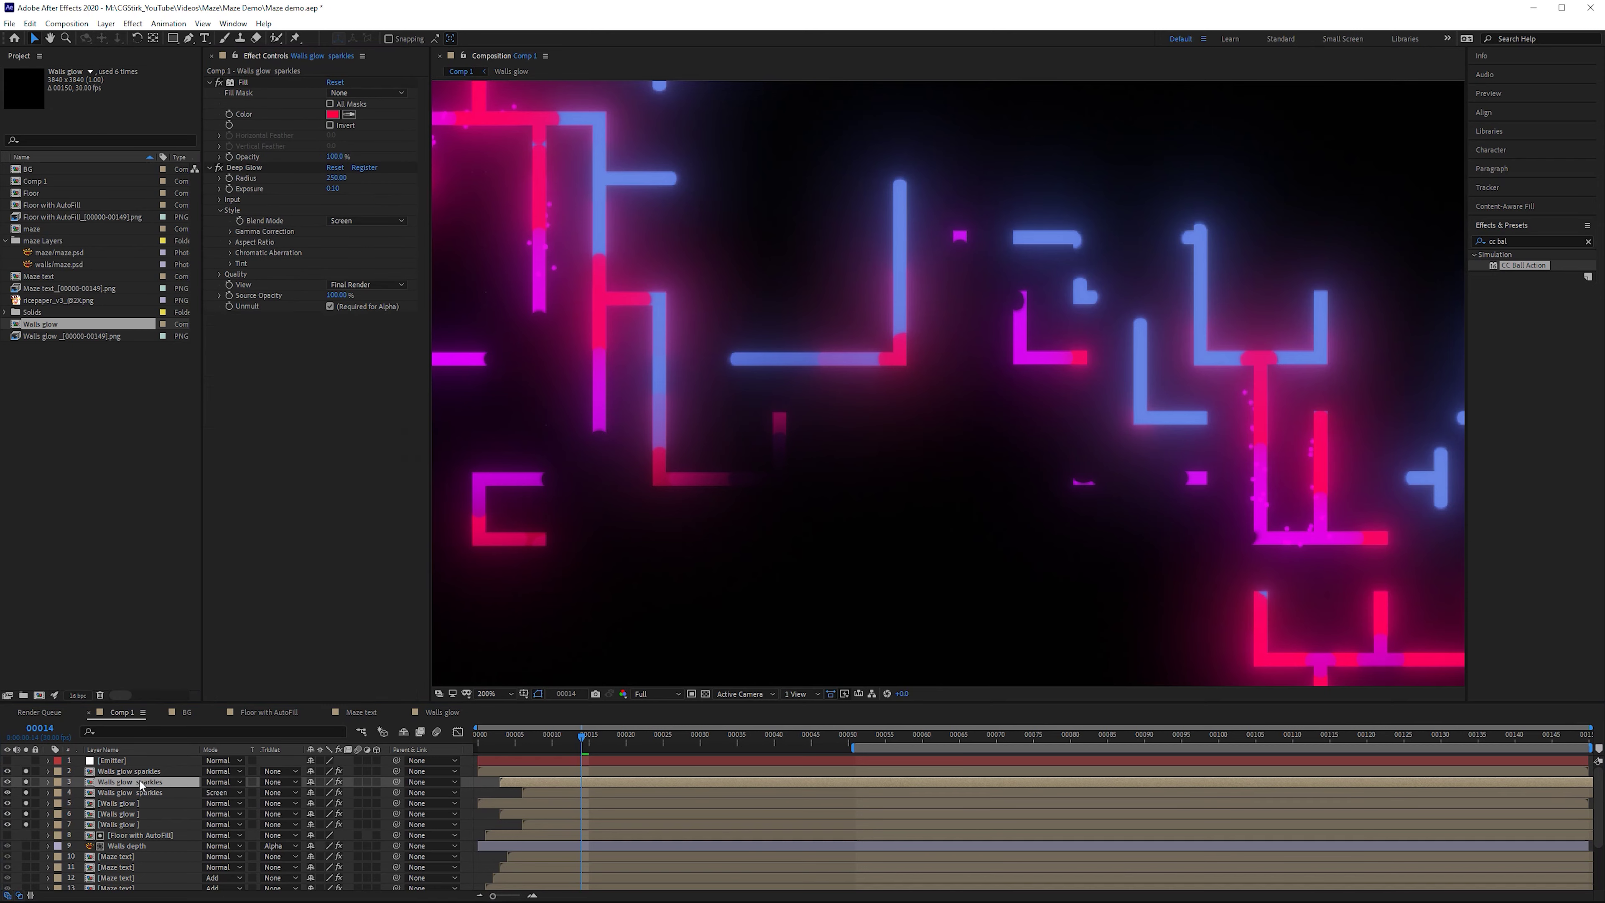
pyautogui.moveTo(262, 317); pyautogui.dragTo(280, 80)
# - Set the pinkish-red sparkles layer's CC Ball Action Grid Spacing to 2 and its blending mode to Screen
pyautogui.click(334, 197)
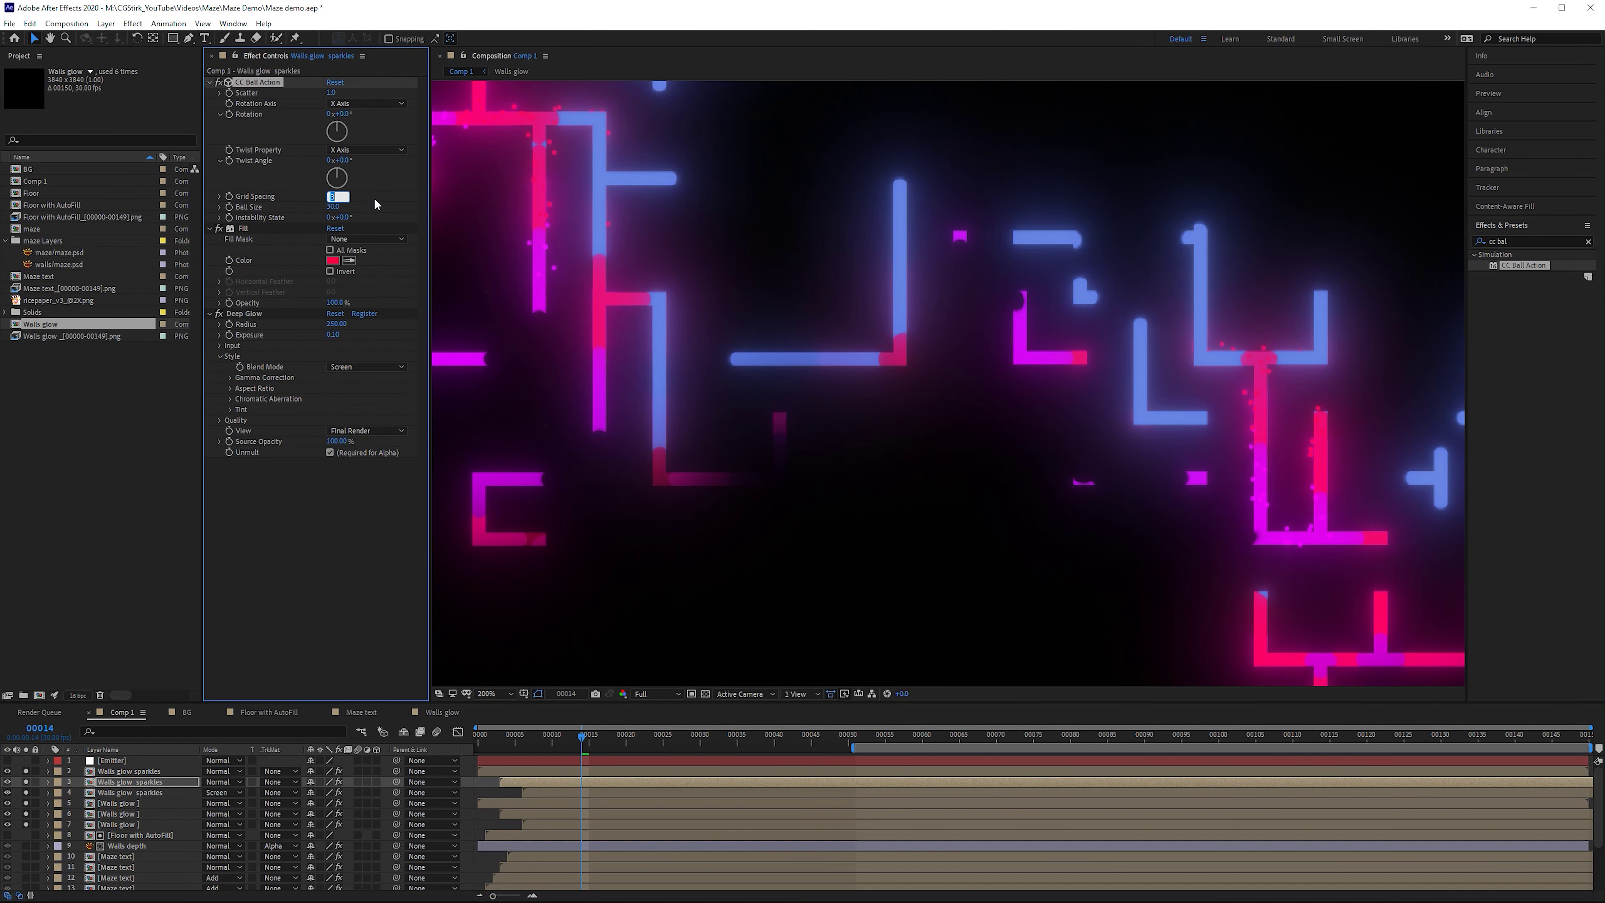
pyautogui.click(224, 782)
pyautogui.click(261, 387)
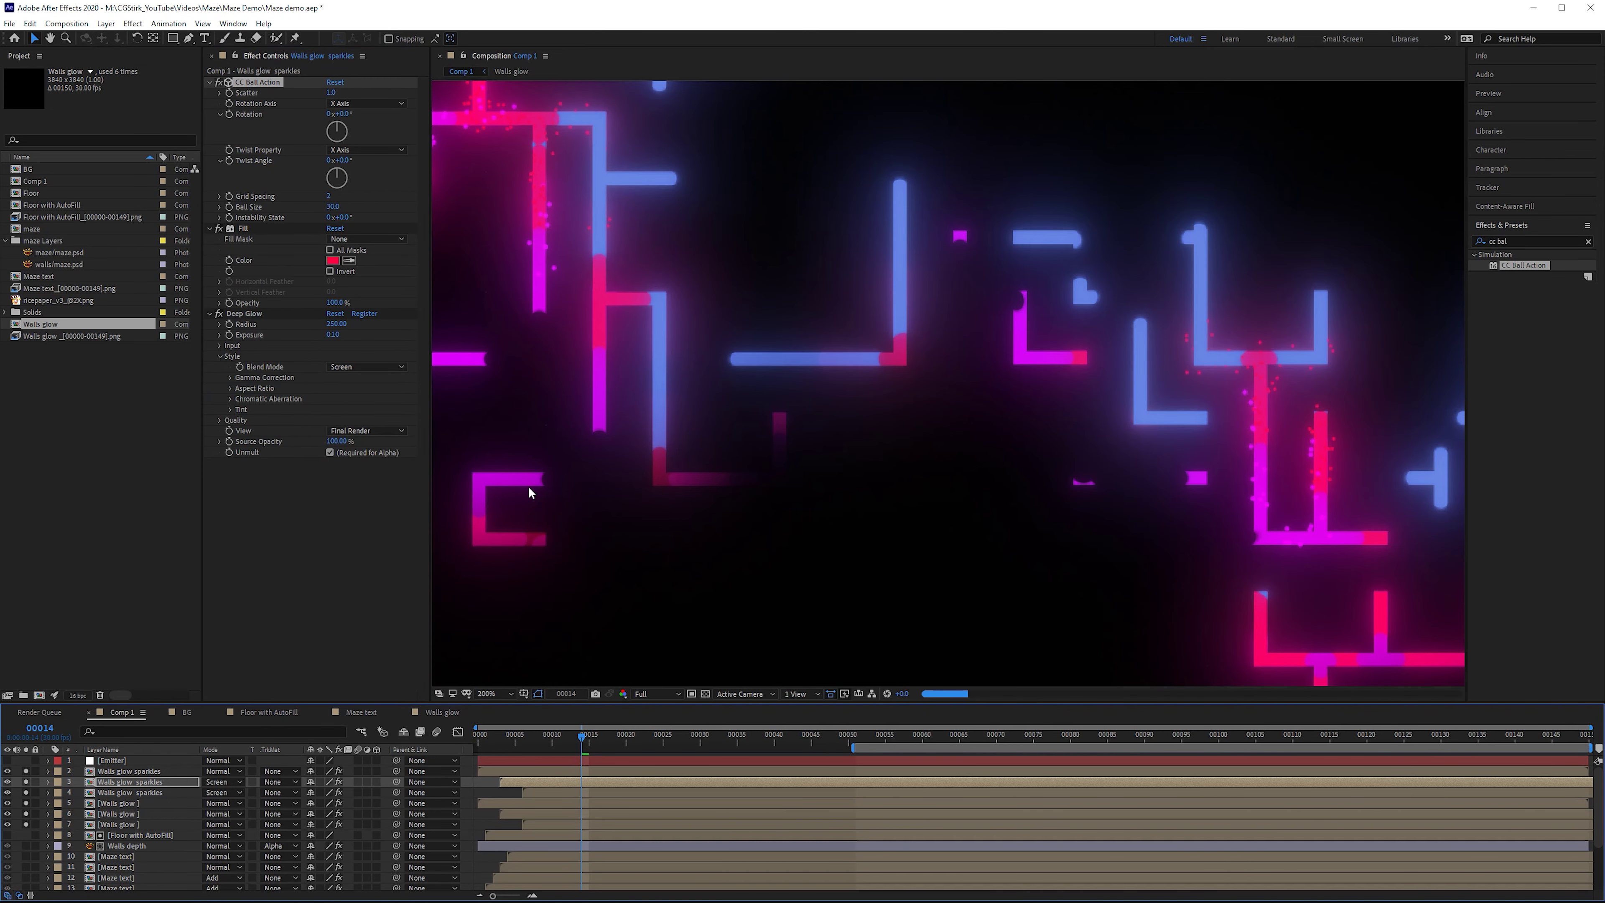
# - Place a copy of CC Ball Action before Deep Glow on the uppermost sparkles layer and set its Grid Spacing to 1
pyautogui.click(148, 772)
pyautogui.moveTo(257, 231); pyautogui.dragTo(264, 79)
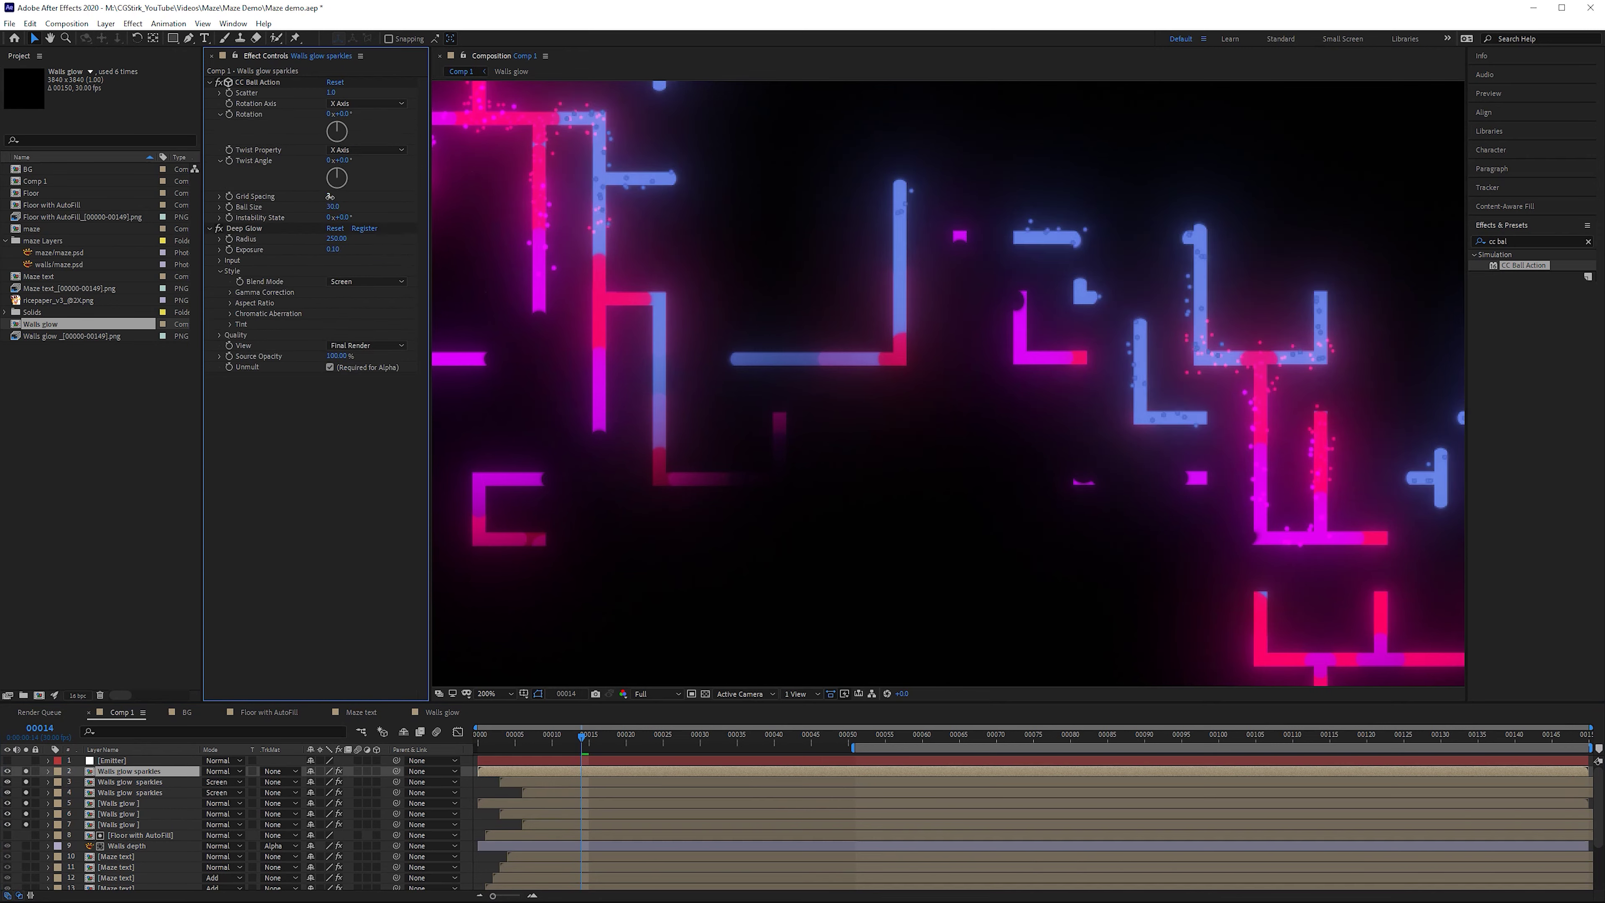
pyautogui.click(328, 196)
pyautogui.write('1')
pyautogui.press('Return')
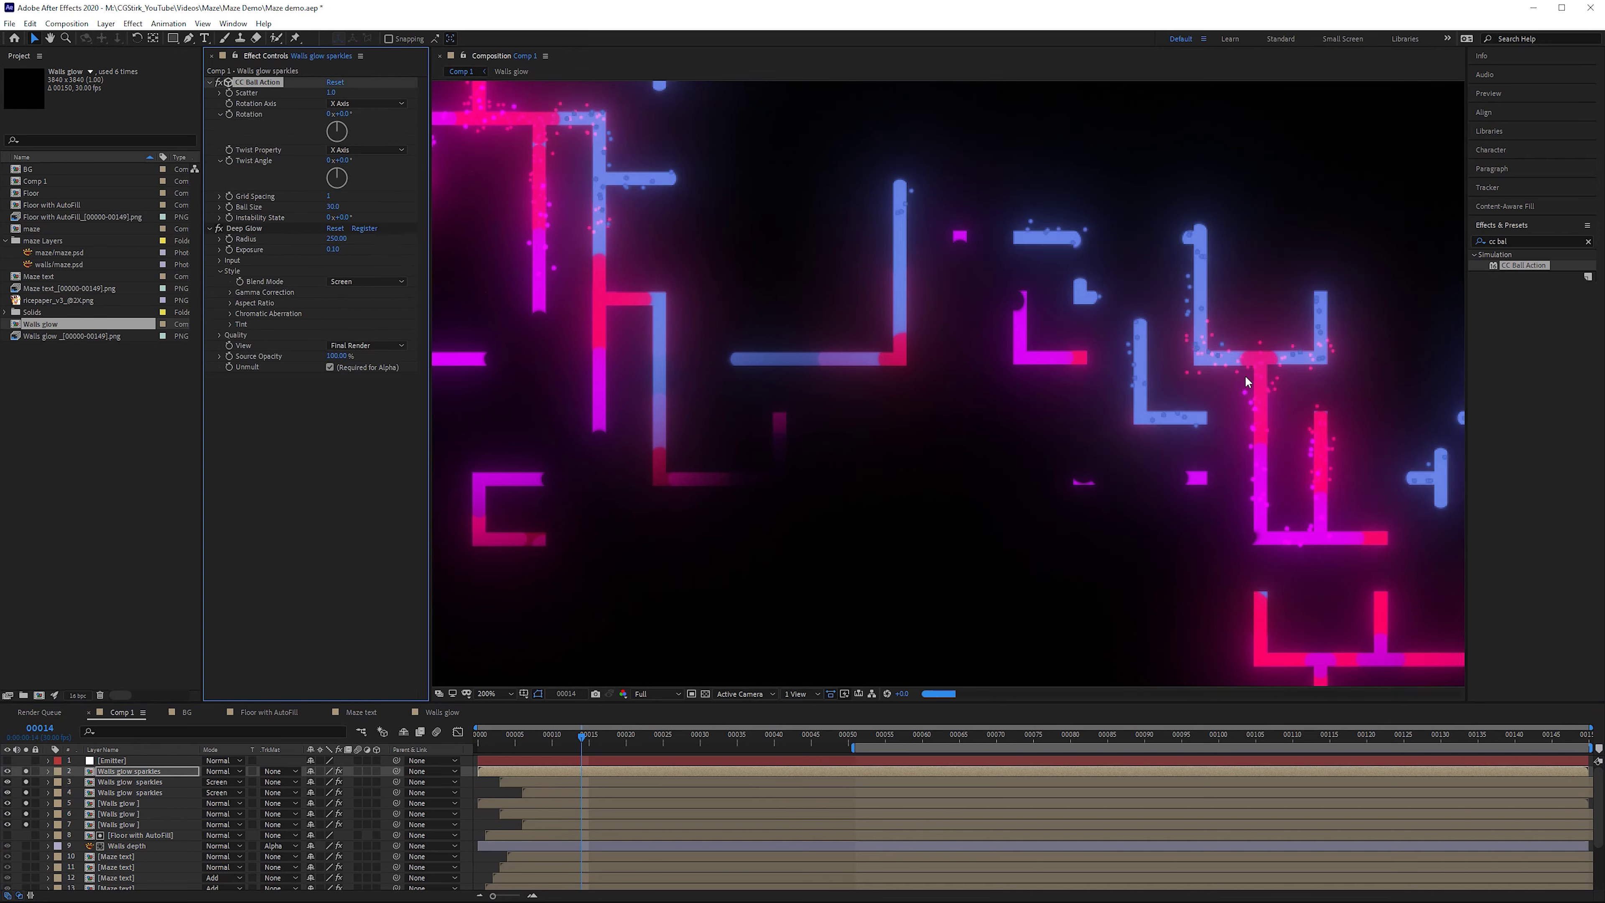
# - Add a Fill effect between CC Ball Action and Deep Glow on the uppermost sparkles layer, with a blue sampled from the glowing walls and adjusted
pyautogui.click(1482, 240)
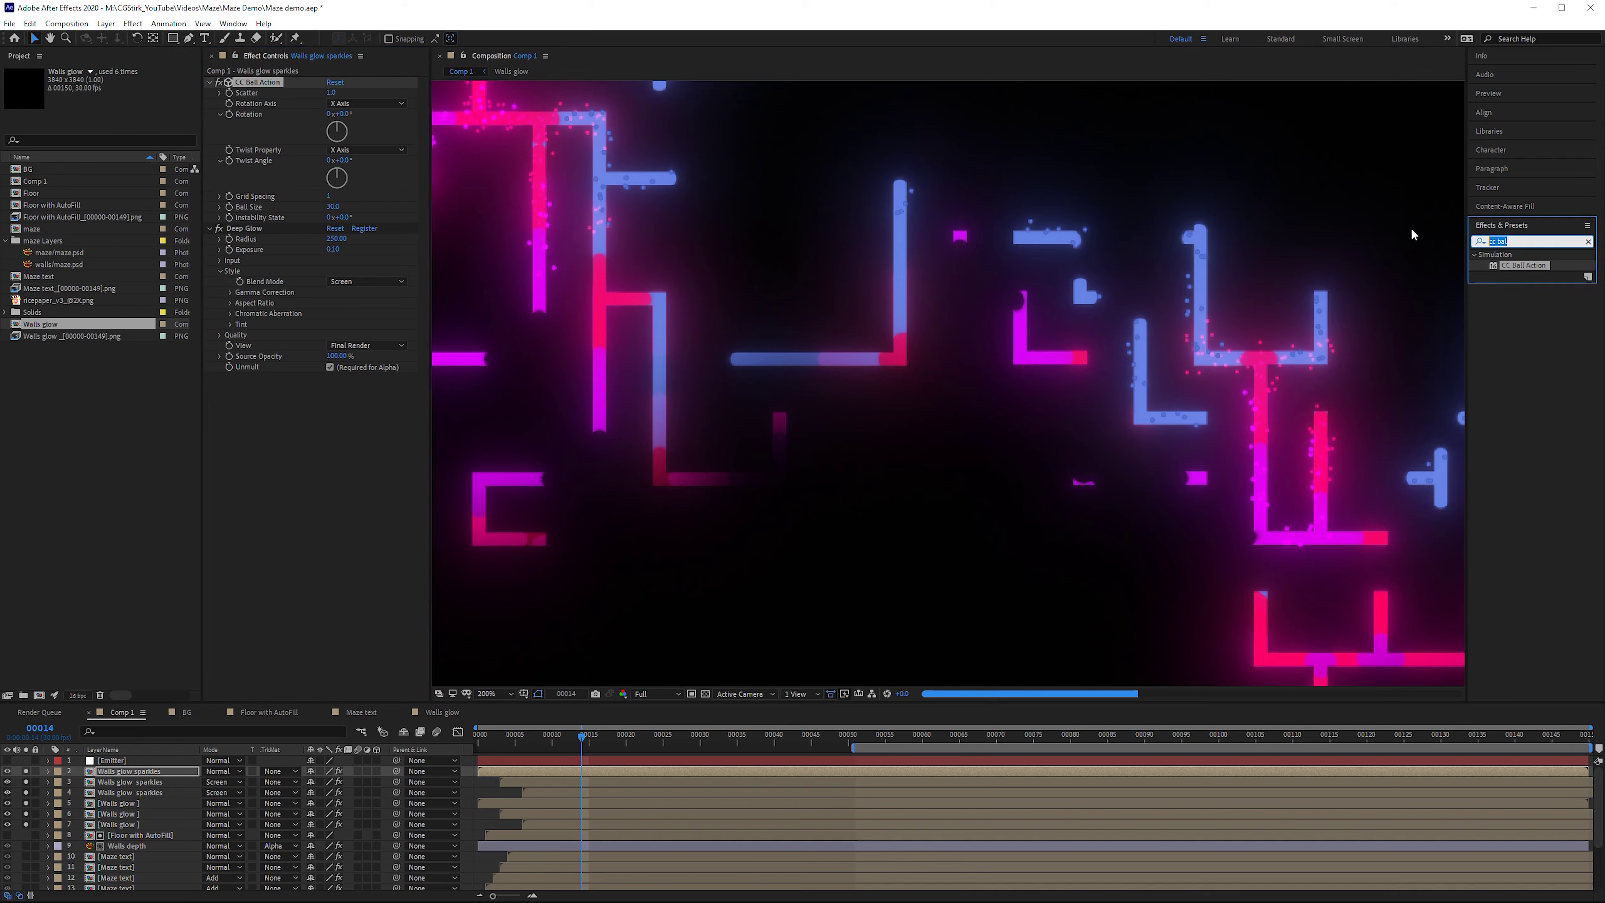
pyautogui.write('fill')
pyautogui.moveTo(1519, 321); pyautogui.dragTo(335, 226)
pyautogui.click(348, 262)
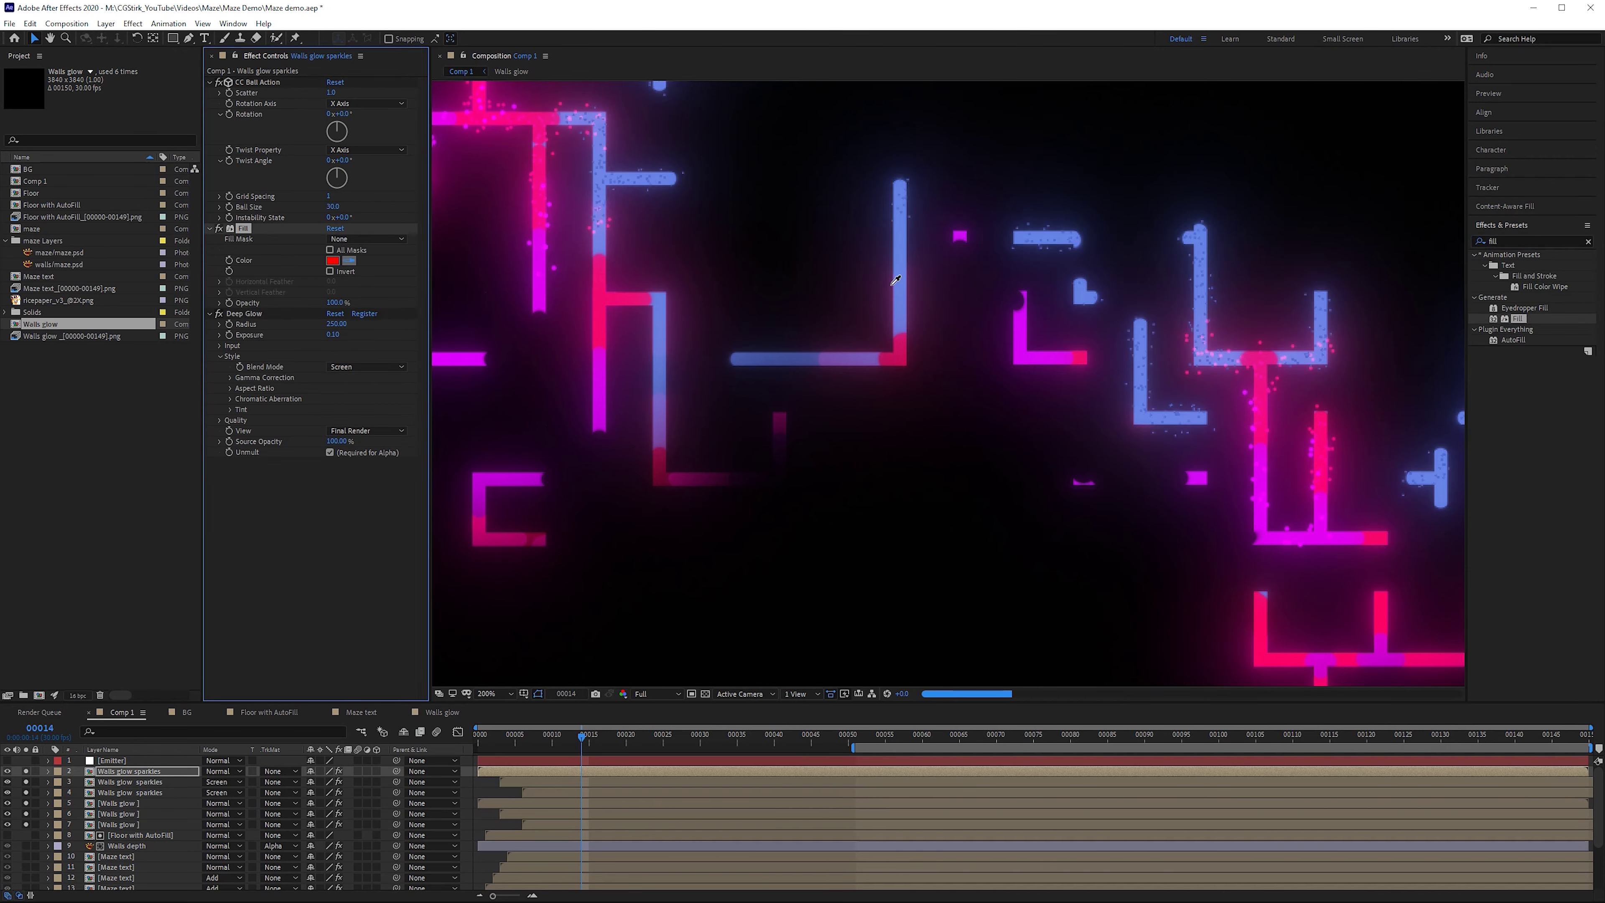
pyautogui.click(902, 248)
pyautogui.click(332, 260)
pyautogui.moveTo(328, 161); pyautogui.dragTo(329, 161)
pyautogui.click(501, 136)
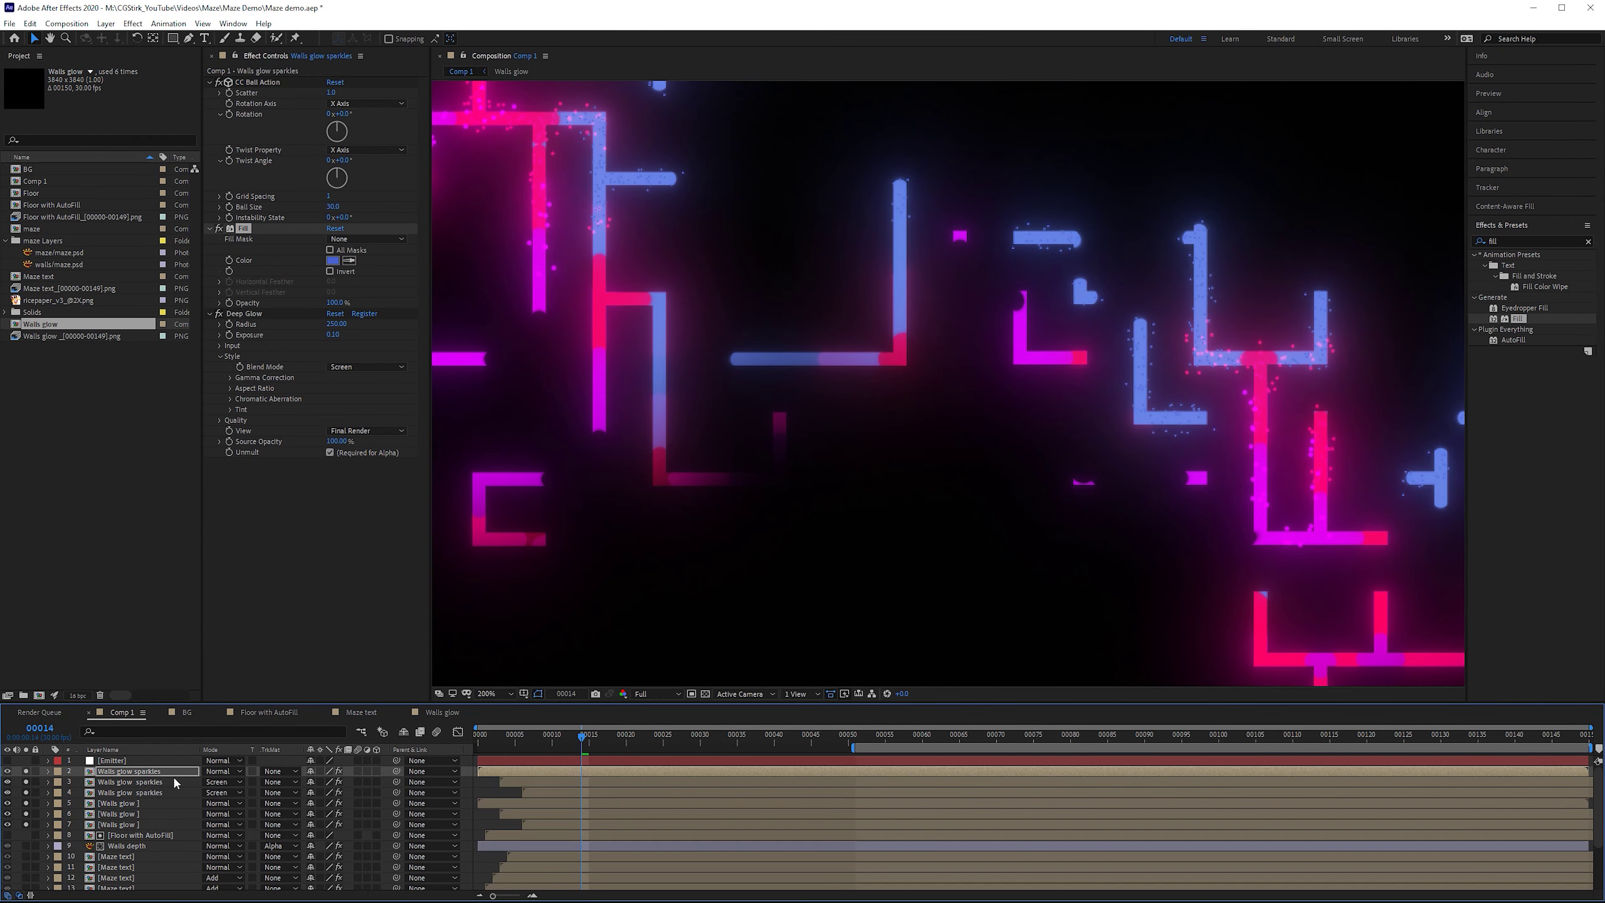
# - Set the blue sparkles layer's blending mode to Add and inspect the sparkling walls
pyautogui.click(222, 771)
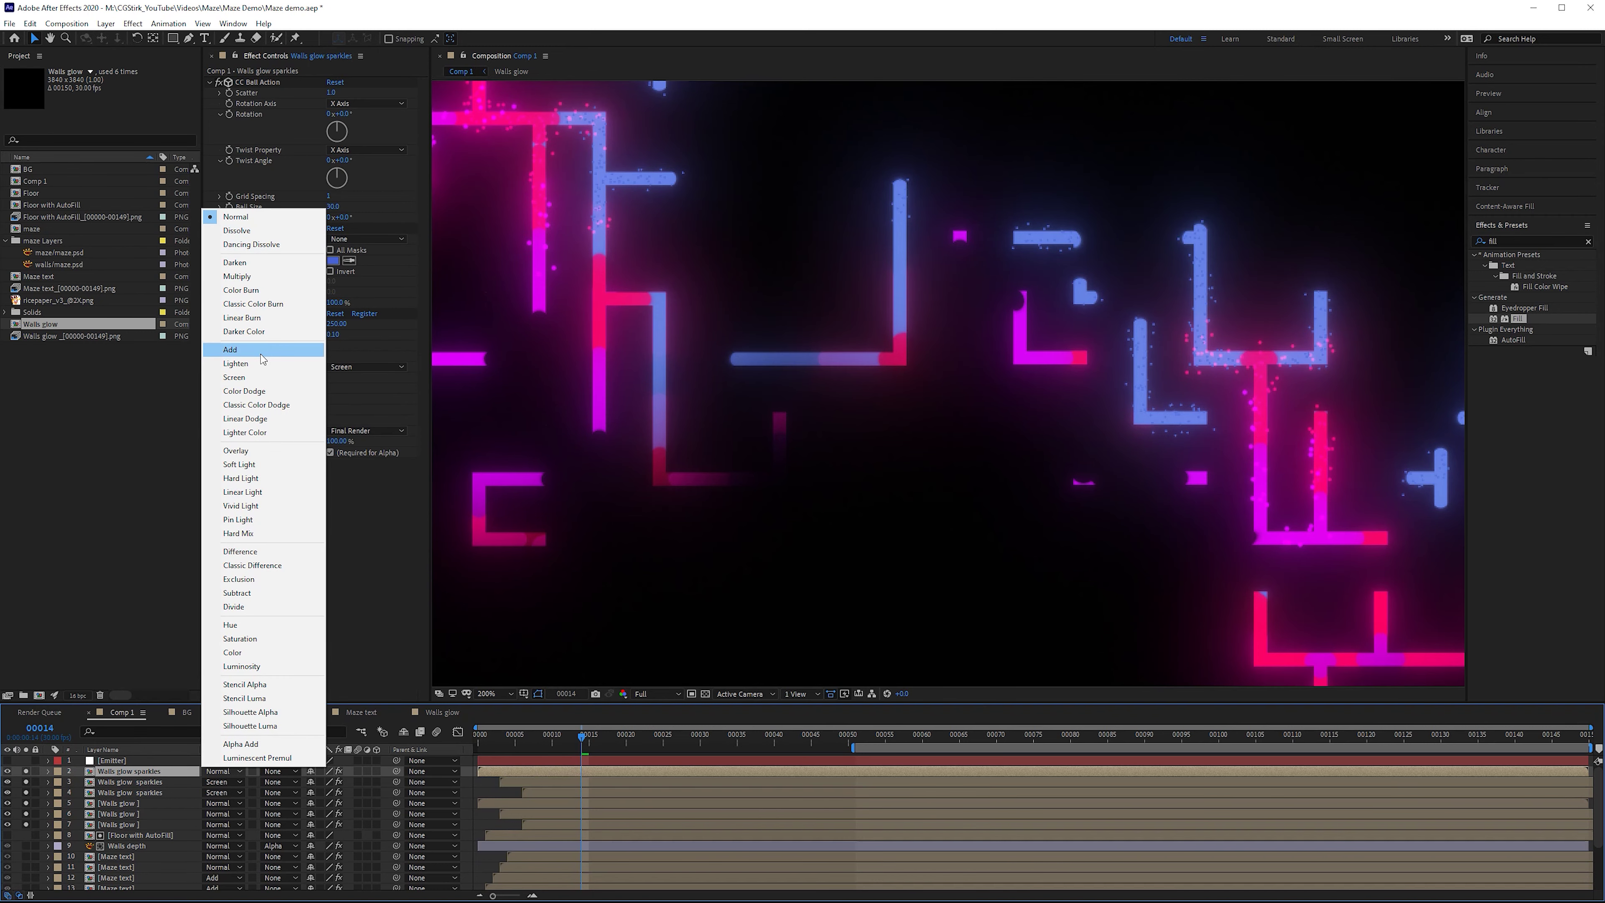
pyautogui.click(246, 350)
pyautogui.moveTo(606, 159); pyautogui.dragTo(643, 233)
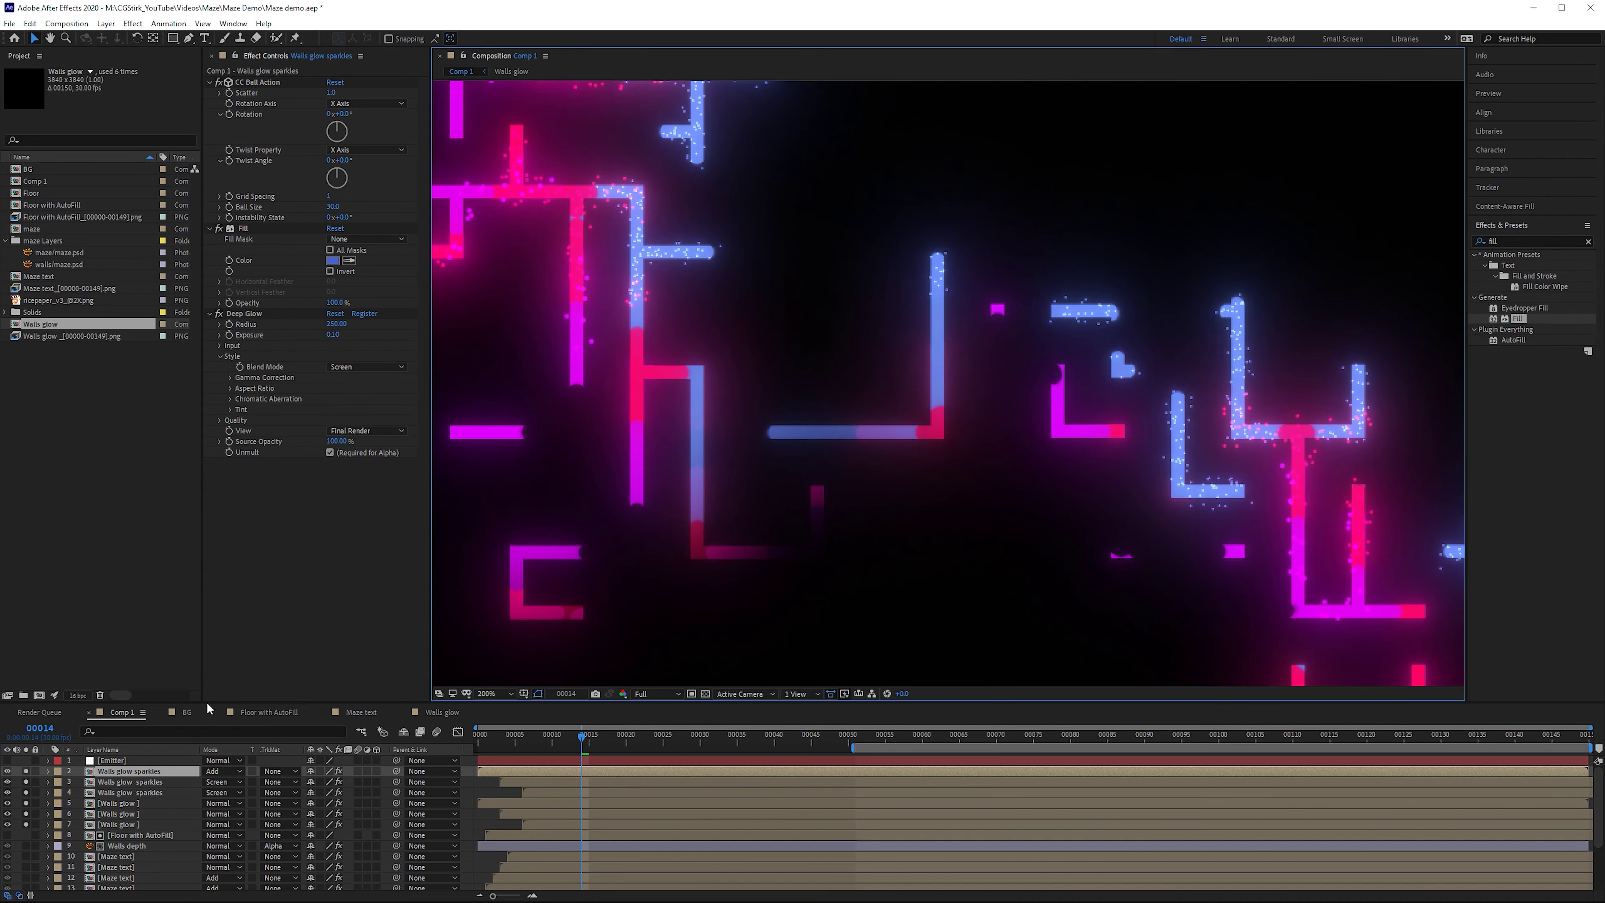
# - Set the magenta Walls glow layer's blending mode to Screen and the other two Walls glow layers to Add
pyautogui.click(146, 825)
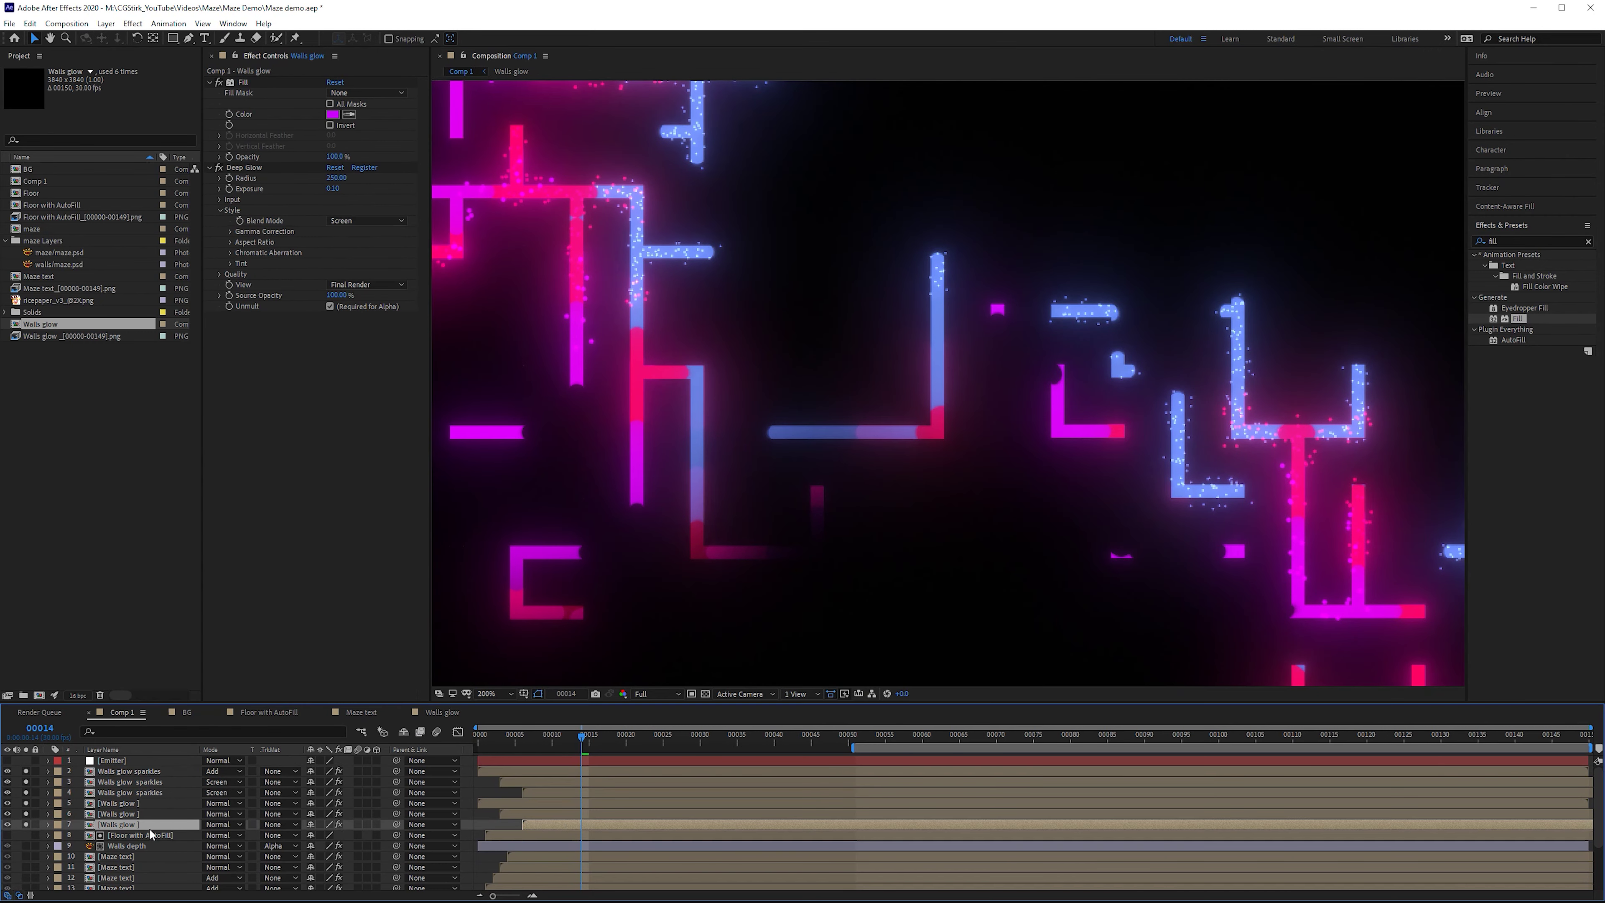
pyautogui.click(232, 825)
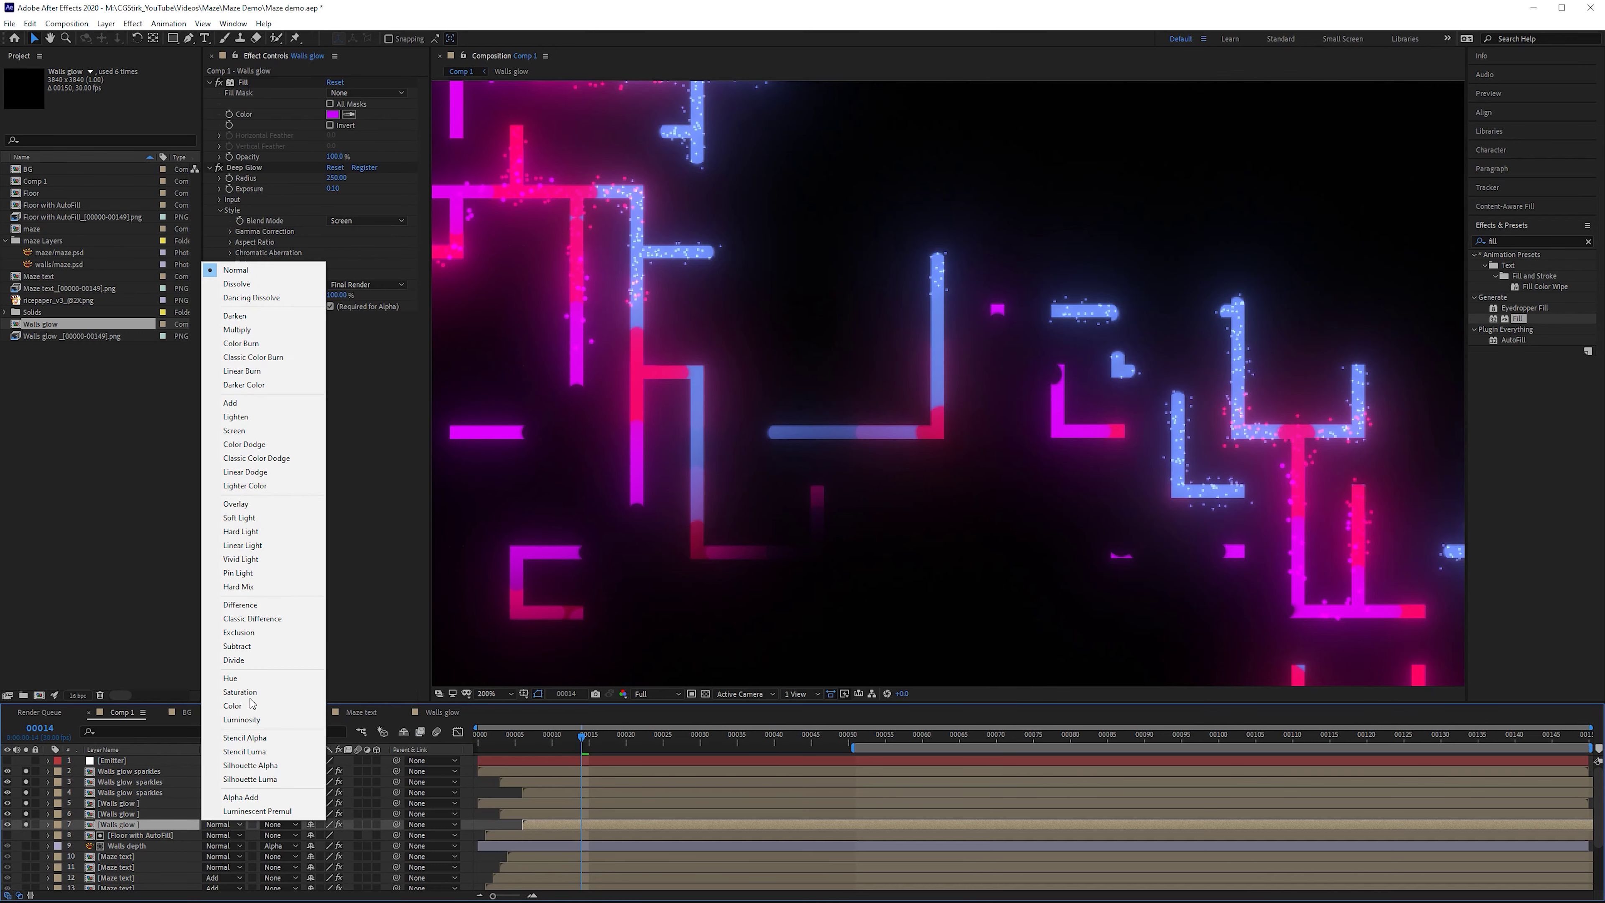
pyautogui.click(237, 430)
pyautogui.click(143, 814)
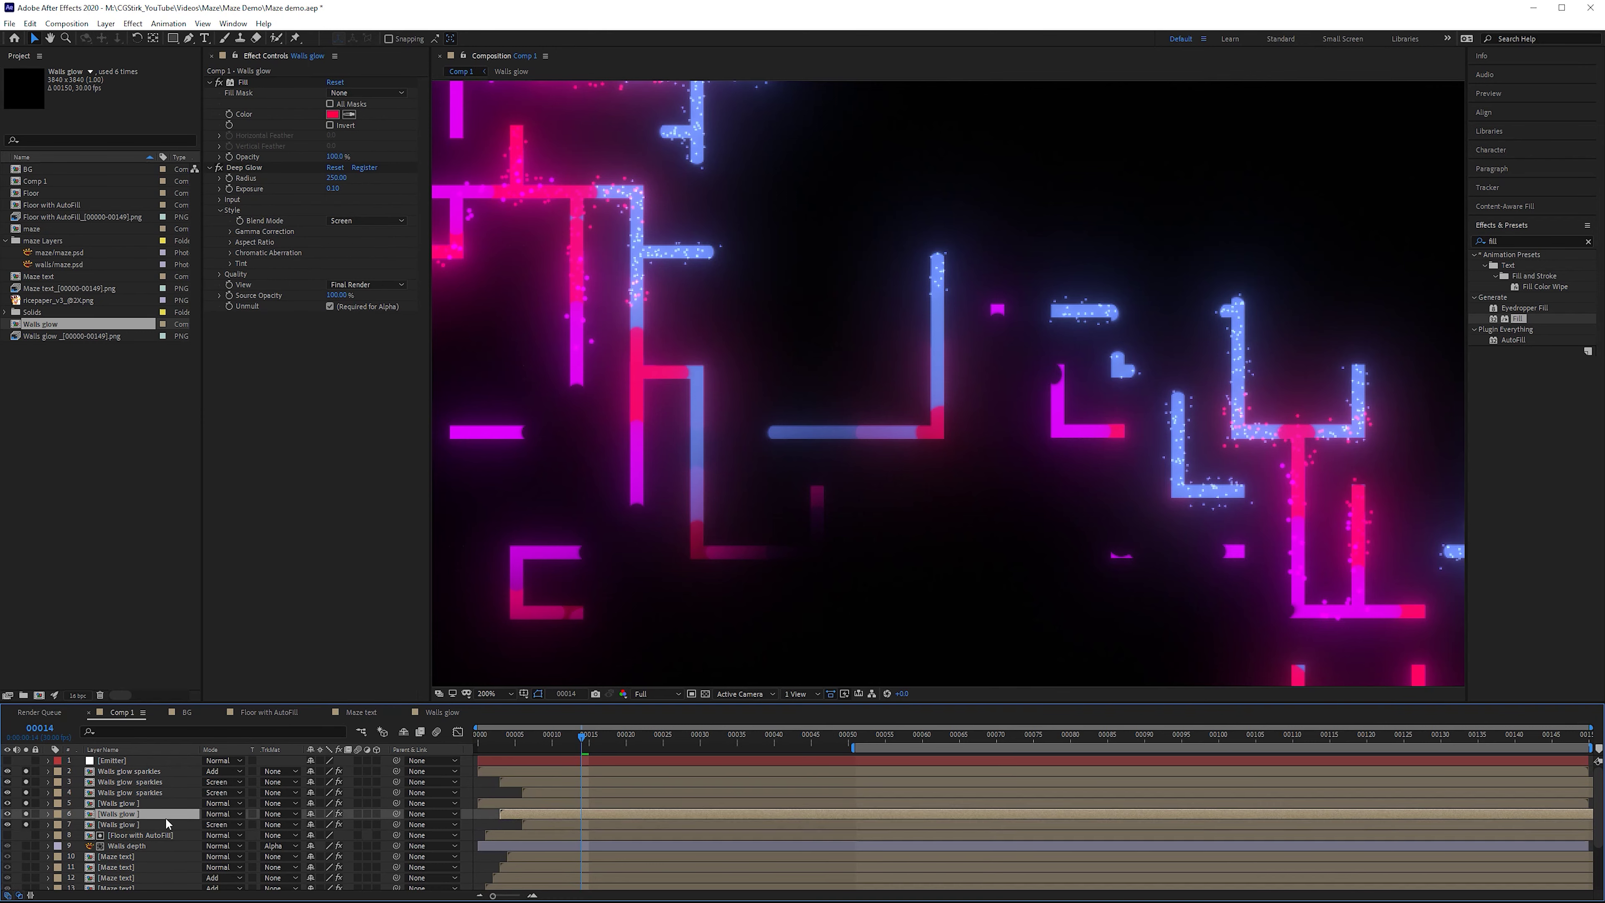
pyautogui.keyDown('shift'); pyautogui.click(130, 803); pyautogui.keyUp('shift')
pyautogui.click(215, 805)
pyautogui.click(253, 381)
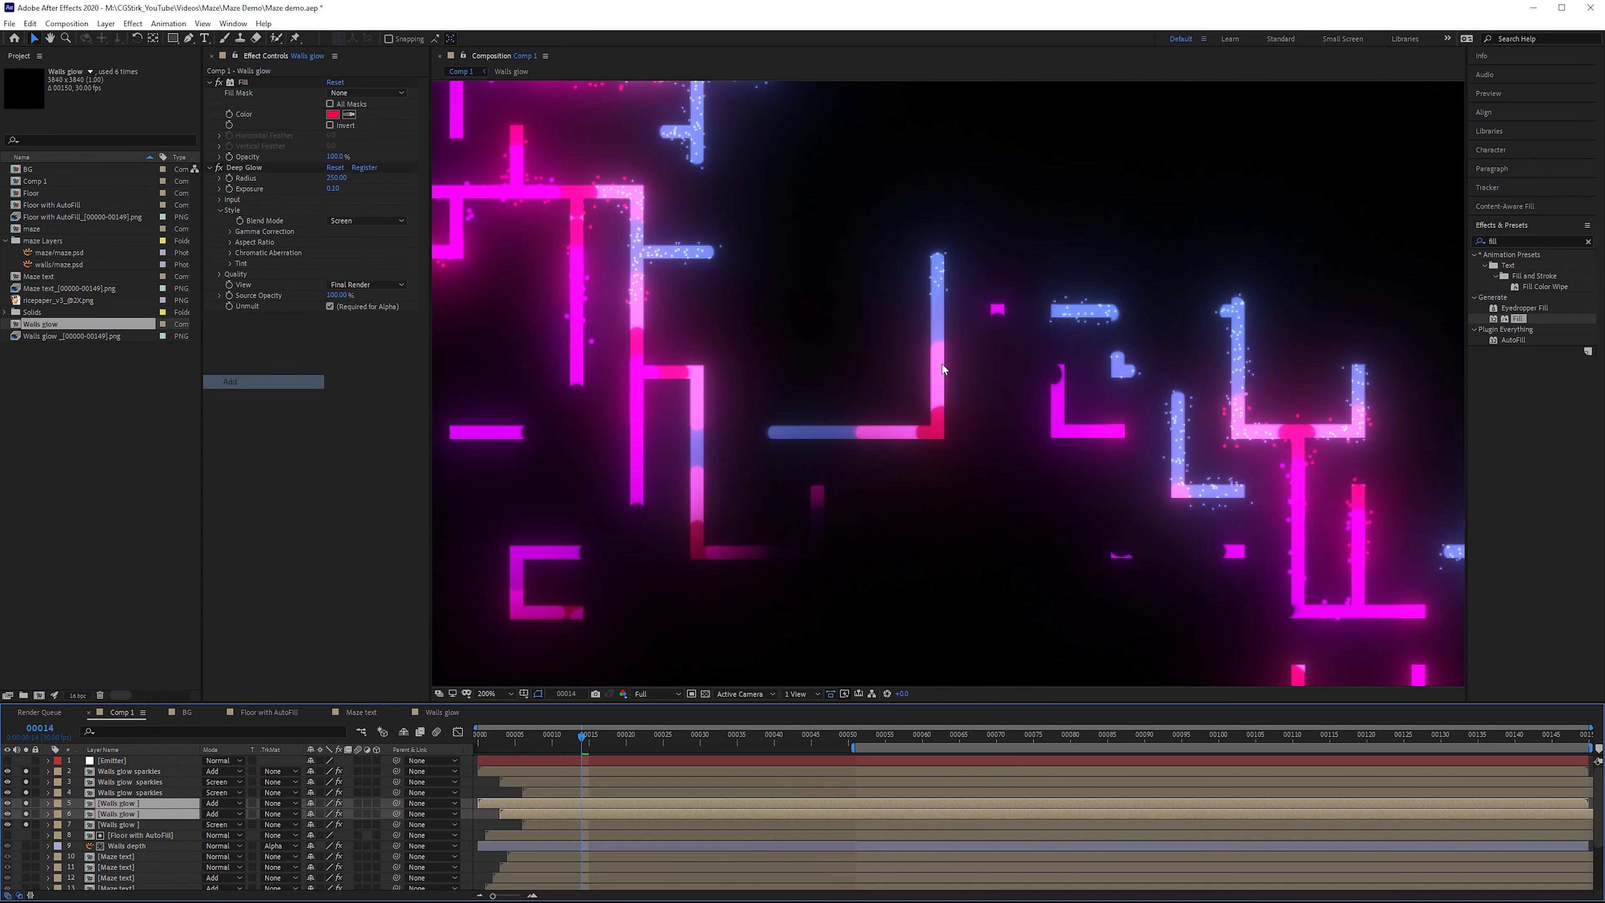
pyautogui.scroll(-3, 943, 369)
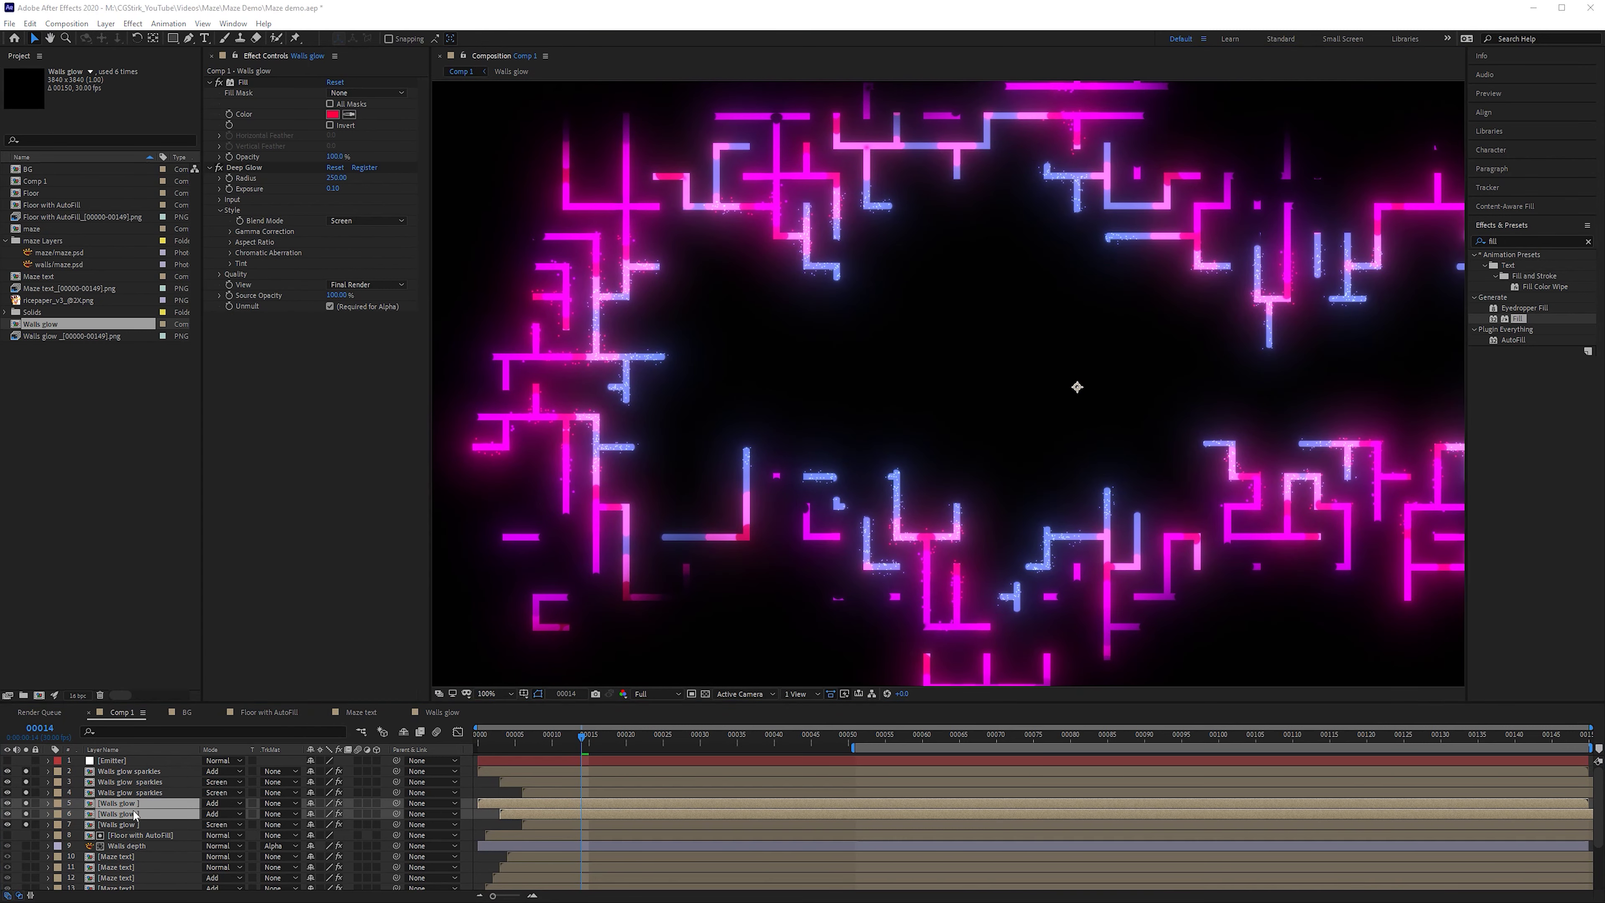
# - Set the opacity of all three original Walls glow layers to 35%
pyautogui.keyDown('shift'); pyautogui.click(125, 826); pyautogui.keyUp('shift')
pyautogui.press('t')
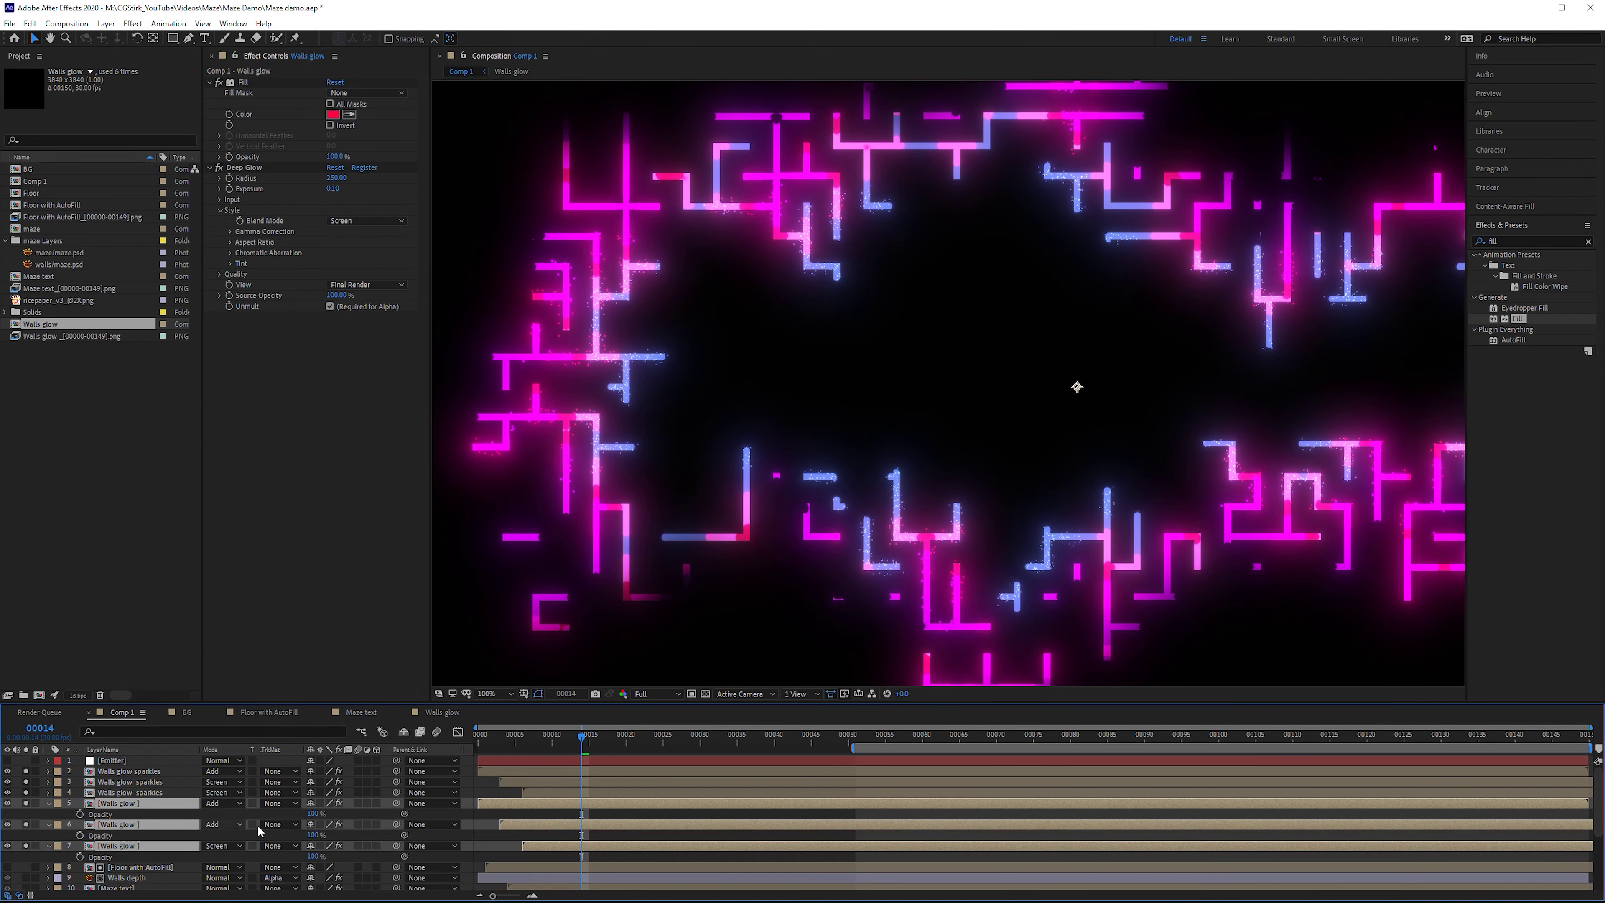
pyautogui.click(314, 813)
pyautogui.write('35')
pyautogui.press('Return')
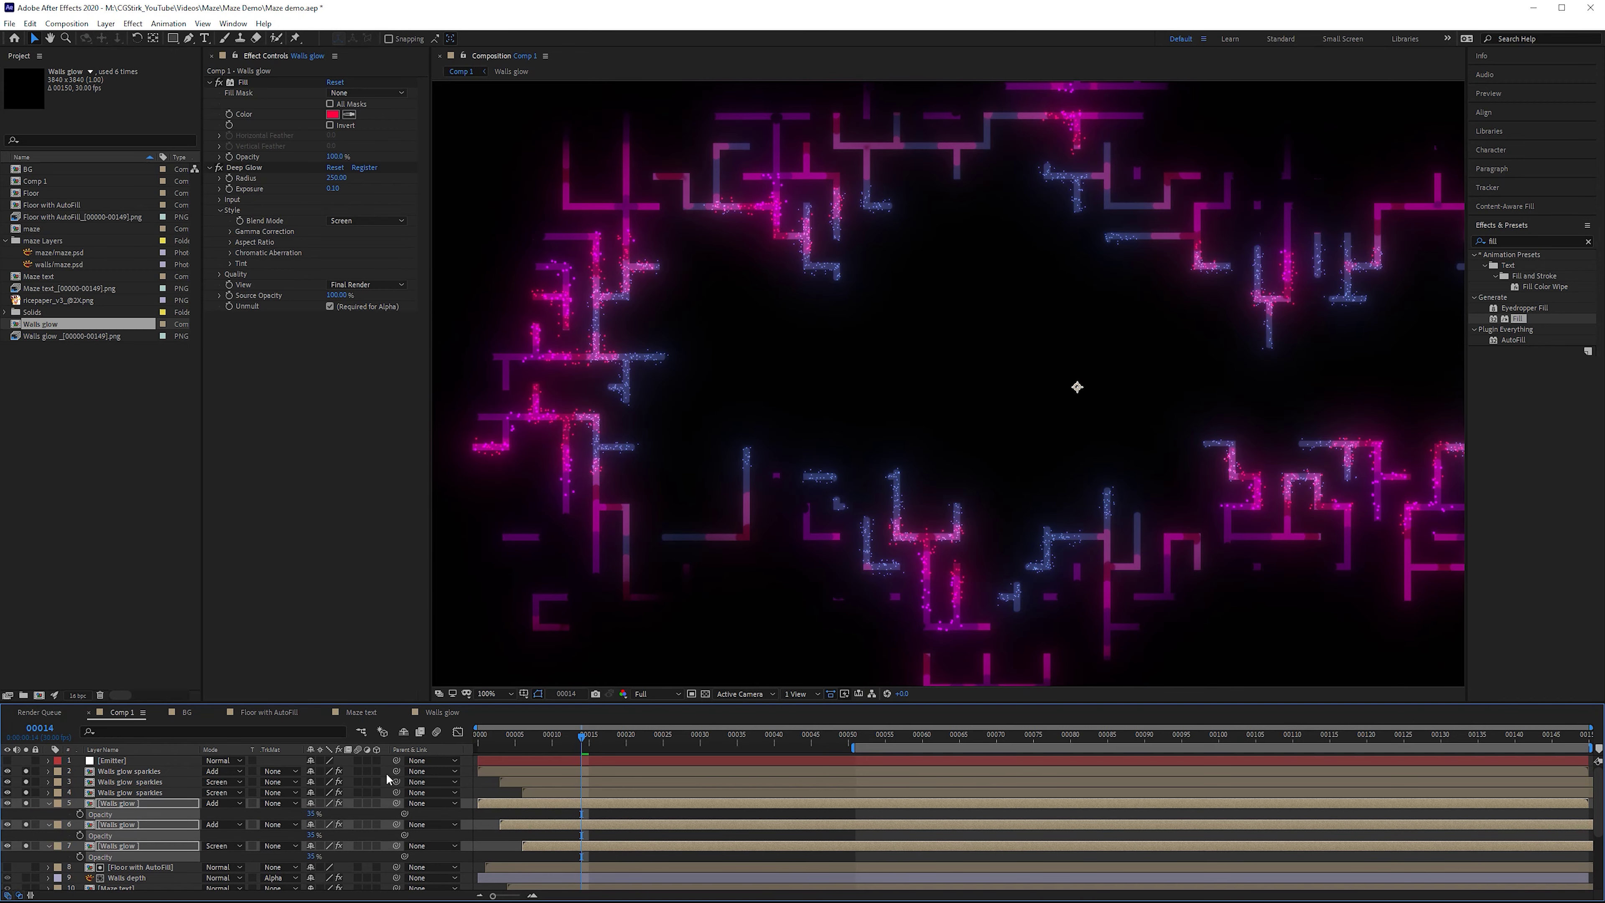
# - Select the three sparkle layers along with the three Walls glow layers and set the preview resolution to Third around frame 51
pyautogui.scroll(-3, 948, 482)
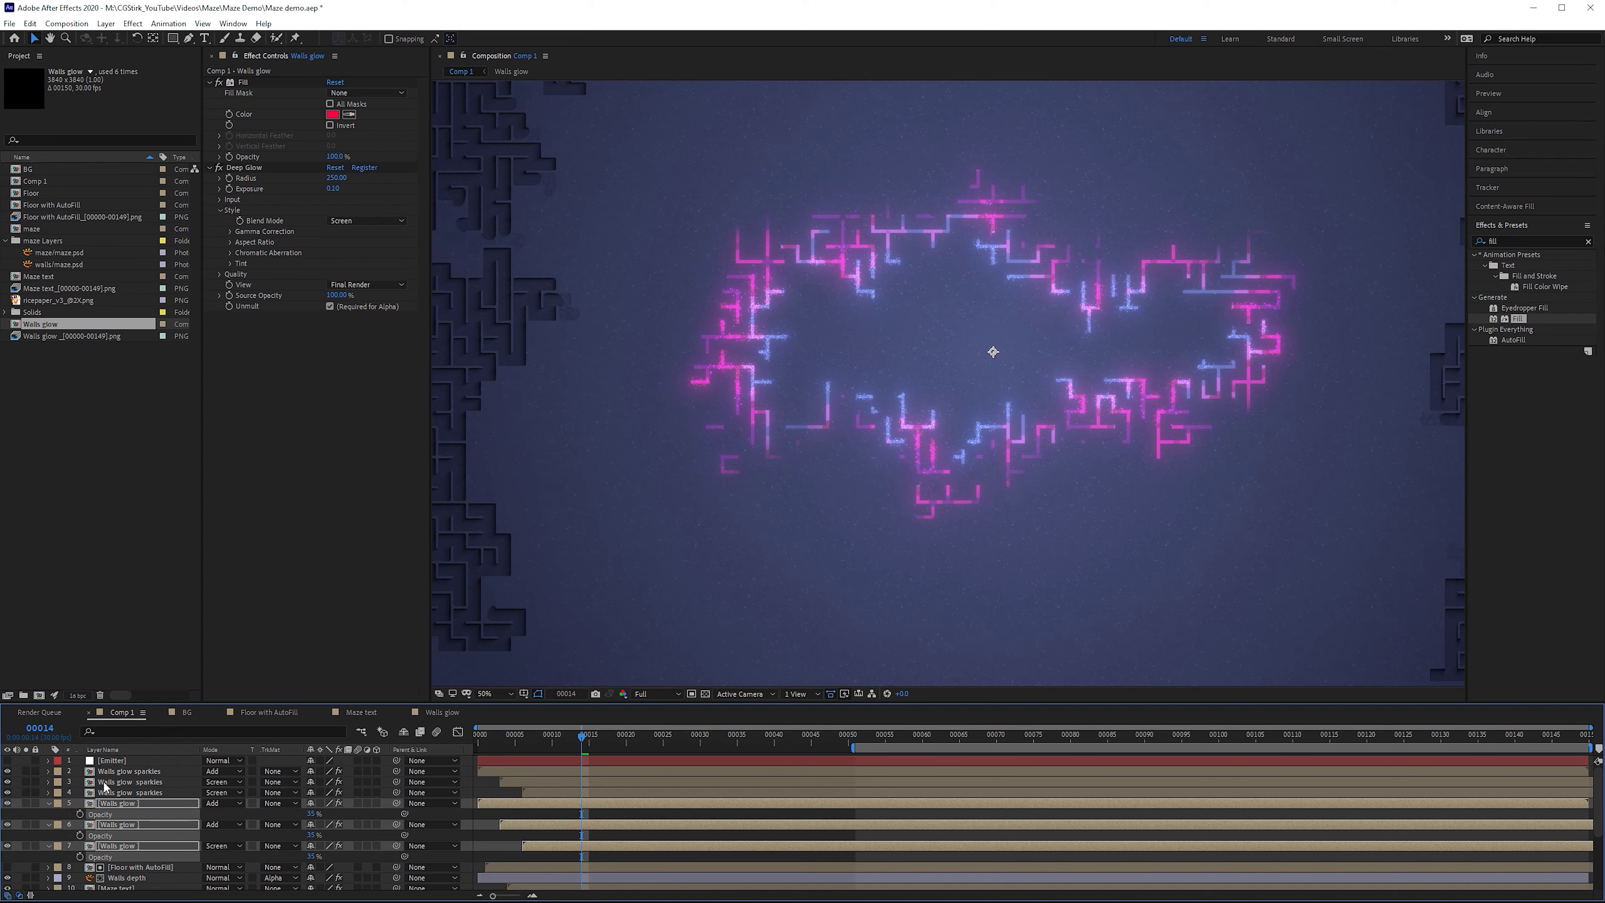
pyautogui.keyDown('shift'); pyautogui.click(122, 776); pyautogui.keyUp('shift')
pyautogui.click(49, 819)
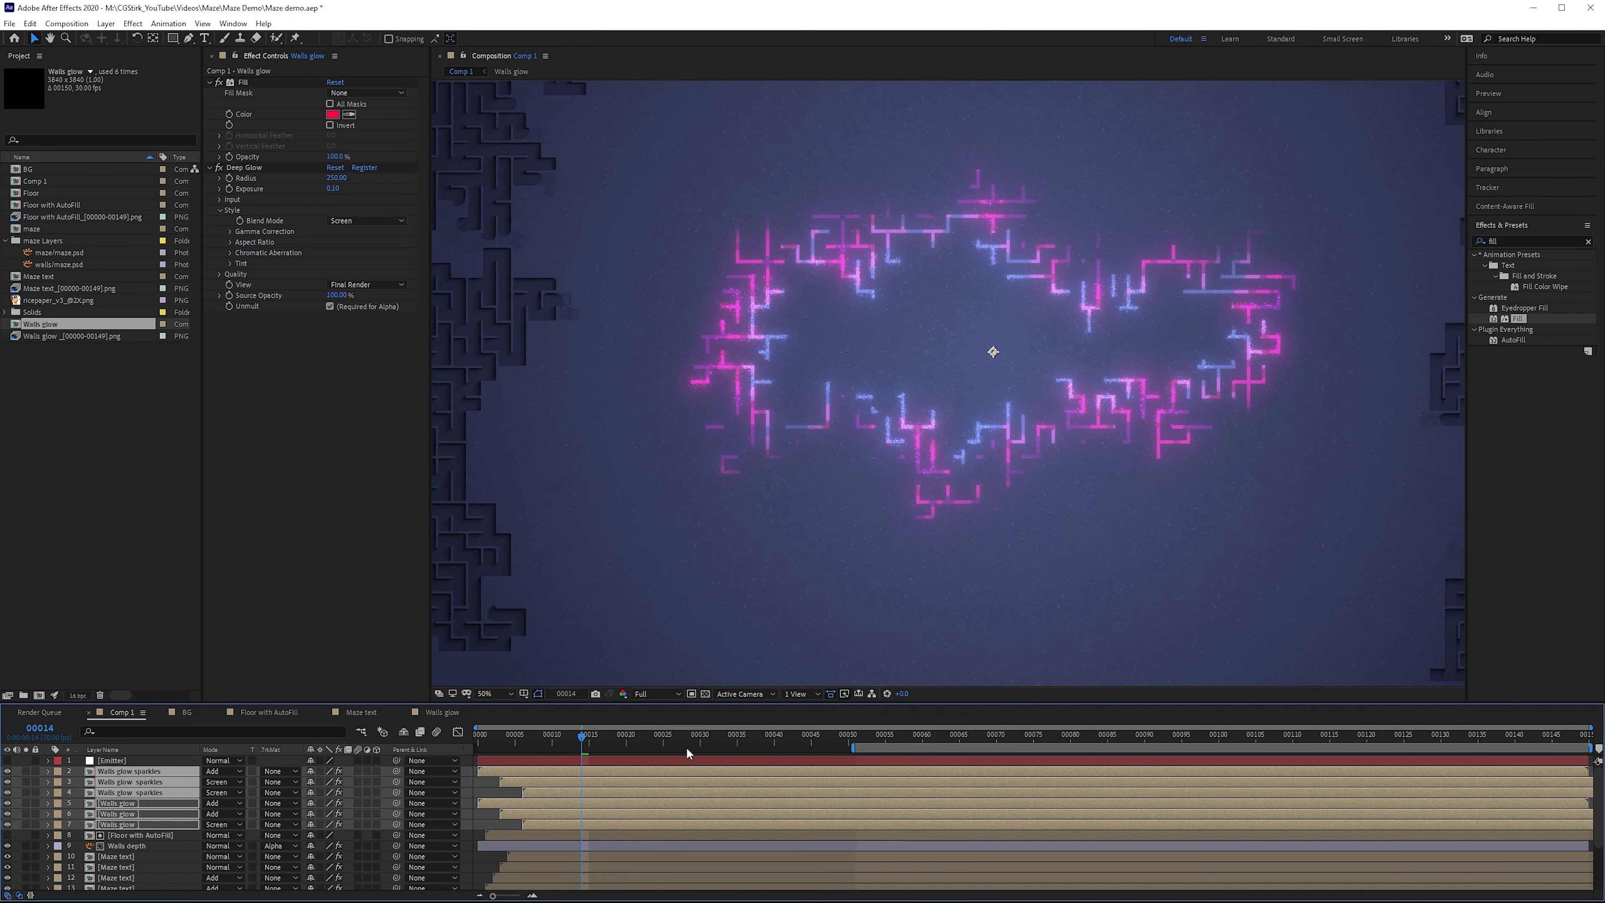
pyautogui.moveTo(744, 741); pyautogui.dragTo(859, 741)
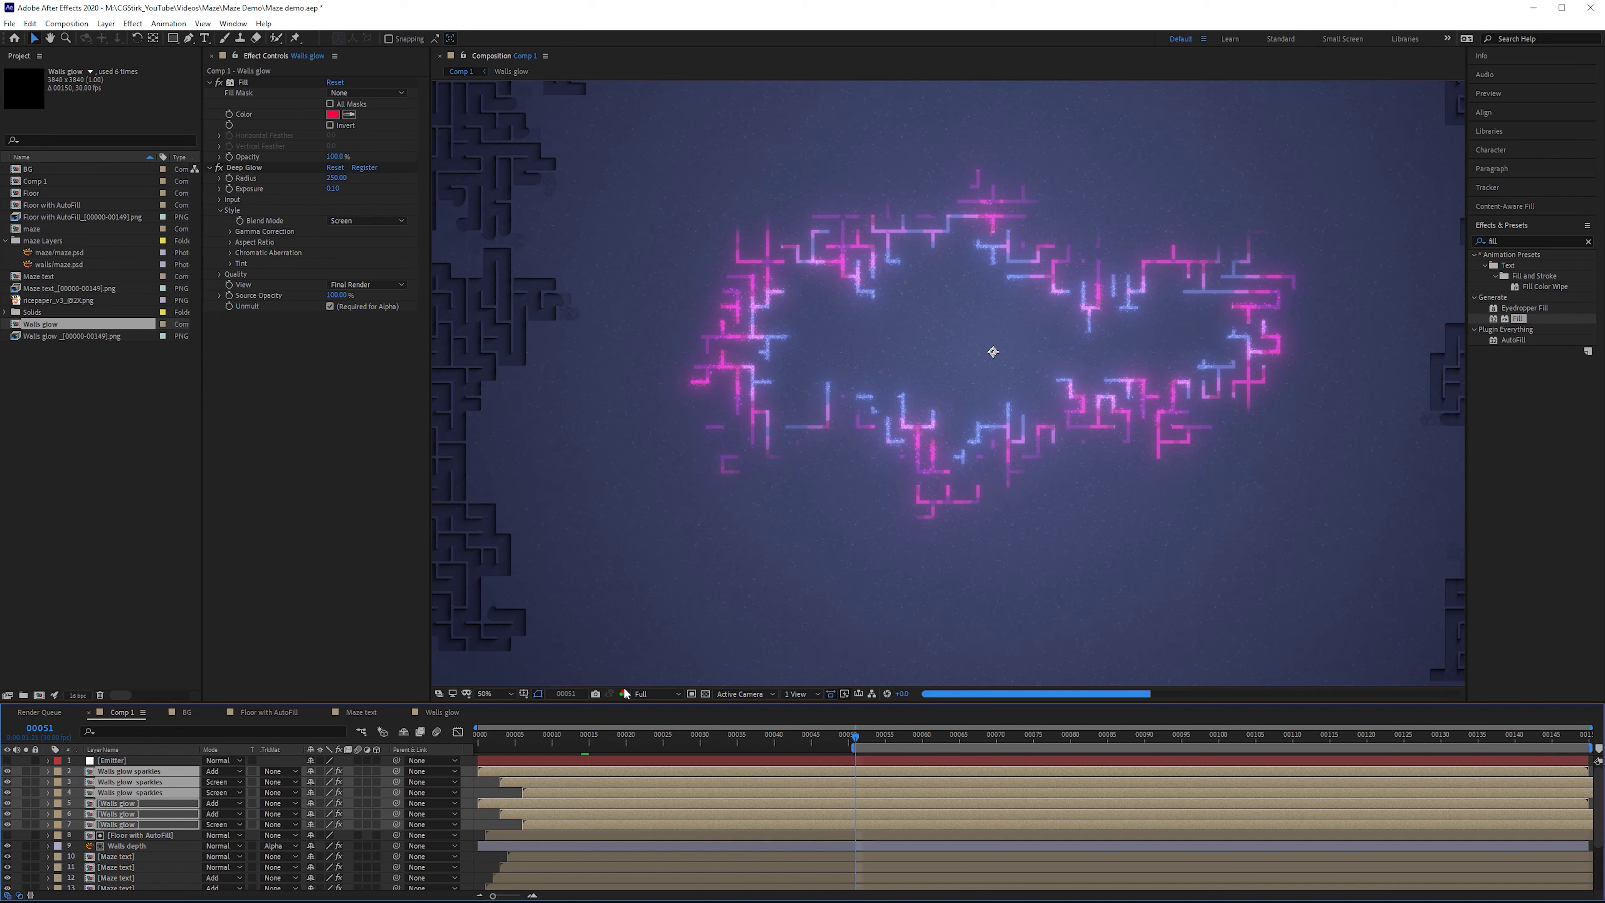
pyautogui.click(657, 693)
pyautogui.click(668, 751)
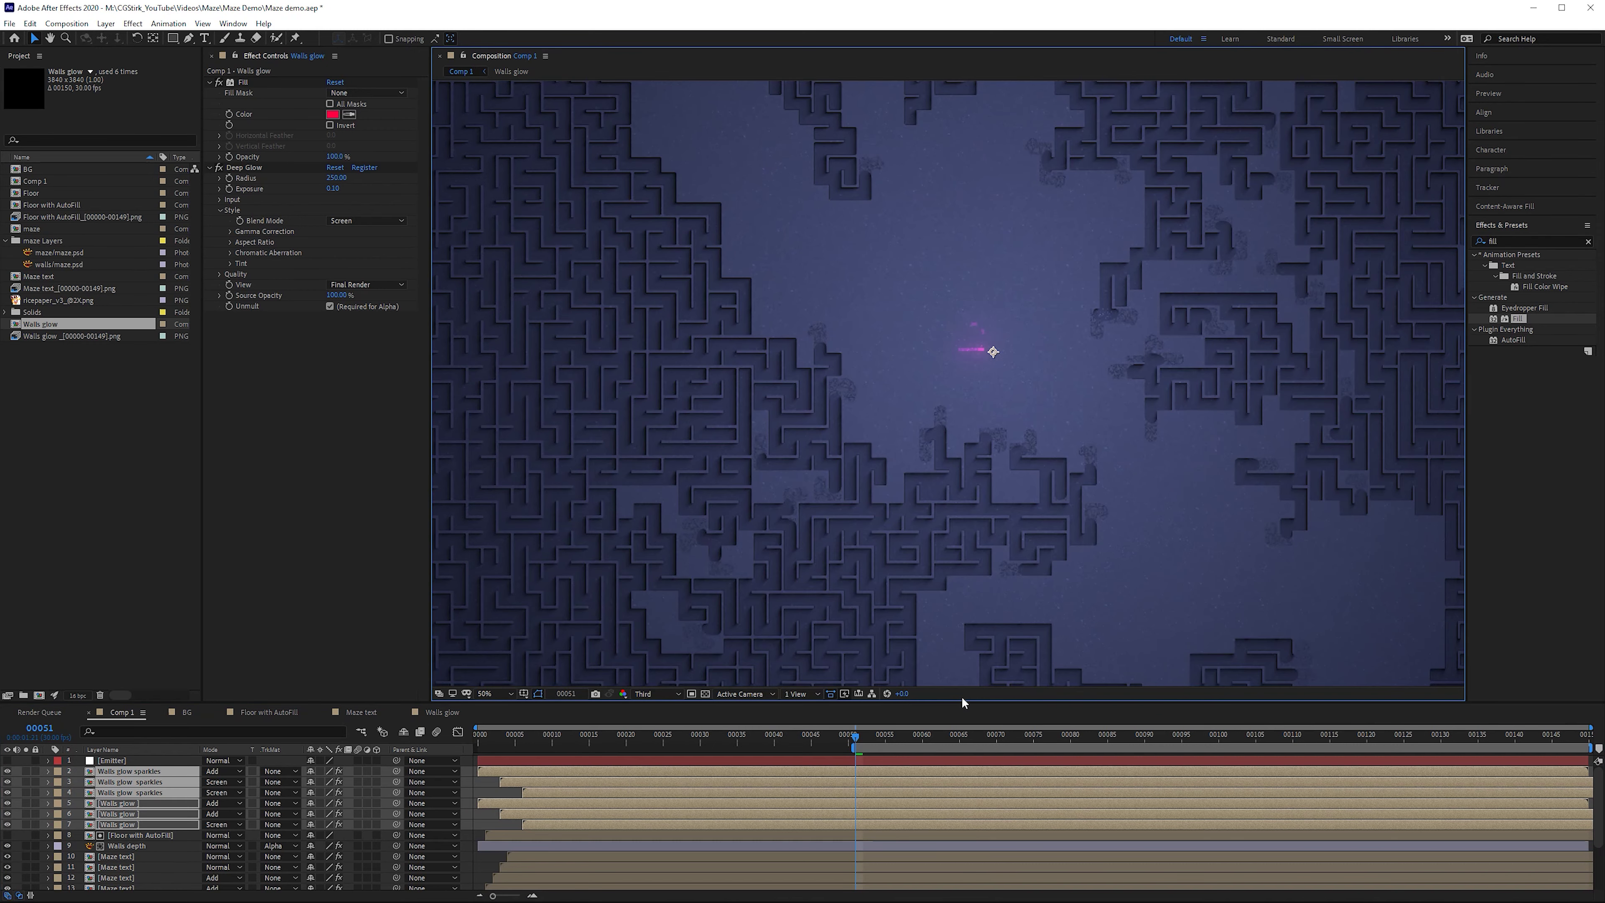
# - Shift all six Walls glow and sparkle layers along the timeline so the earliest starts at about frame 45, checking against the text reveal
pyautogui.click(937, 737)
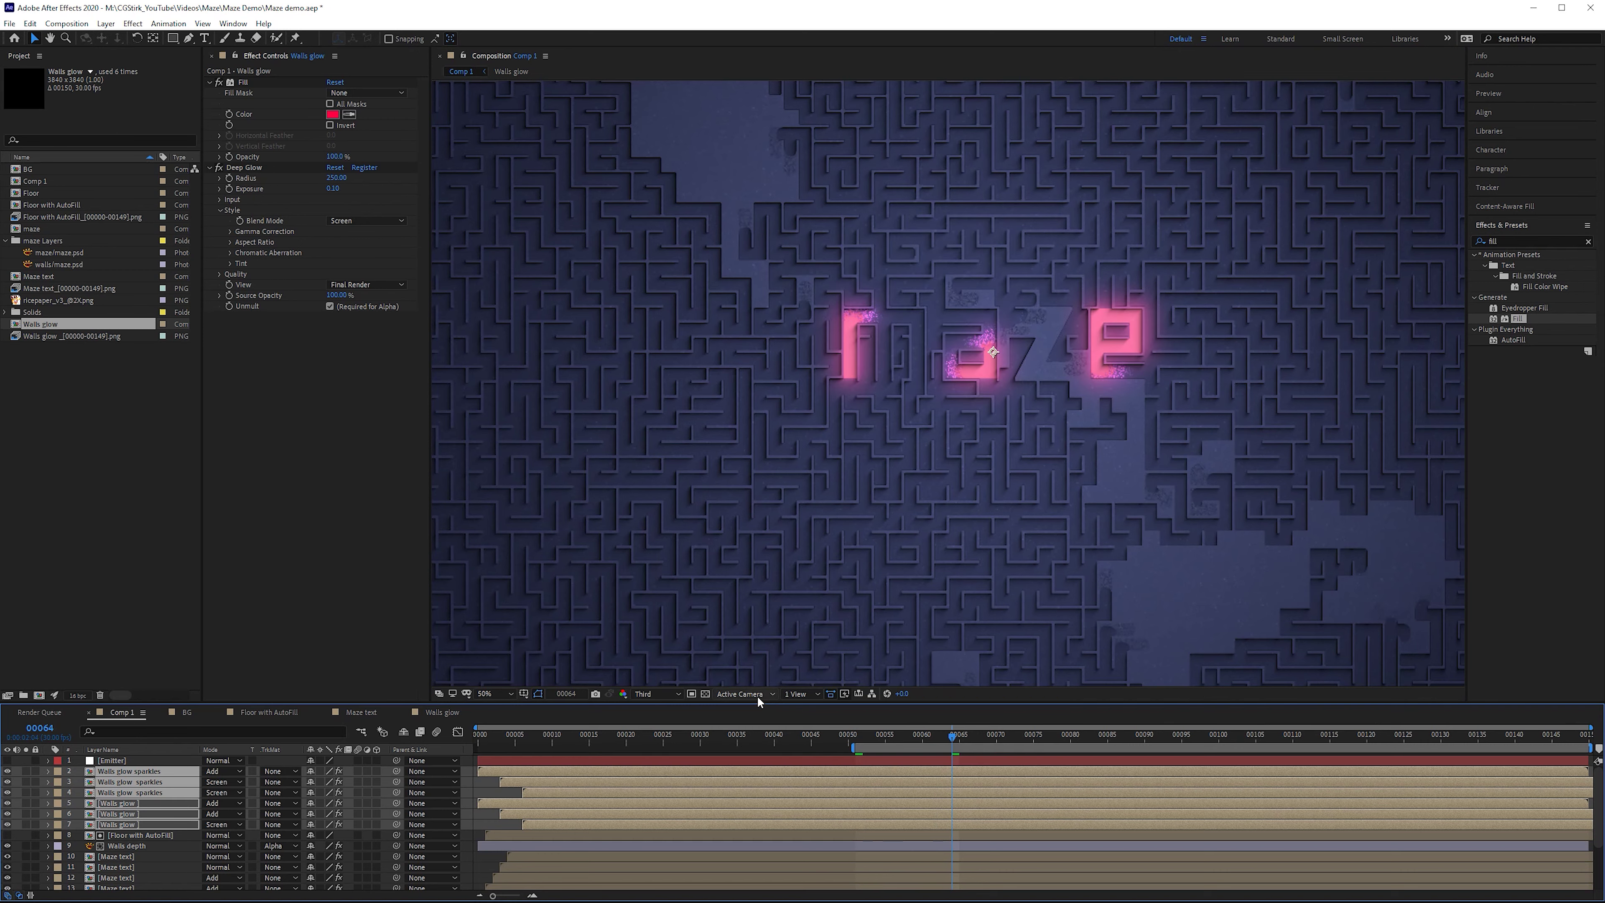
pyautogui.press('/')
pyautogui.moveTo(577, 773); pyautogui.dragTo(842, 784)
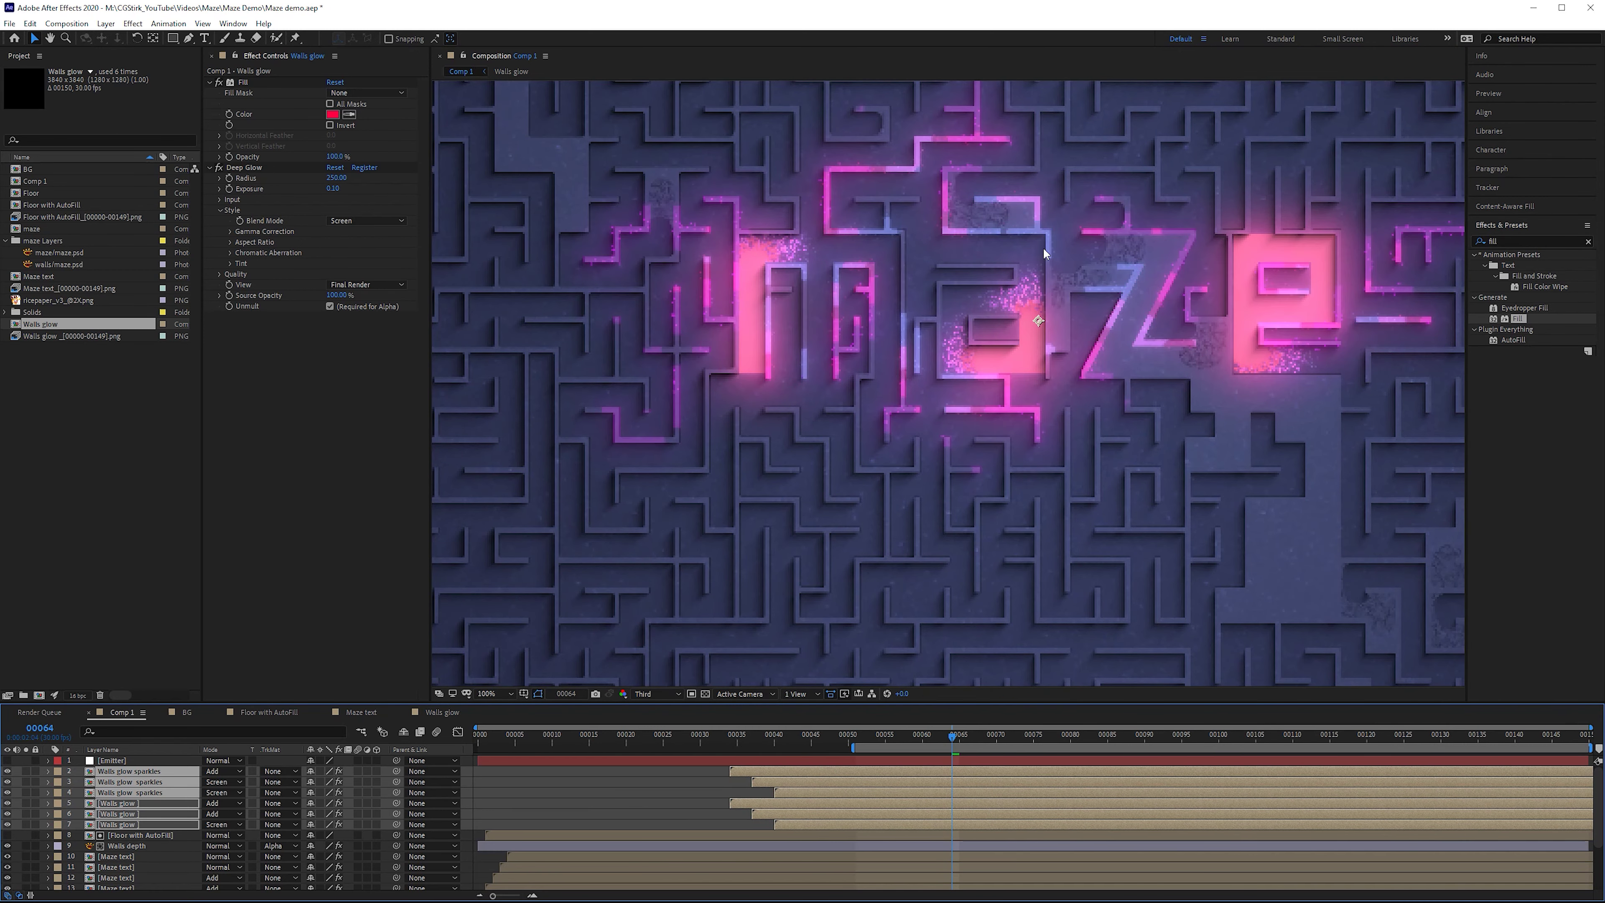
pyautogui.hotkey('ctrl', 'z')
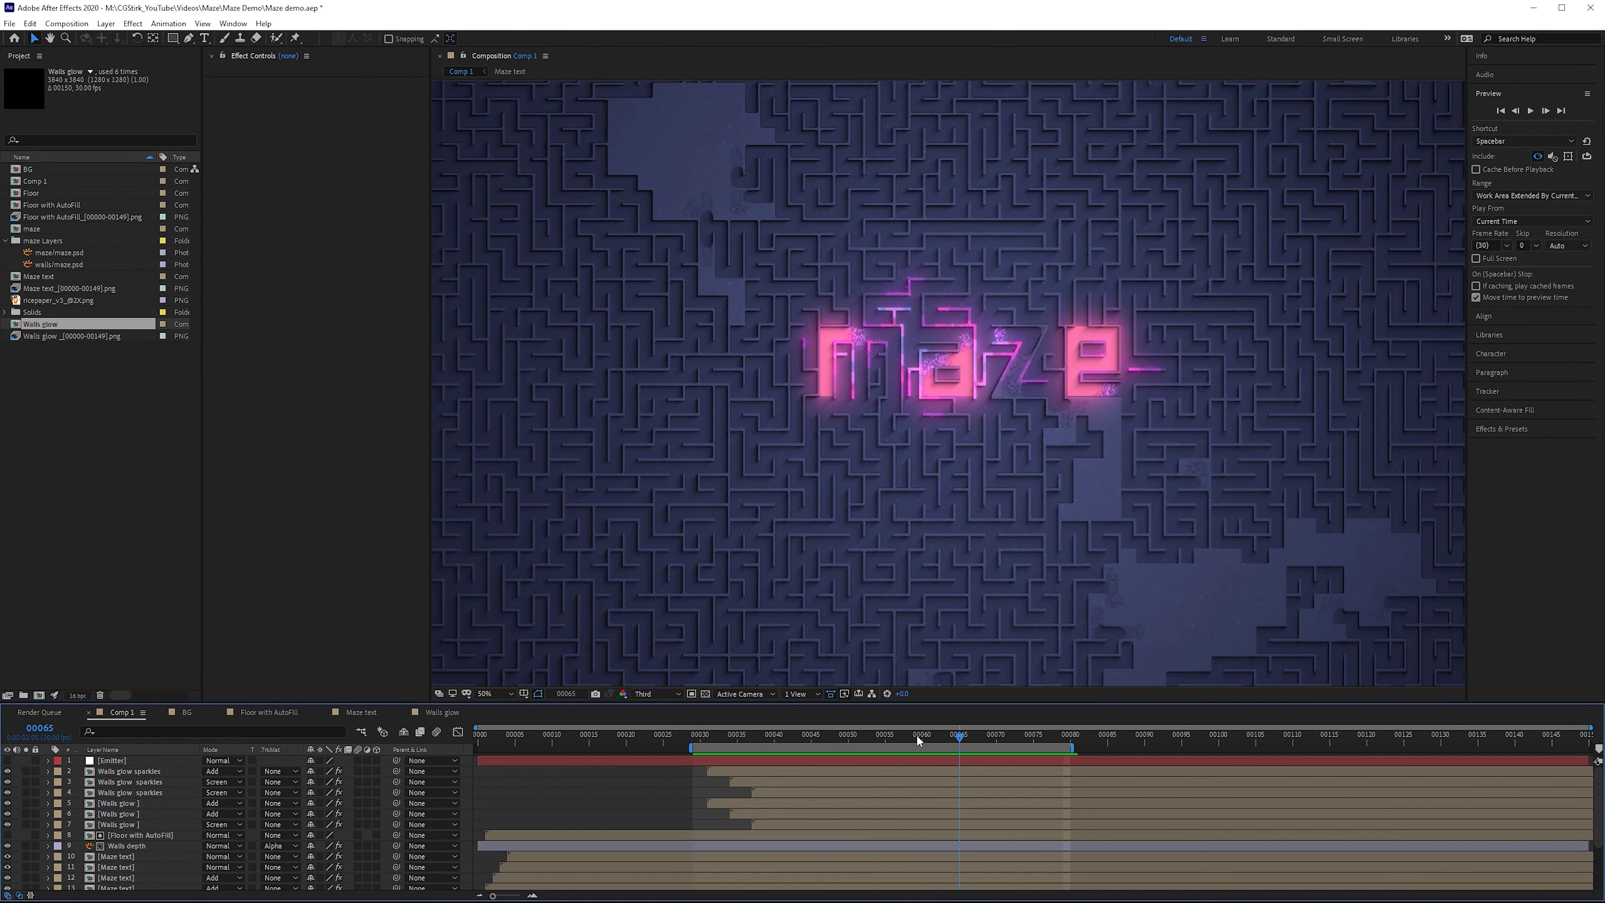
pyautogui.moveTo(572, 766); pyautogui.dragTo(695, 825)
pyautogui.moveTo(763, 771); pyautogui.dragTo(1161, 748)
# - Create an adjustment layer above all others and name it CC
pyautogui.rightClick(471, 774)
pyautogui.moveTo(505, 782)
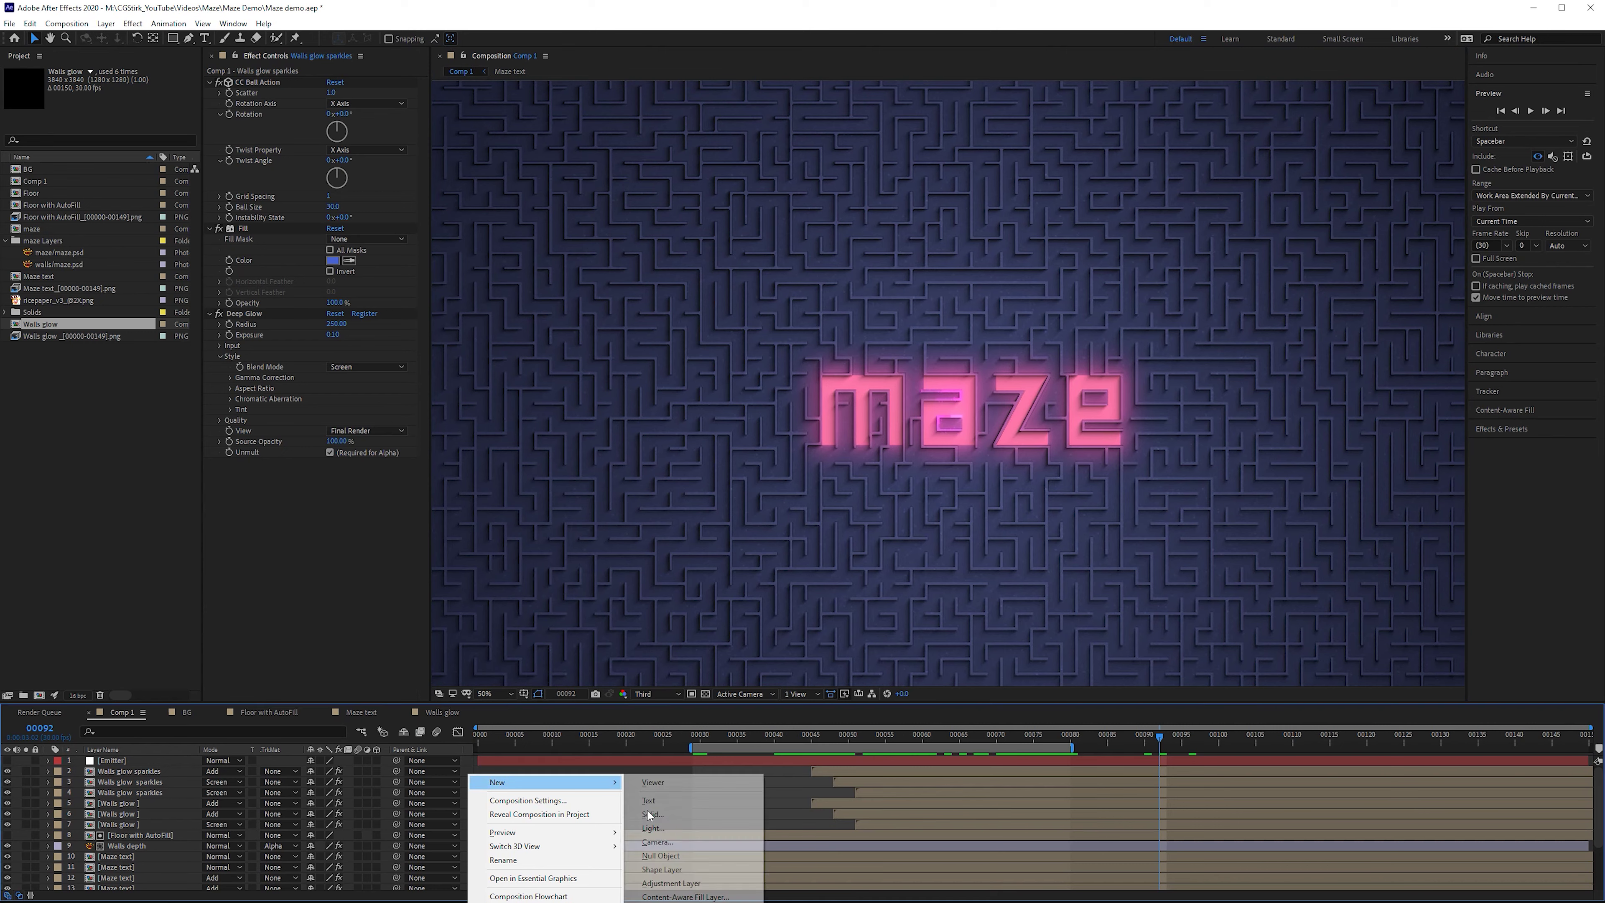
pyautogui.click(726, 884)
pyautogui.press('Return')
pyautogui.write('CC')
pyautogui.press('Return')
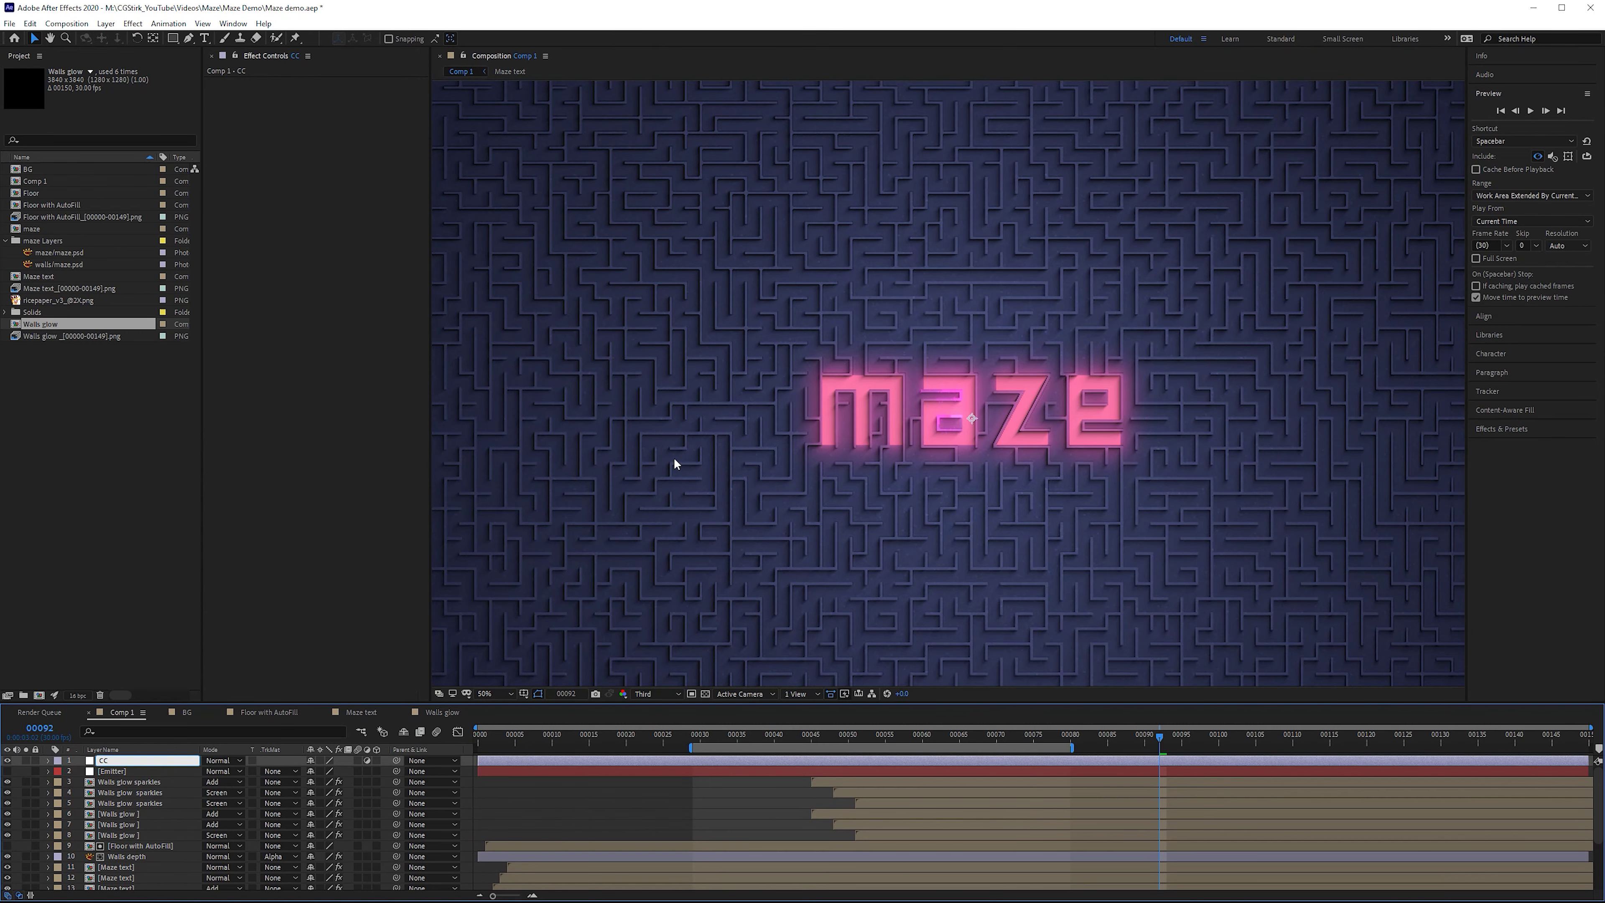
# - Apply Curves to the CC layer, pull the RGB curve slightly down to darken the image, and preview the result
pyautogui.click(1518, 432)
pyautogui.click(1528, 241)
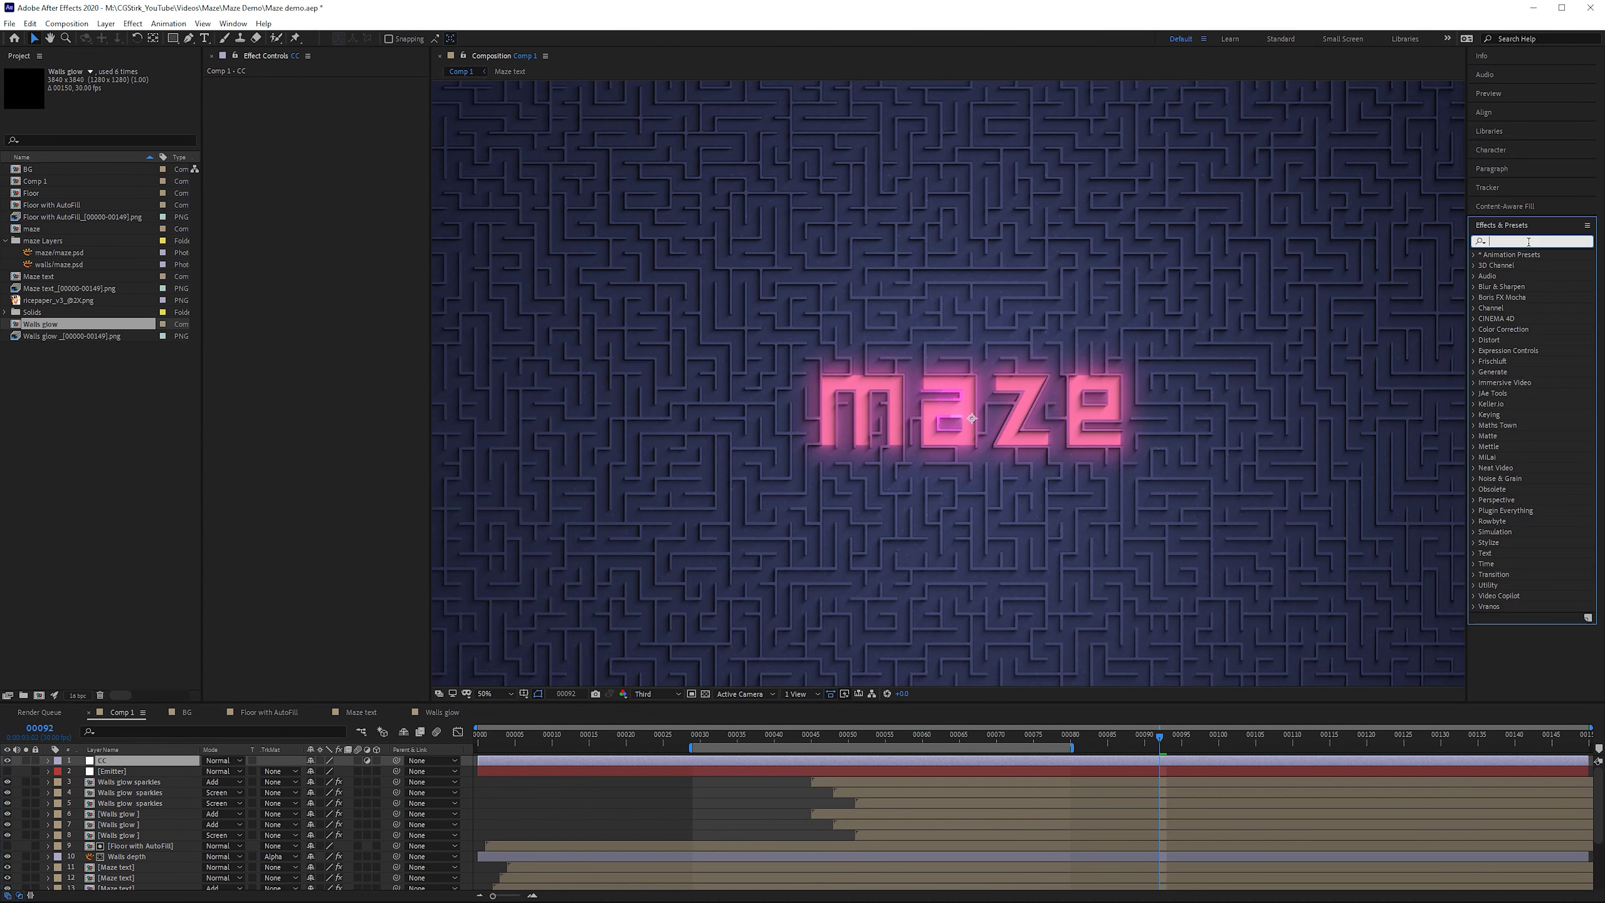
pyautogui.write('curves')
pyautogui.moveTo(1522, 298); pyautogui.dragTo(275, 253)
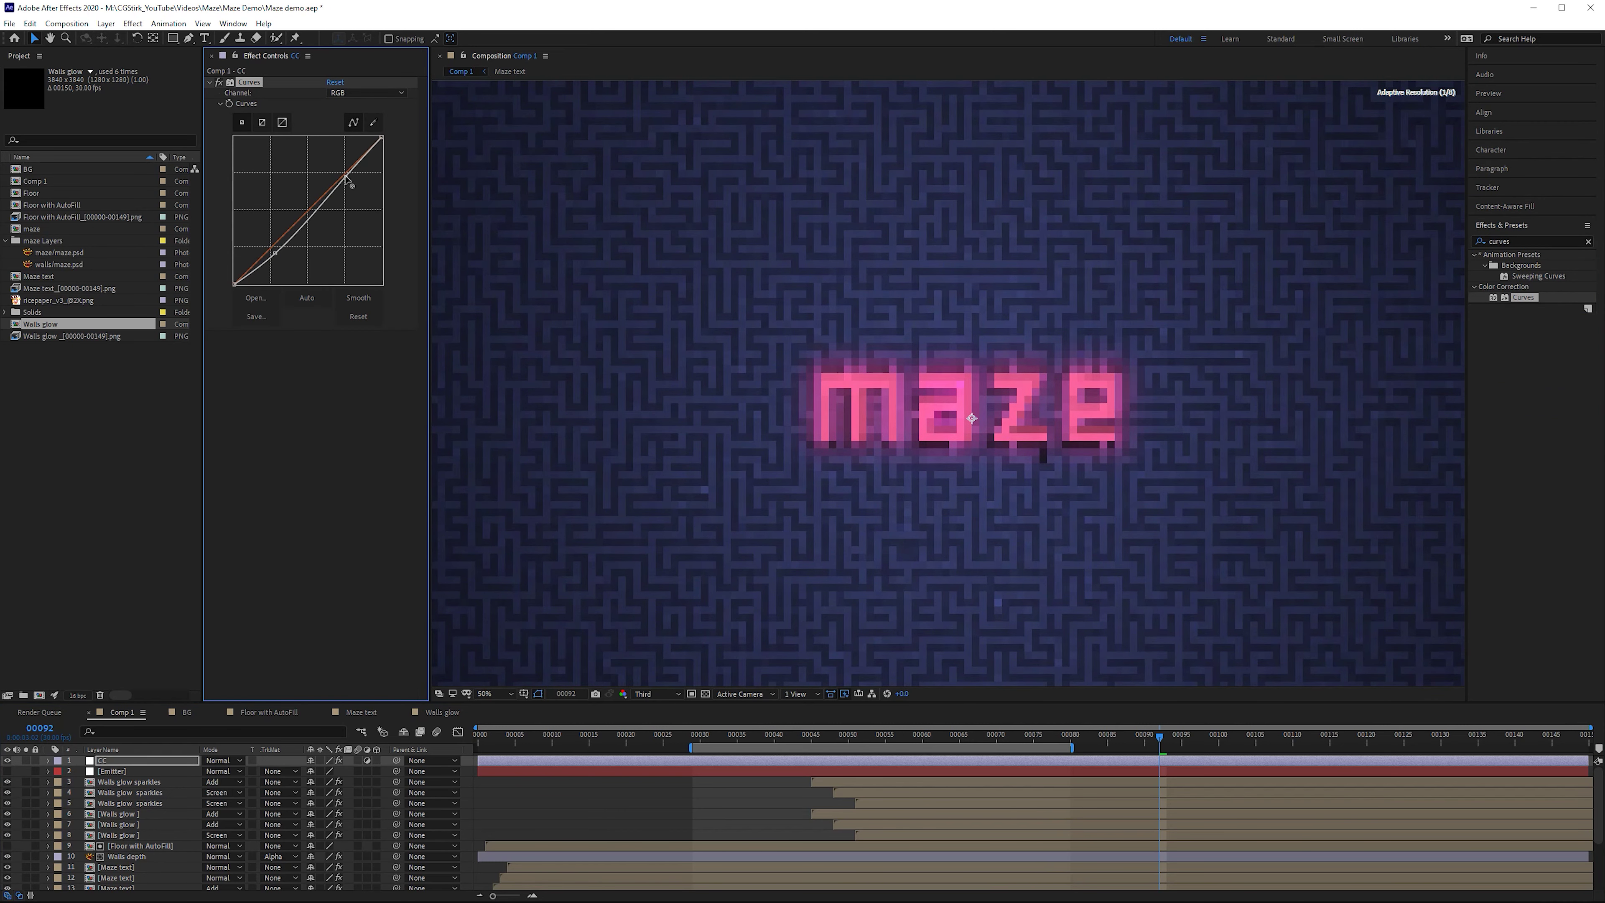
pyautogui.press('space')
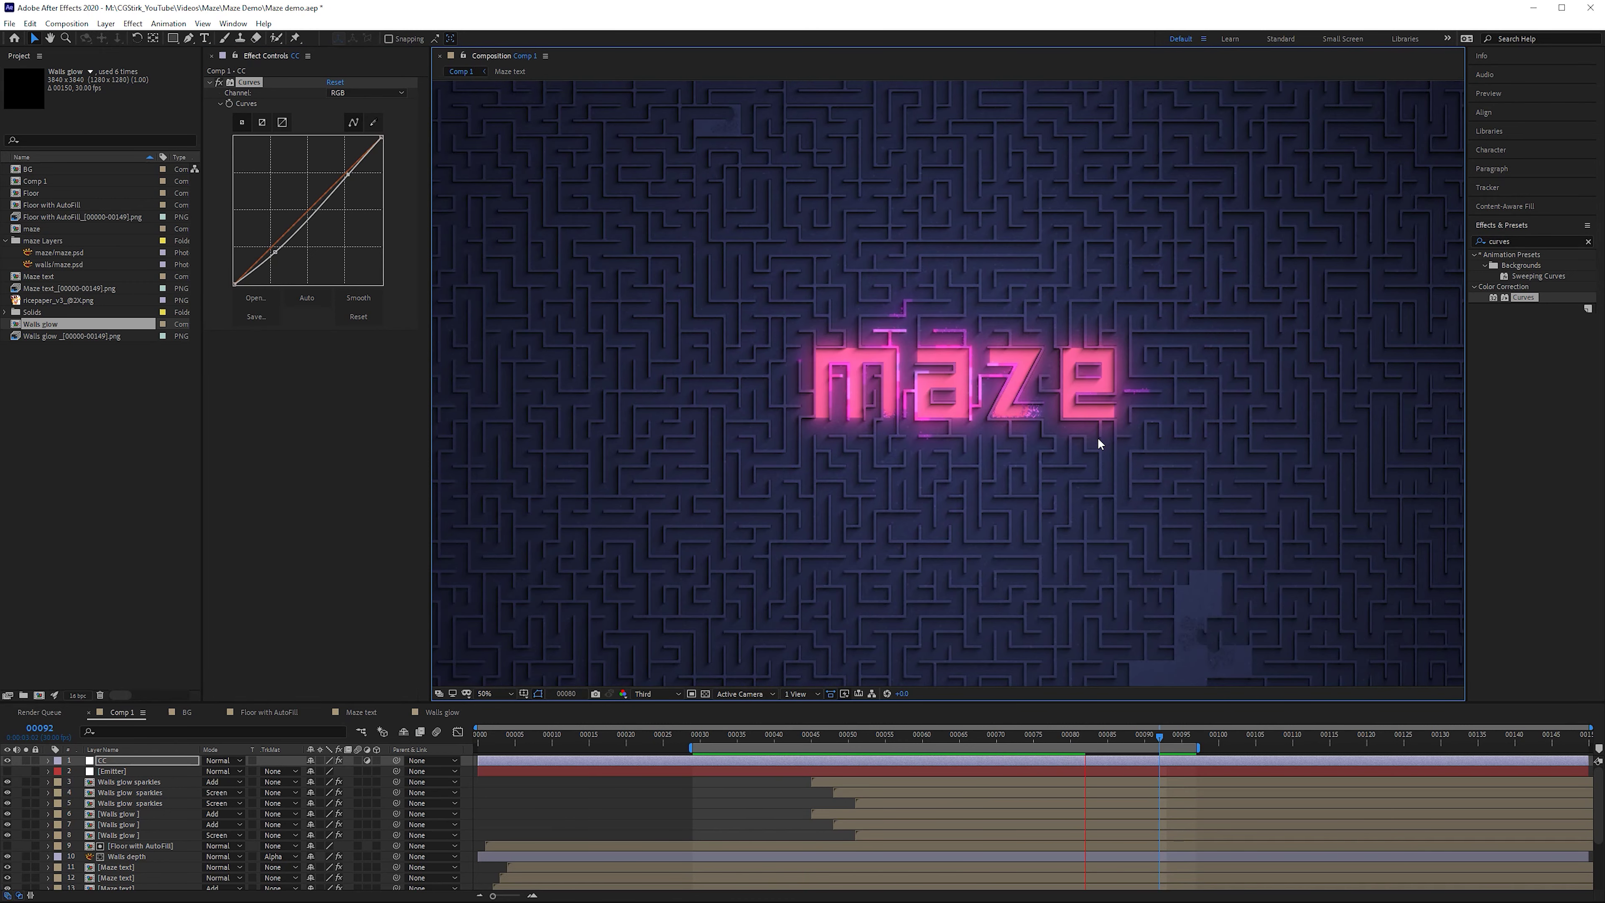
# - Inspect the glowing letters at frame 71 and reveal the Walls depth layer's opacity
pyautogui.moveTo(1075, 735); pyautogui.dragTo(1004, 732)
pyautogui.click(134, 858)
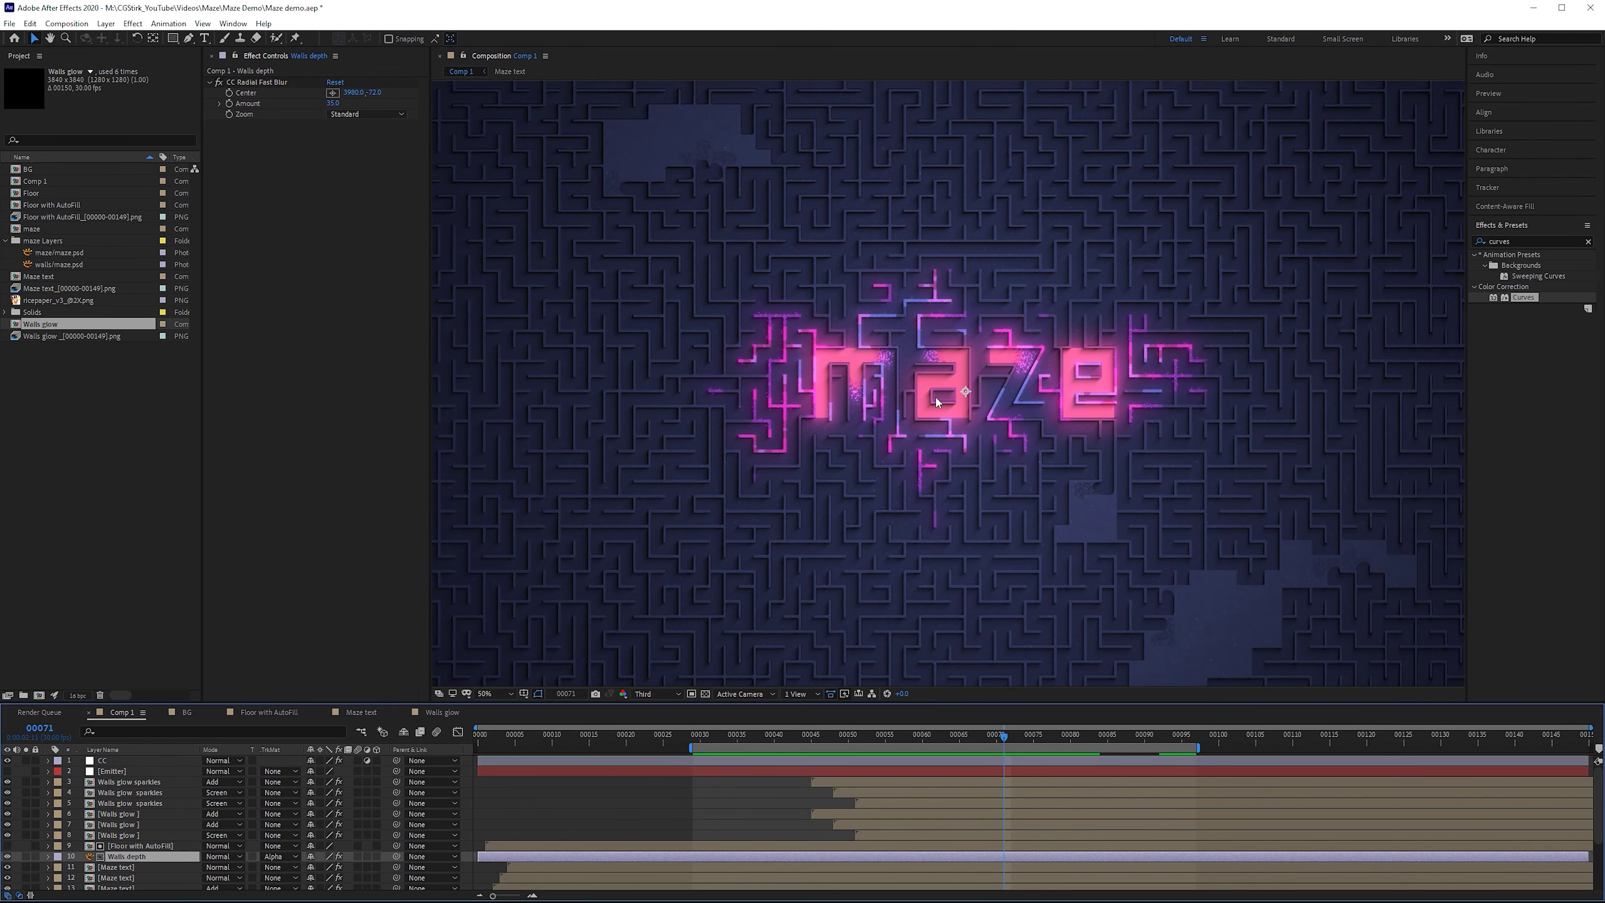
pyautogui.scroll(2, 935, 395)
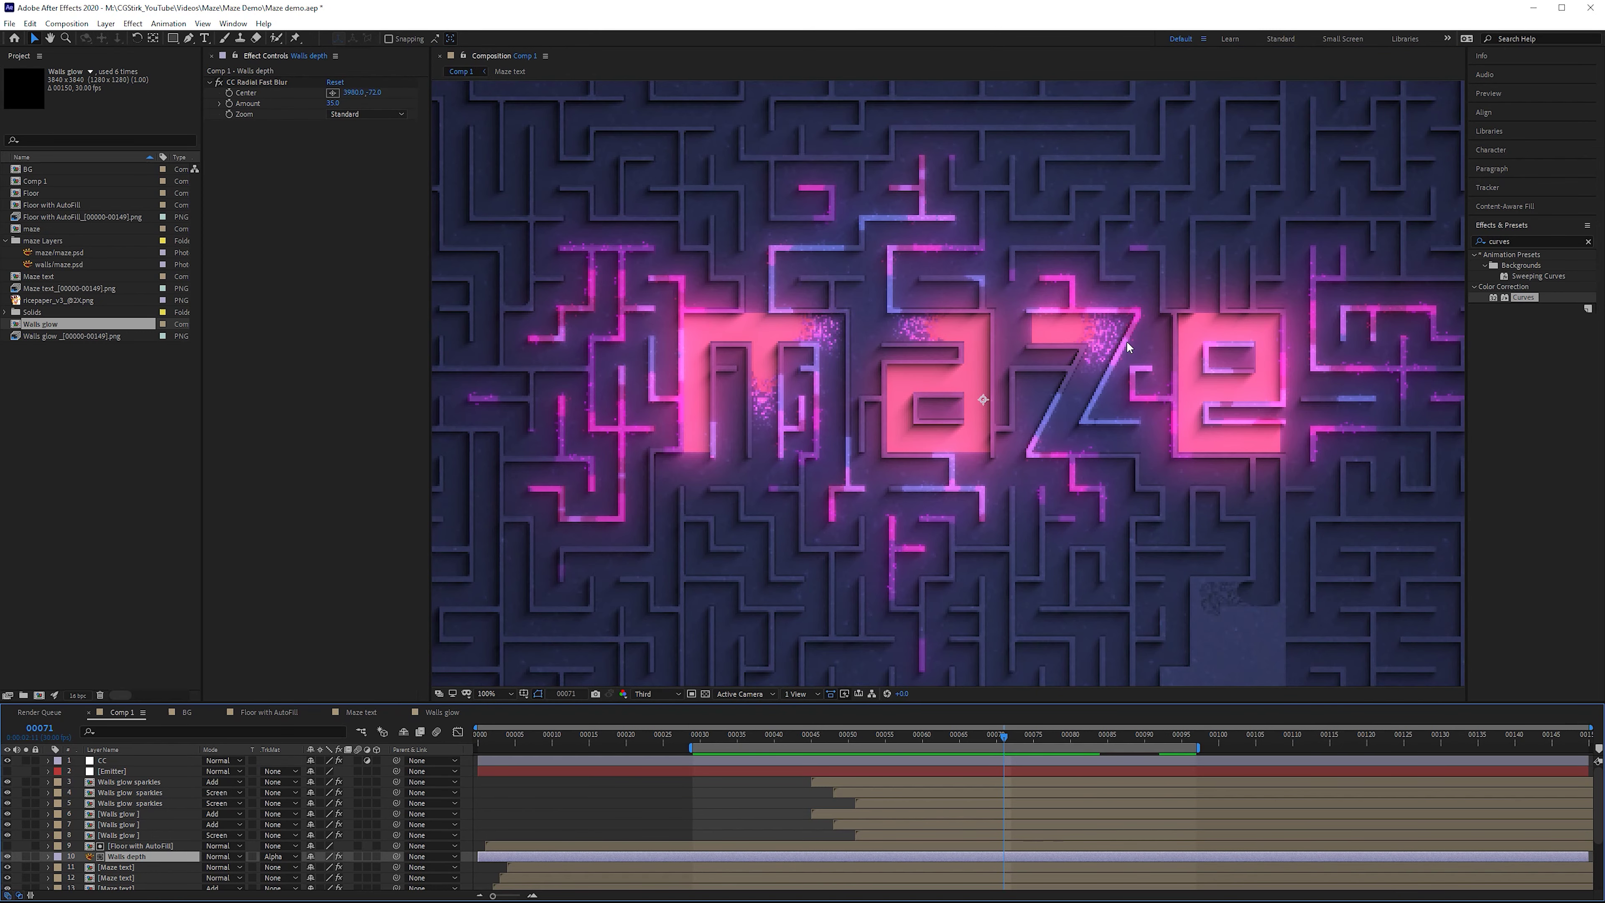
pyautogui.press('t')
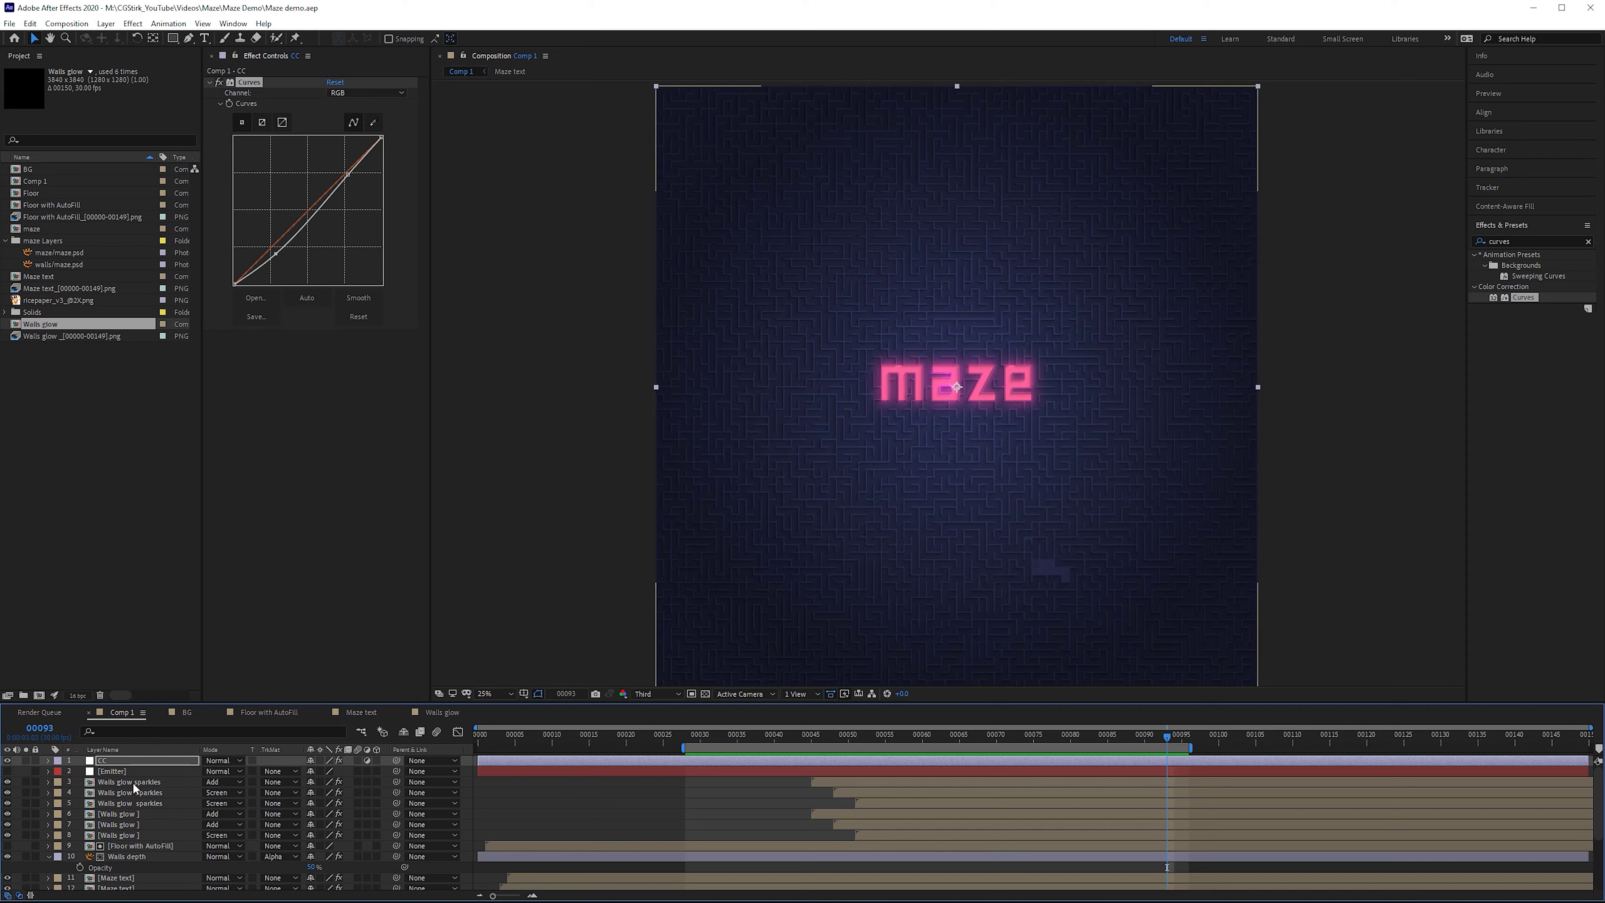
# - Pre-compose all layers into a composition named Maze and make it a 3D layer
pyautogui.hotkey('ctrl', 'a')
pyautogui.hotkey('ctrl', 'shift', 'c')
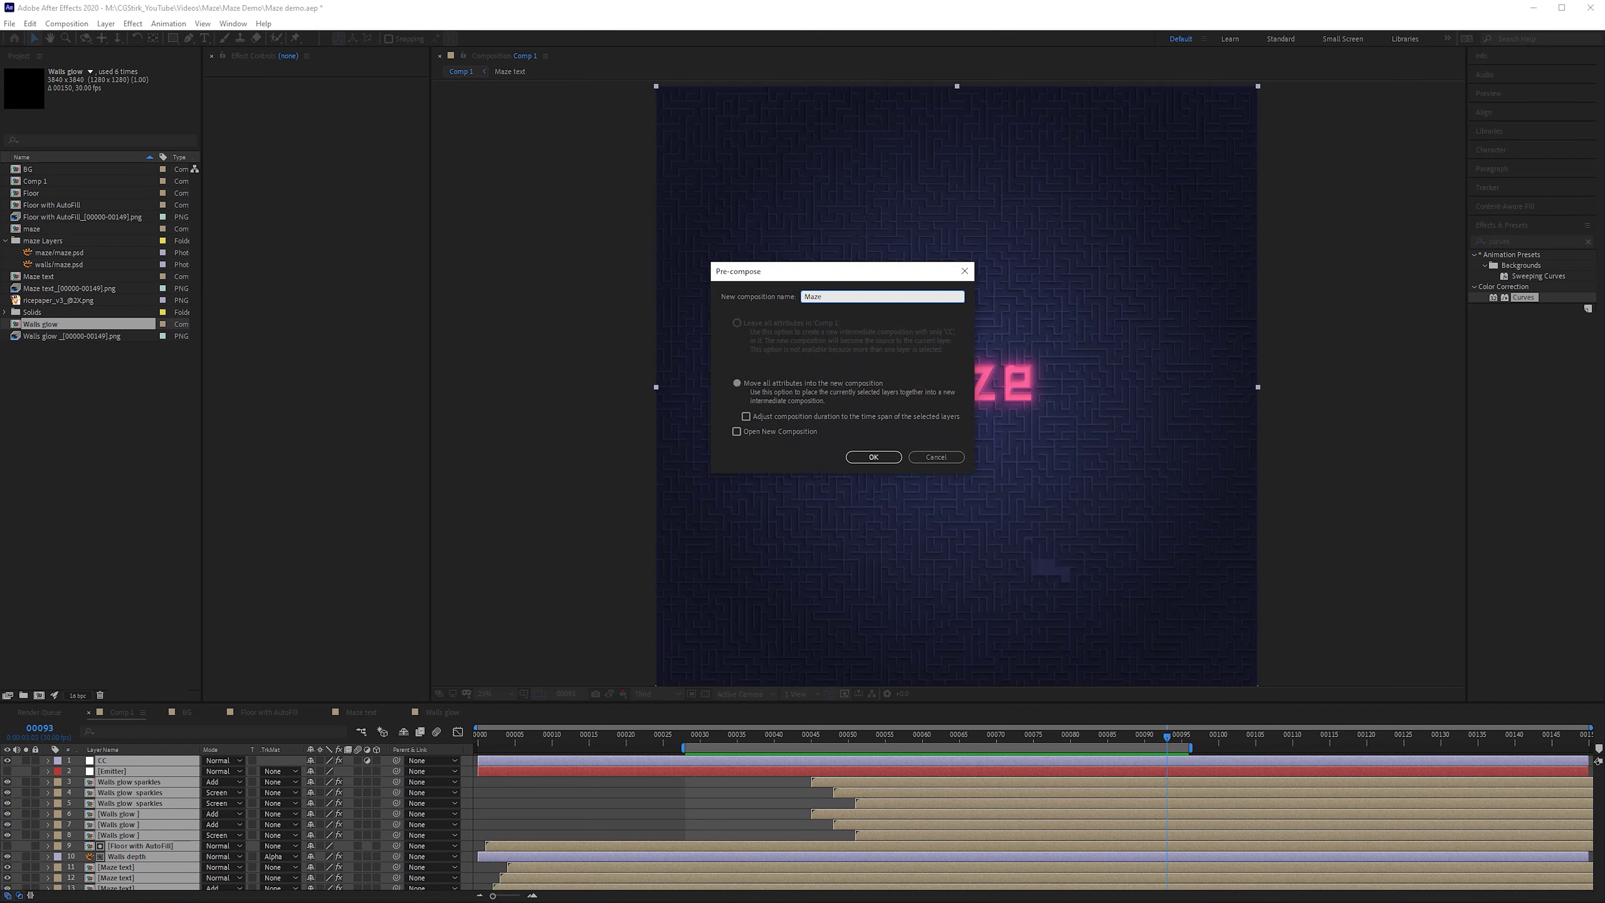
pyautogui.press('Return')
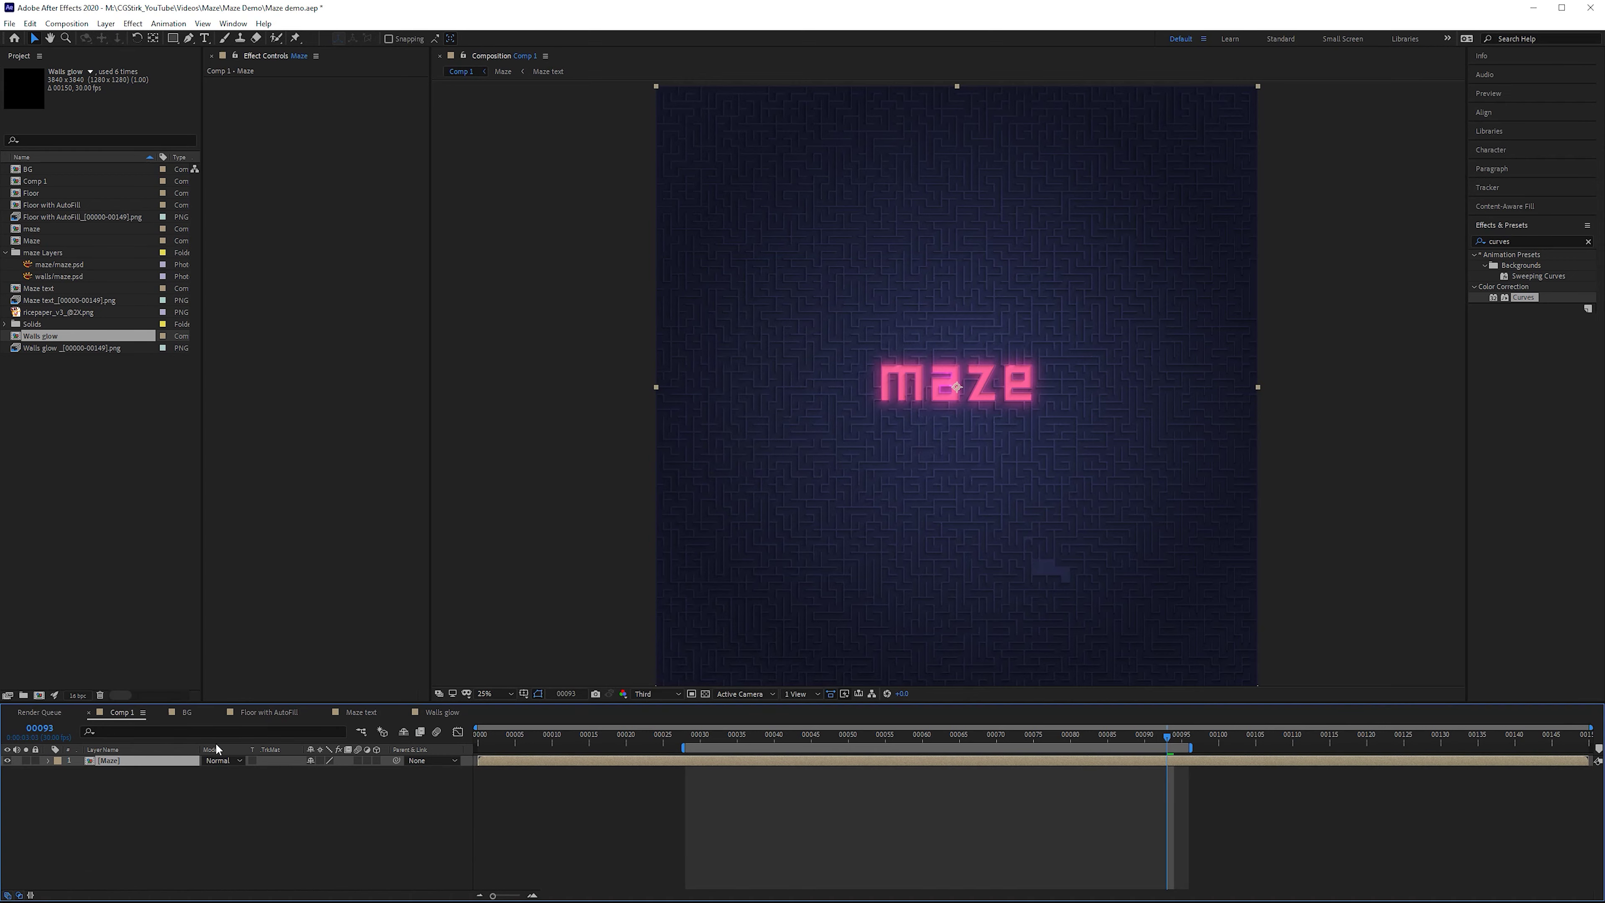
pyautogui.click(191, 816)
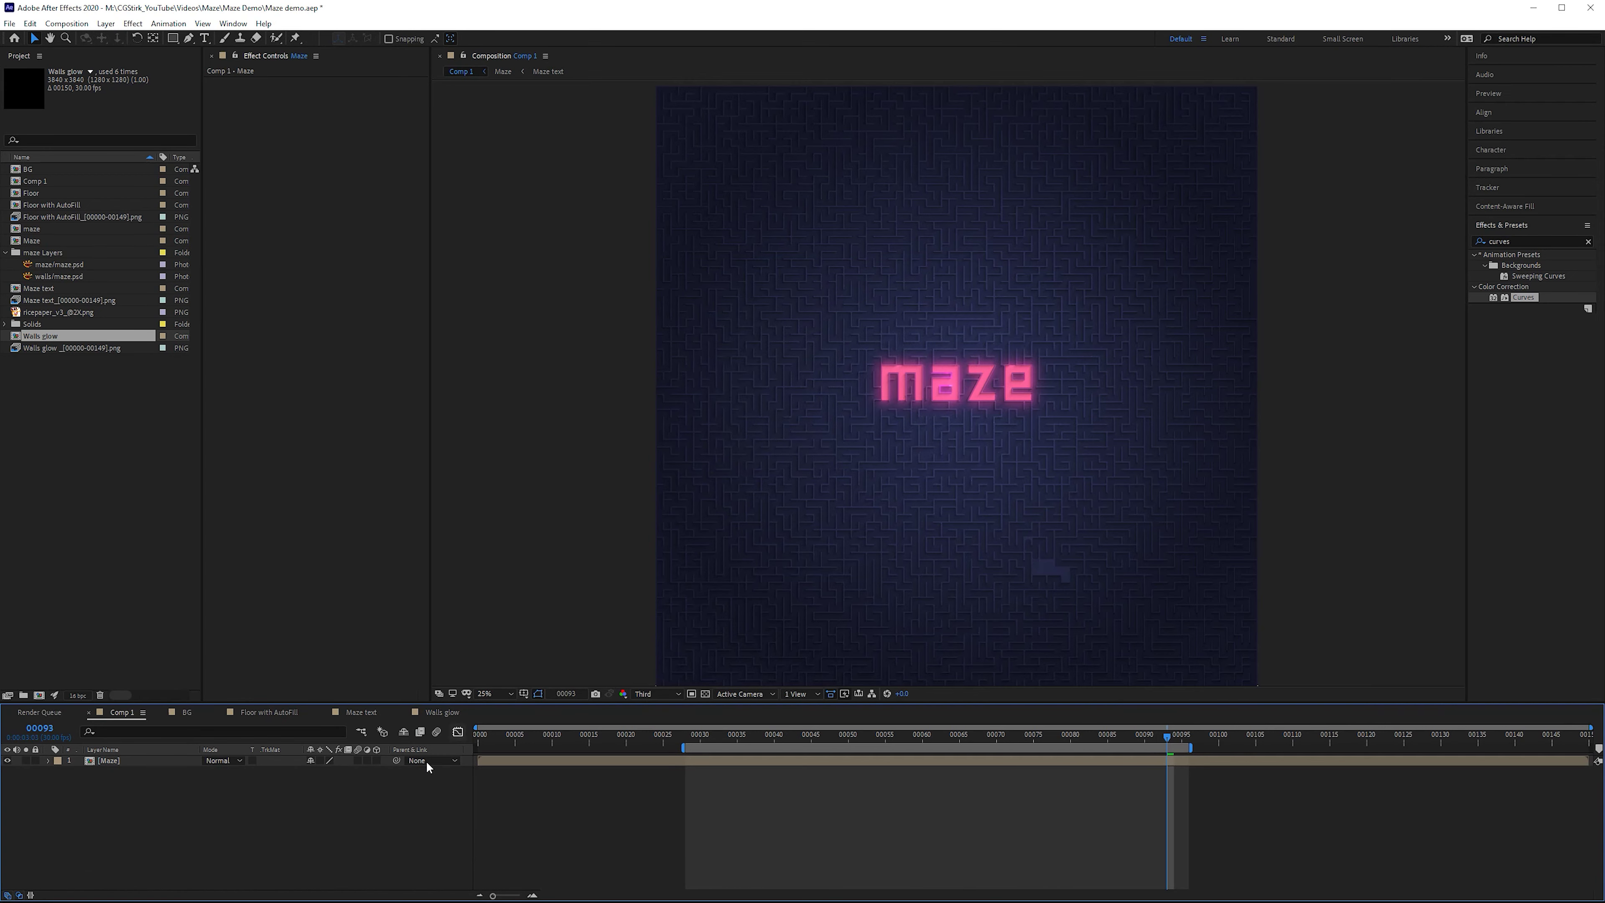
pyautogui.click(378, 760)
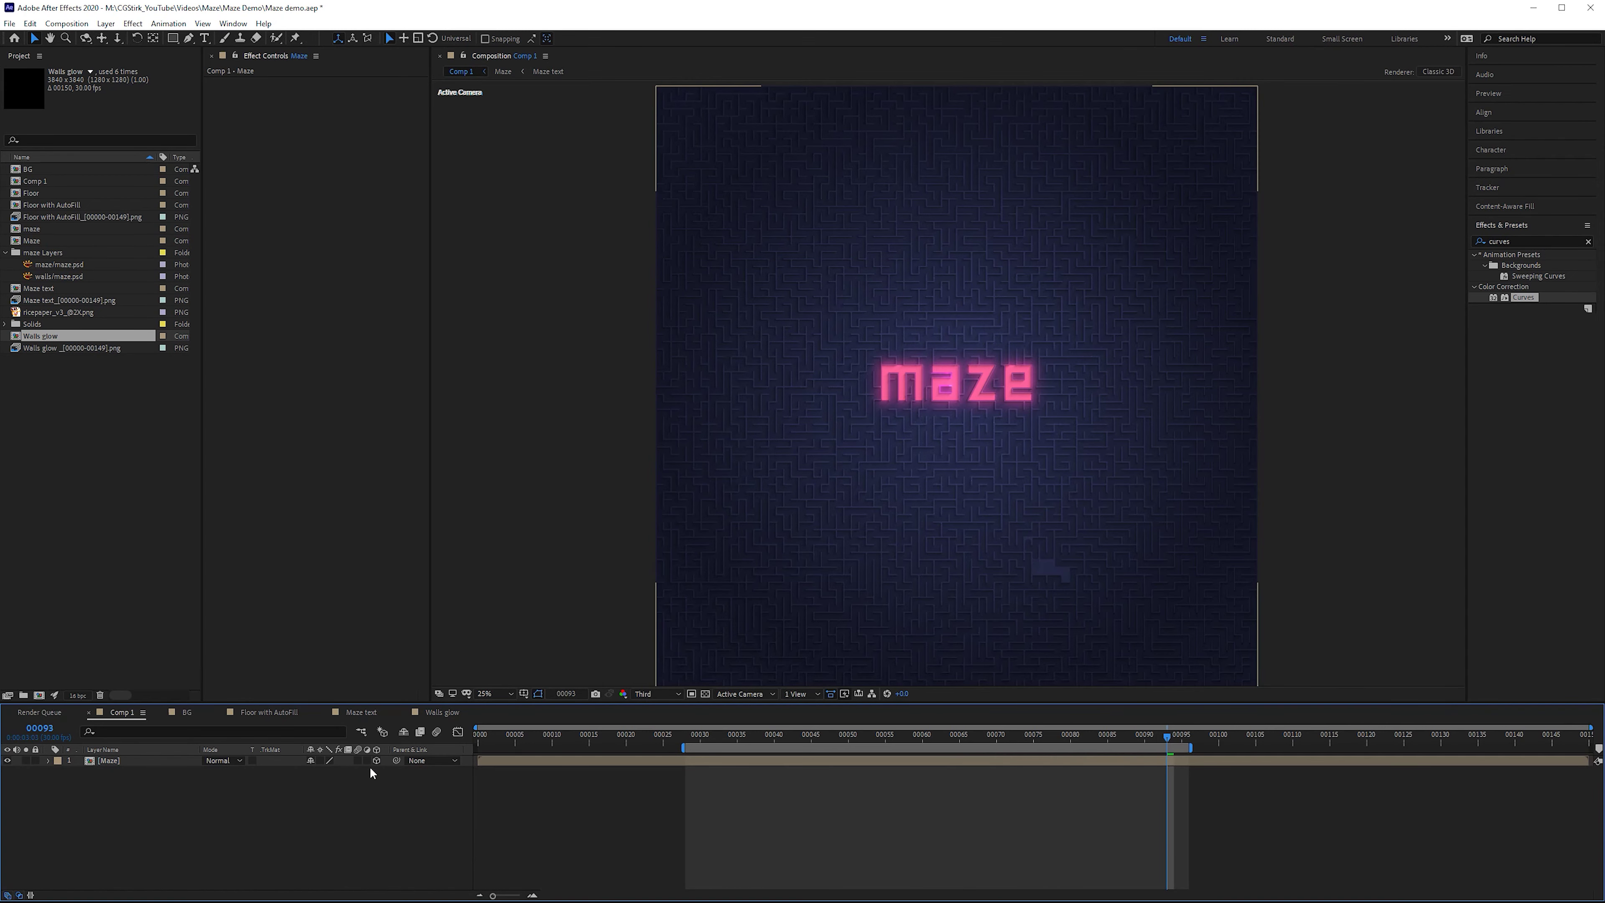
# - Rename the composition Main and set its height to 2160 px
pyautogui.hotkey('ctrl', 'k')
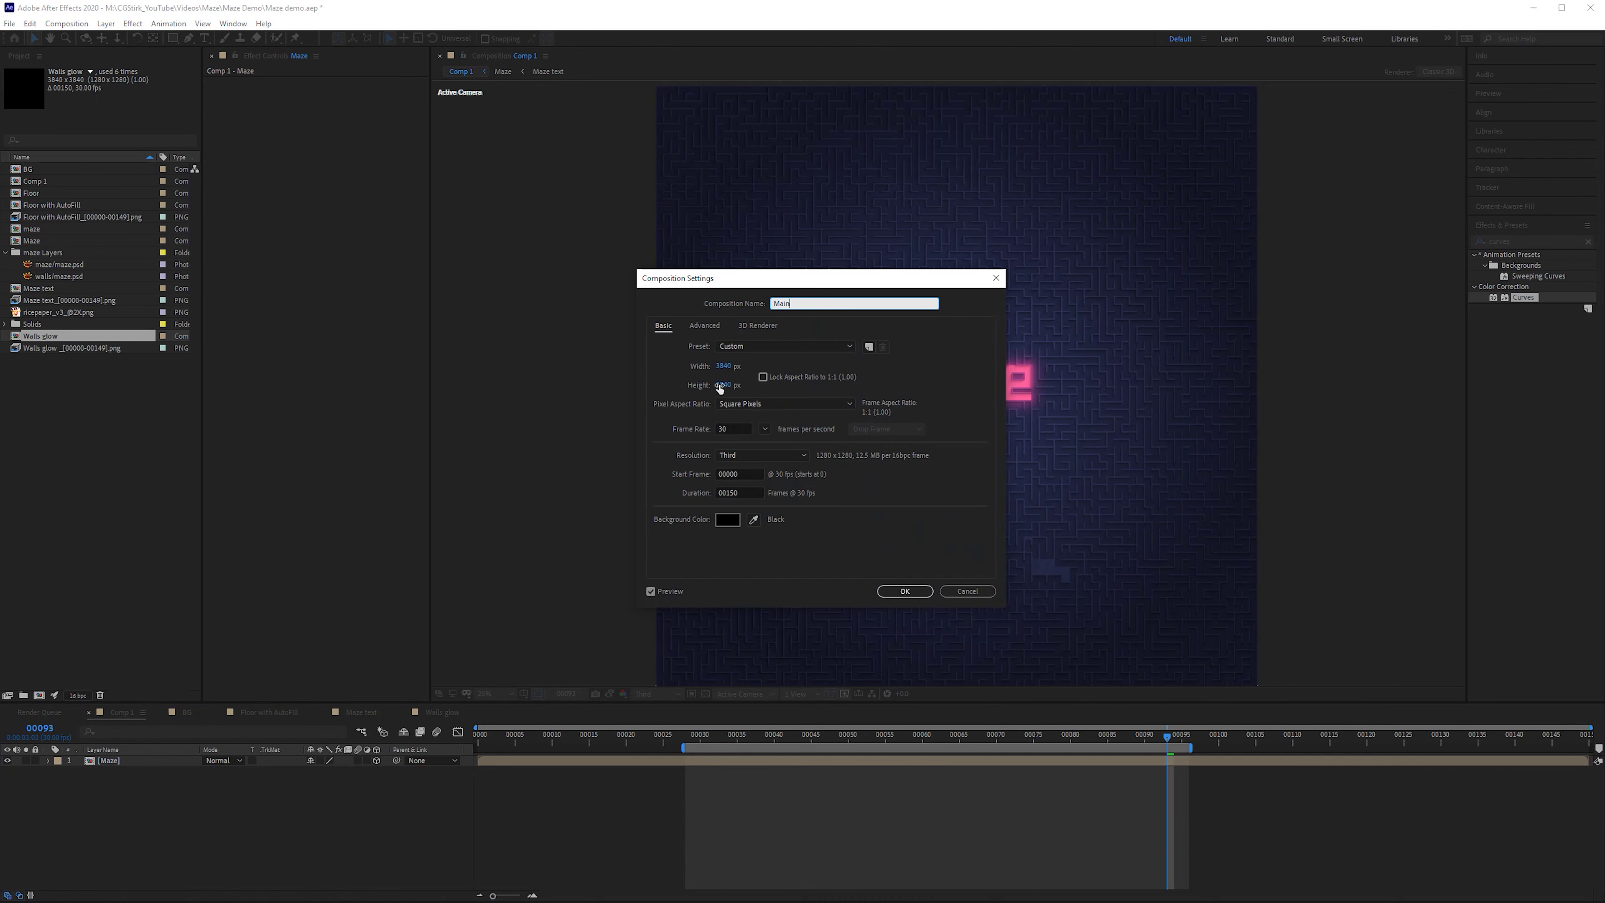
pyautogui.click(720, 385)
pyautogui.write('2160')
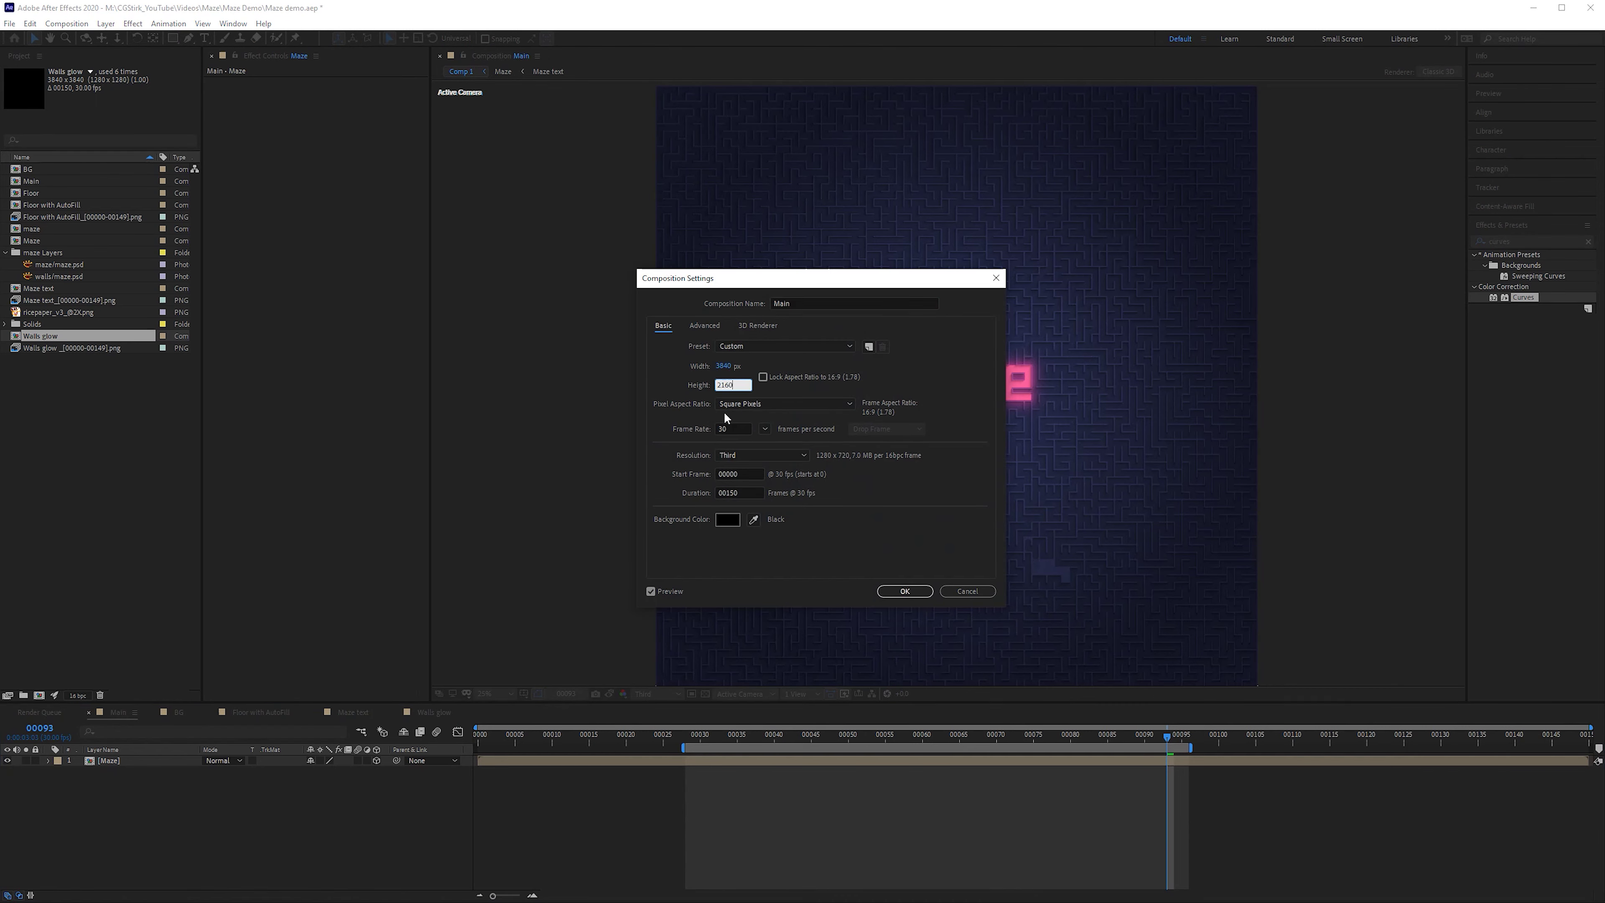
pyautogui.press('Return')
# - Add a one-node camera with its default settings to the Main composition
pyautogui.rightClick(398, 801)
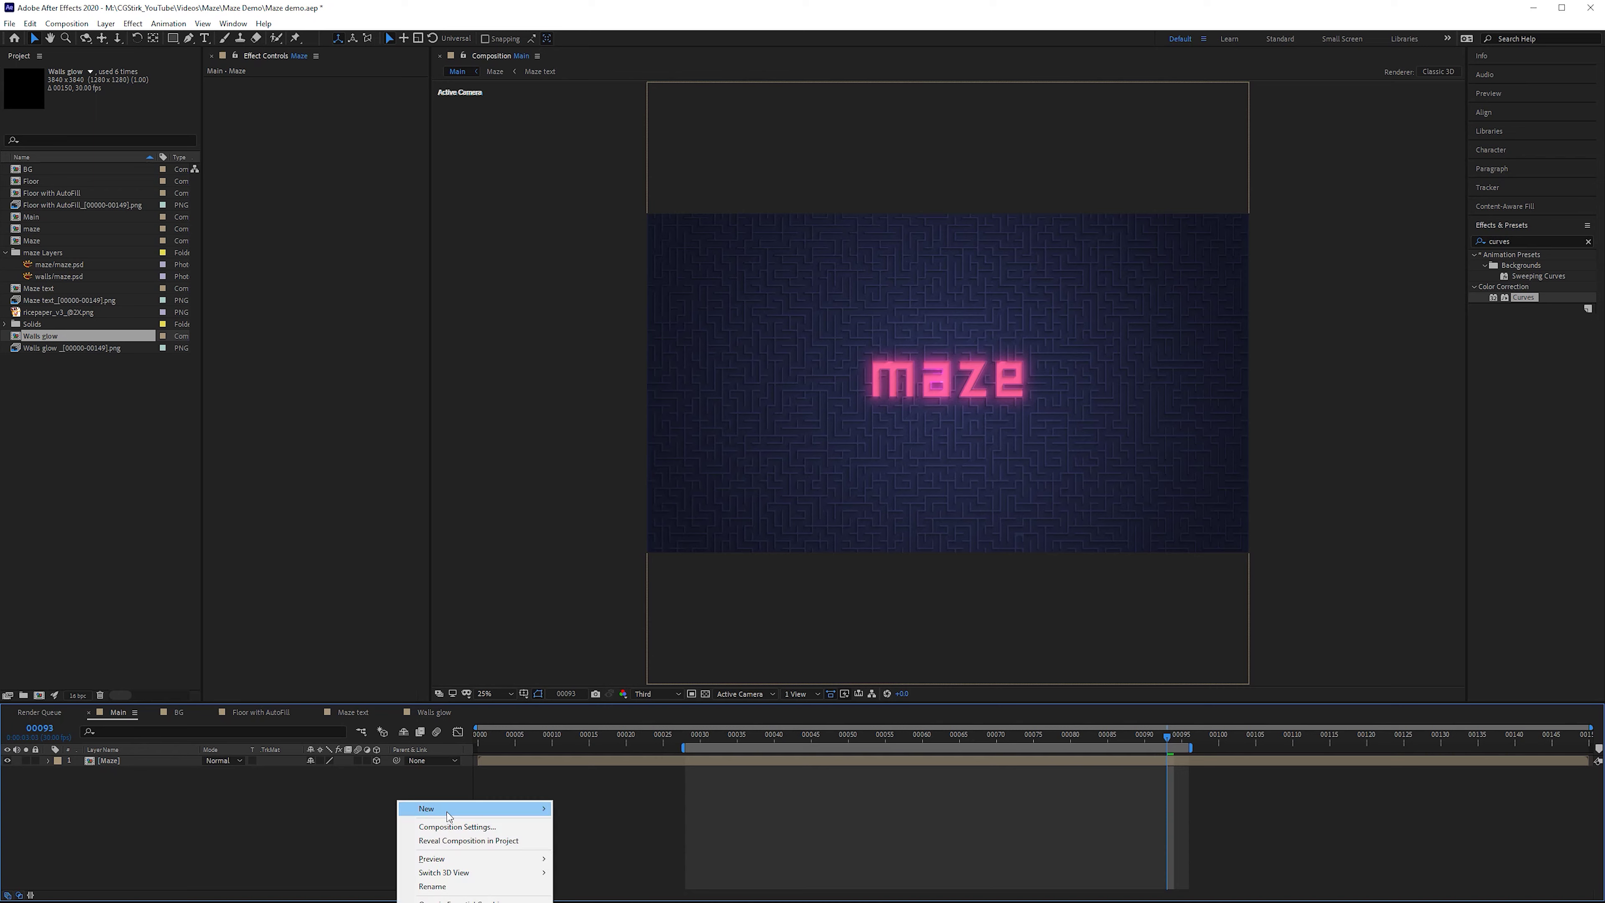
pyautogui.moveTo(506, 809)
pyautogui.click(643, 874)
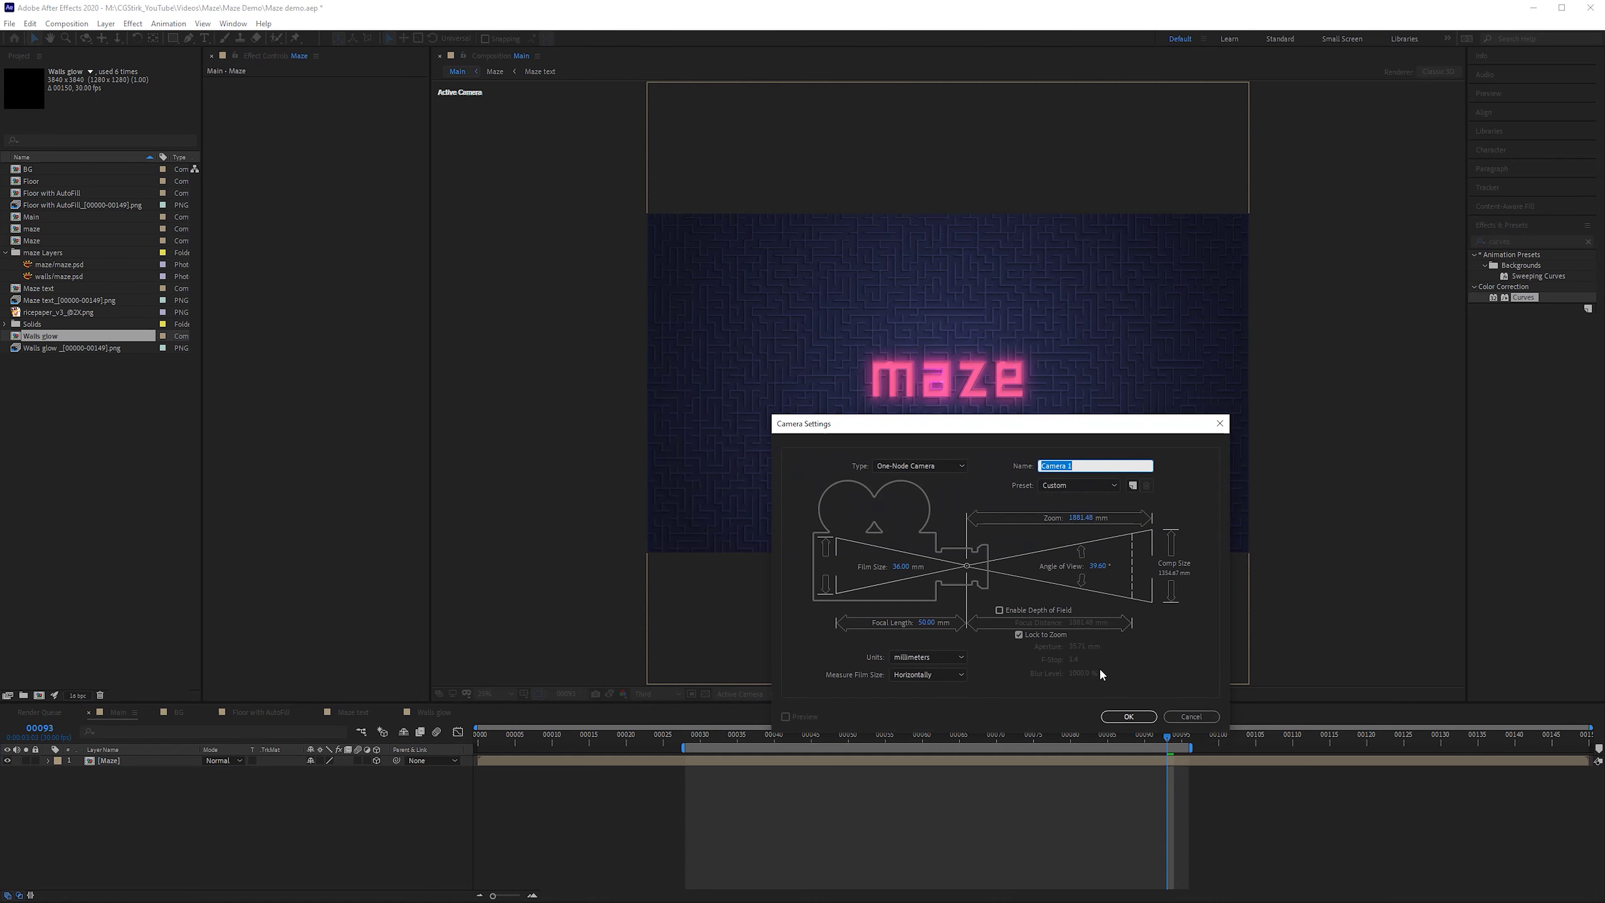
pyautogui.click(1128, 717)
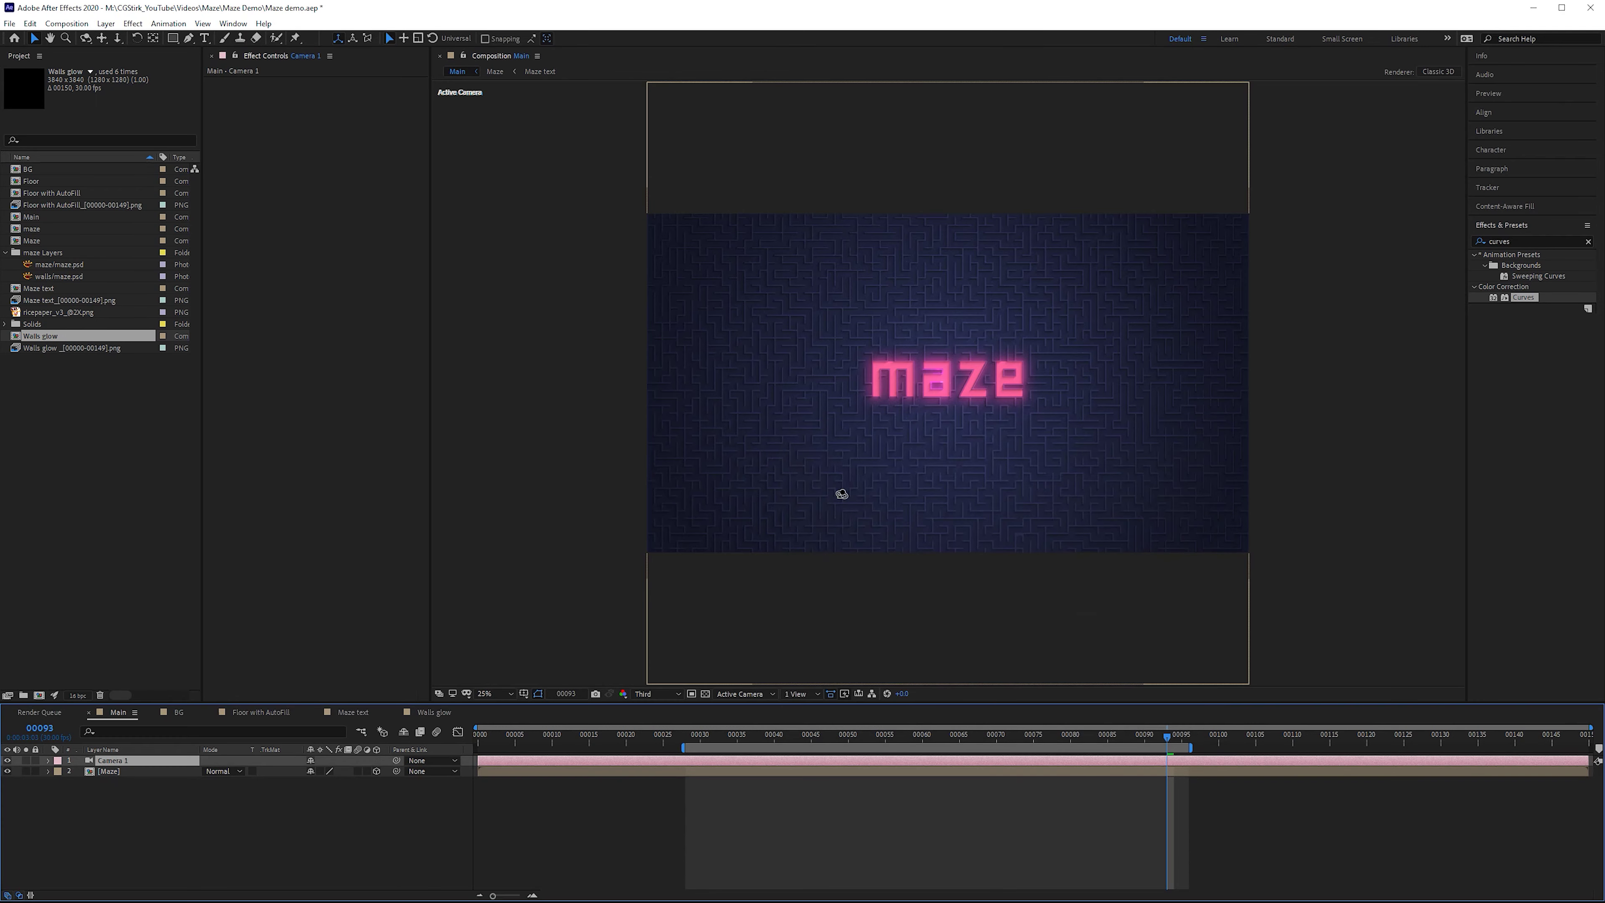
# - Lay the Maze layer flat as a floor by setting its X orientation to 270°
pyautogui.click(164, 770)
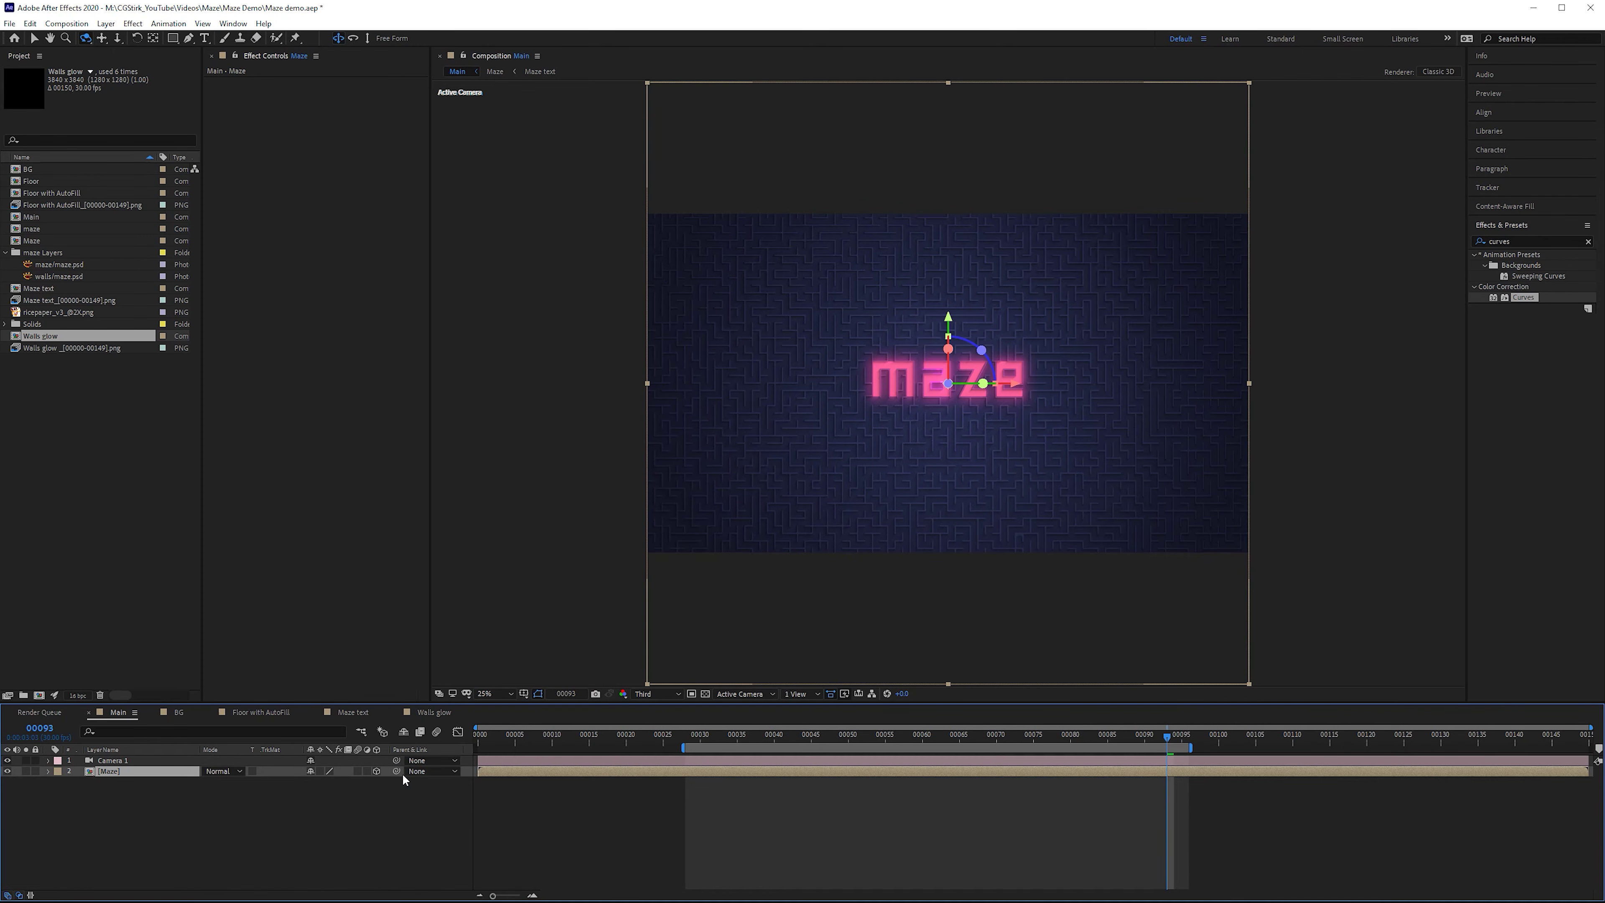
pyautogui.press('p')
pyautogui.hotkey('shift', 'r')
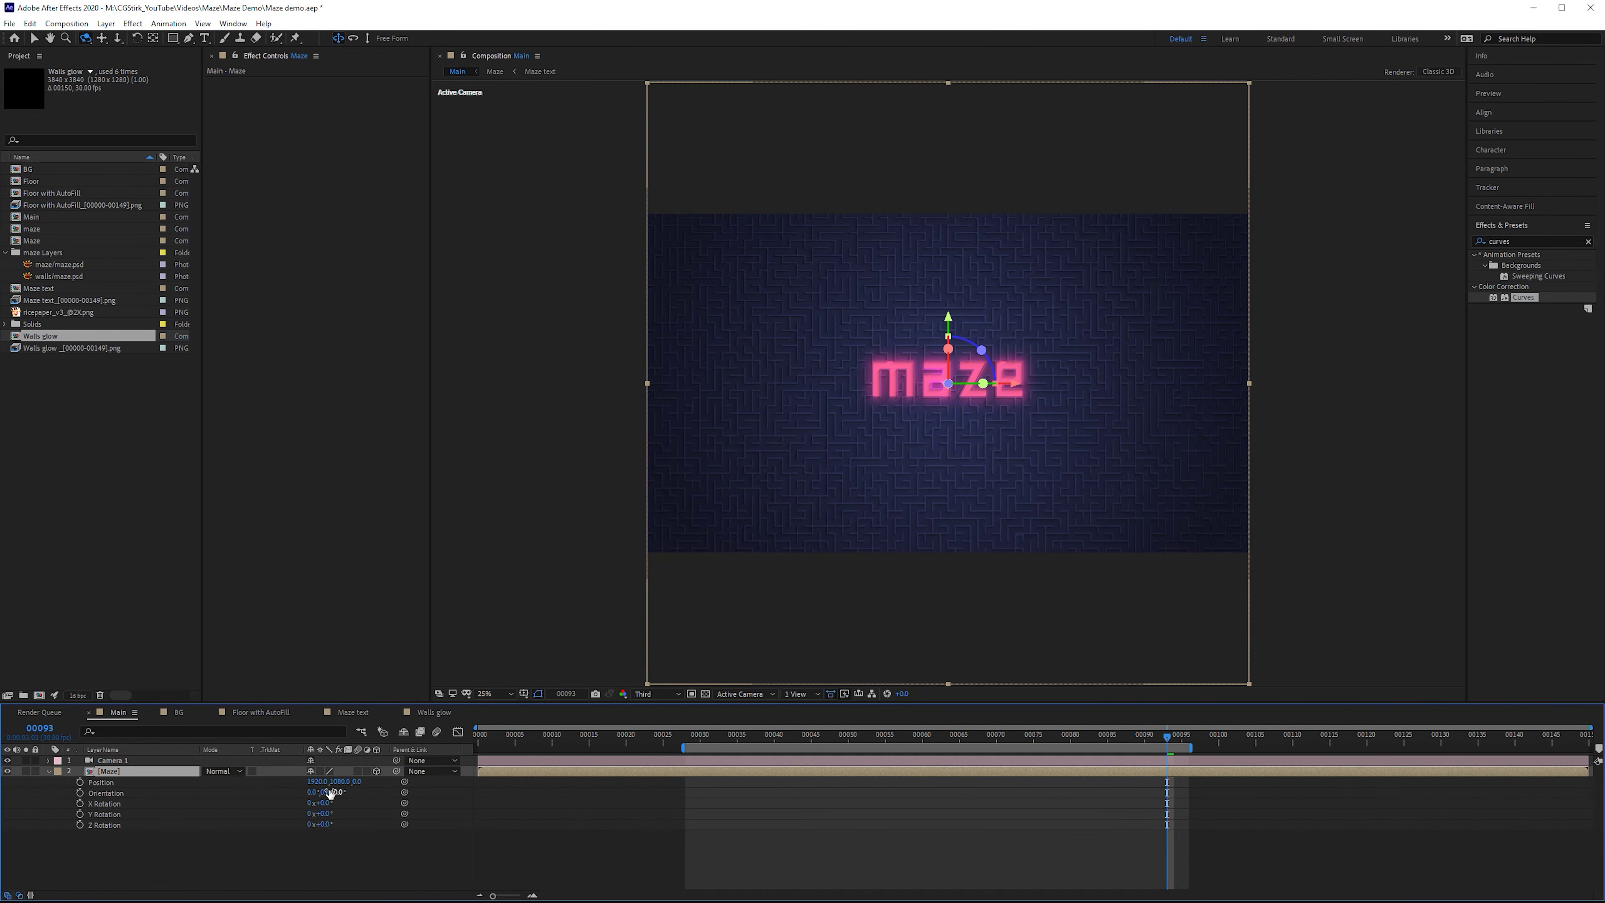
pyautogui.moveTo(330, 792); pyautogui.dragTo(316, 797)
pyautogui.press('Return')
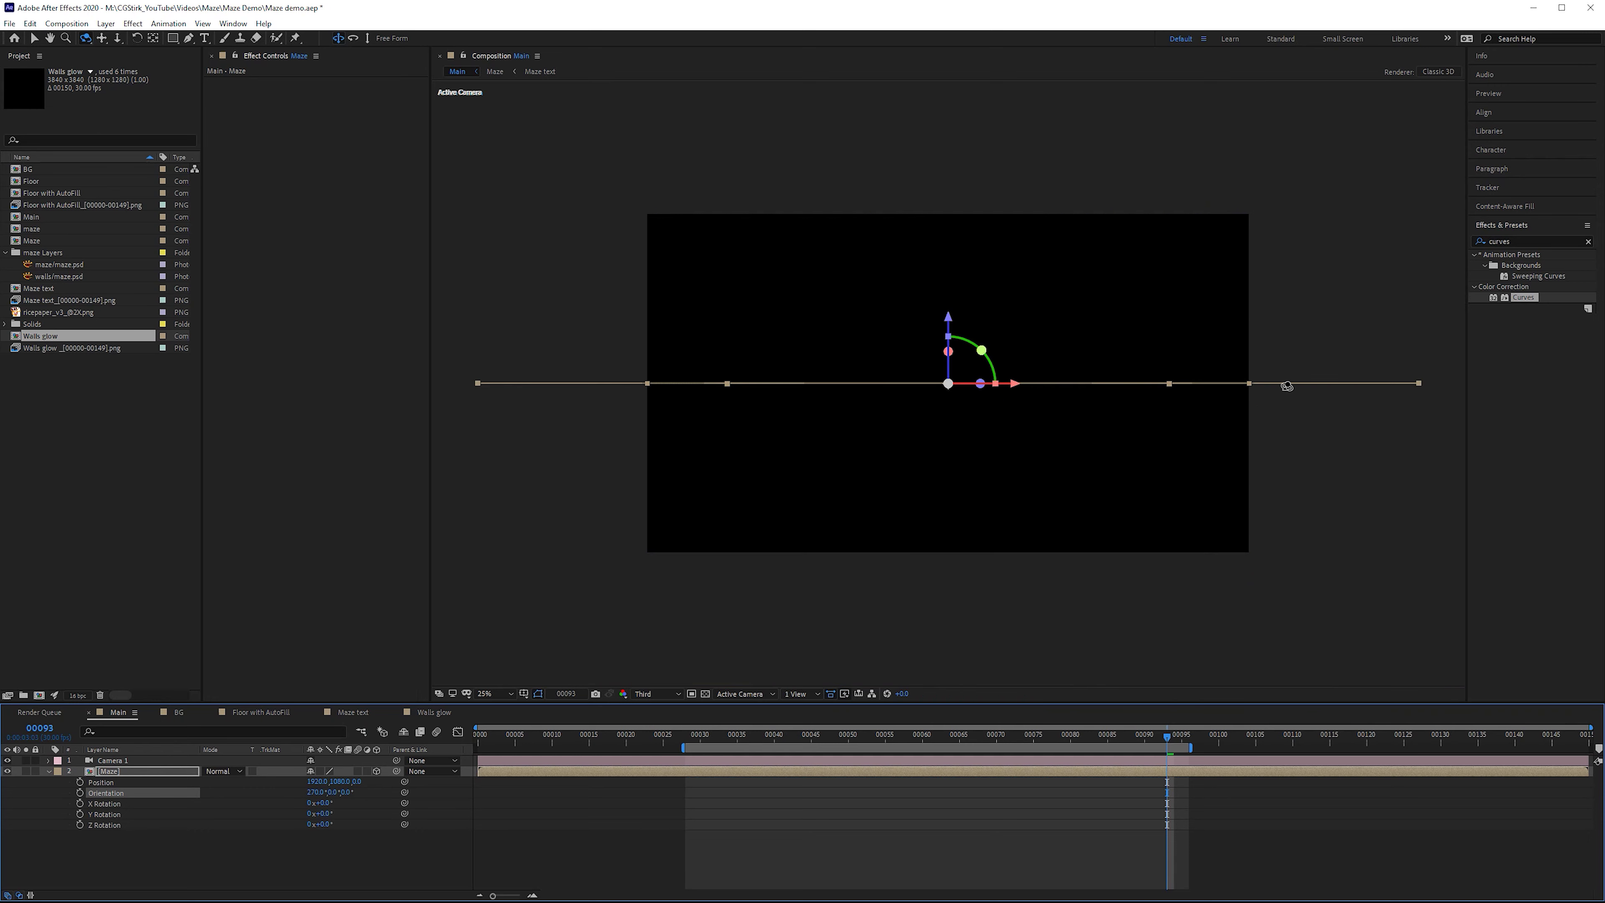
# - At frame 0, orbit and move the camera to an angled opening view low over the maze floor
pyautogui.moveTo(886, 384); pyautogui.dragTo(926, 381)
pyautogui.press('Home')
pyautogui.moveTo(1036, 354); pyautogui.dragTo(1027, 310)
# - Add keyframes for Camera 1's position, orientation and X, Y and Z rotation at frame 0
pyautogui.click(134, 761)
pyautogui.press('p')
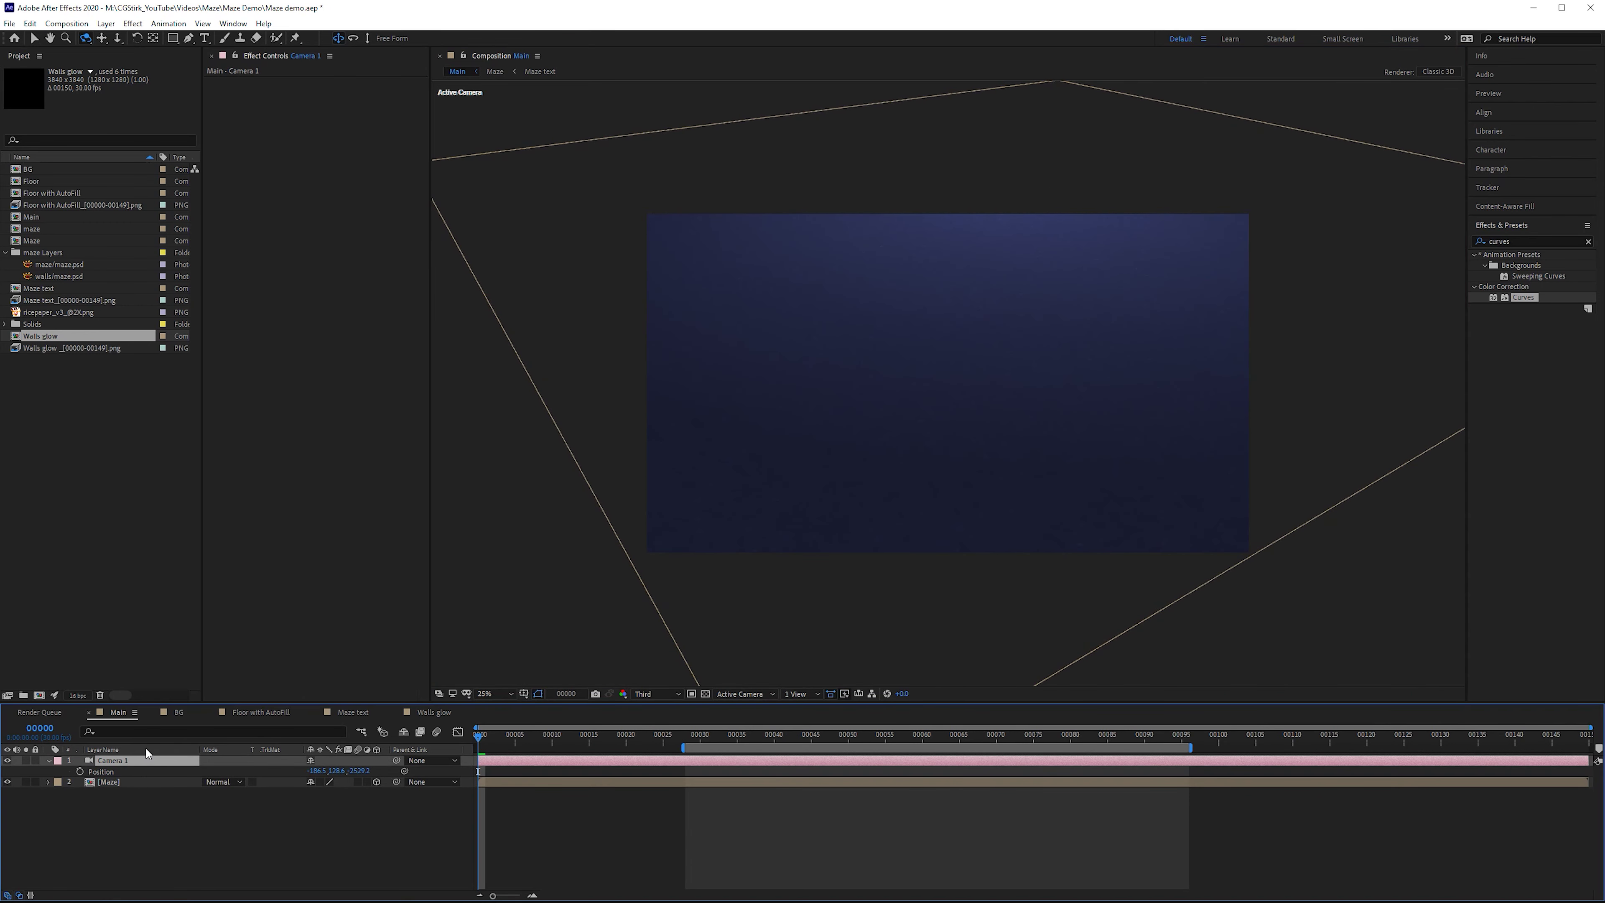
pyautogui.hotkey('shift', 'r')
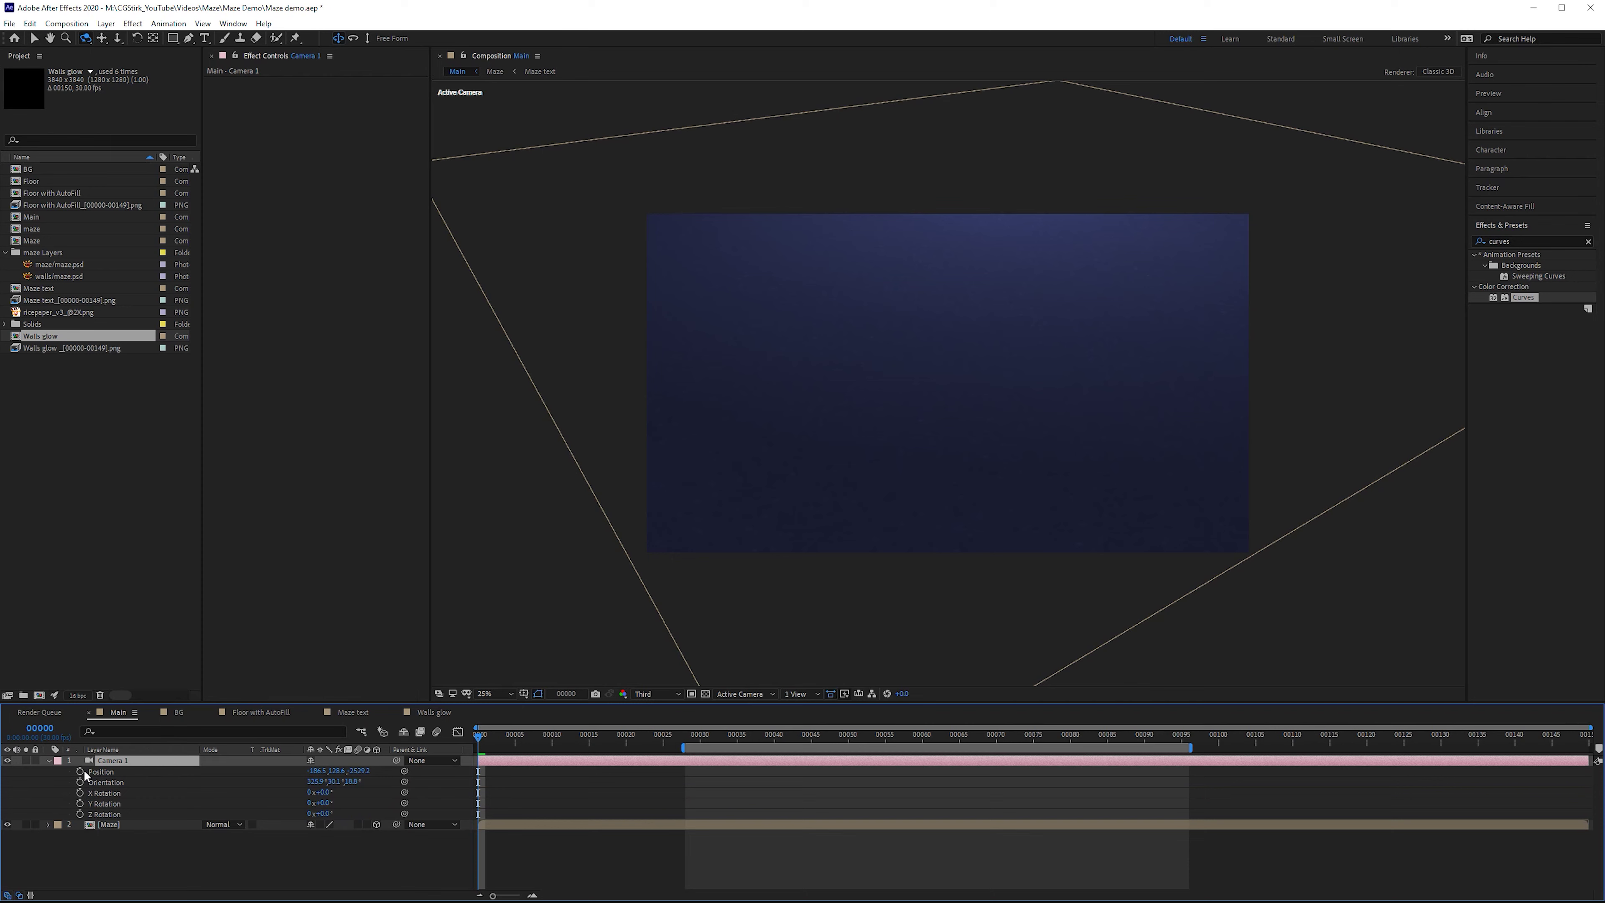
pyautogui.moveTo(84, 775); pyautogui.dragTo(77, 814)
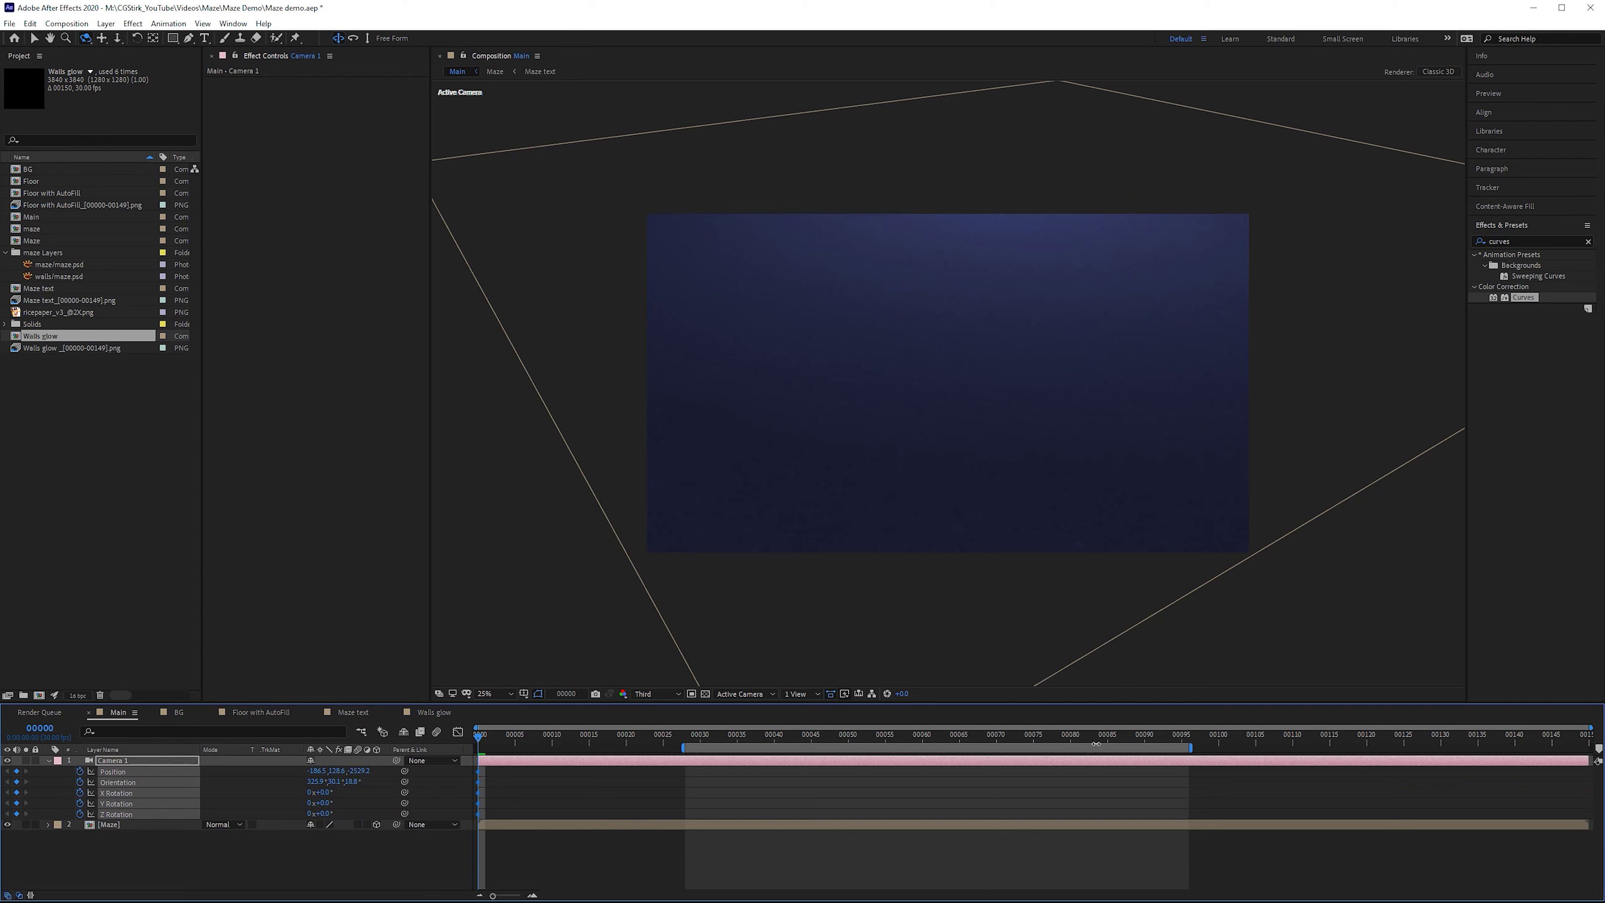
# - At frame 90, keyframe the camera facing straight down on the glowing maze text, pulled back to frame the word, and check the move
pyautogui.click(1146, 735)
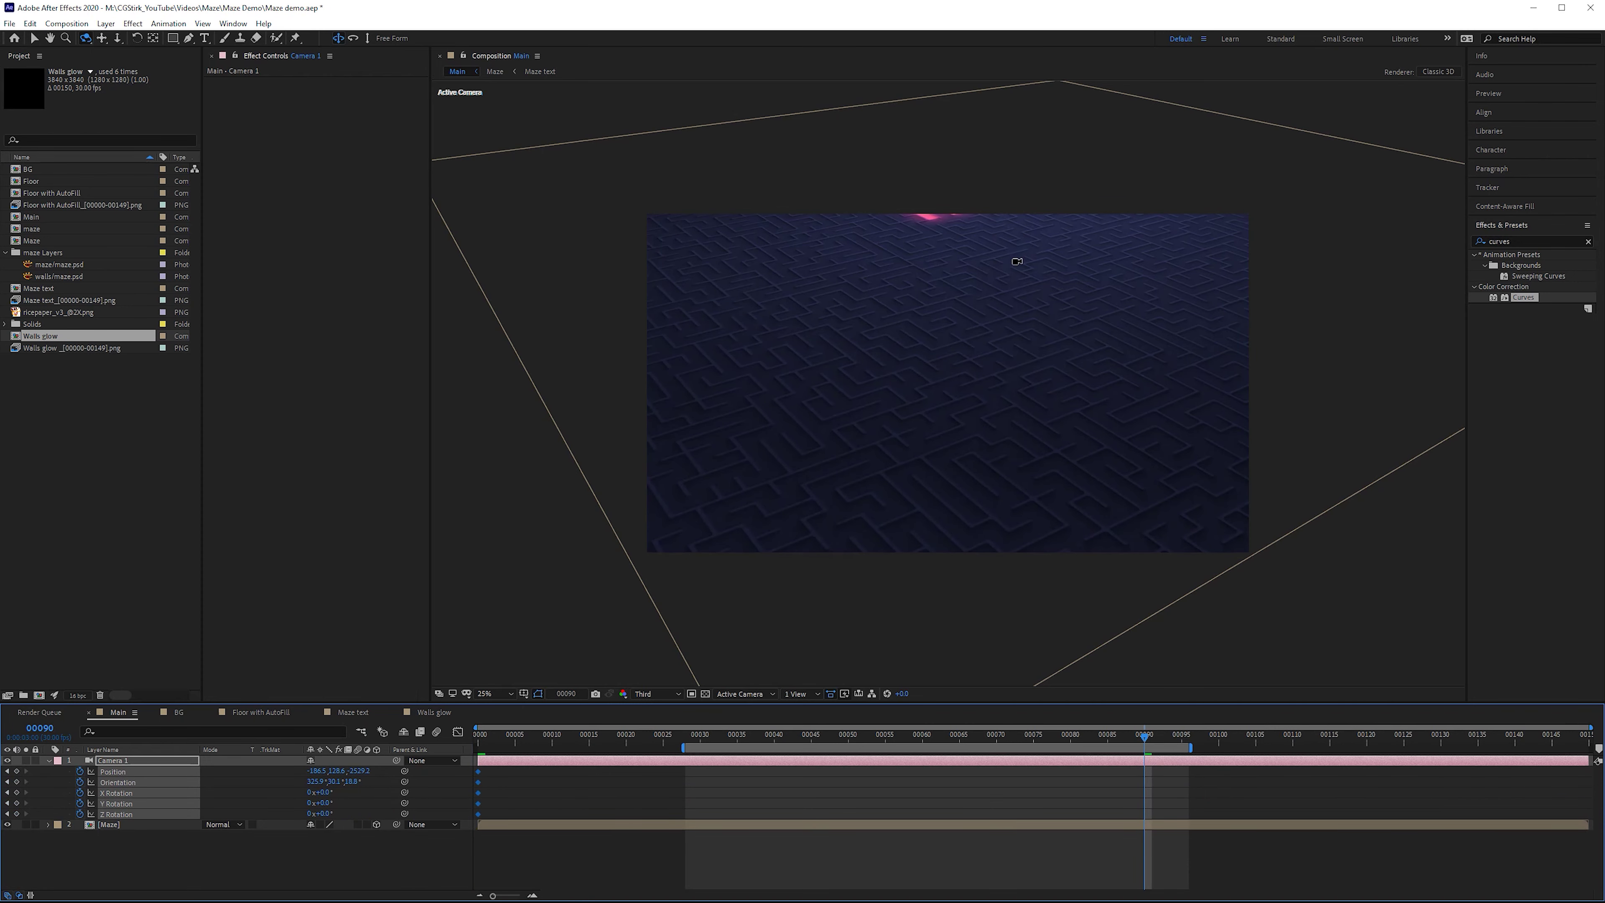
pyautogui.moveTo(1017, 261); pyautogui.dragTo(1018, 393)
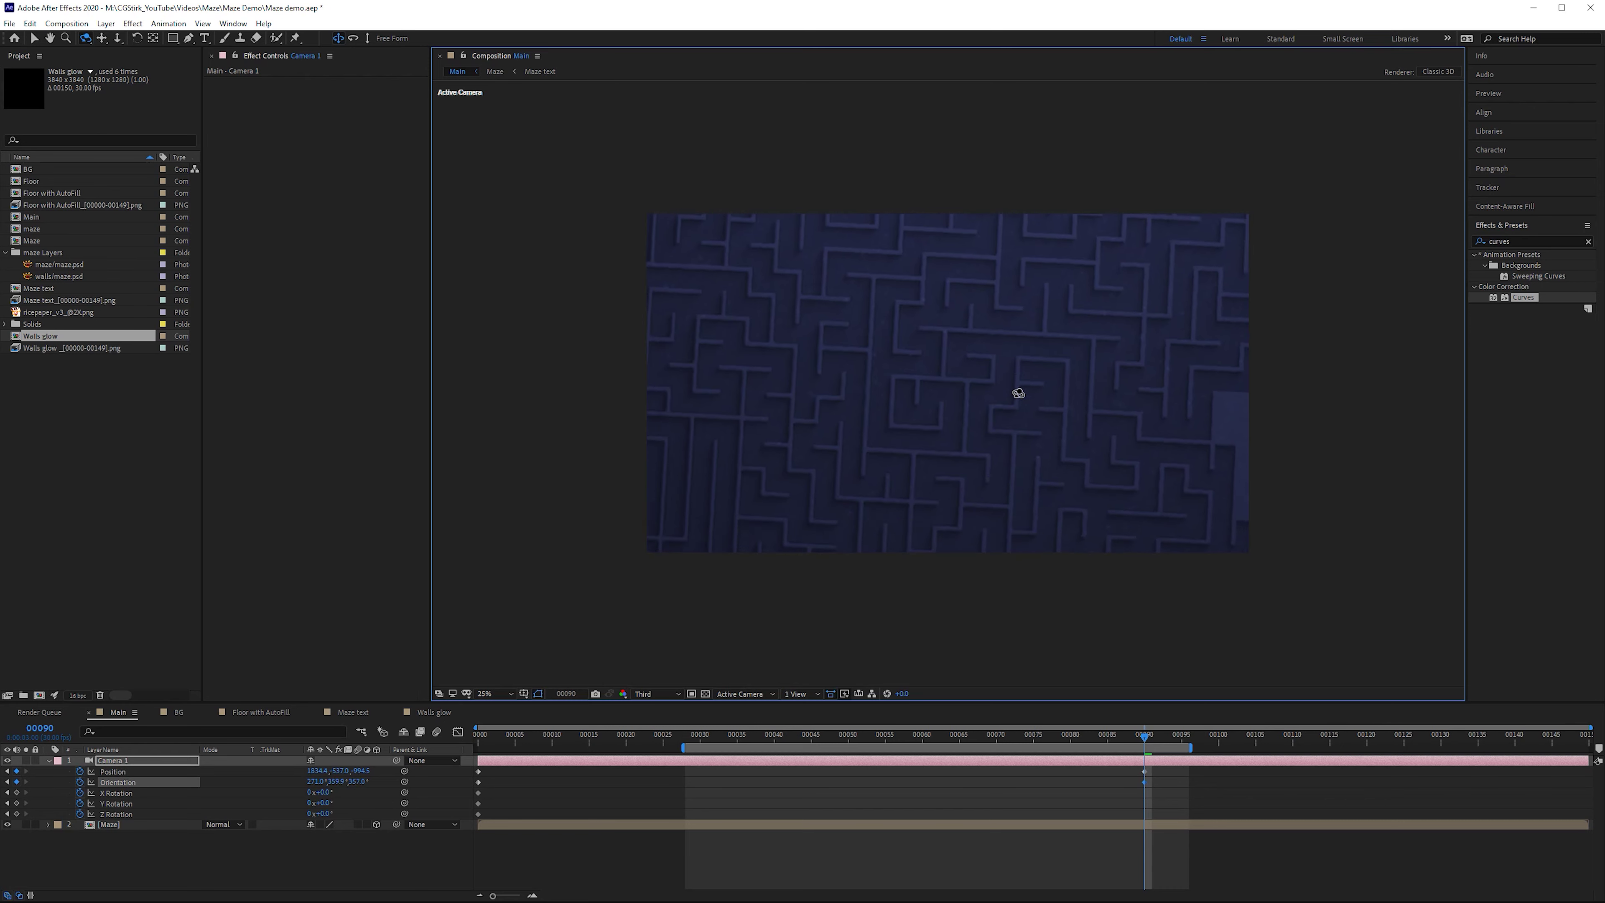
pyautogui.hotkey('ctrl', 'z')
pyautogui.hotkey('ctrl', 'z')
pyautogui.hotkey('ctrl', 'z')
pyautogui.hotkey('ctrl', 'z')
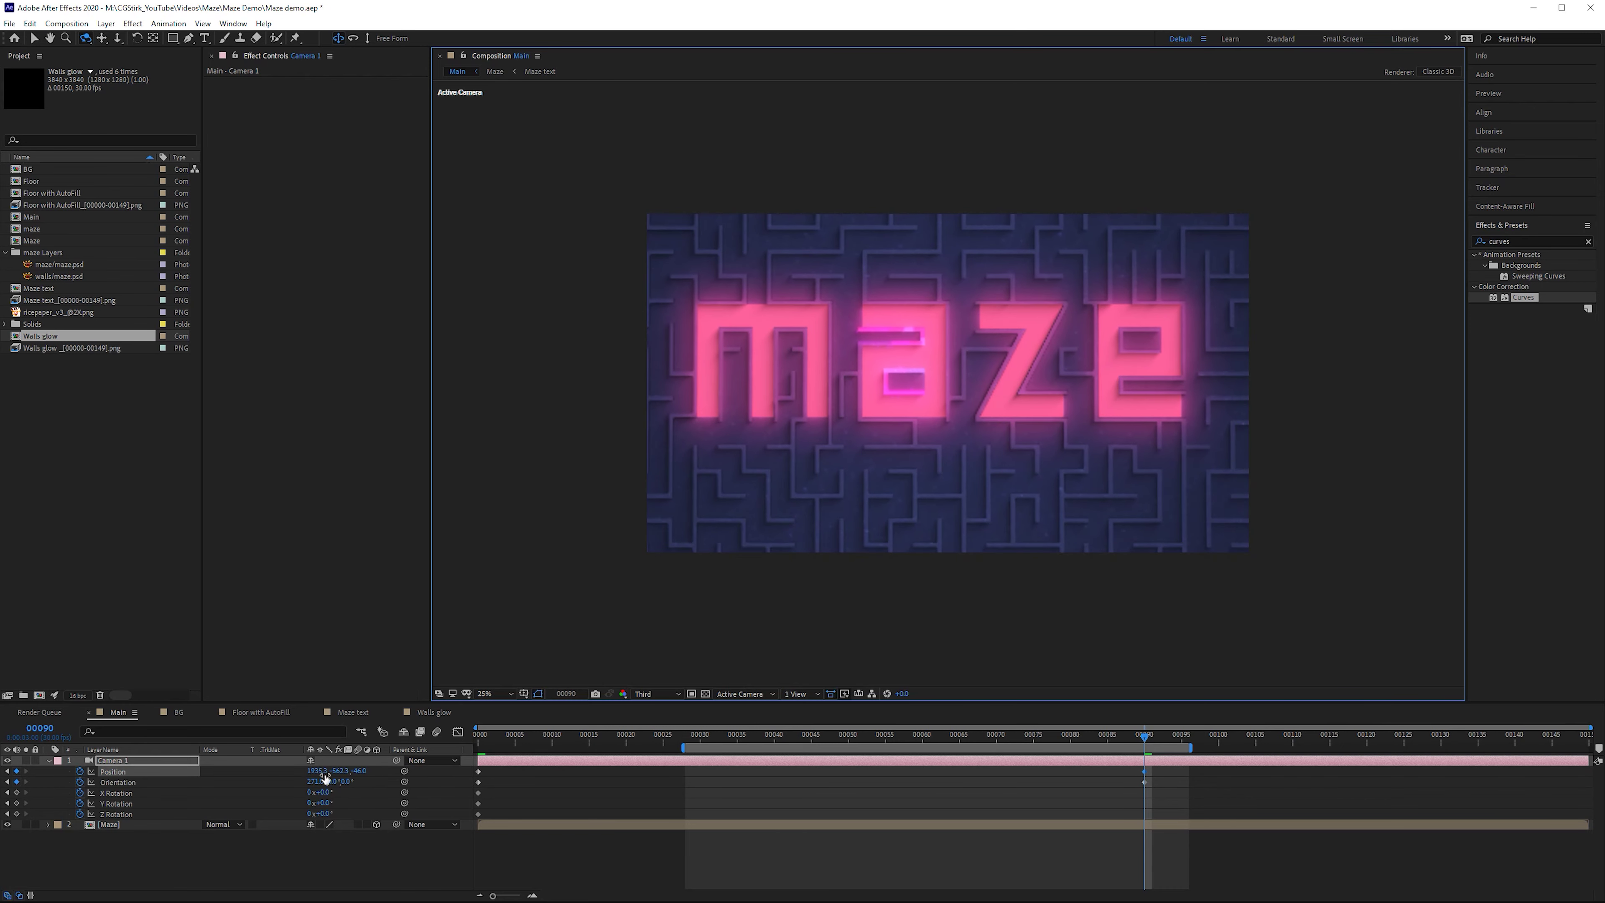
pyautogui.moveTo(324, 772); pyautogui.dragTo(290, 785)
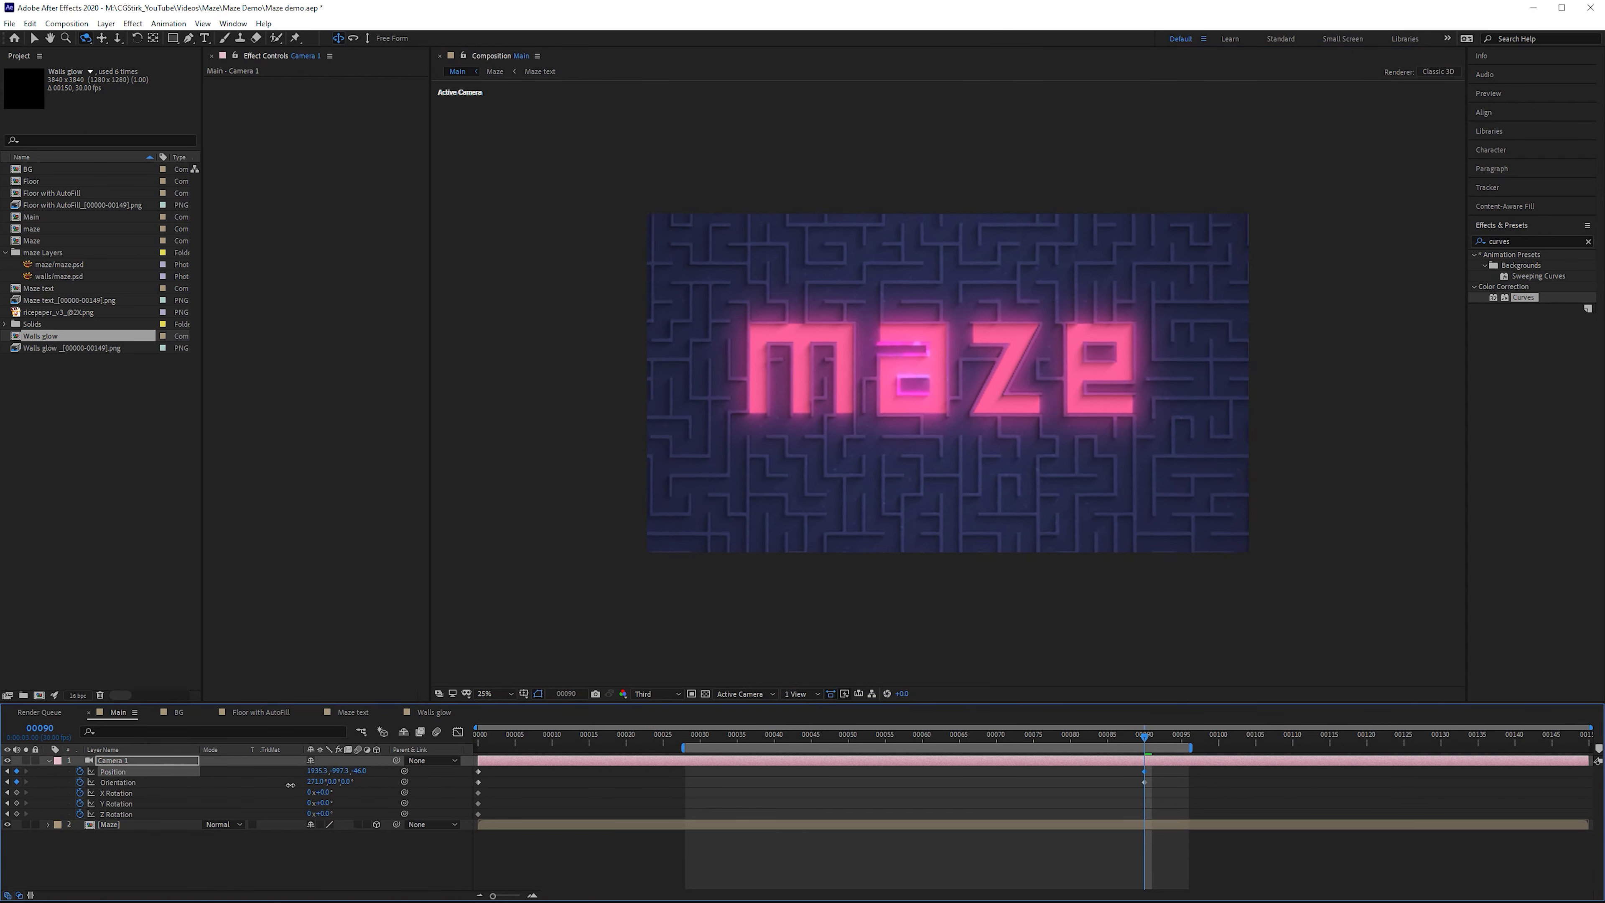
pyautogui.moveTo(1098, 738); pyautogui.dragTo(767, 715)
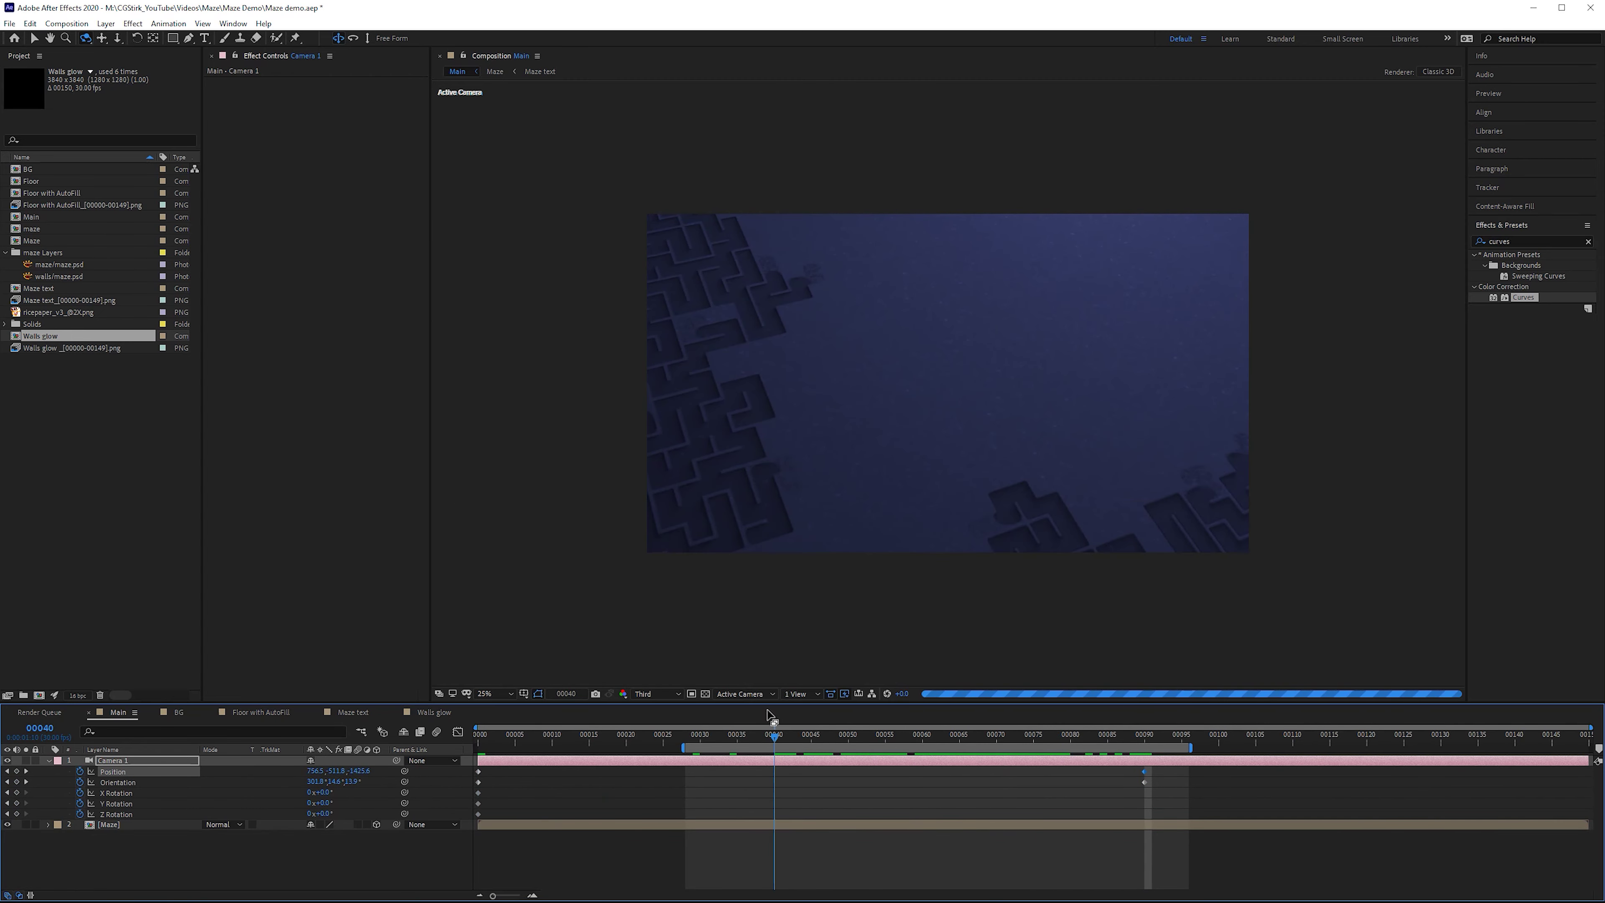
# - Check the available camera orbit tools and the camera type options in Camera 1's settings
pyautogui.click(85, 38)
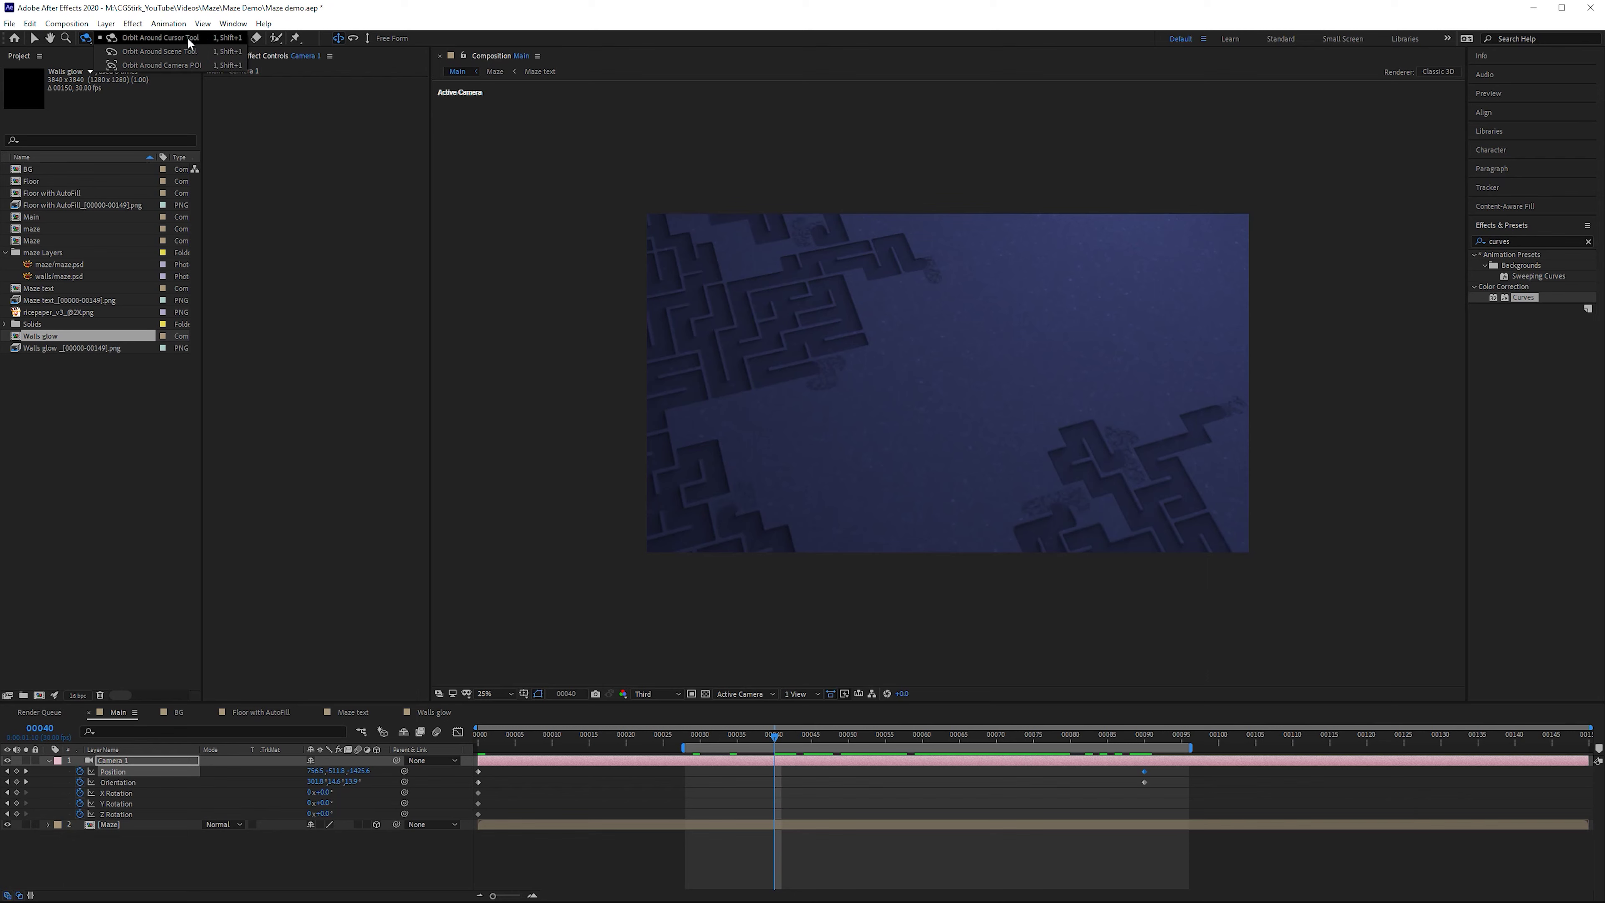
pyautogui.click(184, 64)
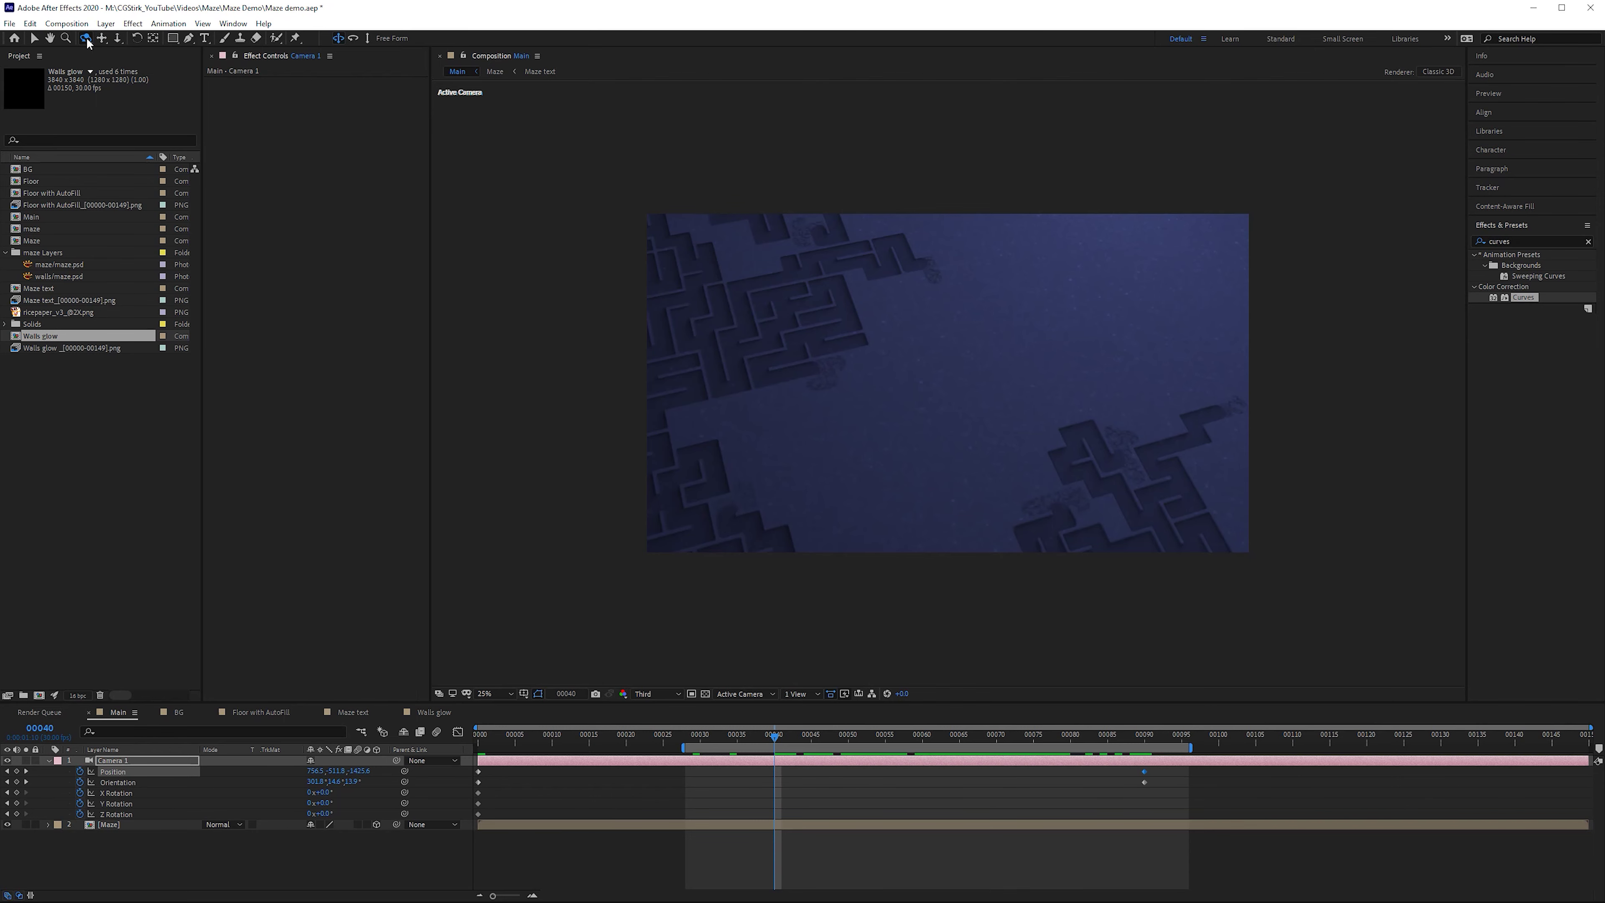
pyautogui.doubleClick(131, 762)
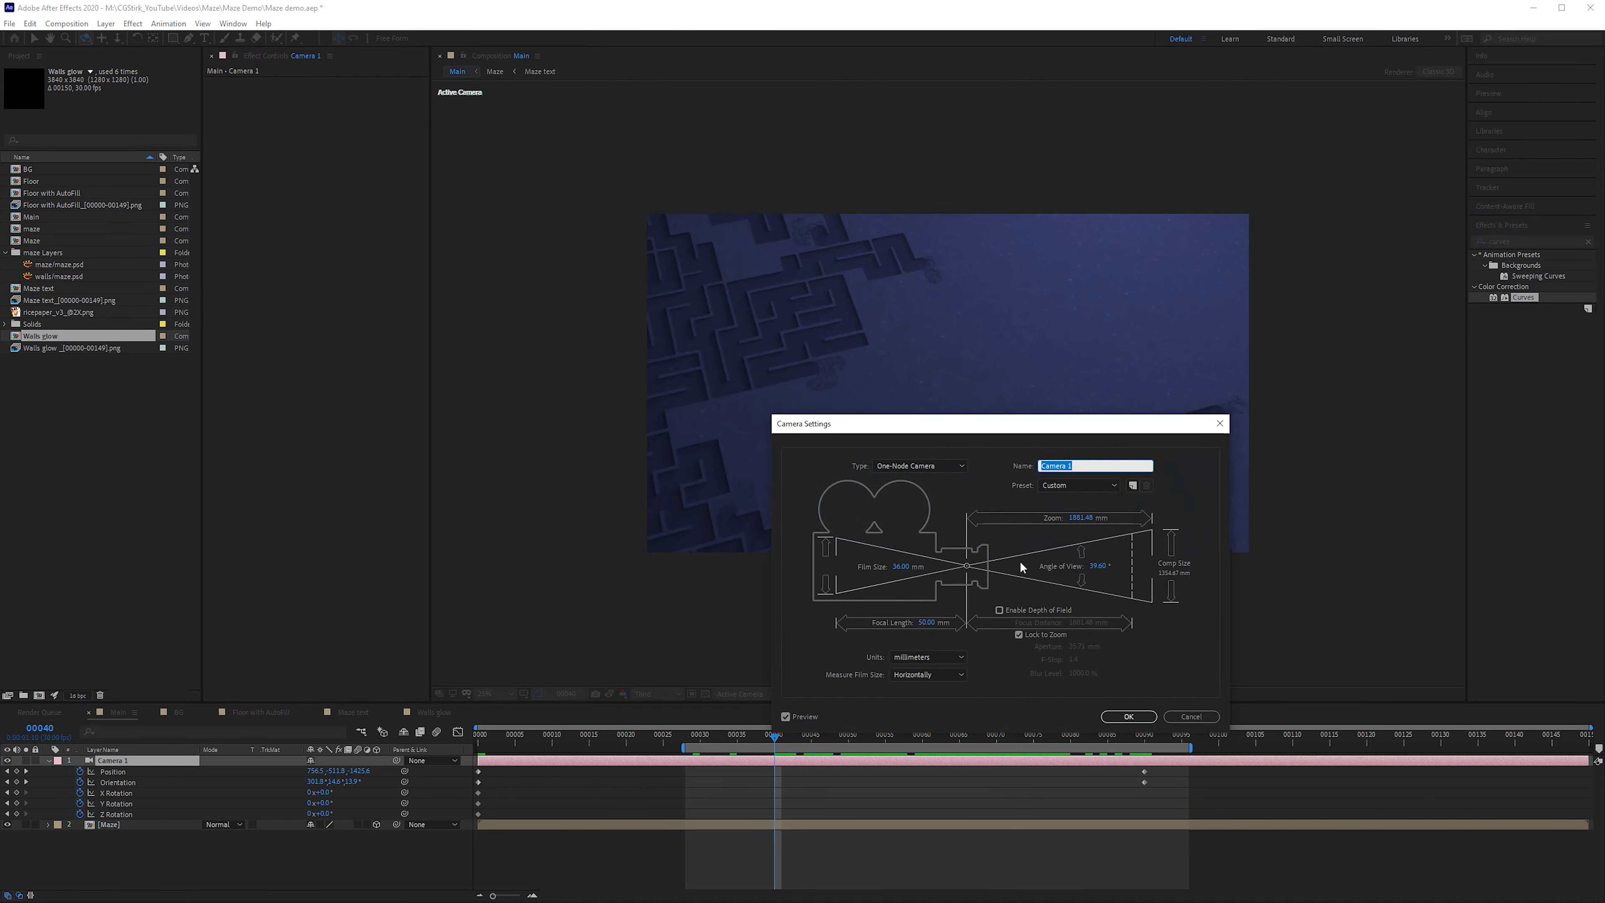
pyautogui.click(908, 466)
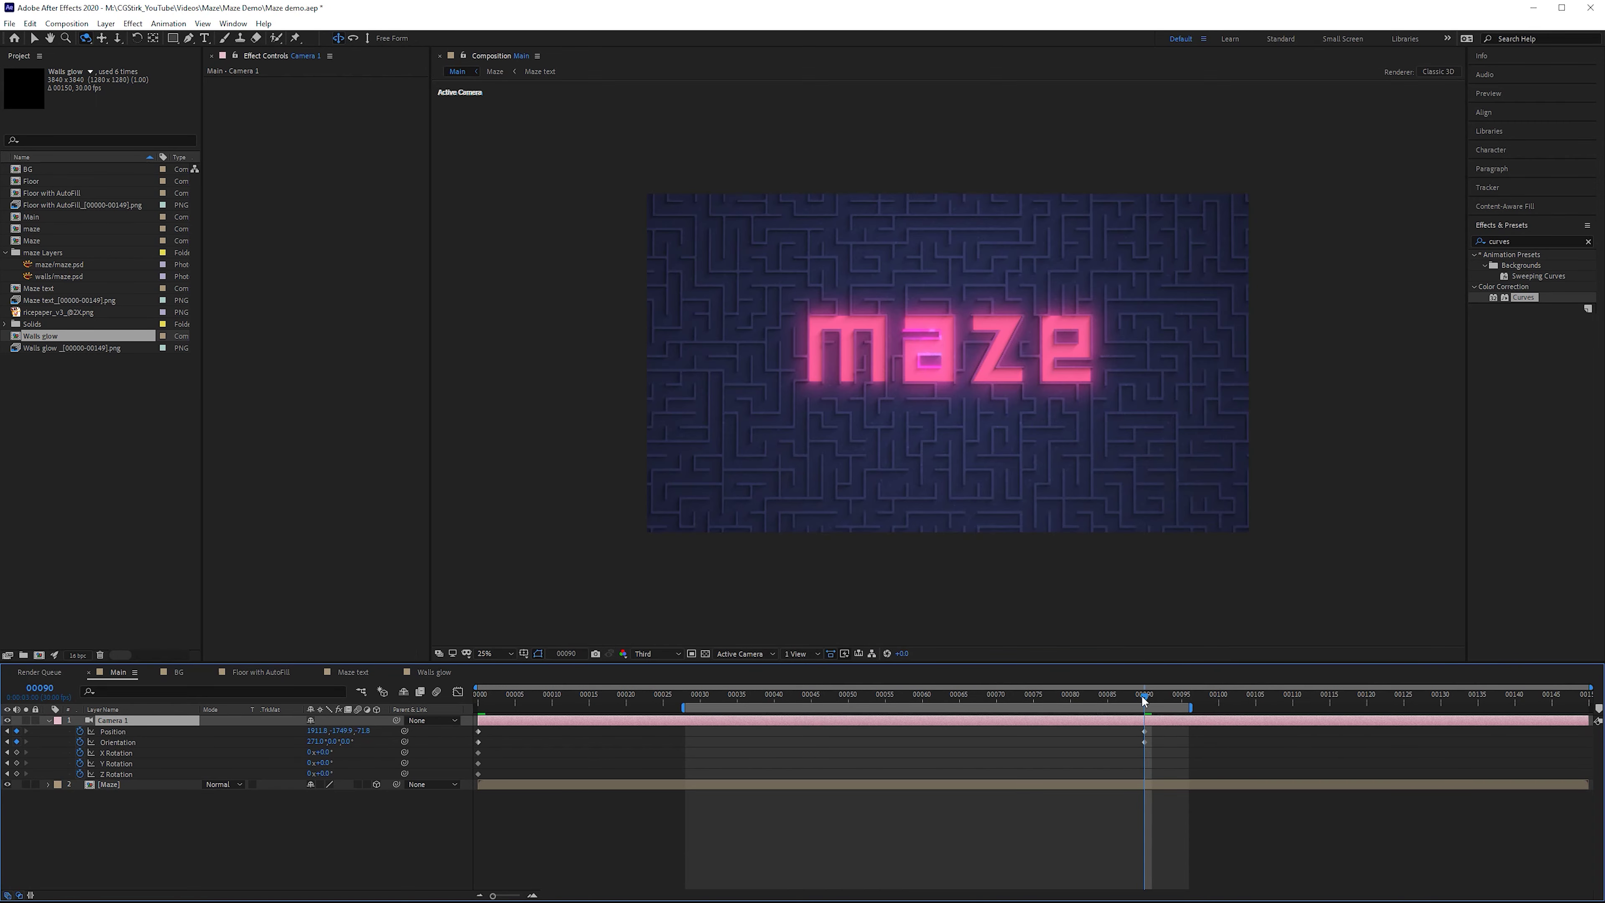
# - At frame 0, adjust Camera 1's Y position to shift the opening view over the maze floor
pyautogui.moveTo(1142, 697); pyautogui.dragTo(478, 705)
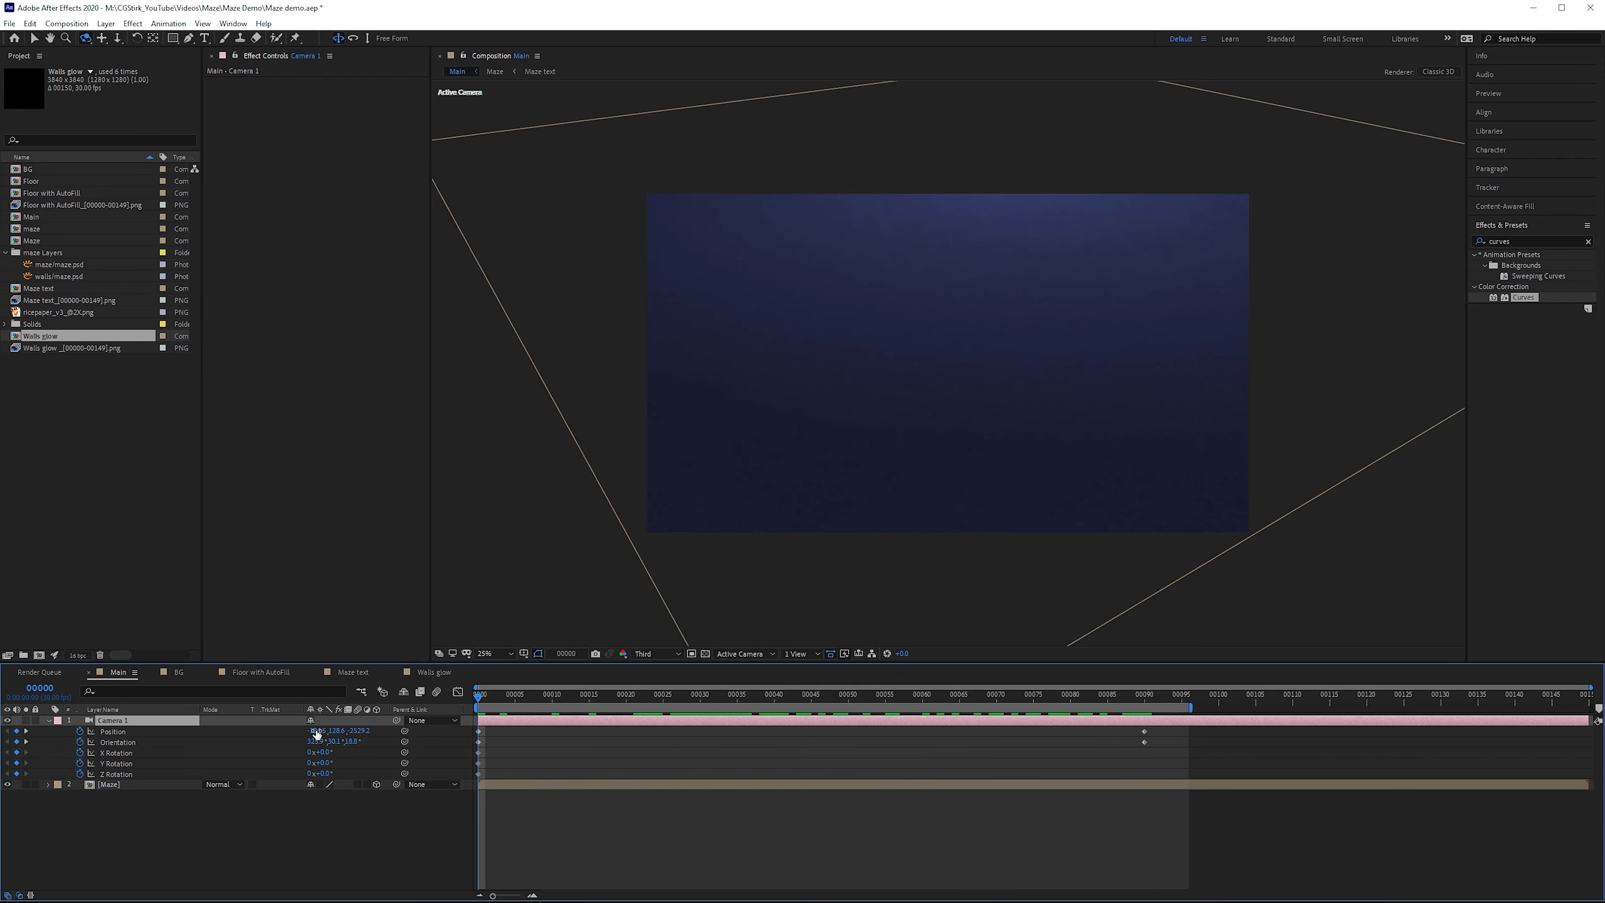
pyautogui.moveTo(331, 732); pyautogui.dragTo(189, 746)
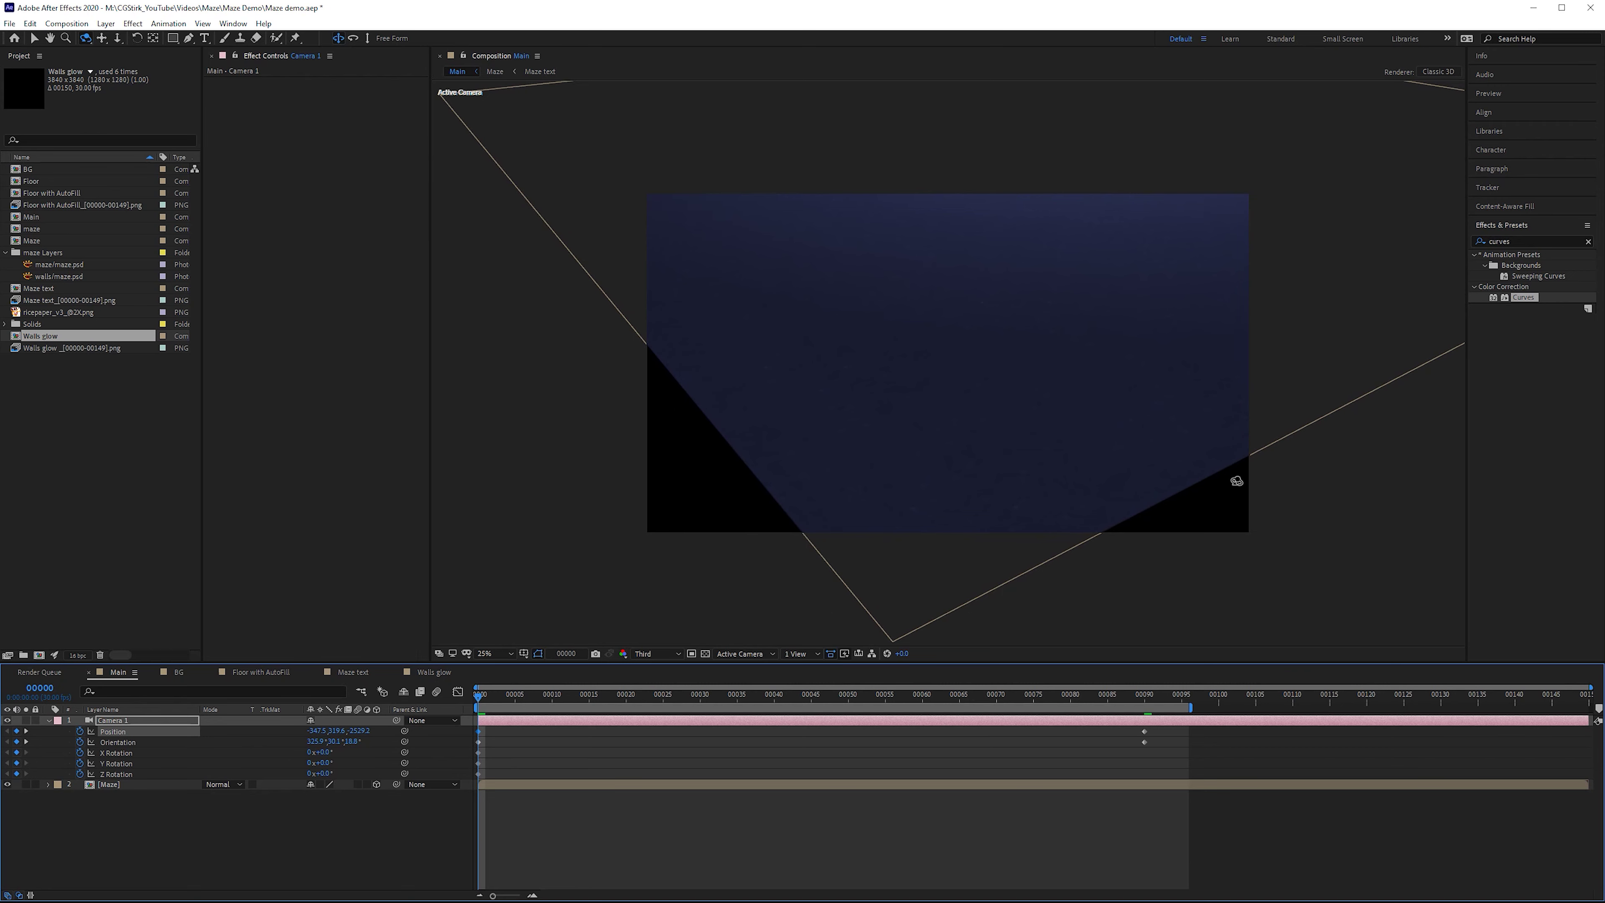
# - Apply CC RepeTile to the Maze layer and expand it down by 176 and left until the floor fills the empty corners
pyautogui.click(1546, 237)
pyautogui.write('rep')
pyautogui.click(1432, 272)
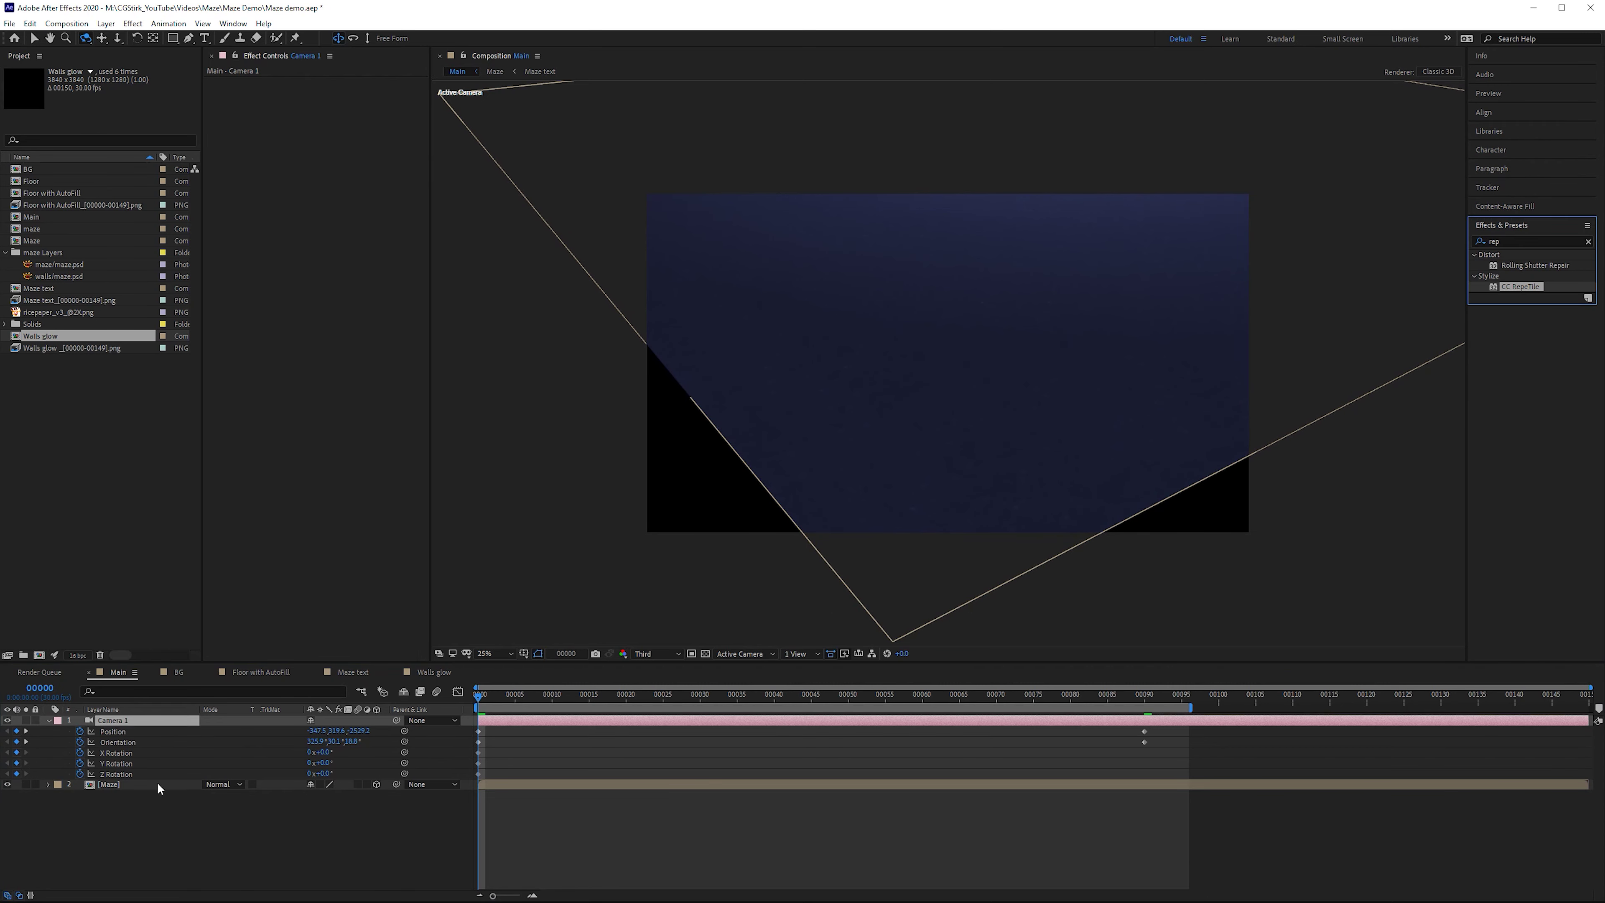
pyautogui.moveTo(1519, 286); pyautogui.dragTo(659, 276)
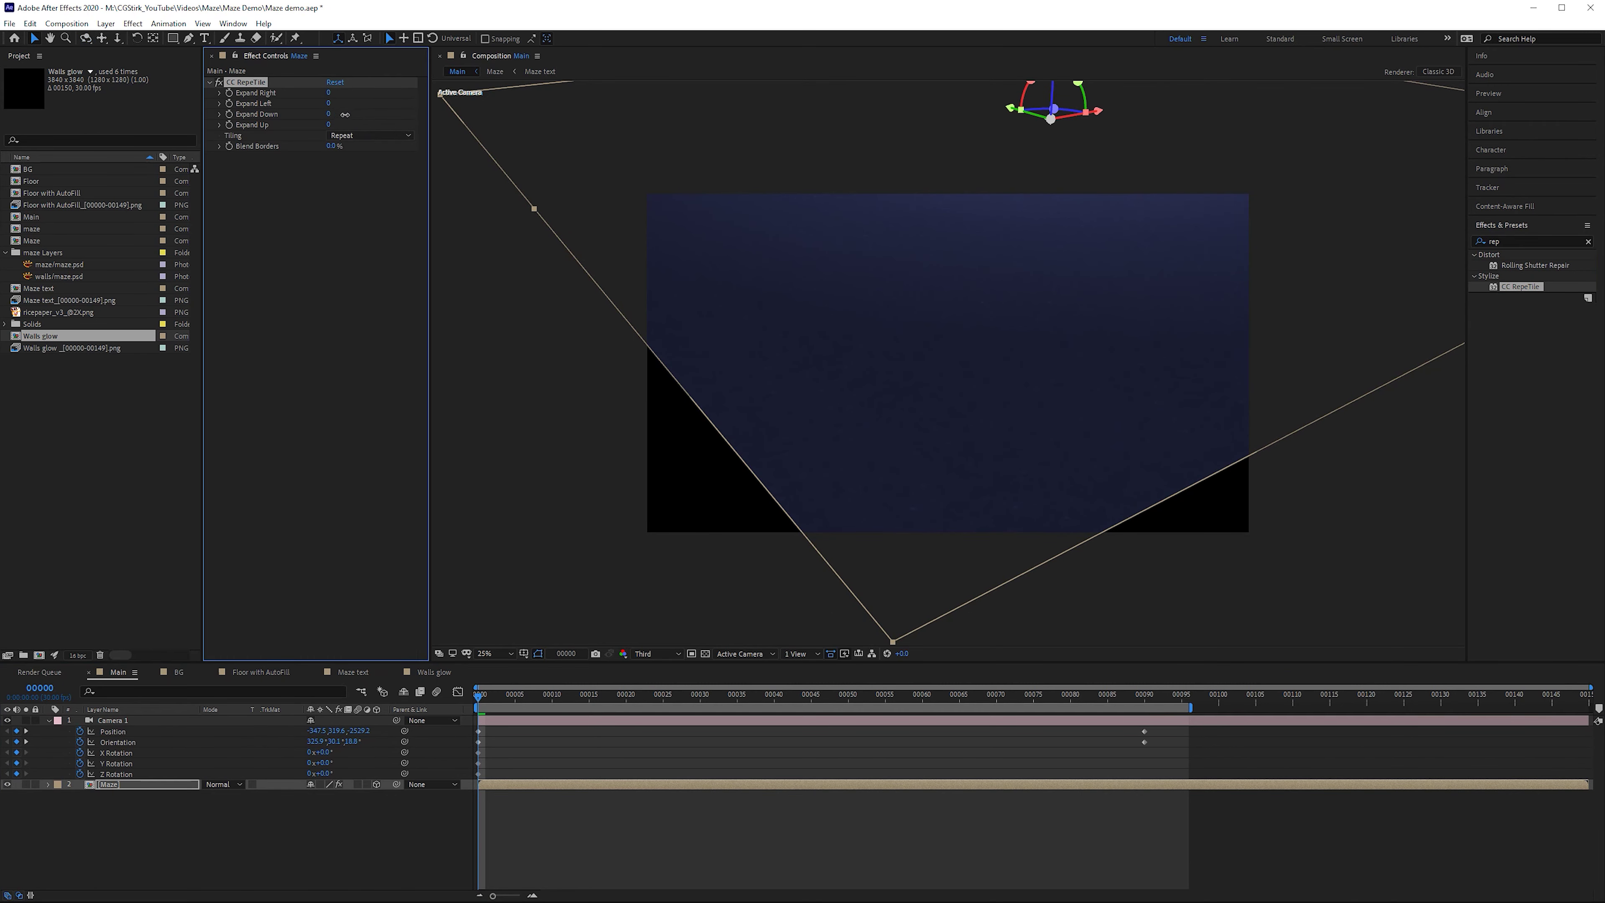
pyautogui.moveTo(328, 114); pyautogui.dragTo(474, 120)
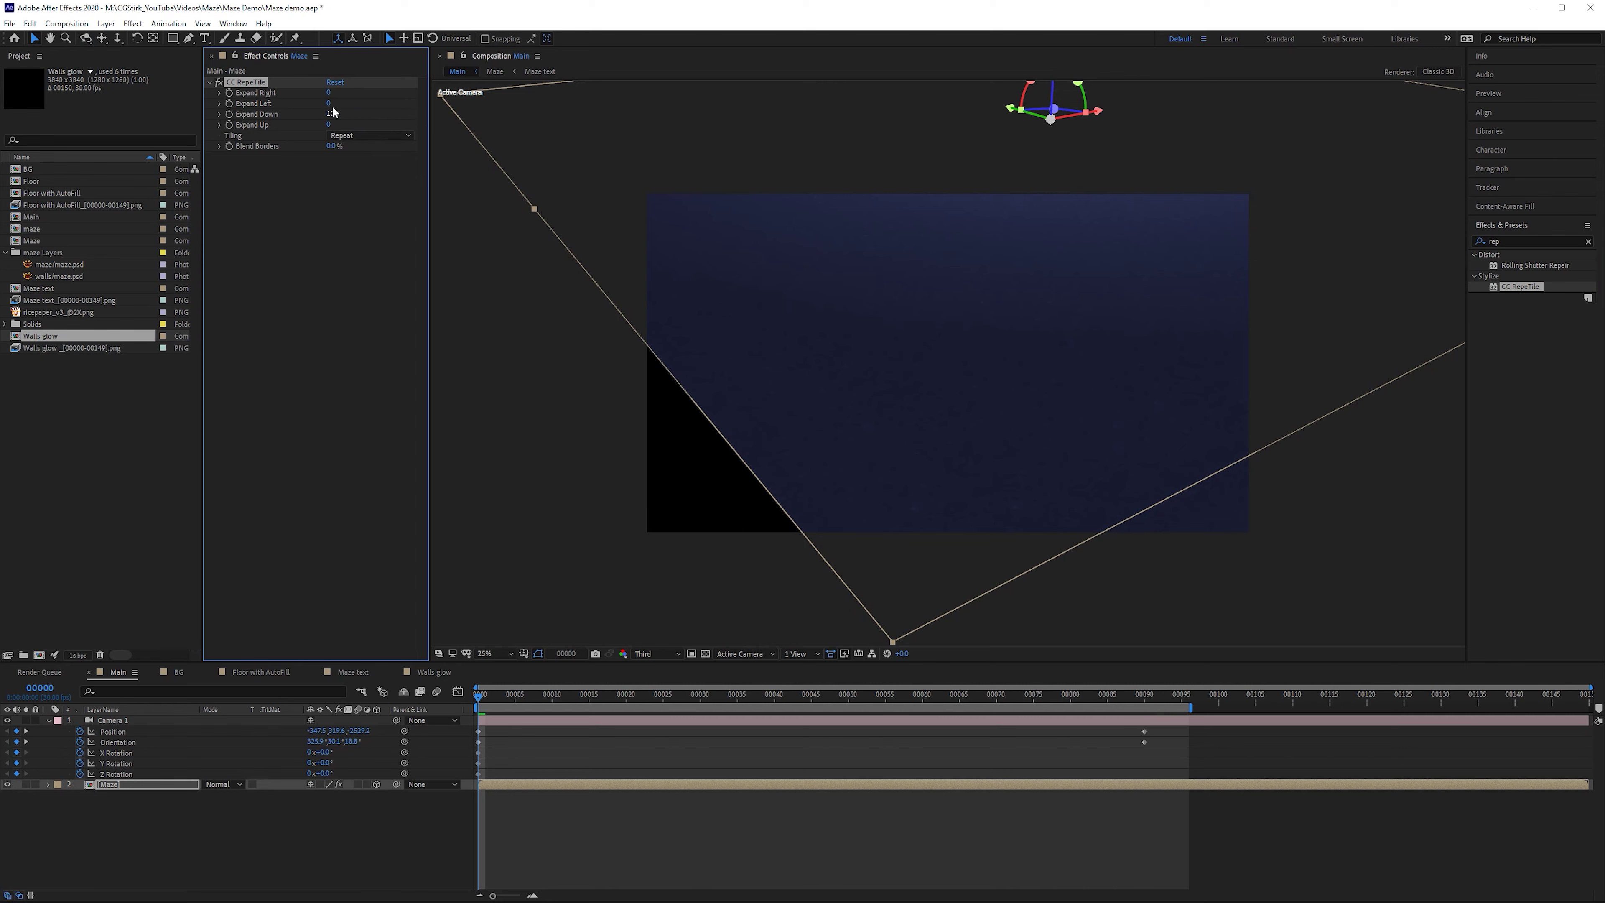
pyautogui.moveTo(329, 103); pyautogui.dragTo(462, 170)
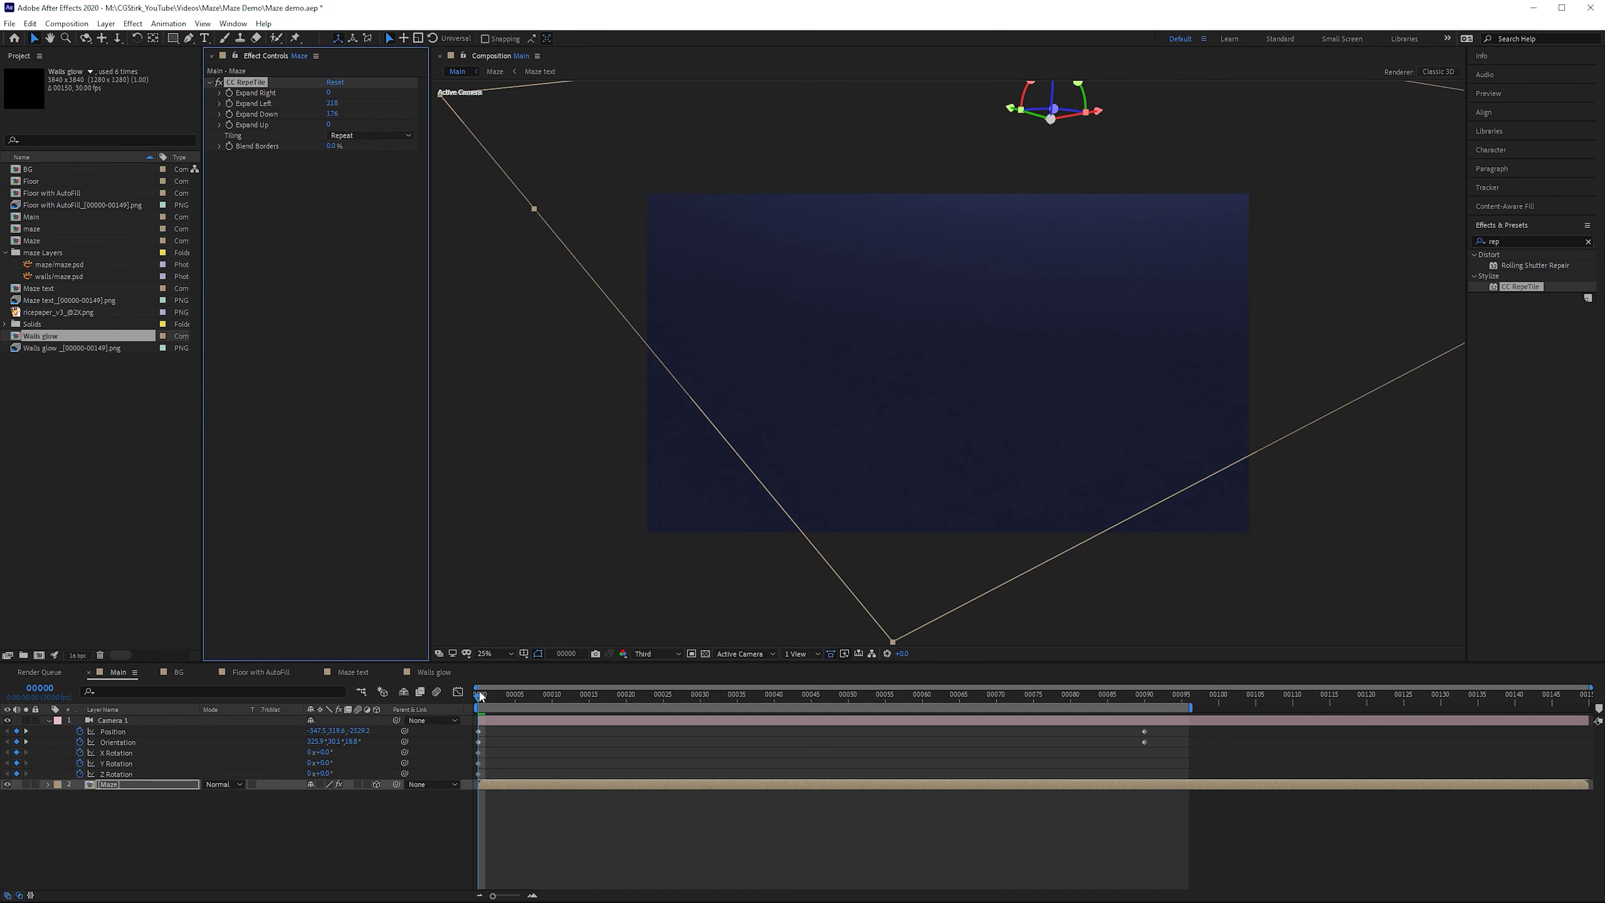
pyautogui.moveTo(479, 689); pyautogui.dragTo(493, 690)
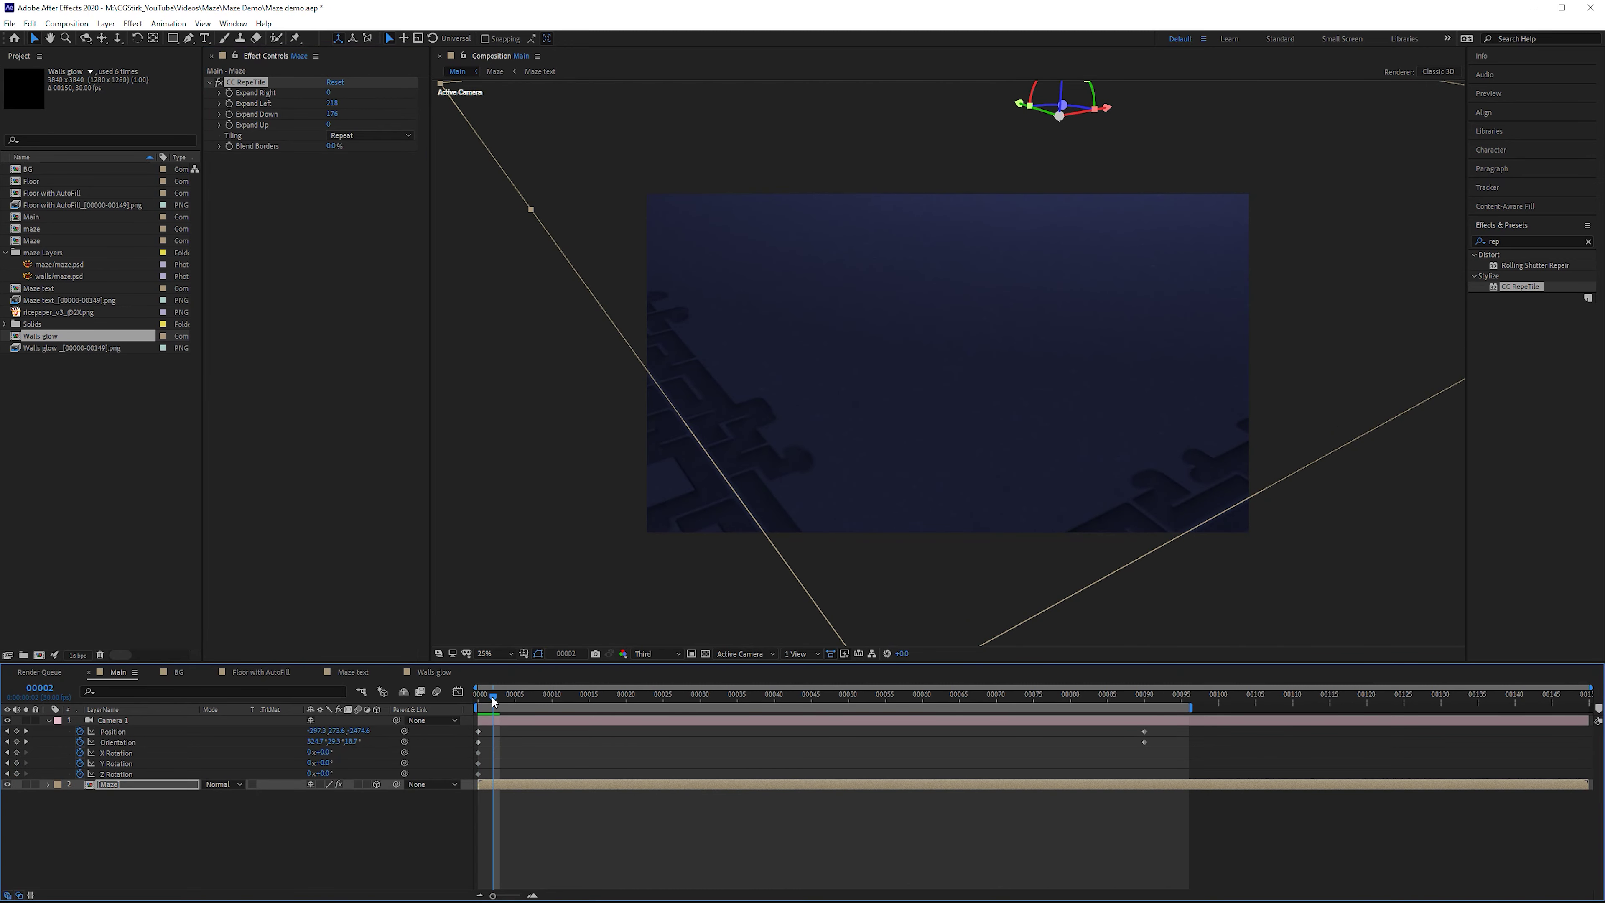
# - Apply Easy Ease to Camera 1's position and orientation keyframes at frame 90 and check their curves in the graph editor
pyautogui.moveTo(495, 700); pyautogui.dragTo(1161, 669)
pyautogui.moveTo(1131, 726); pyautogui.dragTo(1156, 747)
pyautogui.hotkey('shift', 'F3')
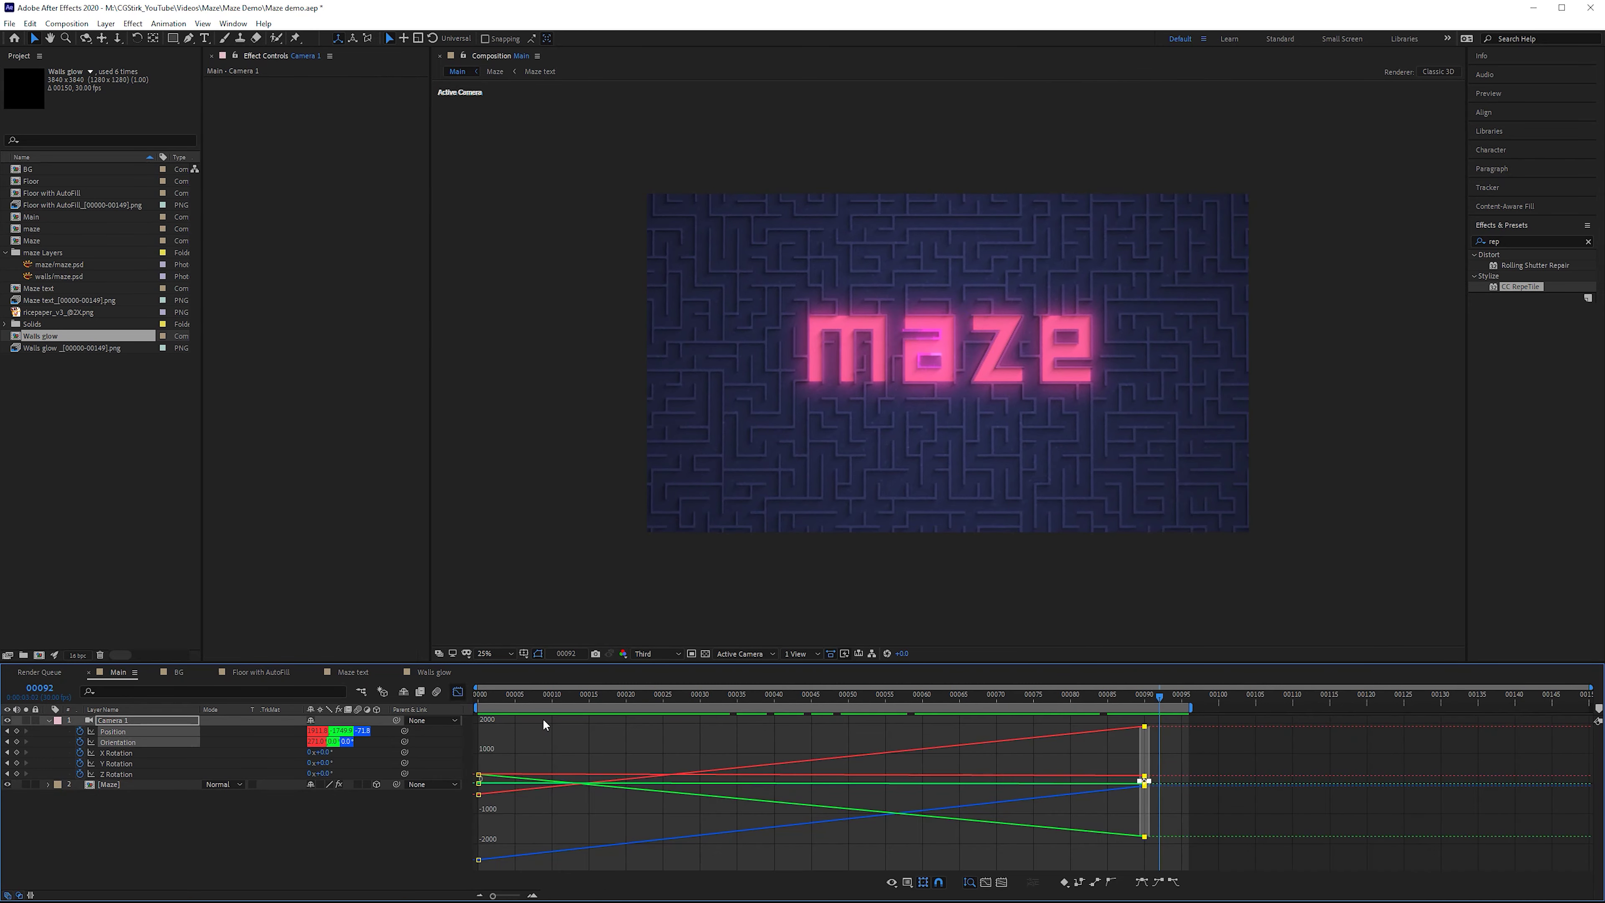
pyautogui.click(1141, 881)
pyautogui.moveTo(537, 734); pyautogui.dragTo(470, 873)
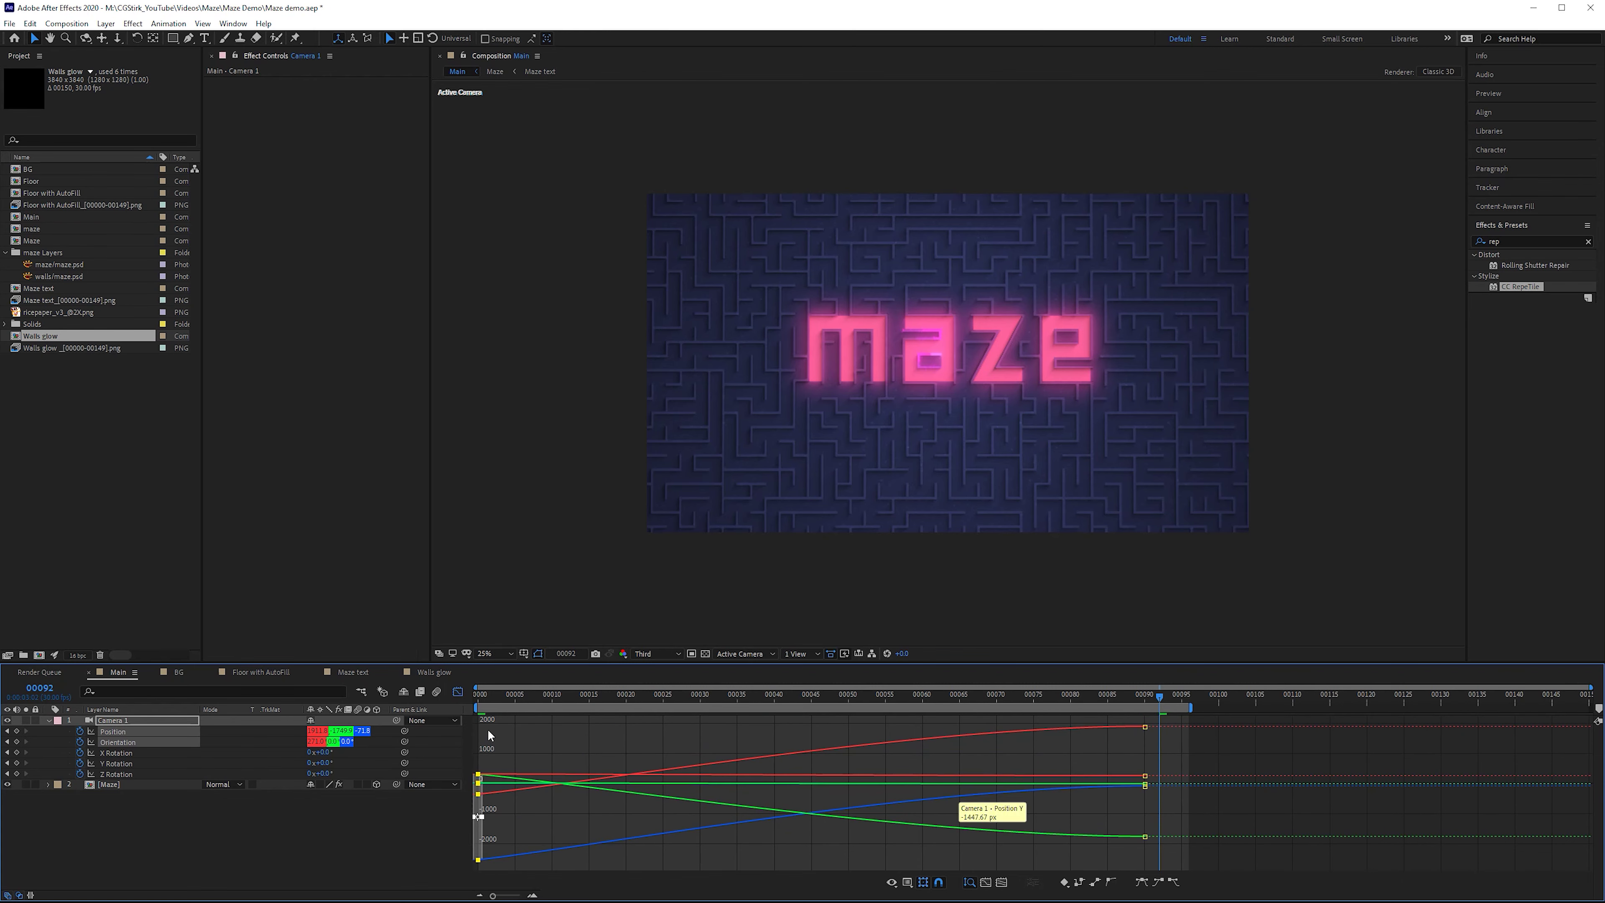
pyautogui.click(514, 747)
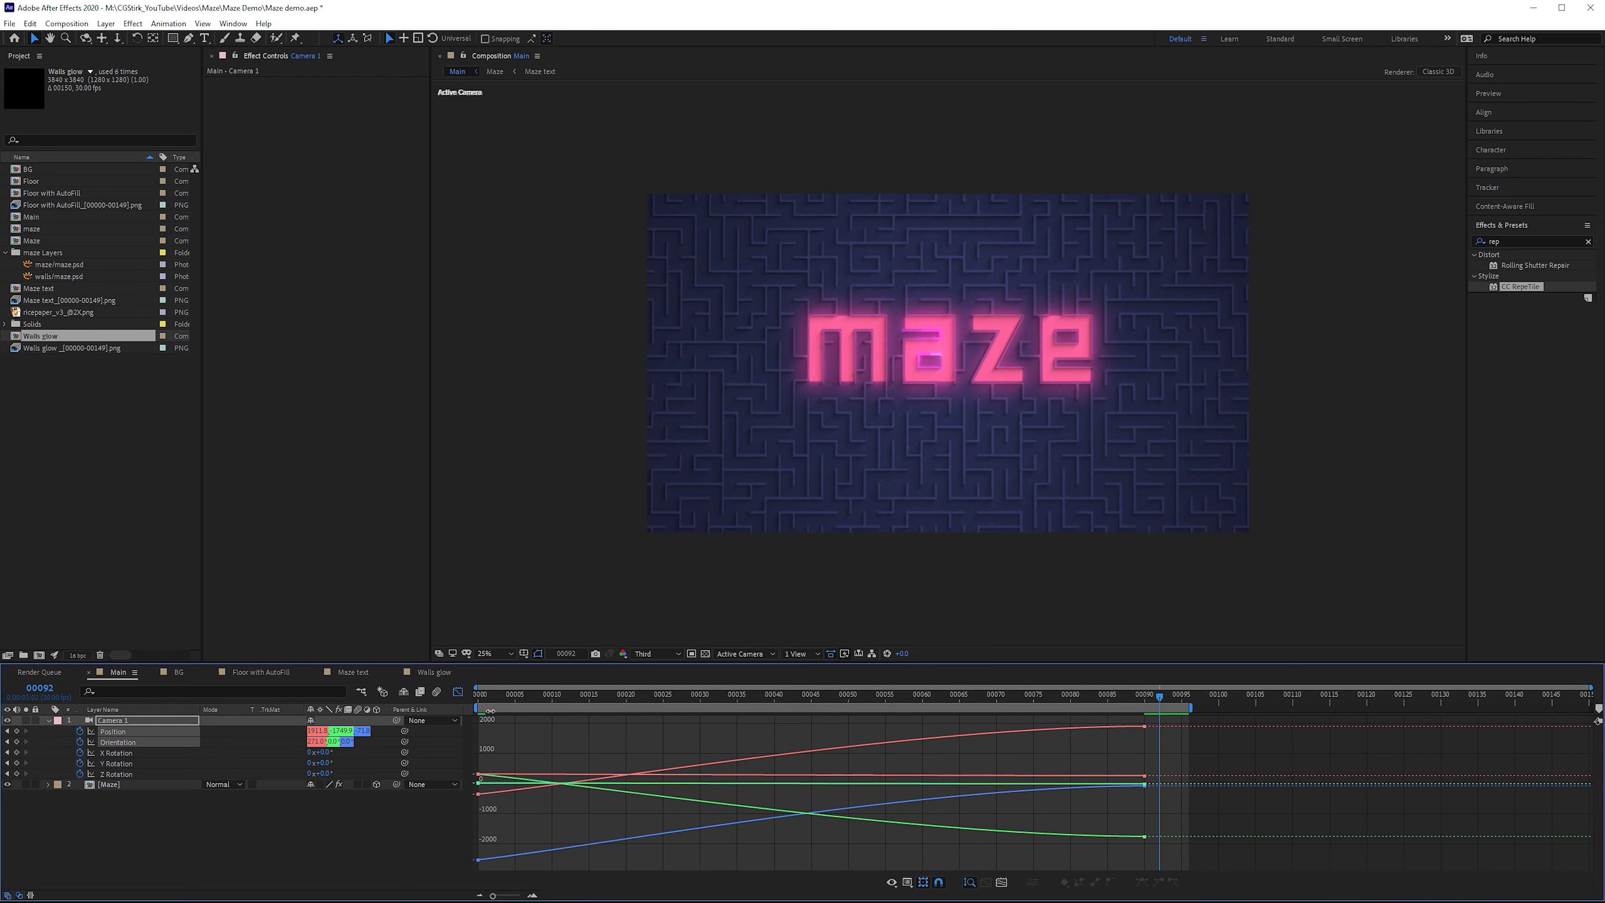